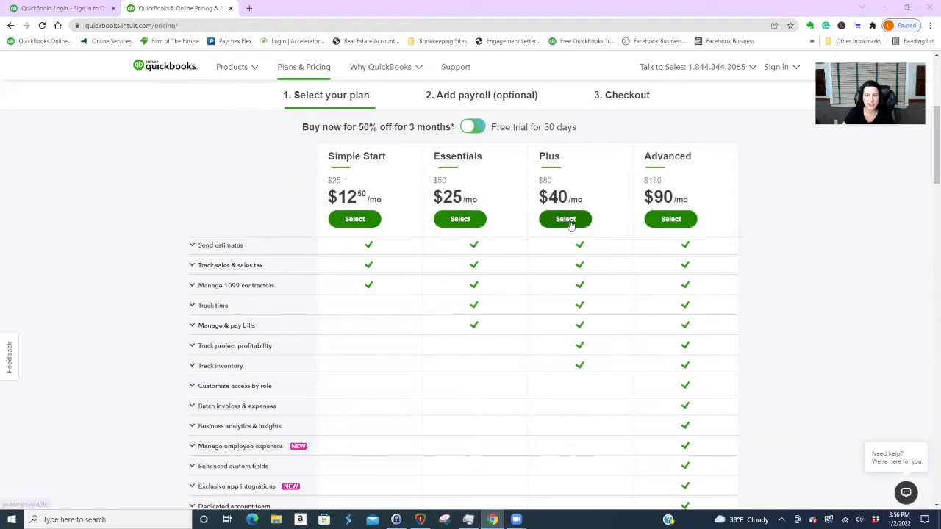
- Pick the QuickBooks Plus plan without payroll and complete checkout
left_click(566, 219)
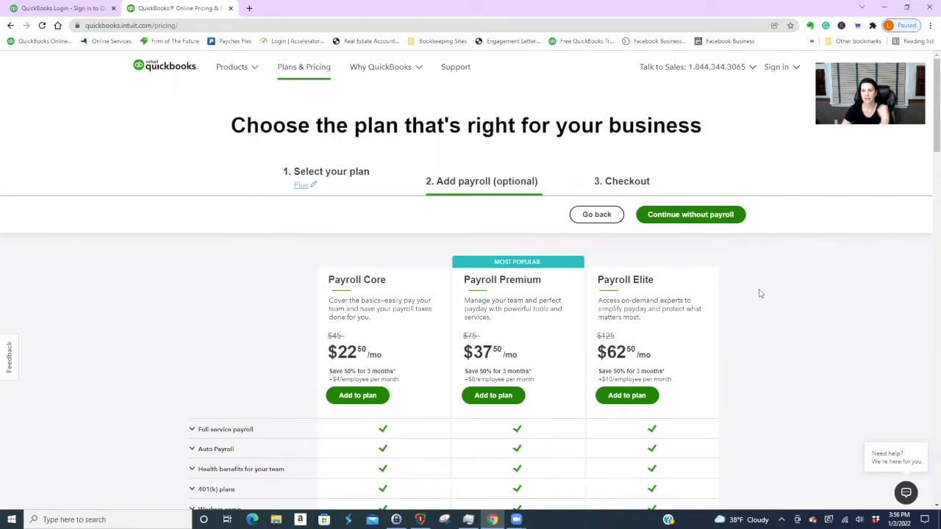
left_click(692, 217)
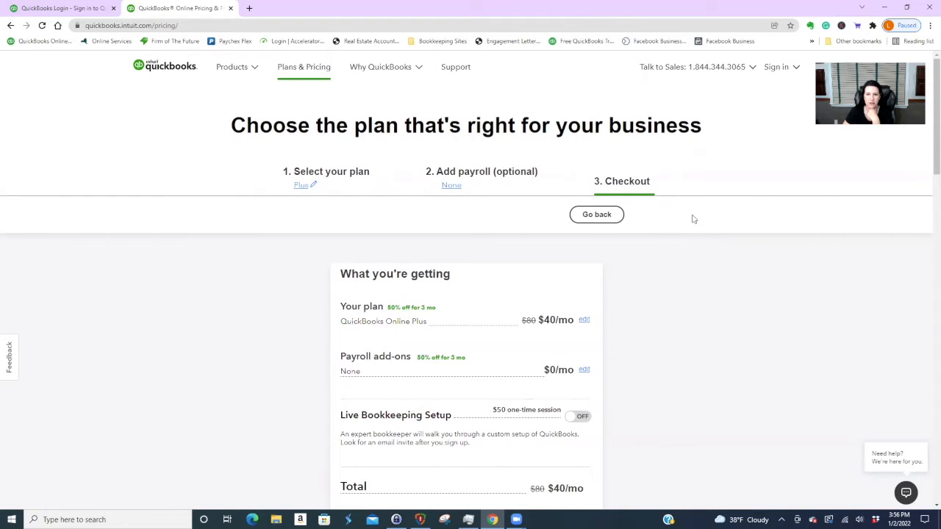
scroll(692, 218, "down", 1)
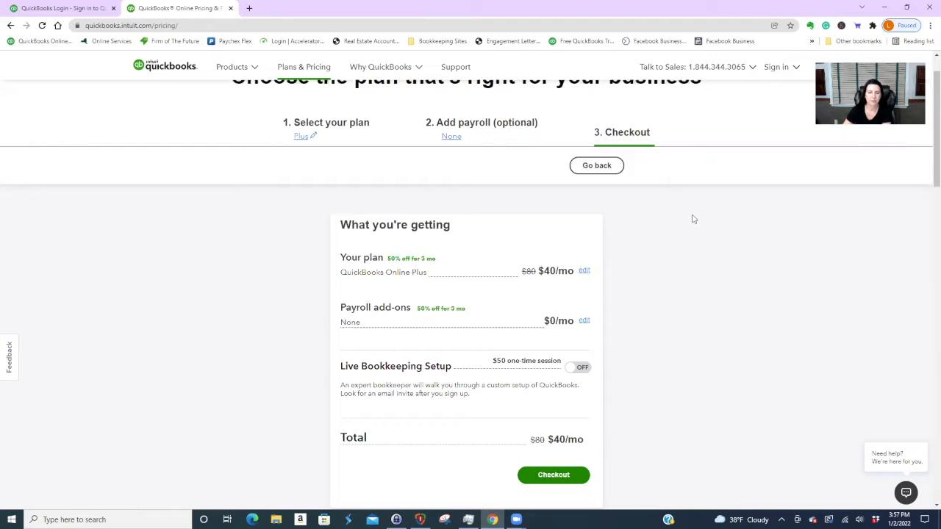
scroll(728, 256, "down", 2)
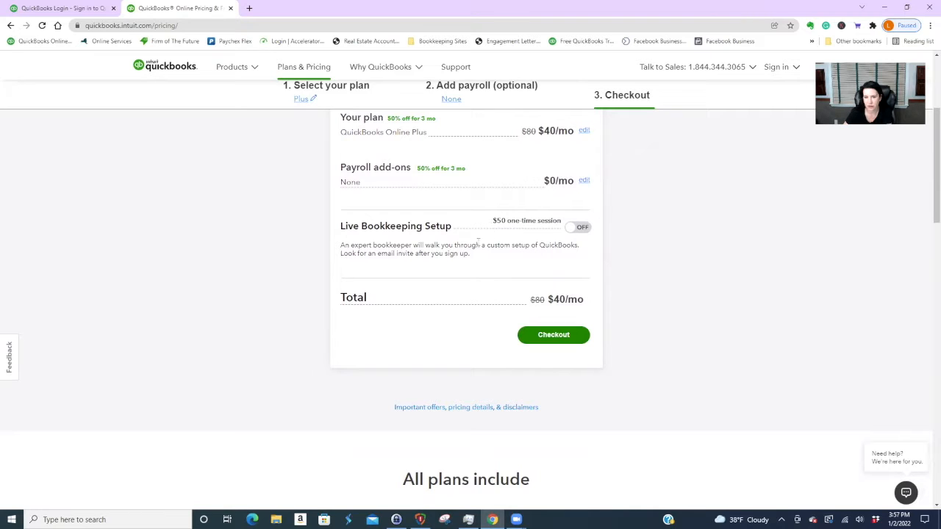
left_click(552, 334)
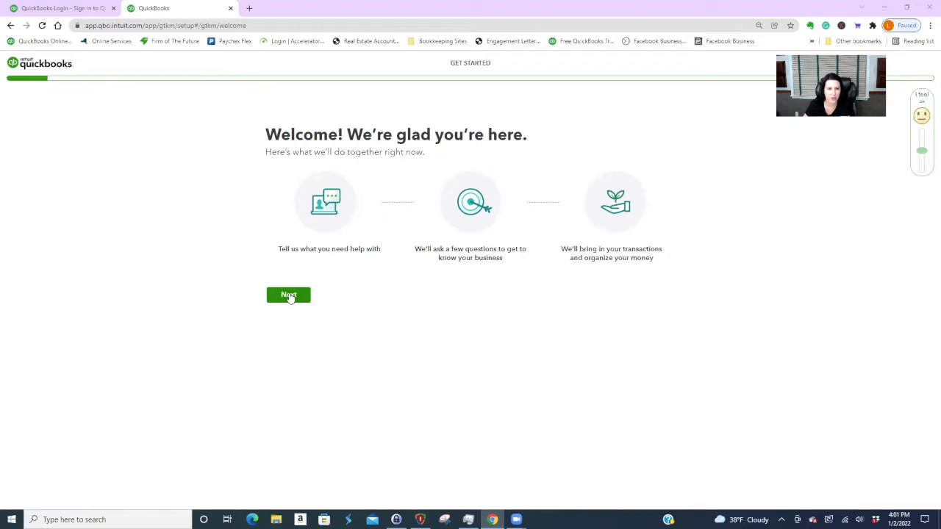
- Enter '112 Main Street, LLC' as the legal business name and continue
left_click(289, 296)
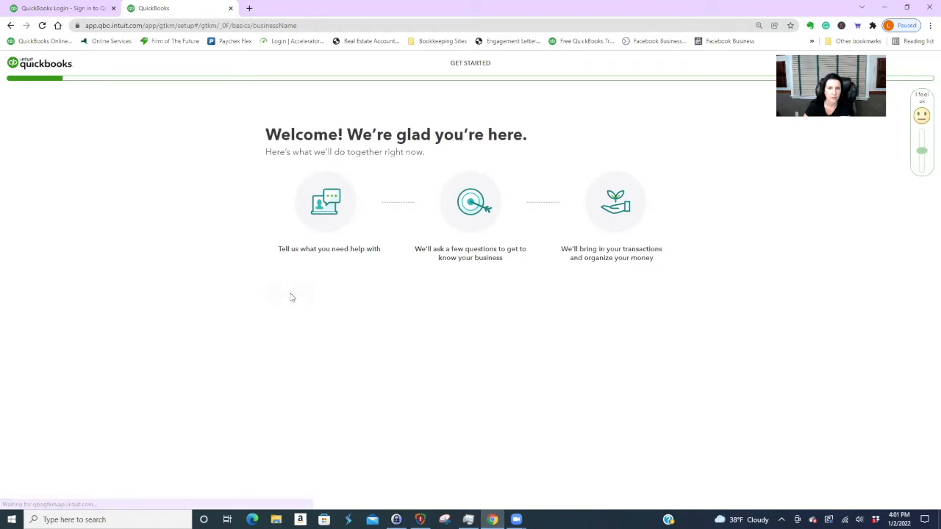
left_click(305, 185)
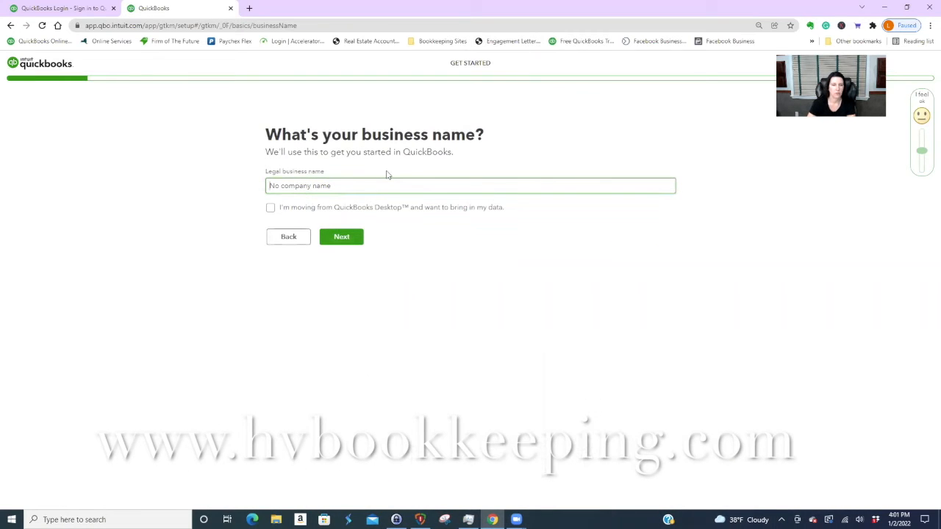
type("112")
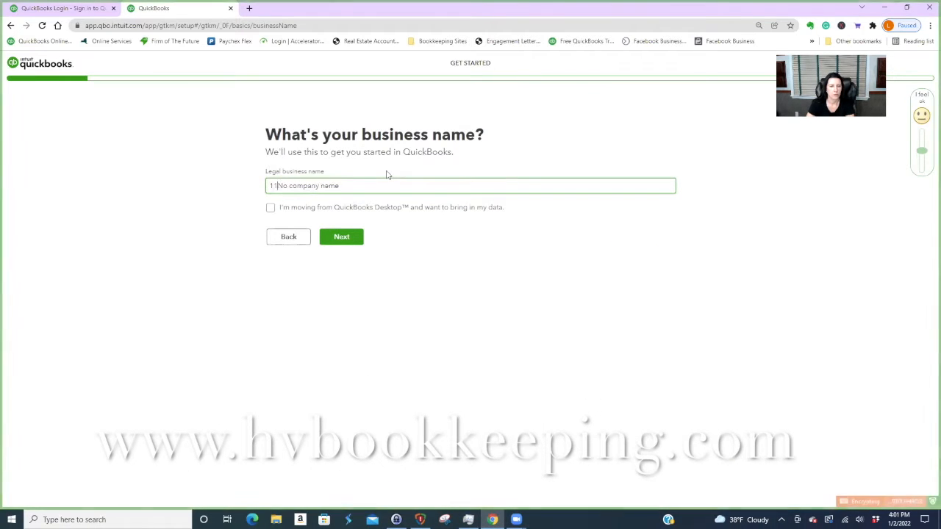
key("Delete")
key("Delete")
key("Delete")
key("Delete")
key("Delete")
key("Delete")
key("Delete")
key("Delete")
key("Delete")
key("Delete")
key("Delete")
key("Delete")
key("Delete")
key("Delete")
key("Delete")
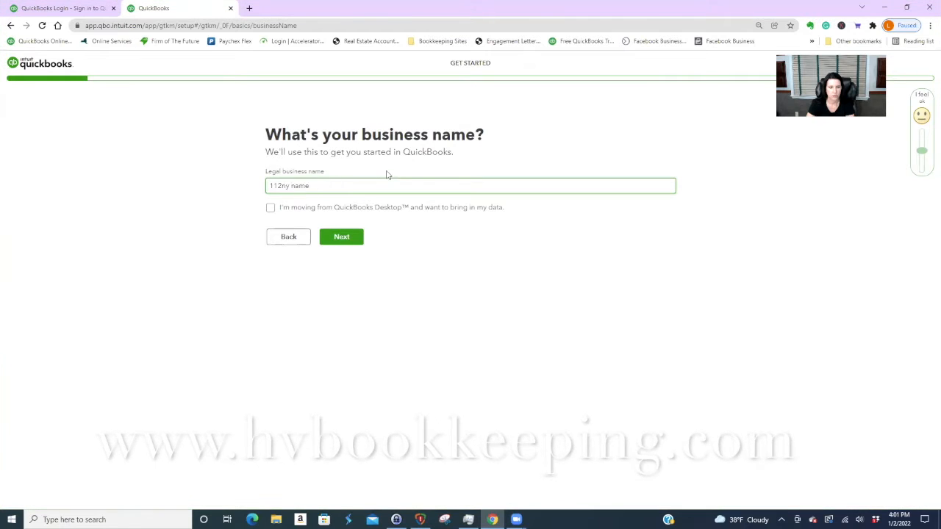
type("Main st")
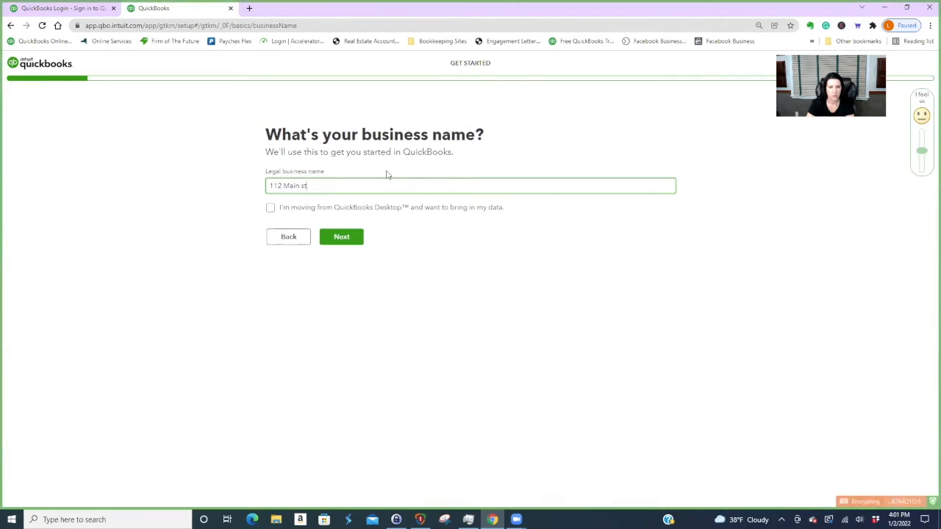
type("reet, LLC")
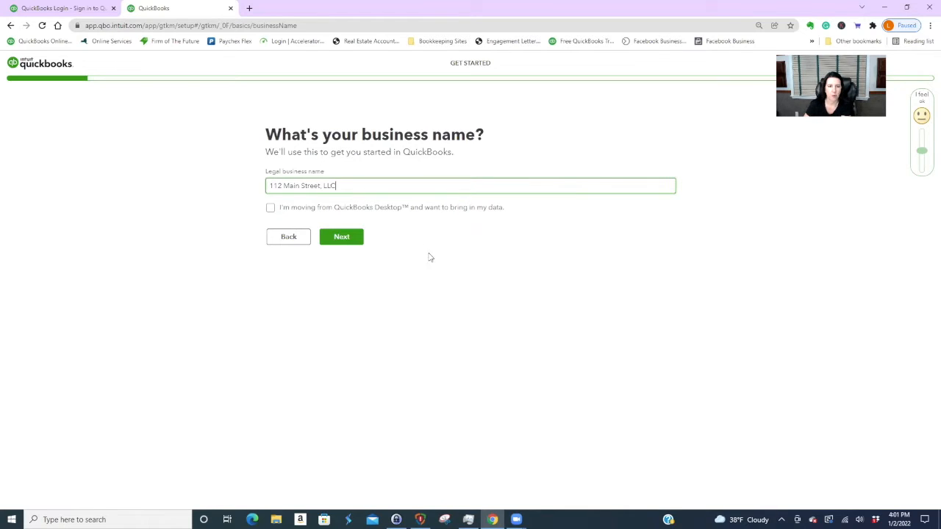
left_click(341, 237)
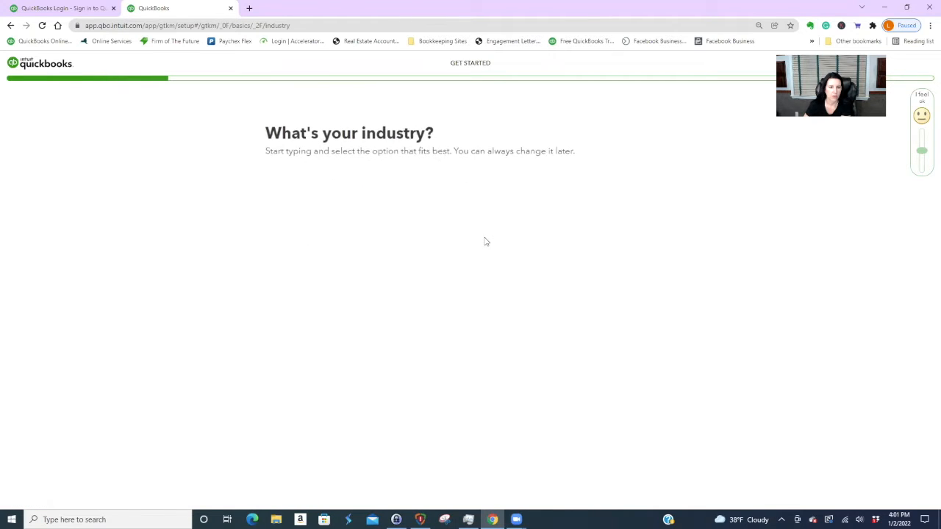
- Search 'real est' and pick Lessors of other real estate property as the industry
left_click(373, 191)
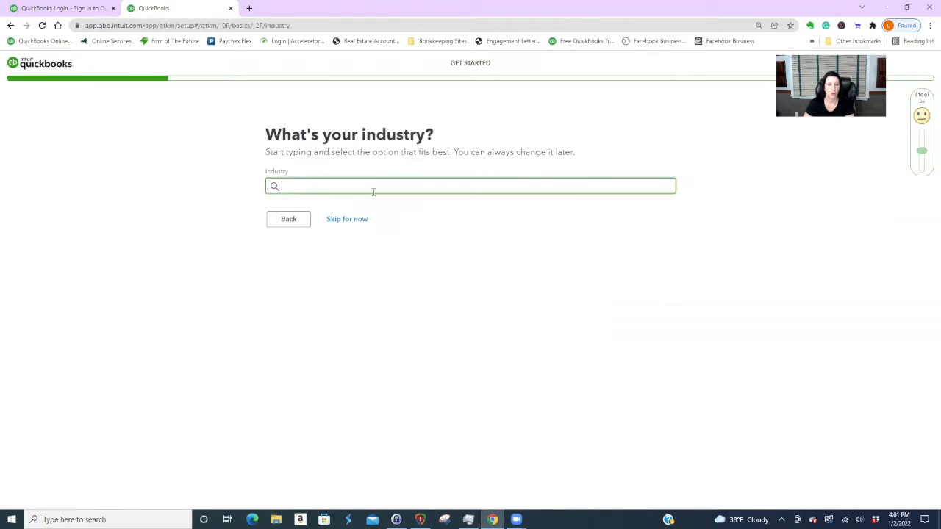
type("real est")
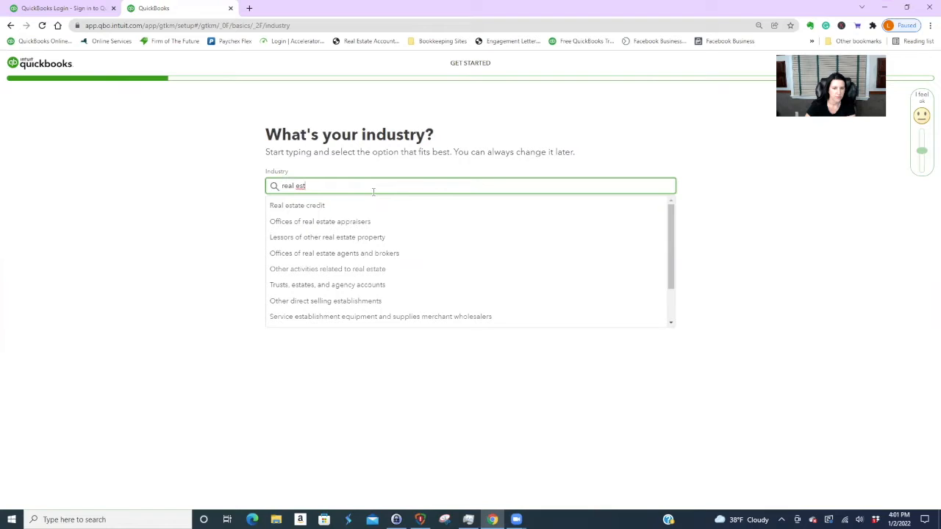
left_click(360, 237)
key("Return")
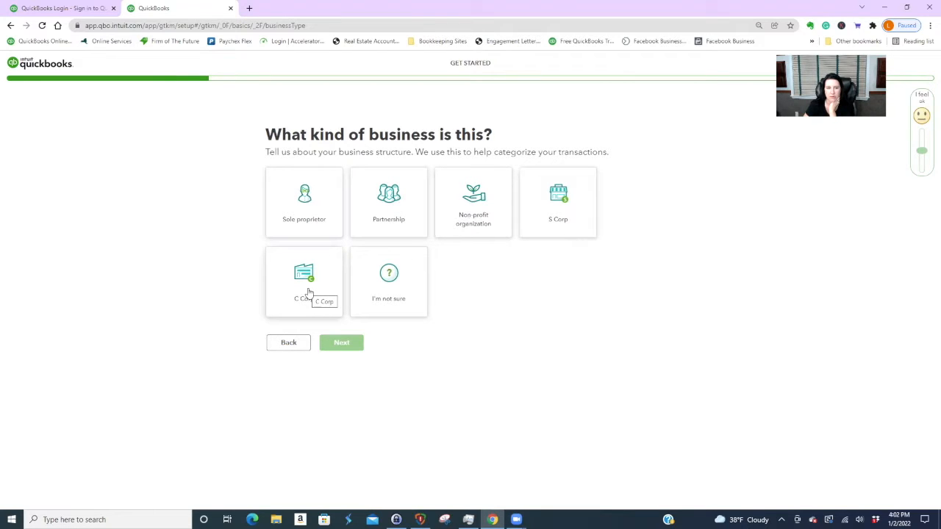
- Change the industry to Other activities related to real estate and choose I'm not sure for structure
left_click(289, 344)
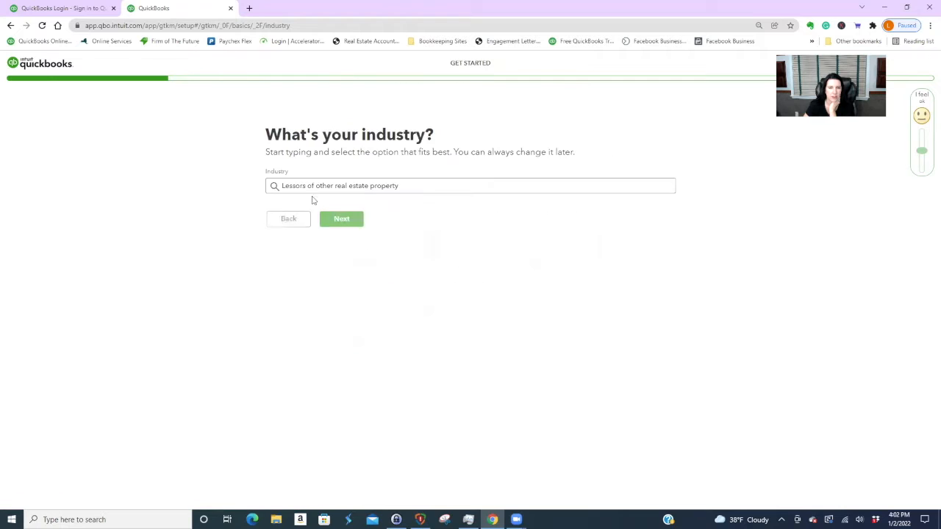
left_click(412, 185)
type("real")
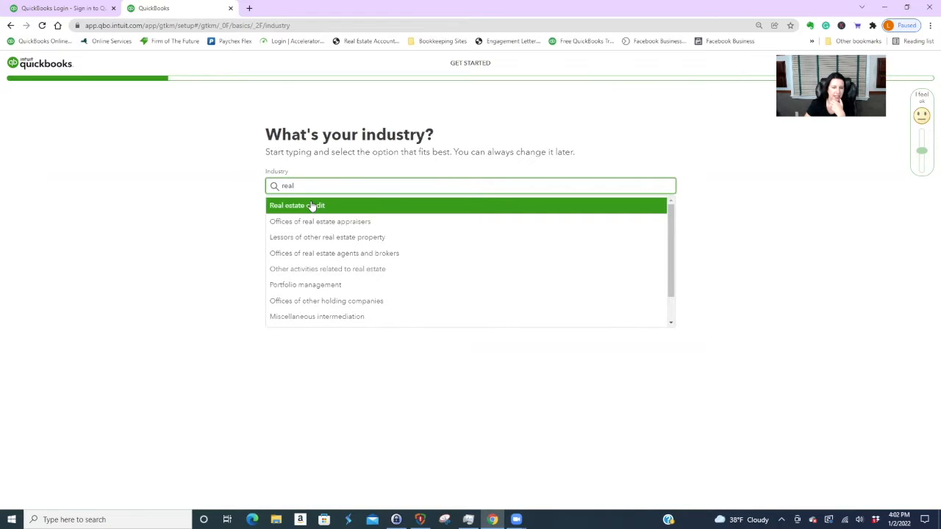
left_click(307, 270)
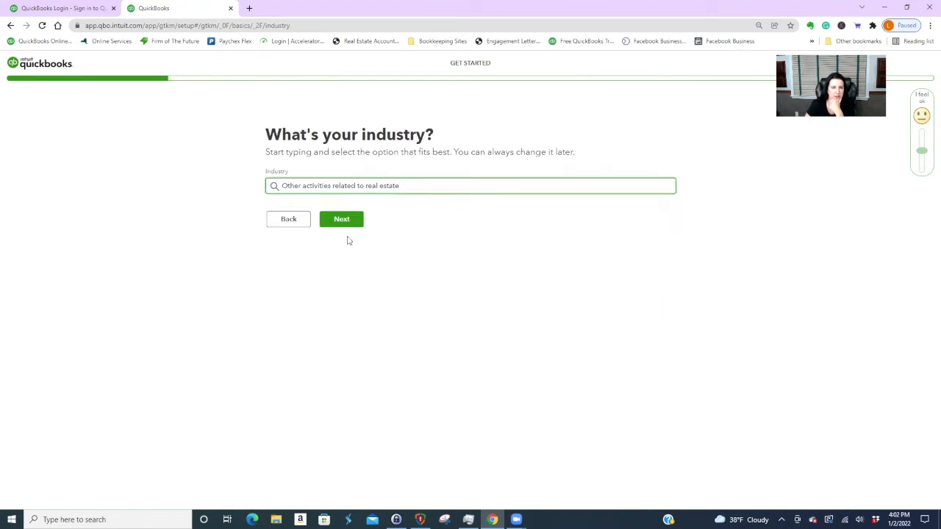
left_click(343, 219)
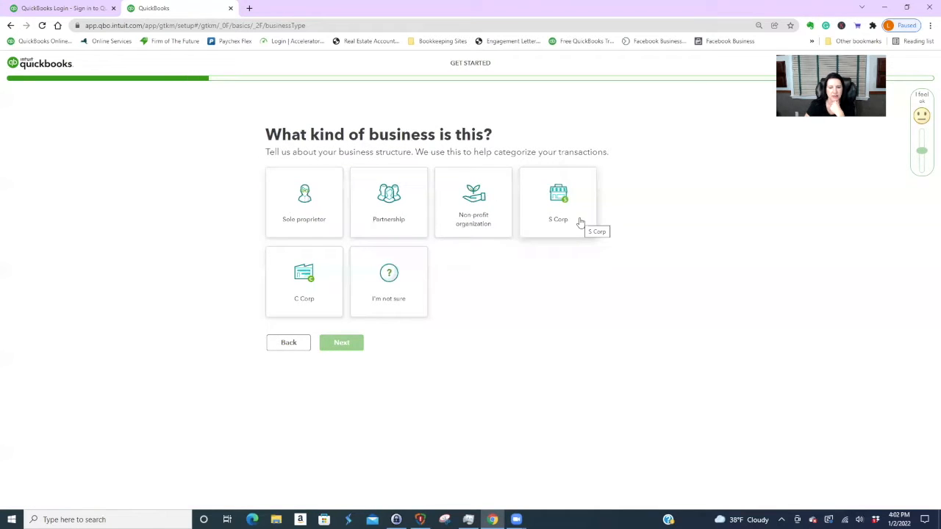
left_click(401, 298)
left_click(344, 363)
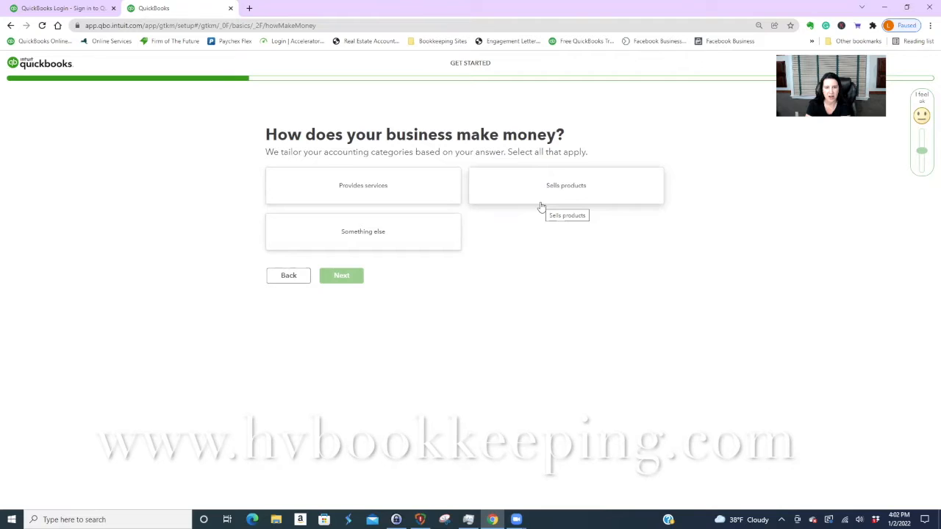
- Answer Provides services, Owner or Partner, and I fly solo, then skip connecting apps
left_click(377, 192)
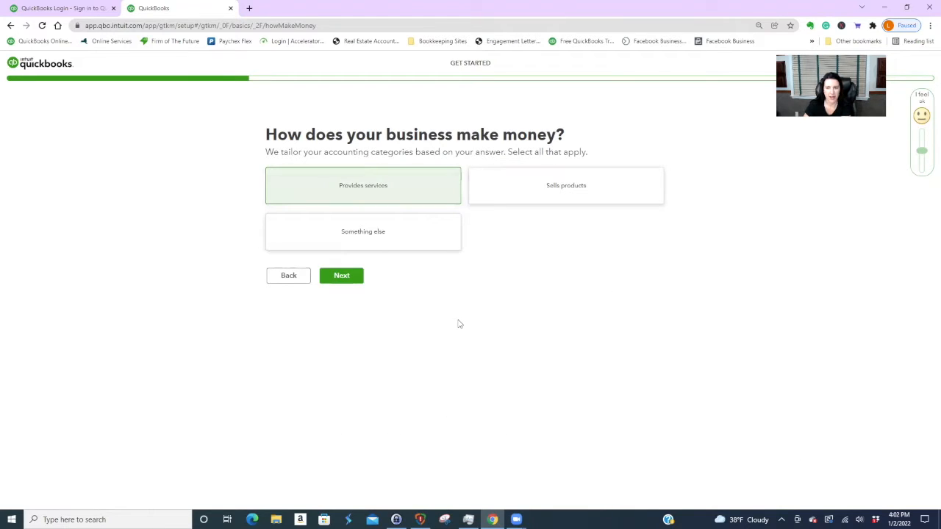
left_click(355, 276)
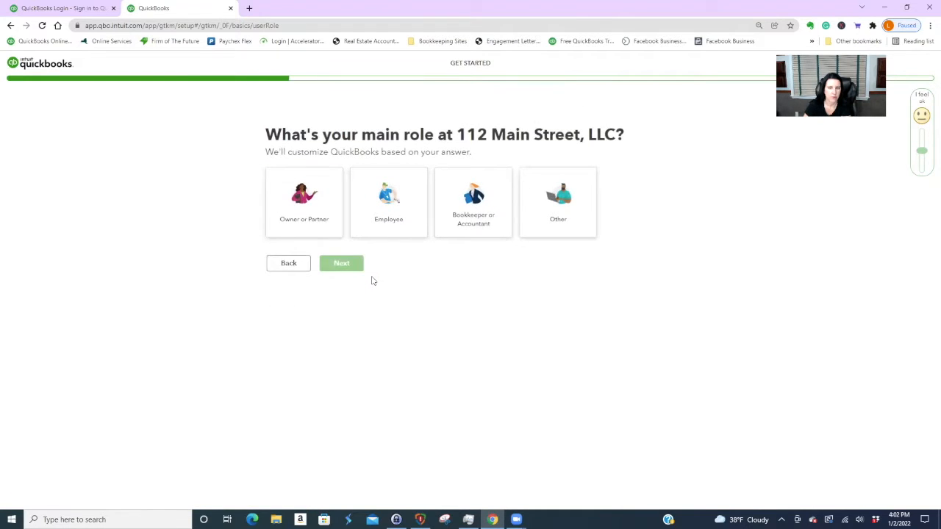
left_click(305, 209)
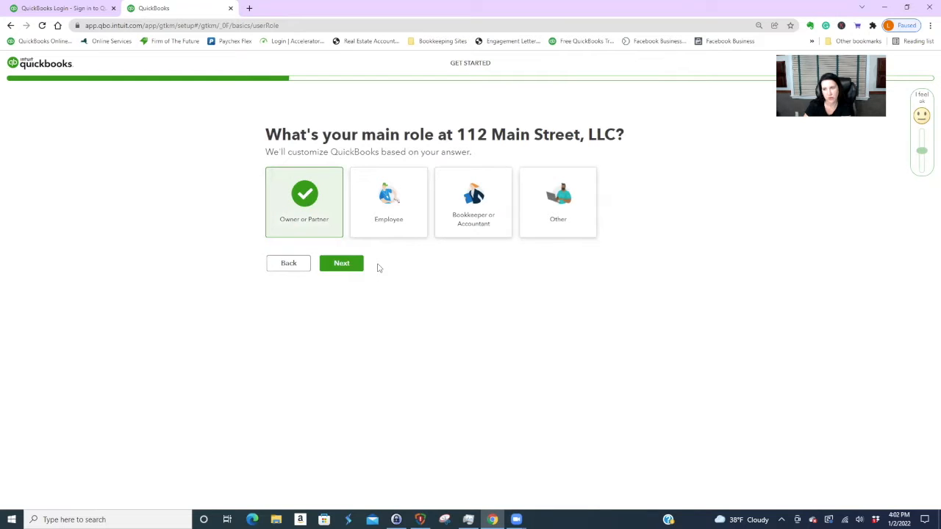
left_click(347, 266)
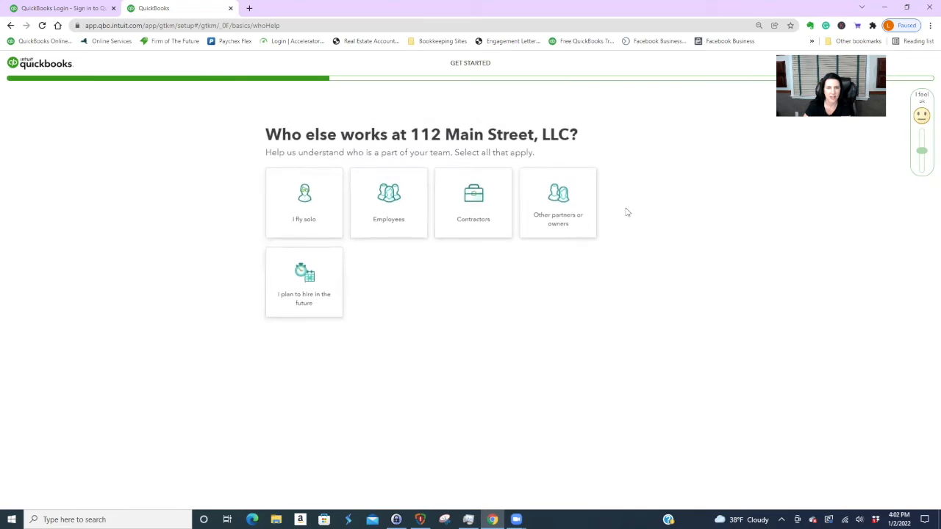
left_click(303, 207)
left_click(349, 347)
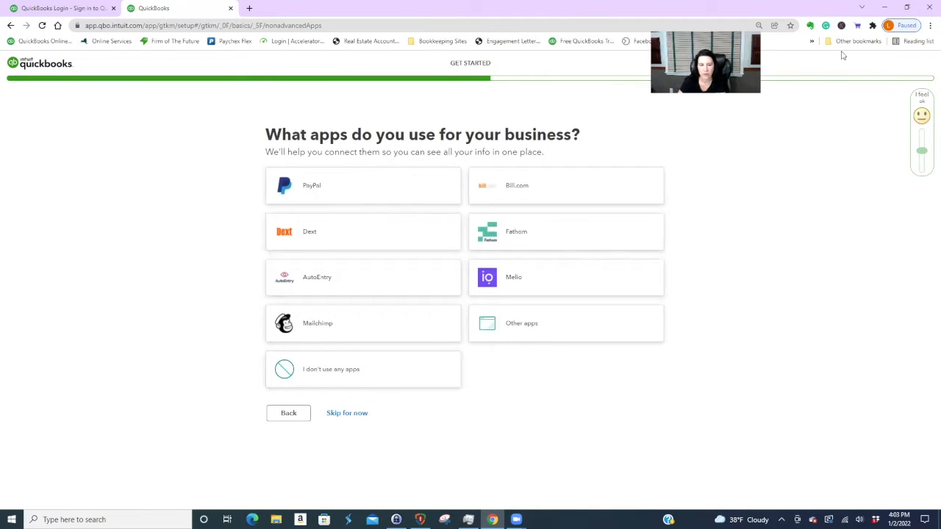
left_click(349, 414)
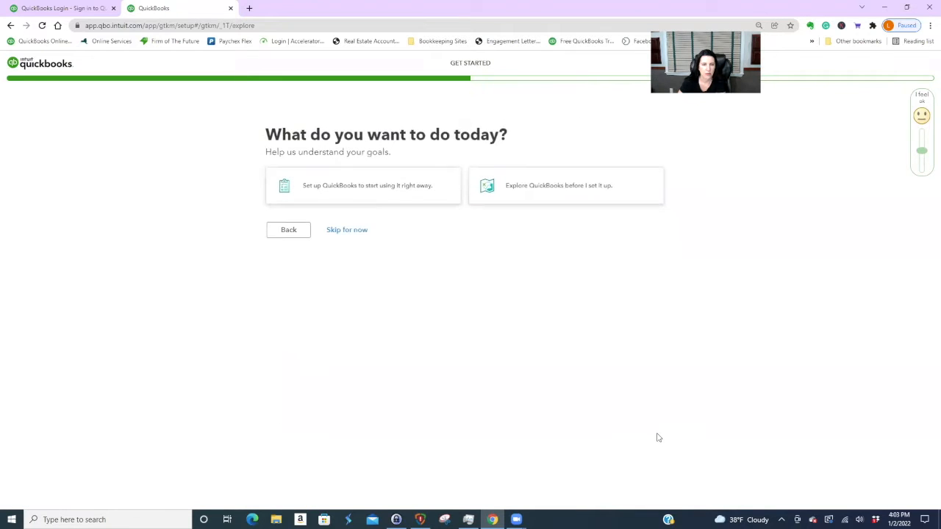
- Choose to set up right away, skip bank linking and feature choices, then finish setup
left_click(421, 189)
left_click(347, 251)
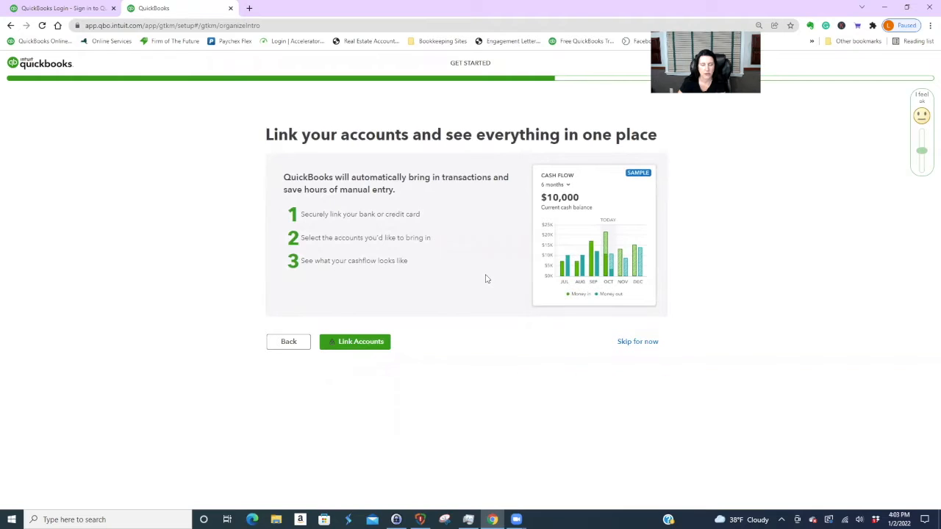
left_click(637, 343)
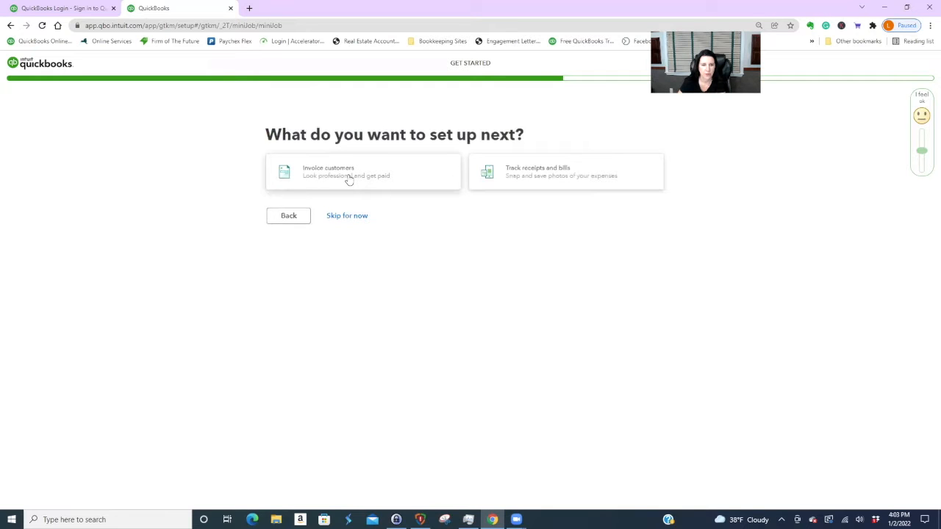
left_click(358, 215)
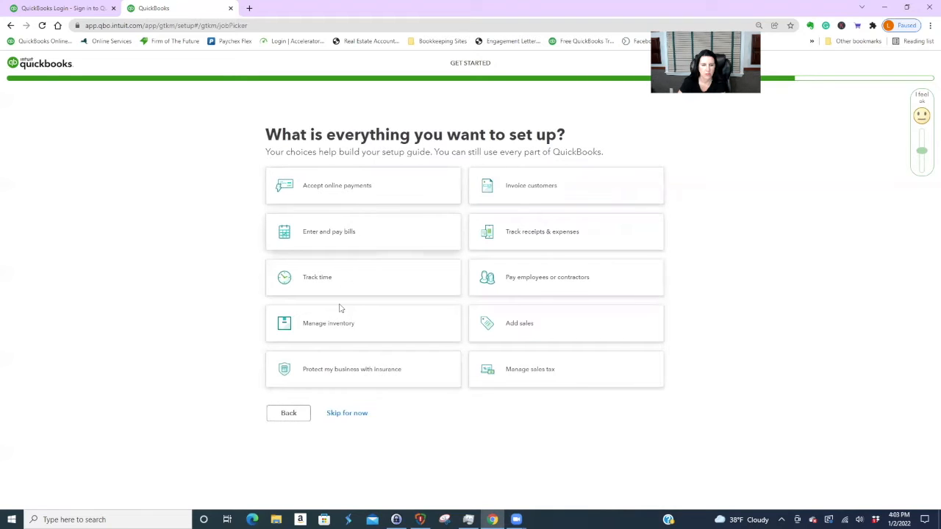
left_click(347, 414)
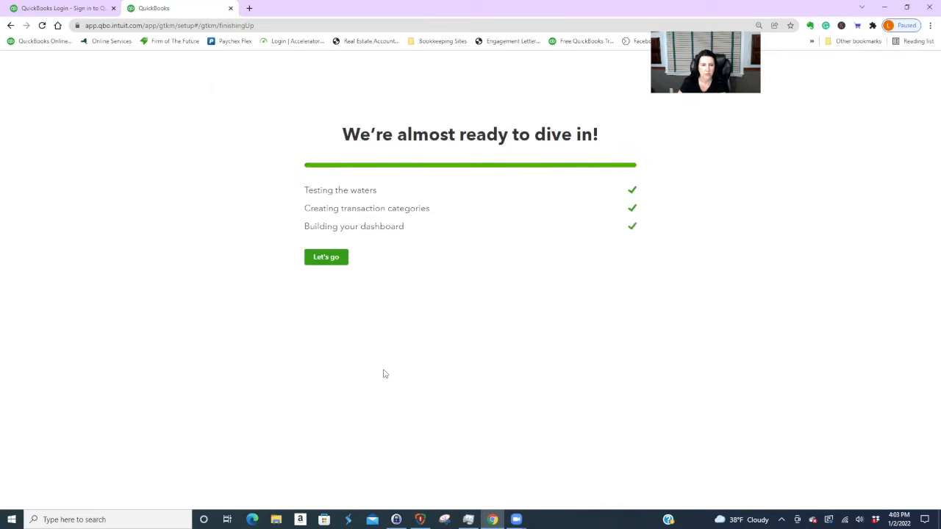
left_click(333, 260)
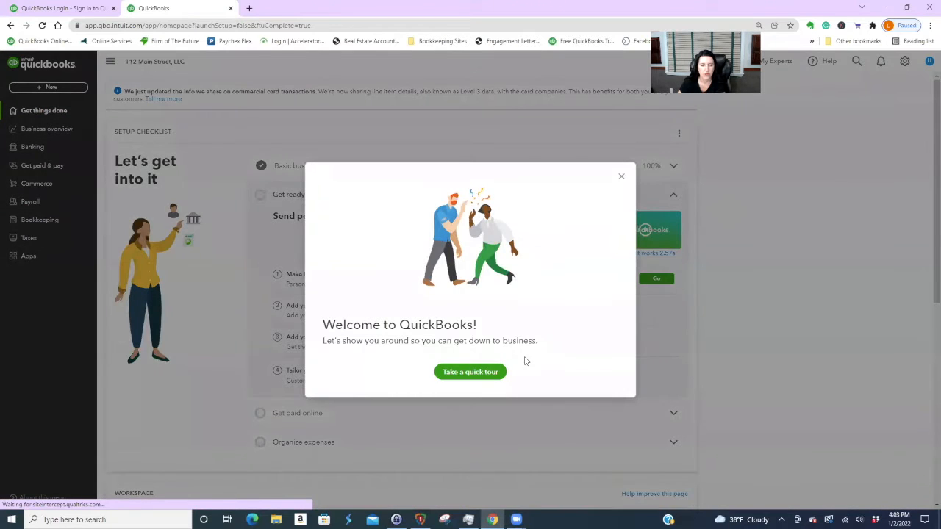
- Close the Welcome to QuickBooks message and go to Bookkeeping
left_click(621, 176)
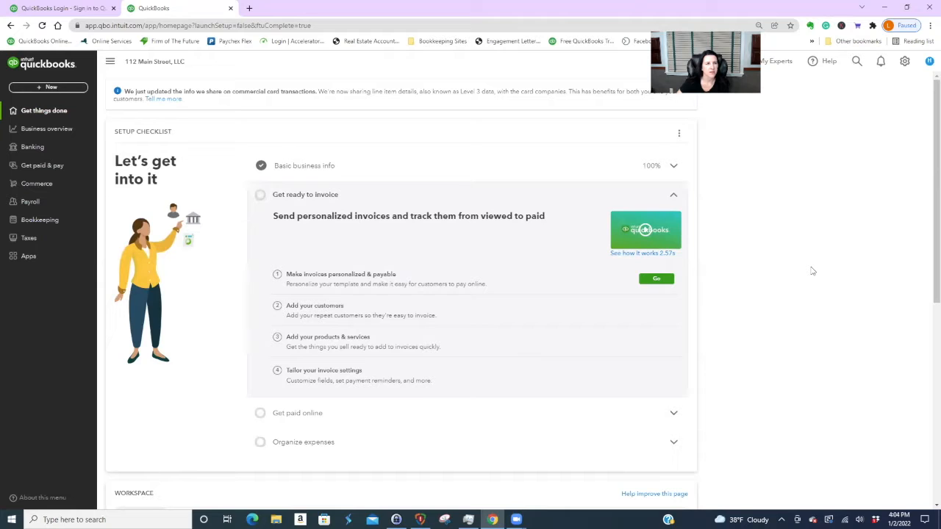
left_click(39, 220)
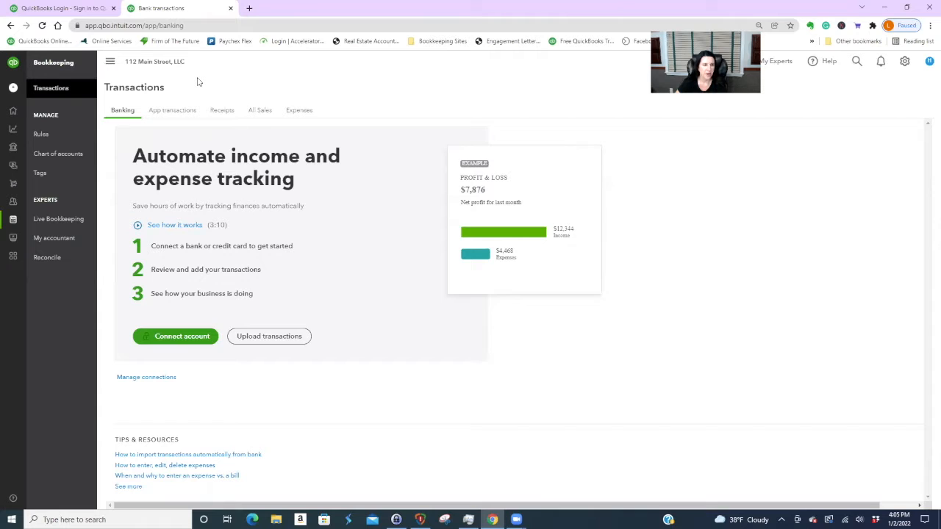
- Show the full Chart of Accounts list and close the usage banner
left_click(67, 154)
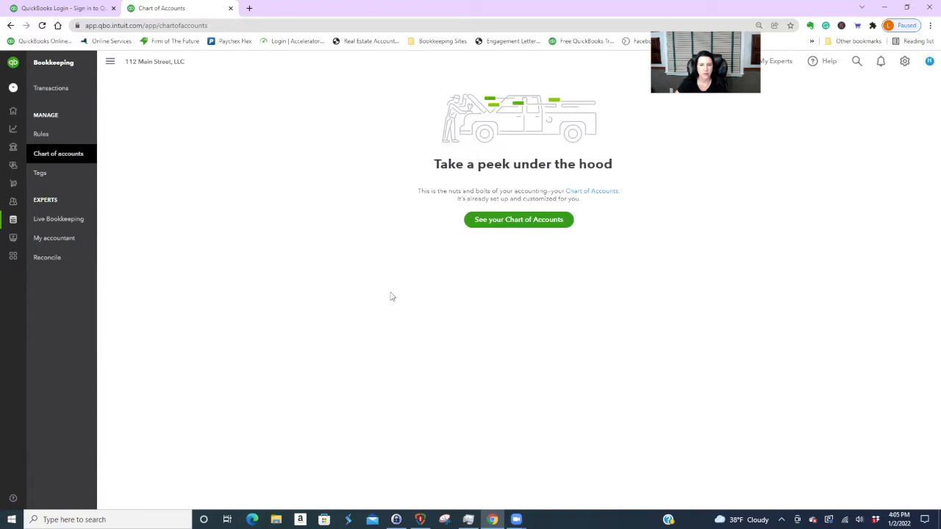
left_click(526, 222)
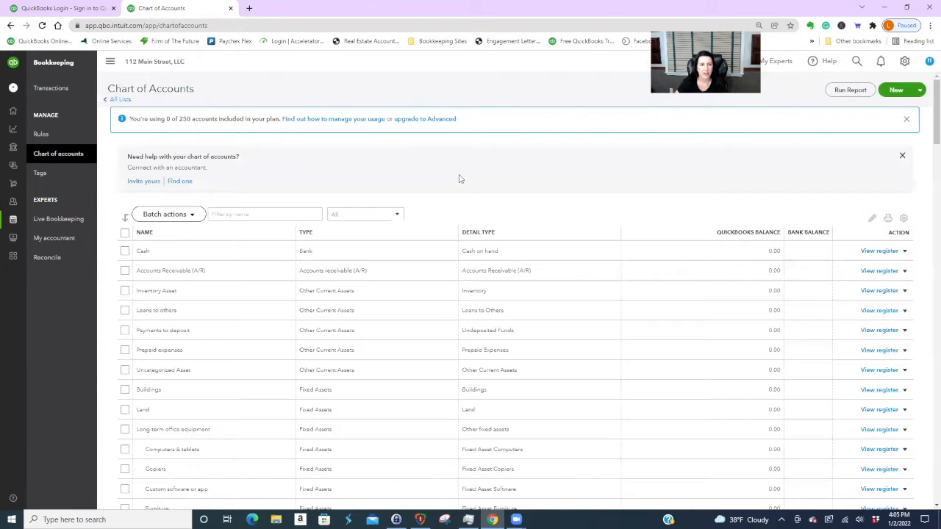
left_click(906, 120)
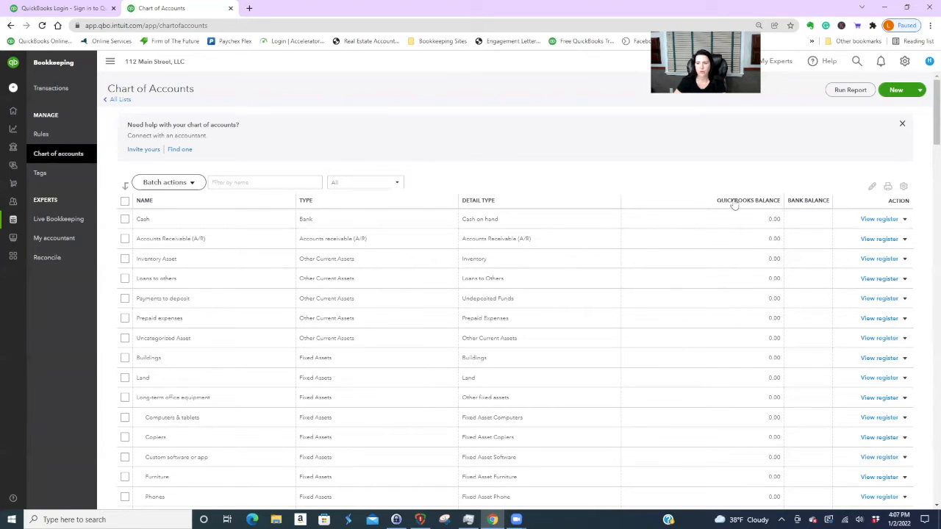
- Create a new category named 'Rental Income' with Income > Sales as its parent
left_click(896, 91)
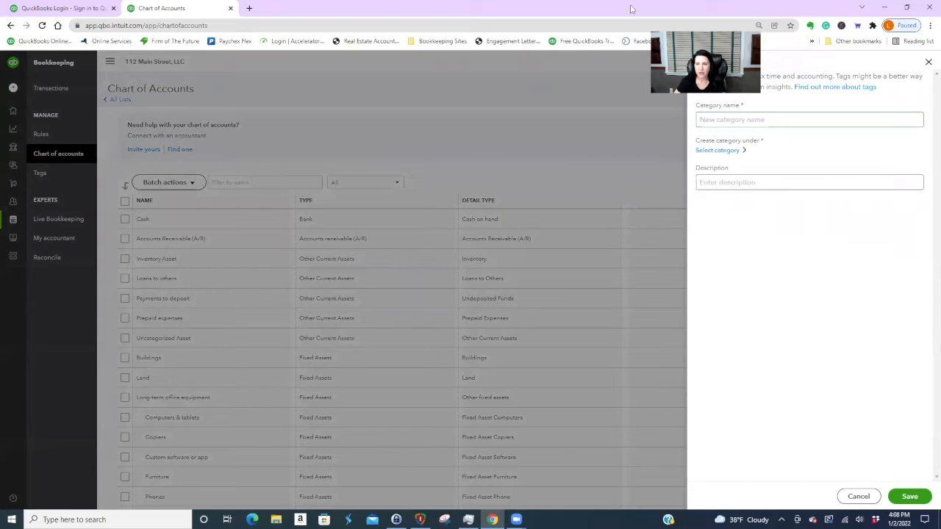
left_click(719, 108)
left_click(724, 122)
type("Rental Income")
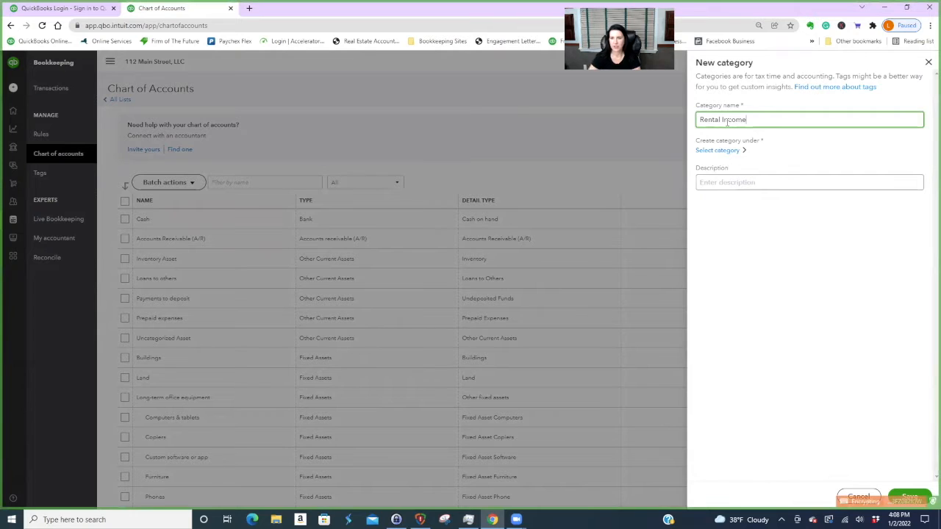
left_click(720, 151)
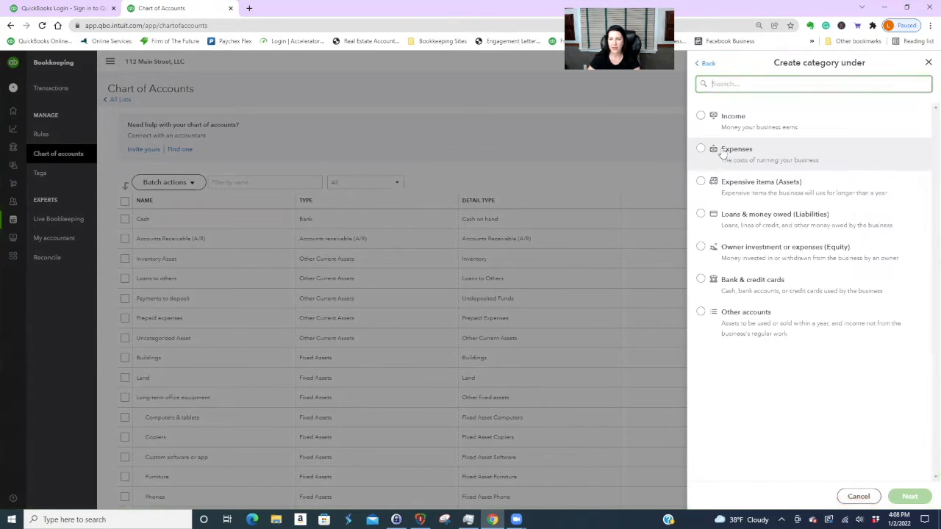
left_click(701, 116)
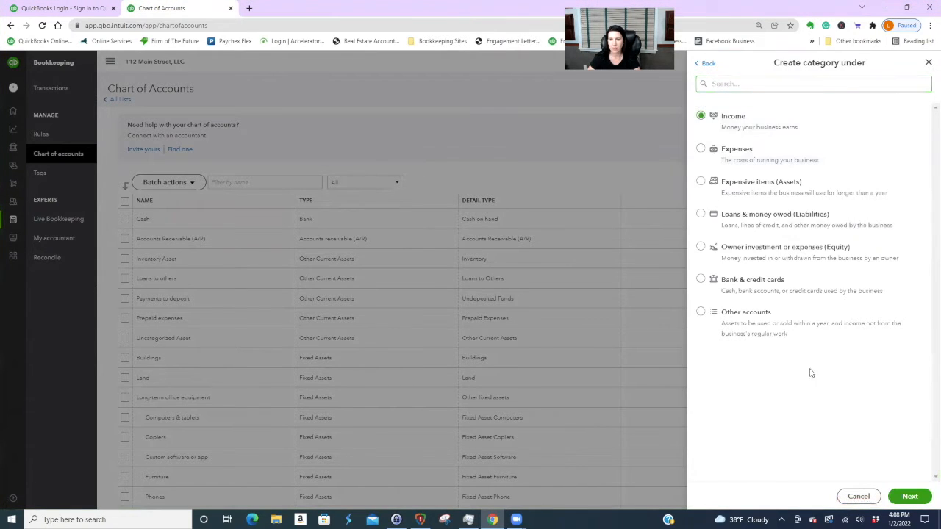
left_click(910, 497)
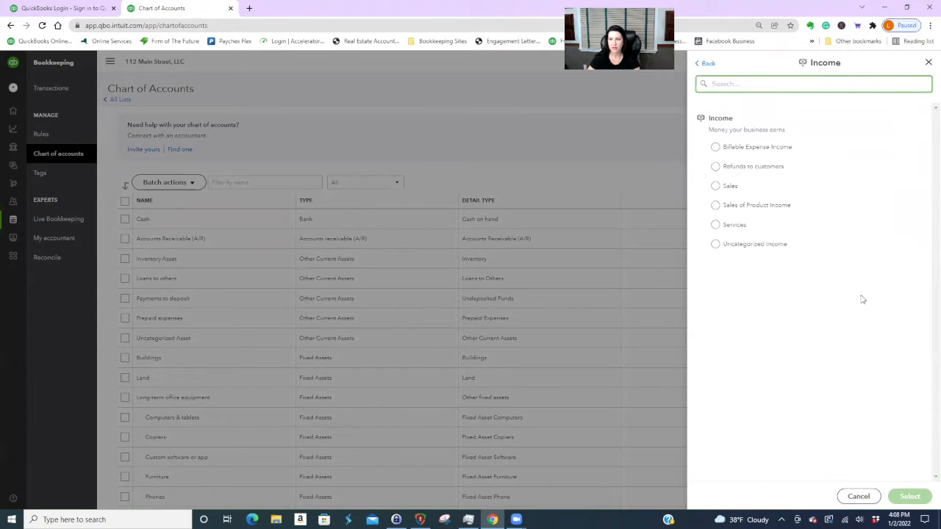
left_click(716, 187)
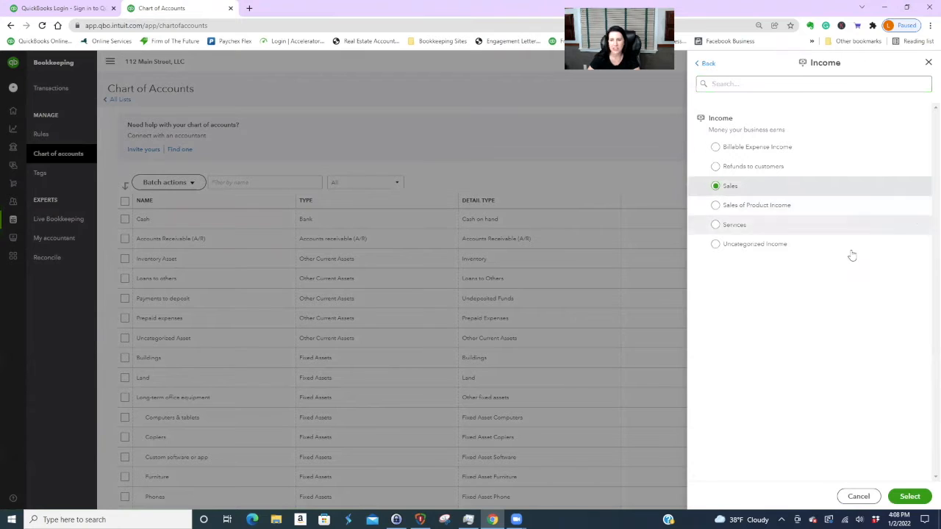
left_click(910, 497)
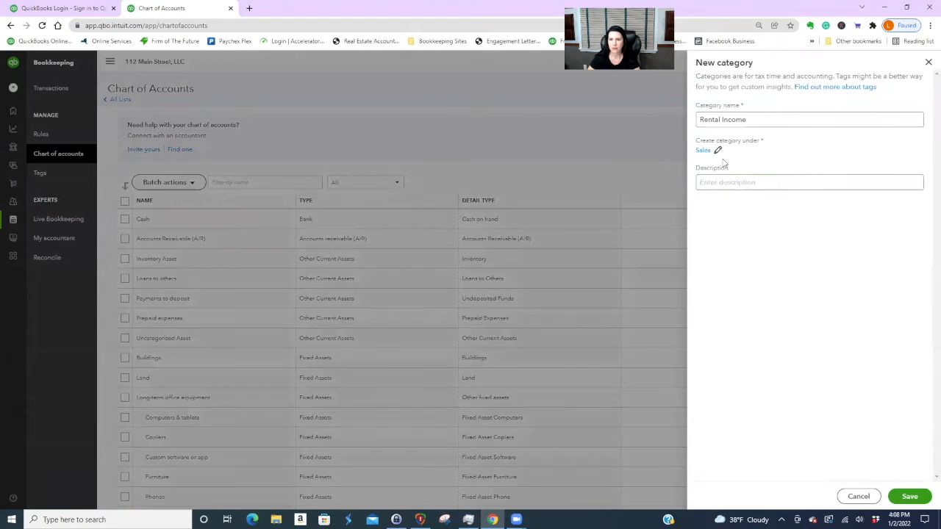
left_click(727, 181)
- Save Rental Income and find it under Sales among the Income accounts
left_click(909, 496)
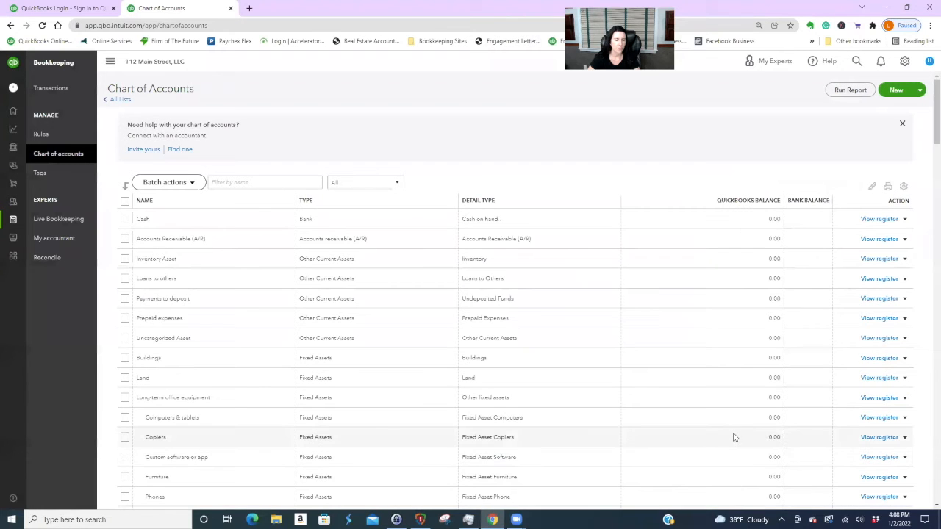
scroll(772, 369, "down", 2)
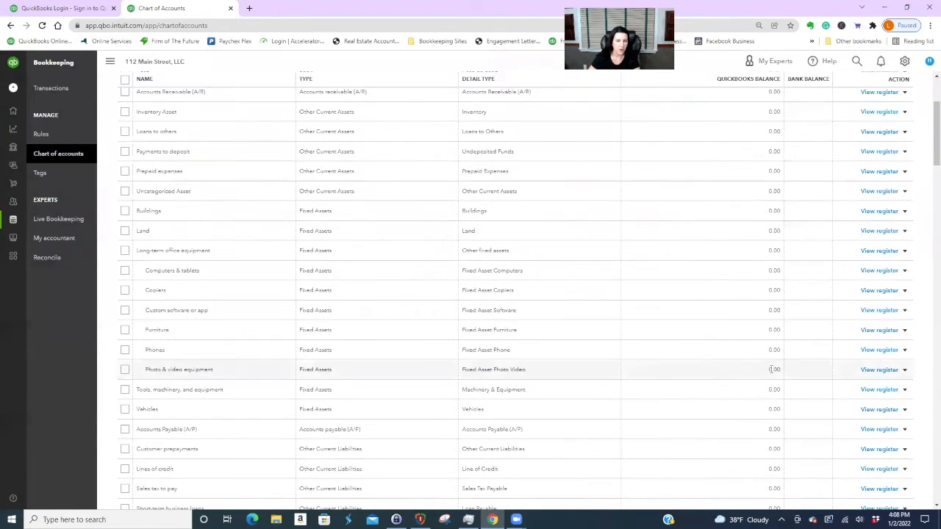
scroll(424, 386, "down", 8)
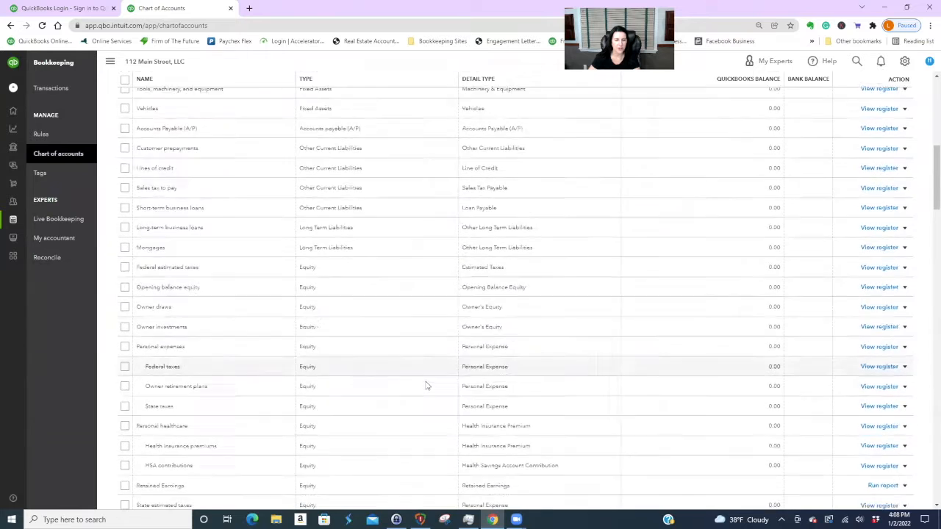
scroll(427, 382, "down", 3)
scroll(199, 305, "up", 2)
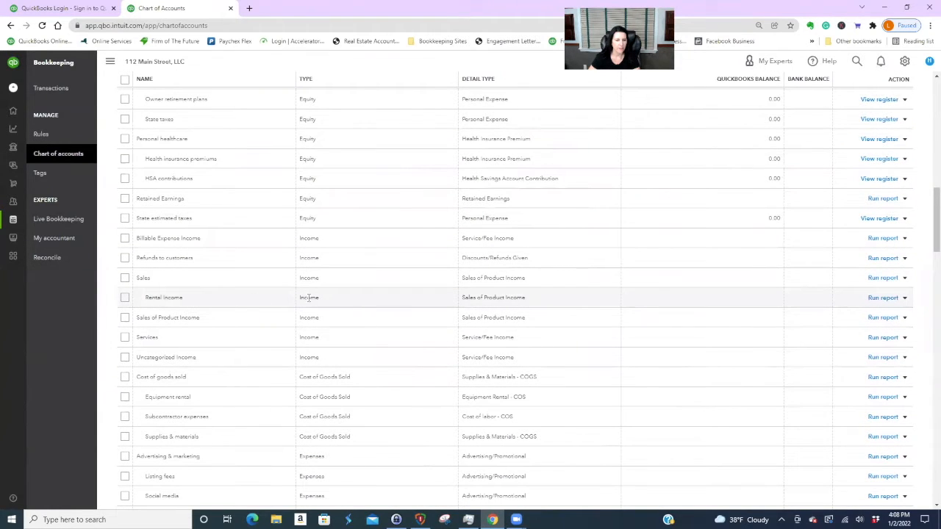
left_click(904, 298)
left_click(849, 311)
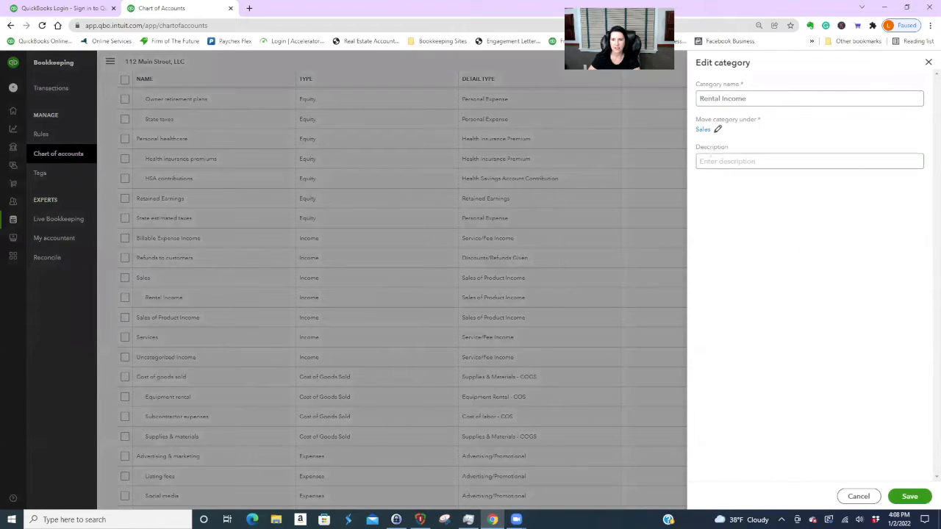
left_click(718, 129)
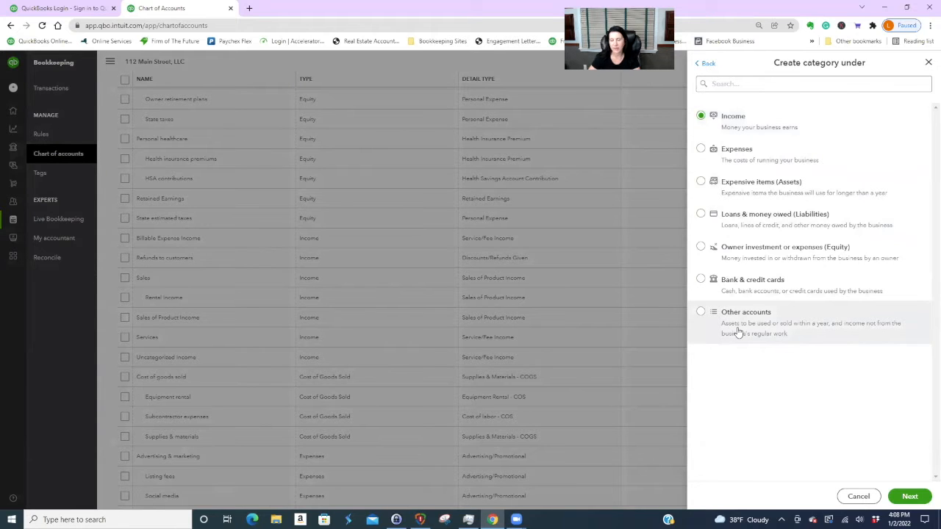
left_click(928, 63)
scroll(657, 324, "up", 10)
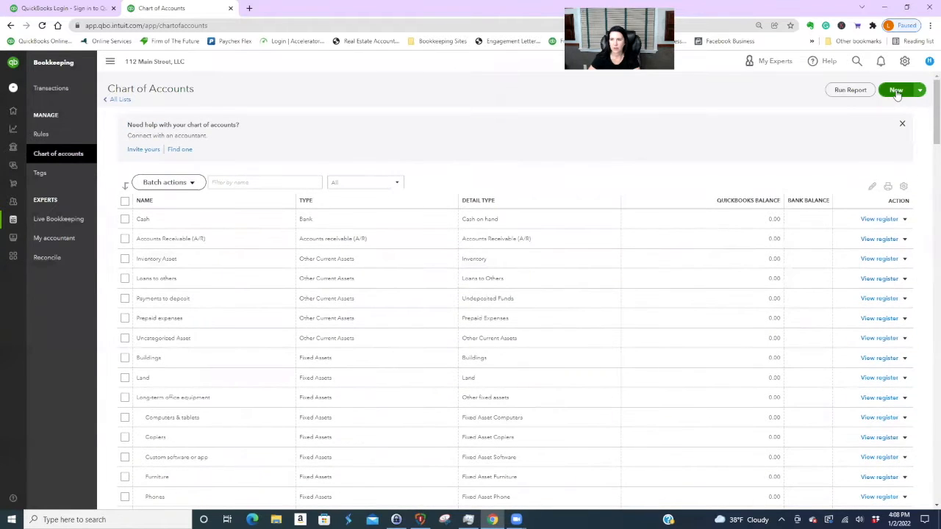
- Start another new category with Income > Sales as its parent
left_click(918, 89)
left_click(891, 91)
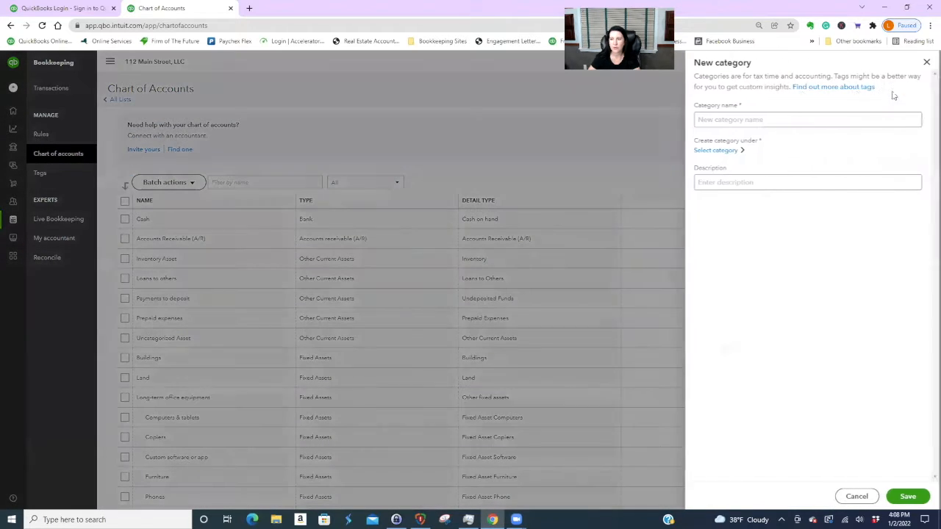
left_click(749, 119)
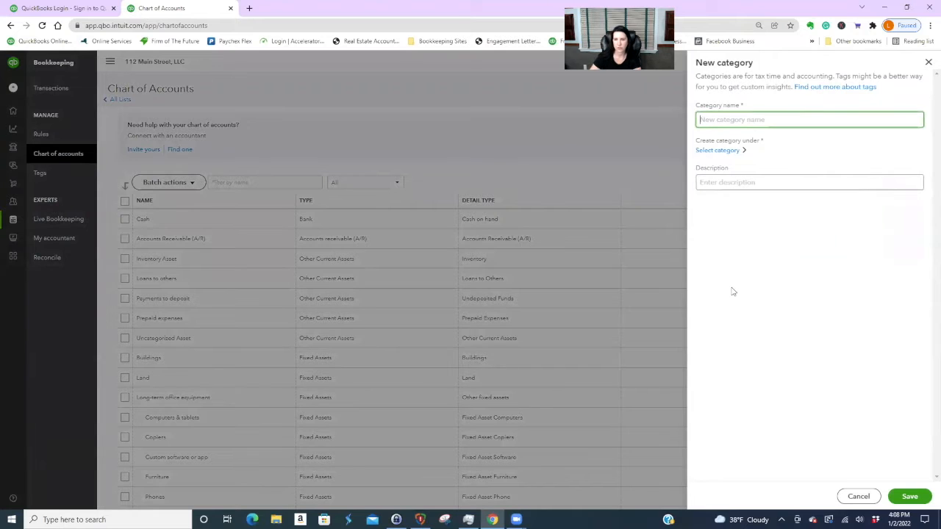
left_click(723, 151)
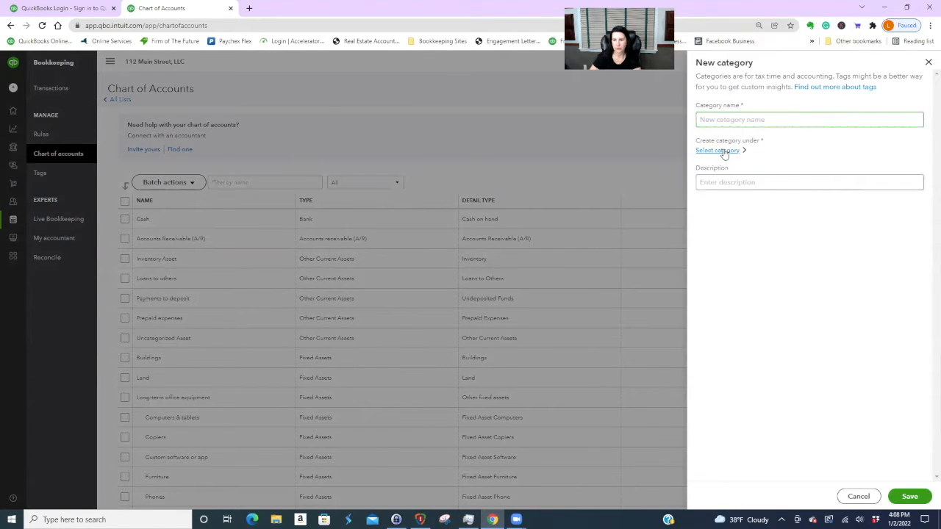
left_click(702, 118)
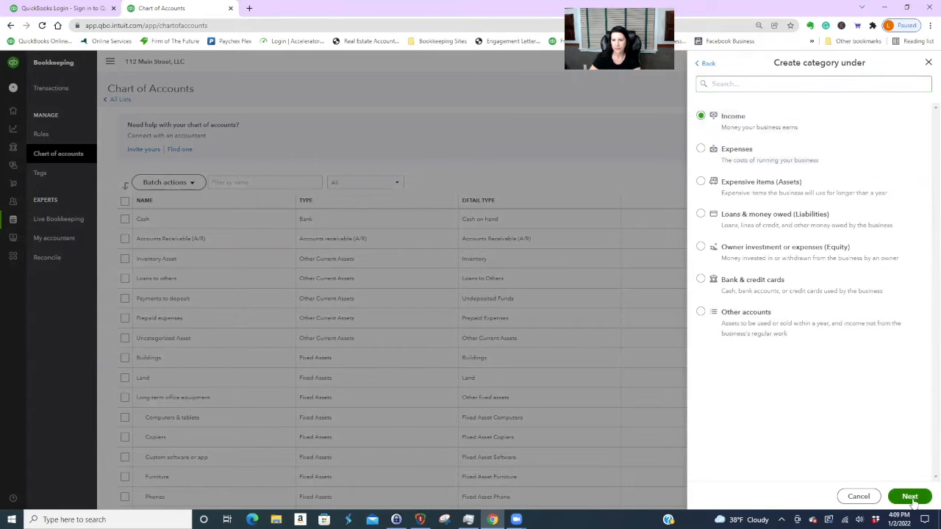
left_click(912, 500)
left_click(716, 186)
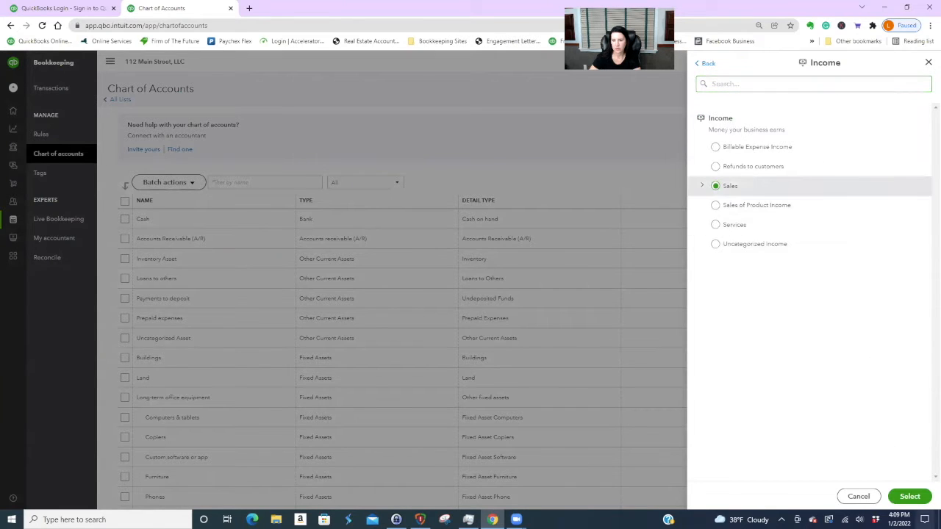
left_click(910, 497)
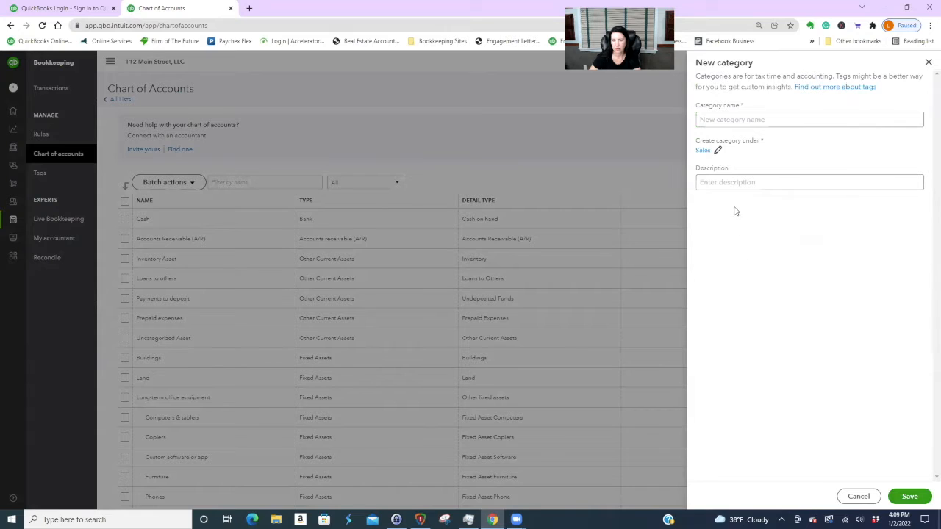
- Reselect Income > Sales as the new category's parent
left_click(717, 150)
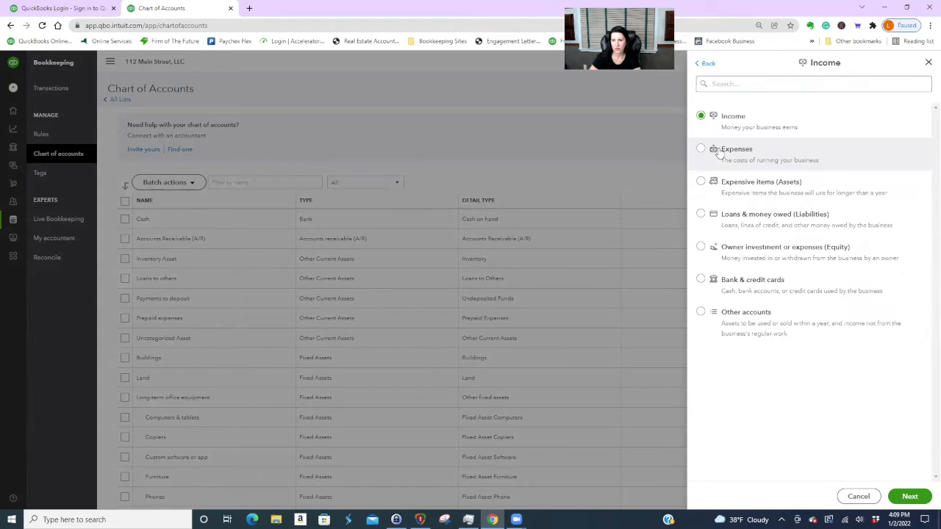
left_click(703, 63)
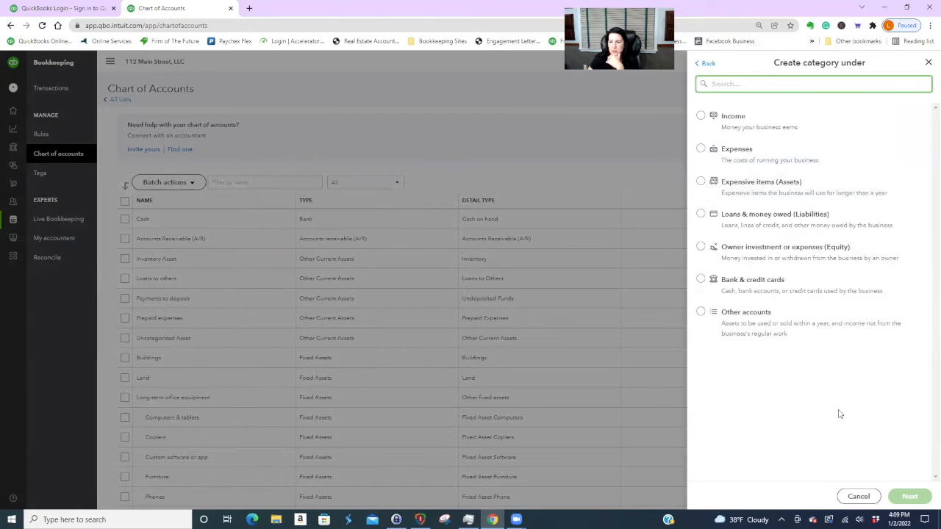
left_click(702, 116)
left_click(917, 498)
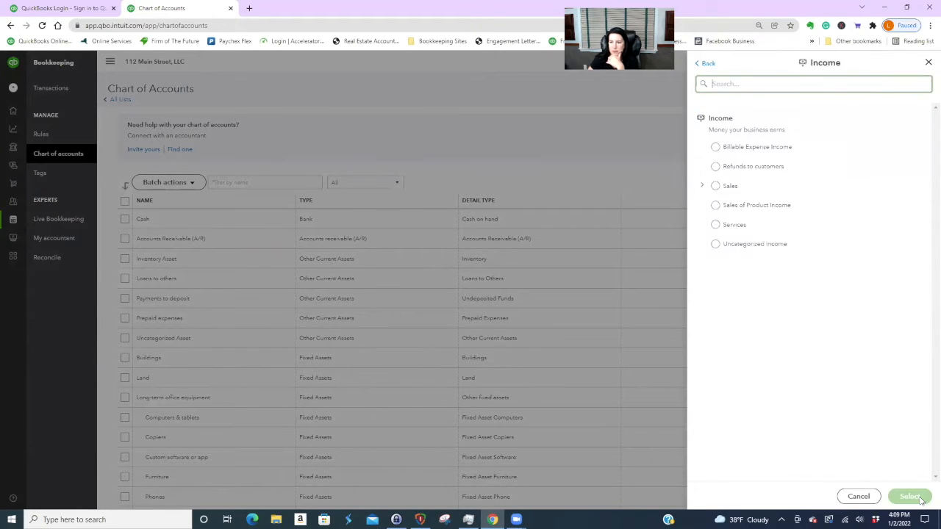
left_click(723, 188)
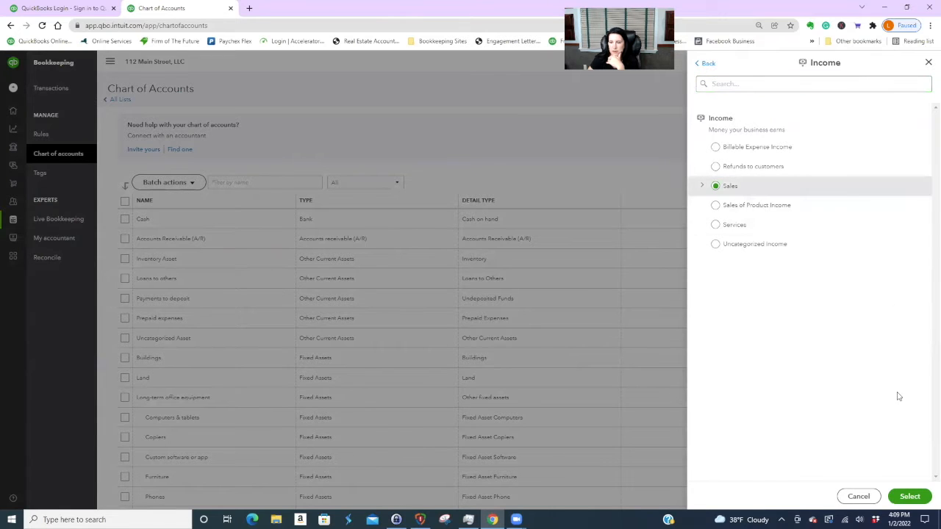
left_click(909, 496)
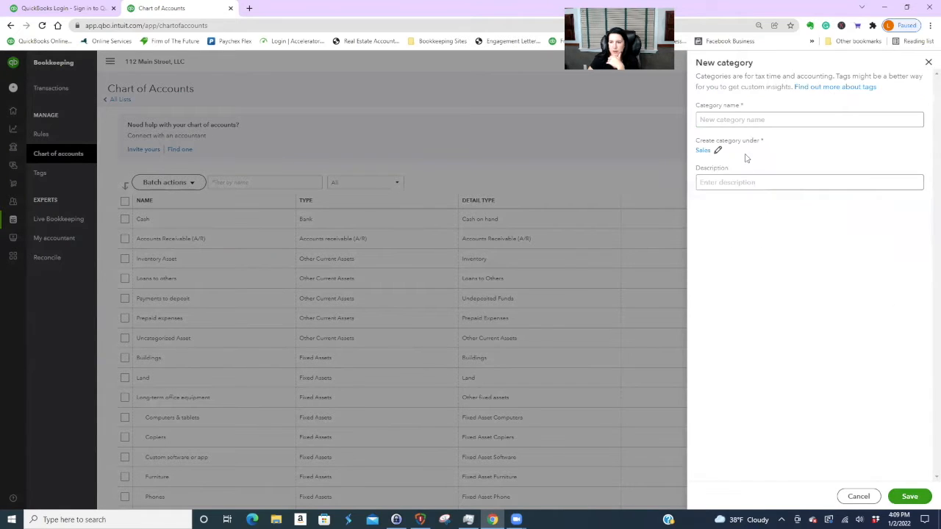
- Name the category 'Rental Income', try saving, and revisit the parent category
left_click(715, 118)
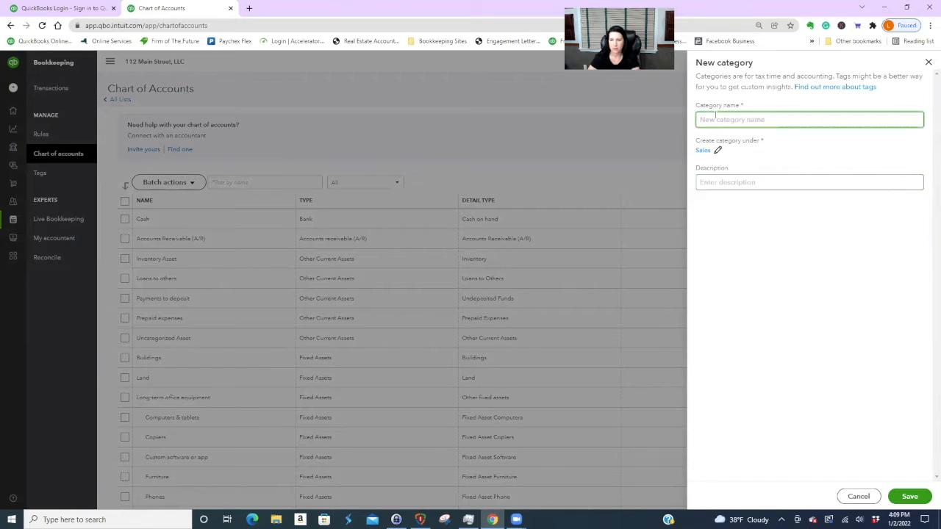
type("Rental Income")
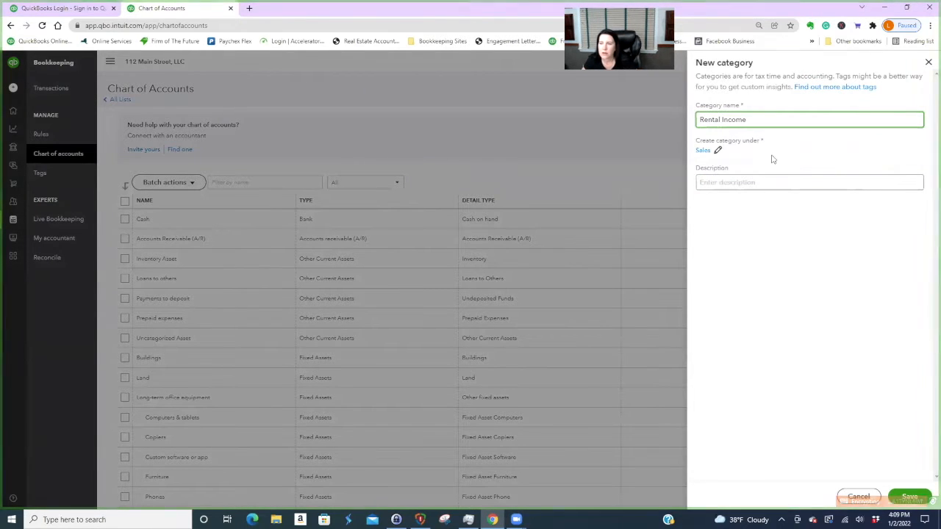
left_click(772, 182)
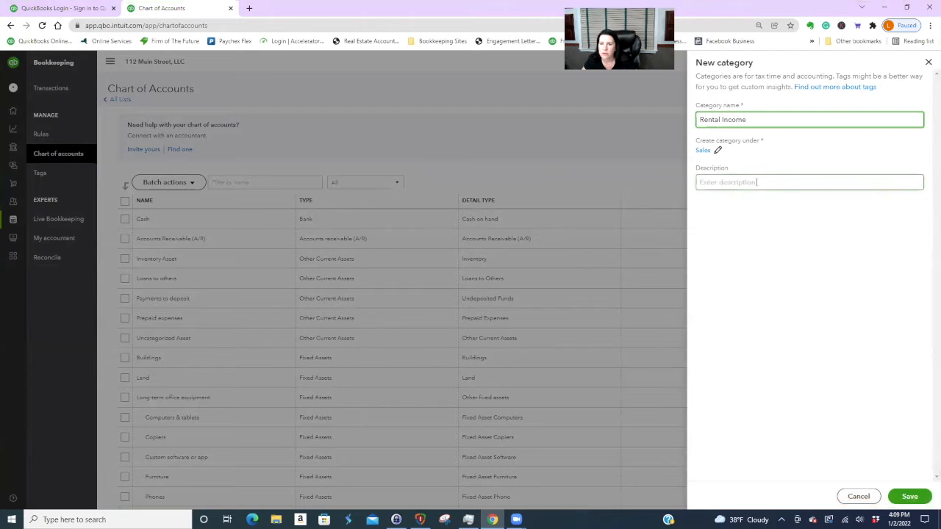
left_click(910, 497)
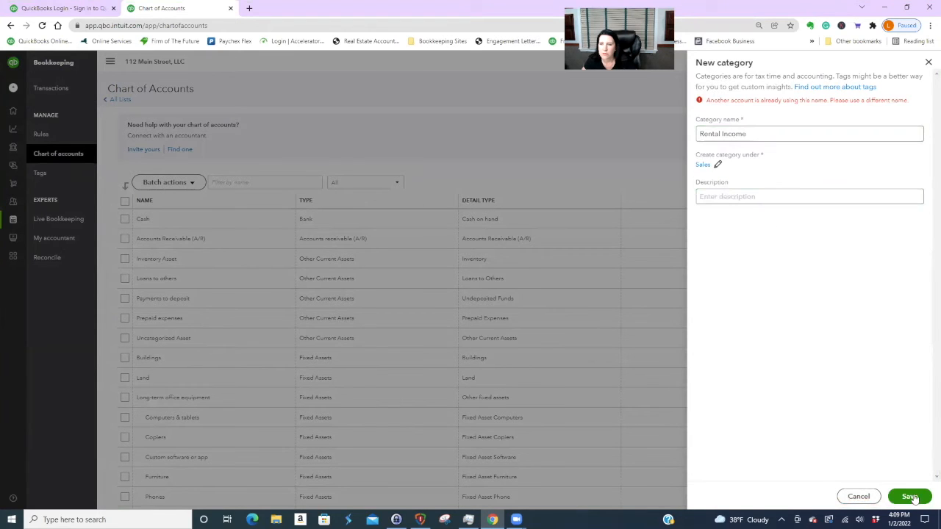
left_click(718, 165)
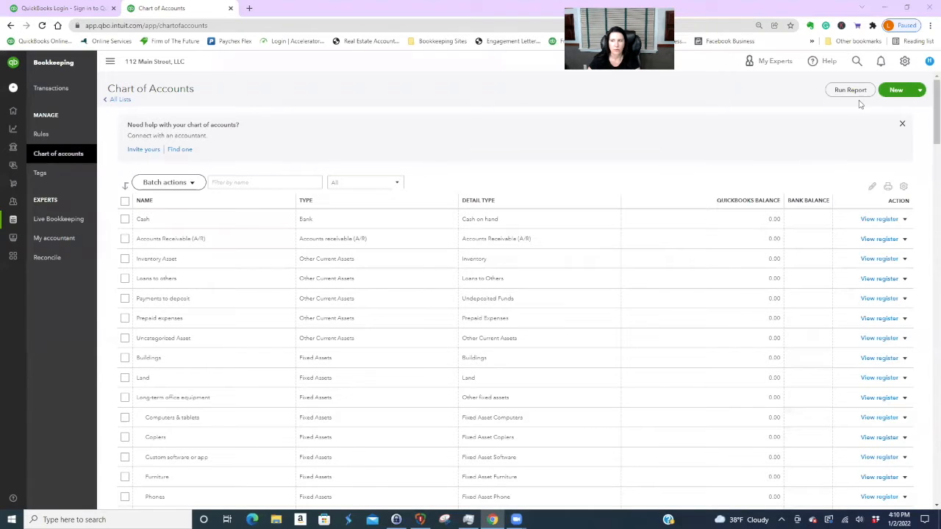
- Create the Income category 'Building One' as a sub-account of Rental Income
left_click(896, 90)
left_click(710, 118)
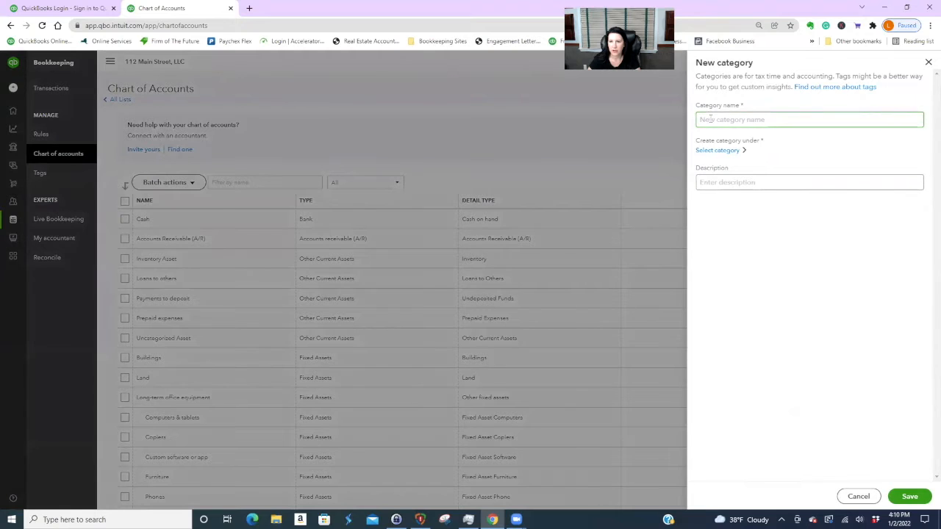
type("Building One")
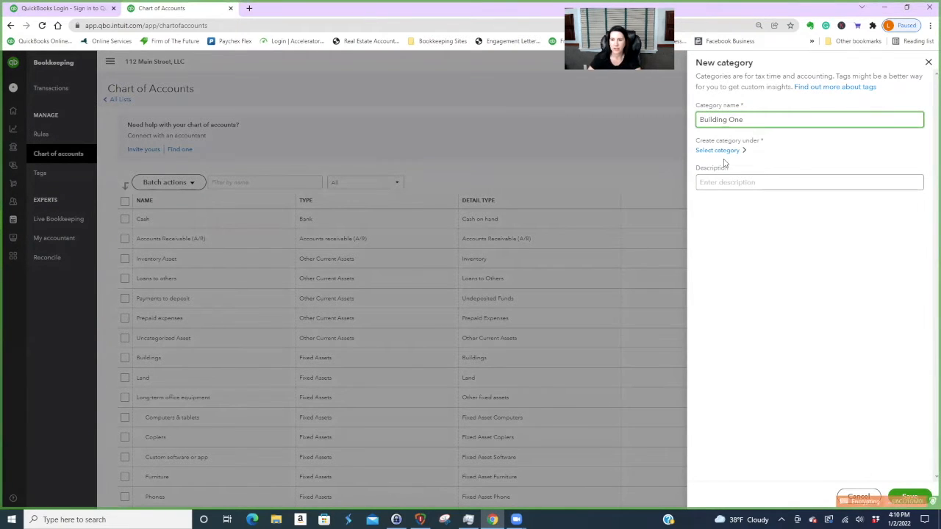
left_click(721, 151)
left_click(713, 117)
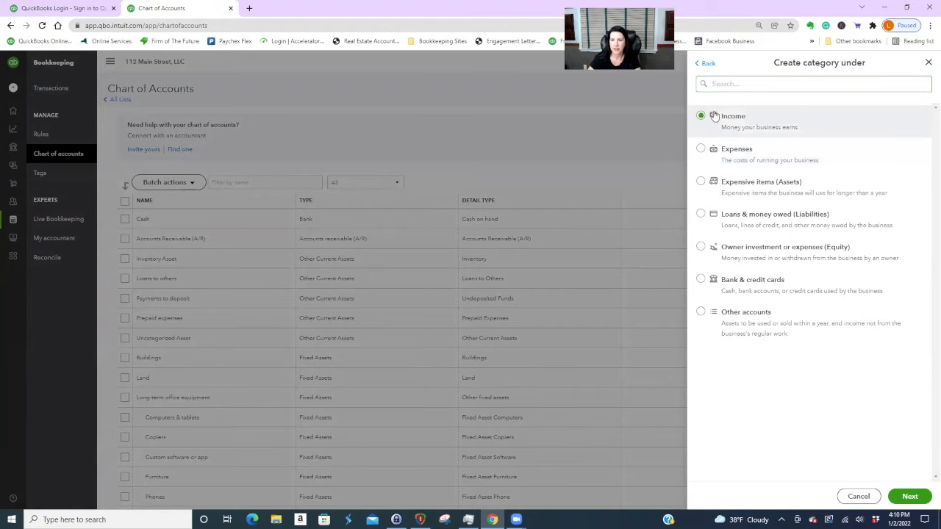
left_click(730, 89)
type("rental")
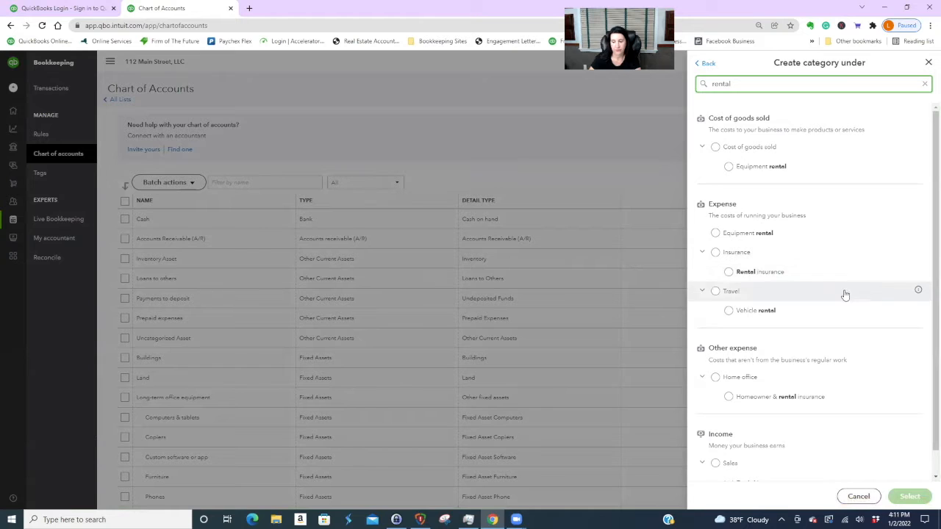
scroll(745, 461, "down", 1)
left_click(729, 458)
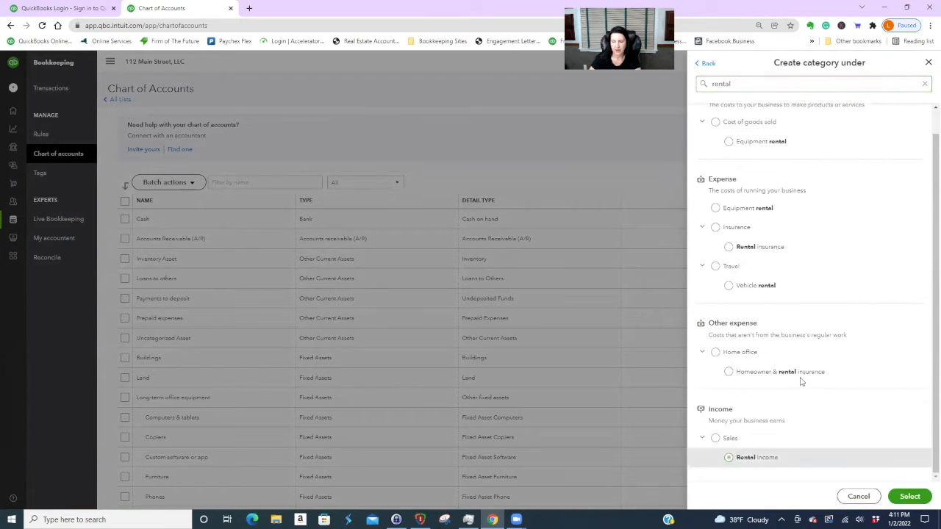
left_click(912, 497)
left_click(911, 497)
- Scroll the Chart of Accounts to confirm Building One, then begin another new category
scroll(597, 339, "down", 4)
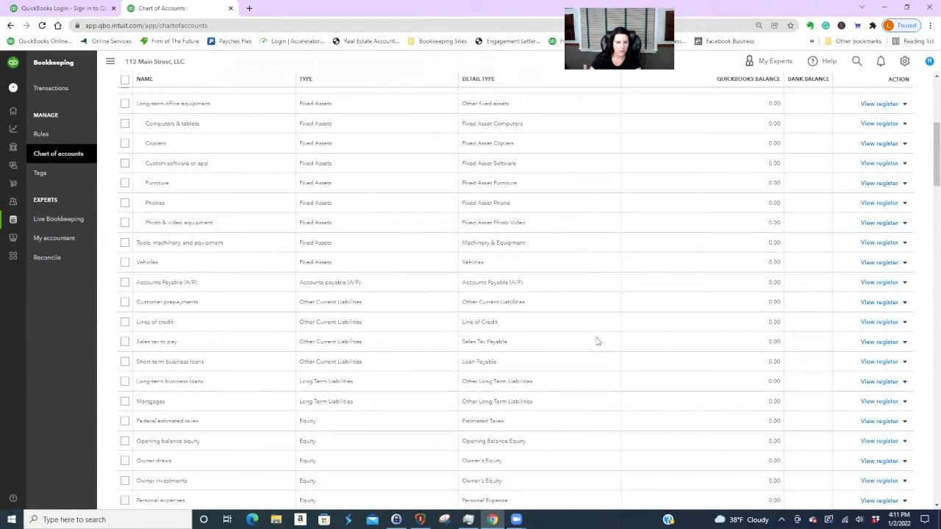
scroll(597, 341, "down", 10)
scroll(581, 340, "up", 1)
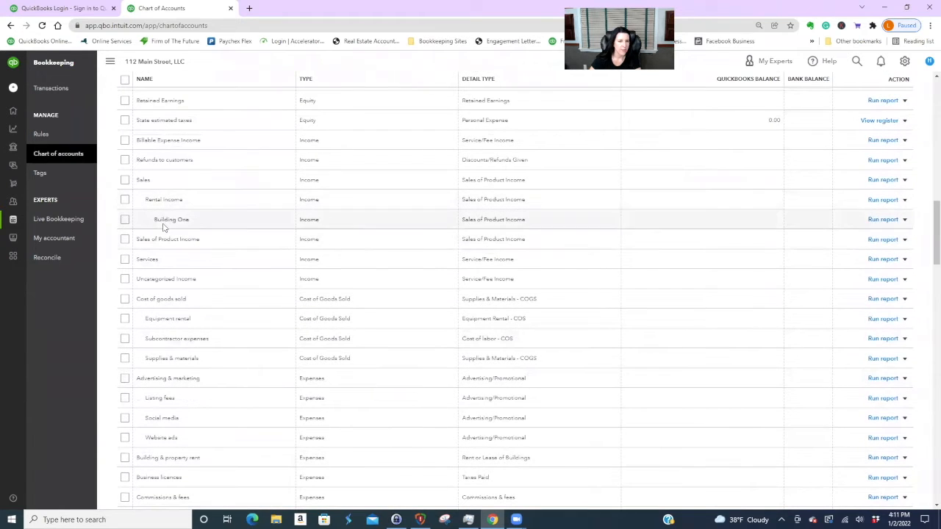
scroll(623, 342, "up", 13)
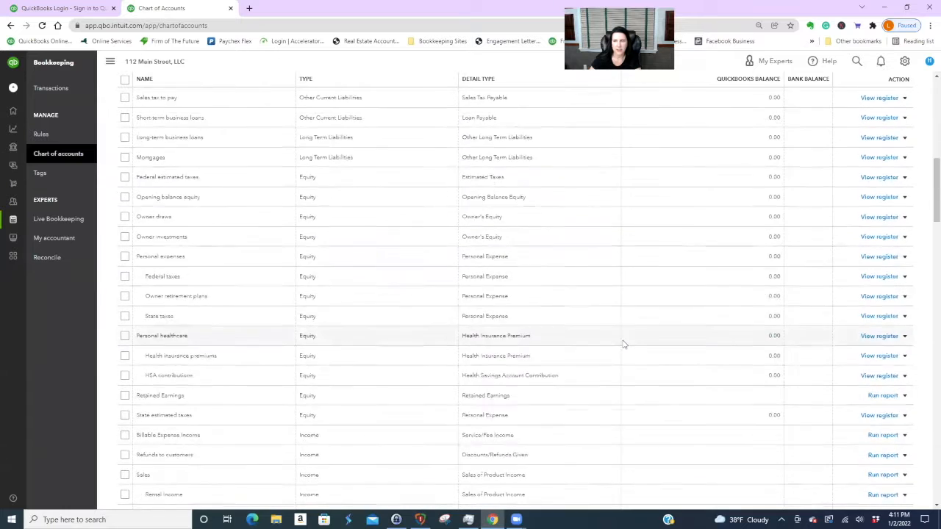
left_click(894, 90)
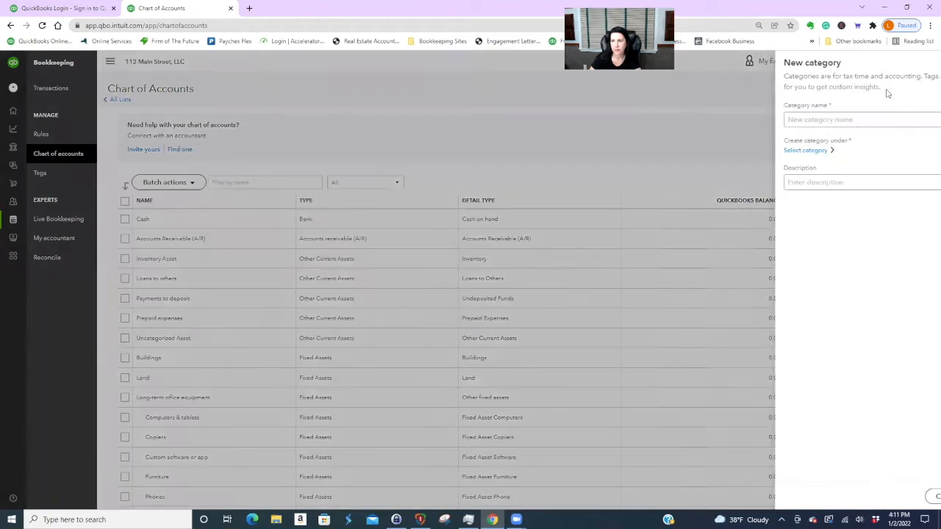
- Add the Income category 'Building Two' under Rental Income and check it appears beside Building One
left_click(744, 120)
type("Building Two")
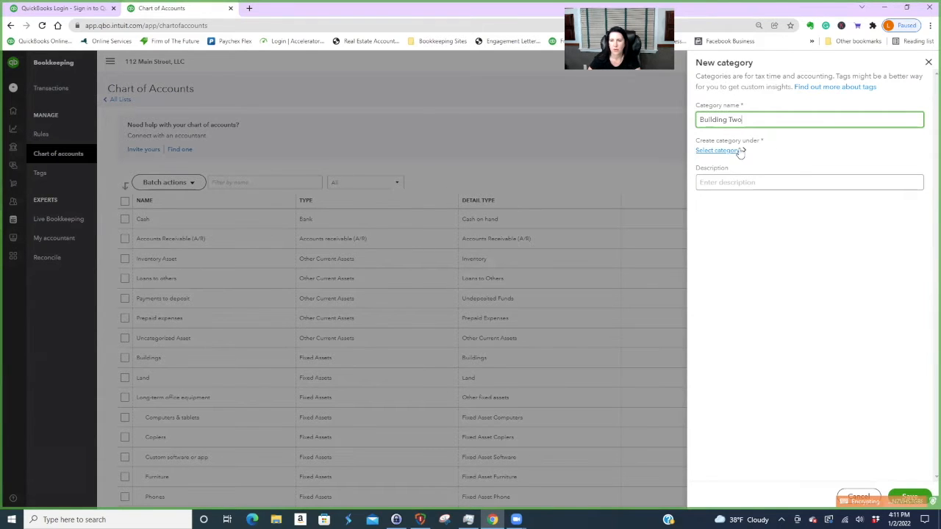
left_click(740, 151)
left_click(703, 117)
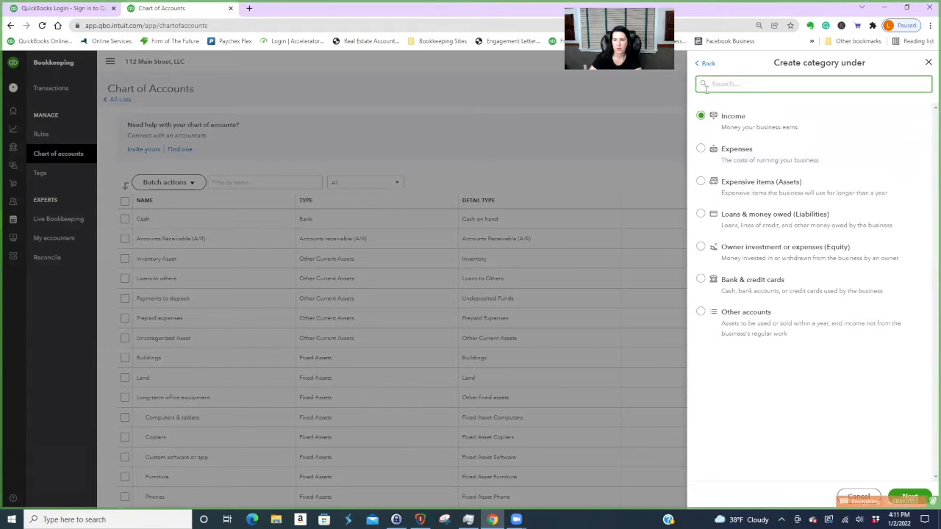
type("rental")
scroll(876, 294, "down", 1)
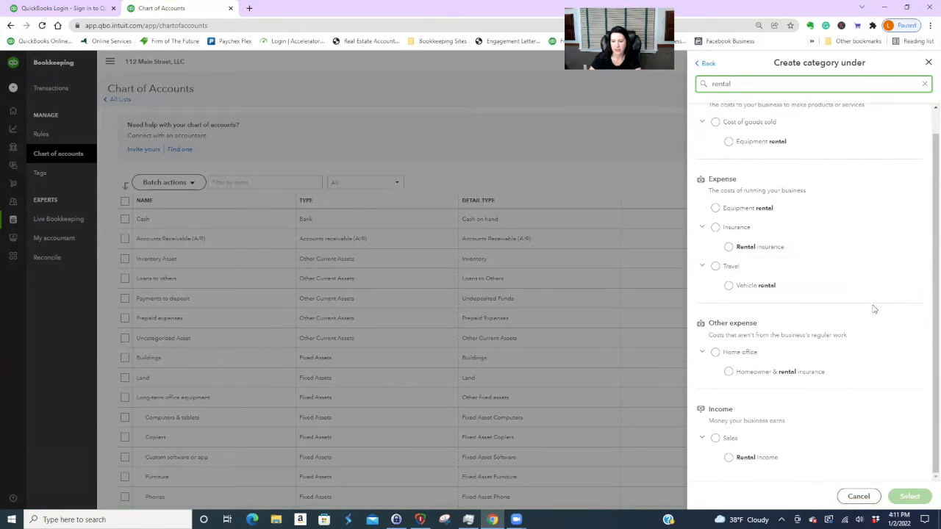
left_click(730, 459)
left_click(906, 495)
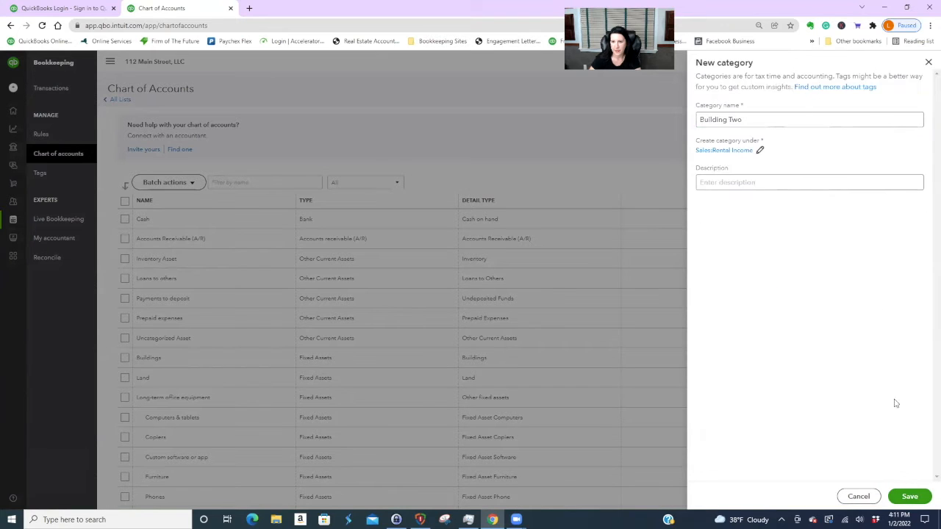
left_click(910, 496)
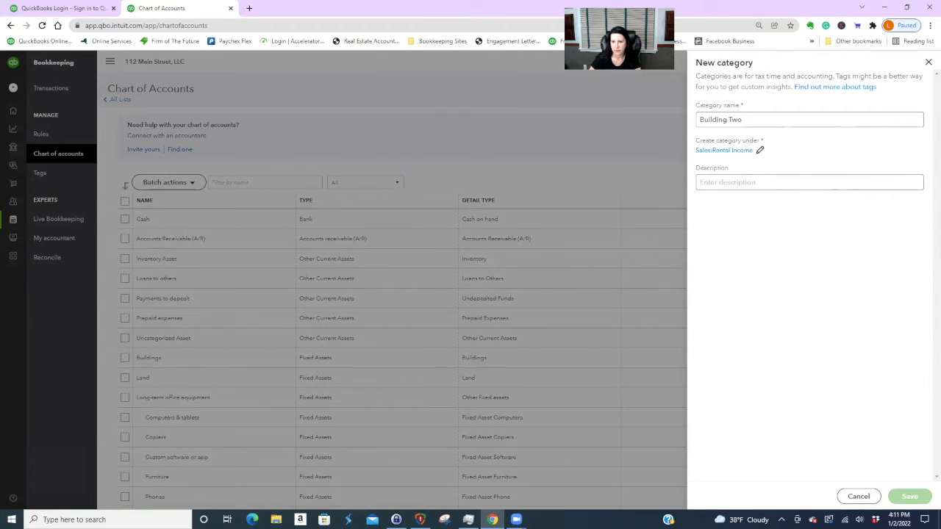
scroll(600, 288, "down", 3)
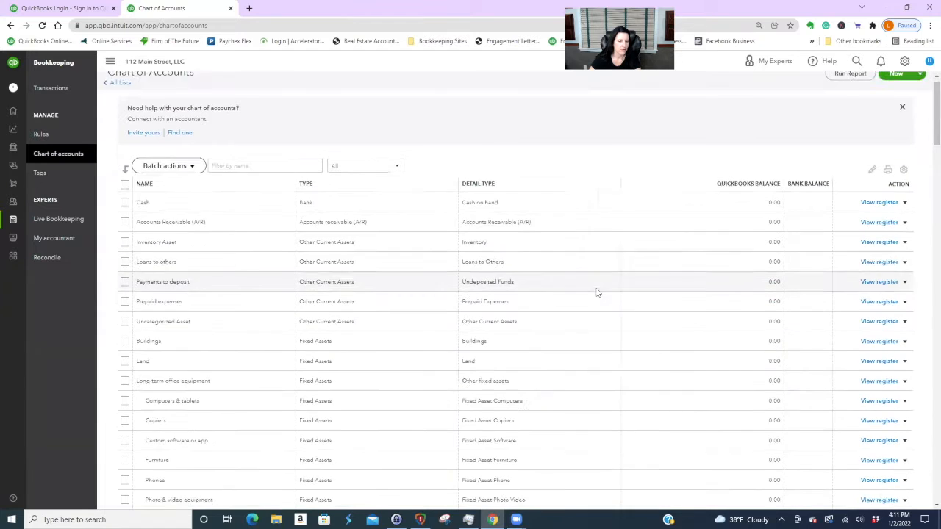
scroll(597, 292, "down", 10)
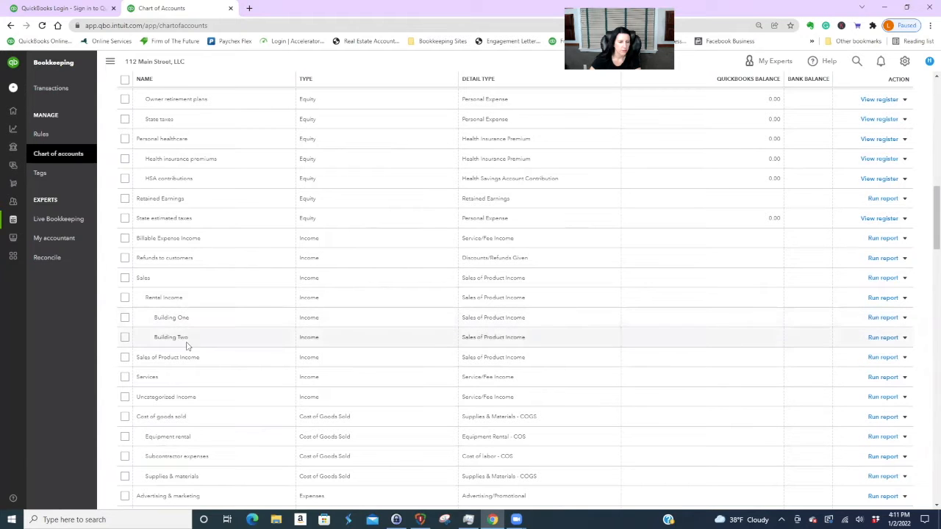
scroll(573, 366, "up", 10)
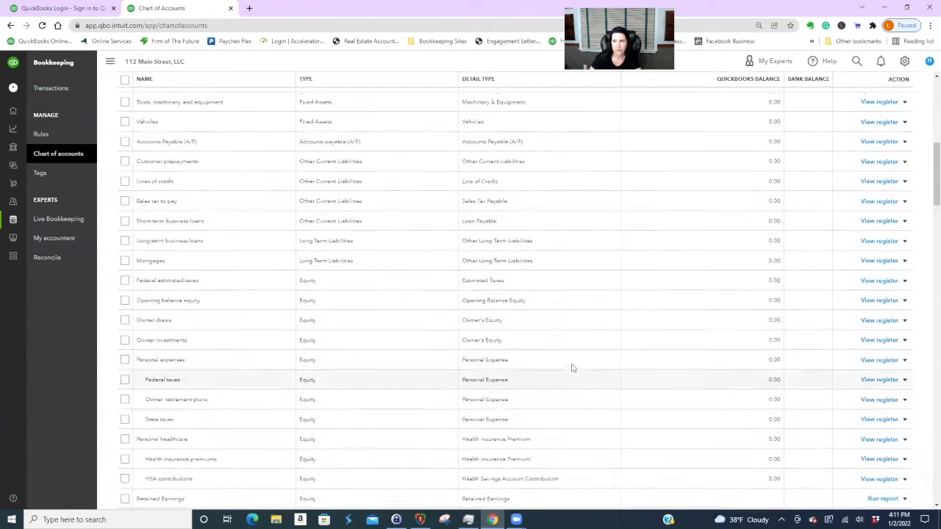
- Create the Income category 'Unit 1 - Building 1' with Building One as its parent
left_click(896, 90)
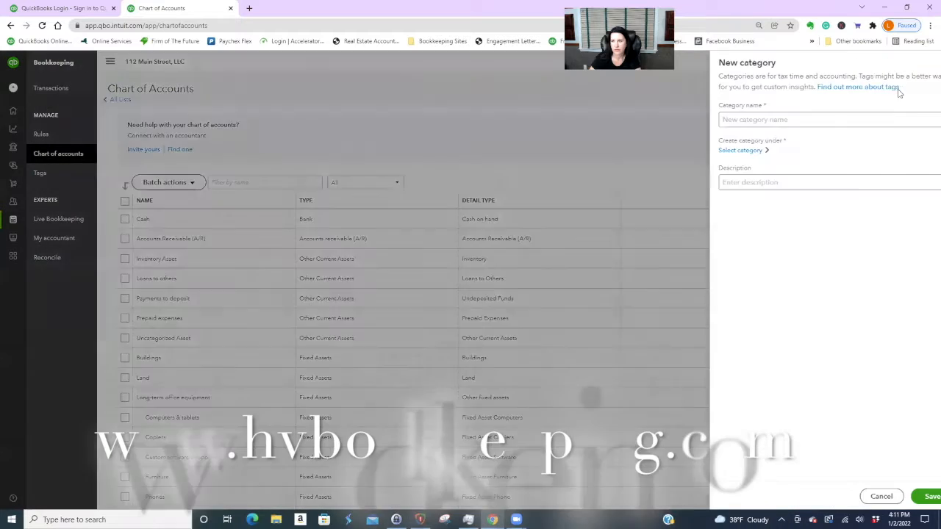
left_click(727, 150)
left_click(702, 115)
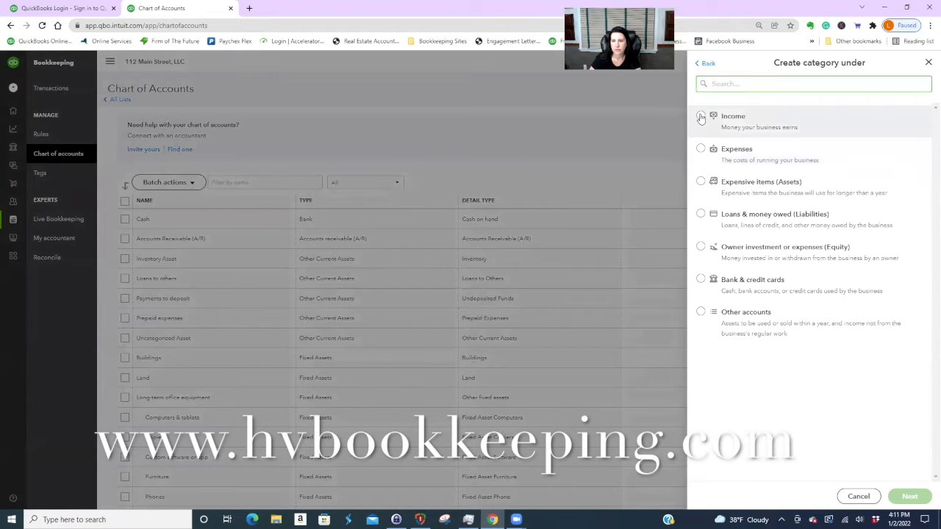
left_click(777, 85)
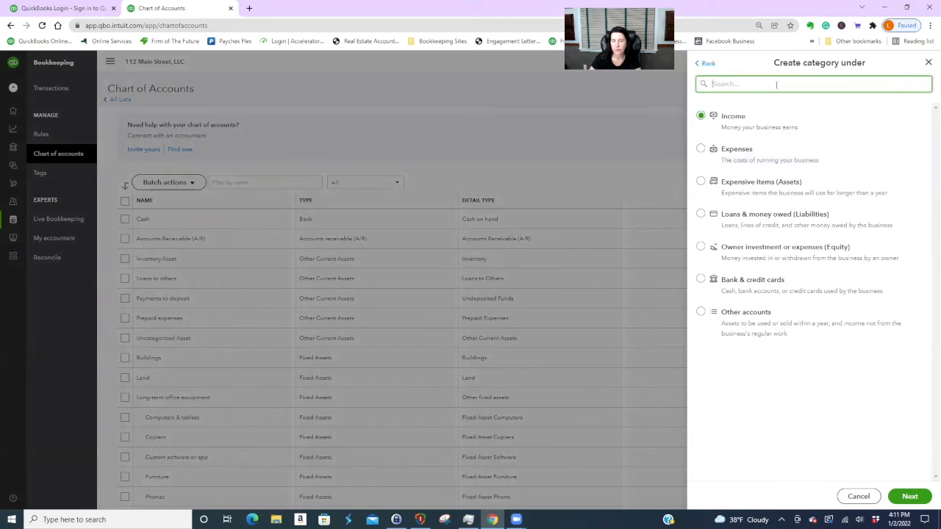
type("buil")
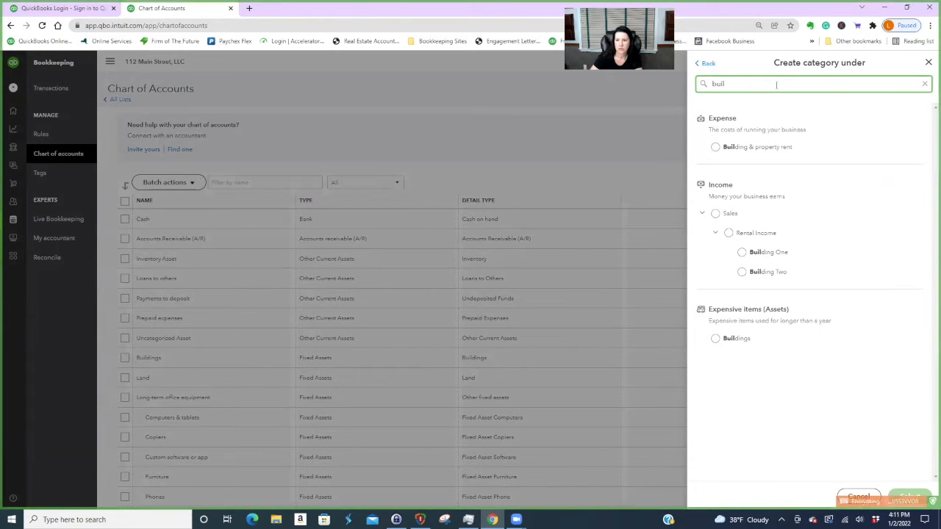
left_click(742, 252)
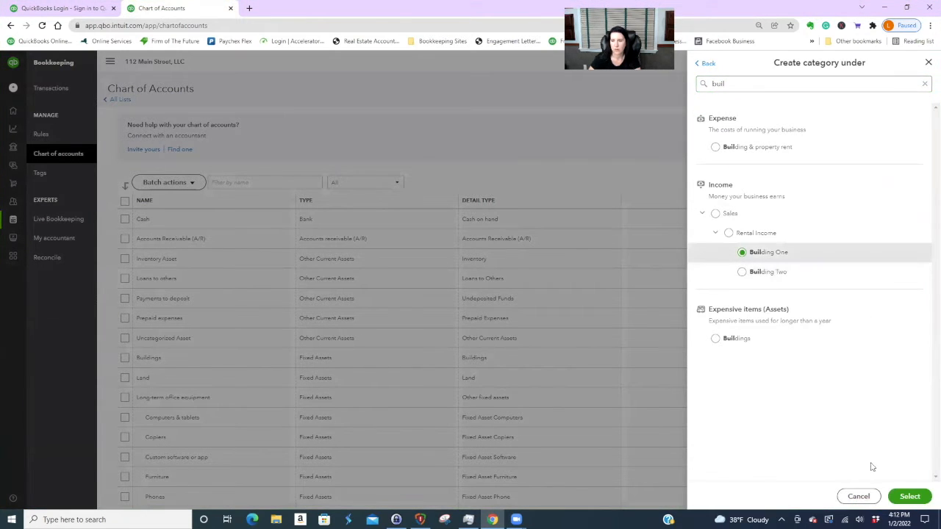
left_click(906, 496)
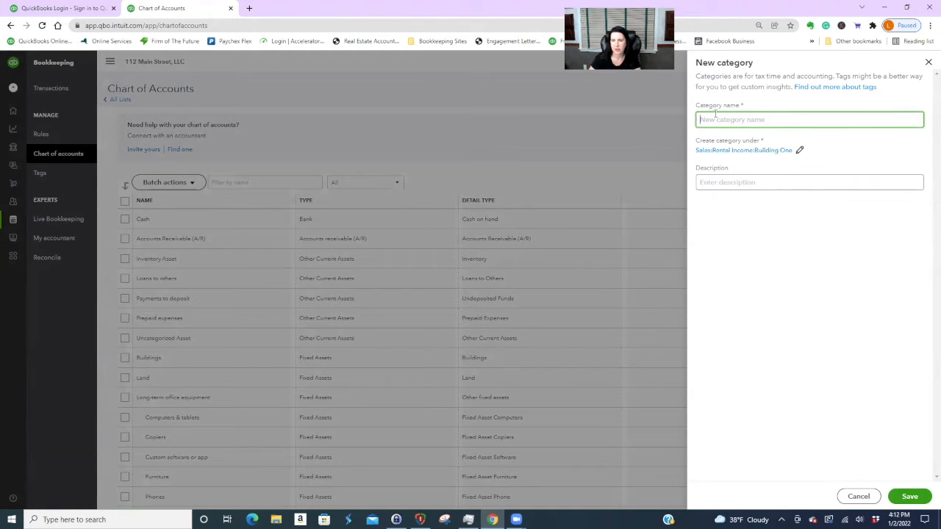
type("Unite 1")
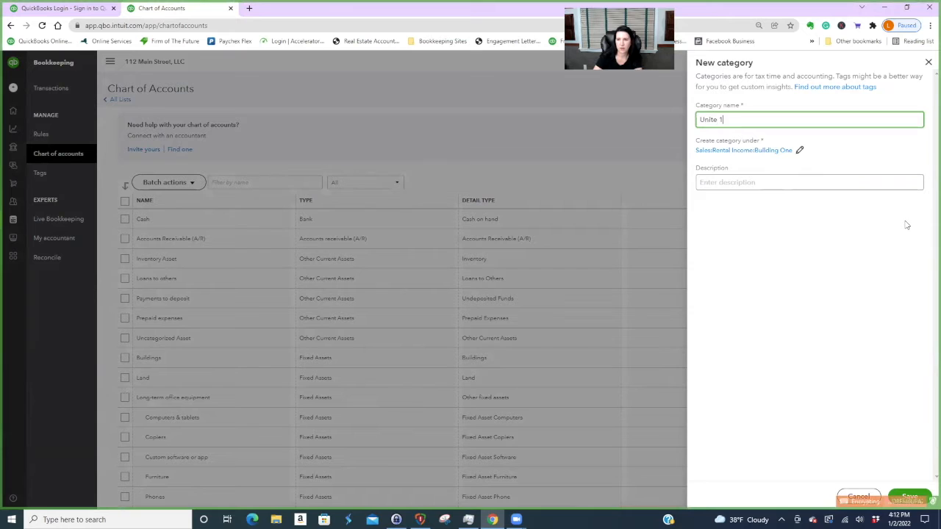
key("BackSpace")
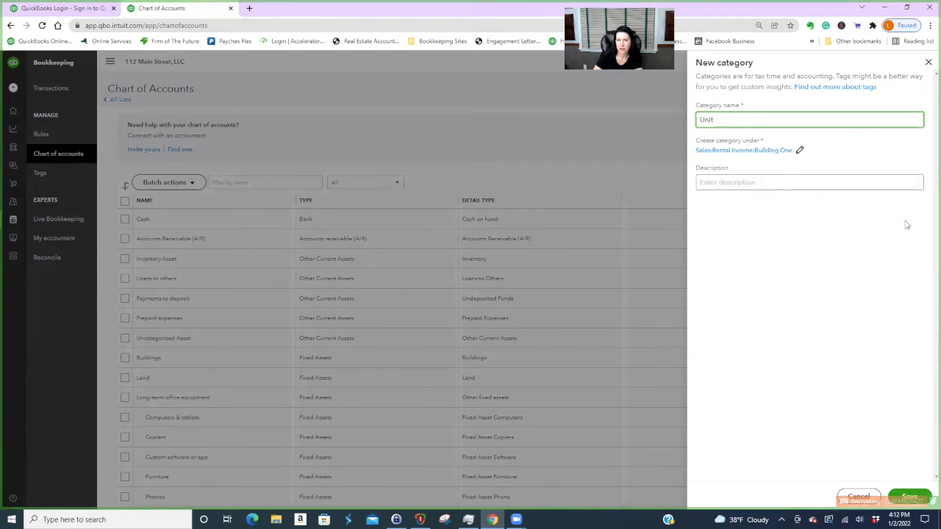
type("1 ")
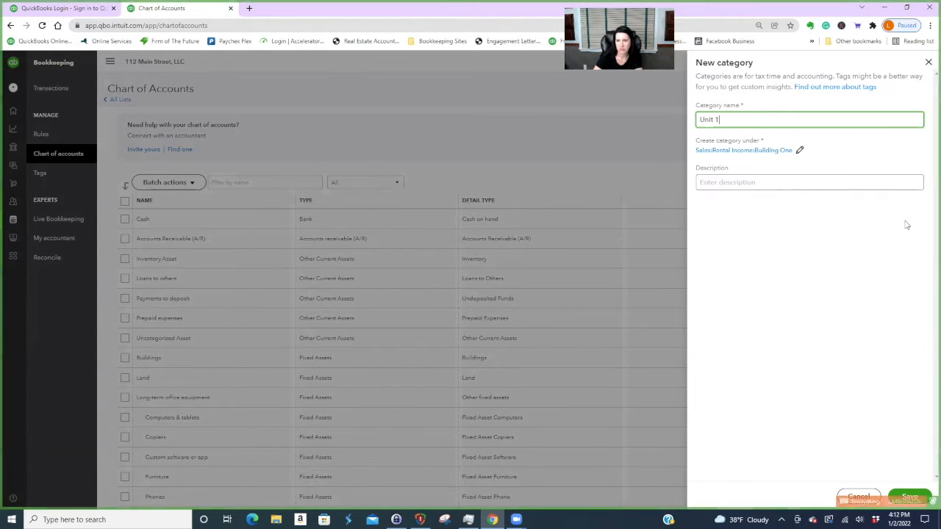
type("- B")
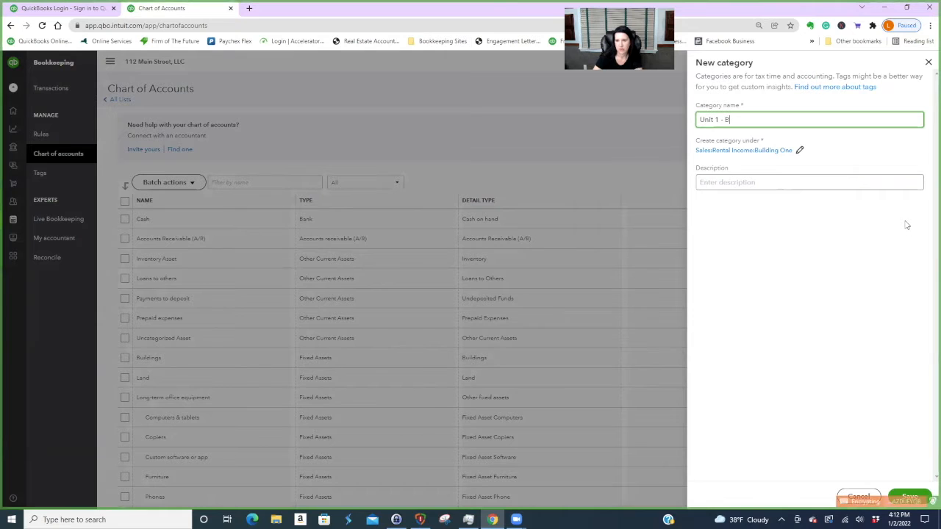
type("uilding 1")
left_click(910, 498)
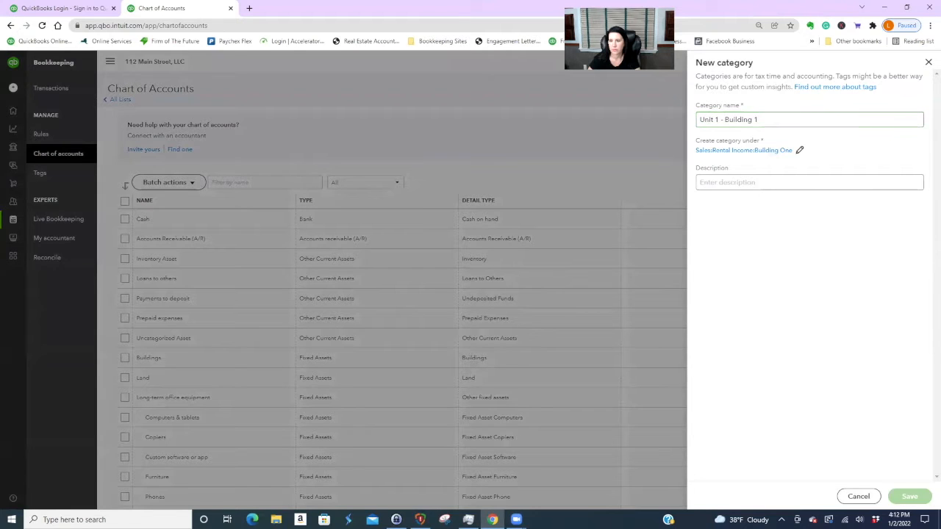
- Create the Income category 'Unit 2 - Building 1' under Building One
left_click(902, 90)
left_click(729, 151)
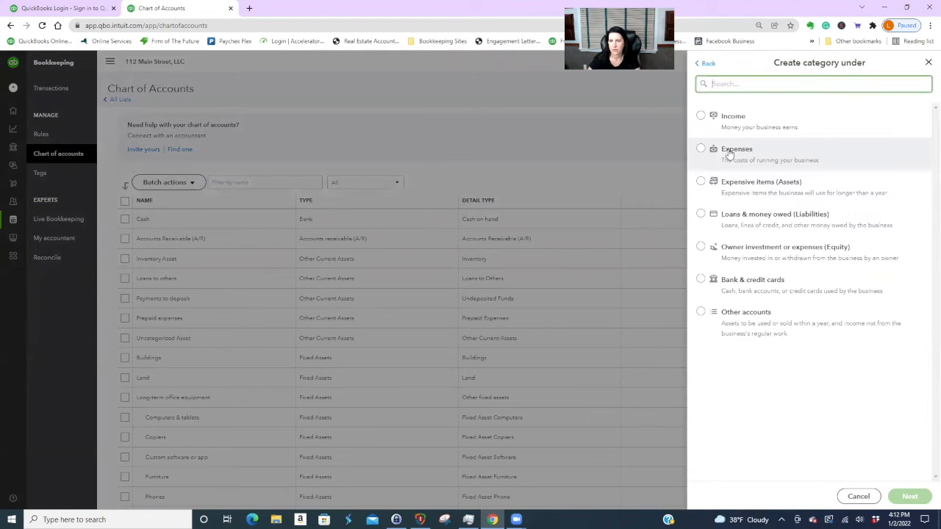
left_click(702, 116)
type("buildi")
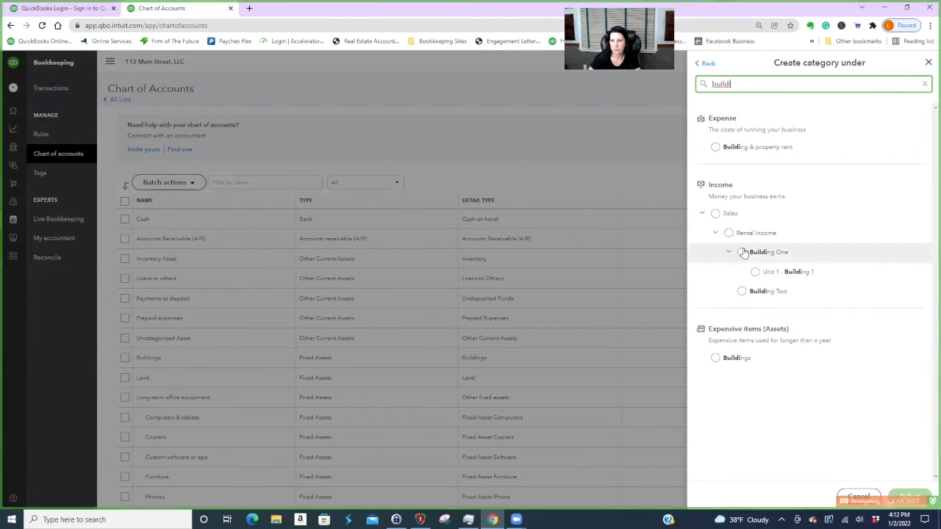
left_click(741, 252)
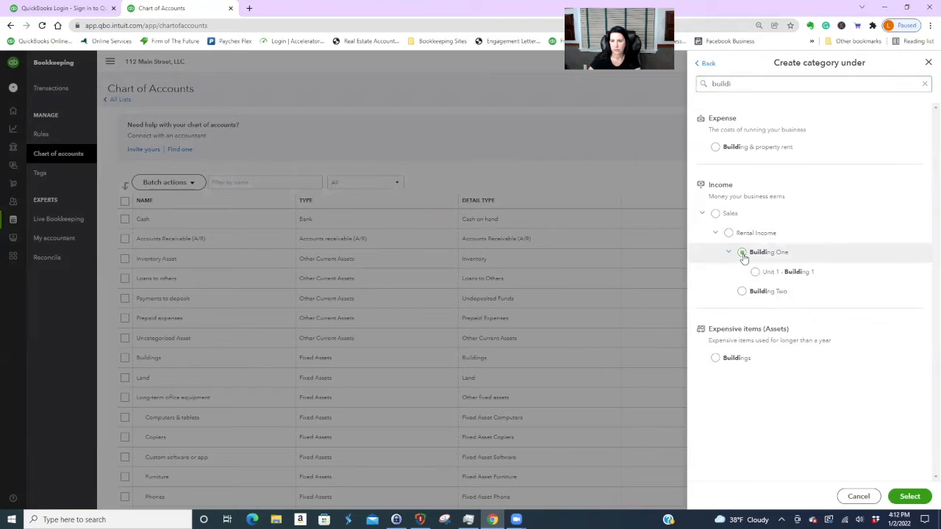
left_click(909, 496)
left_click(772, 120)
type("U")
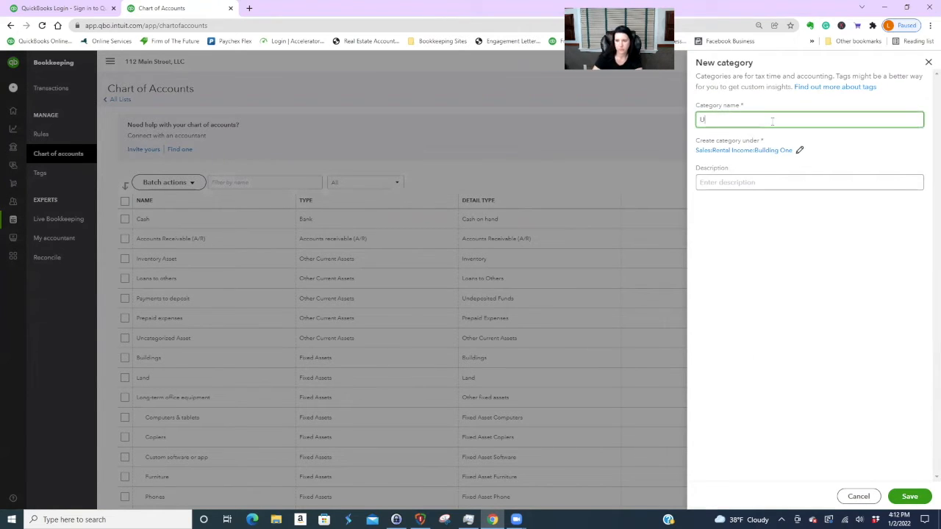
type("nit 2 - Building 1")
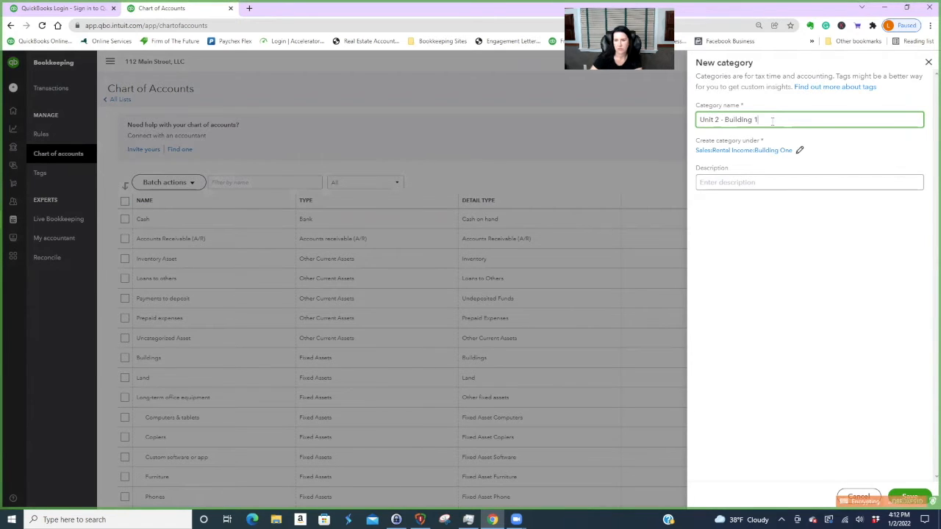
left_click(916, 497)
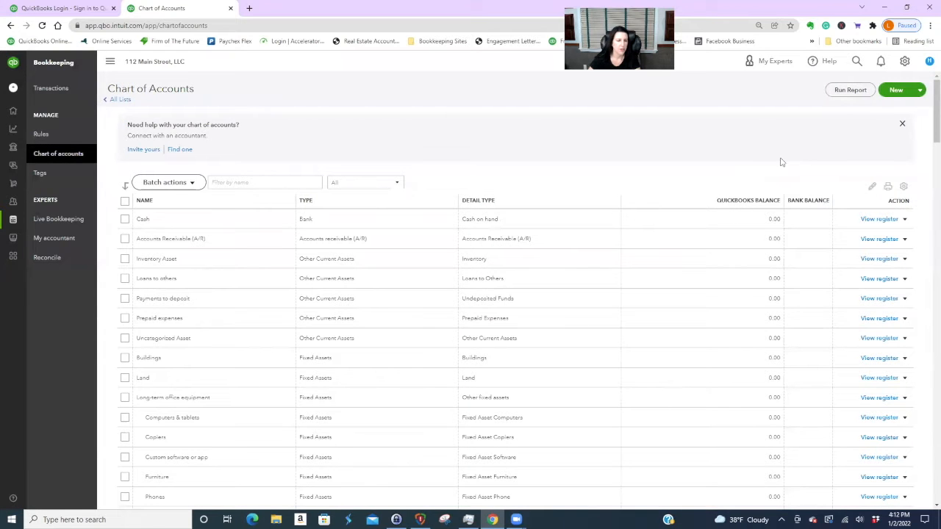
- Scroll the Chart of Accounts to verify both units are listed beneath Building One
scroll(699, 295, "down", 4)
scroll(699, 295, "down", 5)
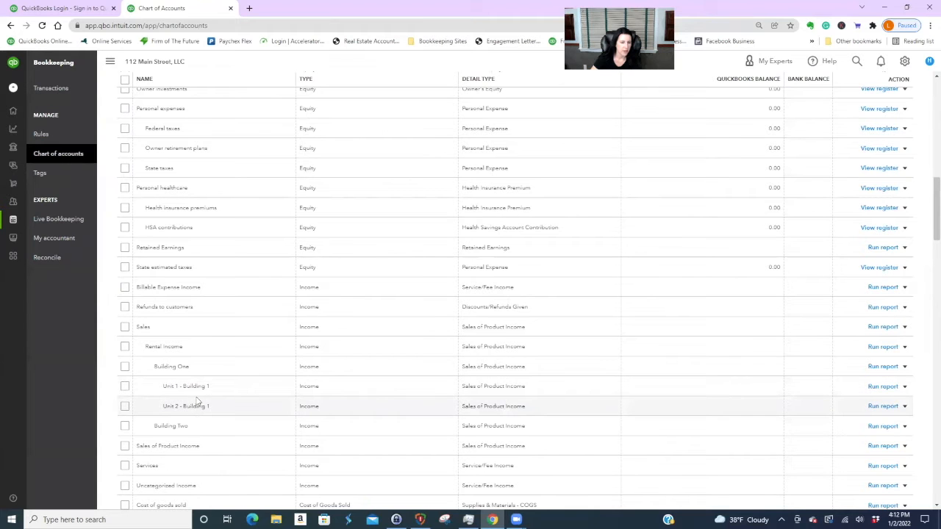
scroll(318, 403, "up", 1)
scroll(319, 405, "up", 12)
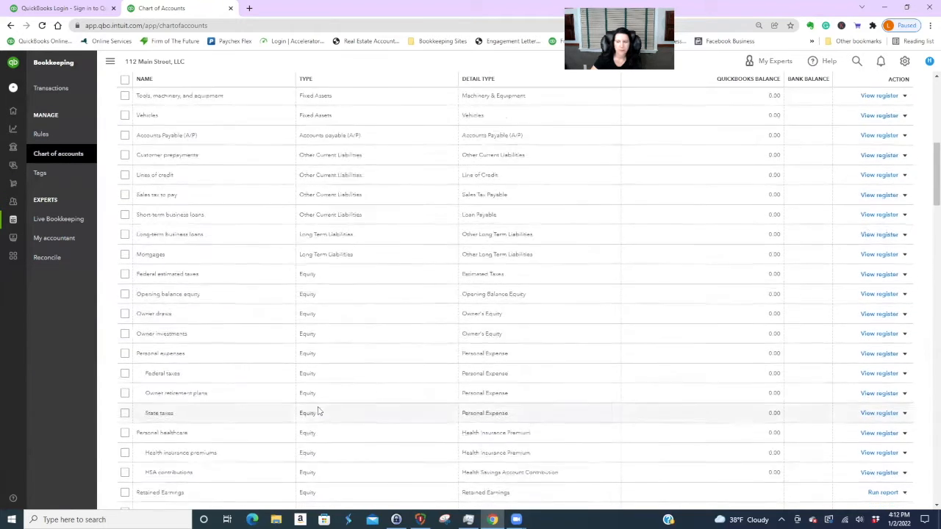
- Create the Income category 'Unit 1A - Building 2' with Building Two as its parent
left_click(898, 91)
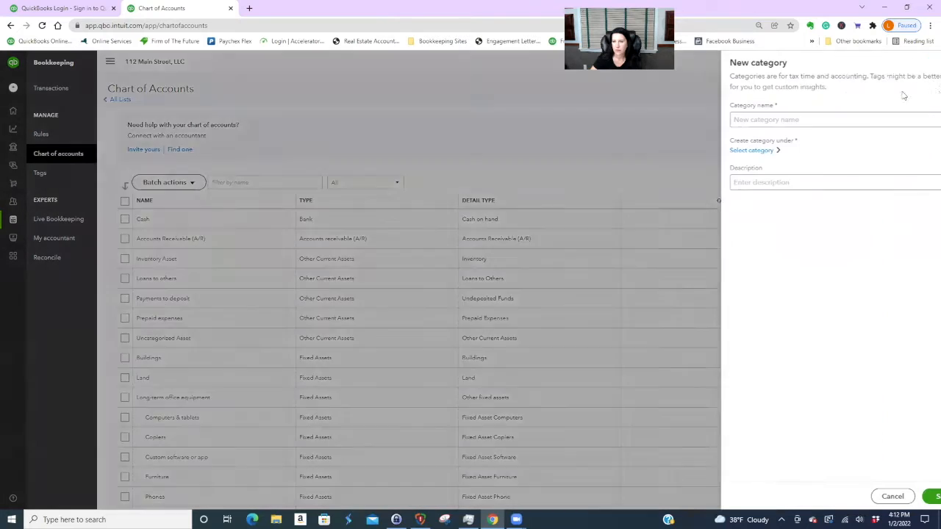
left_click(719, 150)
left_click(702, 115)
left_click(715, 82)
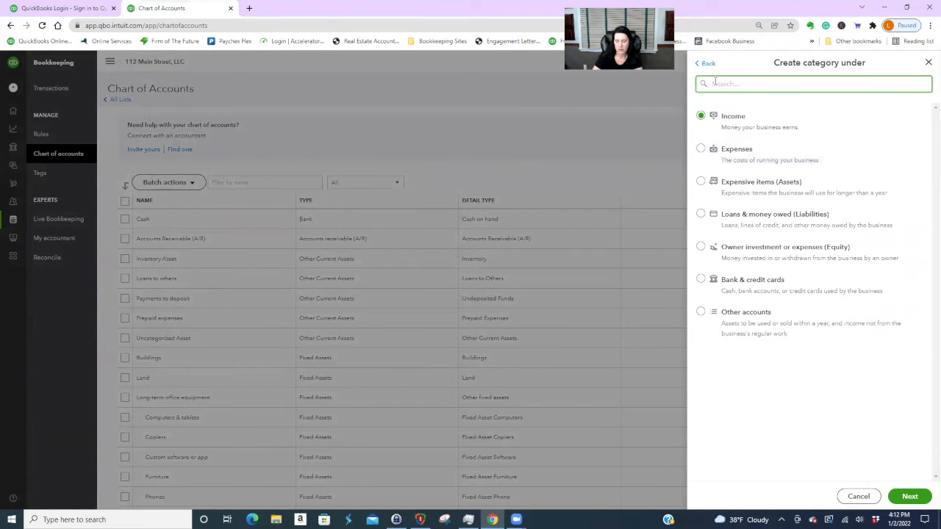
type("Buildi")
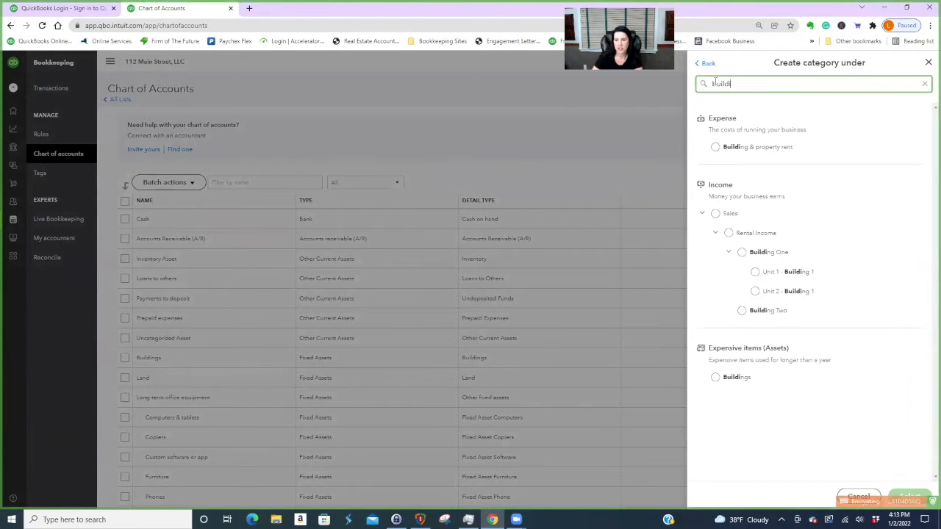
left_click(742, 310)
left_click(909, 496)
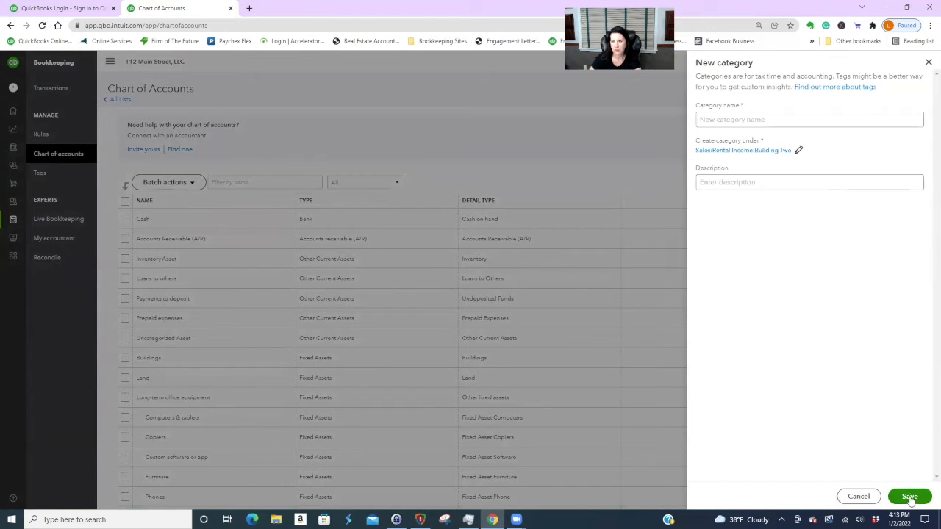
left_click(714, 118)
type("Unit")
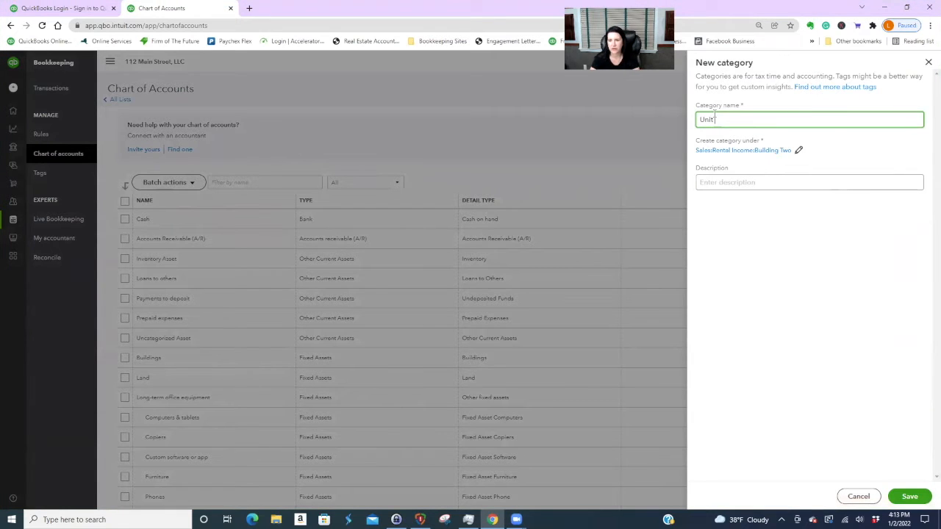
type("51 ")
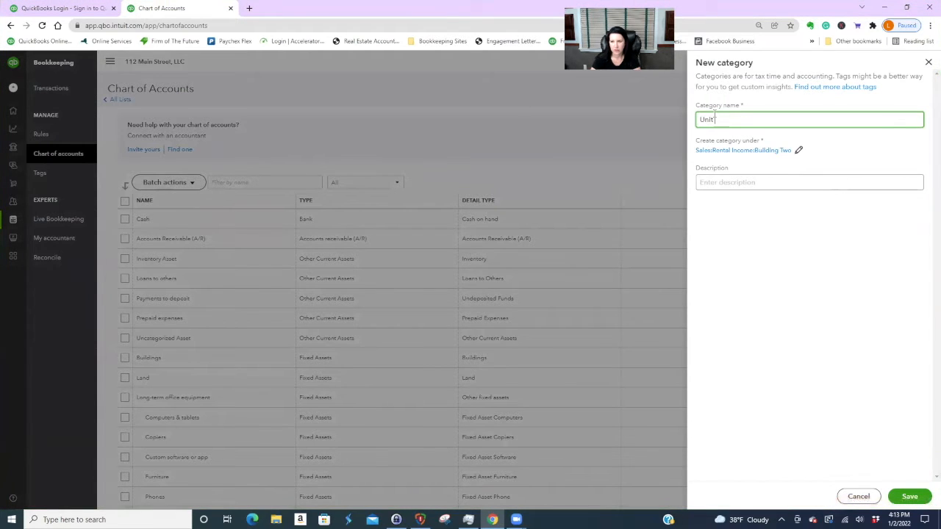
type(" 1A - Building 2")
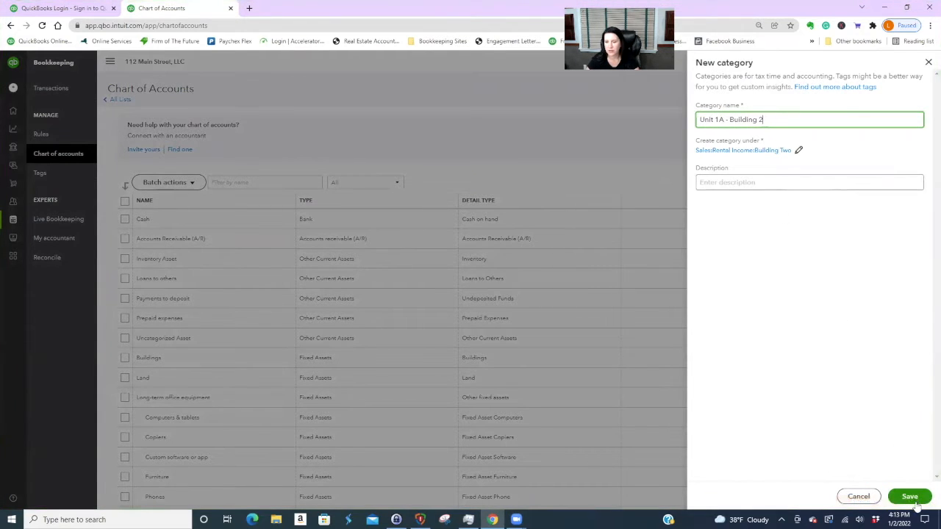
left_click(910, 497)
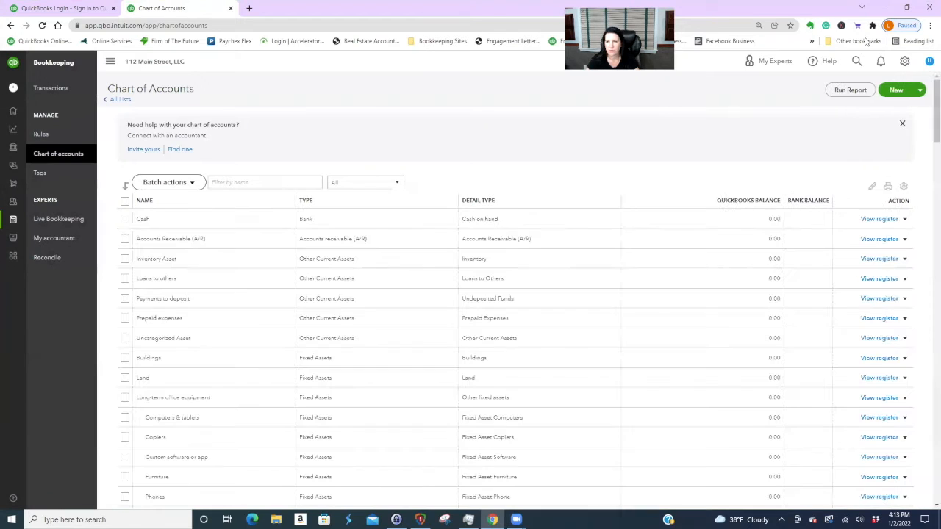
- Start an Income category under Building Two named 'Unit 2A - Building 2'
left_click(897, 93)
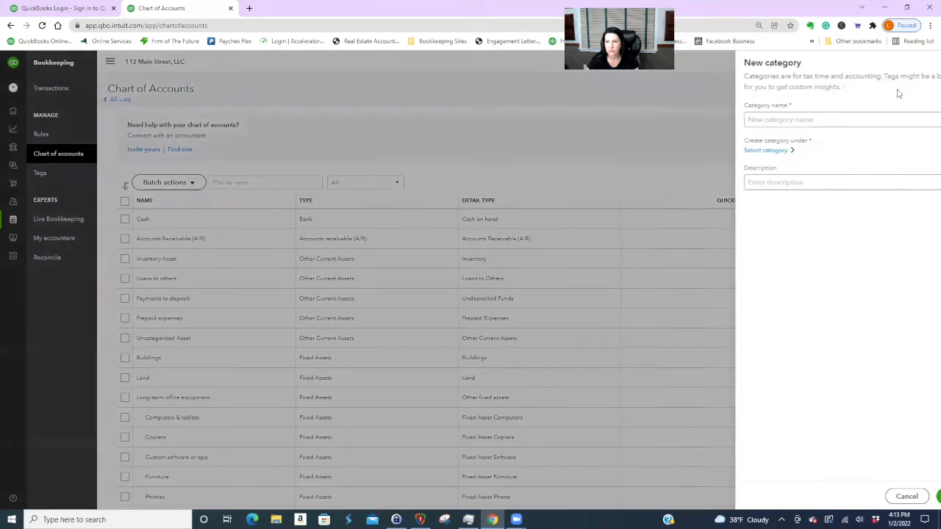
left_click(719, 150)
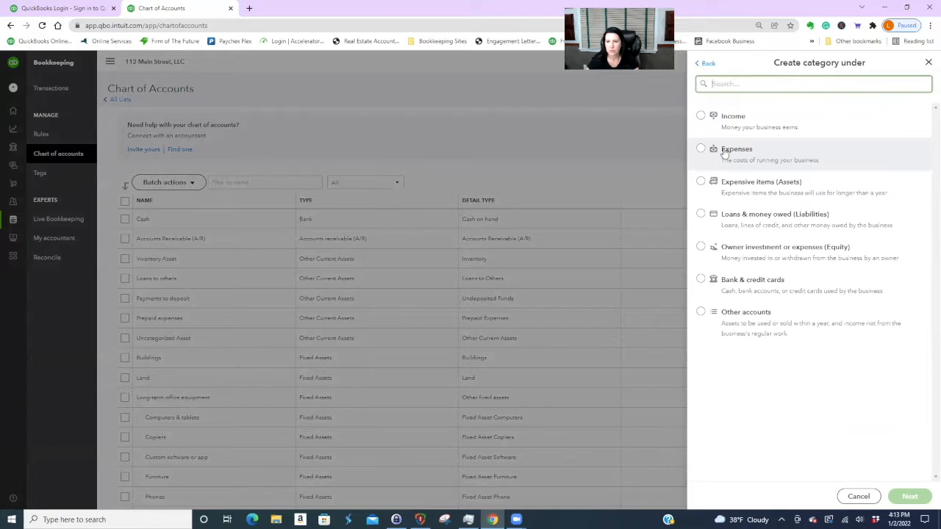
left_click(702, 117)
left_click(735, 83)
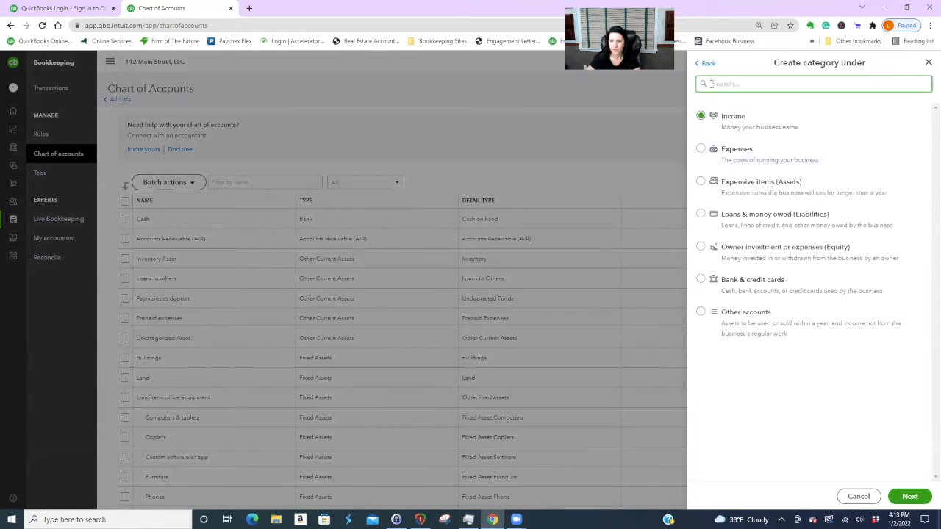
type("buildin")
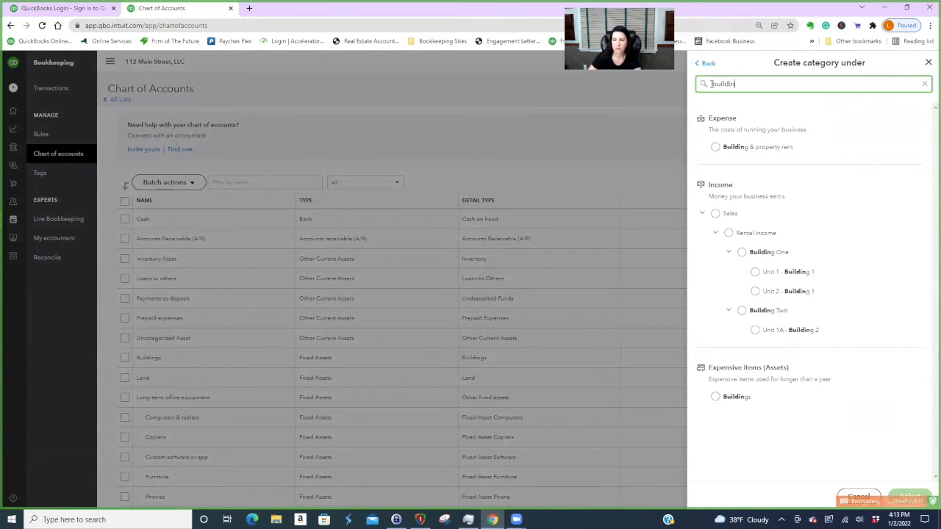
left_click(742, 311)
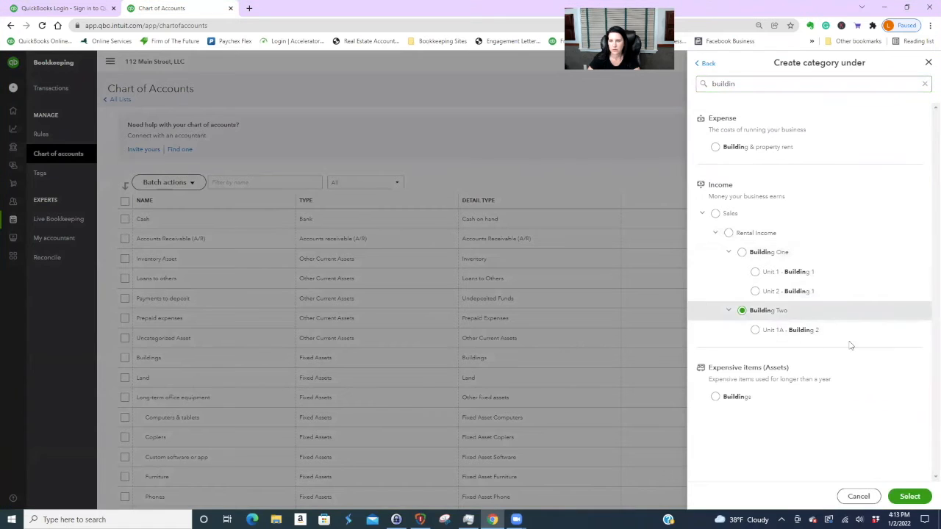
left_click(910, 496)
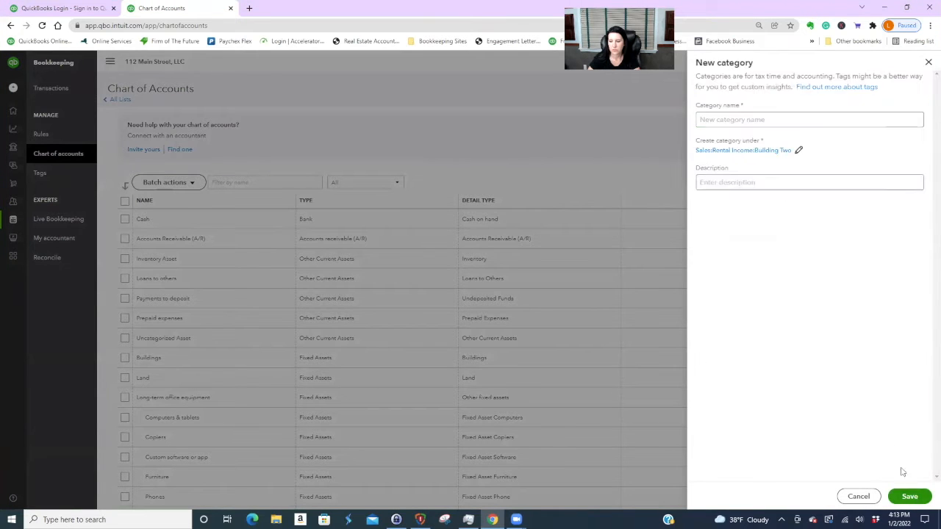
left_click(720, 119)
type("Unit")
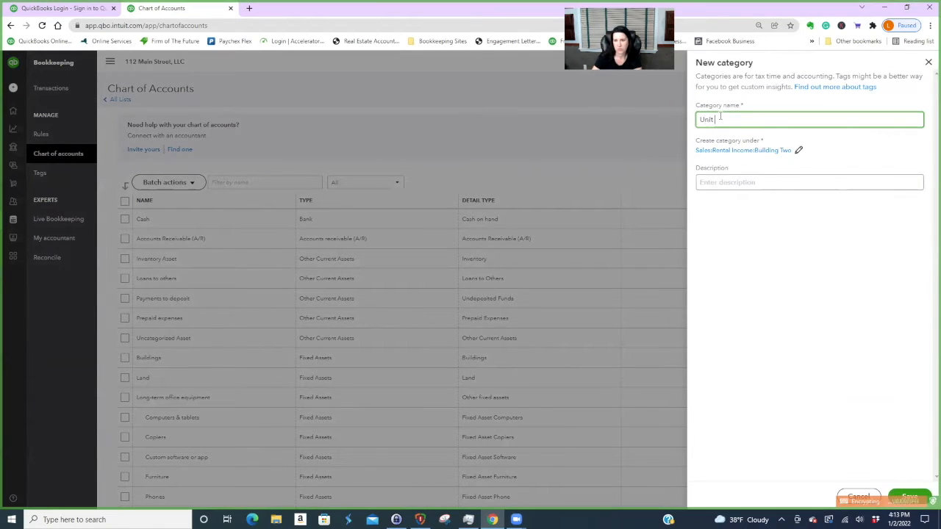
type(" 2 - Building 2")
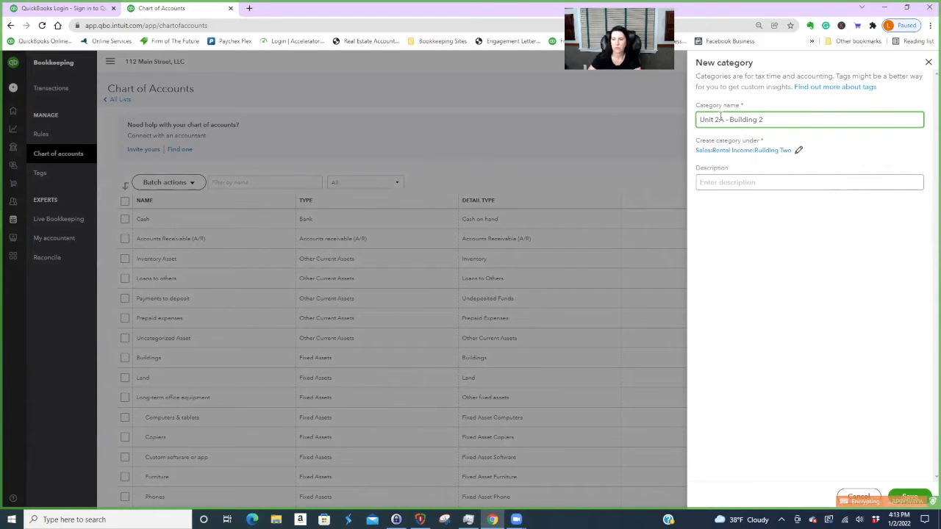
- Re-select Building Two as the parent and save the Unit 2A - Building 2 category
left_click(800, 152)
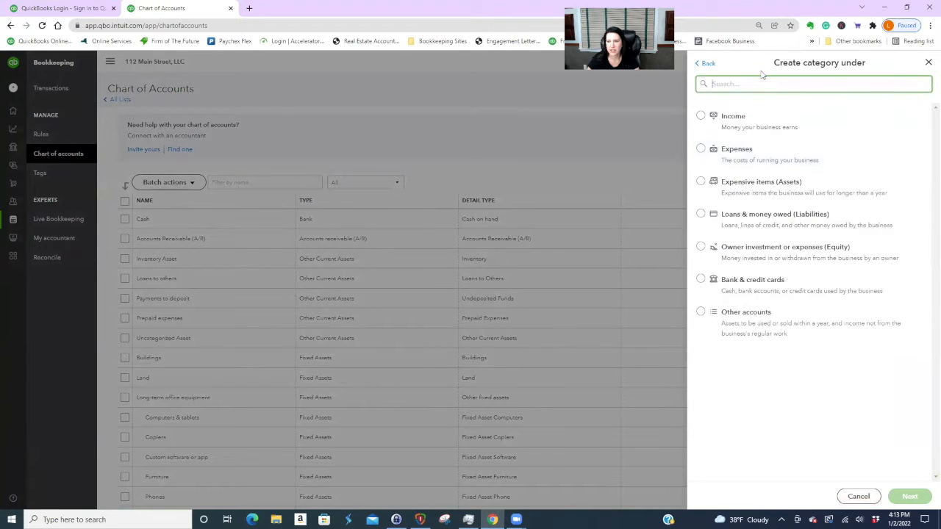
left_click(706, 64)
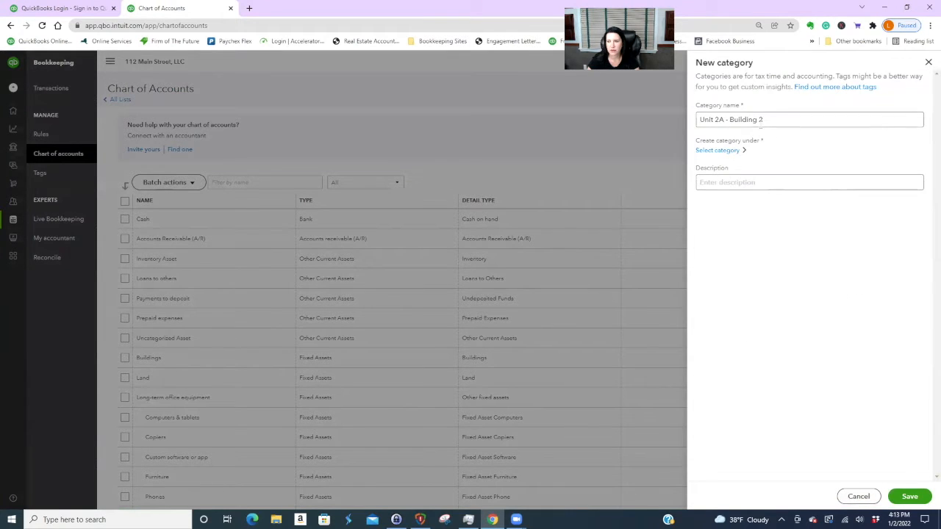
left_click(713, 152)
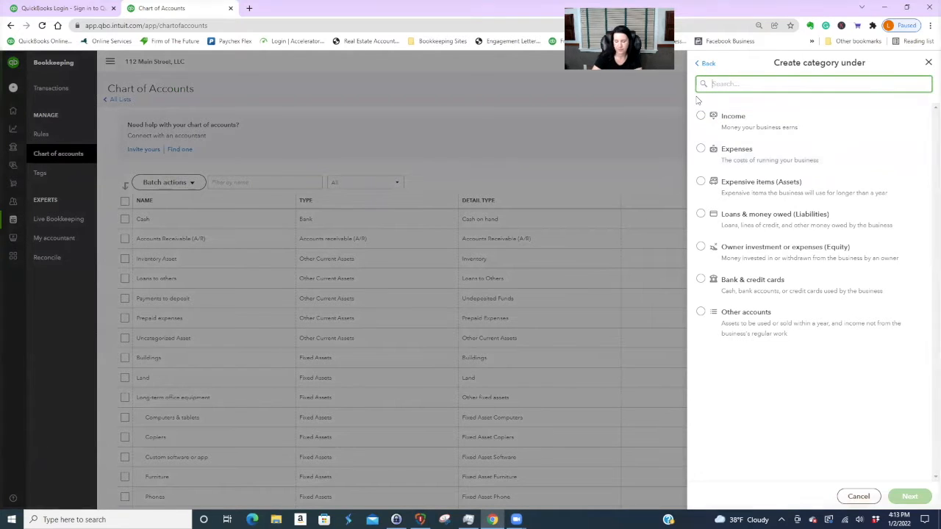
type("bu")
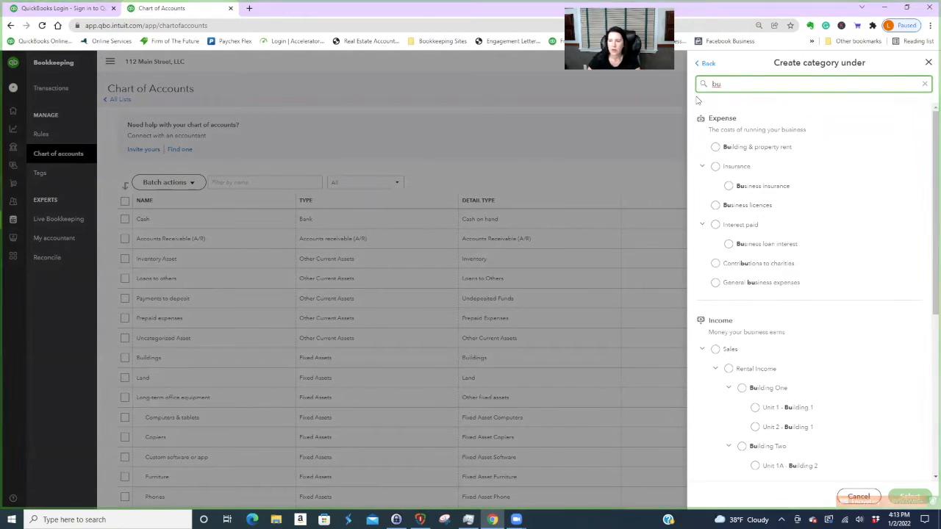
left_click(743, 447)
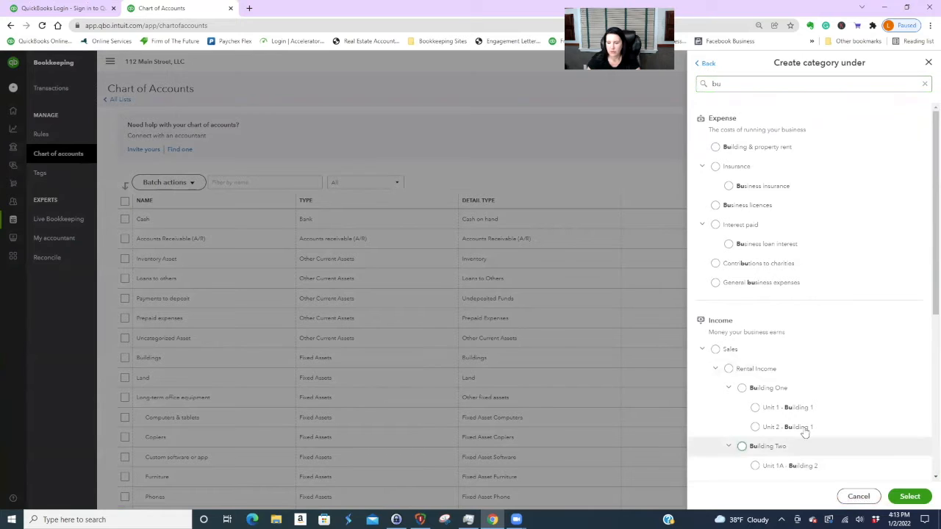
left_click(910, 496)
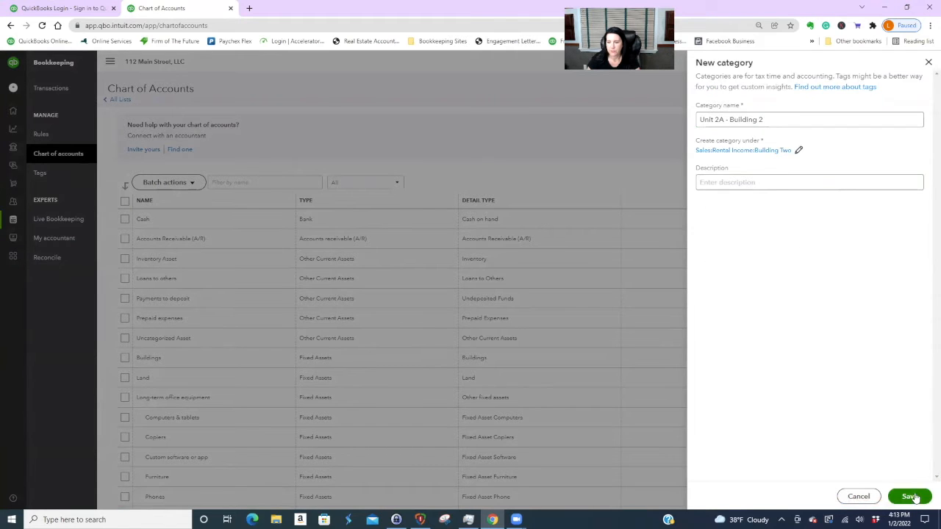
left_click(911, 496)
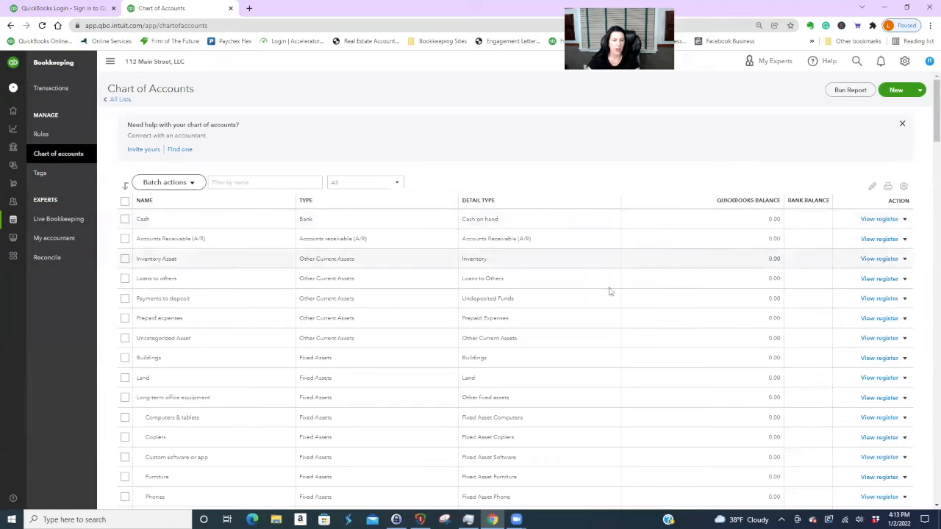
- Confirm Unit 2A - Building 2 sits under Building Two, then open the gear settings menu
scroll(610, 292, "down", 4)
scroll(610, 292, "down", 6)
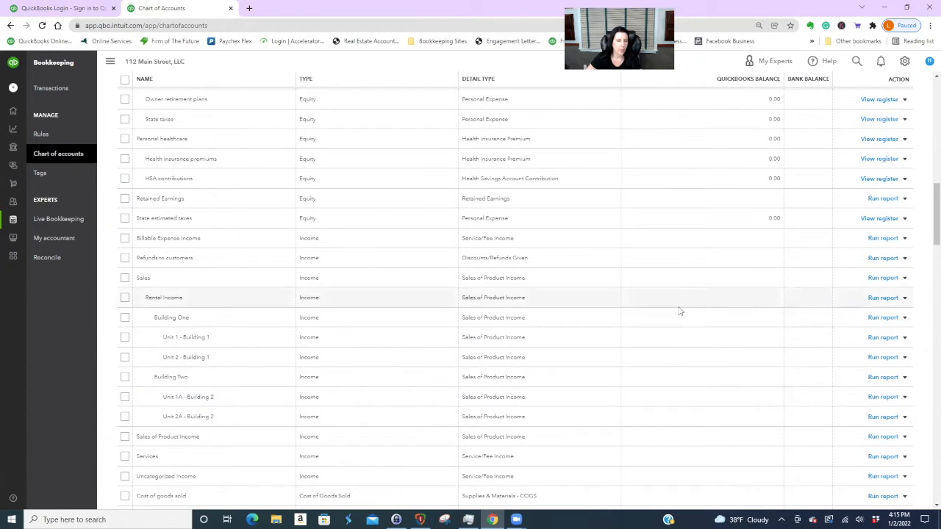
scroll(691, 373, "up", 15)
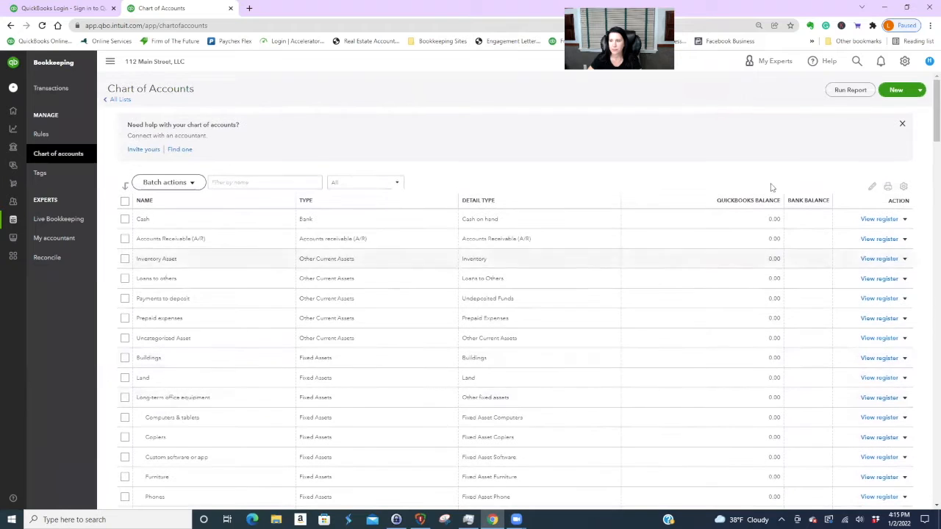
left_click(906, 62)
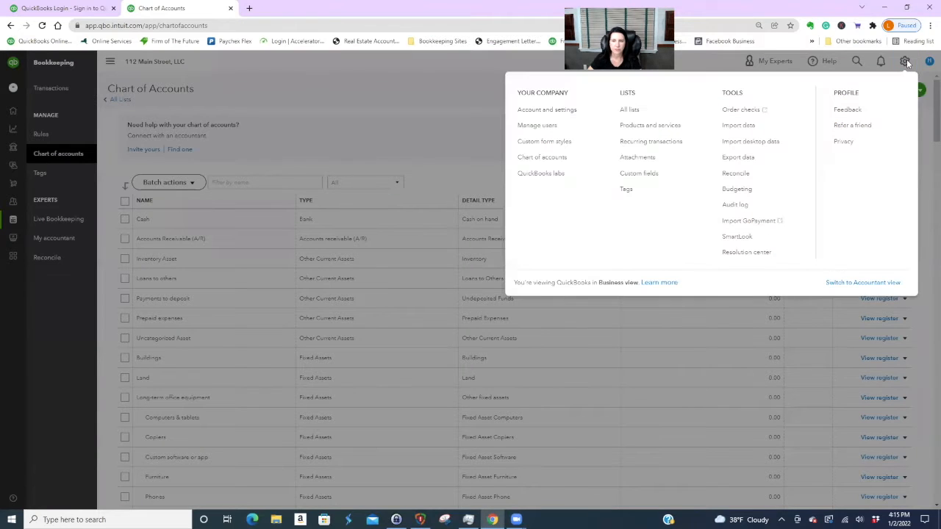
- Add a new service item 'B1- Unit 1' with income account Unit 1 - Building 1
left_click(662, 126)
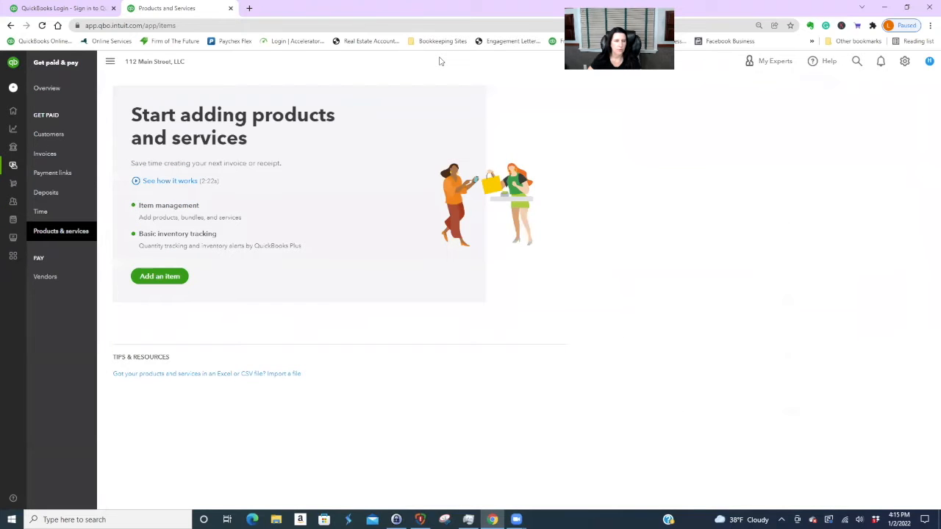
left_click(170, 277)
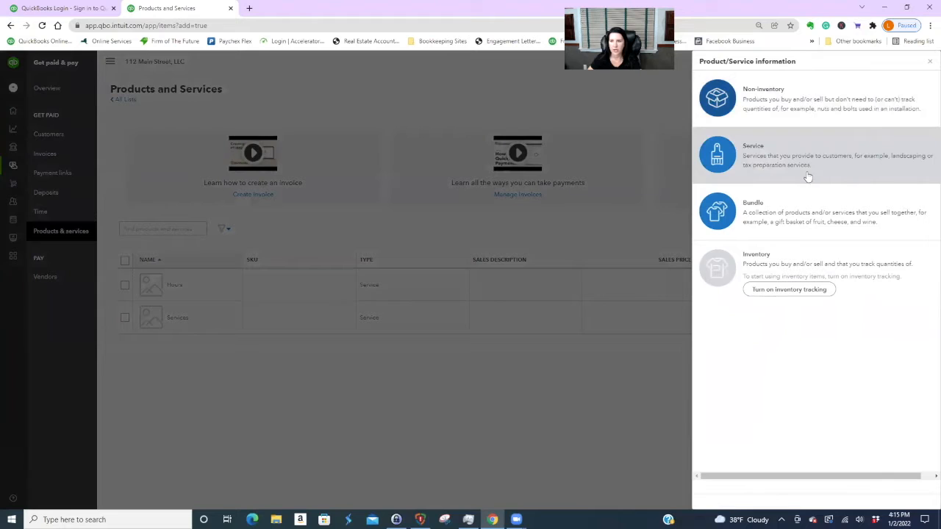
left_click(777, 160)
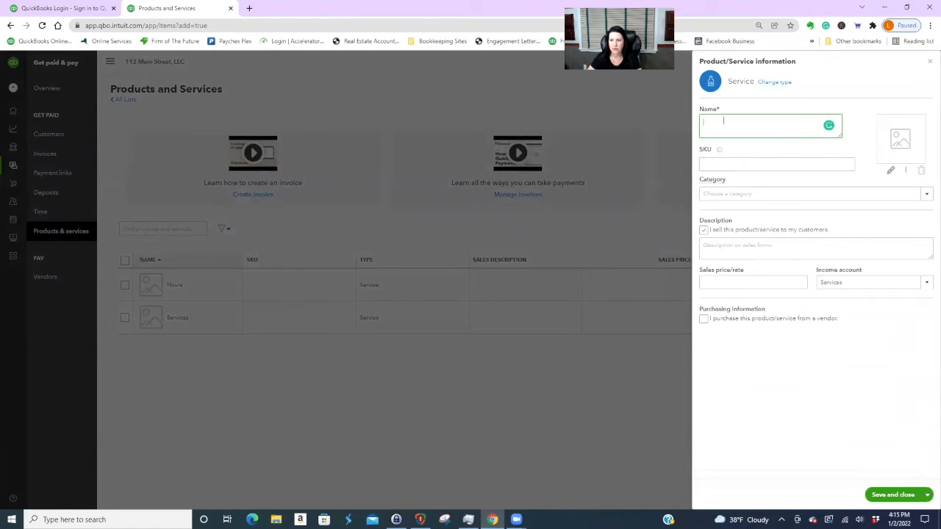
type("B")
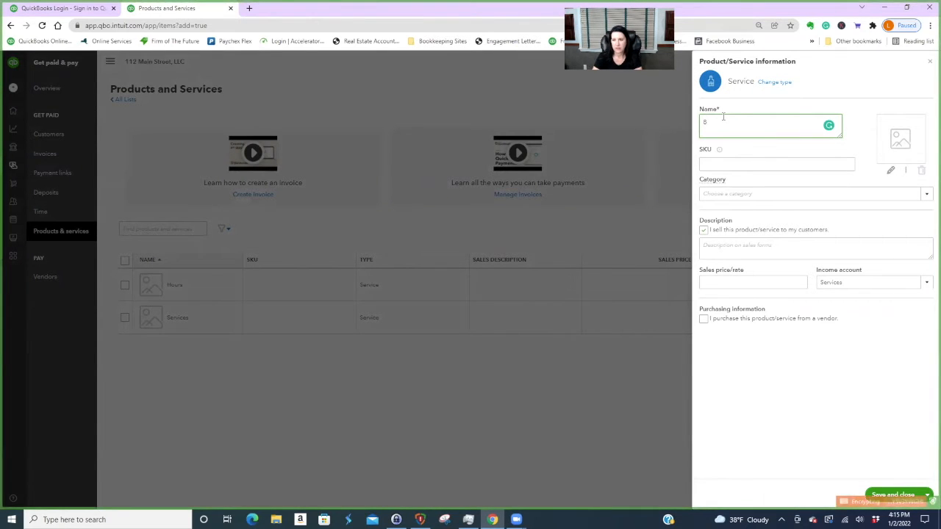
type("1- Unit 1")
left_click(925, 283)
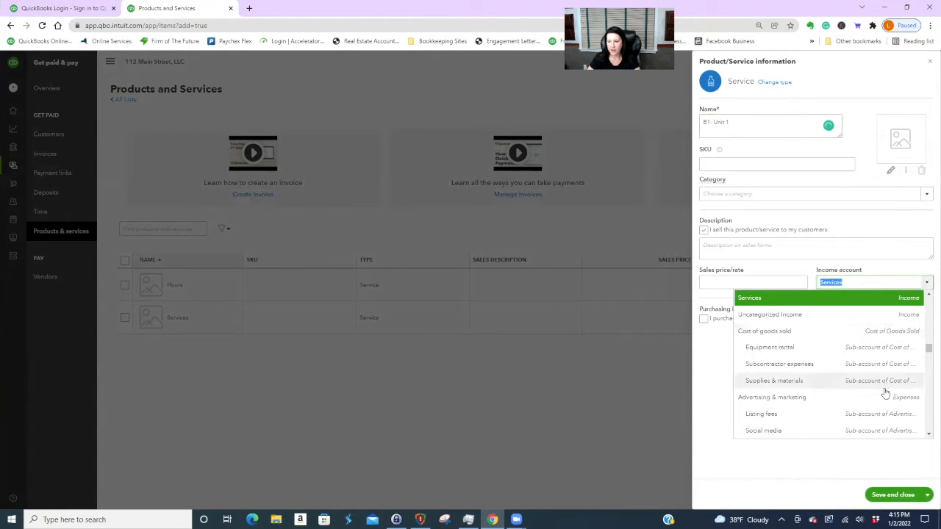
scroll(884, 388, "up", 5)
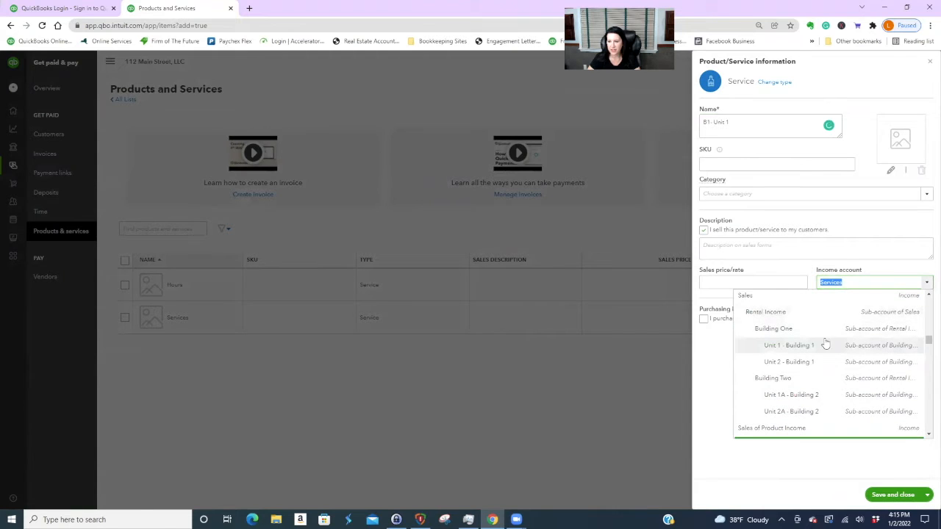
left_click(789, 346)
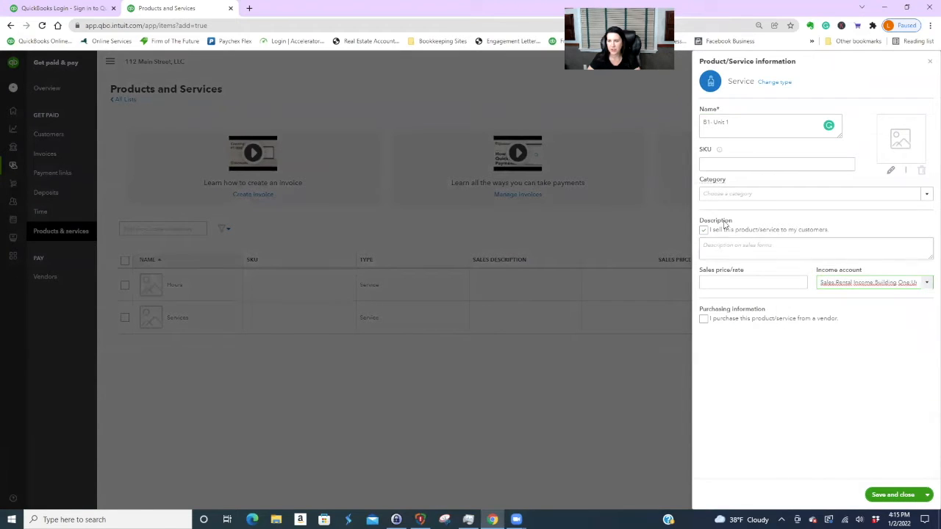
- Give B1- Unit 1 a 1,800 price and the description 'Monthly Rent B1 - Unit 1'
left_click(720, 282)
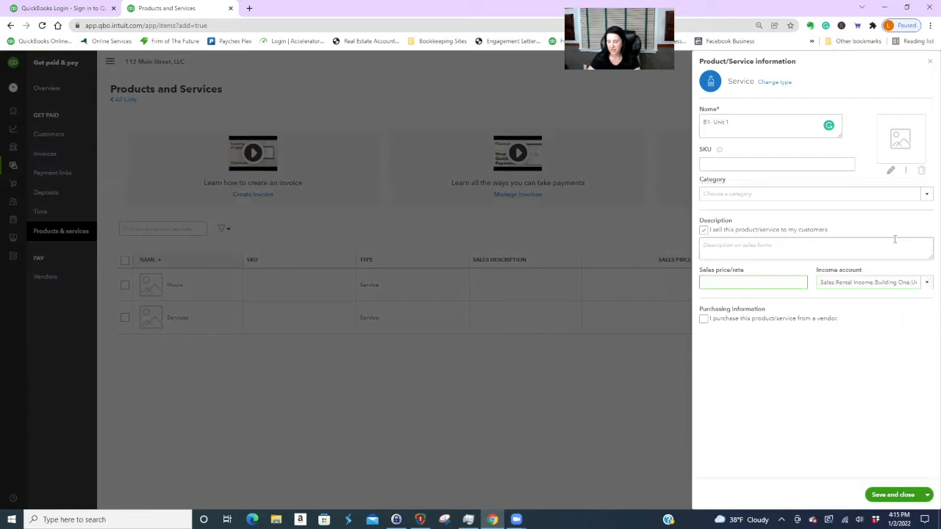
type("1800")
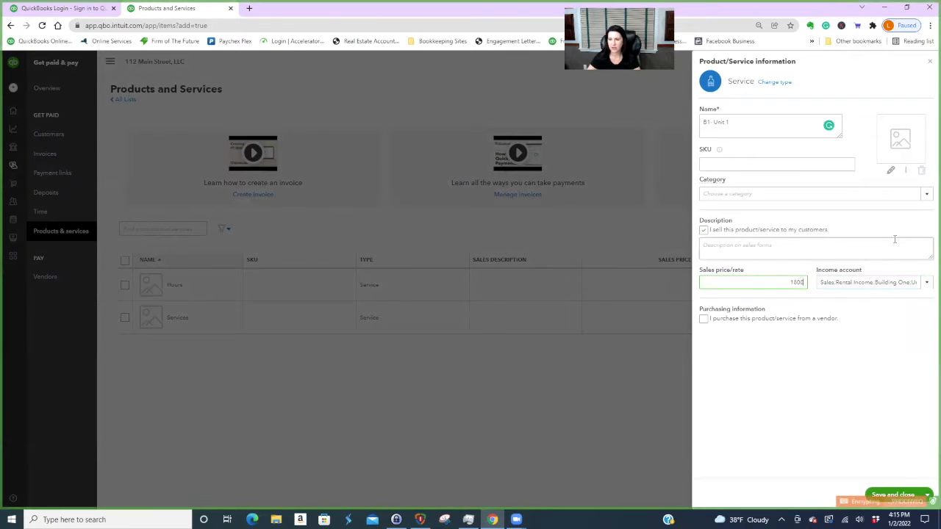
key("Tab")
left_click(859, 244)
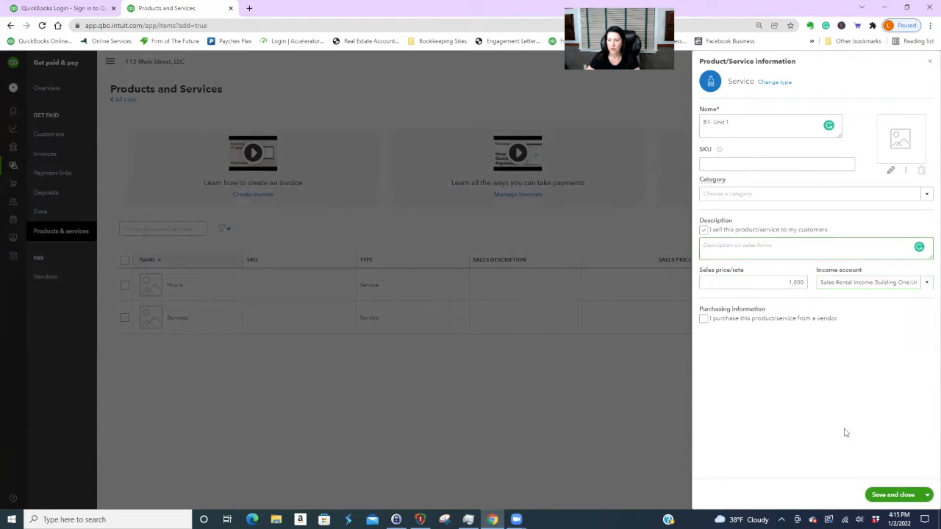
type("Monthly Rent")
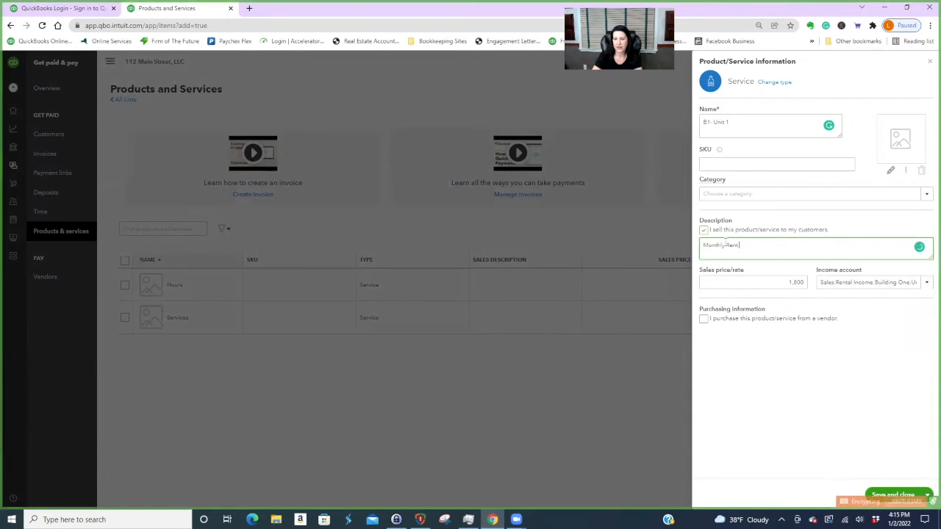
type(" B1 - Unit 1")
left_click(929, 496)
- Save B1- Unit 1, then start 'B1- Unit 2' described 'Building 1 - Unit 2 Monthly Rent'
left_click(897, 481)
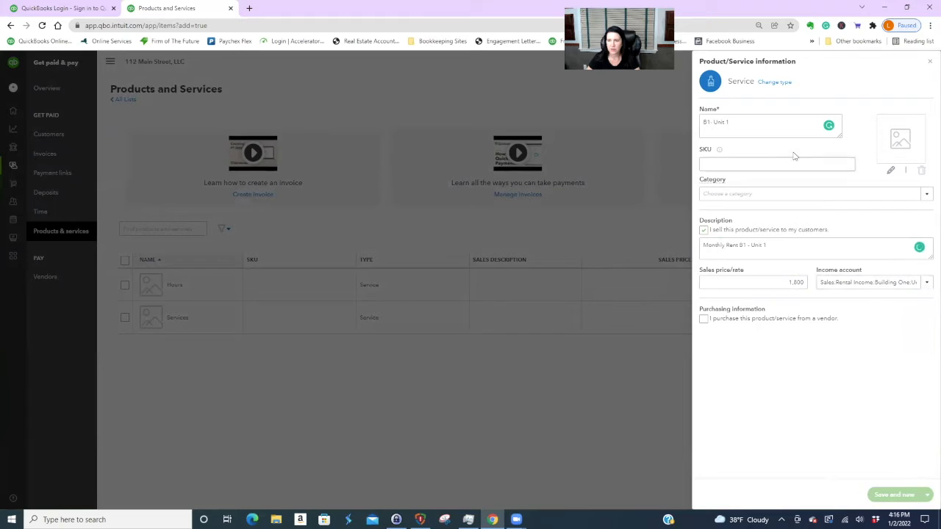
type("B1")
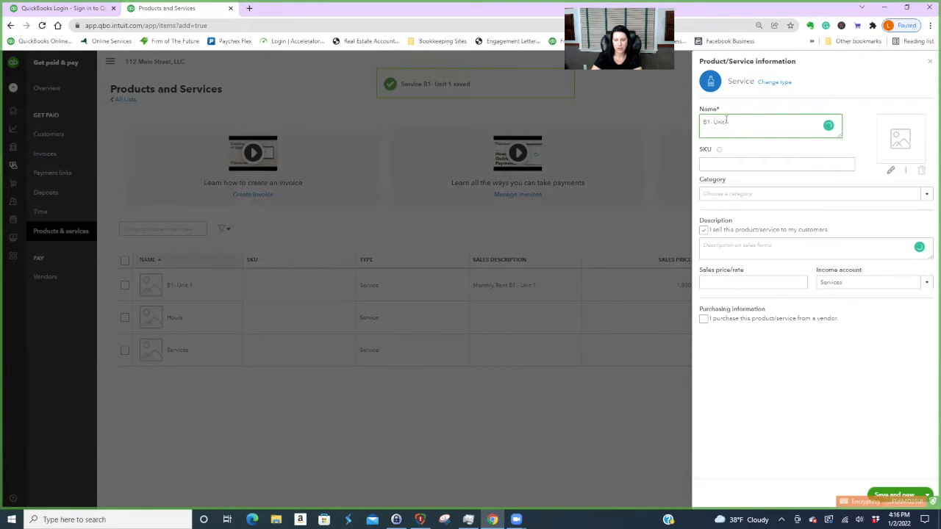
left_click(767, 245)
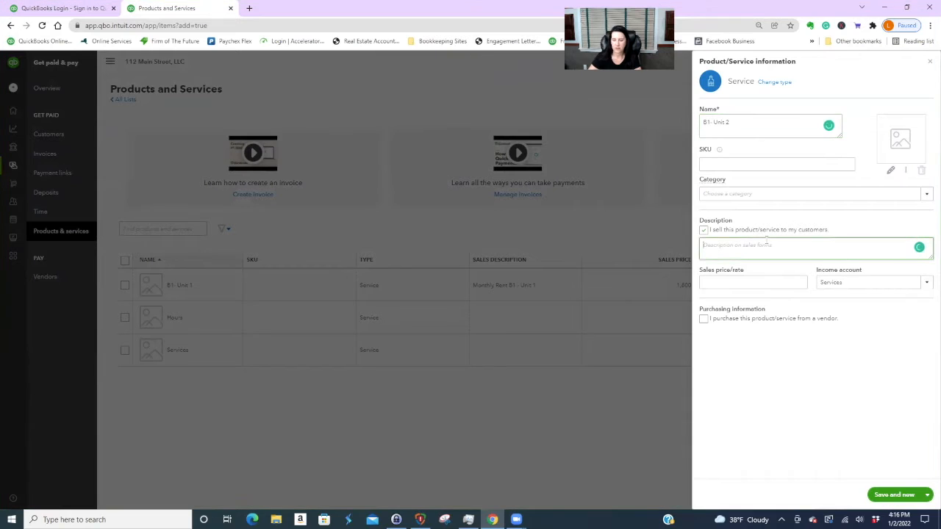
type("Building")
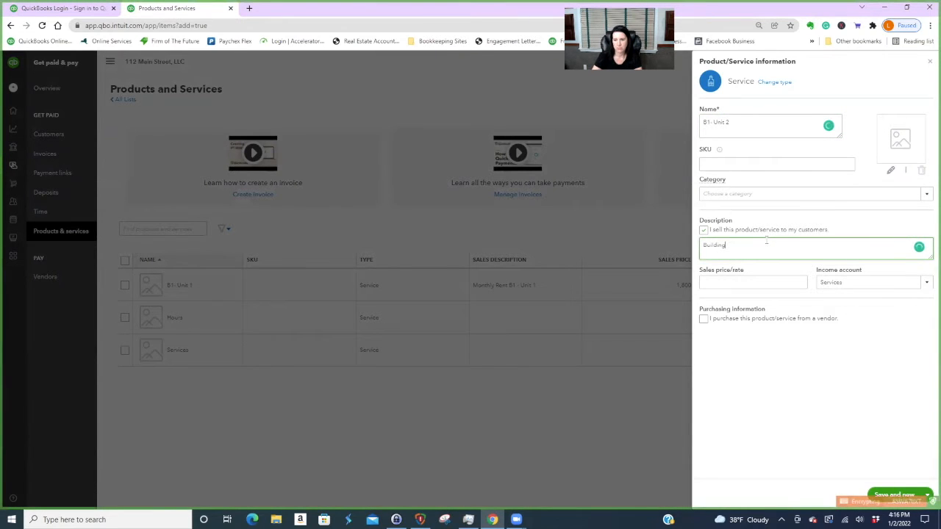
type(" 1 - Unit 2 Monthly Rent")
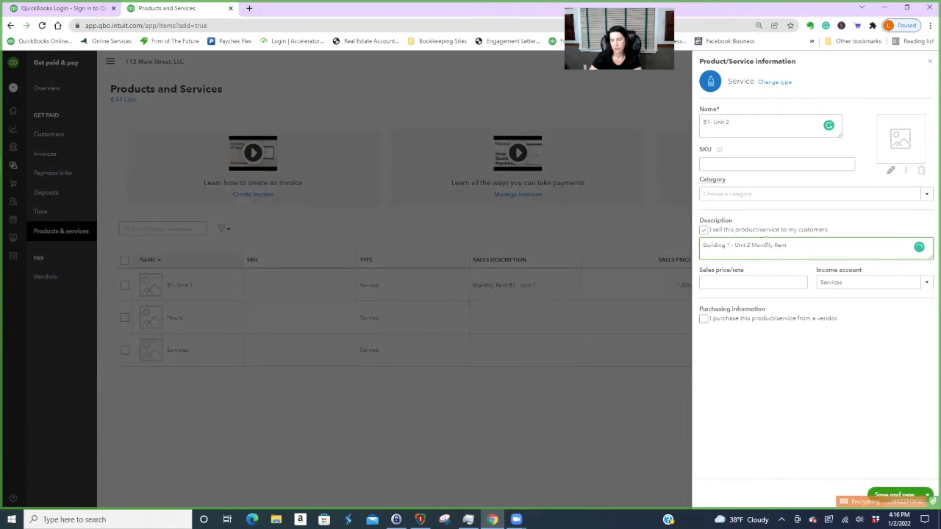
- Price B1- Unit 2 at 2,000 with income account Unit 2 - Building 1, and save
left_click(778, 280)
type("2,000")
key("Tab")
left_click(926, 283)
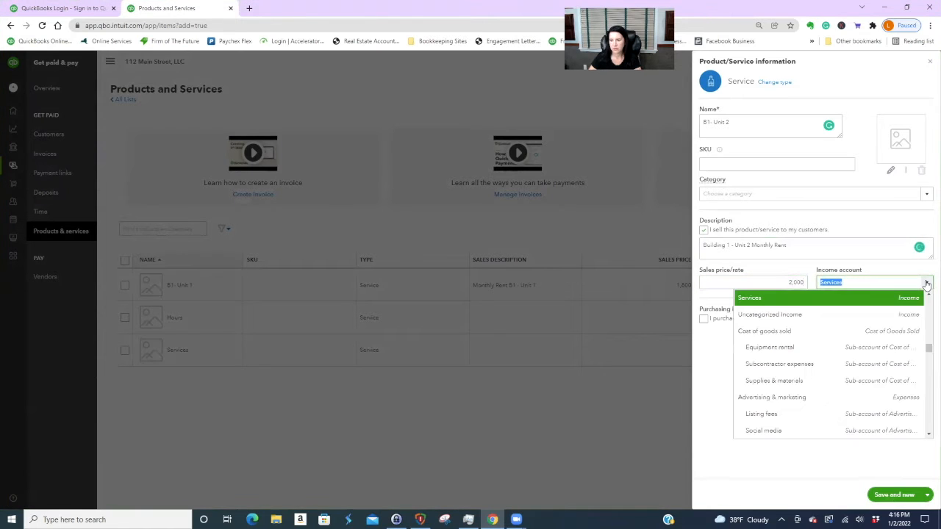
scroll(845, 360, "up", 3)
scroll(816, 367, "up", 1)
left_click(783, 362)
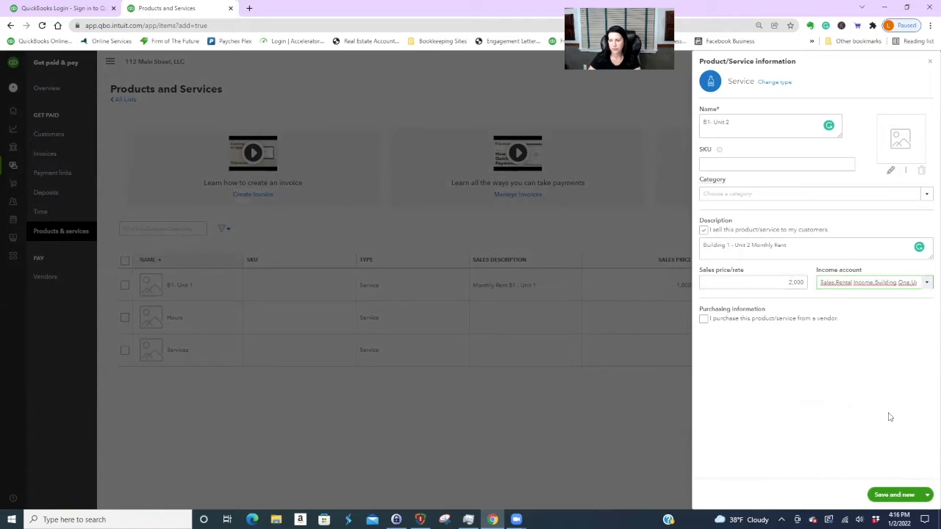
left_click(886, 495)
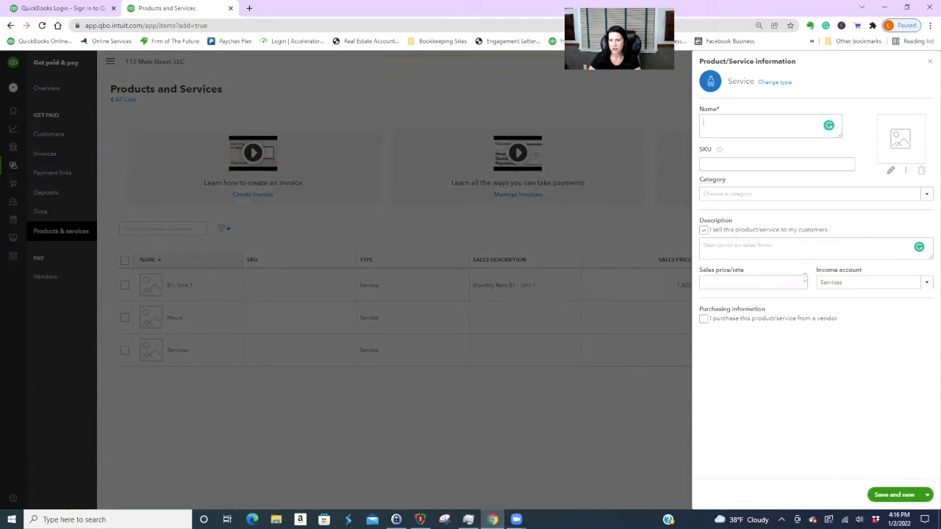
- Start the 'Building 2 - Unit 1A' service with a Building 2 monthly-rent description
type("Building B - Unit 1")
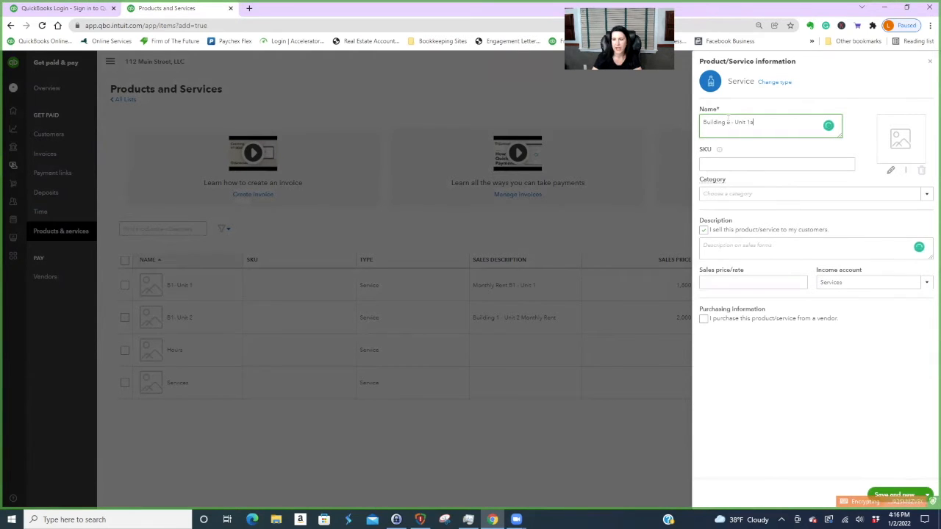
type("A")
left_click(729, 245)
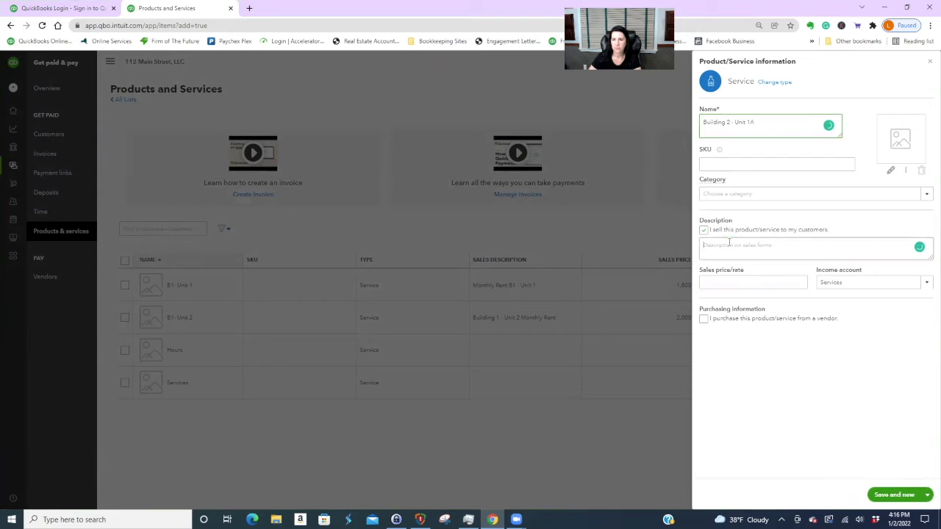
type("Monthly")
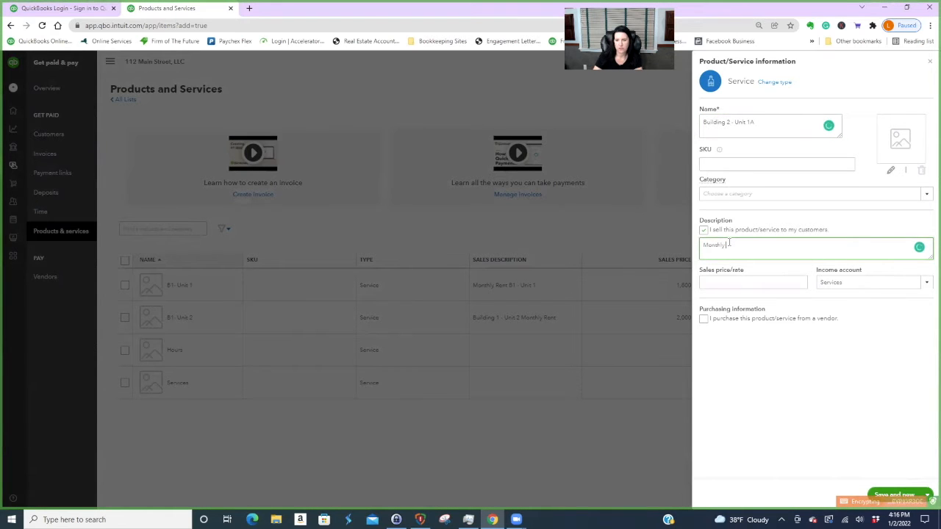
type(" Rent Building ")
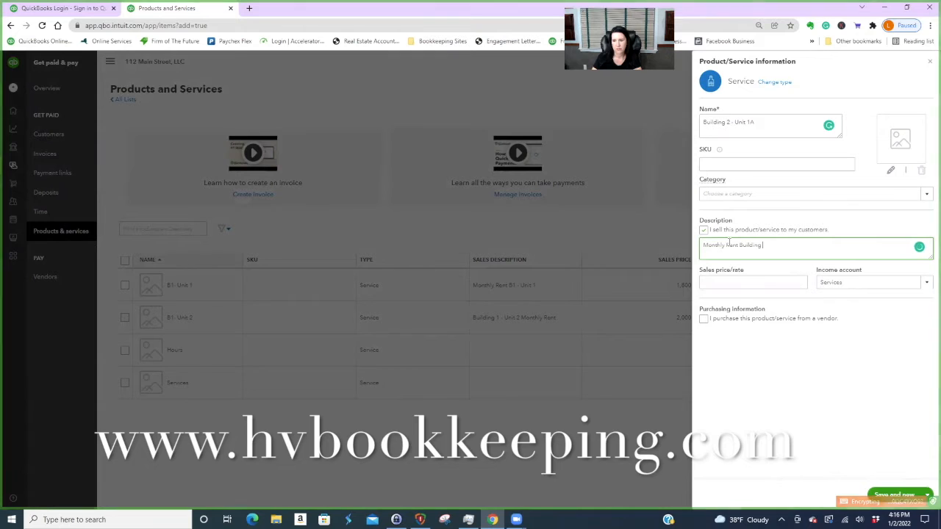
type("2")
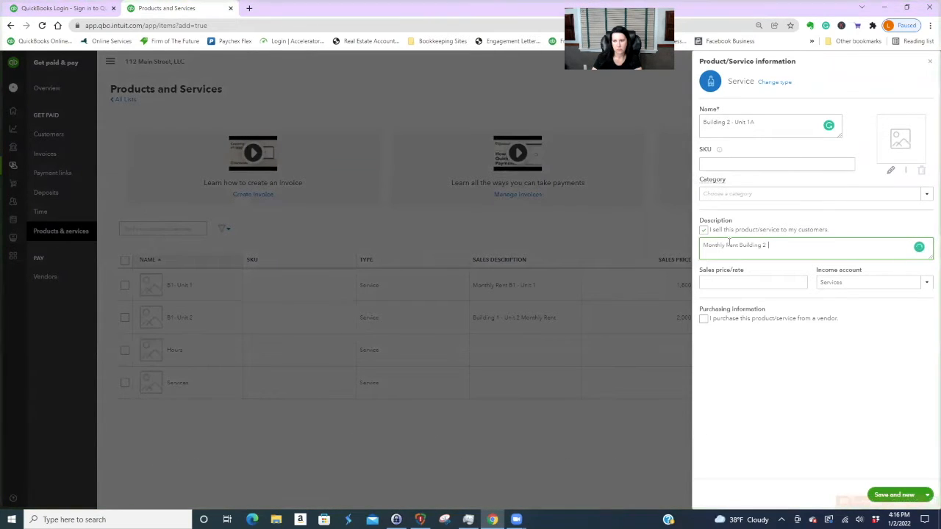
type(" - Monthly Rent")
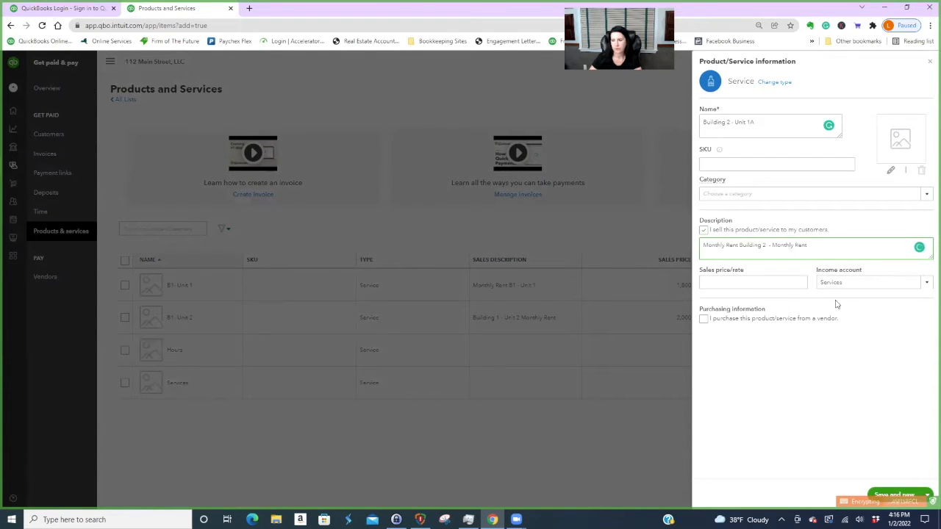
left_click(771, 281)
- Assign income account Unit 1A - Building 2, price 1,950, save, and begin 'Building 2 - Unit 2A'
left_click(927, 285)
left_click(927, 284)
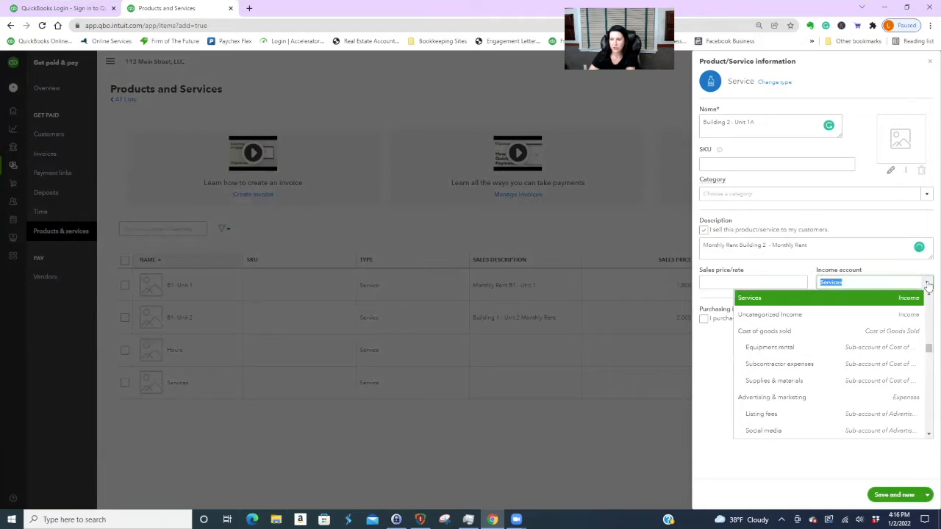
scroll(891, 339, "up", 3)
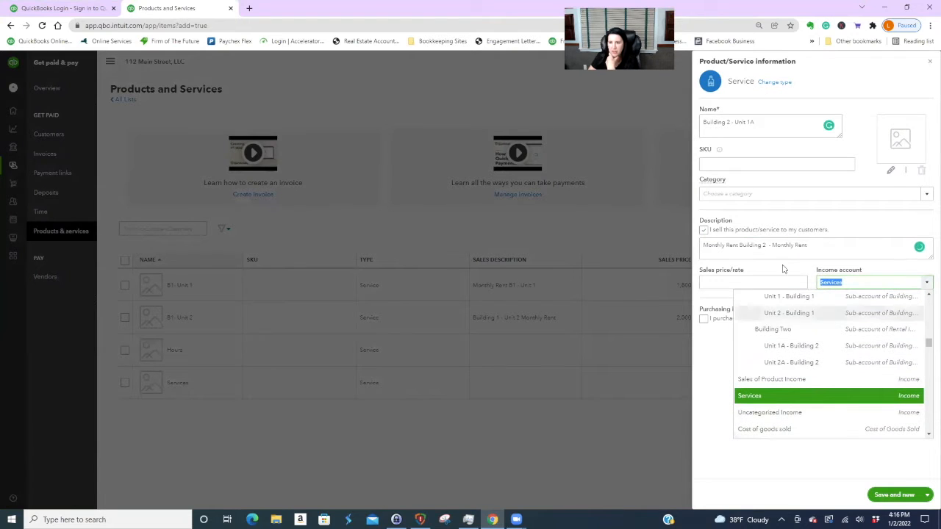
left_click(814, 347)
left_click(727, 280)
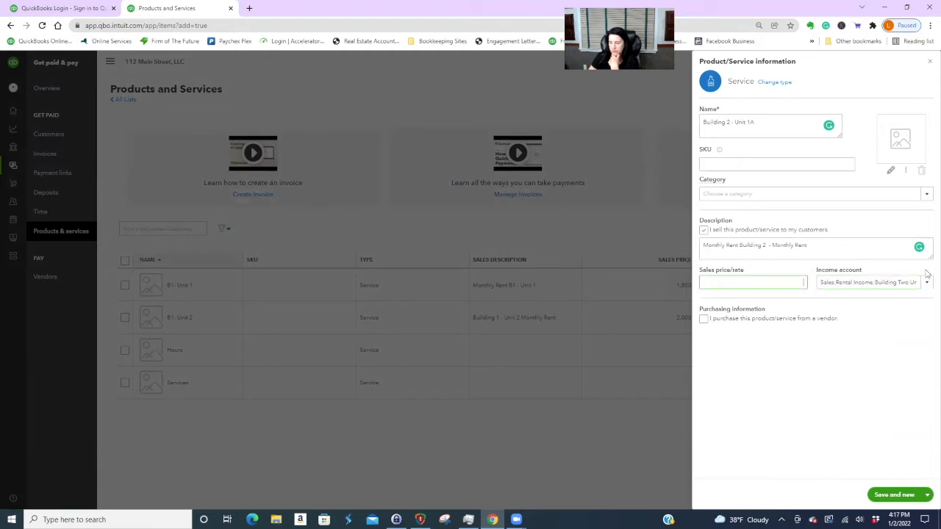
type("1950")
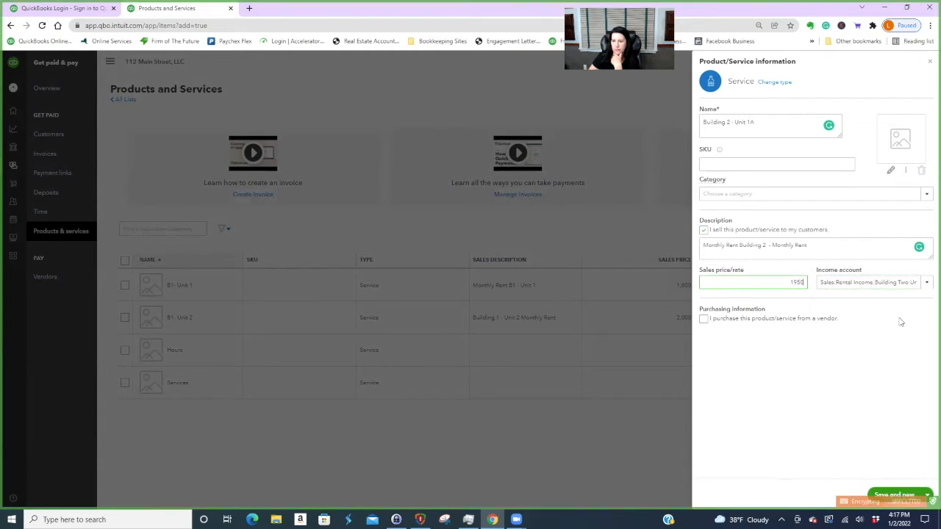
left_click(905, 495)
type("Building")
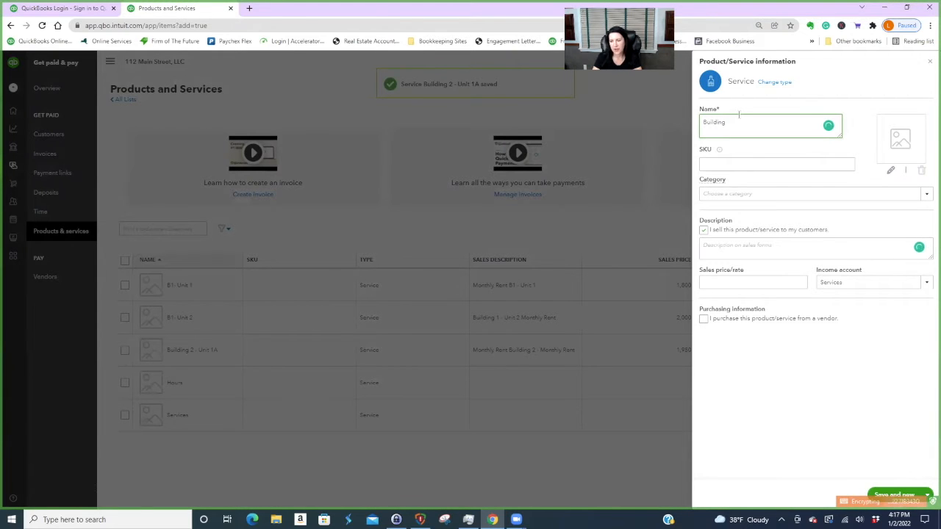
type(" 2 - Unit 2A")
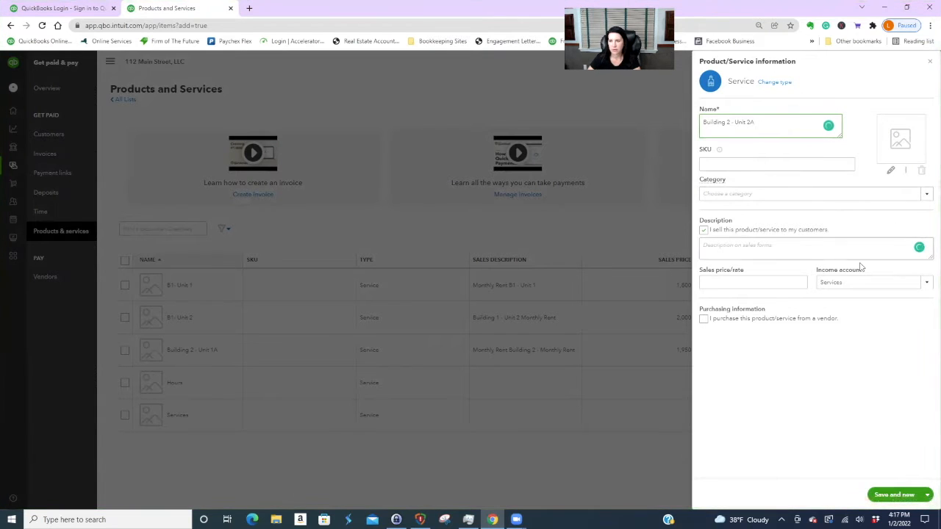
- Assign the Unit 2A - Building 2 income account and a price of 1935
left_click(916, 280)
scroll(904, 339, "up", 2)
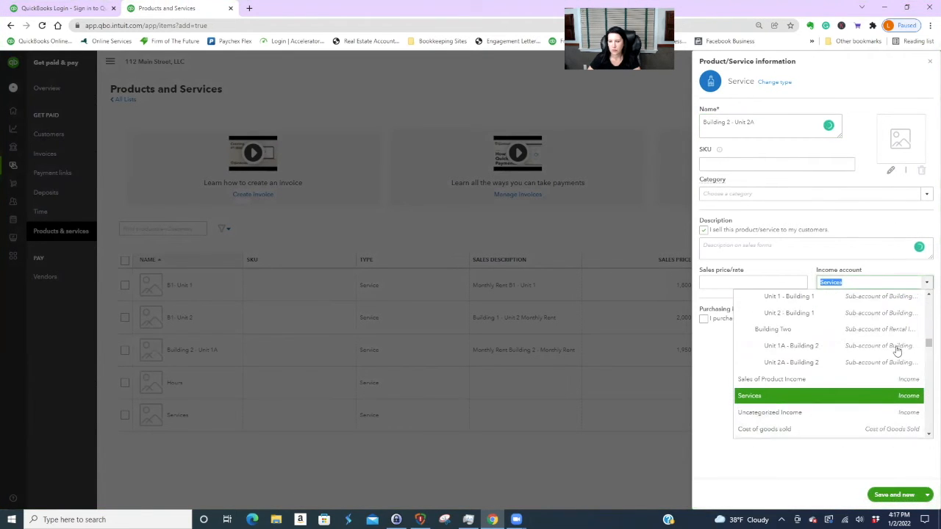
left_click(805, 362)
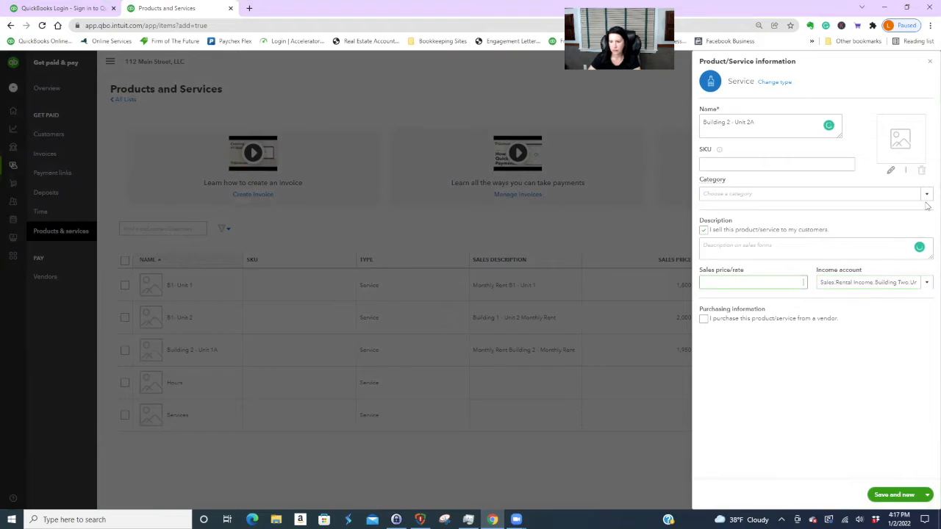
type("1935")
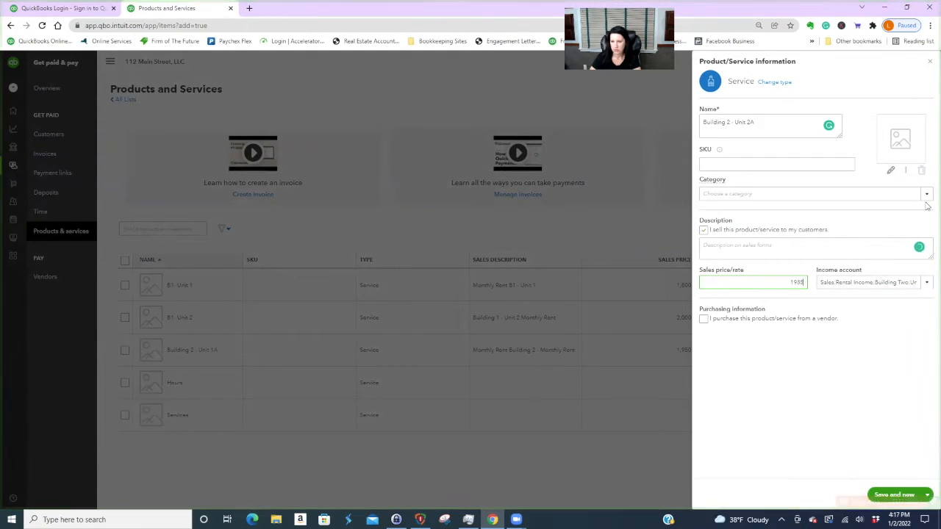
- Add a 'Monthly Rent Building 2' Unit 2A description, then save and close the item
left_click(746, 248)
type("Monthl")
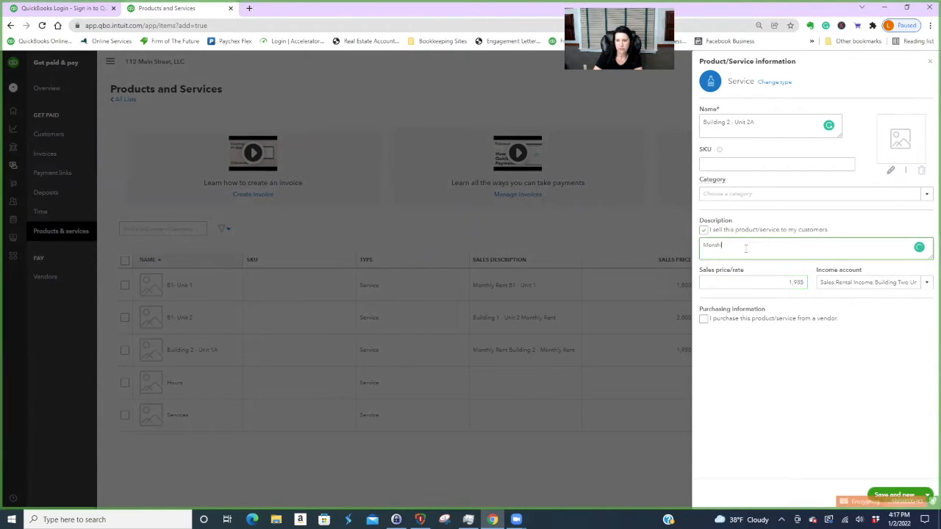
type("y Rent Building 2 - Unit 2A")
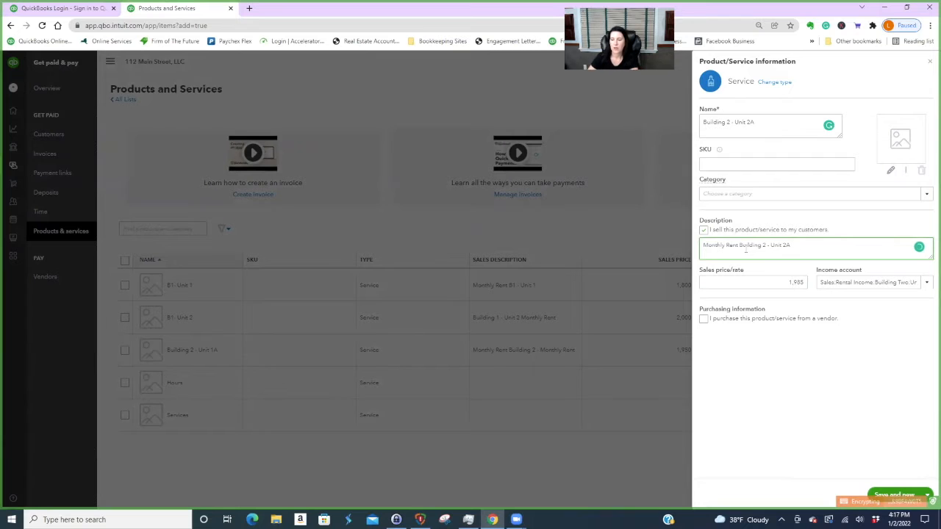
left_click(927, 495)
left_click(893, 480)
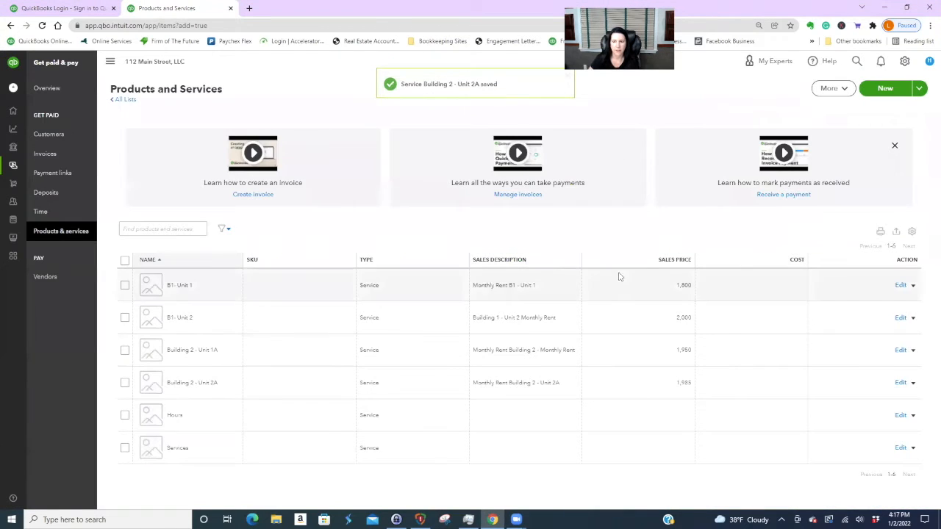
- Try making the Hours service inactive, dismiss the time-activity default error, and go to Customers
left_click(918, 419)
left_click(813, 424)
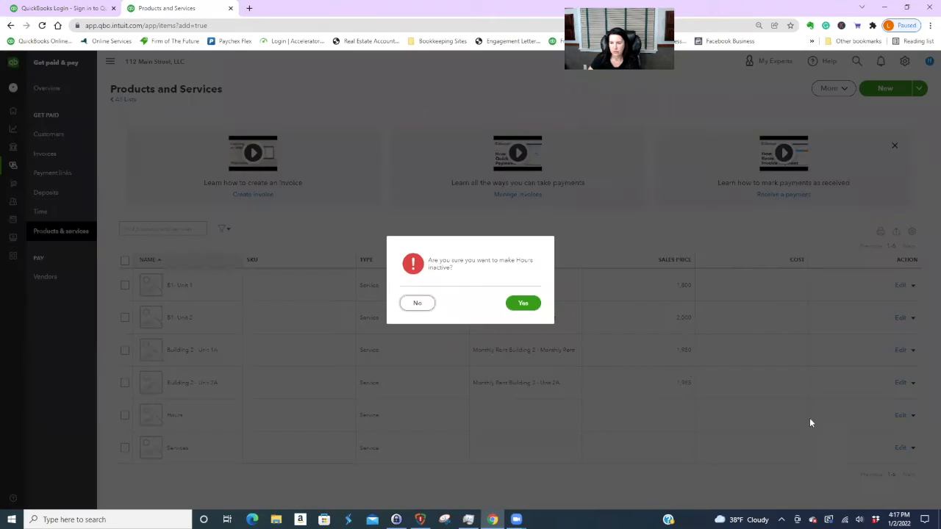
left_click(523, 303)
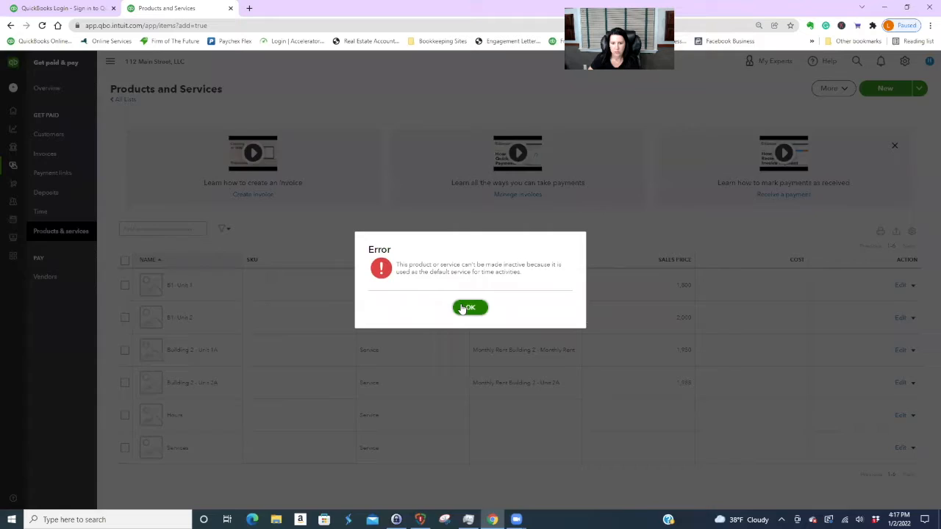
left_click(468, 308)
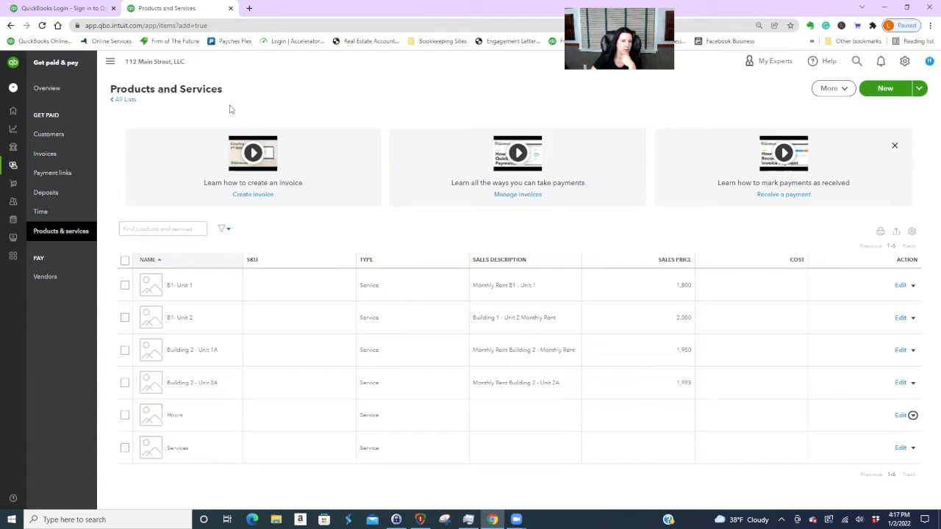
left_click(38, 139)
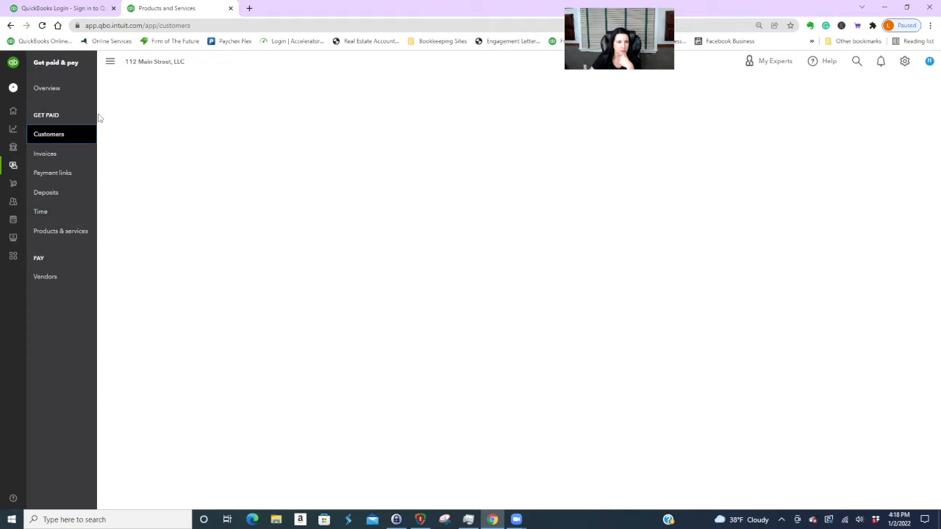
- Create and save a new customer with company name 'Building One'
left_click(69, 138)
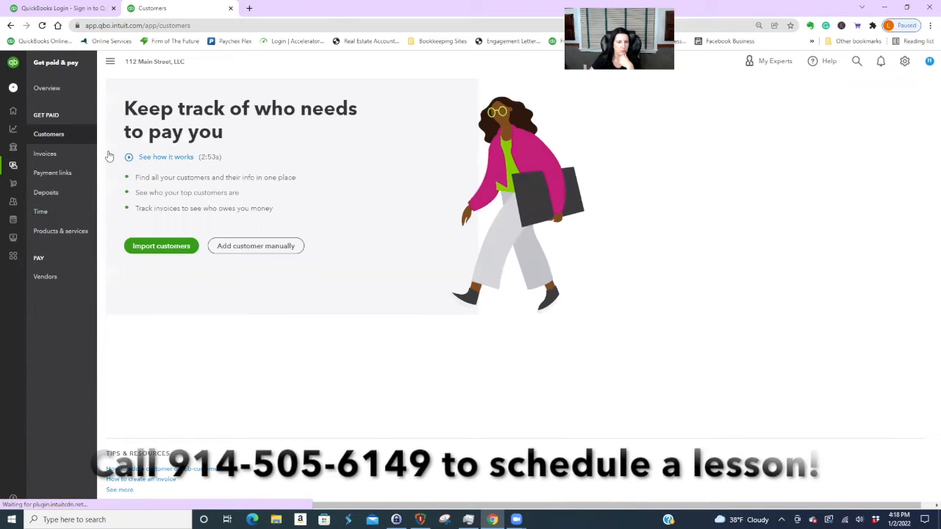
left_click(263, 247)
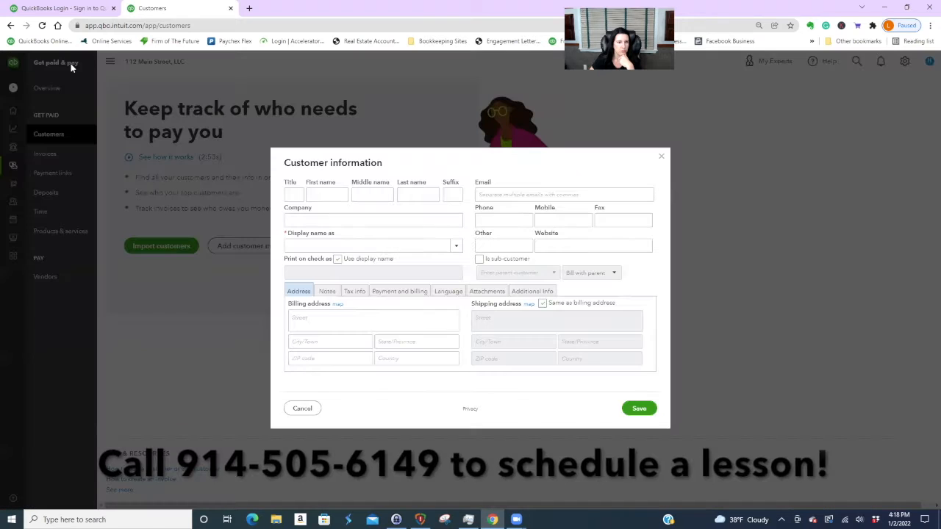
left_click(316, 219)
type("B")
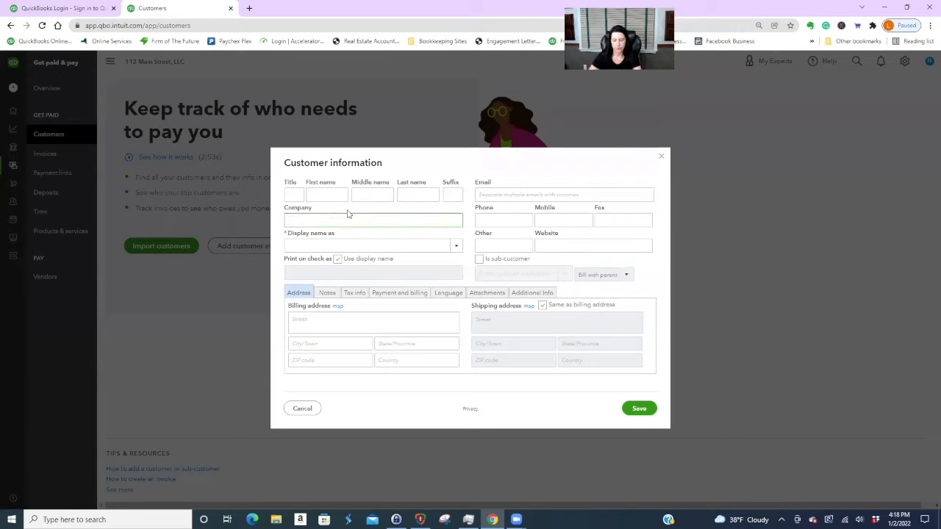
type("uilding ")
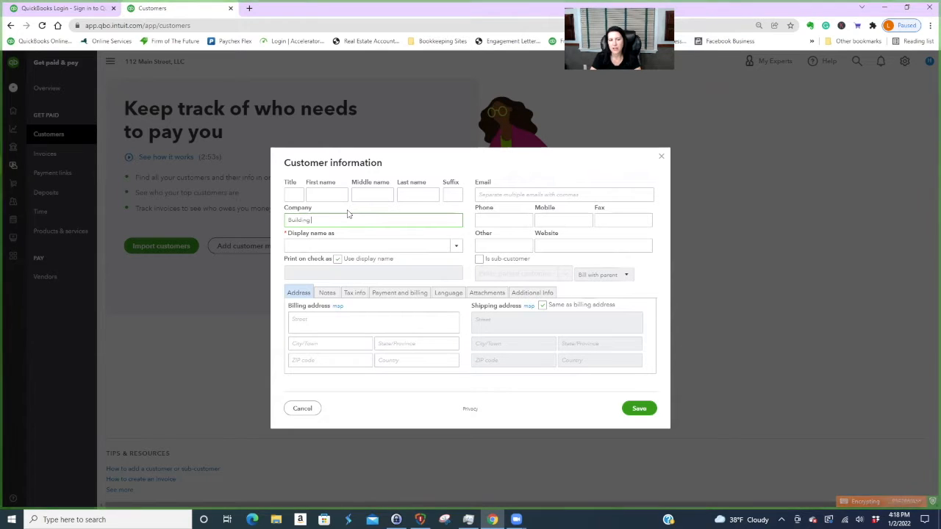
type("One")
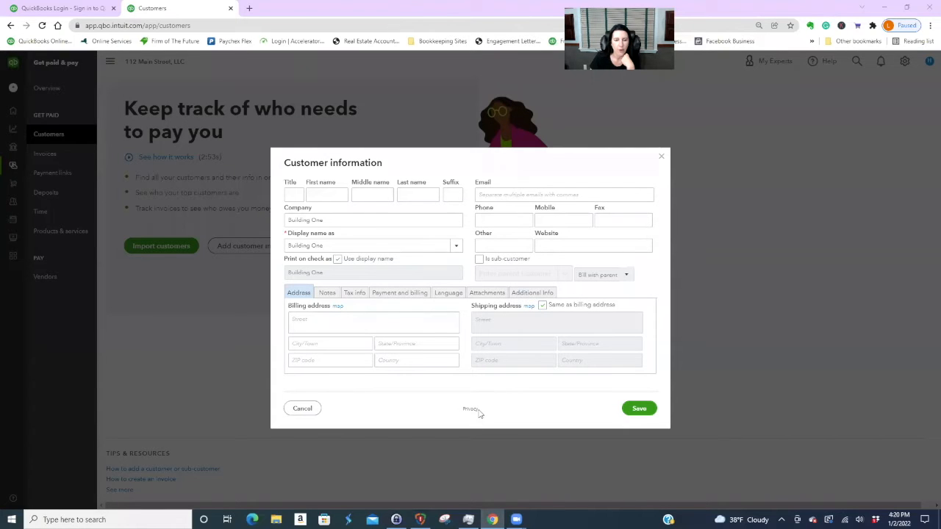
left_click(638, 410)
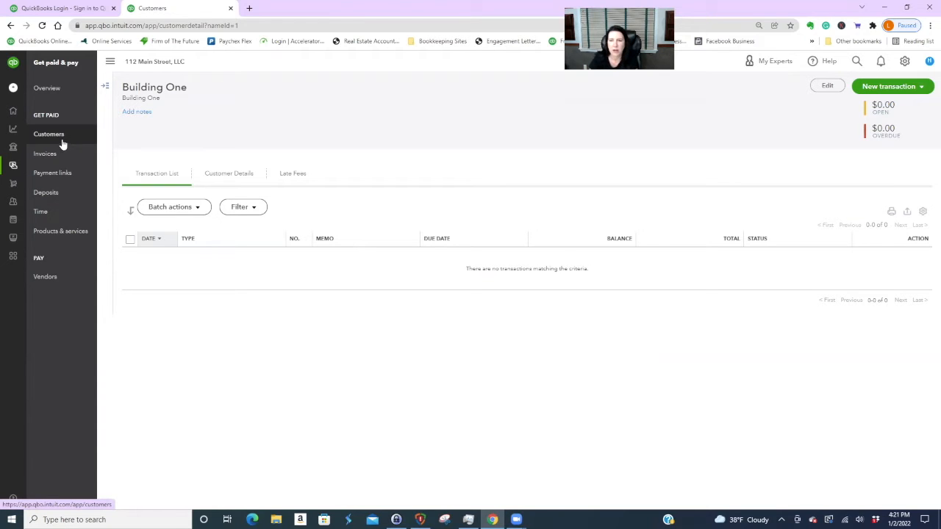
- View the Advanced account settings, then leave them for the Building One page
left_click(905, 61)
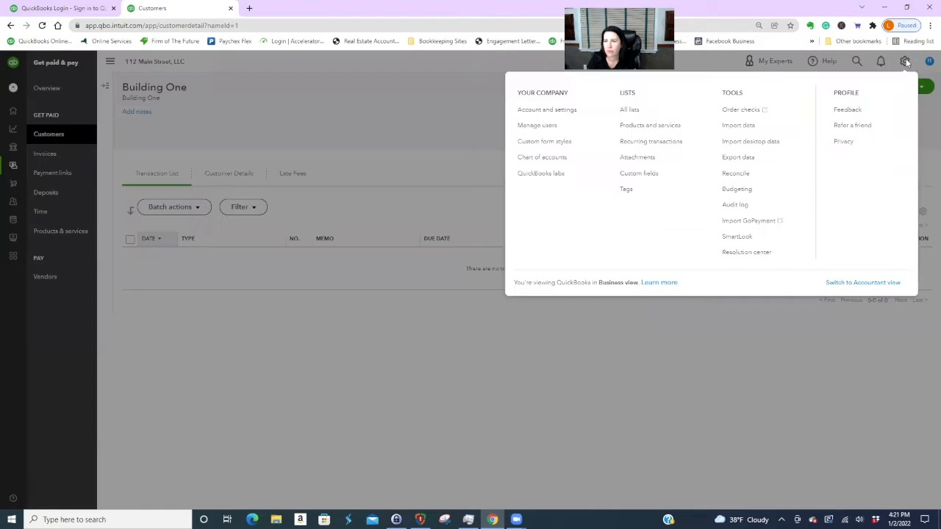
left_click(547, 110)
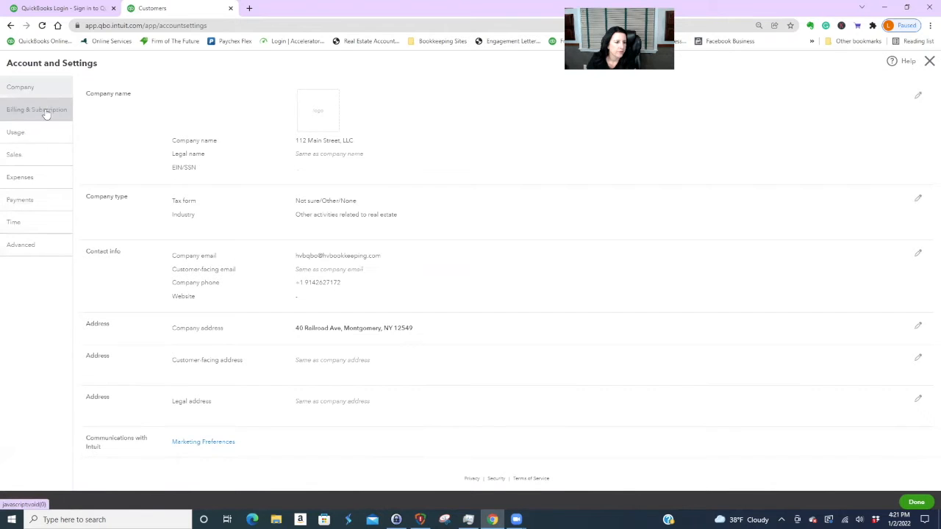
left_click(25, 248)
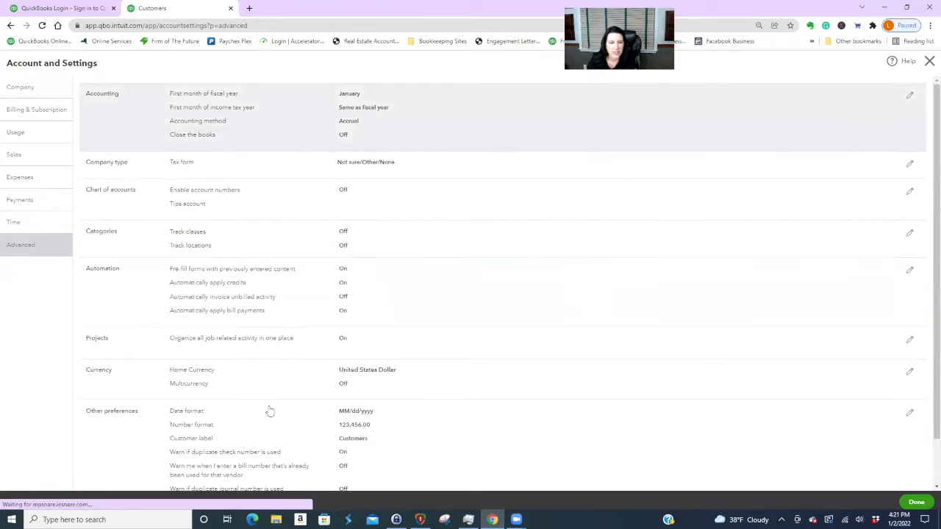
left_click(929, 61)
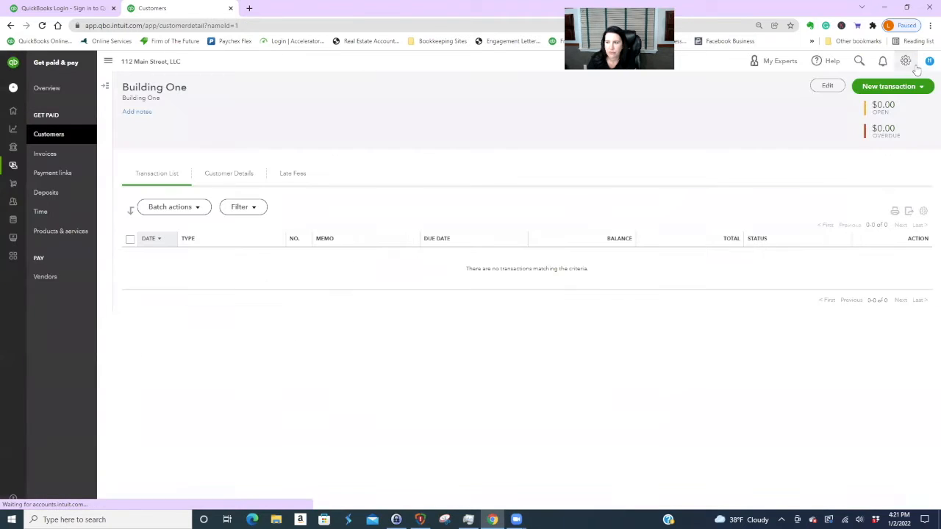
- Turn on class tracking in the Advanced Categories settings and save
left_click(906, 61)
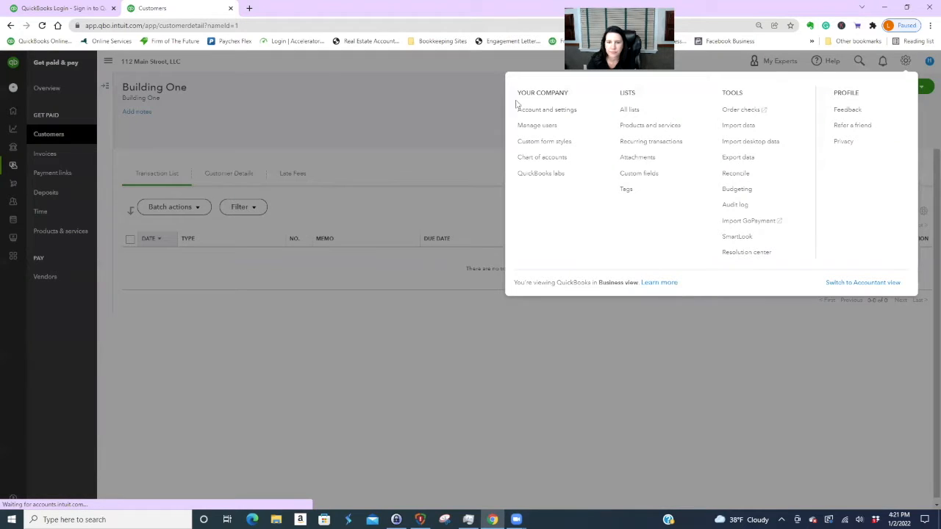
left_click(538, 109)
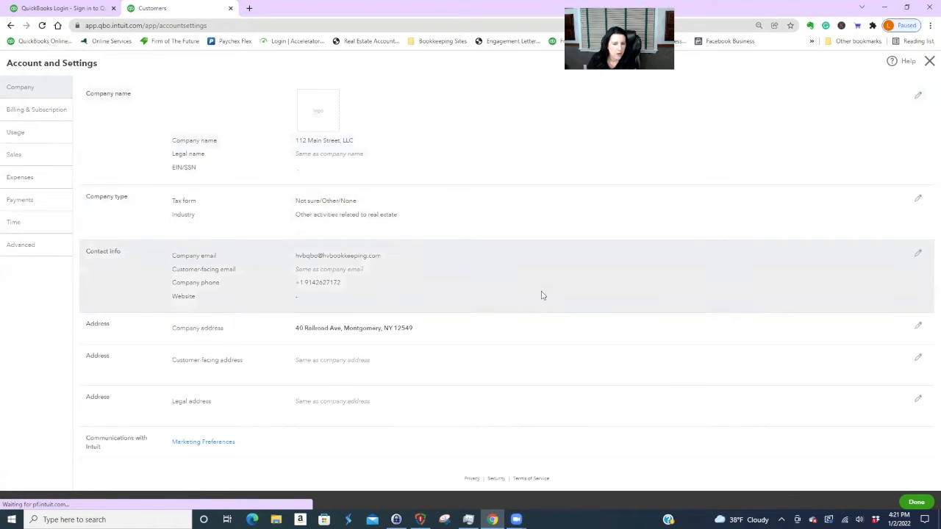
left_click(46, 248)
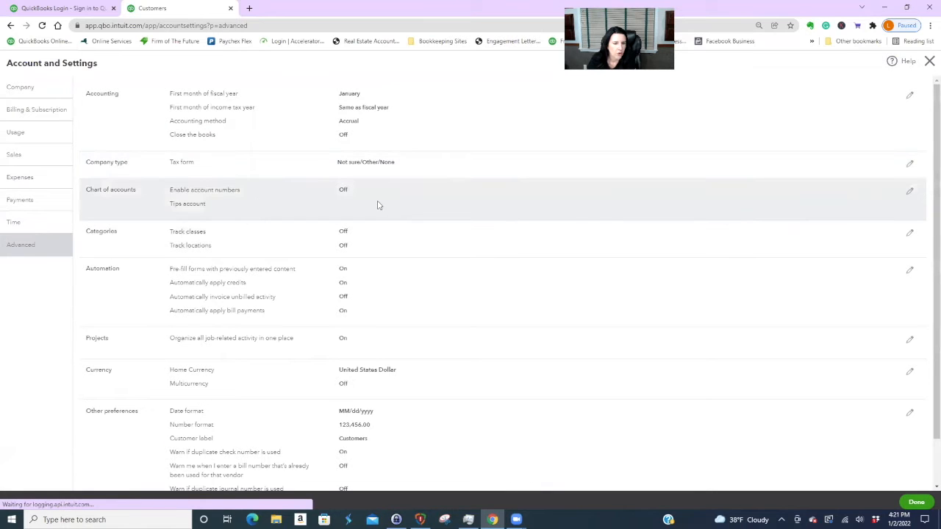
left_click(909, 234)
left_click(347, 231)
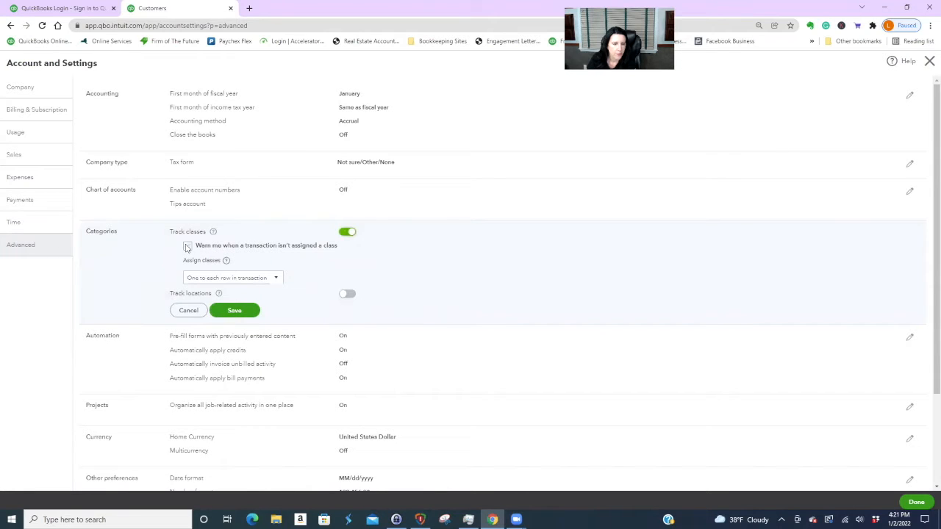
left_click(239, 312)
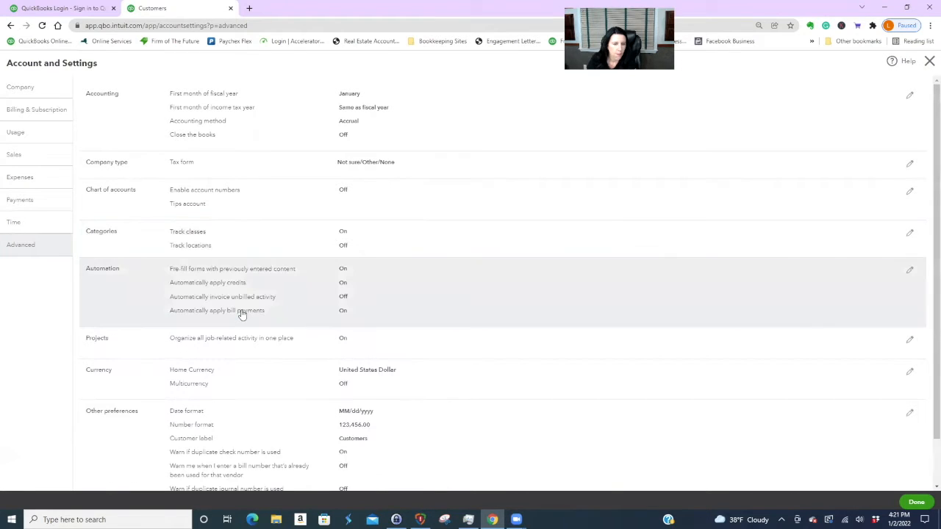
- Review the Sales settings, then finish and return to Building One
scroll(429, 310, "down", 1)
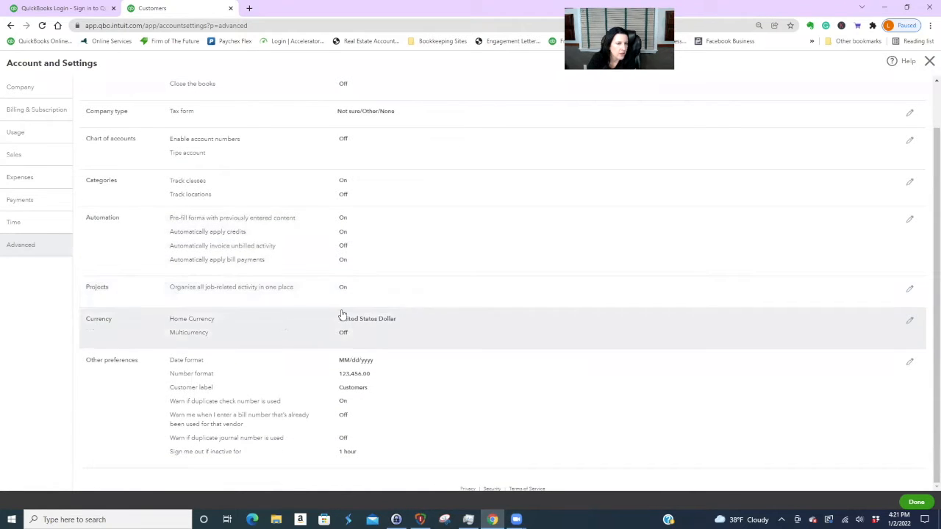
left_click(34, 161)
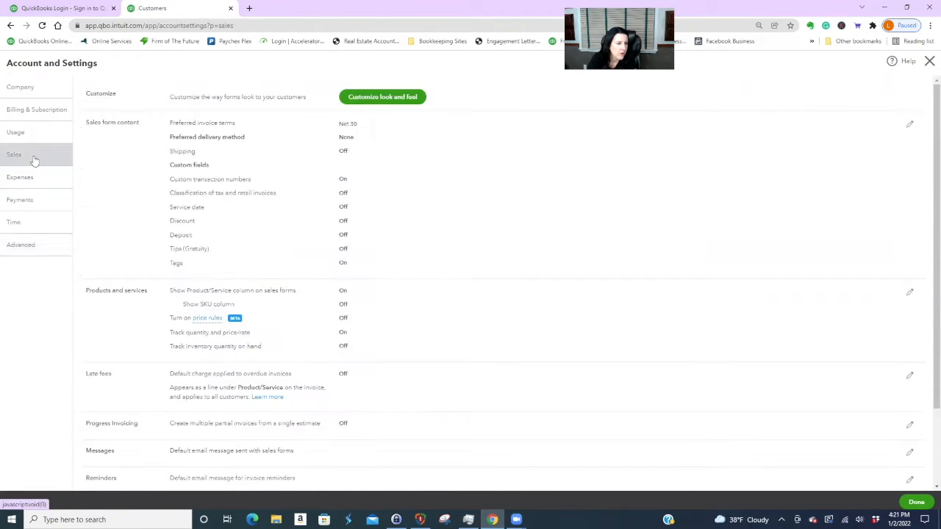
scroll(452, 231, "down", 2)
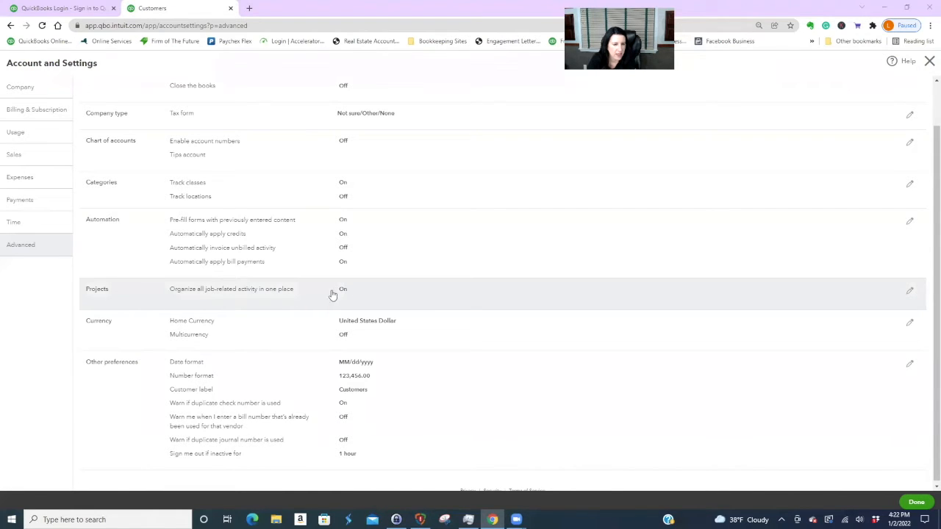
left_click(915, 502)
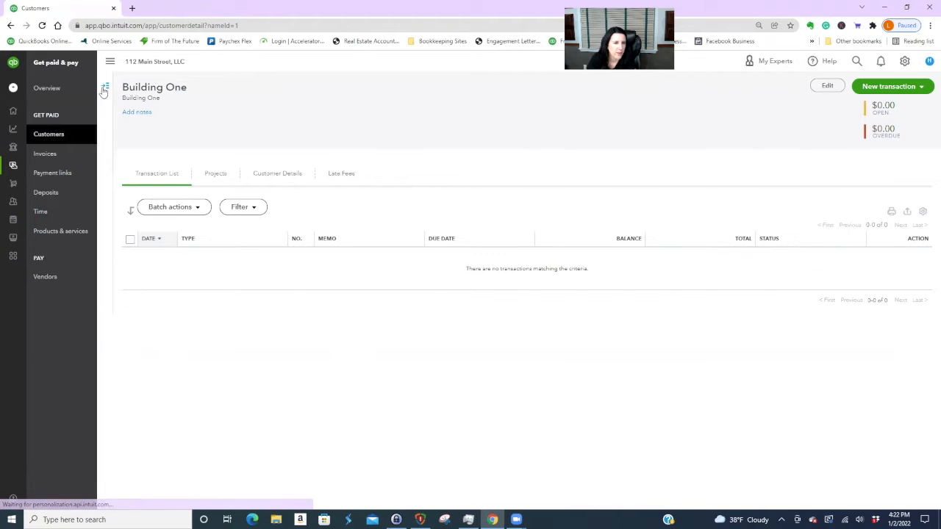
- Add a customer with company 'Building Two', then reopen Building One's new-transaction options
left_click(106, 88)
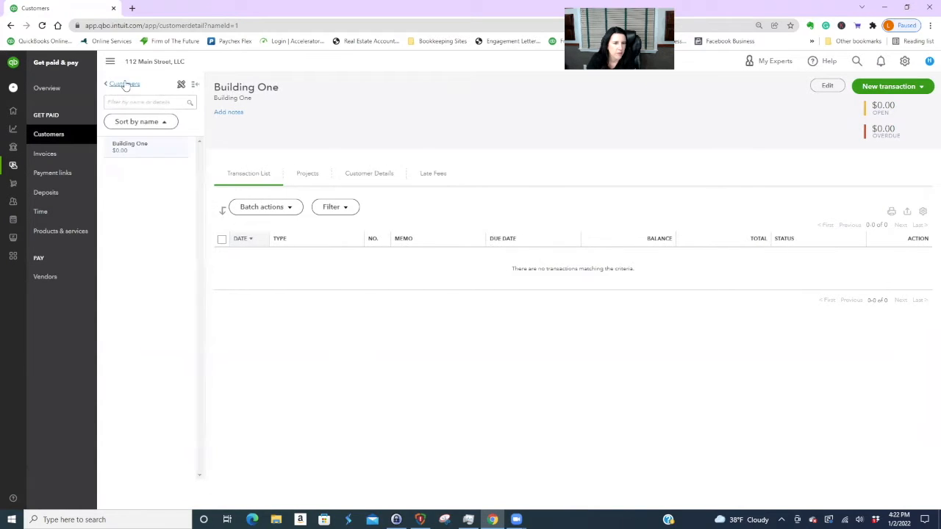
left_click(122, 84)
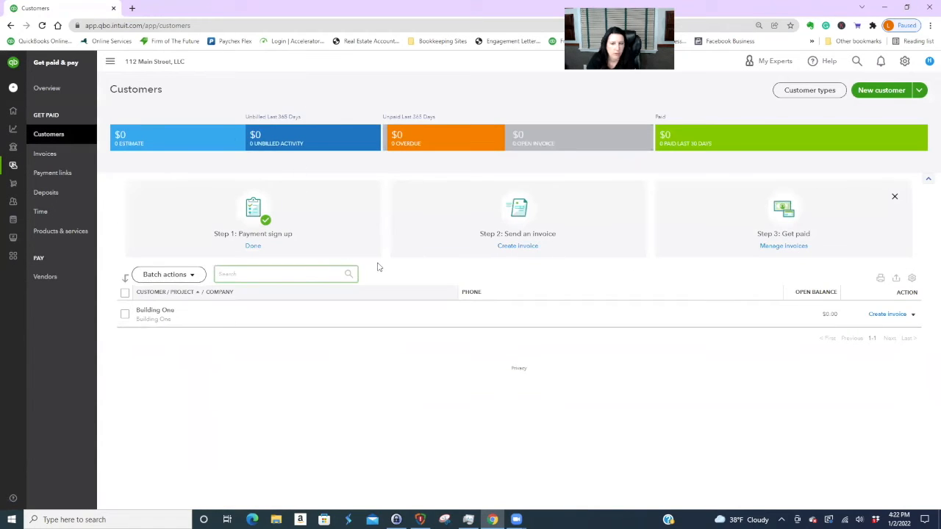
left_click(878, 90)
left_click(353, 220)
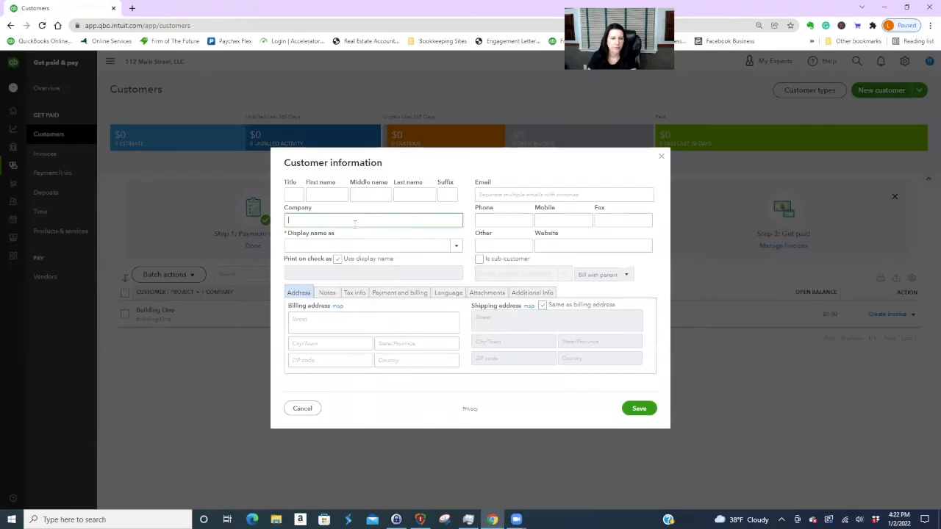
type("Building Two")
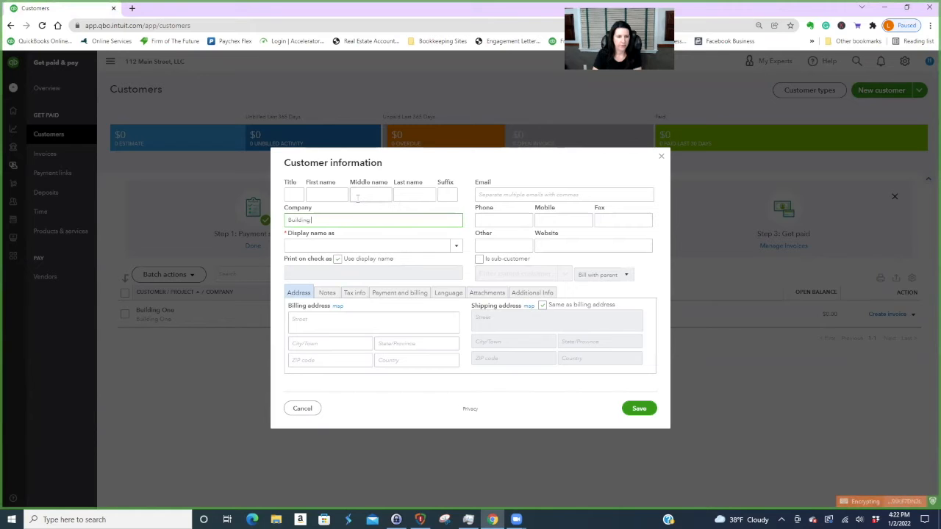
left_click(638, 409)
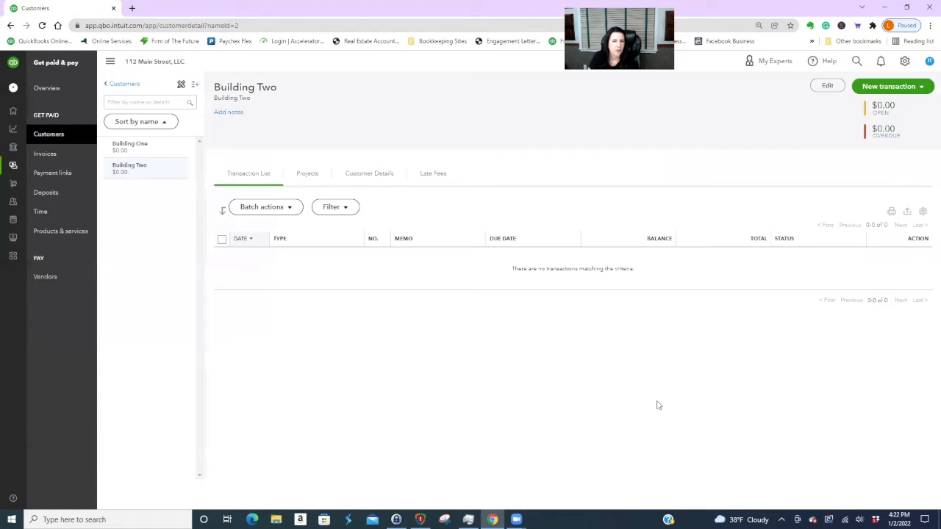
left_click(133, 150)
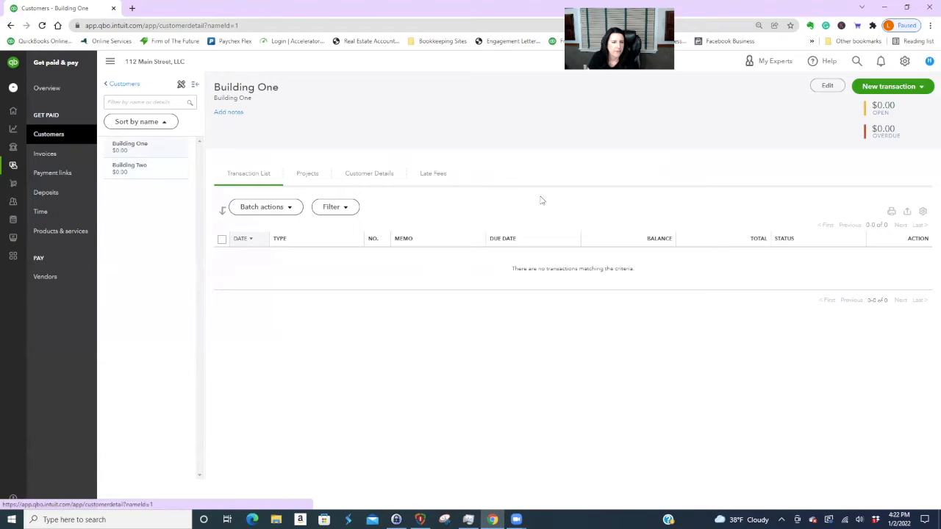
left_click(922, 87)
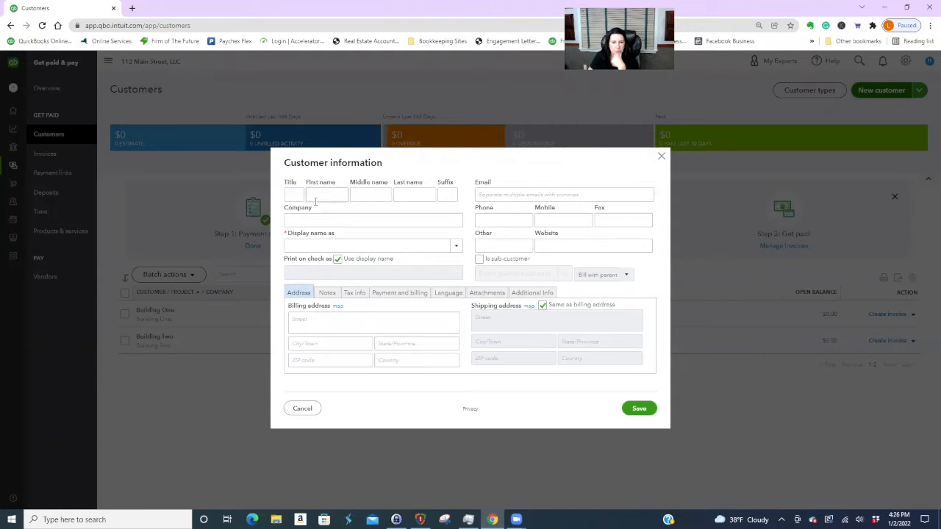
- Enter the tenant's name and make the display name 'B1 - Unit 1 … 12-31-2023'
left_click(316, 196)
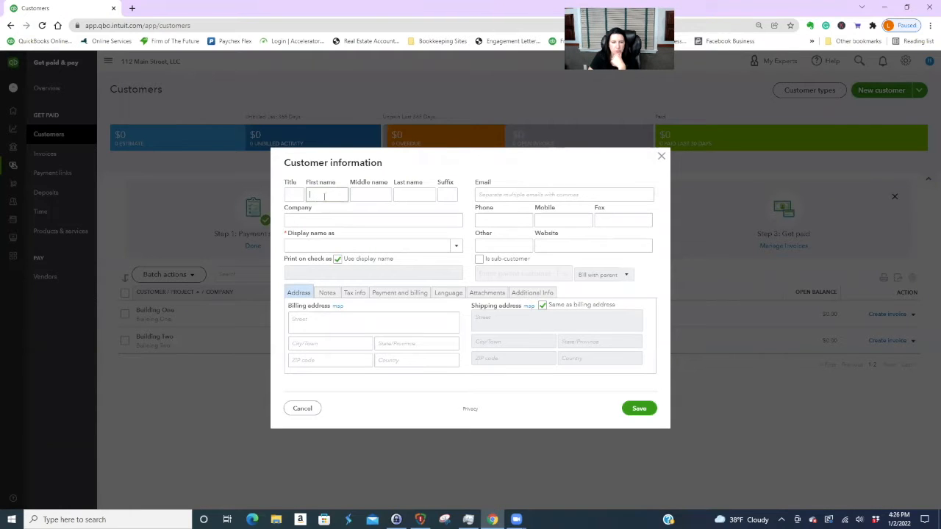
type("Sally")
key("Tab")
key("Tab")
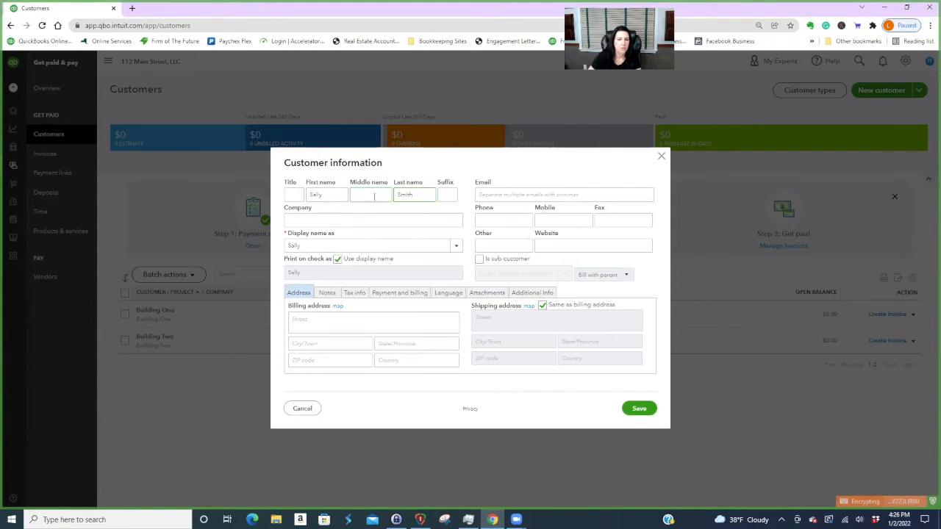
left_click(331, 220)
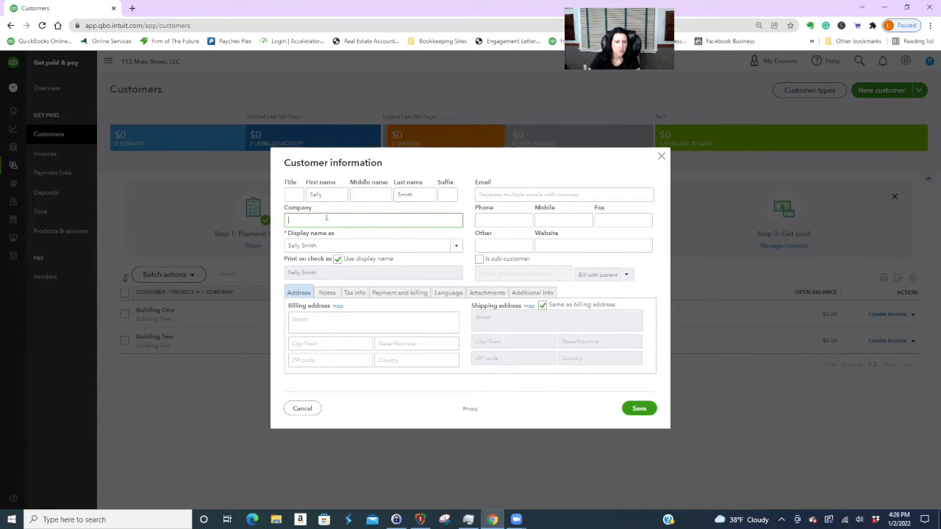
left_click(290, 245)
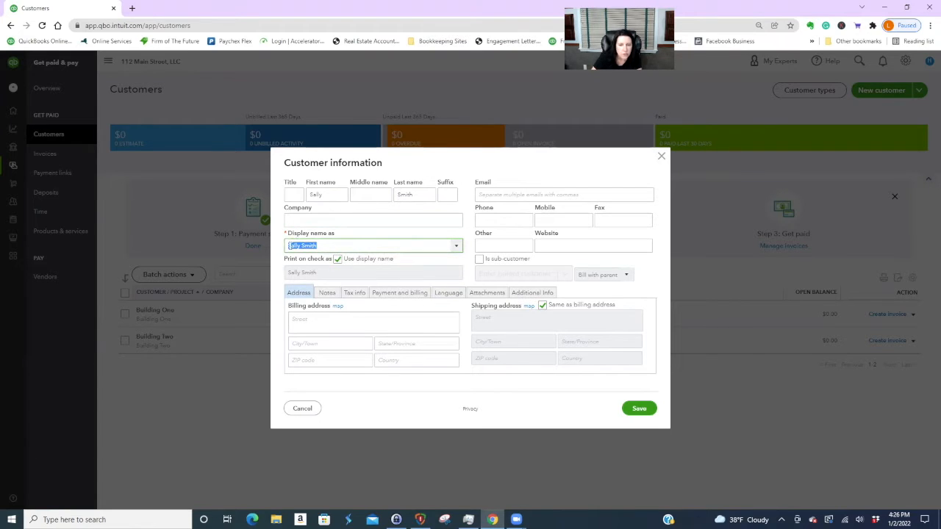
left_click(289, 245)
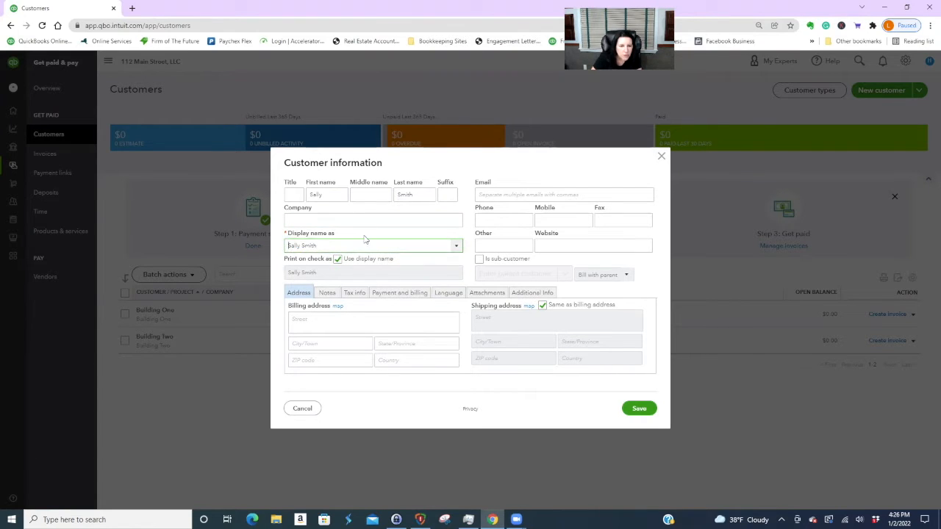
type("B1 - U")
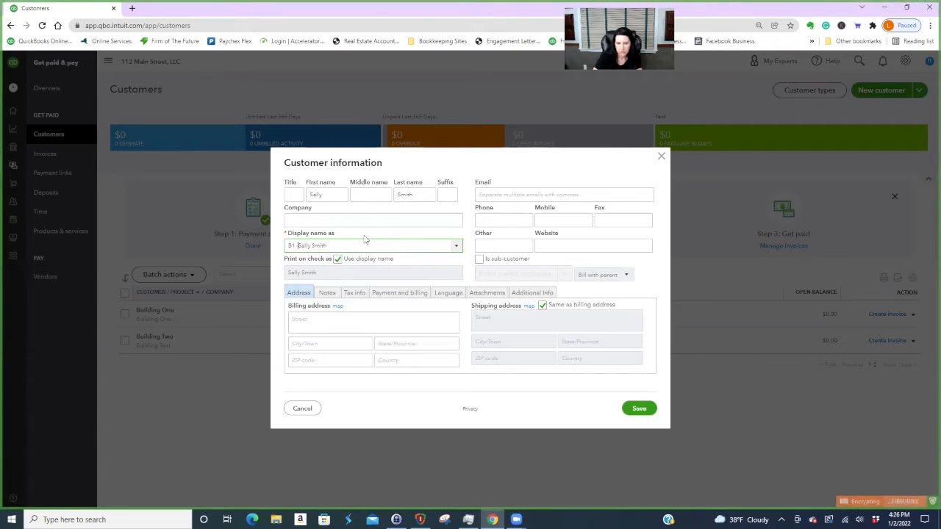
type("nit 1")
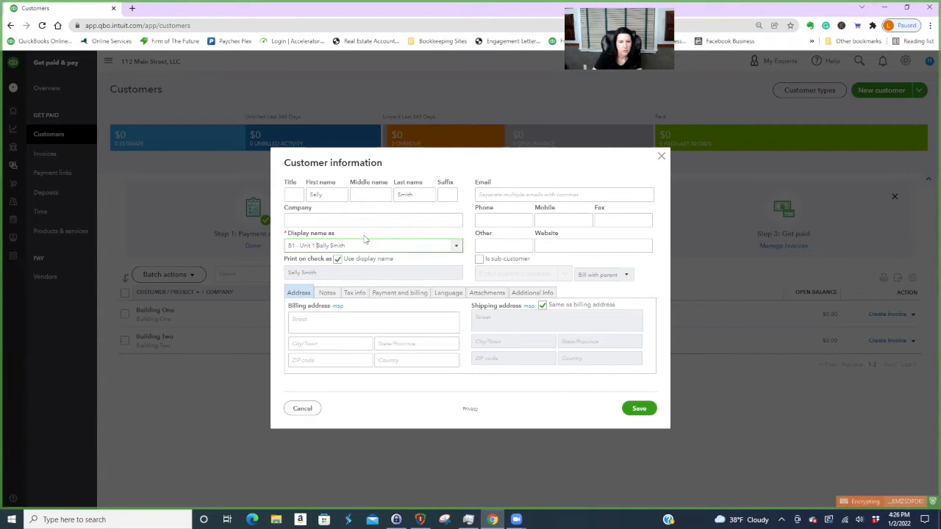
left_click(380, 248)
type("12")
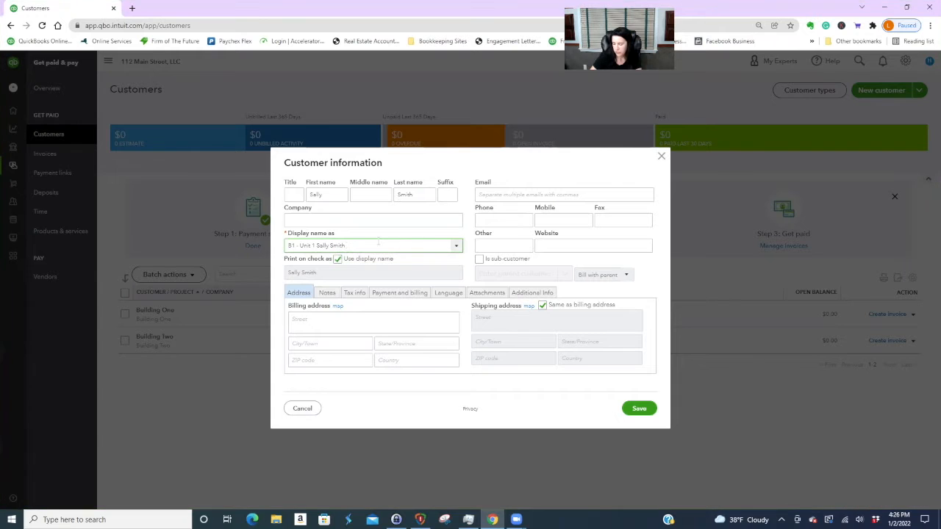
type("-31")
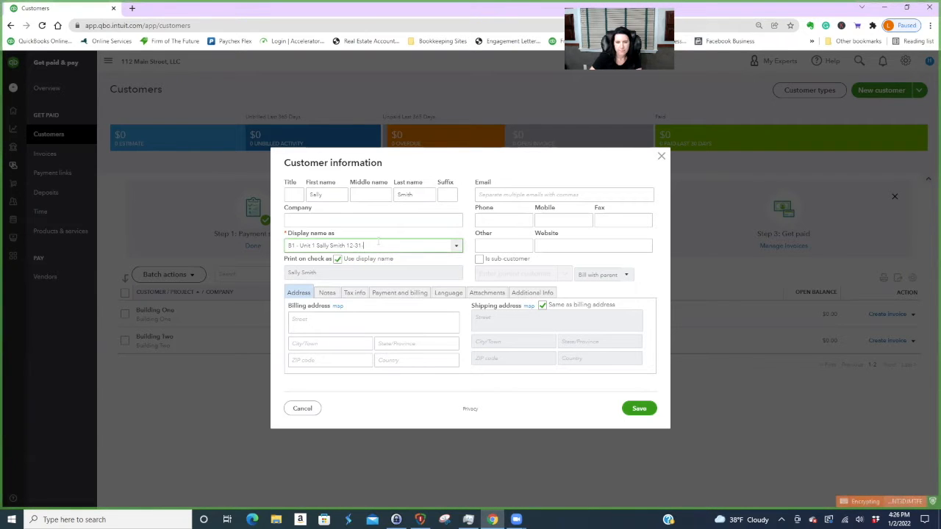
type("-20")
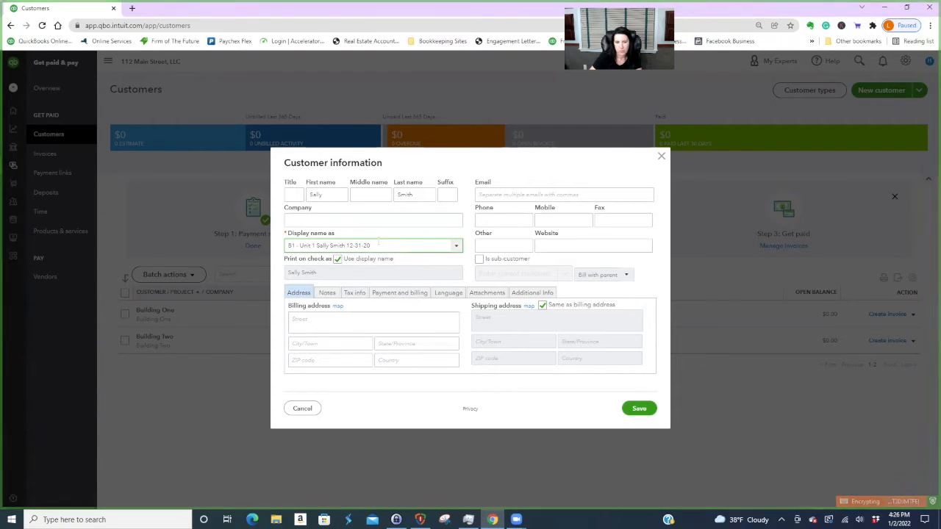
type("23")
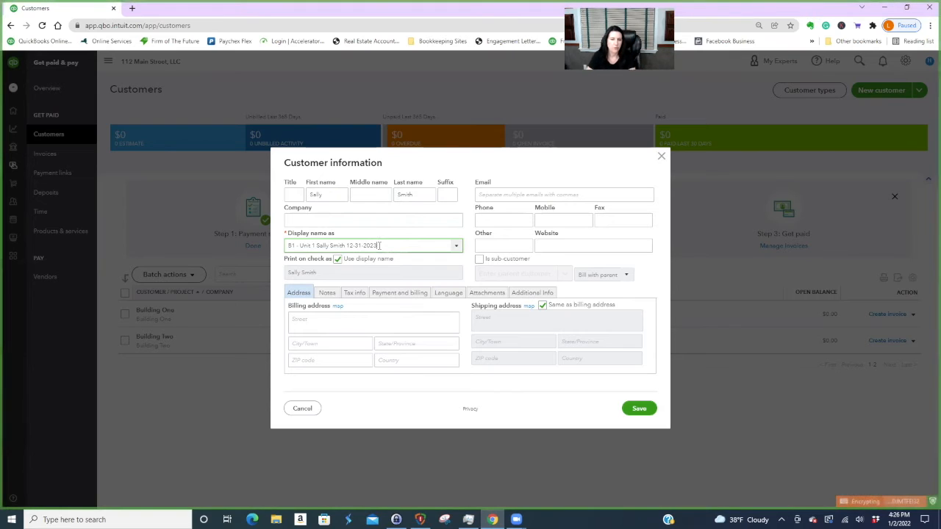
left_click(445, 321)
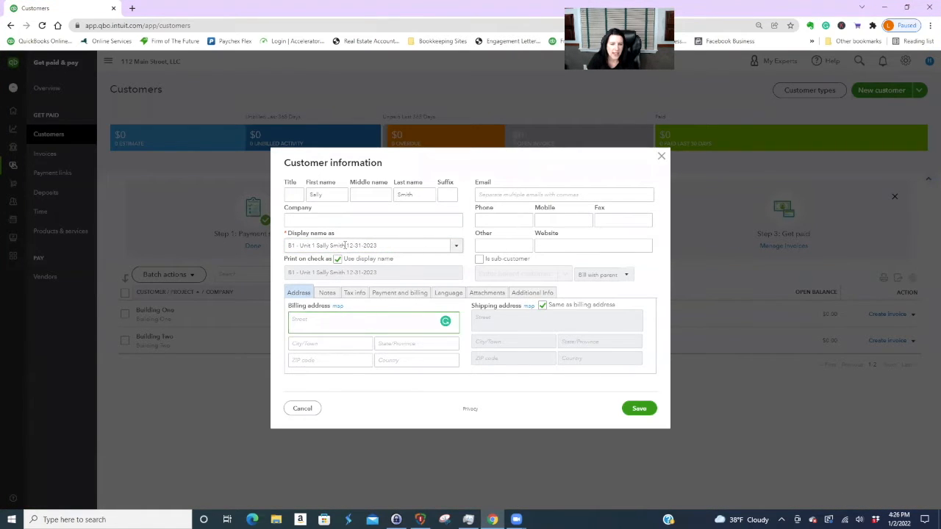
left_click_drag(347, 245, 383, 246)
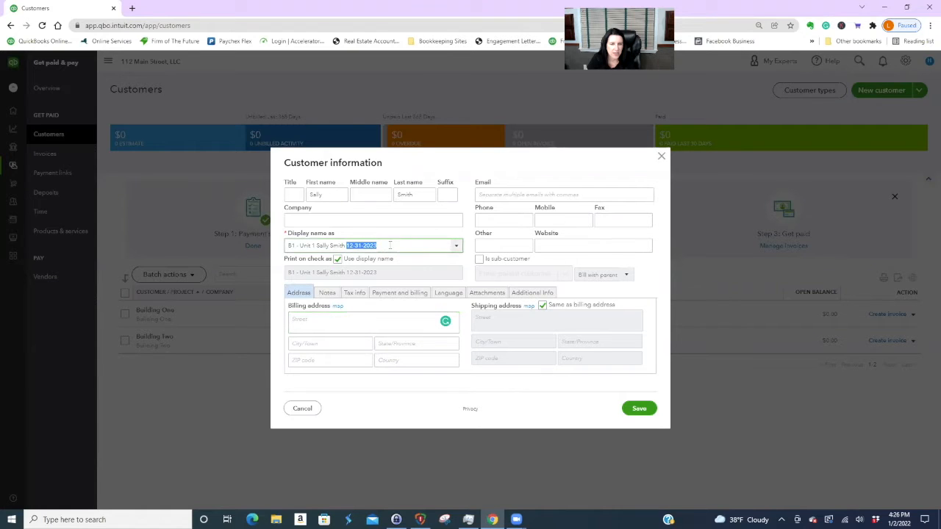
left_click(391, 246)
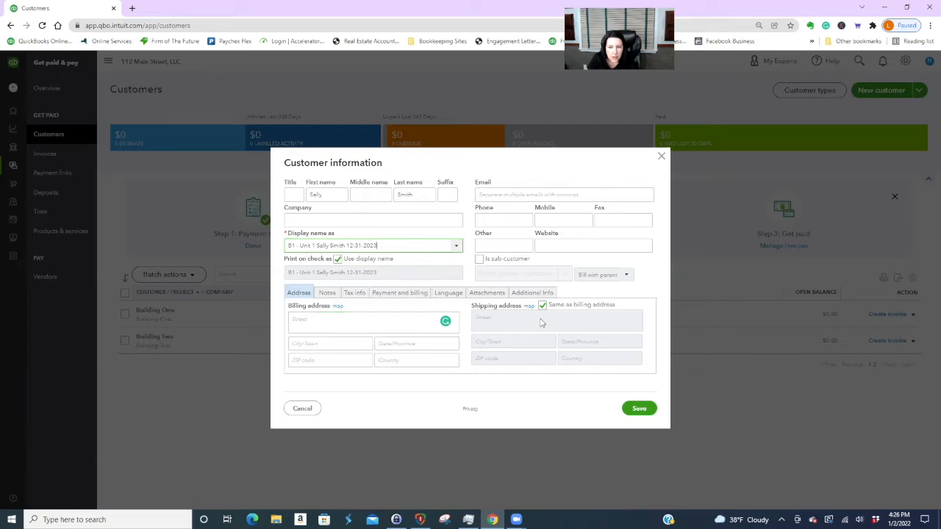
- Make it a directly billed Building One sub-customer, save, and return to Customers
left_click(479, 259)
left_click(564, 275)
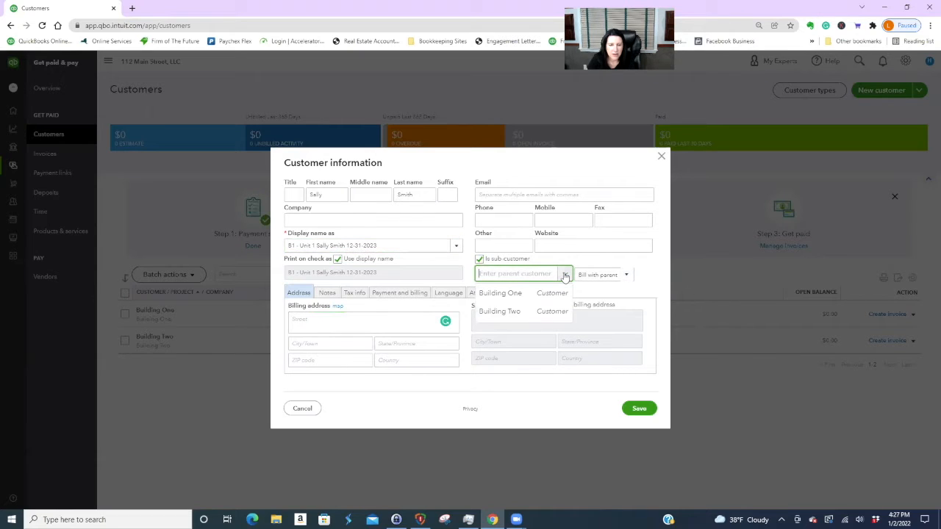
left_click(511, 294)
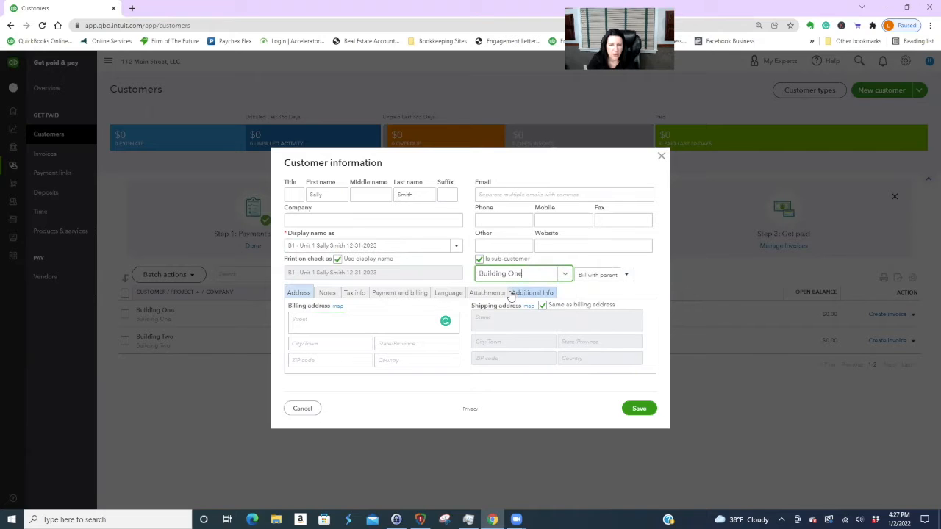
left_click(627, 275)
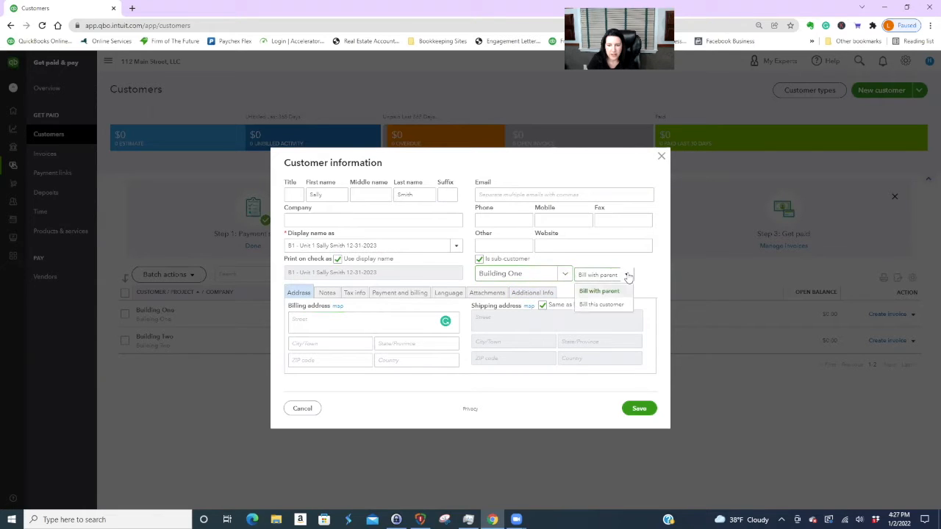
left_click(597, 306)
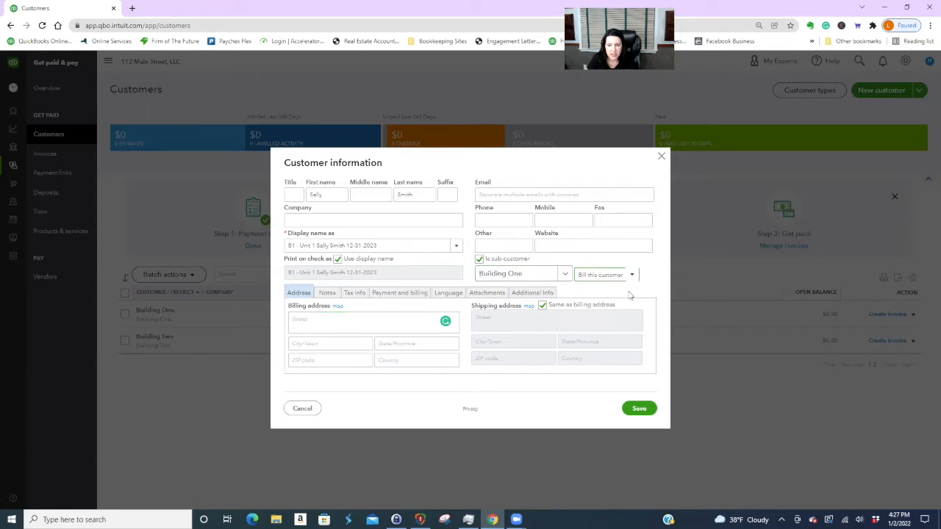
left_click(639, 407)
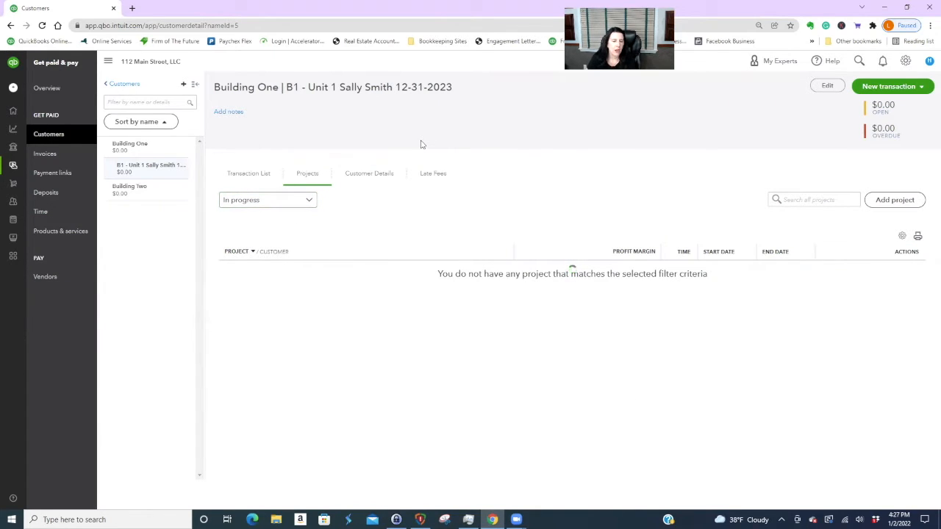
left_click(129, 85)
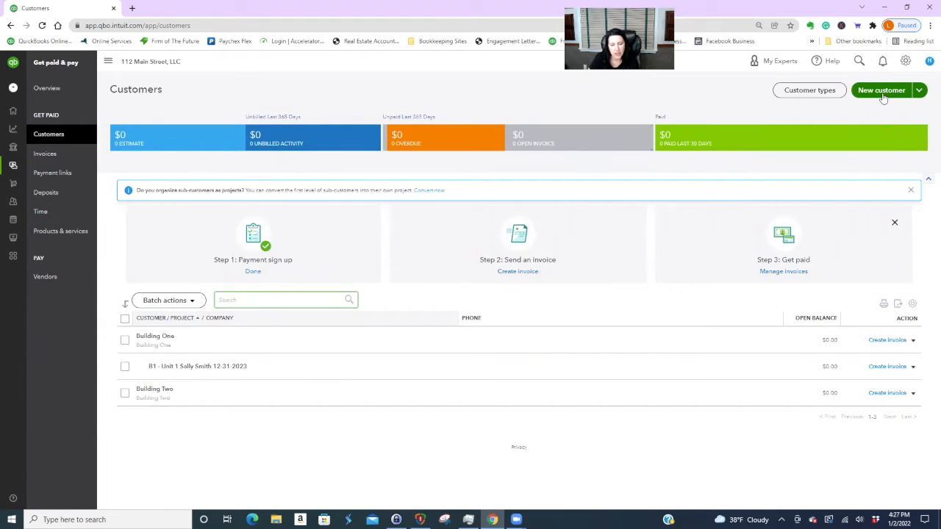
- Start a new customer with company name 'B1 - Unit 2', the tenant's name and 12-31-2022
left_click(884, 92)
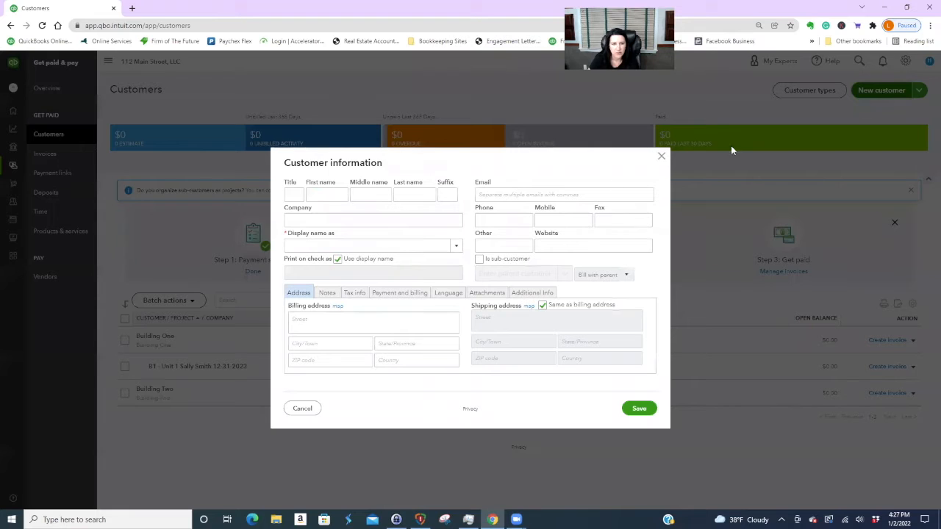
left_click(318, 220)
type("B1 - Unit")
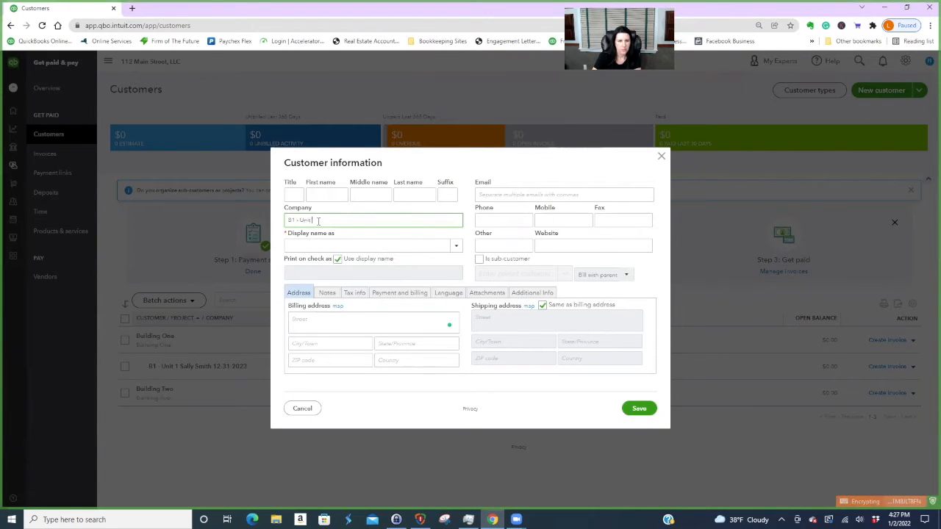
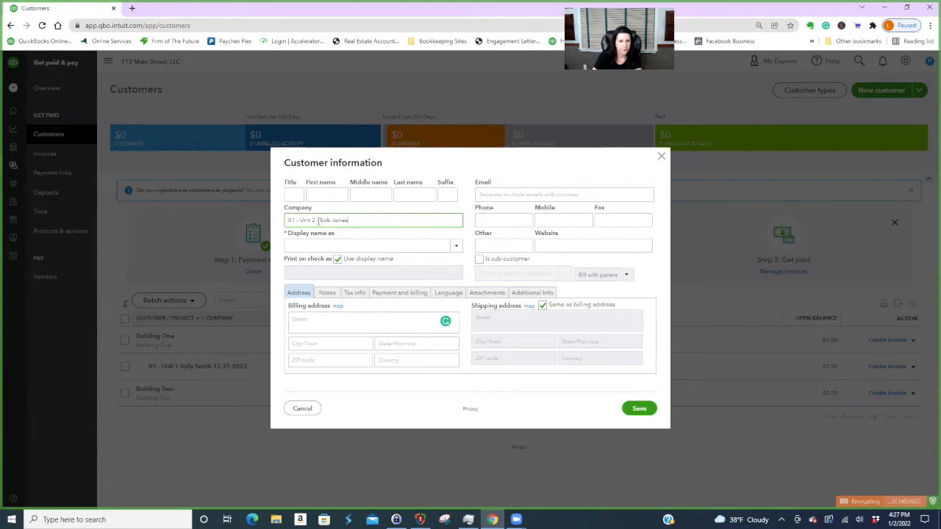
type("nes 12-31-2022")
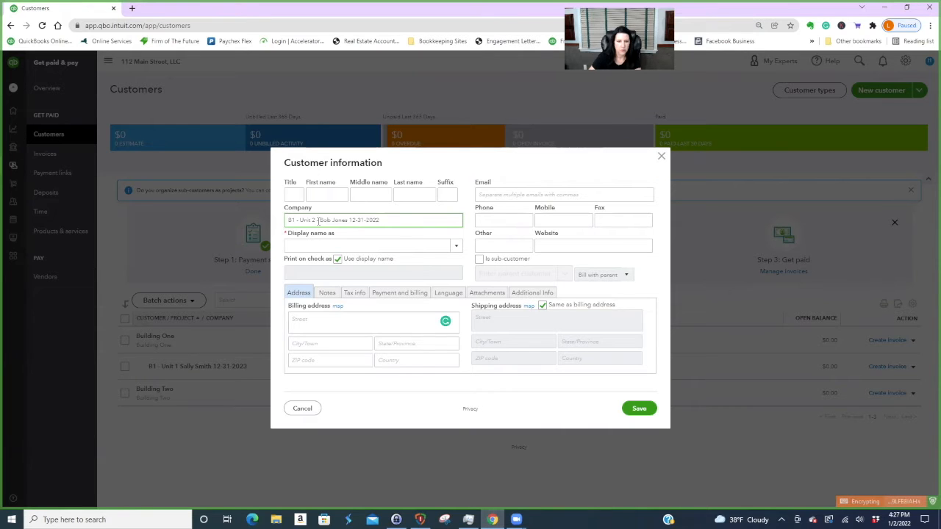
left_click(358, 319)
- Make it a Building One sub-customer billed directly and save it
left_click(479, 260)
left_click(562, 274)
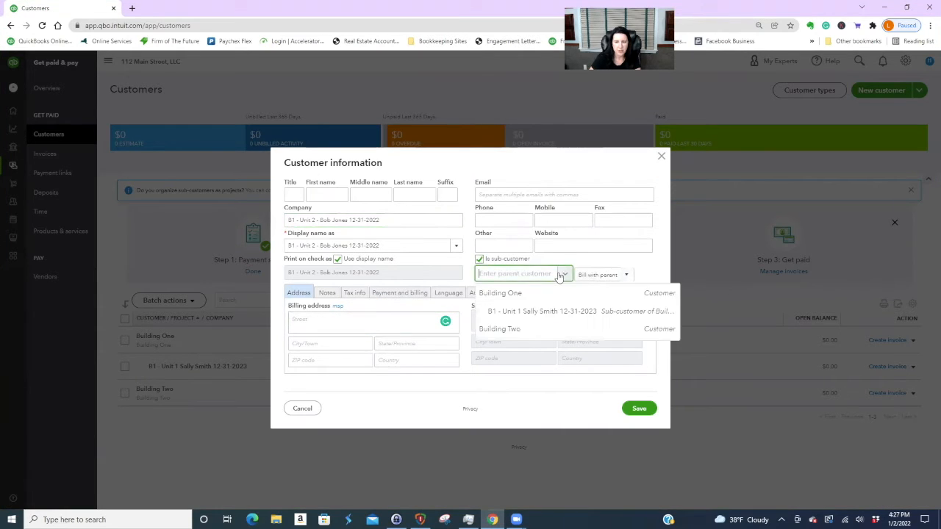
left_click(514, 293)
left_click(624, 275)
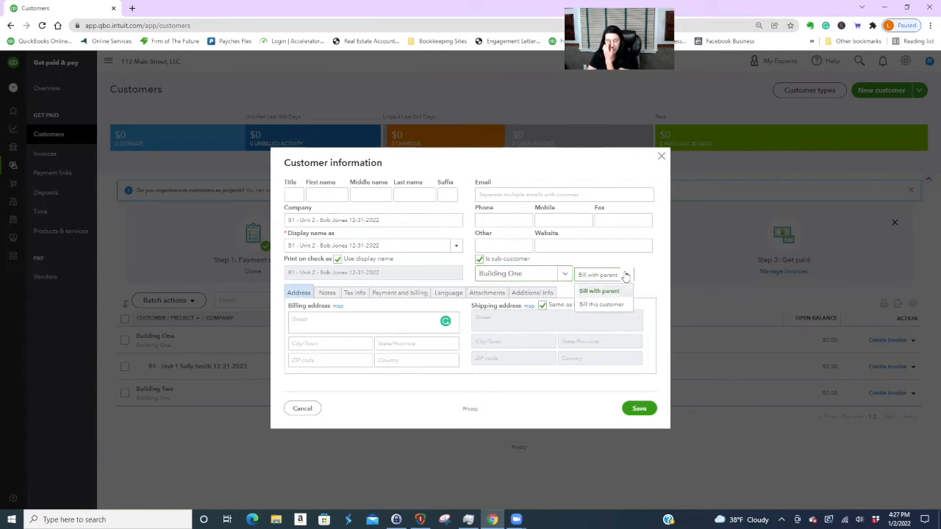
left_click(602, 303)
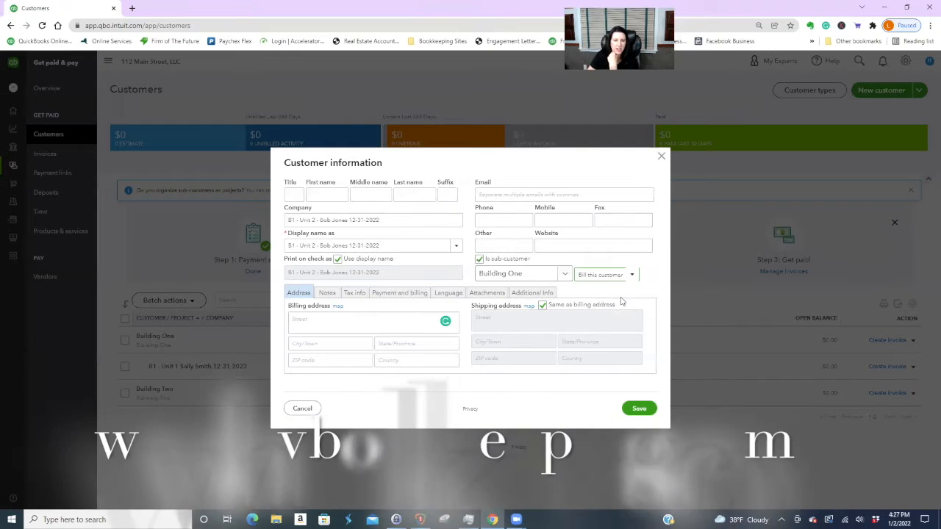
left_click(639, 410)
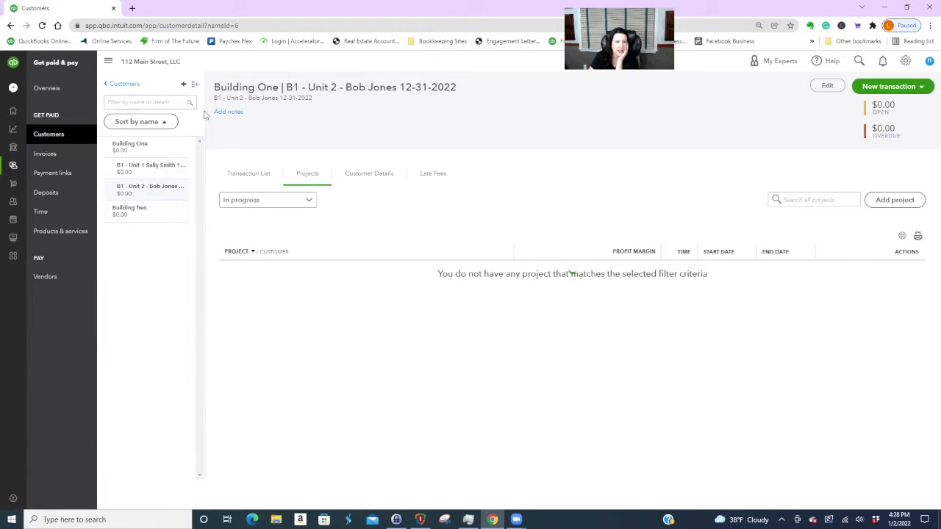
- Start a new customer whose display name is B2 - Unit 1A plus the tenant's name
left_click(152, 211)
left_click(124, 84)
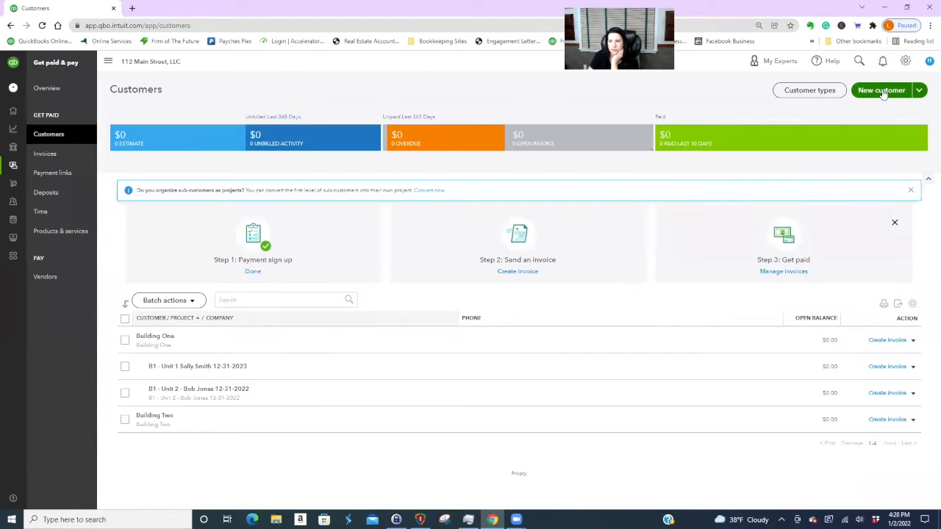
left_click(886, 90)
left_click(341, 217)
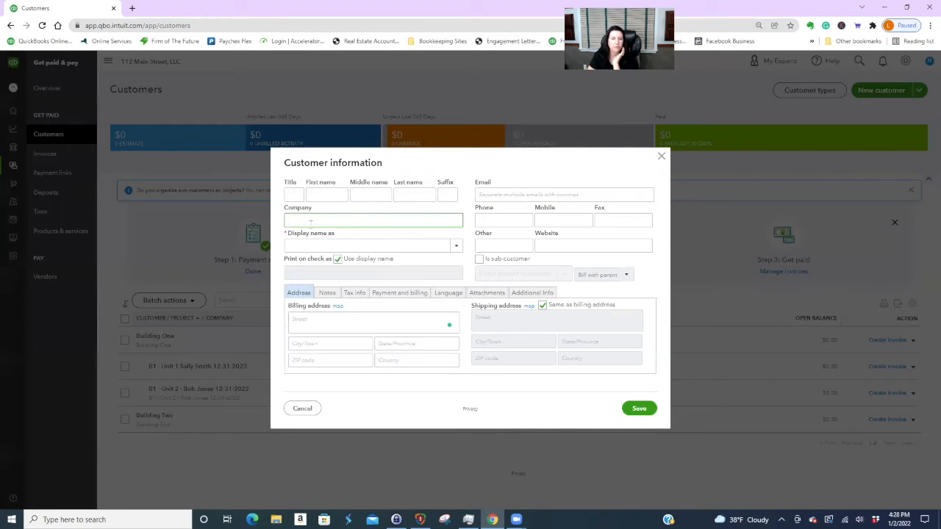
left_click(353, 245)
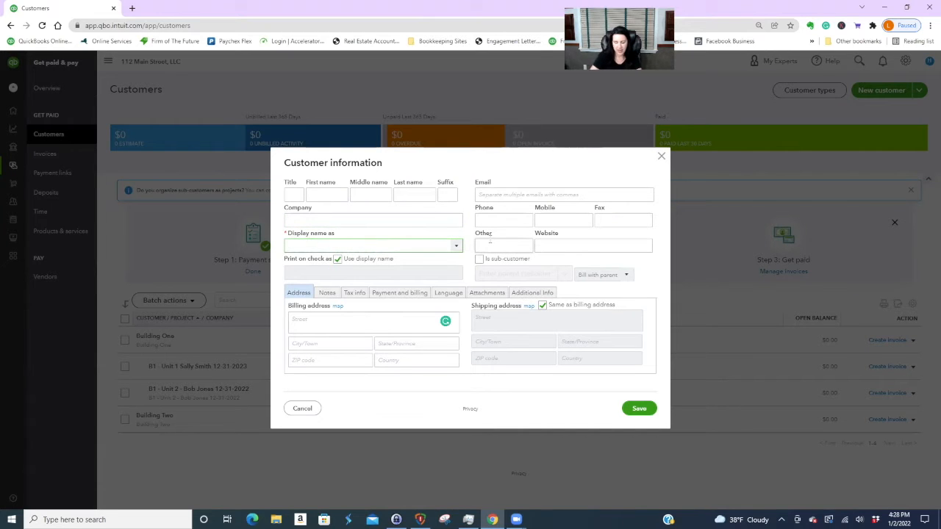
type("B")
type("u")
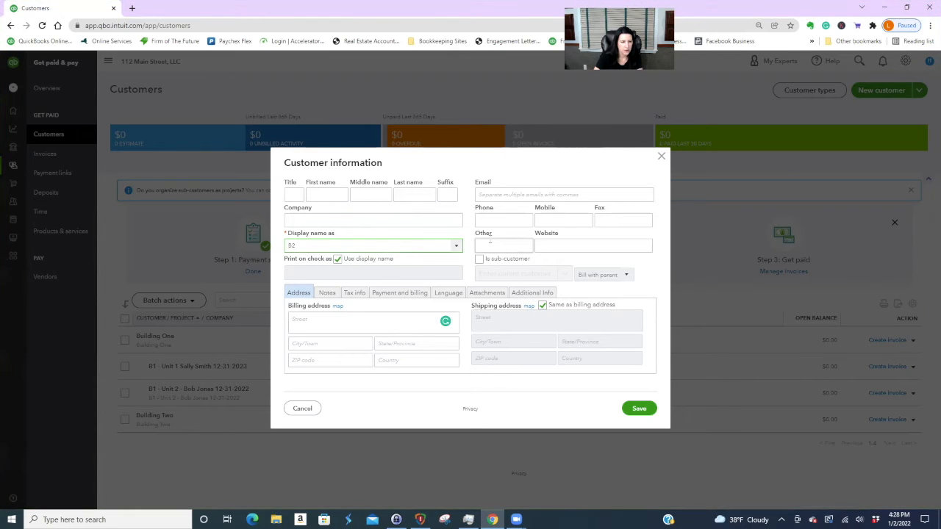
type(" - Unit 1A ")
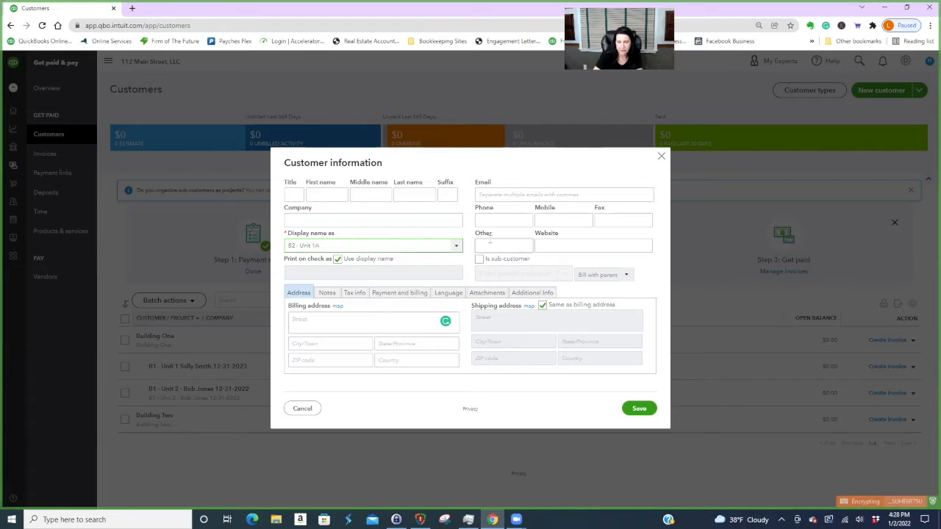
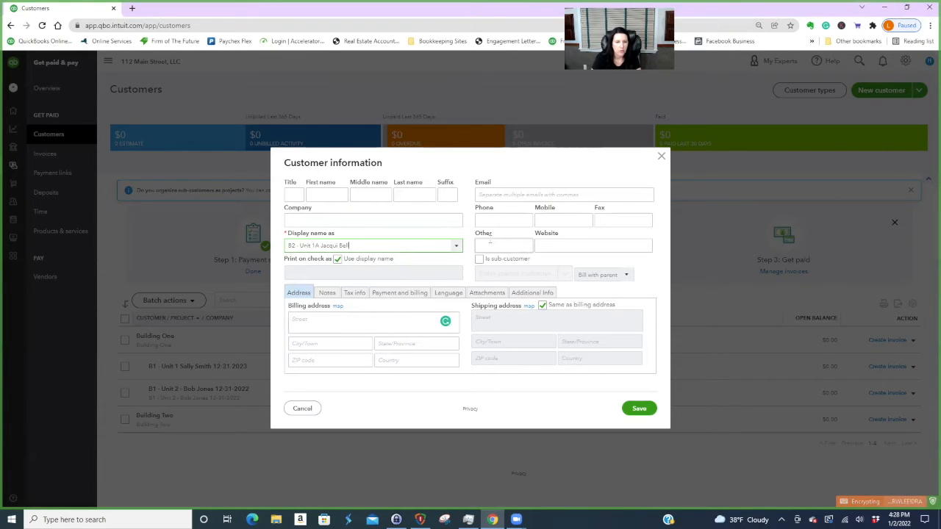
- Make it a Building Two sub-customer billed directly and save it
left_click(479, 258)
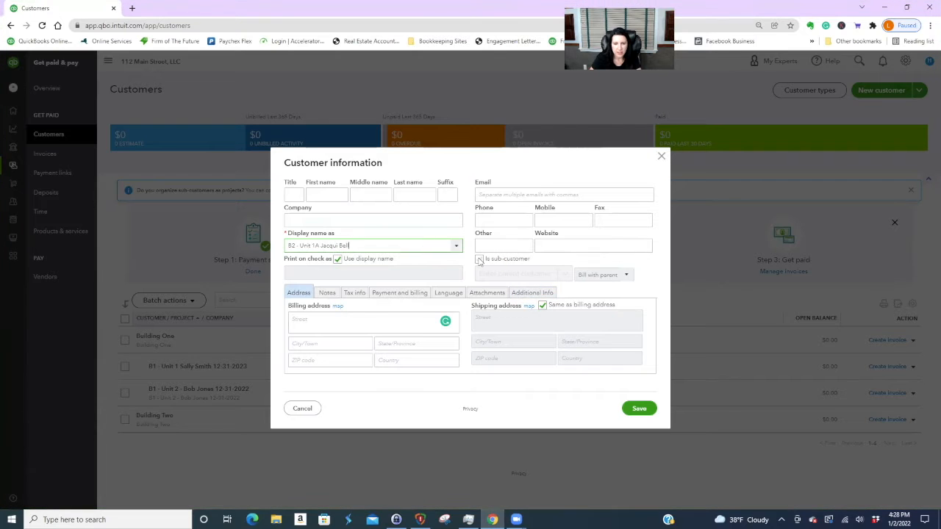
left_click(564, 274)
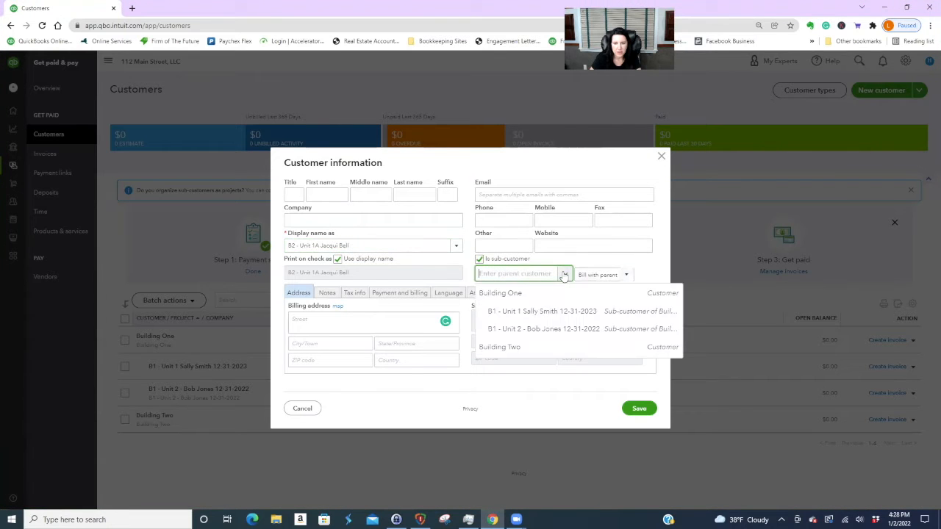
left_click(510, 347)
left_click(626, 275)
left_click(614, 305)
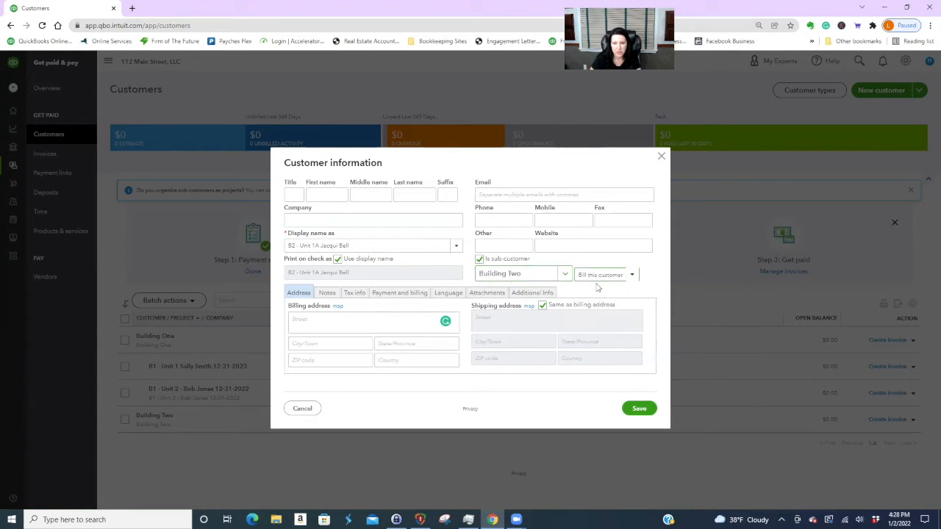
left_click(638, 408)
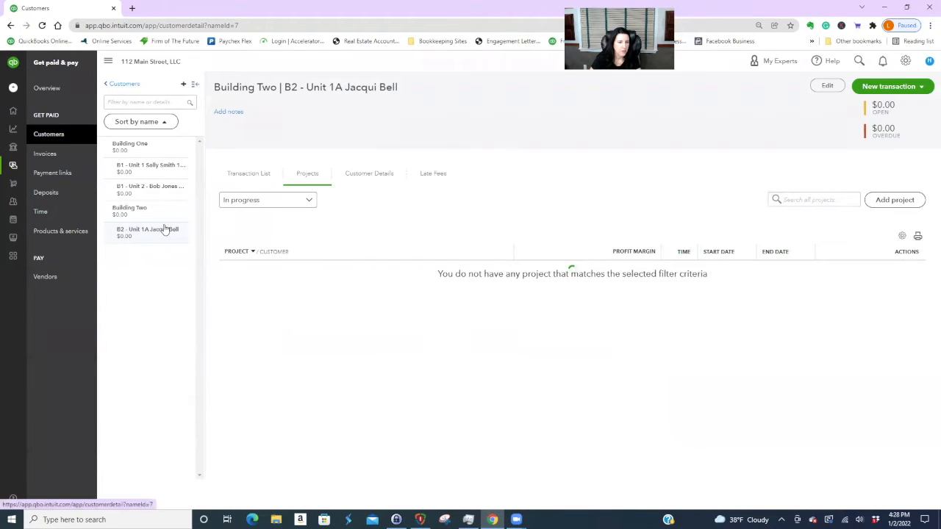
- Start a new customer with display name B2 - Unit 2A plus the tenant's name
left_click(134, 86)
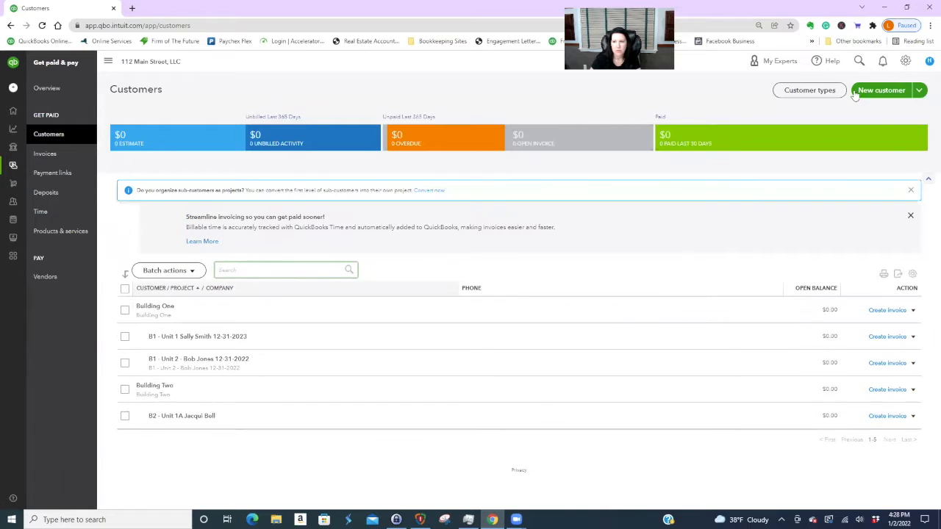
left_click(879, 90)
left_click(325, 245)
type("B2 - Unit 2")
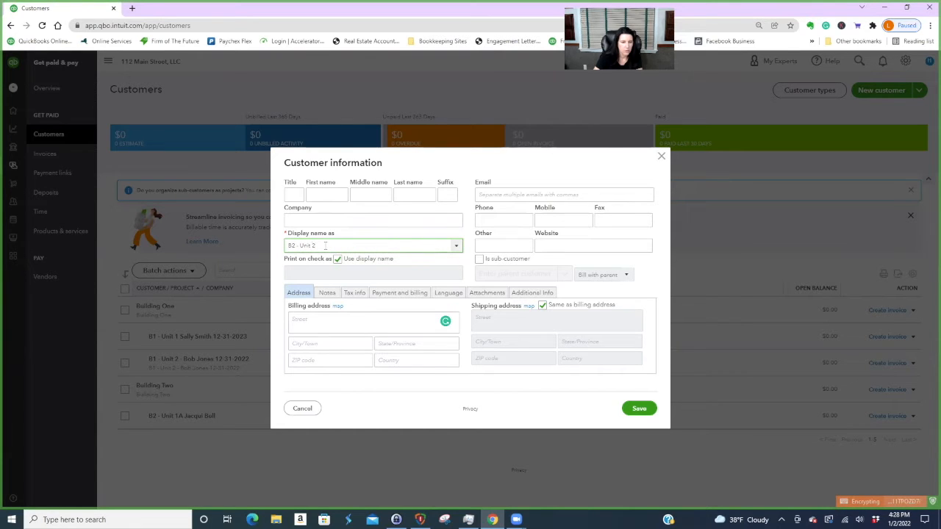
type("A")
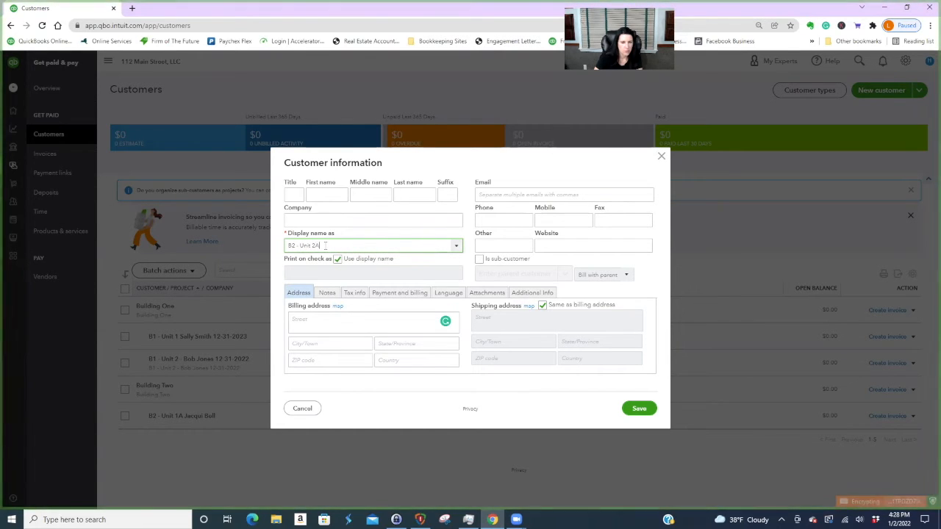
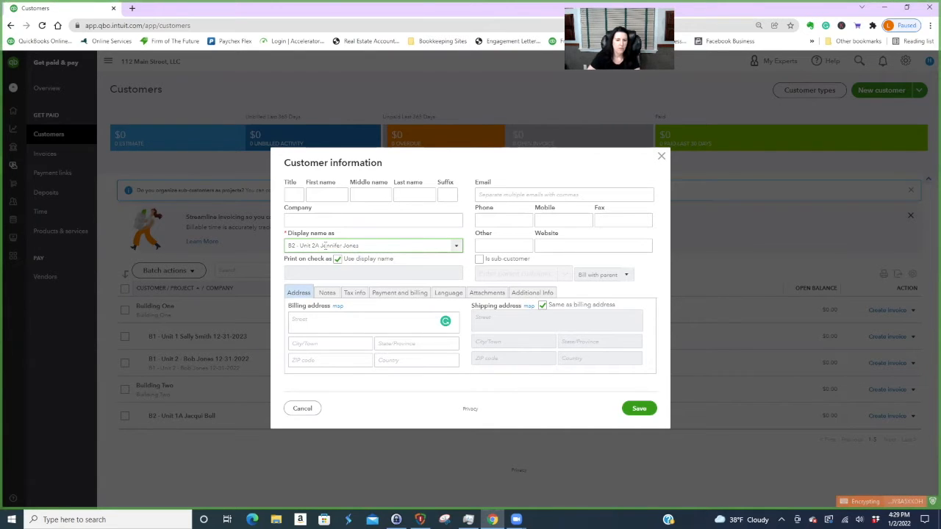
- Make it a directly billed Building Two sub-customer, save, and return to Customers
left_click(479, 258)
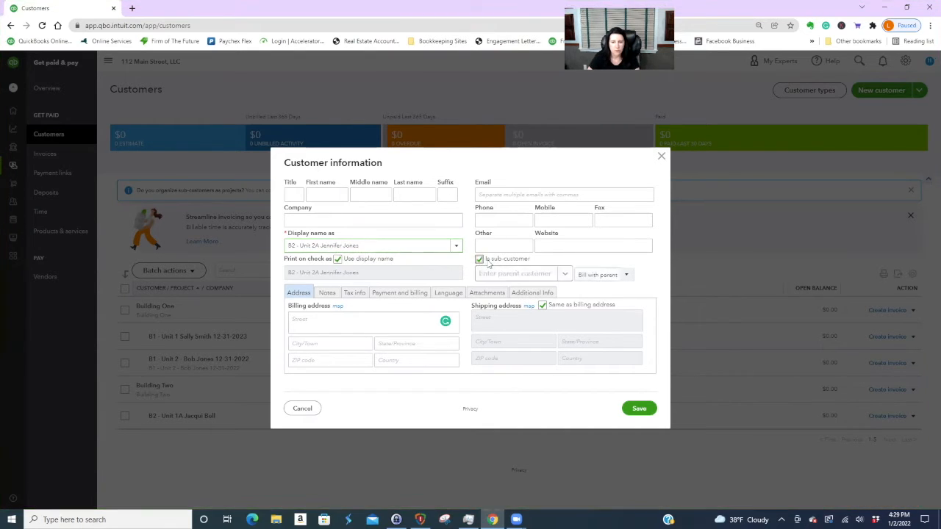
left_click(565, 275)
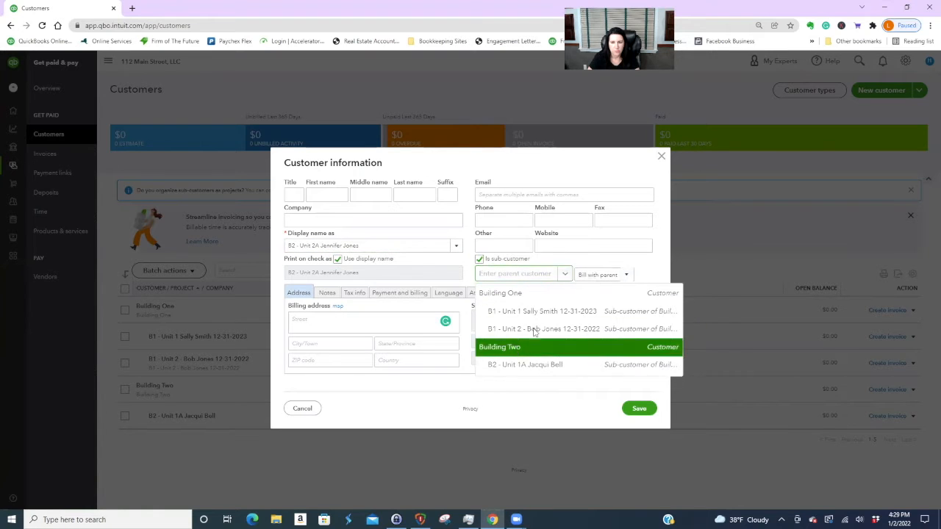
left_click(491, 347)
left_click(621, 279)
left_click(604, 300)
left_click(641, 410)
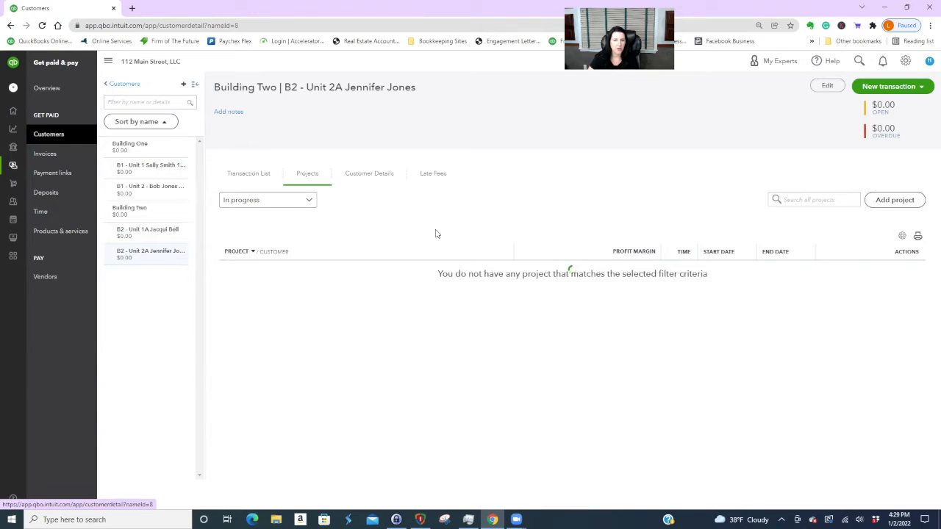
left_click(123, 84)
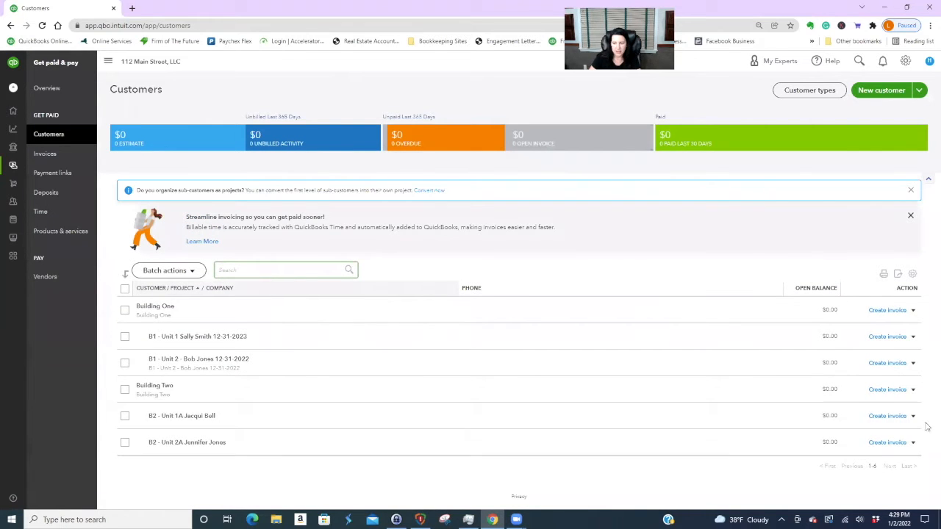
- Append lease-end date 4-30-2022 to the Unit 1A tenant's display name and save
left_click(191, 417)
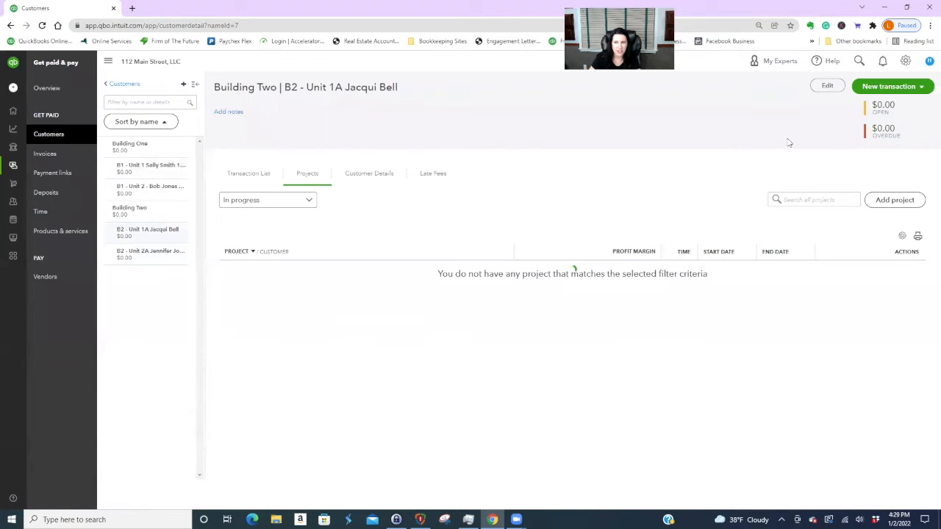
left_click(828, 86)
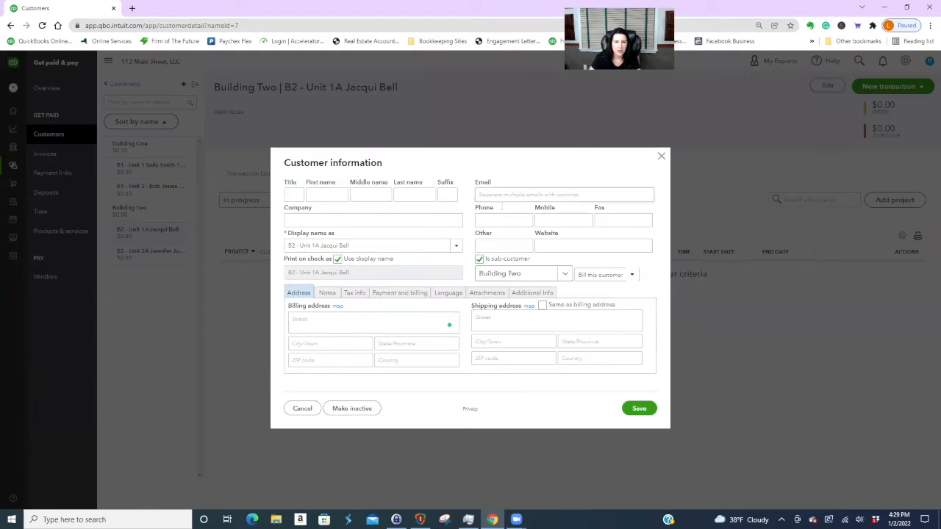
left_click(369, 246)
left_click(369, 247)
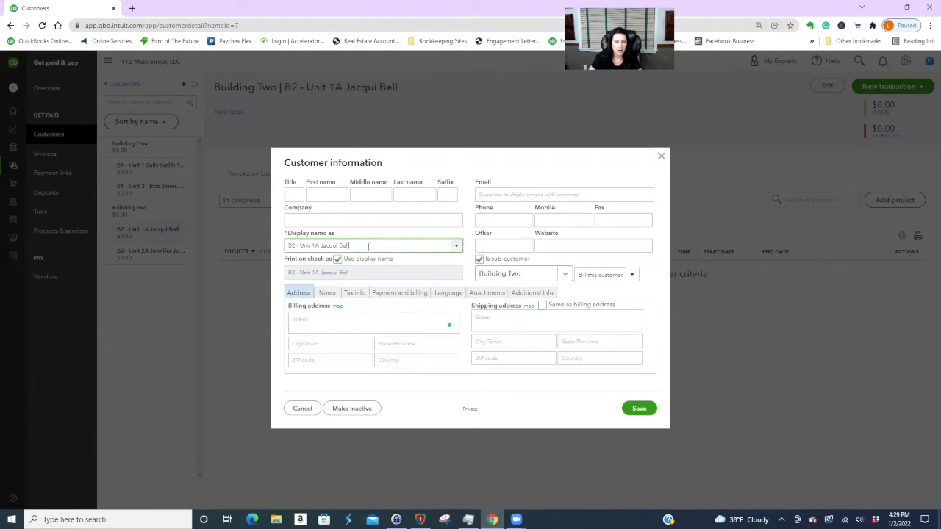
type("4")
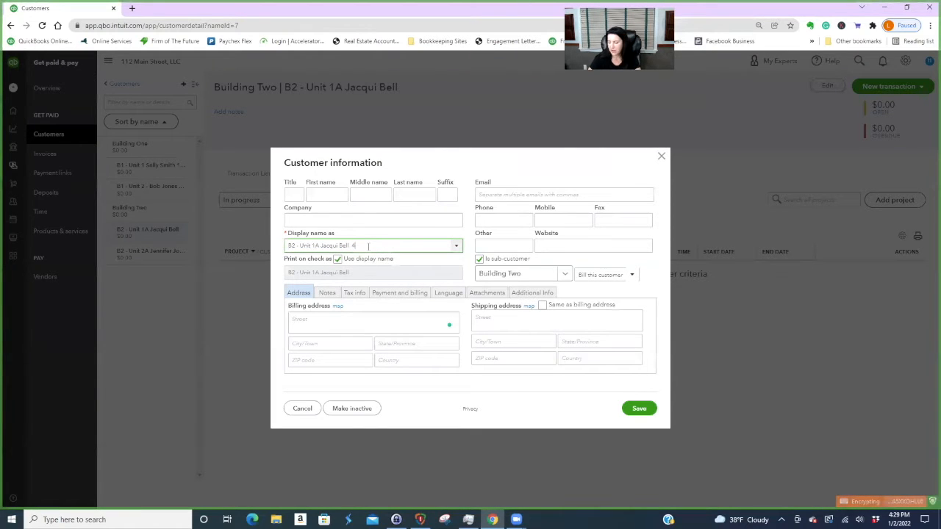
type("-30-2022")
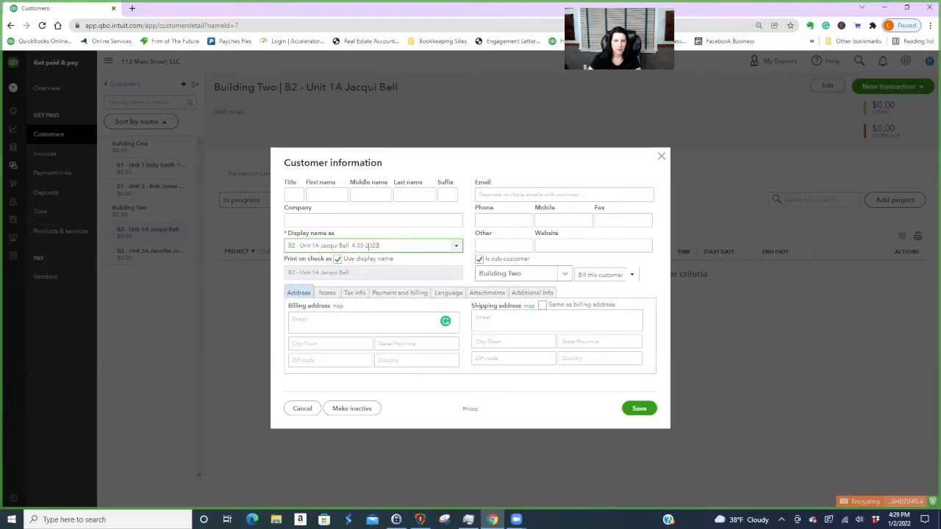
left_click(641, 410)
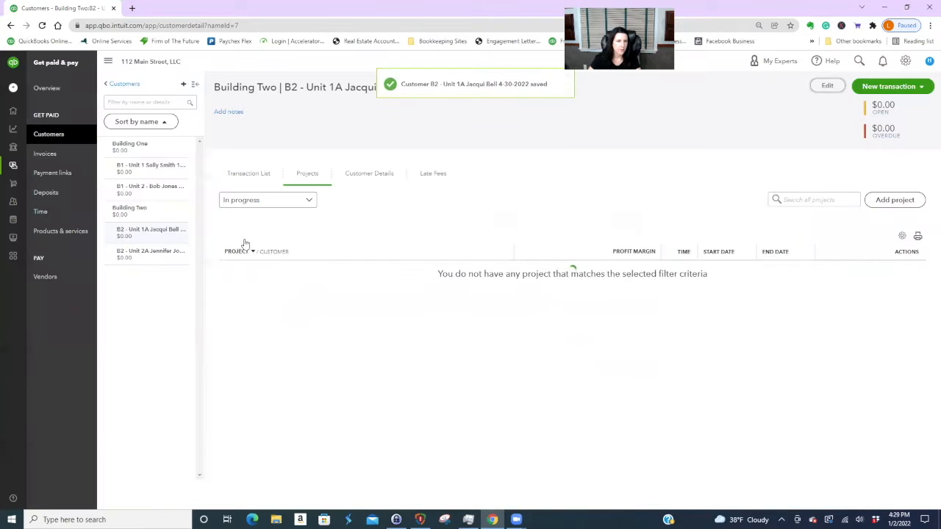
- Append lease-end date 11-30-22 to the Unit 2A tenant's name, save, and return to Customers
left_click(153, 255)
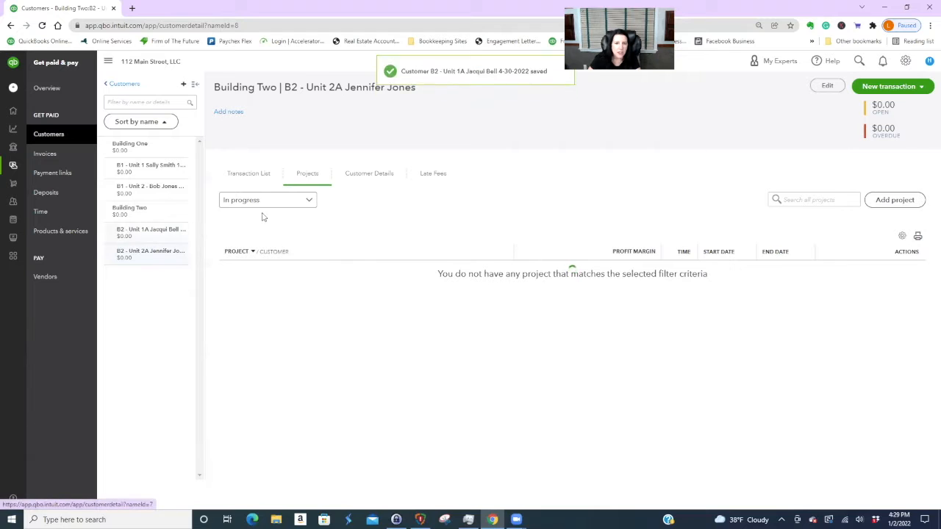
left_click(826, 86)
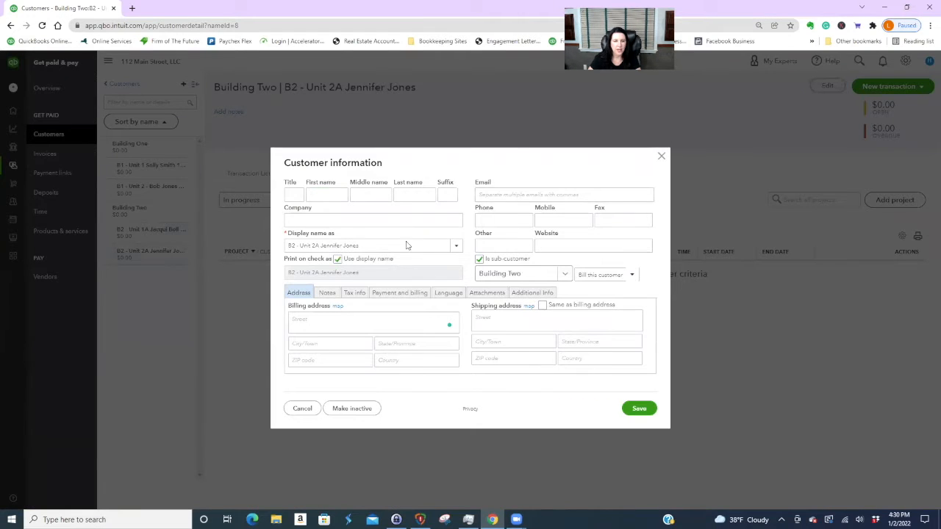
left_click(364, 244)
left_click(365, 244)
type("1")
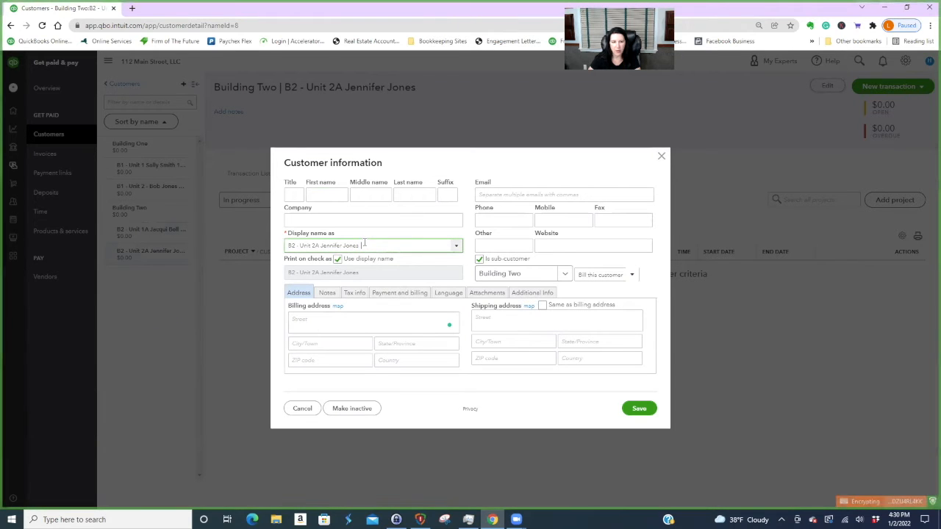
type("-30-22")
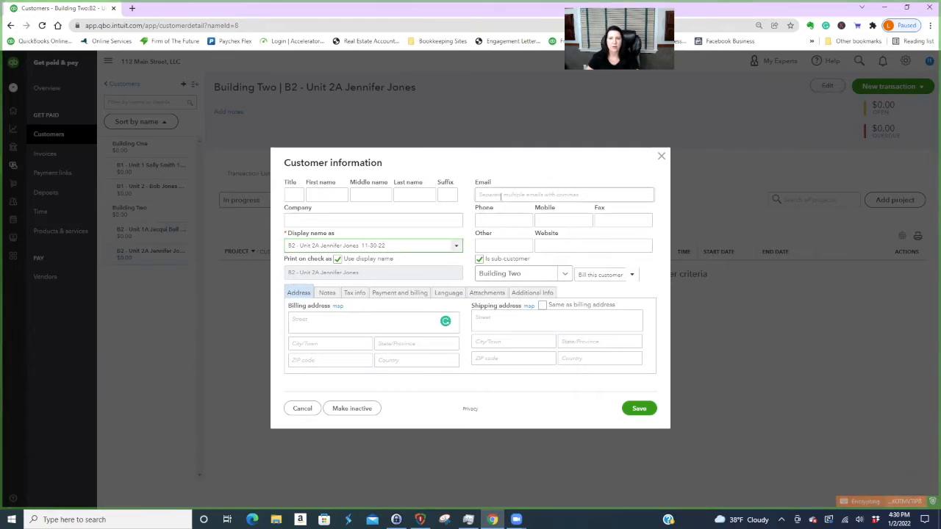
left_click(640, 409)
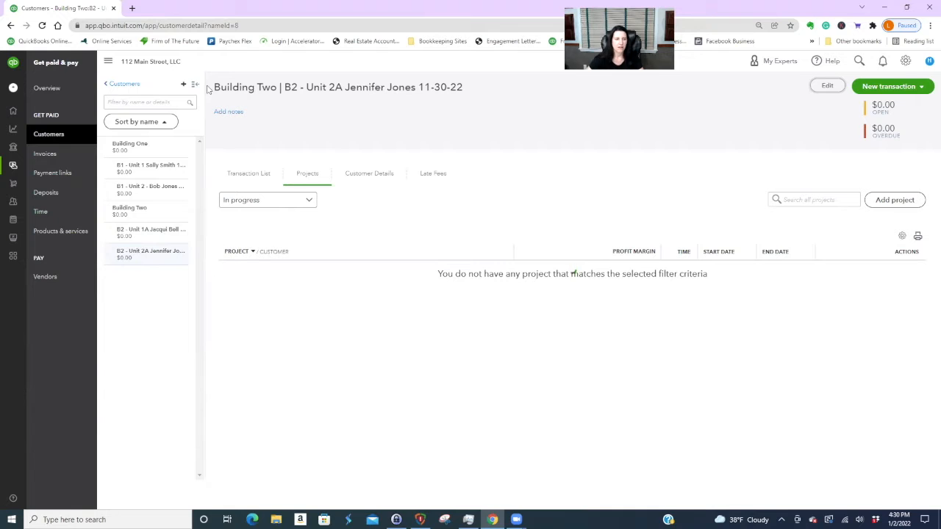
left_click(125, 83)
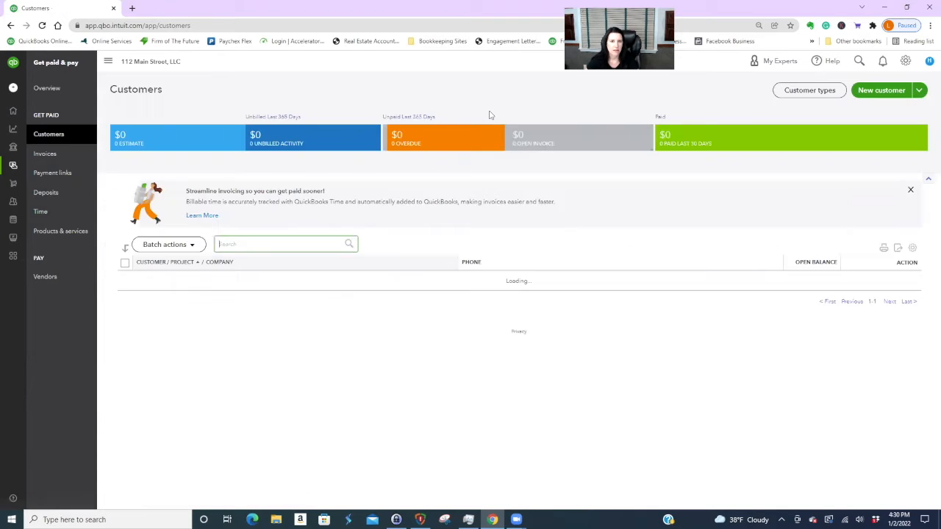
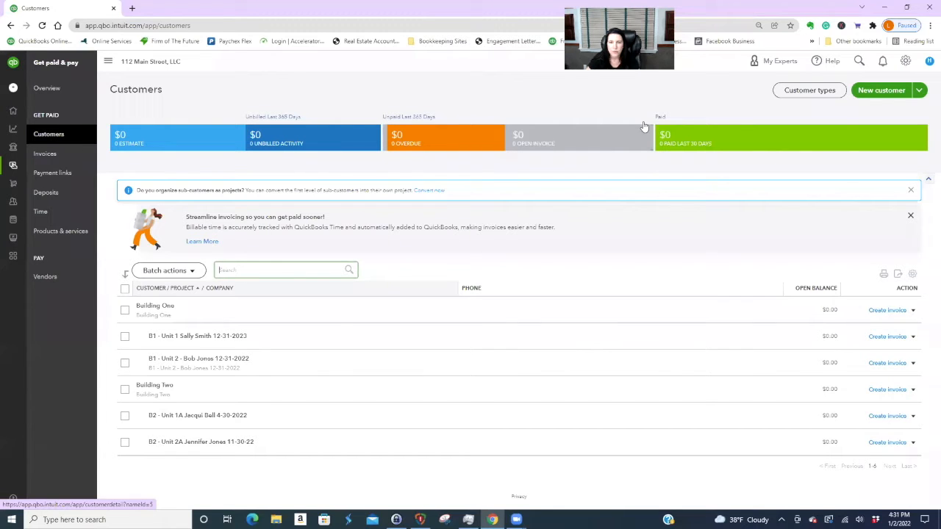
- Filter Customers to open invoices, then view the six-item Products and Services list
left_click(644, 128)
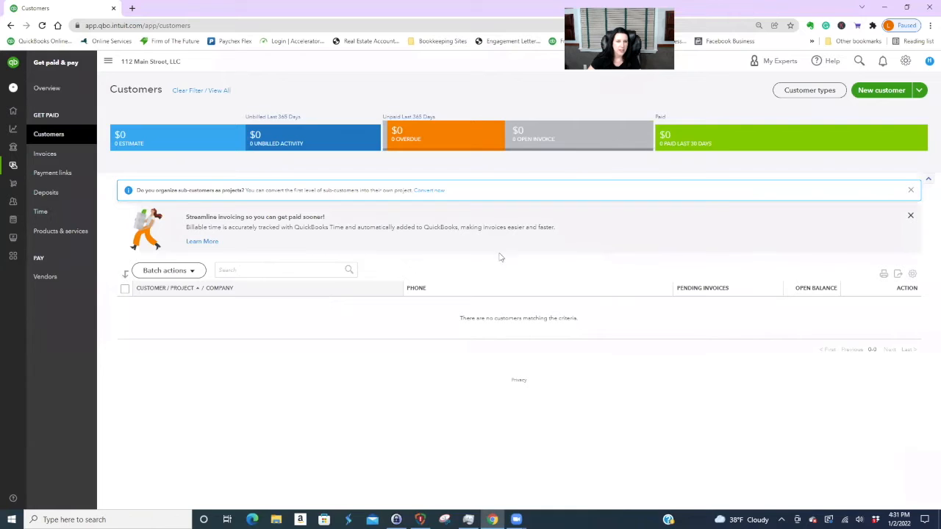
left_click(905, 61)
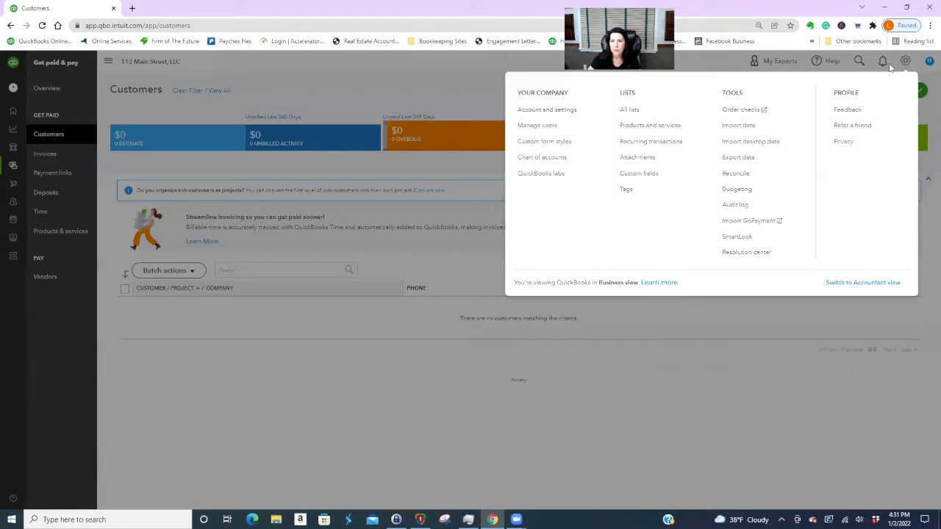
left_click(650, 125)
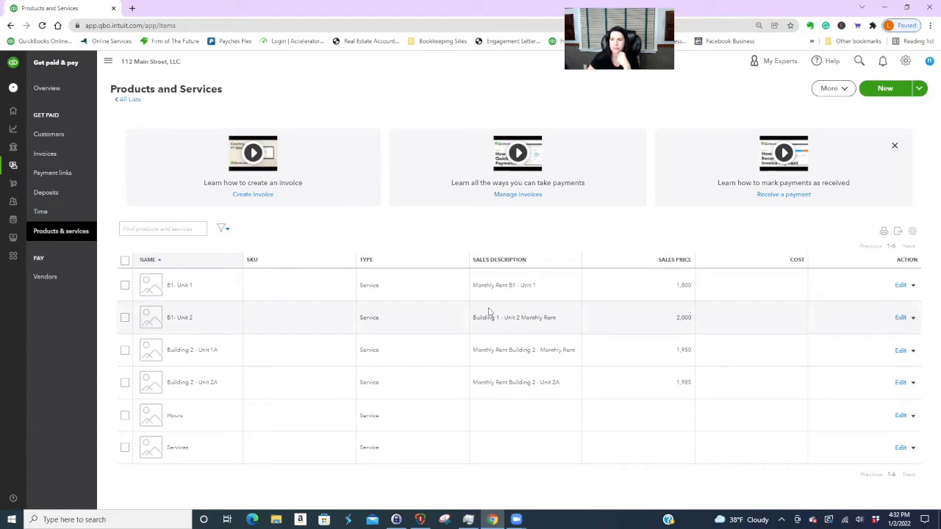
- Go back through All Lists to the empty Customers list
mouse_move(22, 153)
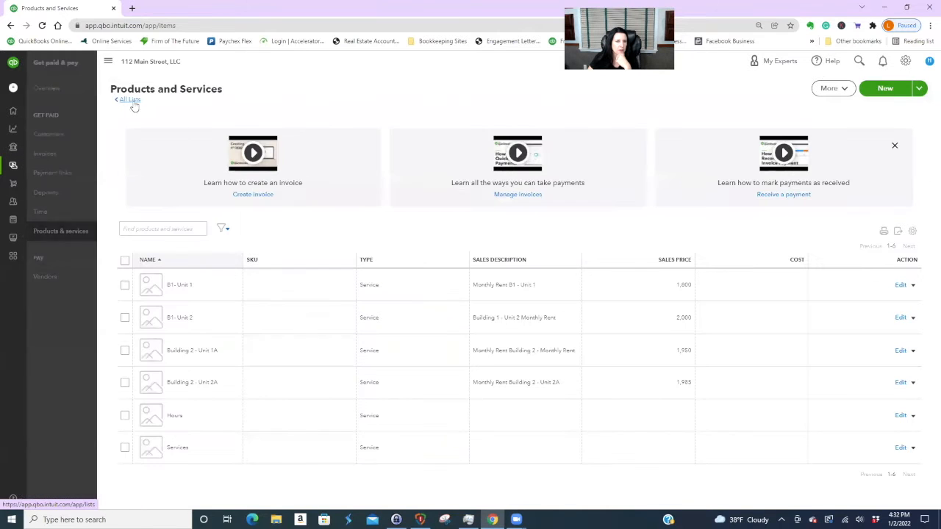
left_click(129, 100)
mouse_move(13, 171)
left_click(44, 167)
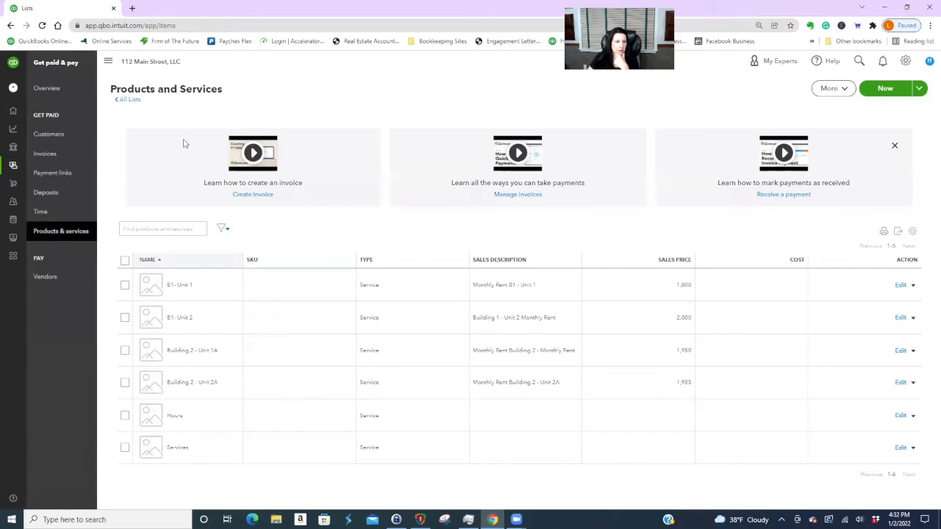
left_click(61, 133)
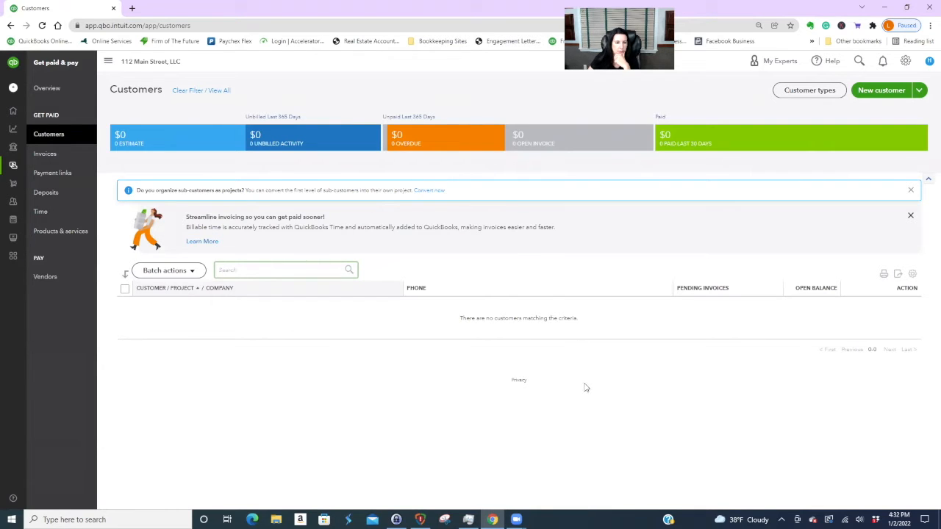
left_click(45, 139)
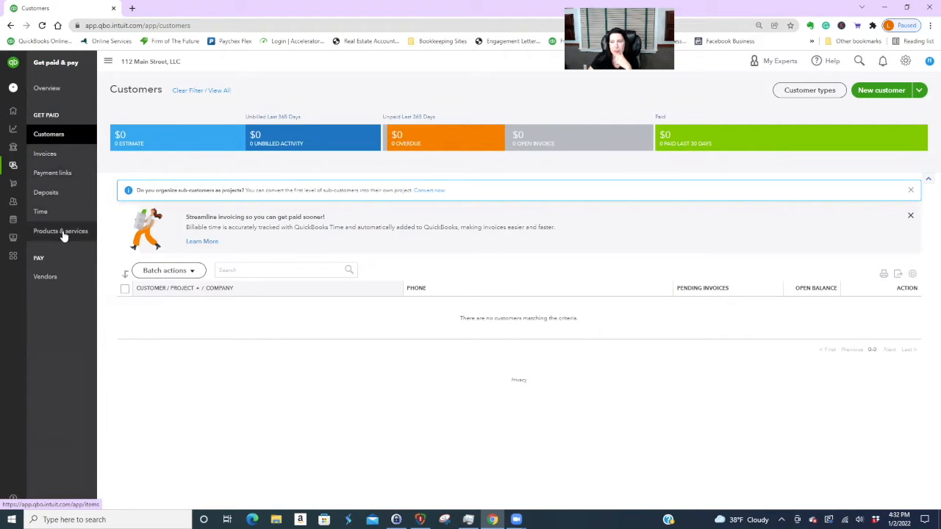
left_click(911, 215)
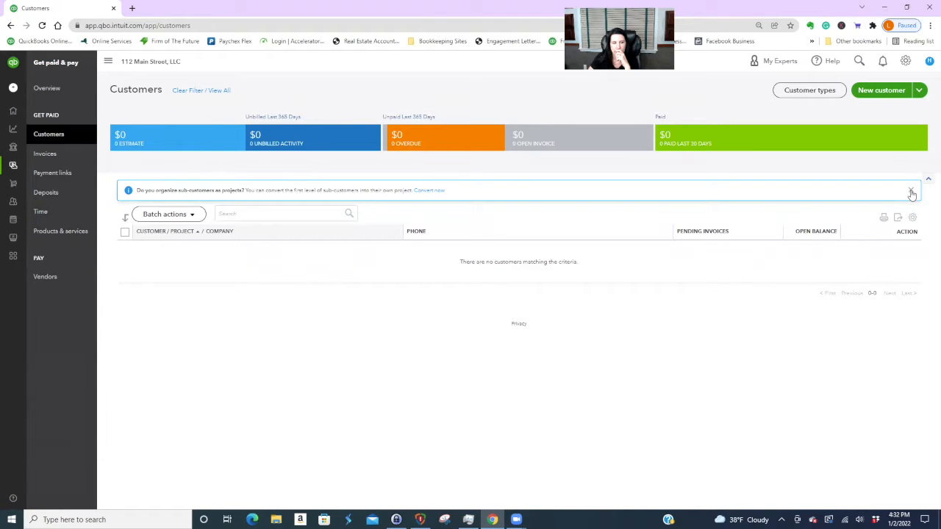
left_click(423, 190)
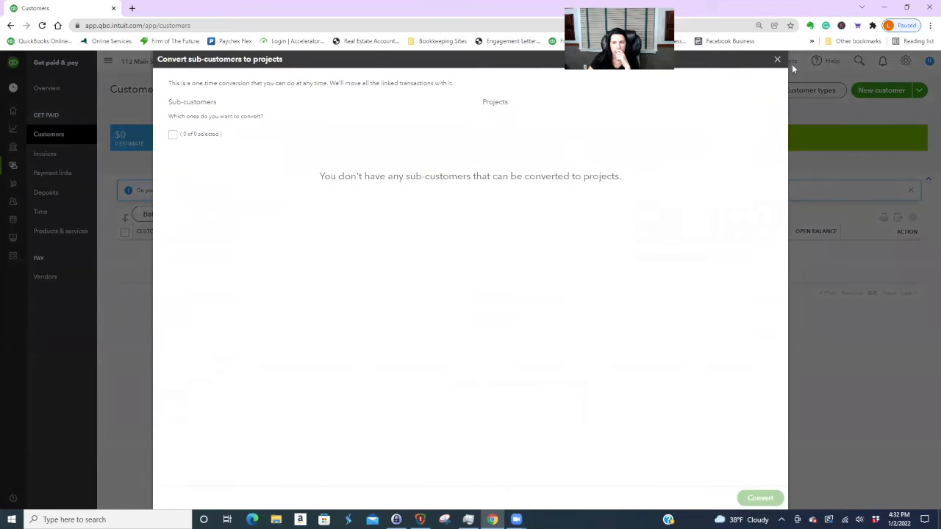
left_click(777, 59)
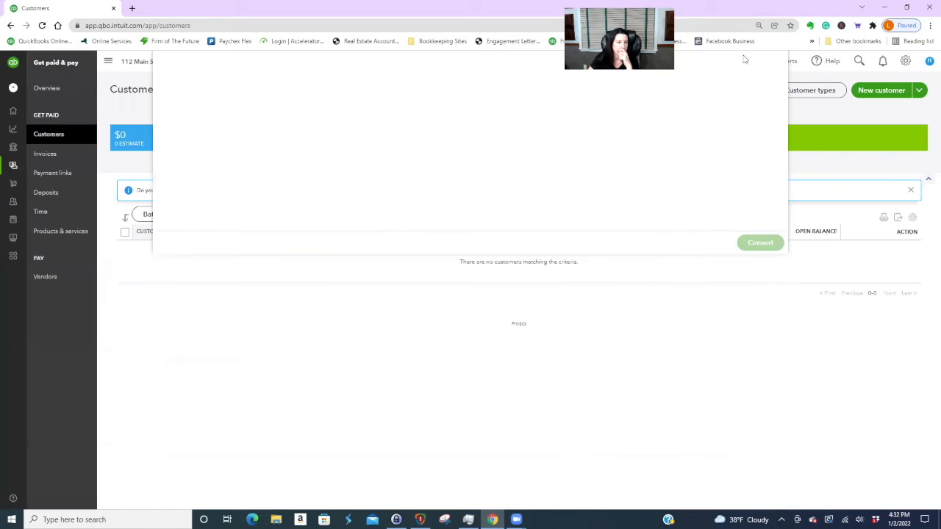
left_click(62, 155)
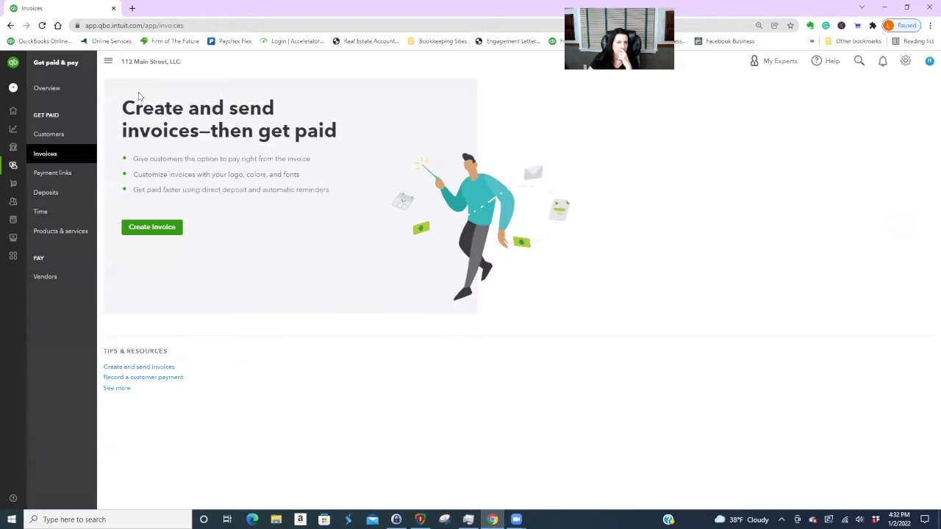
left_click(168, 227)
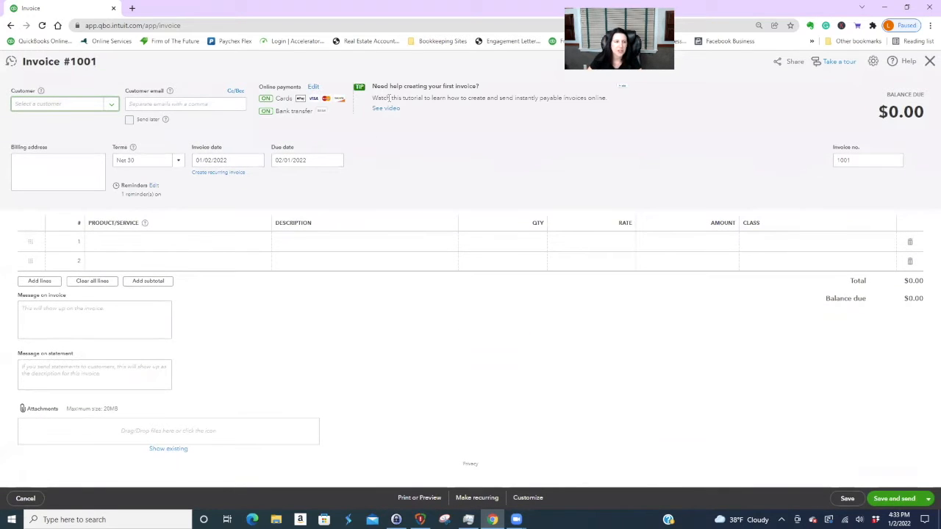
left_click(112, 106)
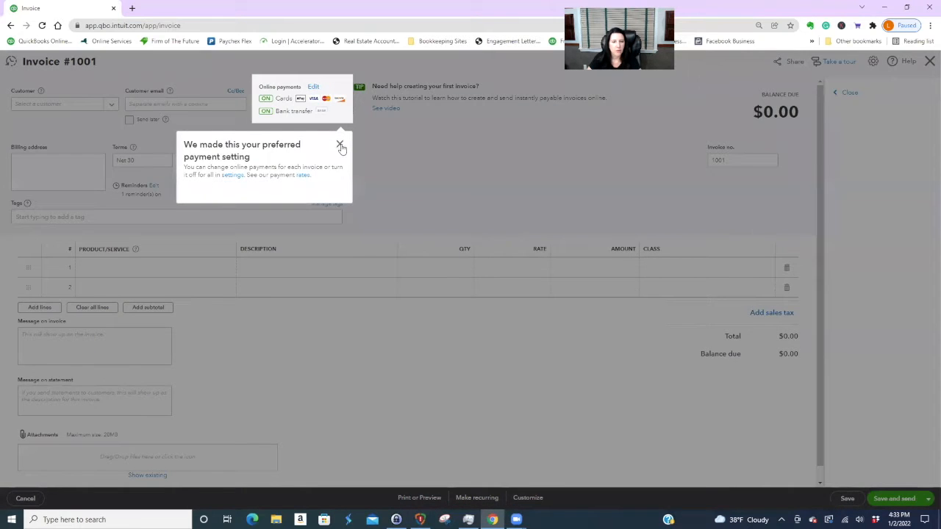
left_click(341, 145)
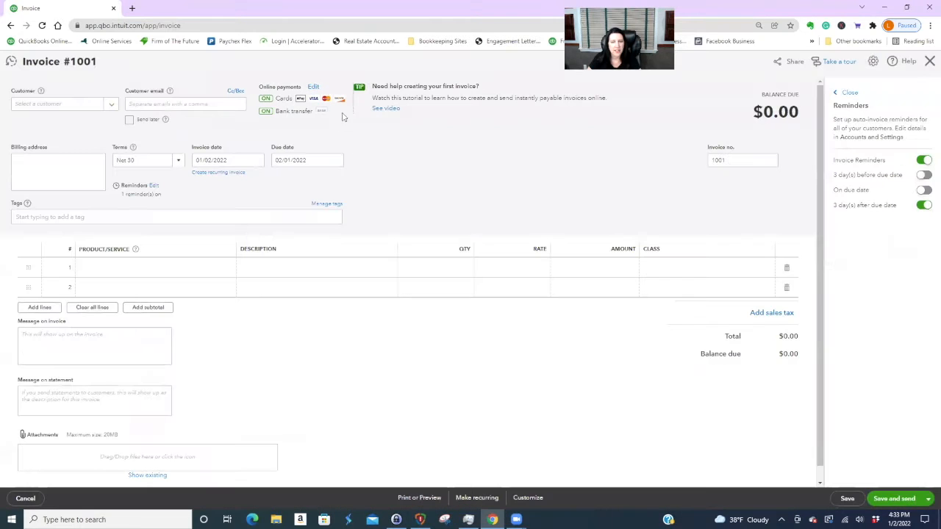
left_click(930, 61)
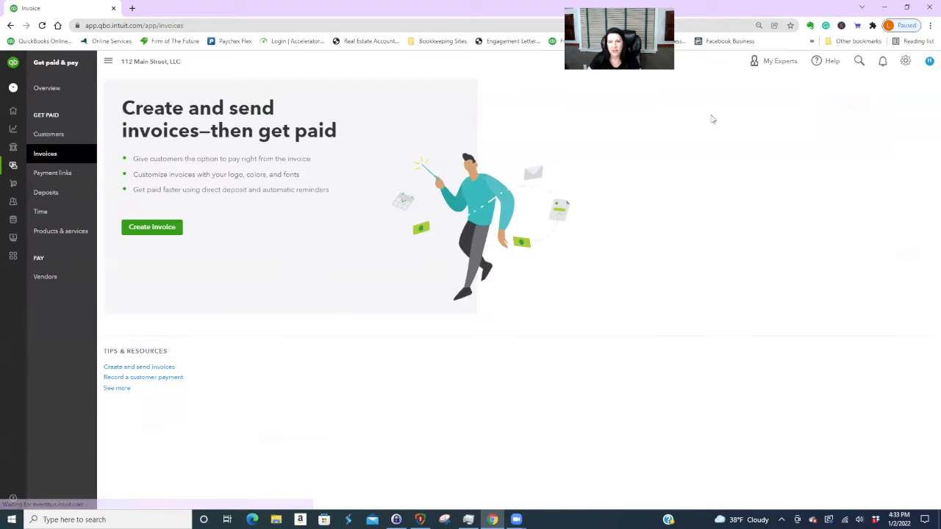
left_click(42, 134)
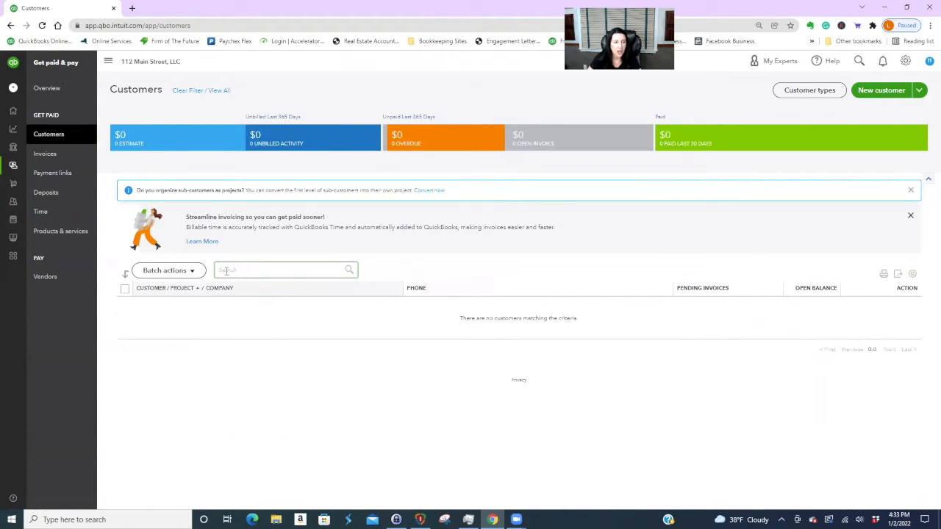
- Search customers for 'building' and open Building One with its Unit 1 and Unit 2 projects
type("building")
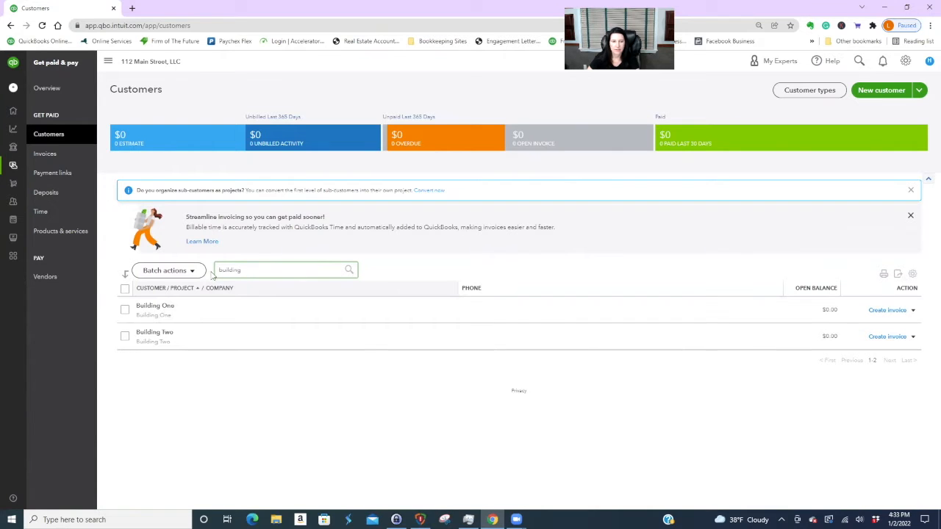
left_click_drag(217, 270, 299, 269)
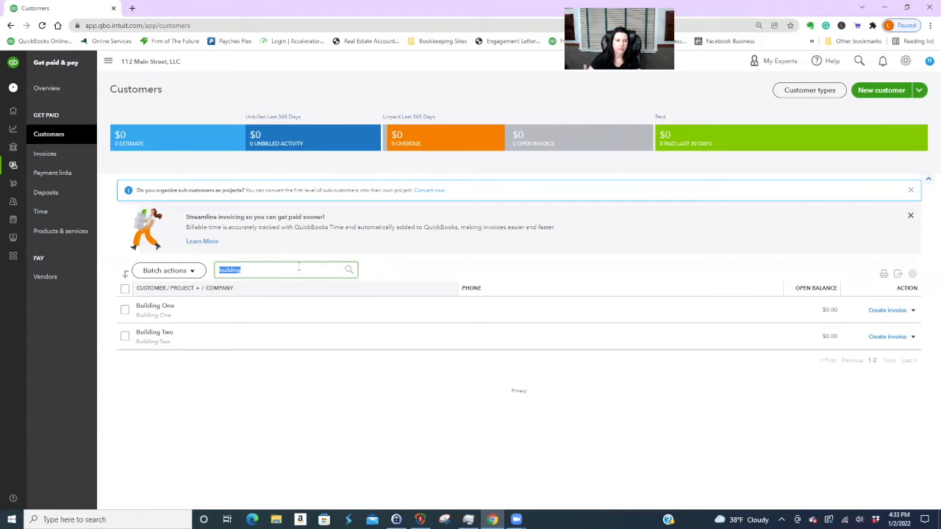
left_click(155, 306)
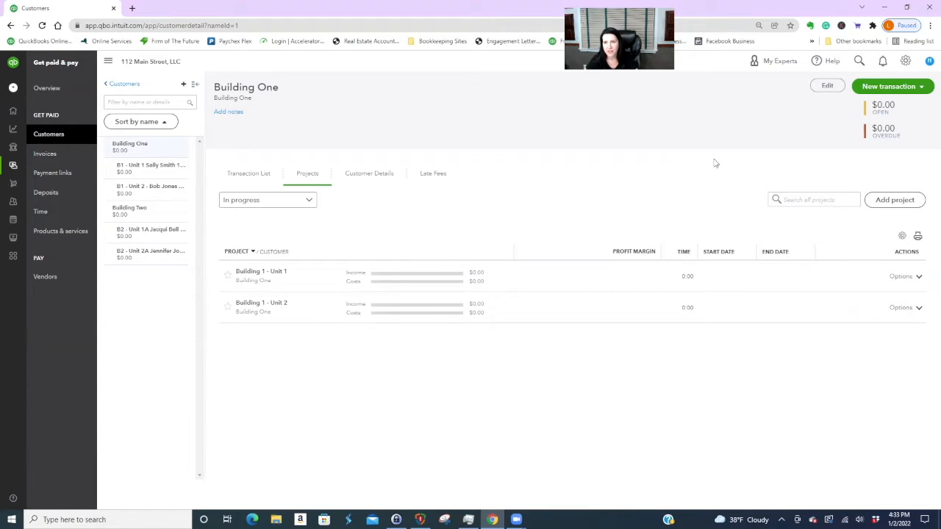
- Bookmark the Building One customer page as 'QBO Customers'
left_click(791, 26)
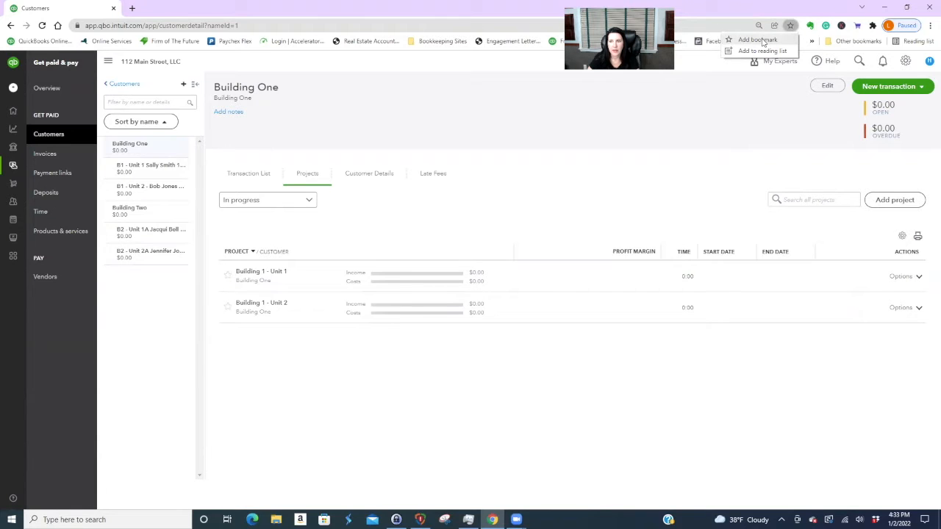
left_click(757, 37)
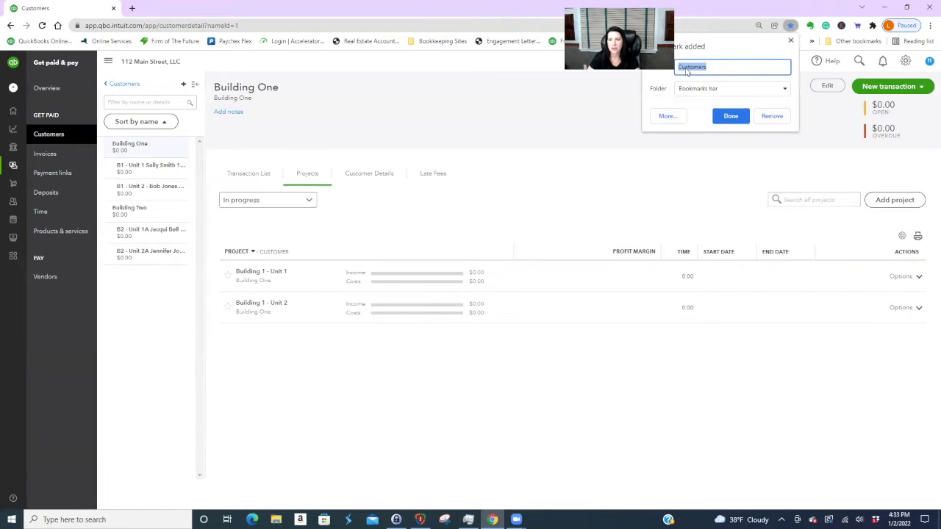
type("QBO")
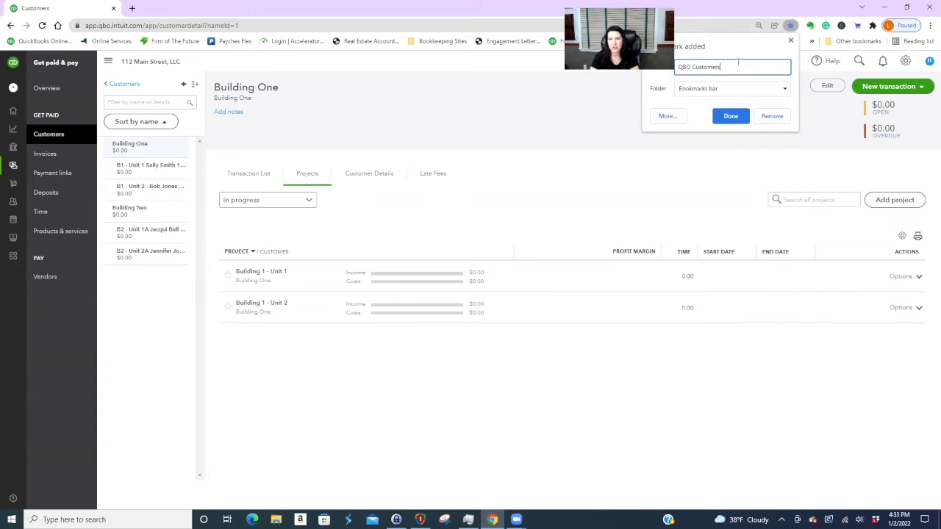
left_click(735, 114)
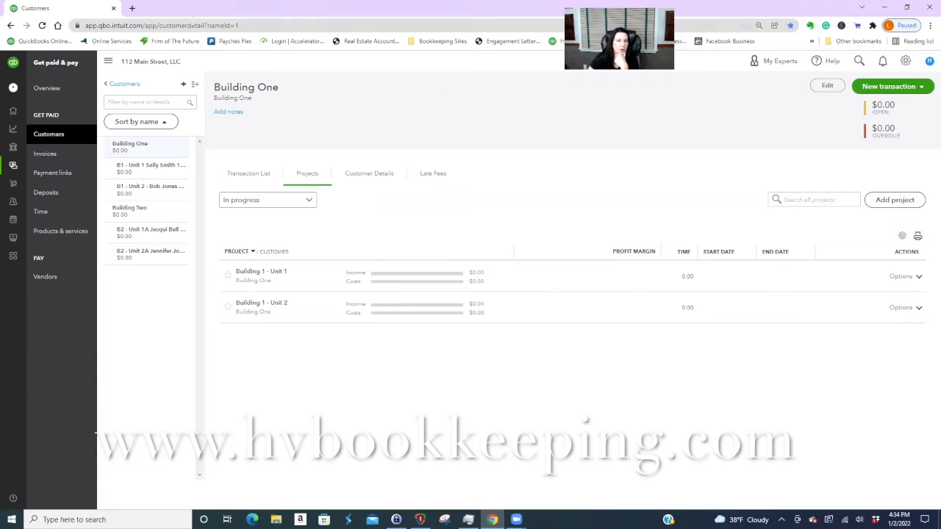
- Load the copied customer page address in a second browser tab
left_click(250, 25)
key("ctrl+c")
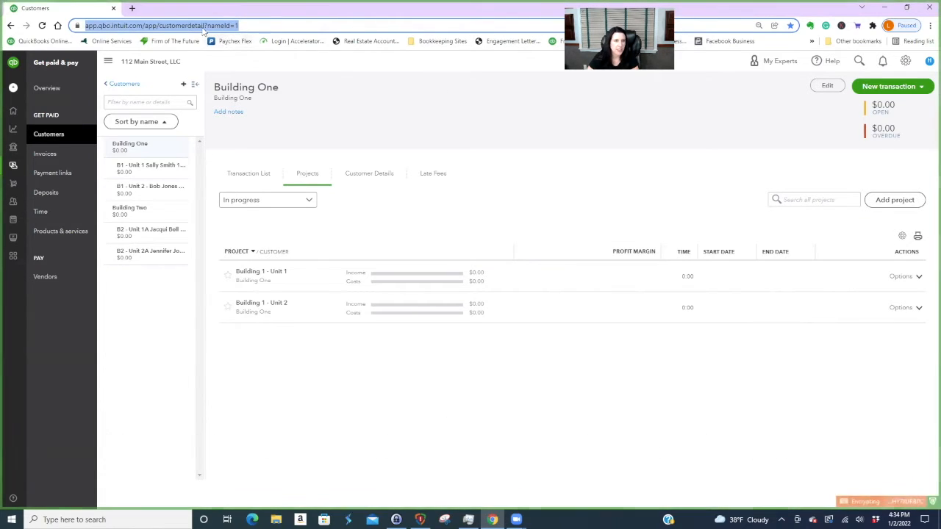
left_click(131, 8)
key("ctrl+v")
key("Return")
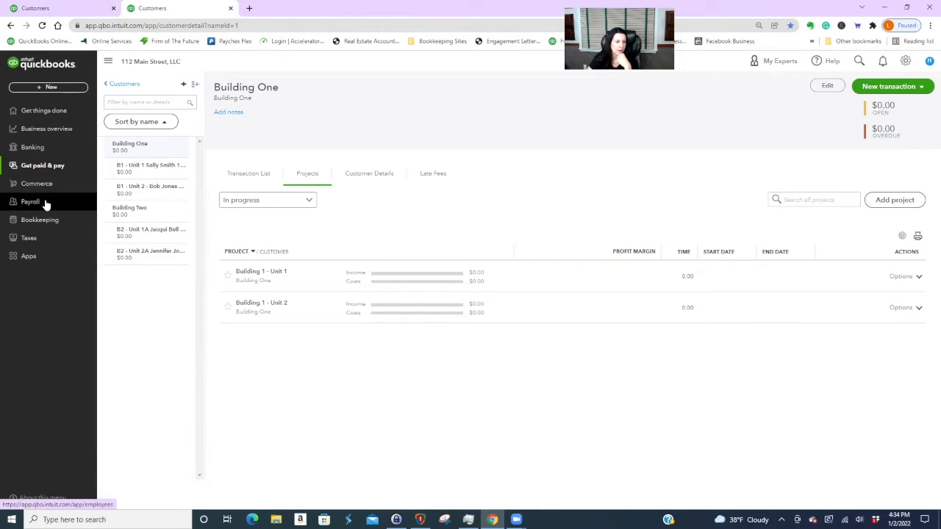
- Bookmark the Chart of Accounts there as 'QBO Chart of Accounts', then return to the first tab
left_click(49, 222)
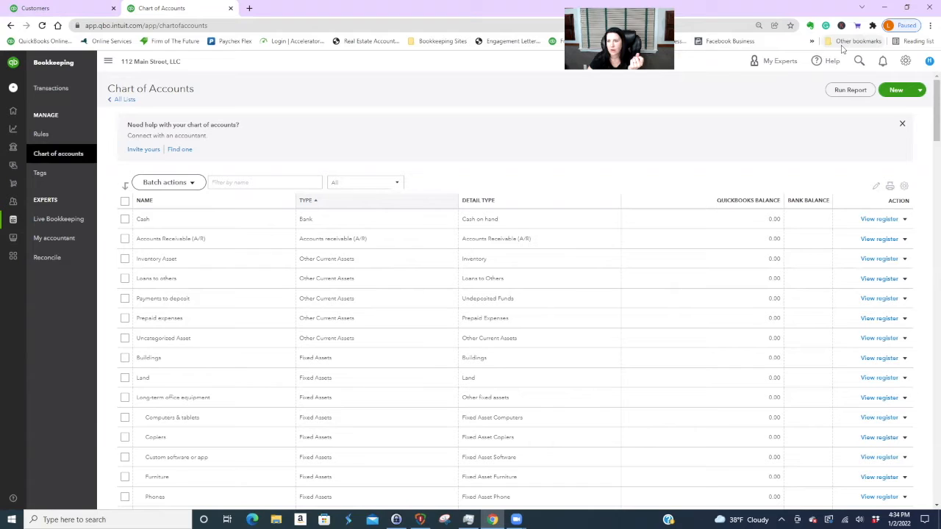
left_click(791, 26)
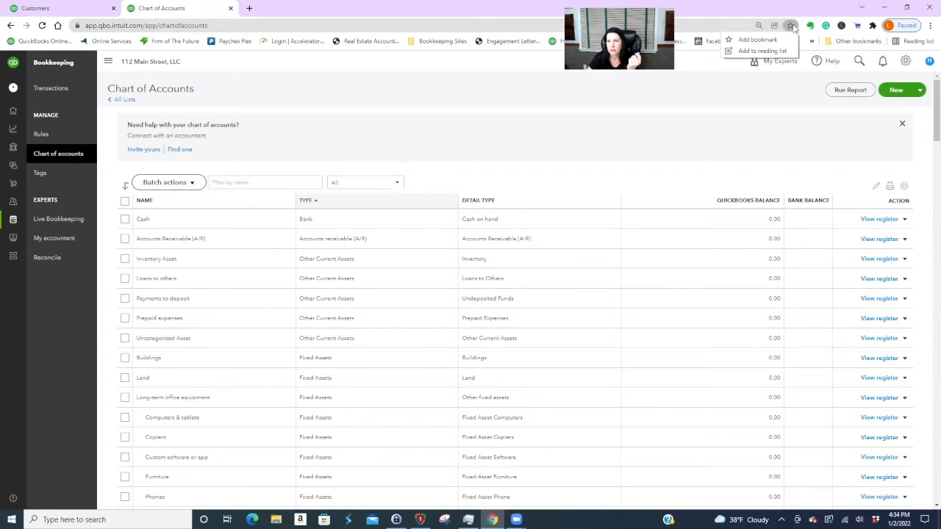
left_click(774, 41)
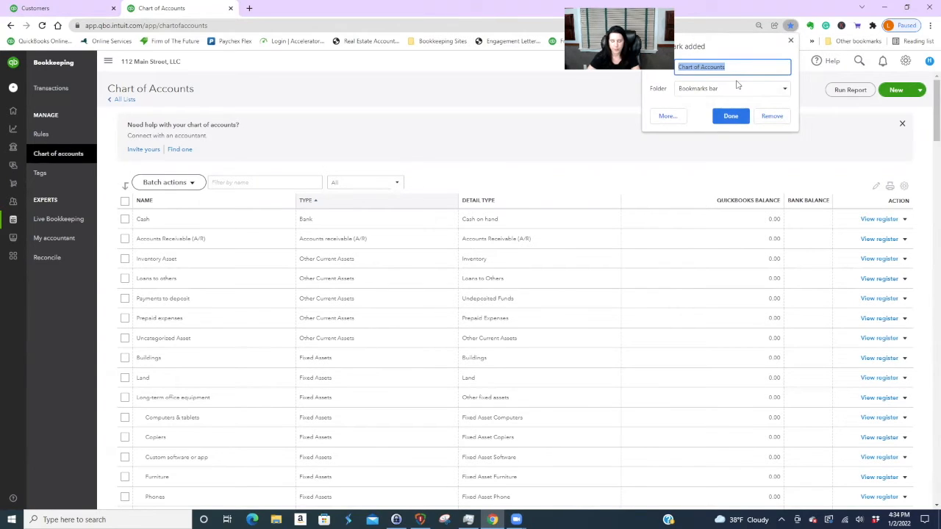
left_click(688, 67)
double_click(687, 68)
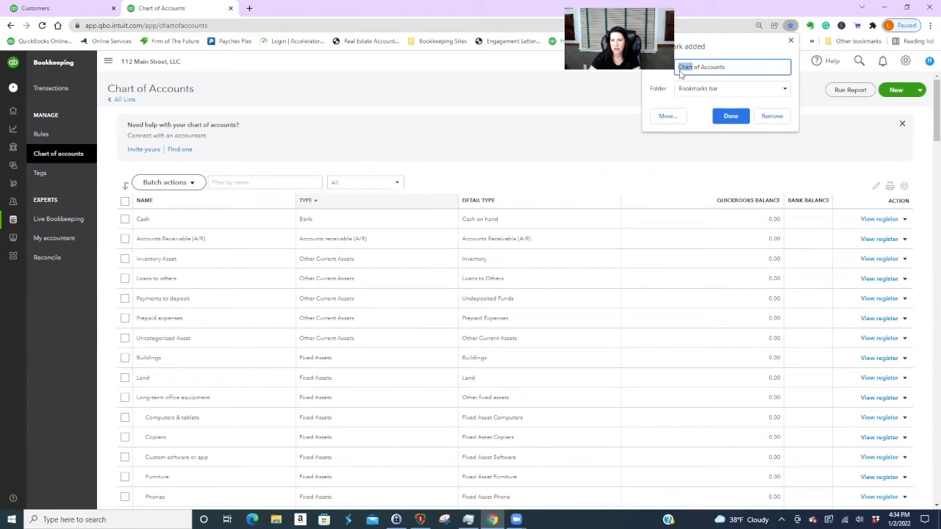
key("Left")
type("QBO")
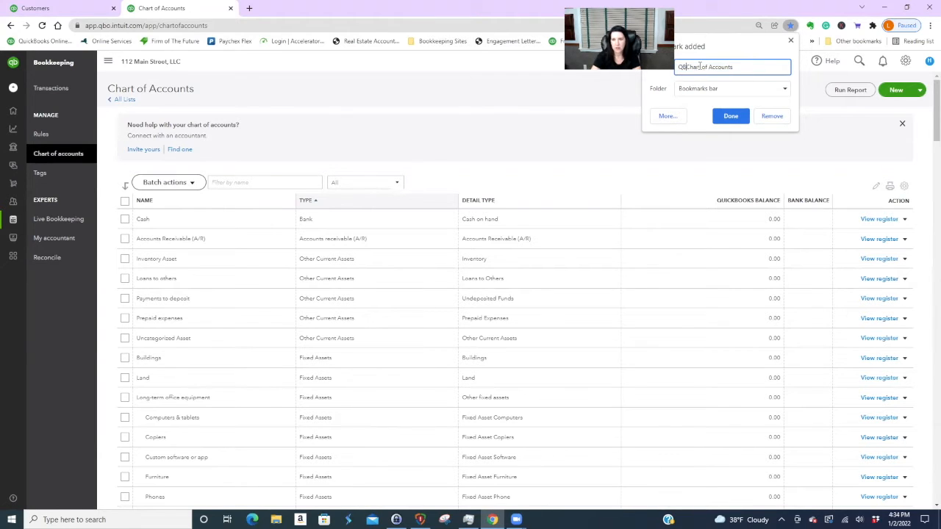
left_click(730, 116)
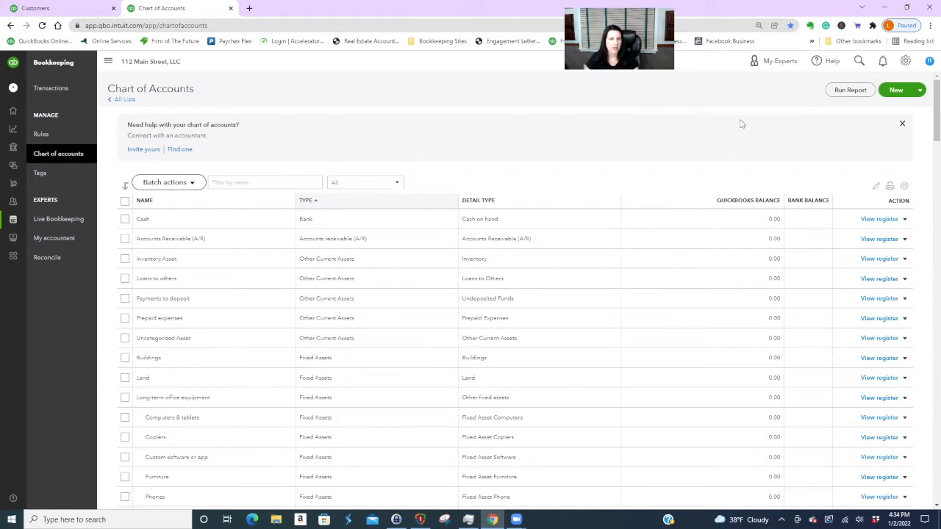
left_click(59, 10)
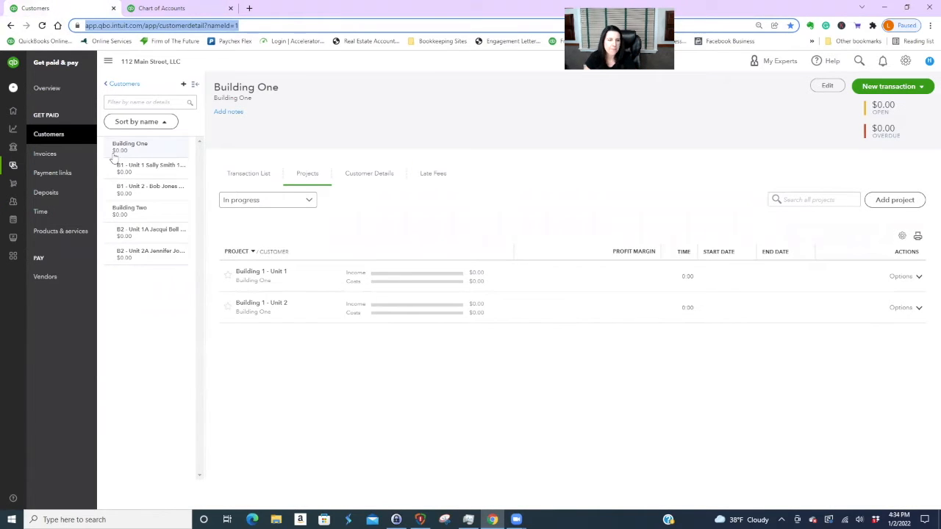
- Start invoice #1001 for B1 - Unit 1, Net 30 due 02/01/2022, and begin its first line
left_click(137, 166)
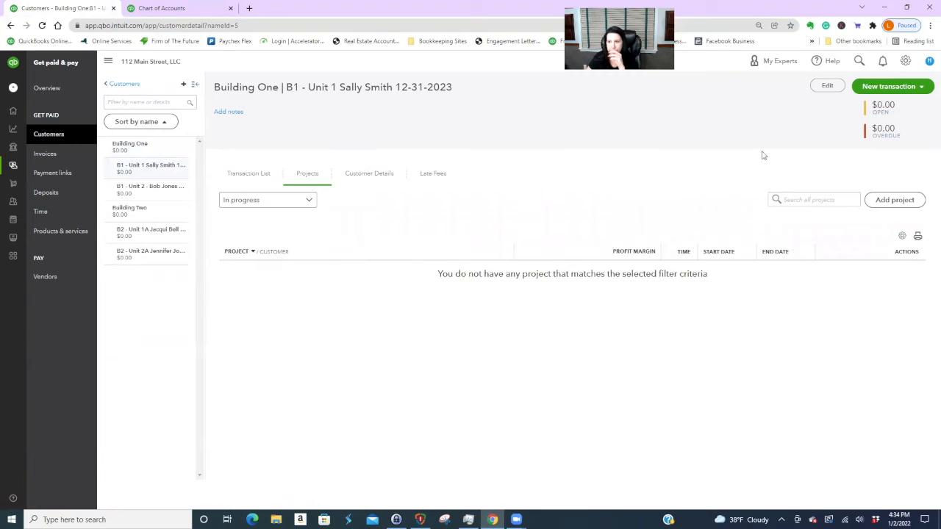
left_click(900, 89)
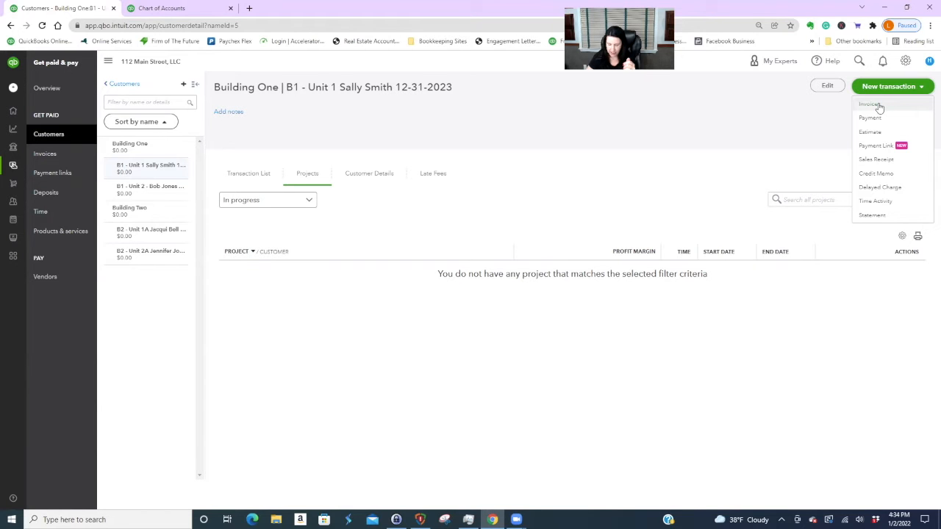
left_click(878, 105)
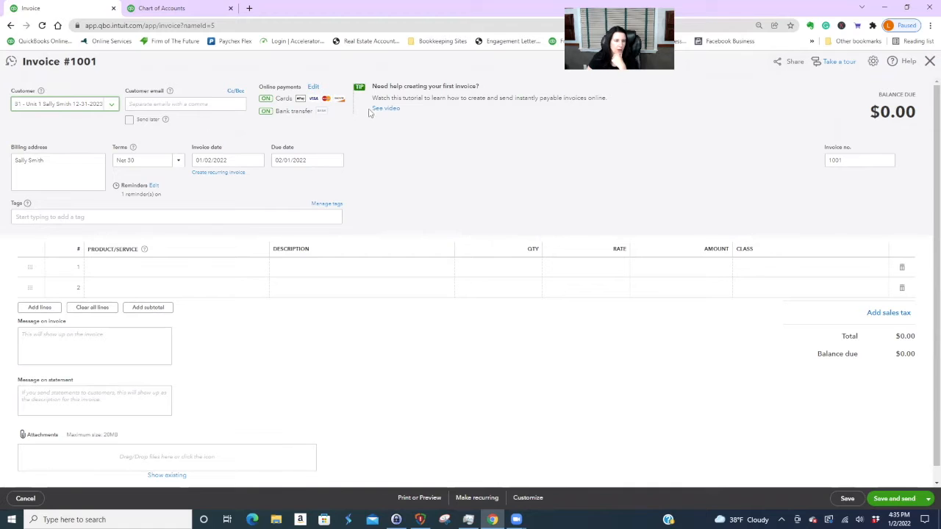
left_click(136, 104)
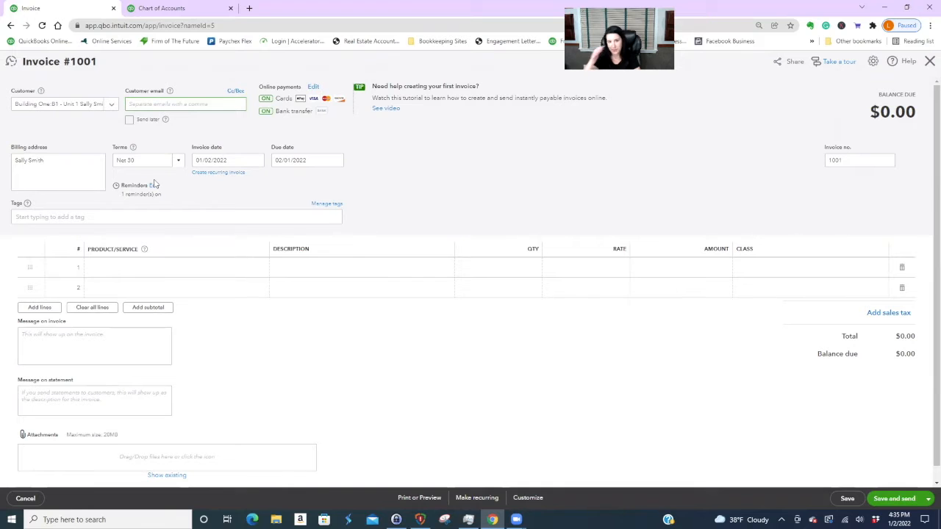
left_click(158, 270)
- Bill the B1 - Unit 1 rent item at $1,800 and create the class 'Building 1'
left_click(260, 269)
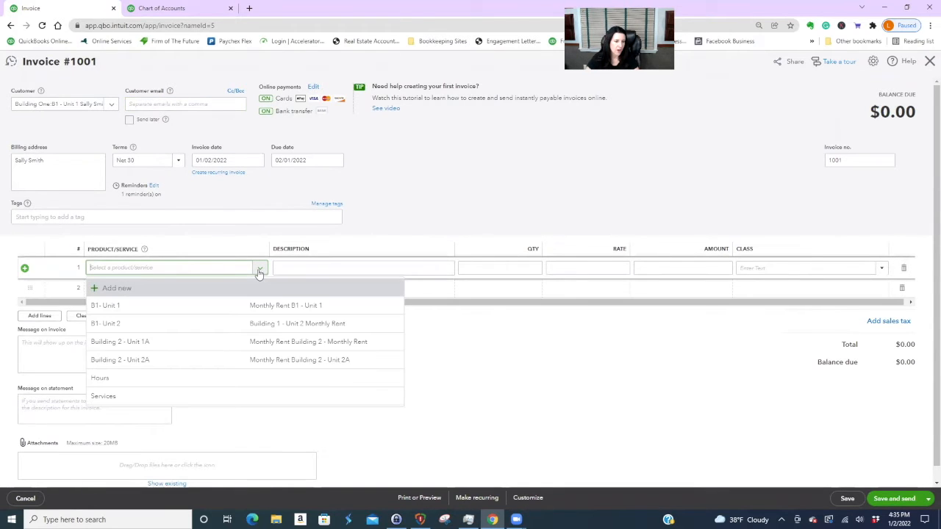
left_click(124, 308)
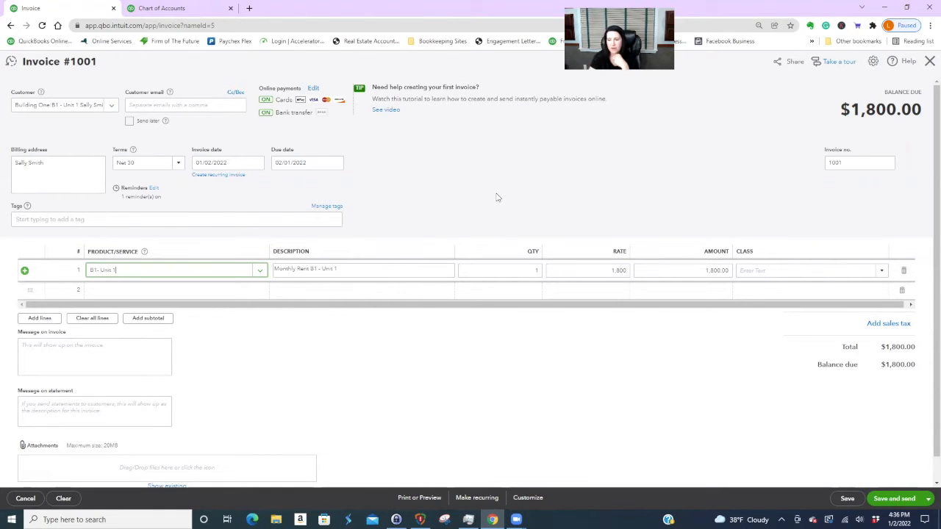
left_click(882, 272)
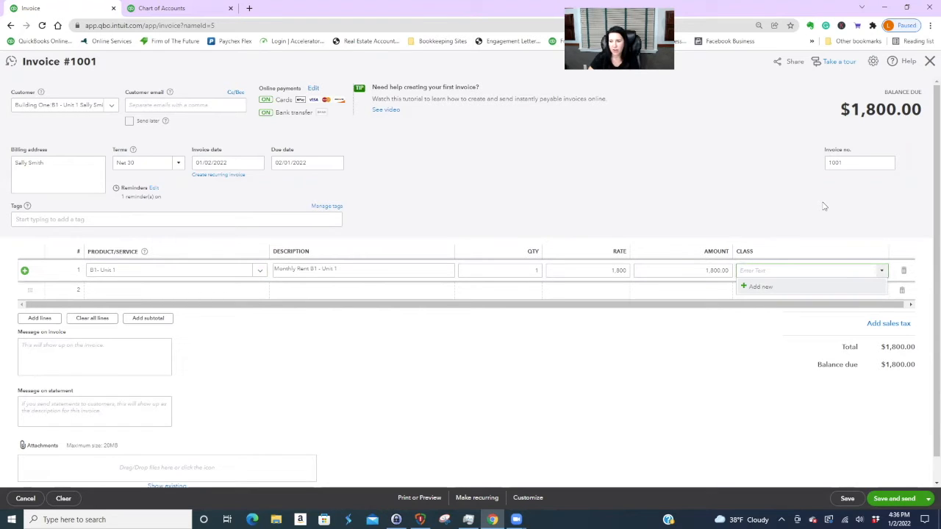
left_click(762, 287)
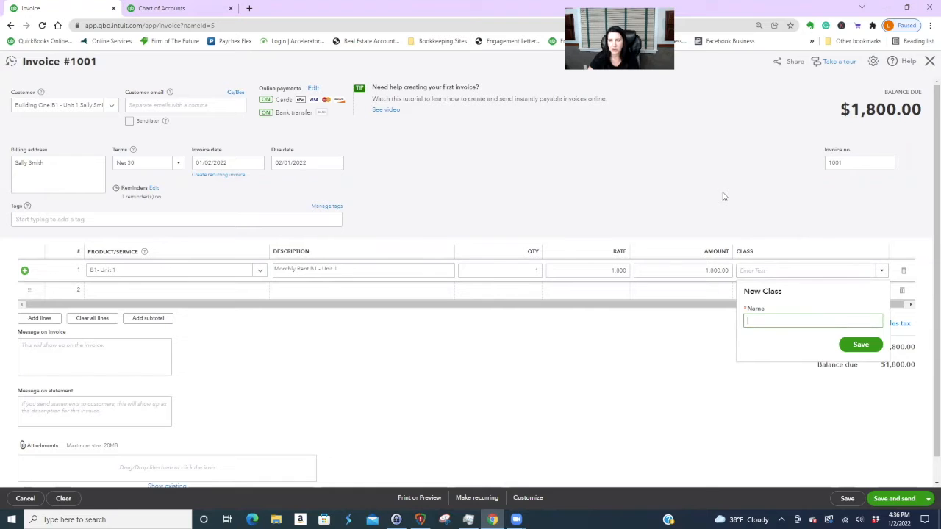
type("Building")
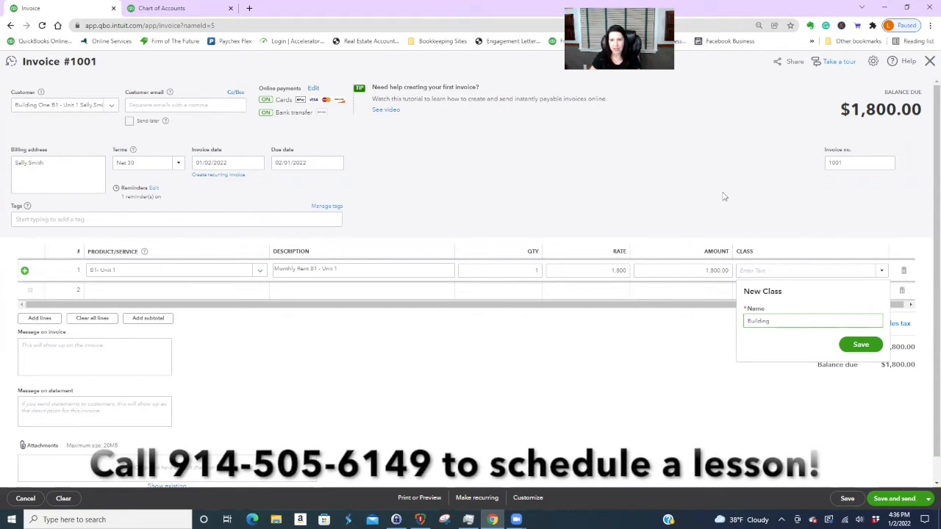
type("1")
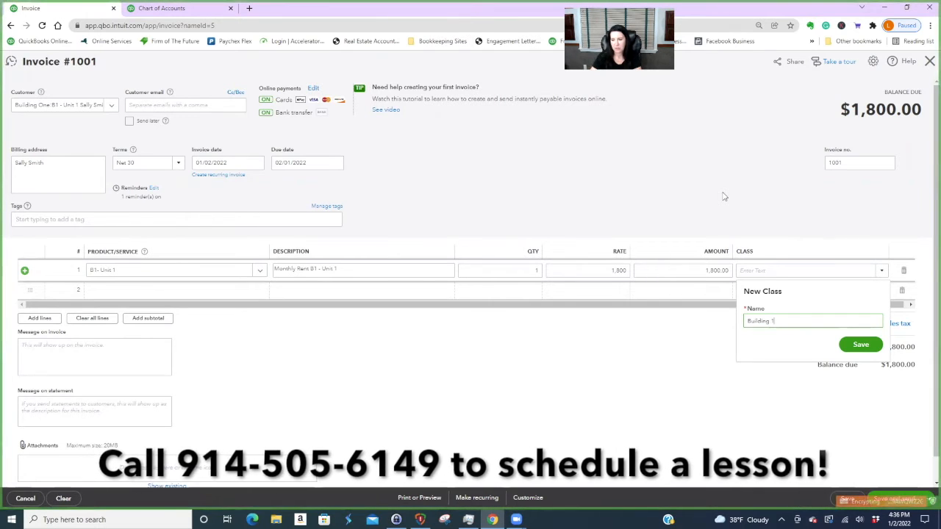
left_click(861, 345)
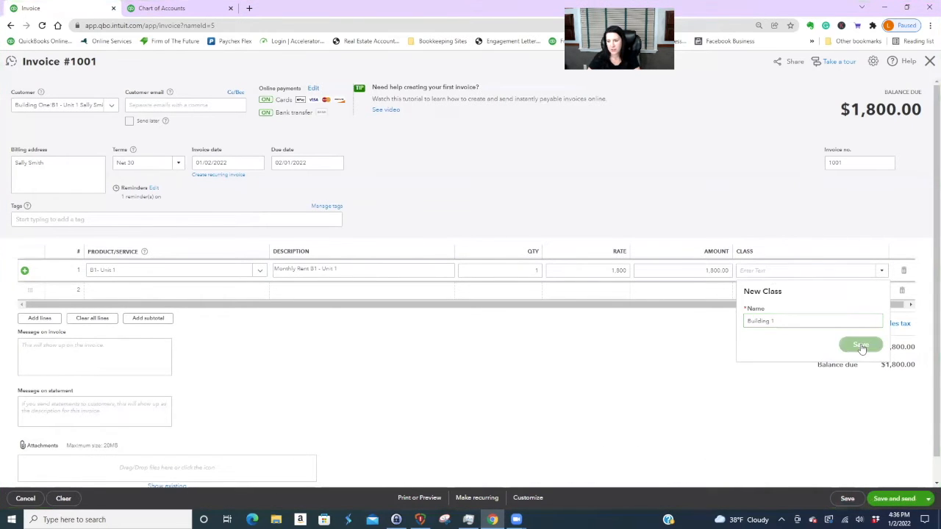
- Create a second class named 'Building', then cancel the invoice
left_click(880, 272)
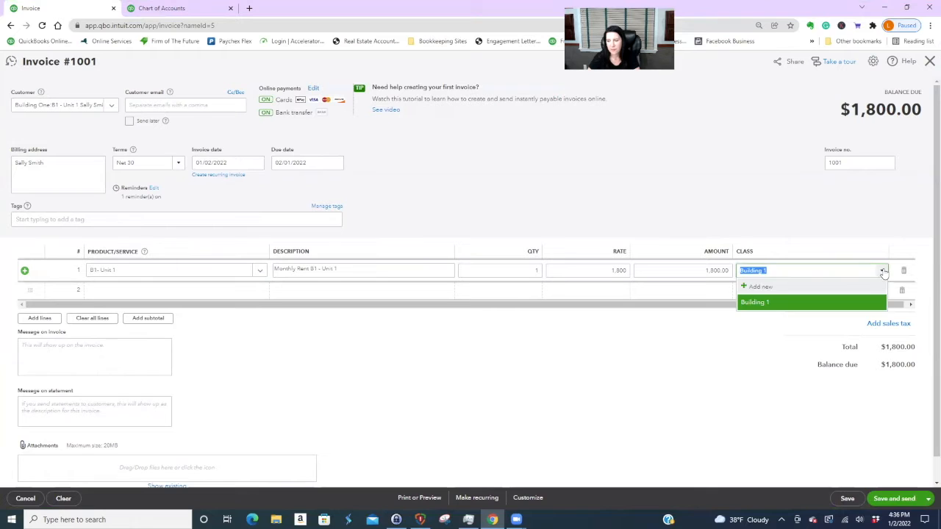
left_click(766, 286)
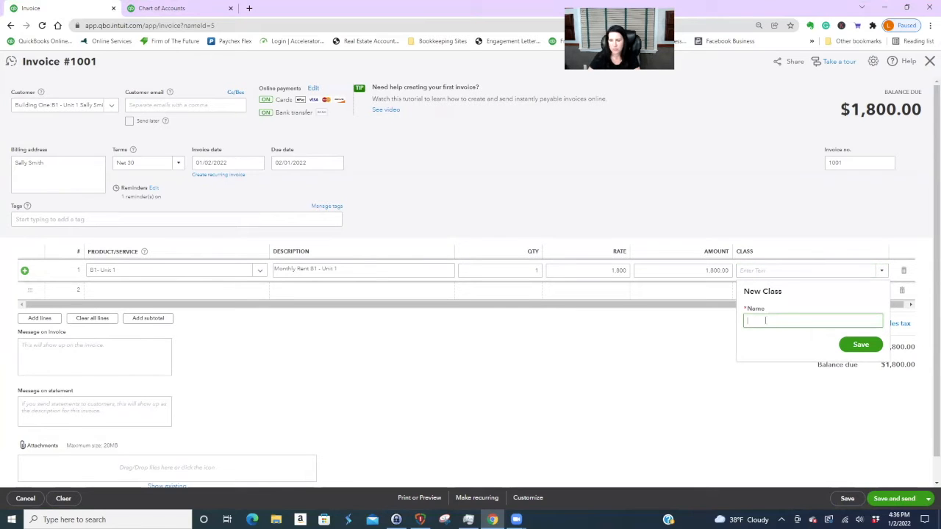
type("Buildin")
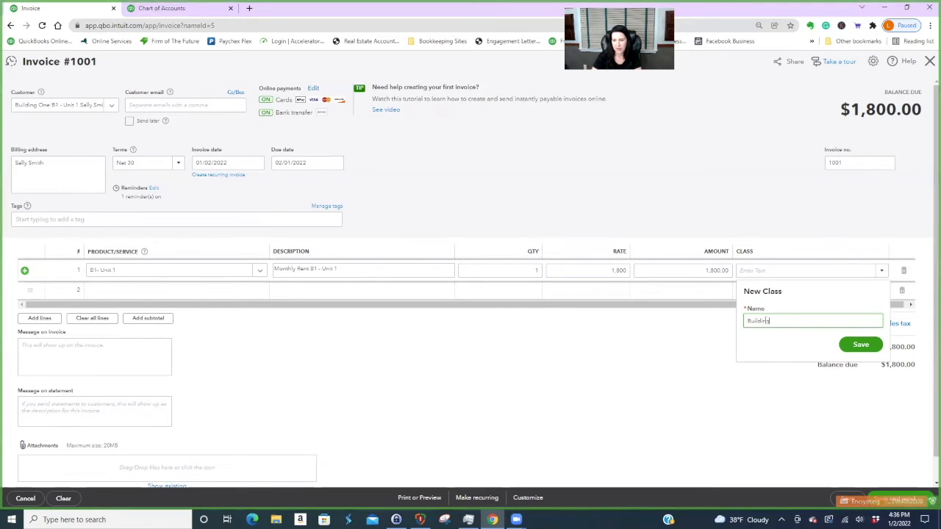
type("g")
left_click(861, 345)
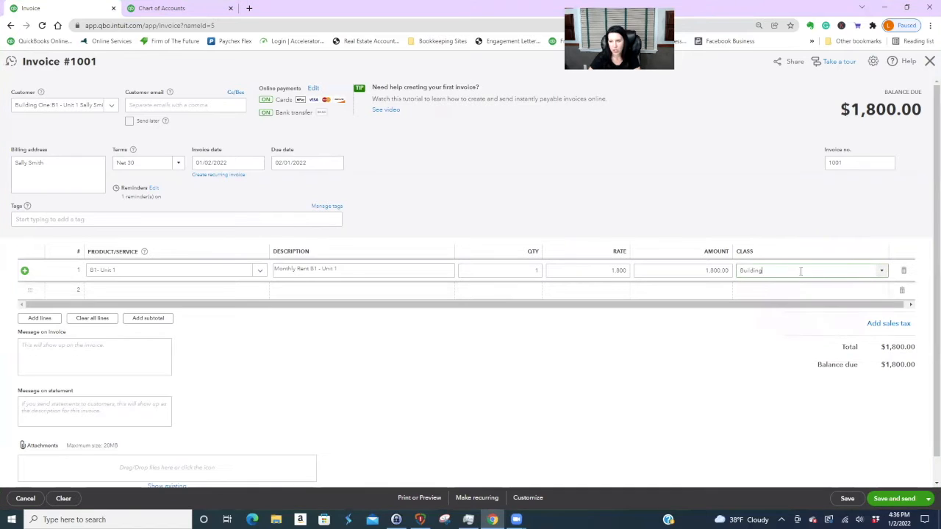
key("BackSpace")
key("BackSpace")
key("BackSpace")
key("BackSpace")
key("BackSpace")
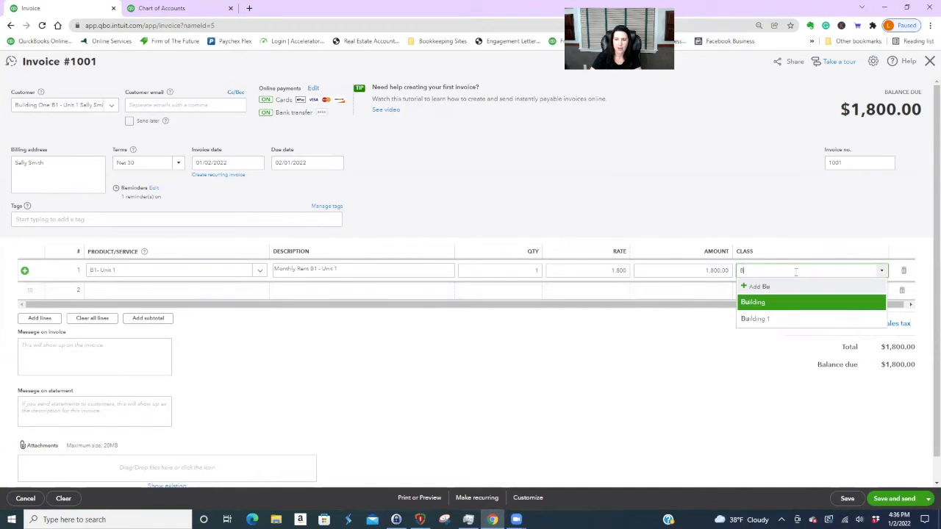
left_click(25, 498)
- Discard the unsaved invoice and open the Building class for editing in the Classes list
left_click(516, 292)
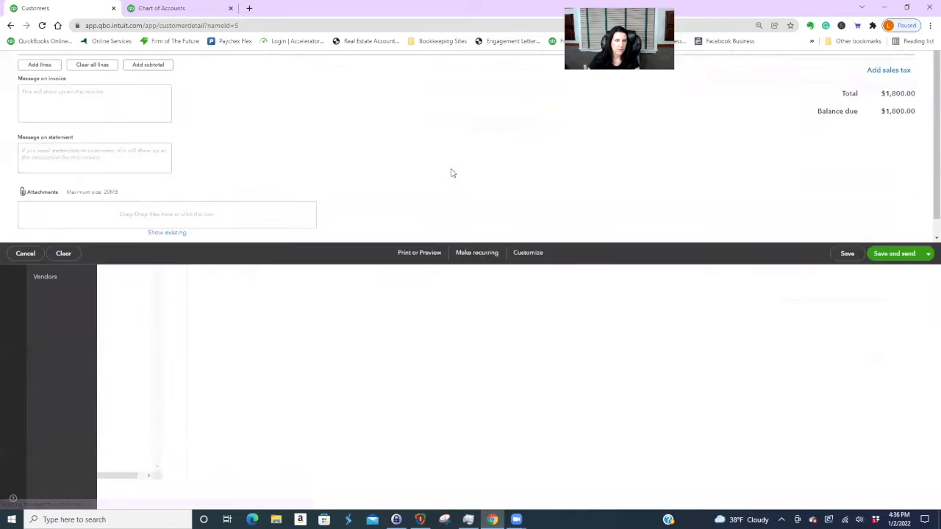
left_click(906, 60)
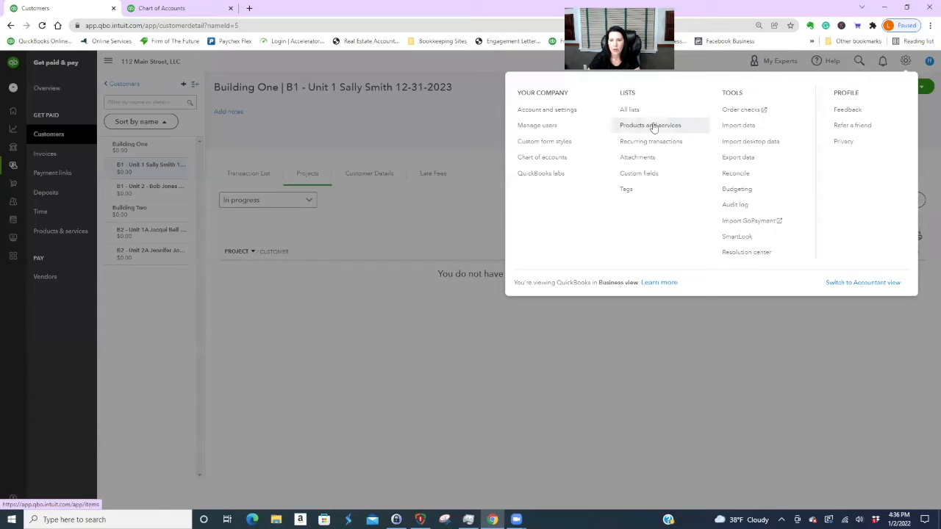
left_click(629, 111)
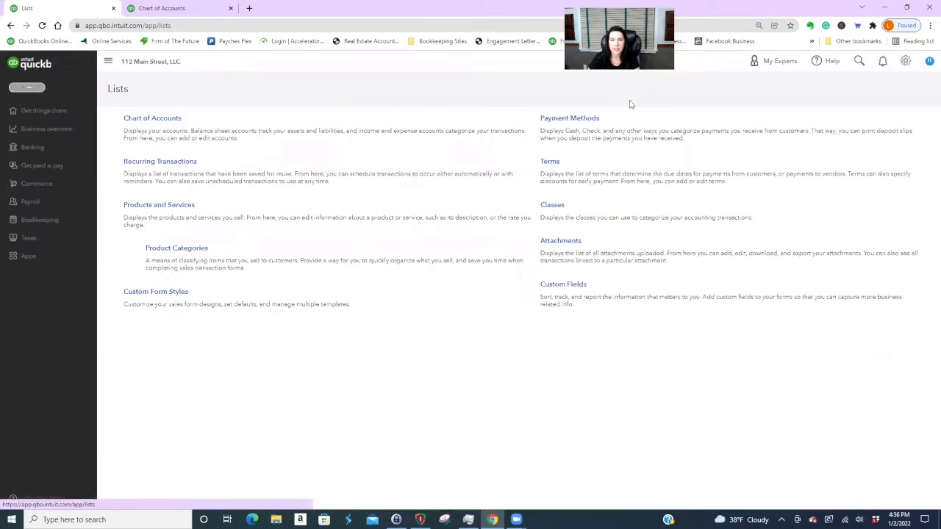
left_click(552, 206)
left_click(914, 209)
left_click(858, 223)
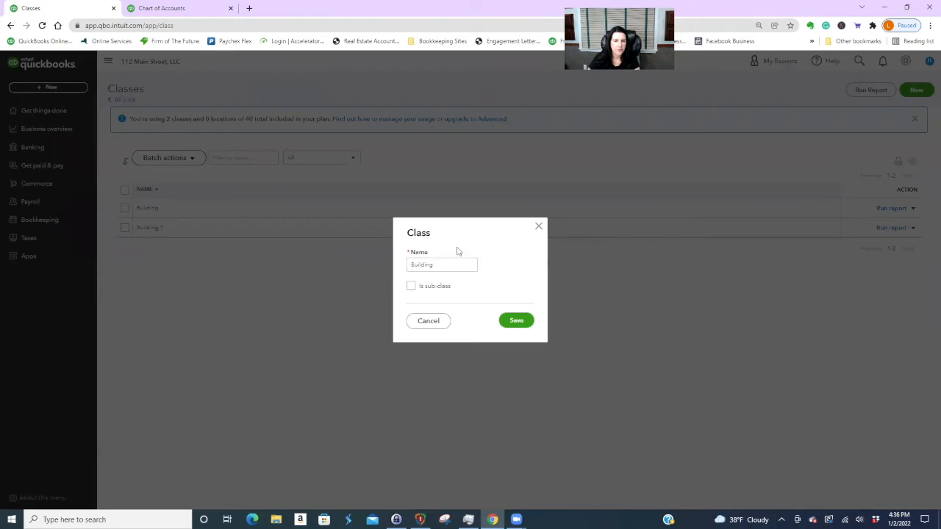
- Rename it 'Building 1 - Unit 1' as a sub-class of Building 1
left_click(411, 286)
left_click(424, 297)
type("Building")
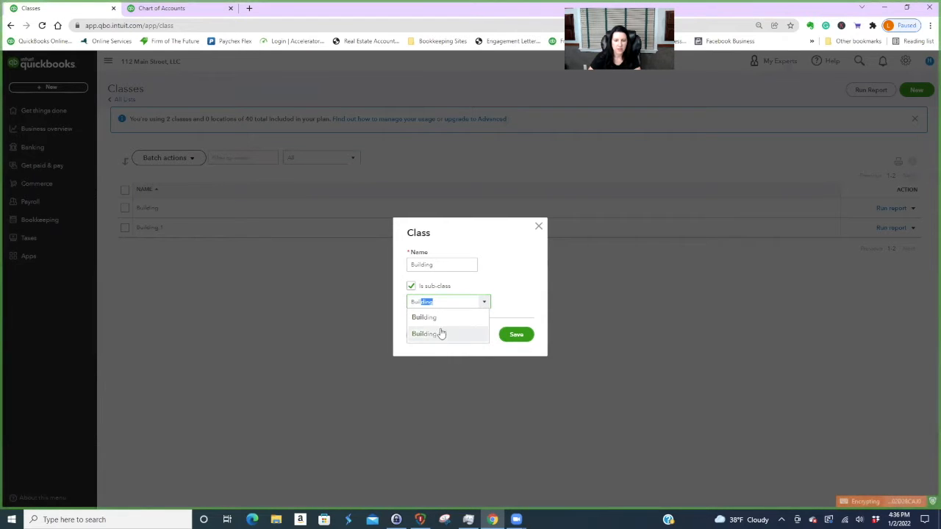
left_click(439, 334)
left_click(450, 266)
left_click(444, 264)
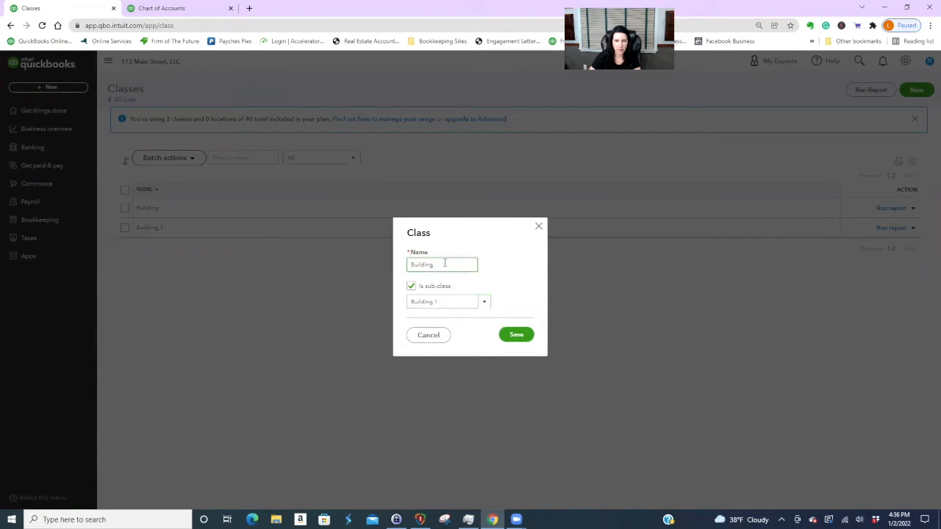
type("1 - Unit 1")
left_click(503, 335)
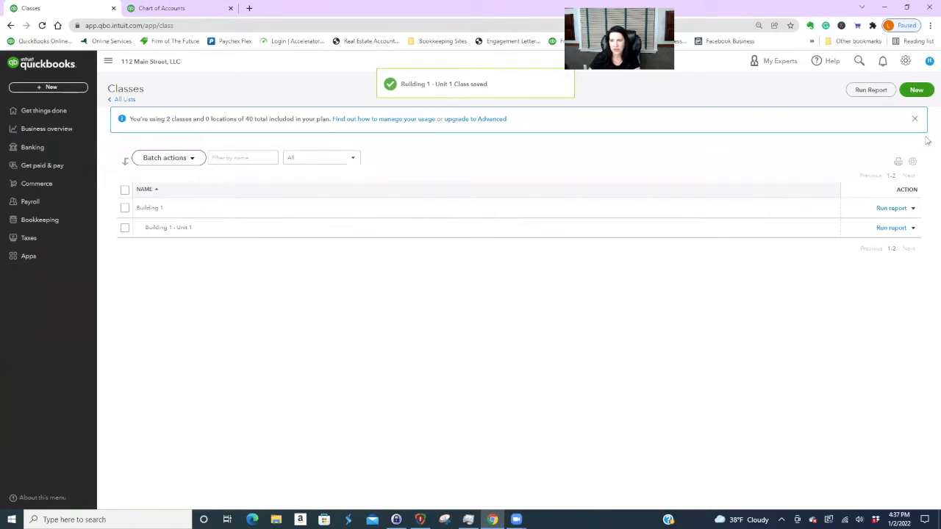
- Add the class Building 1 - Unit 2 as a sub-class of Building 1
left_click(916, 89)
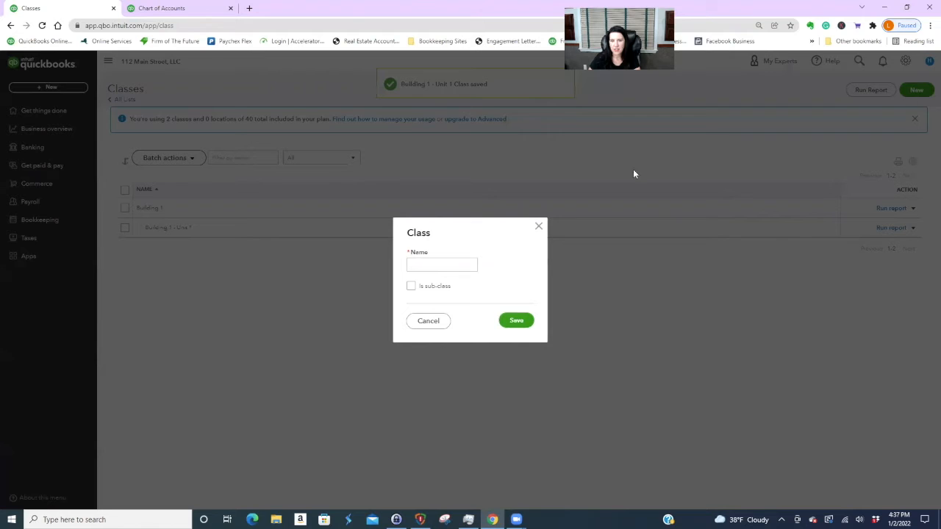
left_click(412, 286)
left_click(485, 302)
left_click(431, 320)
left_click(422, 265)
type("Building")
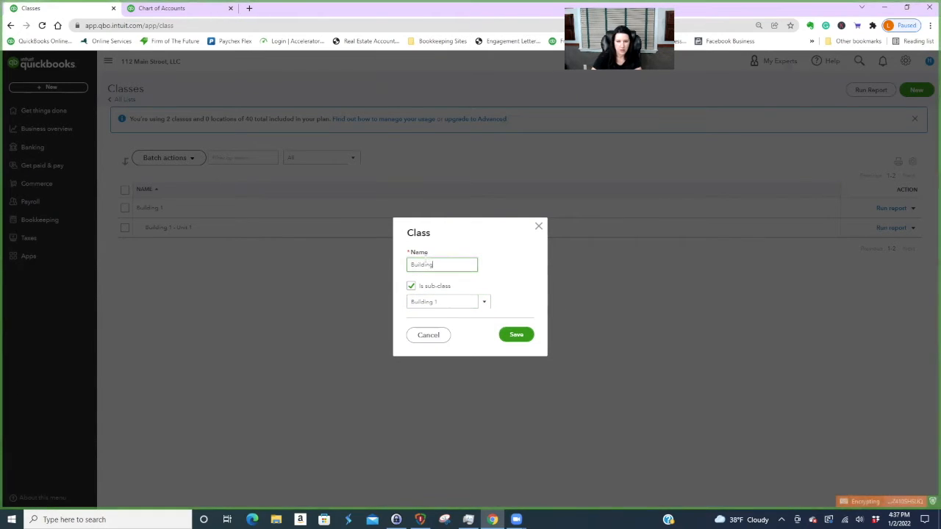
type(" 1 - Unit 2")
left_click(527, 335)
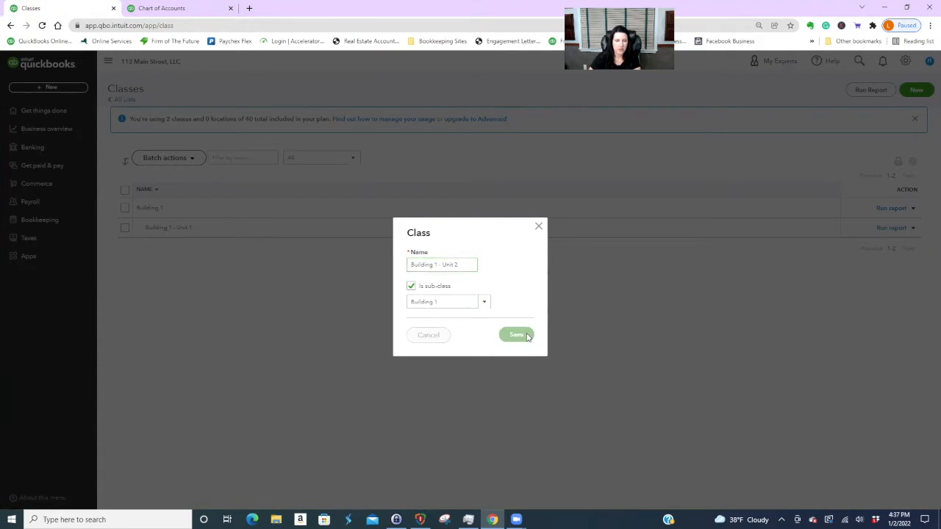
- Add a top-level class named Building 2
left_click(916, 89)
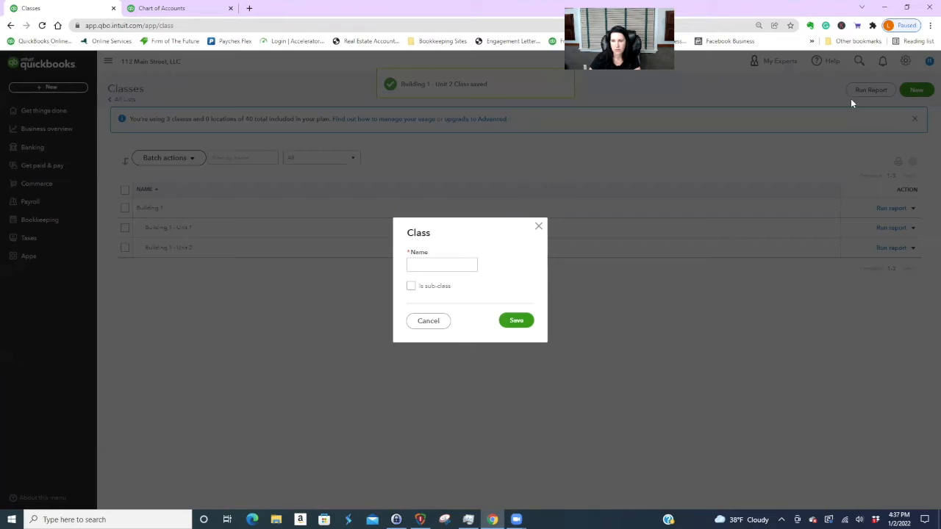
left_click(418, 263)
type("Bui")
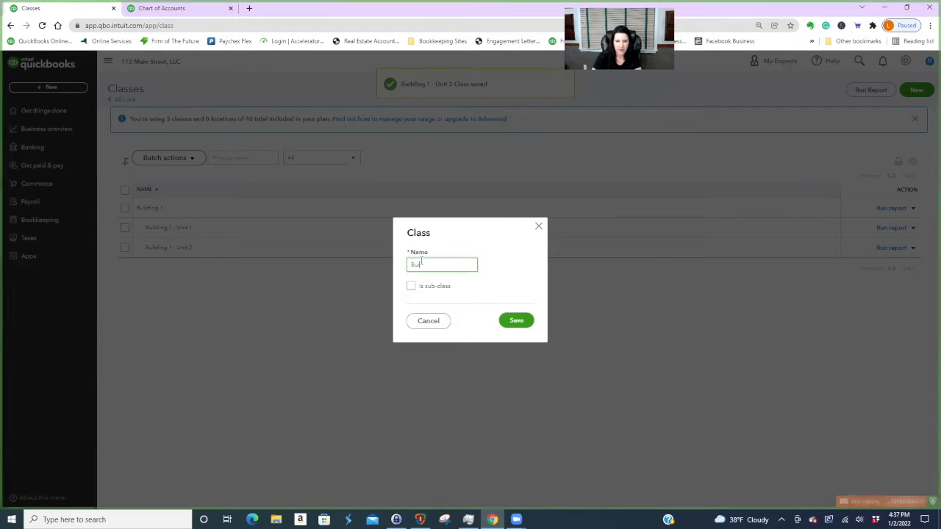
type("lding 2")
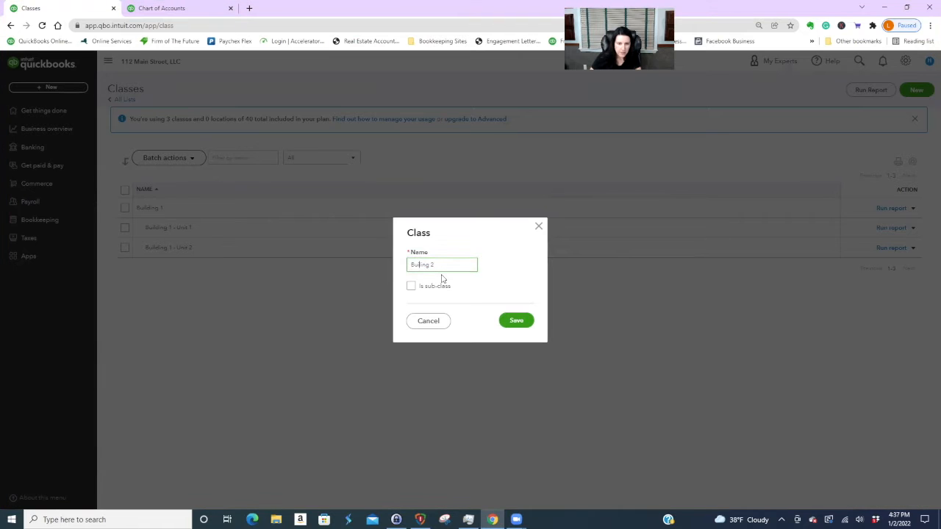
type("d")
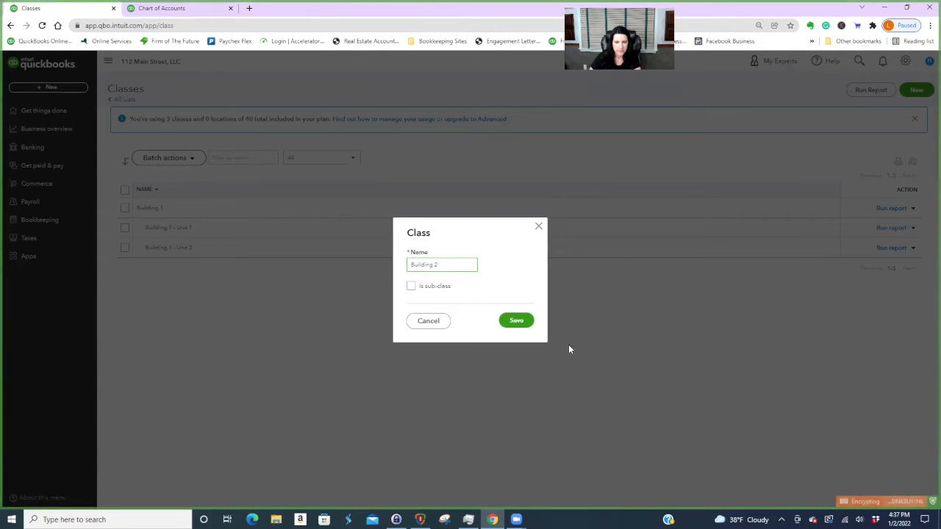
left_click(529, 325)
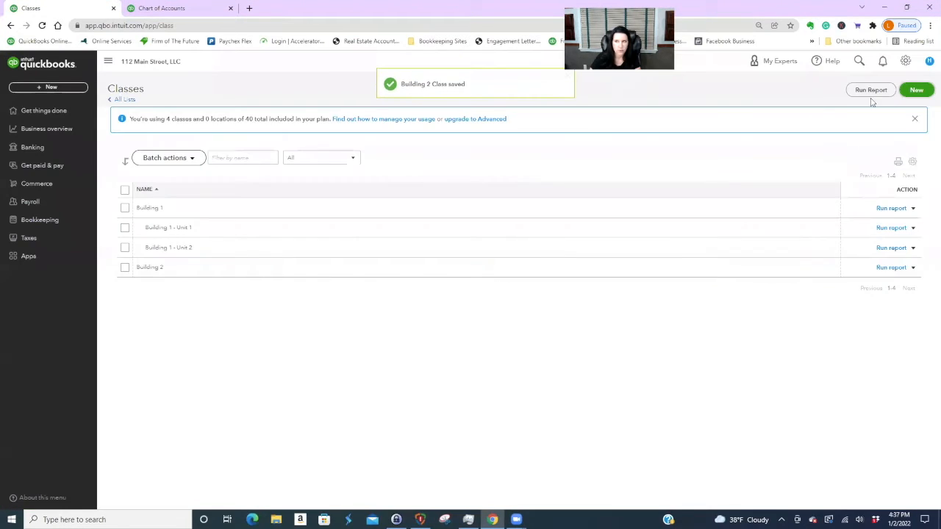
- Add Building 2 - Unit 1A as a sub-class under Building 2
left_click(924, 93)
left_click(411, 286)
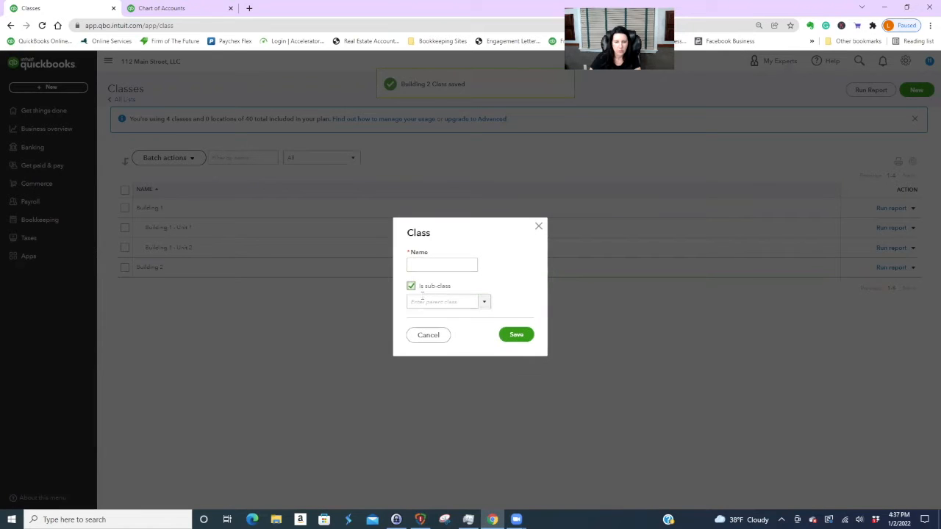
type("Building 1")
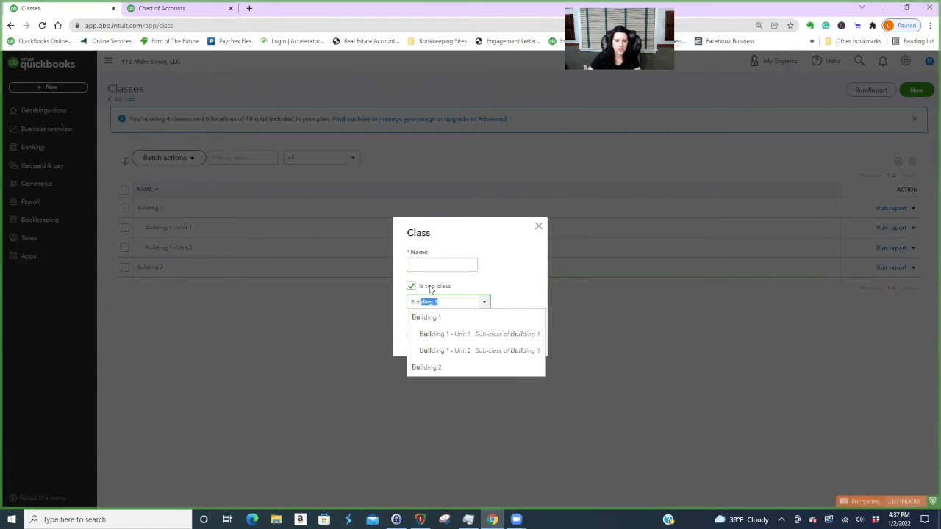
left_click(431, 367)
left_click(434, 264)
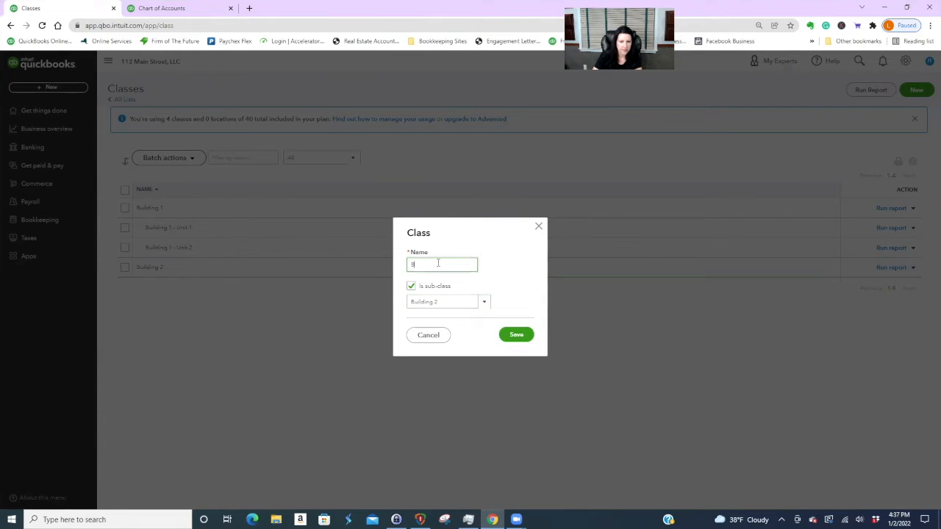
type("Building 2 - Unit 1A")
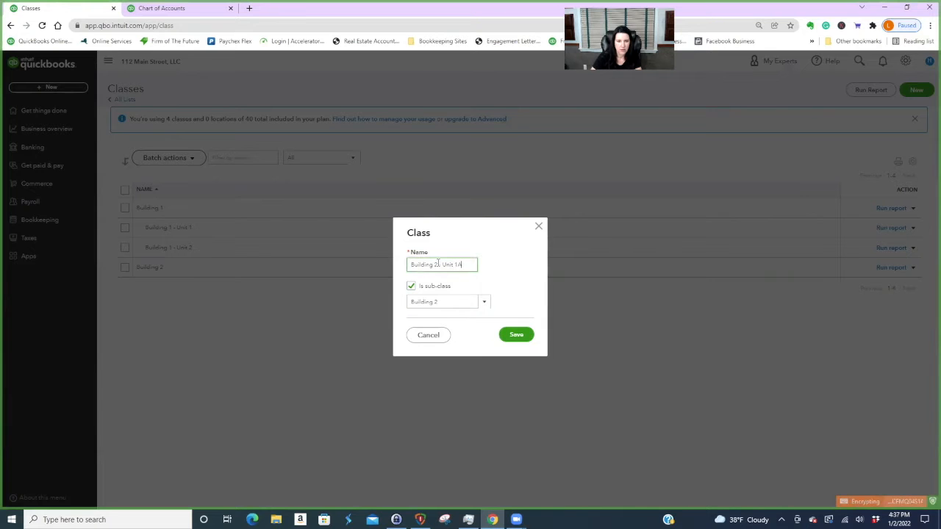
left_click(516, 334)
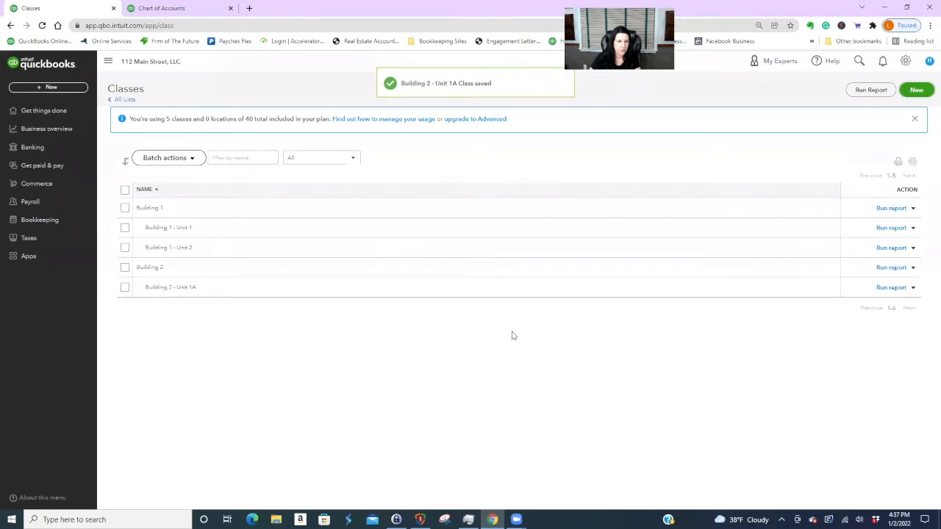
- Add Building 2 - Unit 2A as a sub-class of Building 2
left_click(917, 90)
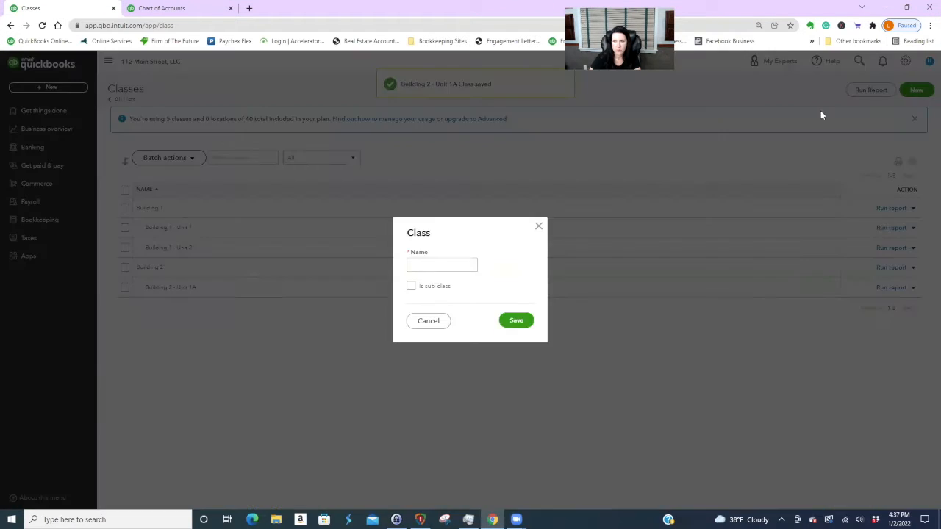
left_click(410, 287)
left_click(413, 302)
type("Building 1")
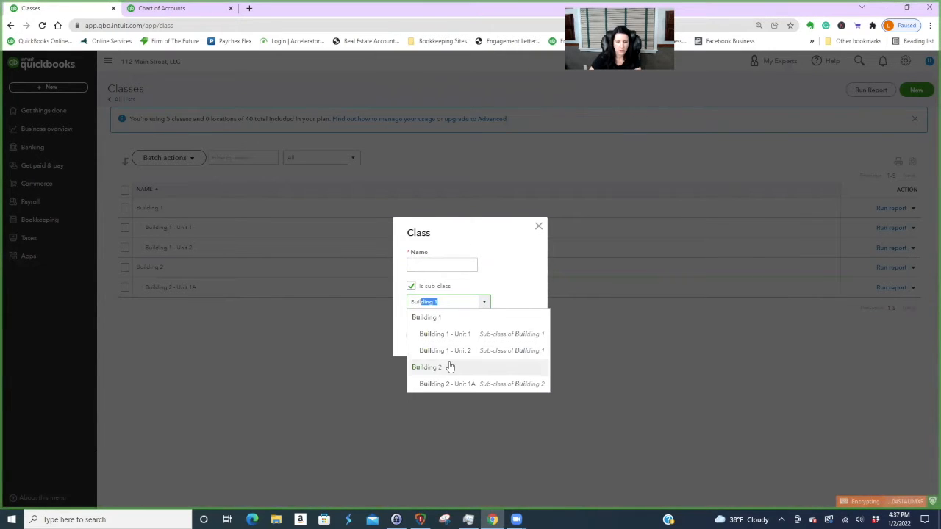
left_click(448, 365)
left_click(448, 263)
type("Buil")
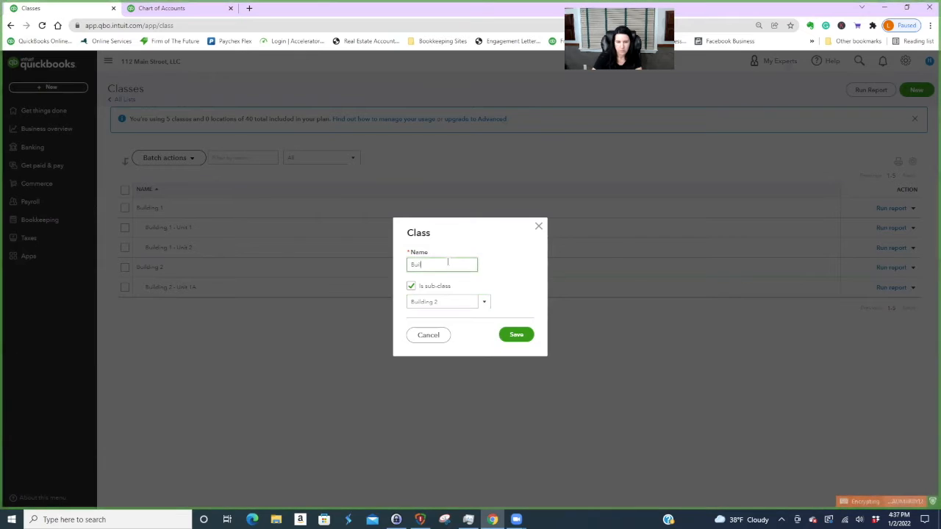
type("ding 2 - Unit 2A")
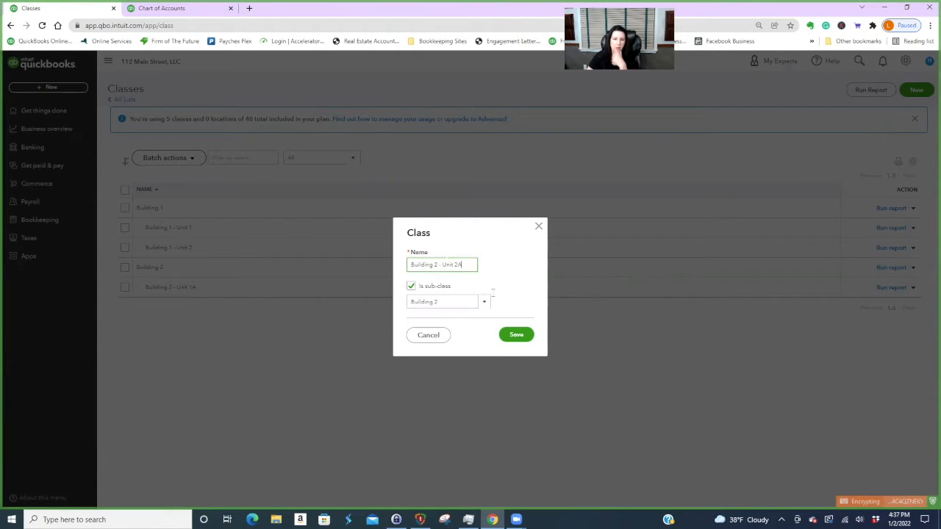
left_click(520, 336)
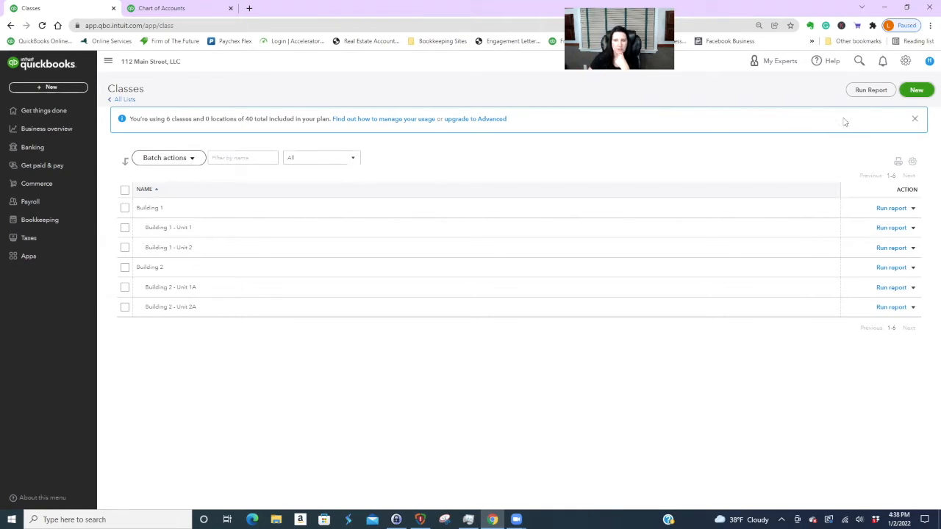
- Add a top-level G&A class
left_click(917, 89)
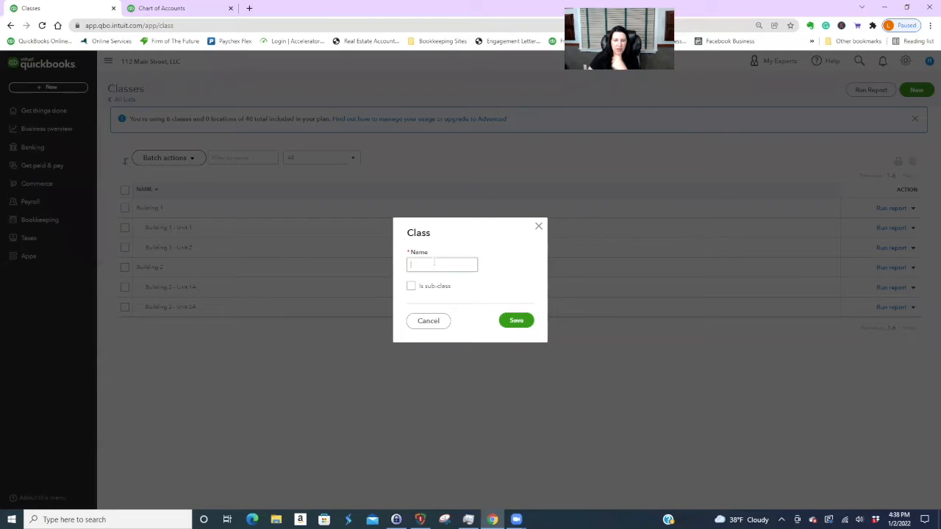
type("GS")
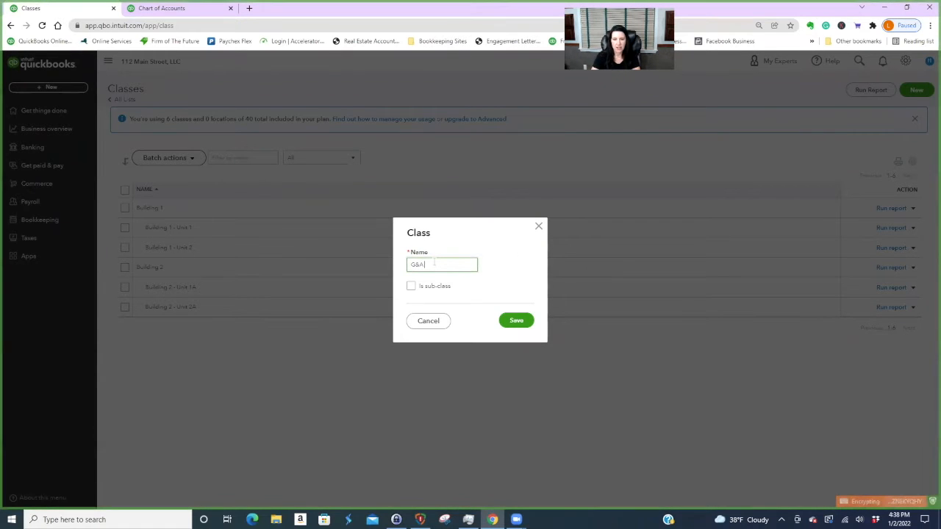
type("A")
left_click(518, 321)
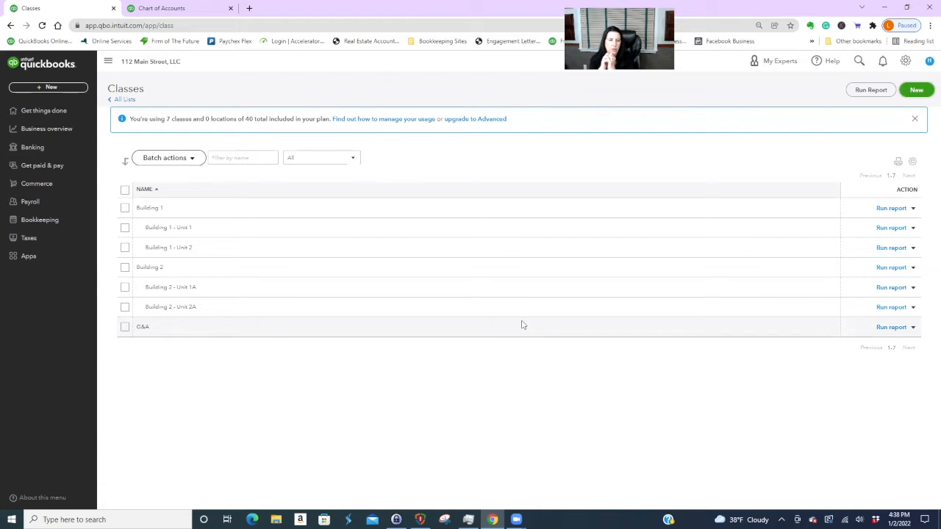
- Add Building 1 General as a sub-class of Building 1
left_click(921, 96)
left_click(411, 286)
left_click(418, 267)
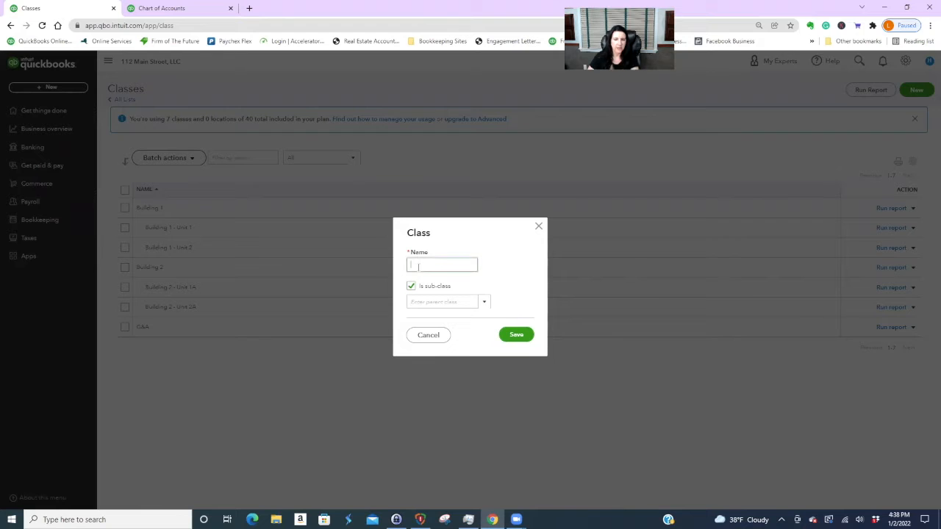
left_click(415, 303)
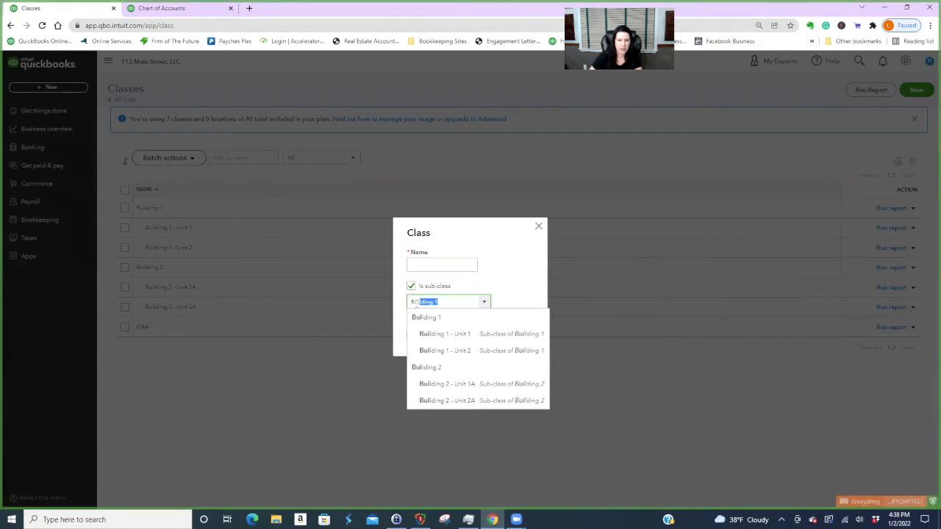
left_click(447, 319)
left_click(434, 265)
type("Building")
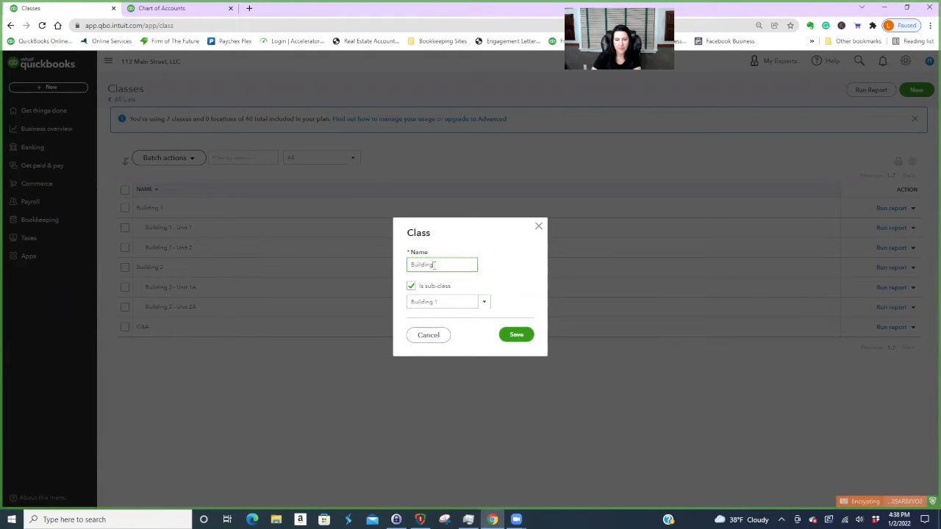
type(" General")
left_click(511, 337)
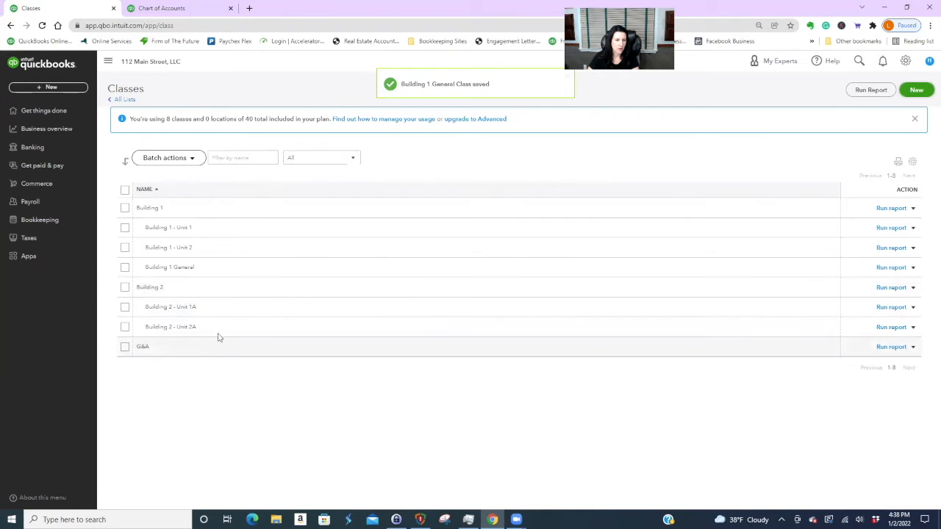
- Add Building 2 General as a sub-class of Building 2
left_click(916, 90)
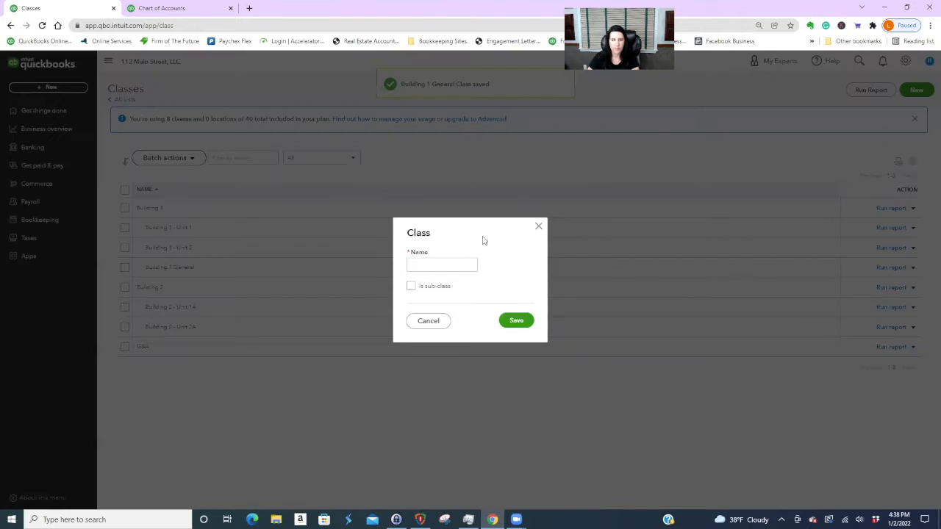
left_click(410, 286)
left_click(425, 301)
type("Building 1")
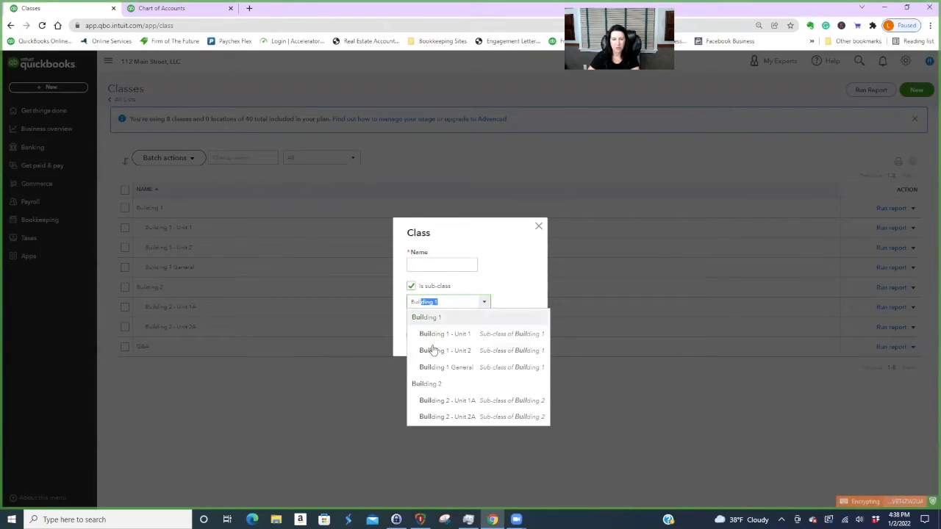
left_click(439, 386)
left_click(444, 266)
type("Building 2 General")
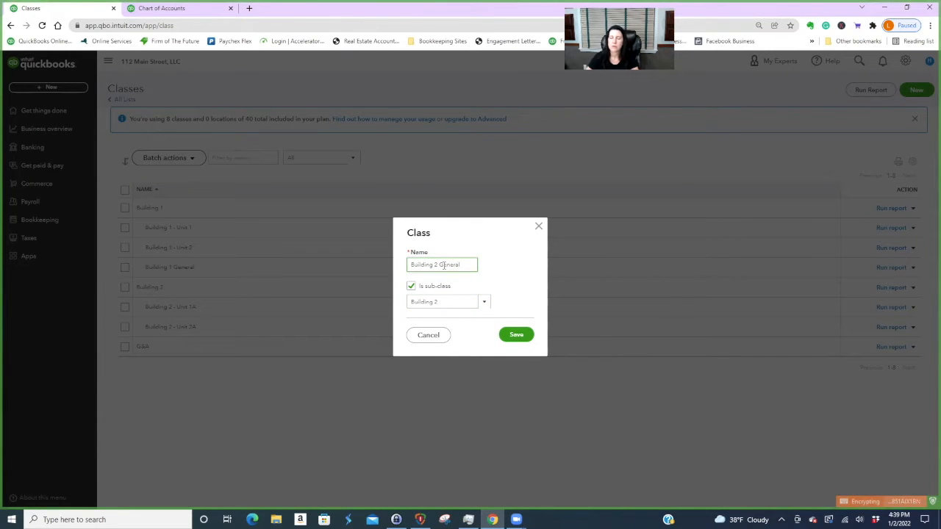
left_click(518, 336)
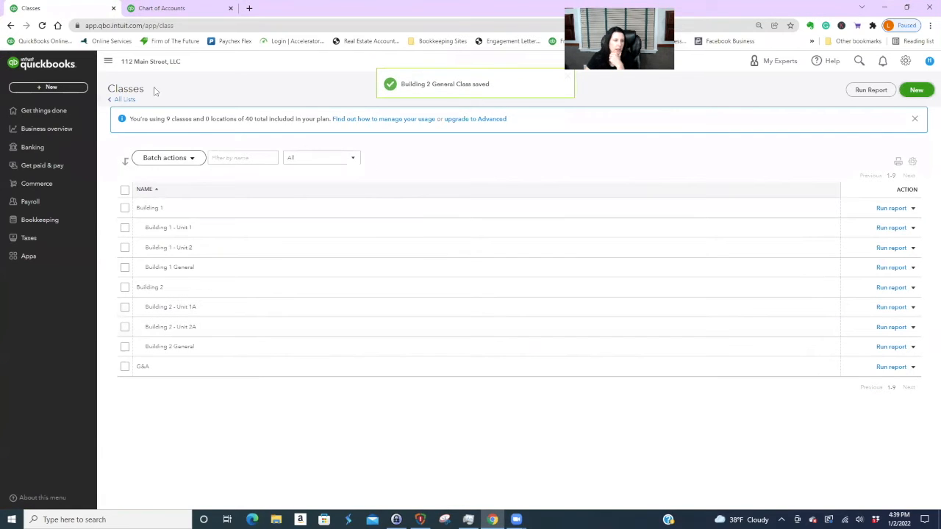
- Open a new Net 30 invoice #1001 from the B1 - Unit 1 row of the customer list
left_click(42, 166)
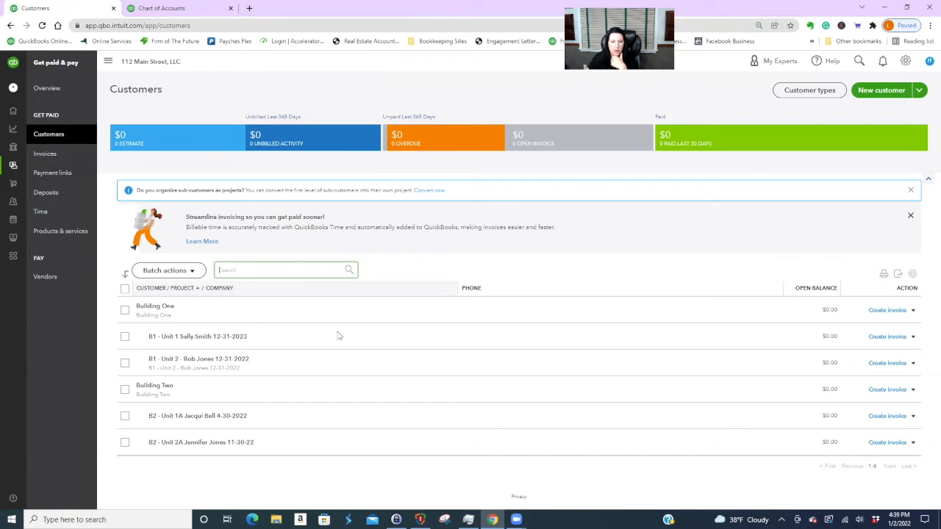
left_click(882, 339)
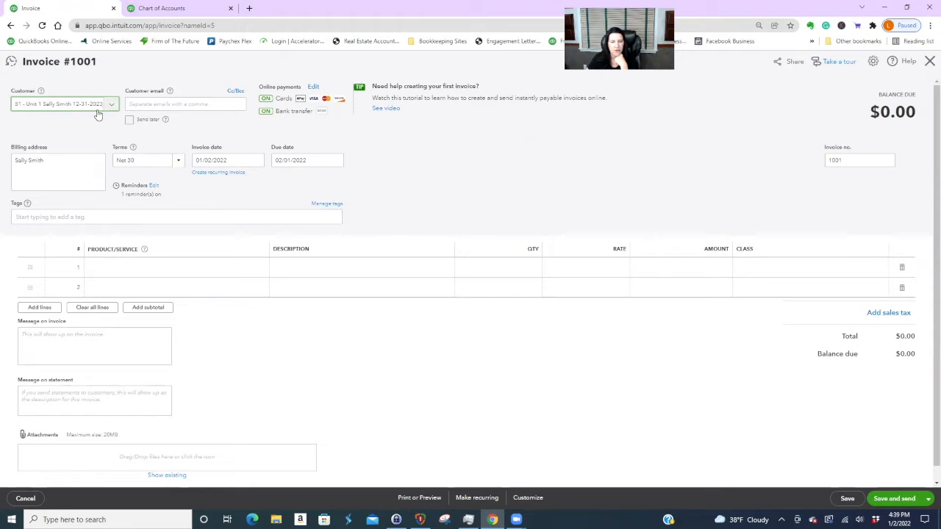
- Bill line 1 as B1- Unit 1 rent, class Building 1 - Unit 1, invoice dated 01/01/2022
left_click(154, 268)
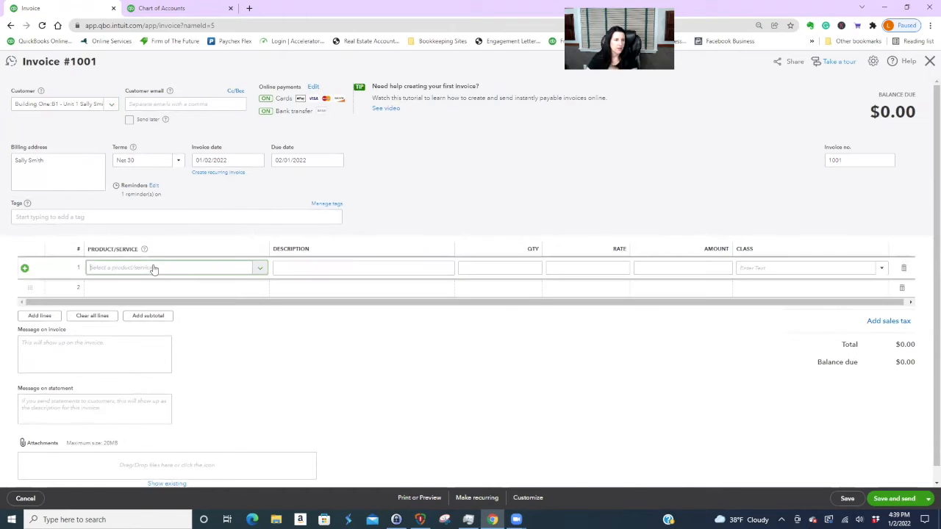
left_click(261, 268)
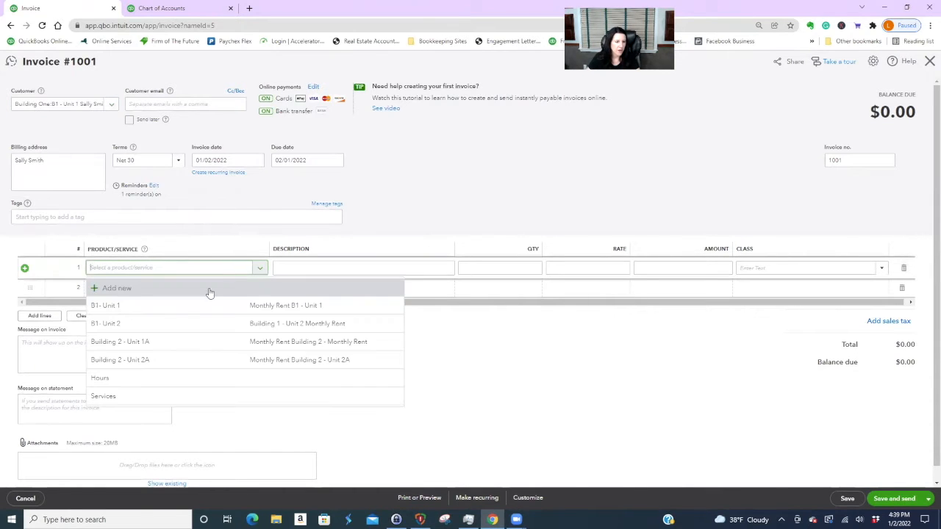
left_click(134, 305)
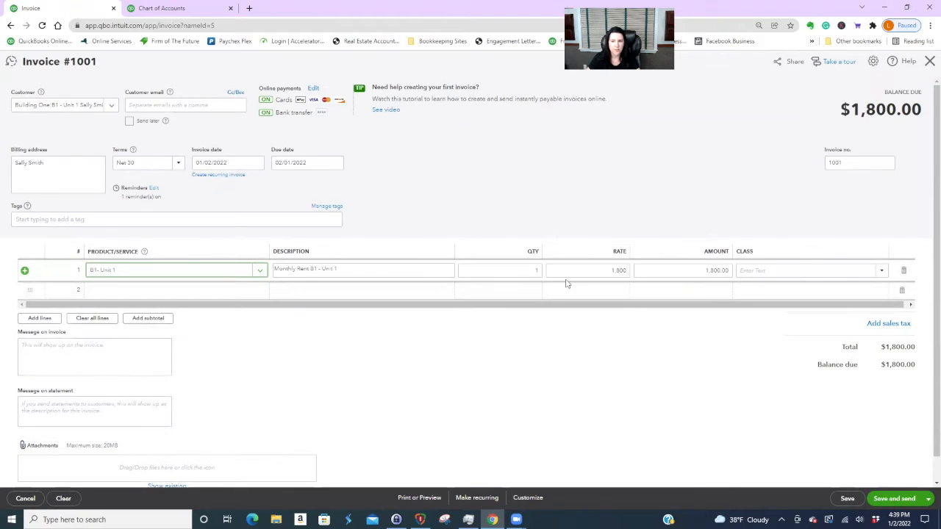
left_click(882, 271)
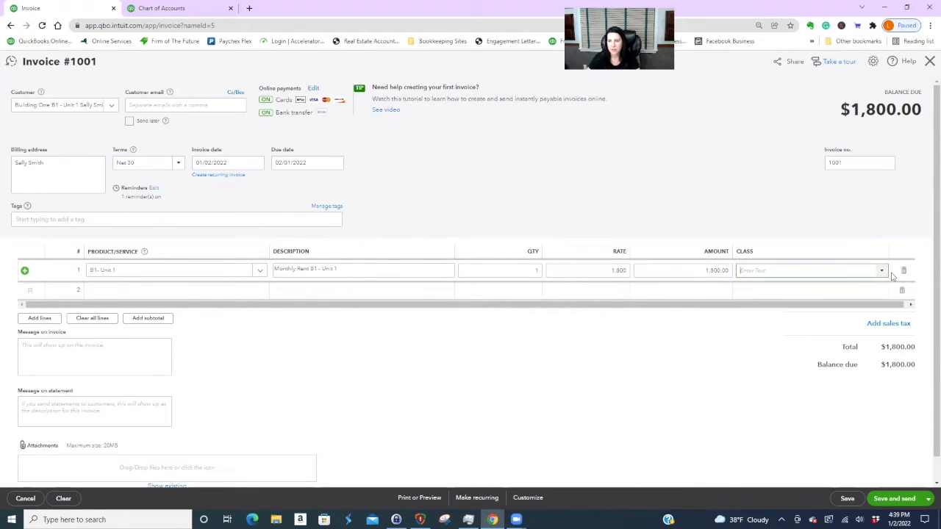
left_click(882, 272)
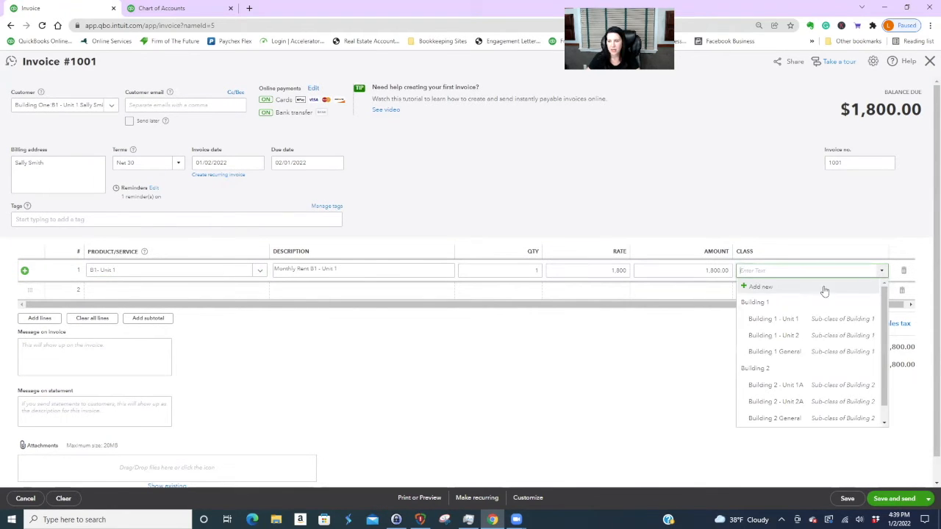
left_click(784, 321)
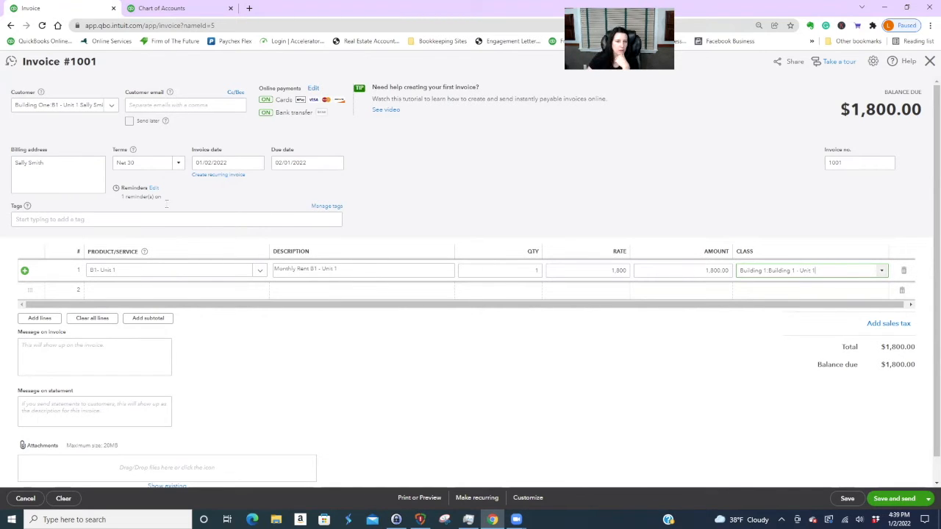
left_click(258, 164)
left_click(275, 211)
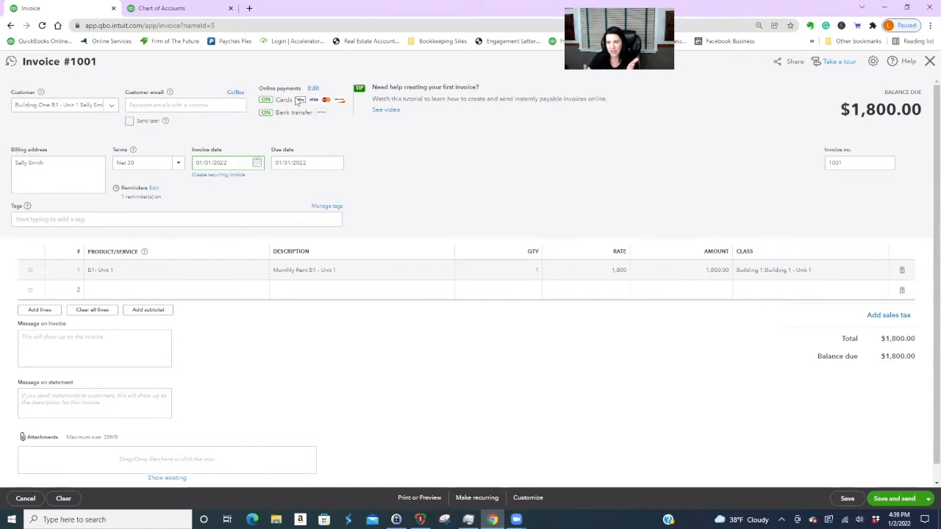
- Make the invoice a recurring template that is e-mailed automatically to the customer's e-mail address
left_click(217, 177)
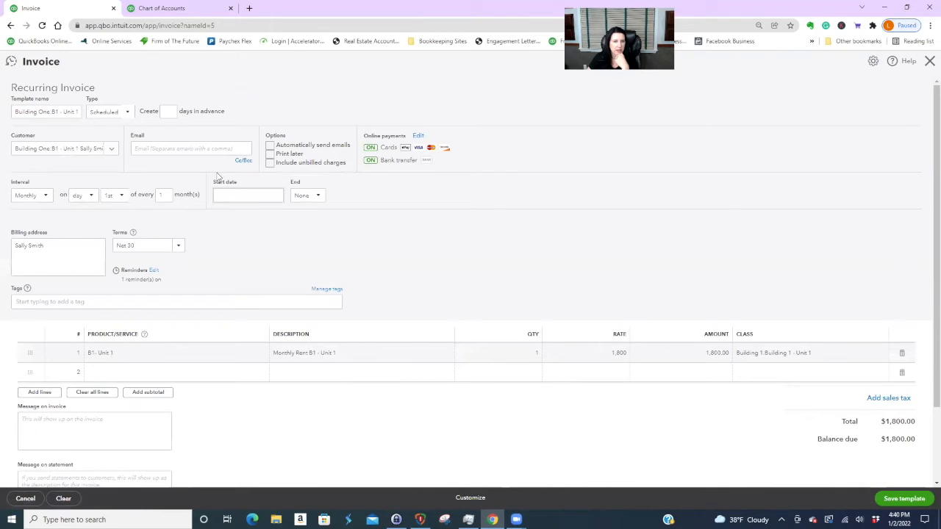
type("2")
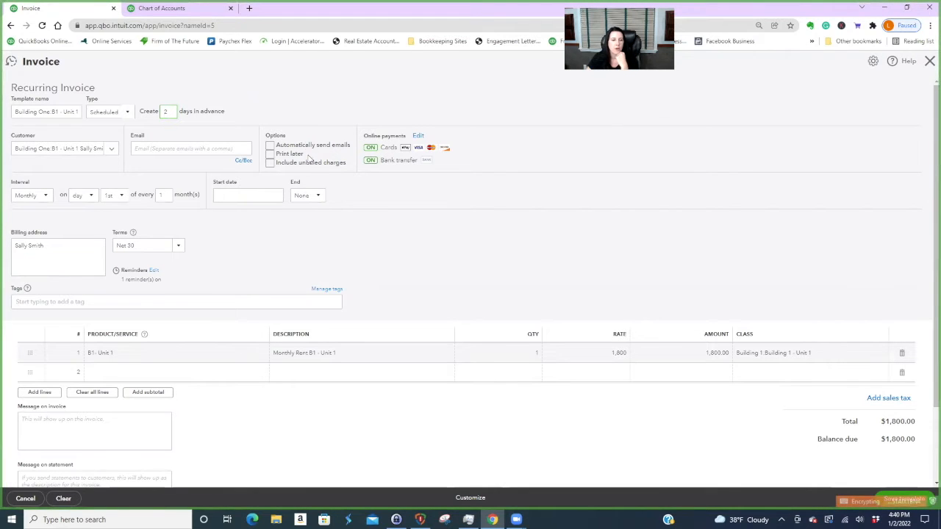
left_click(270, 146)
left_click(213, 149)
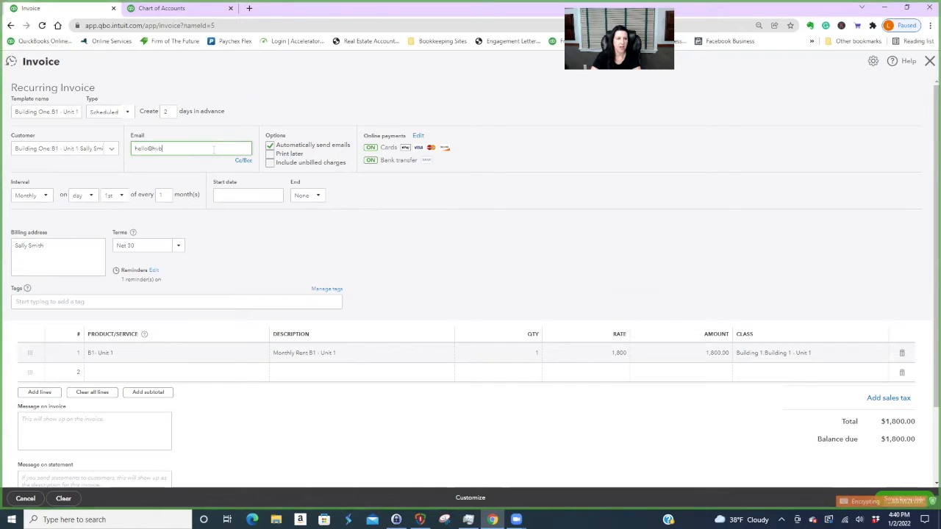
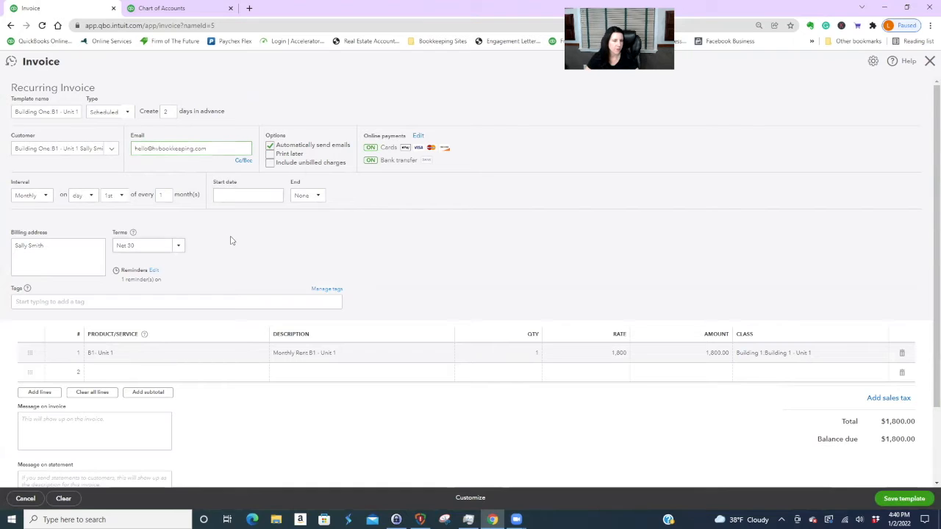
- Start the recurring schedule on 02/01/2022 and end it after 23 occurrences
left_click(275, 196)
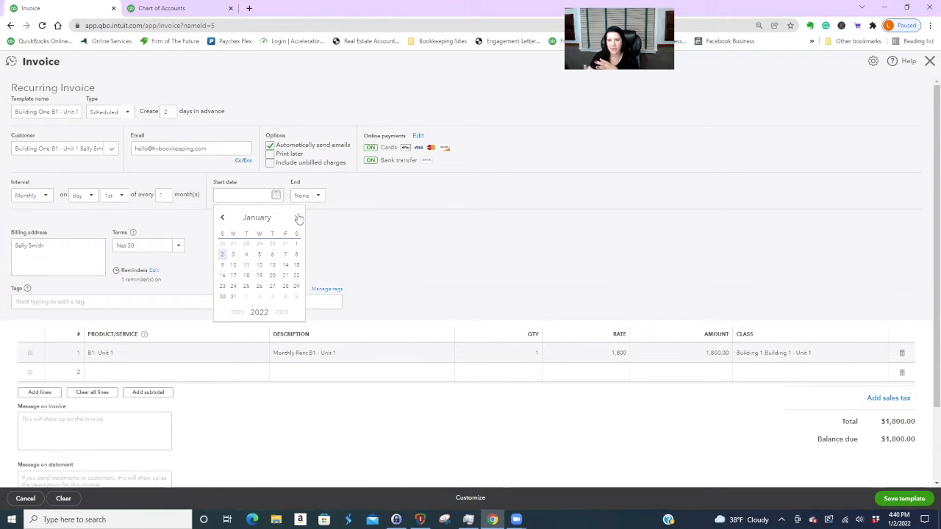
left_click(298, 218)
left_click(246, 244)
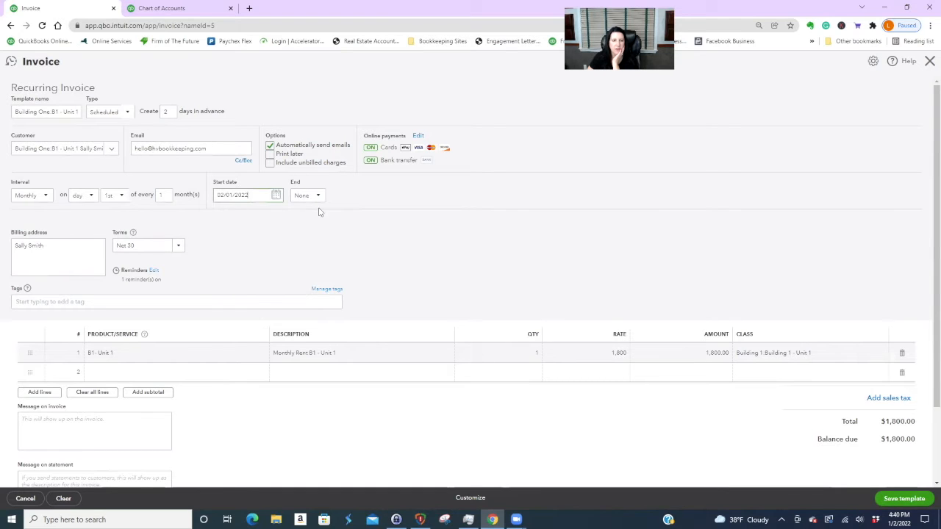
left_click(316, 195)
left_click(303, 238)
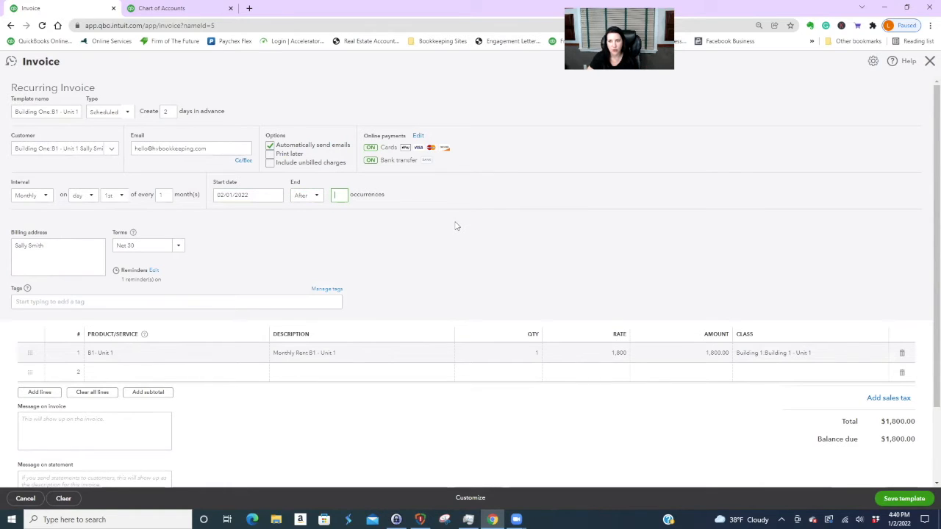
type("23")
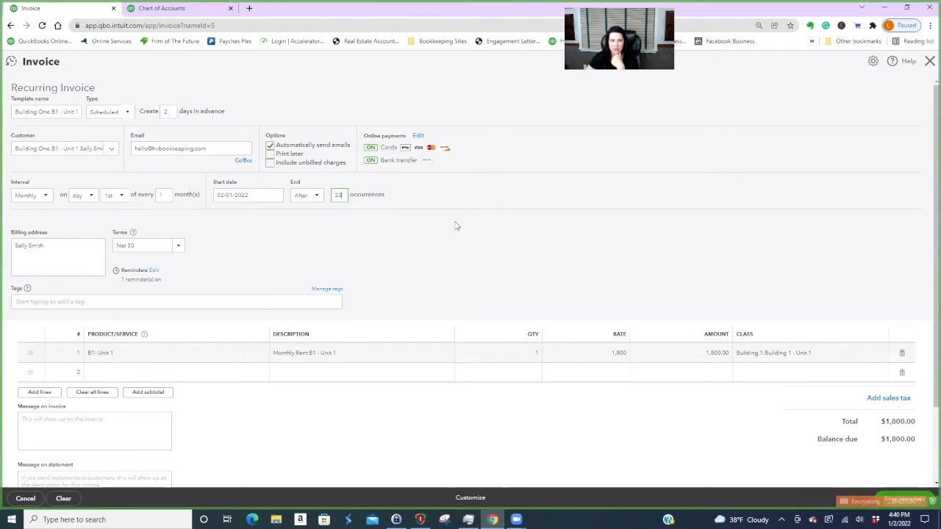
left_click(318, 253)
left_click(171, 247)
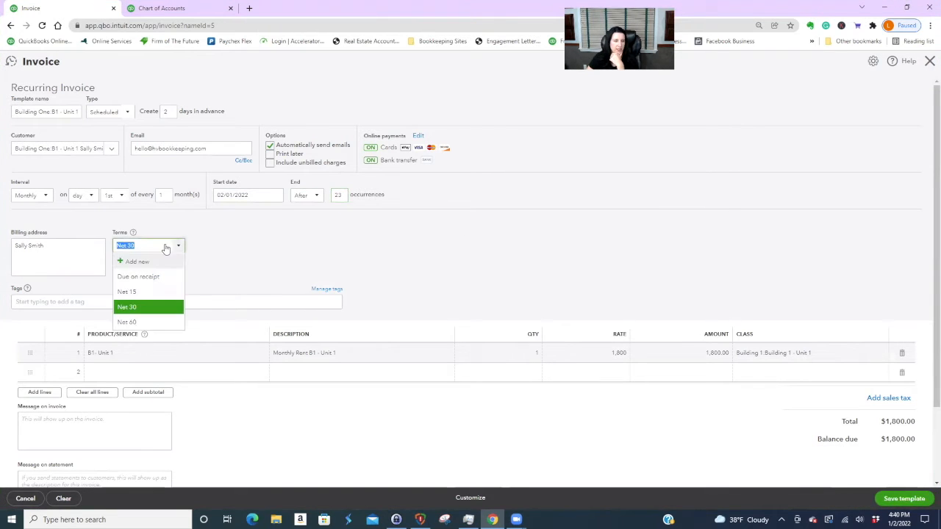
- Set the template's terms to Due on receipt, turn off invoice reminders, and save the template
left_click(166, 275)
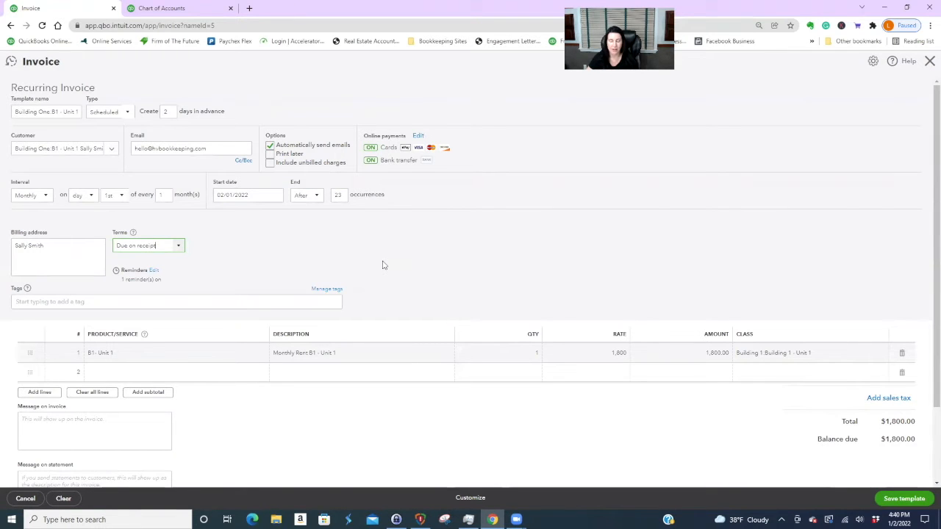
scroll(506, 392, "down", 2)
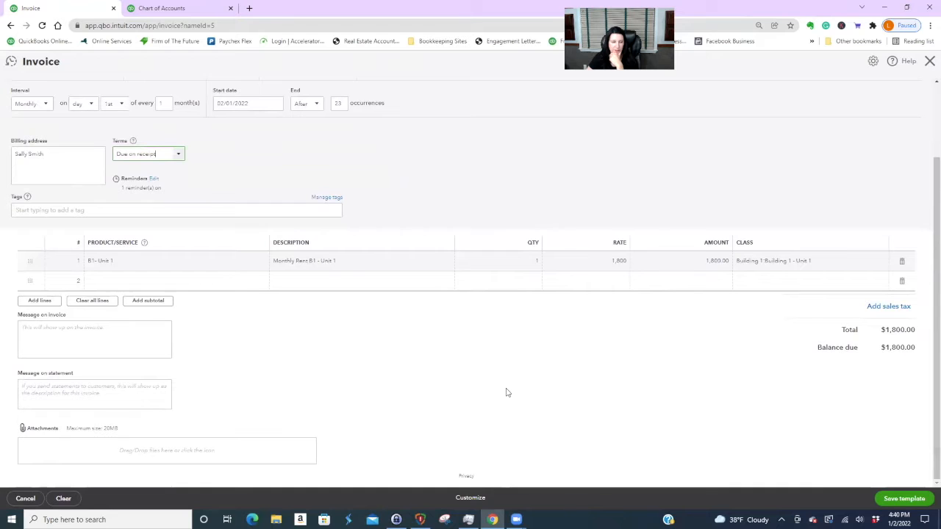
scroll(506, 392, "up", 2)
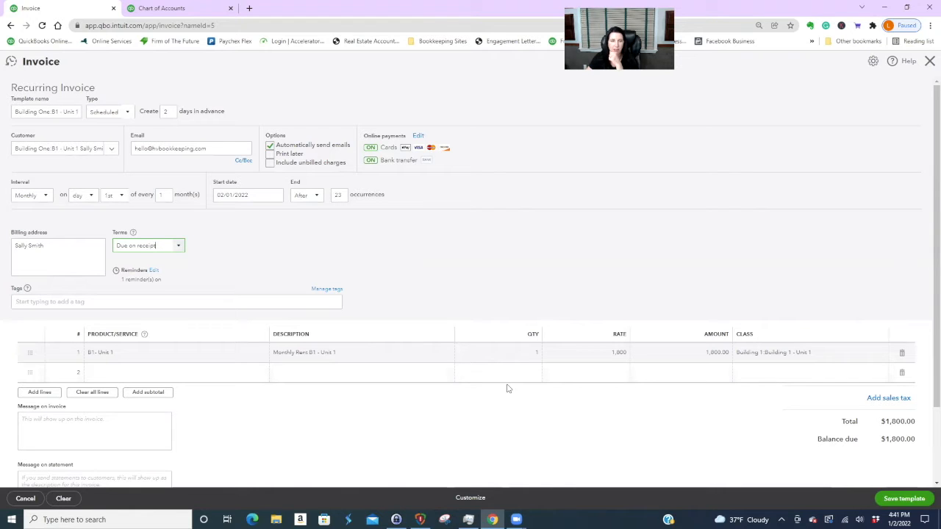
left_click(154, 271)
left_click(925, 161)
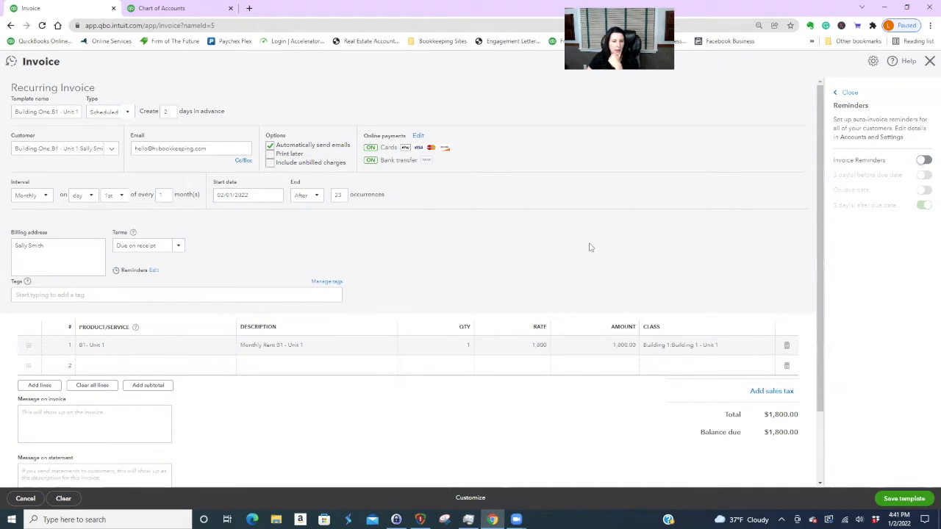
left_click(906, 500)
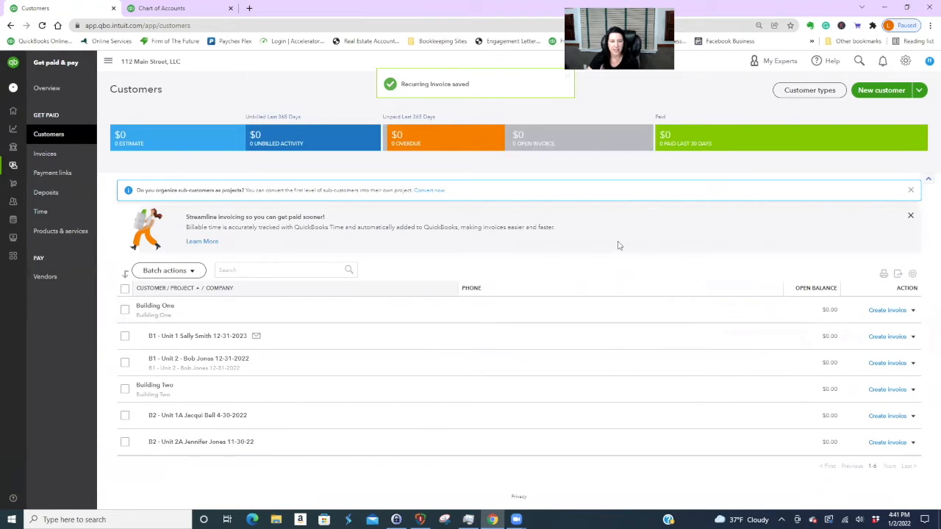
- Create a new B1 - Unit 1 invoice billing the B1- Unit 1 rent, Due on receipt
left_click(886, 336)
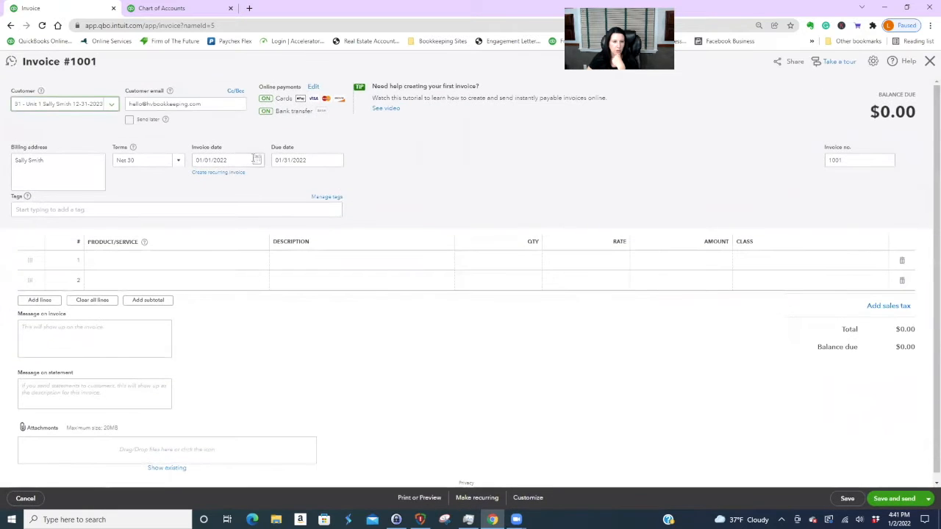
left_click(204, 260)
left_click(263, 263)
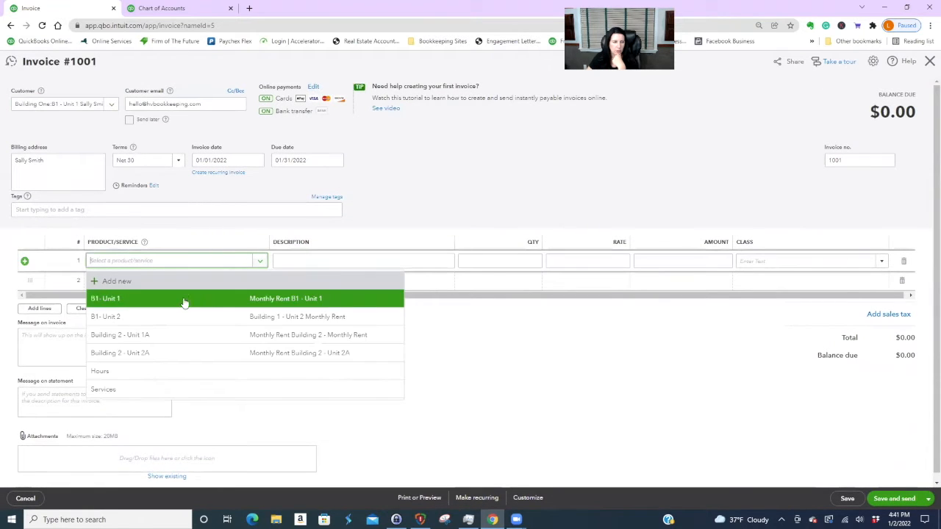
left_click(219, 299)
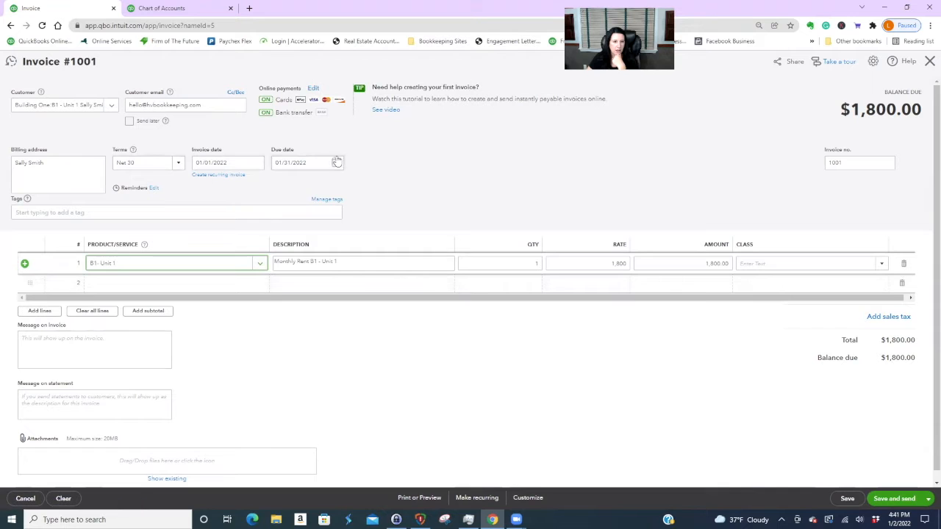
left_click(175, 164)
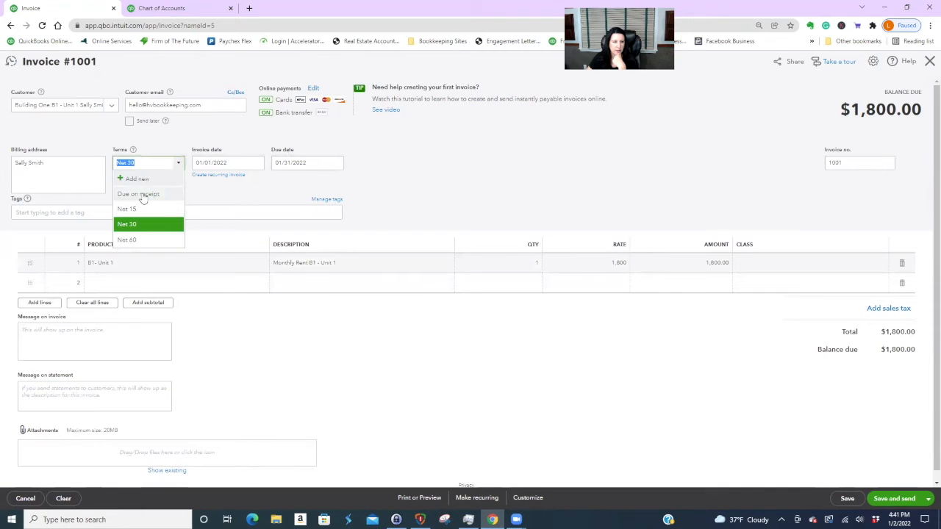
left_click(151, 180)
left_click(928, 499)
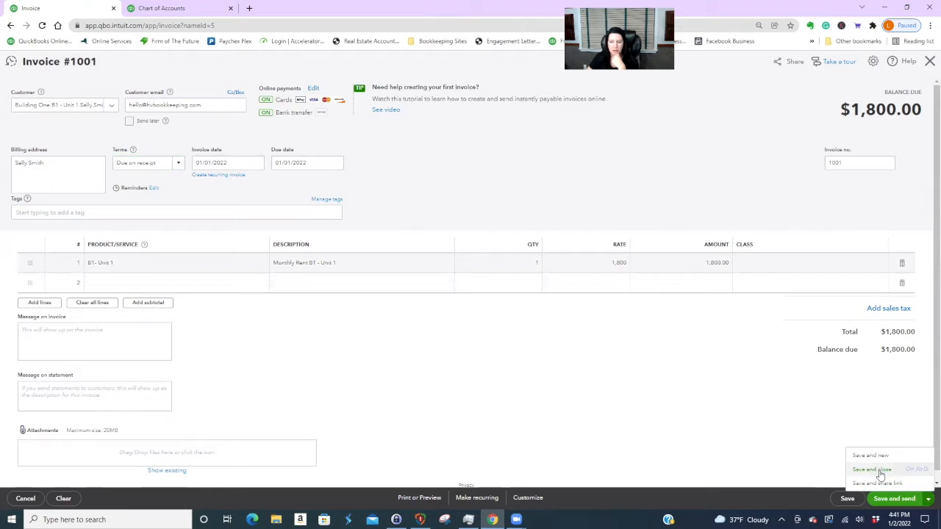
- Save and e-mail invoice #1001 after reviewing the preview, then dismiss the online payments prompt
left_click(911, 500)
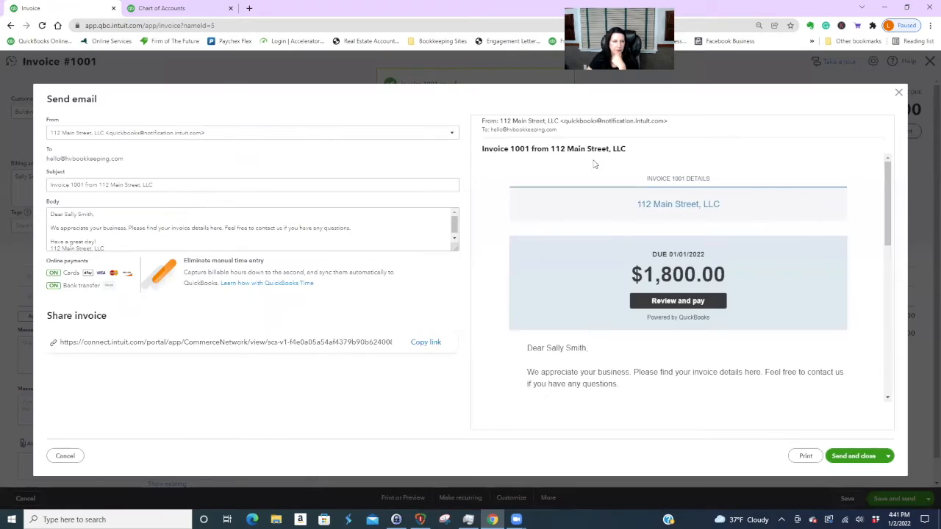
scroll(768, 288, "down", 3)
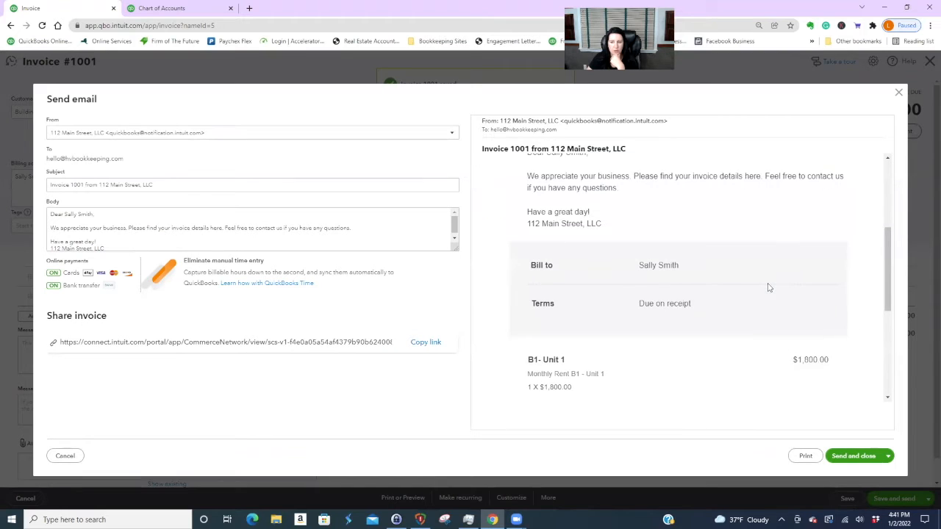
scroll(735, 301, "down", 2)
scroll(831, 319, "up", 5)
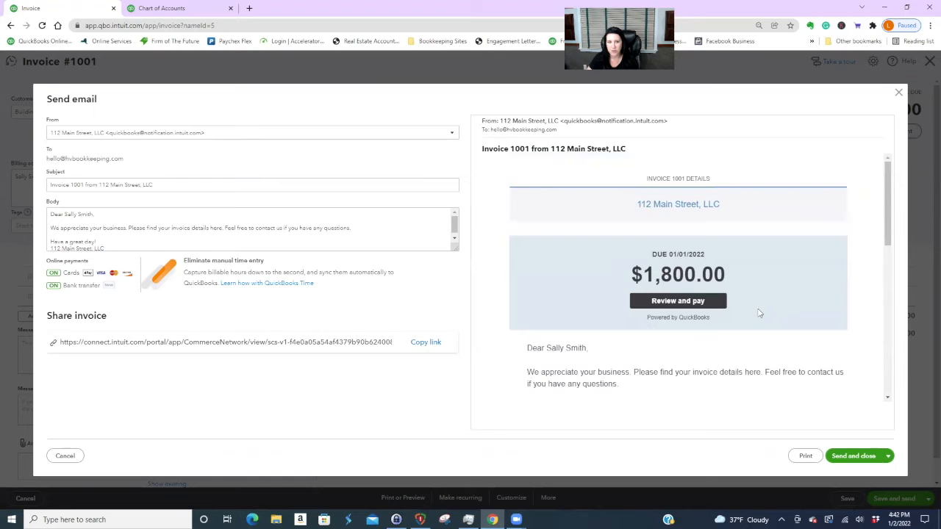
scroll(760, 312, "down", 8)
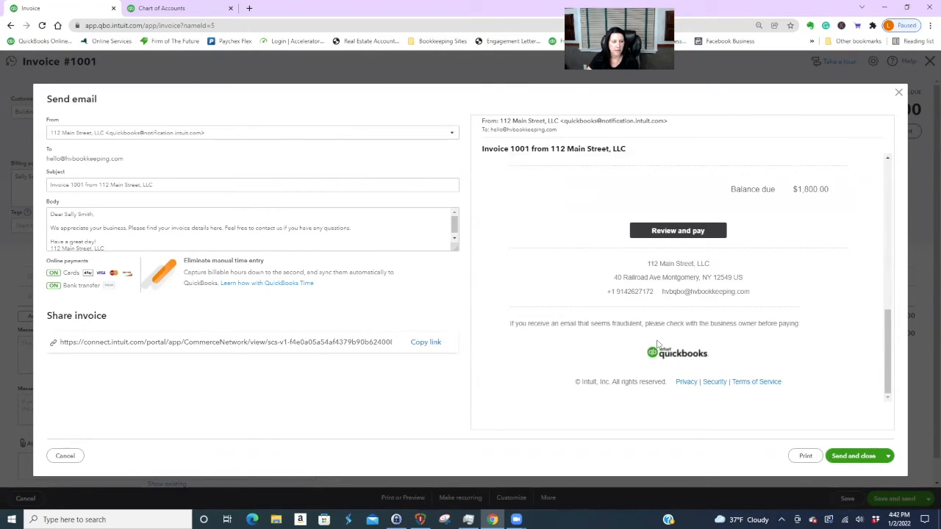
left_click(854, 456)
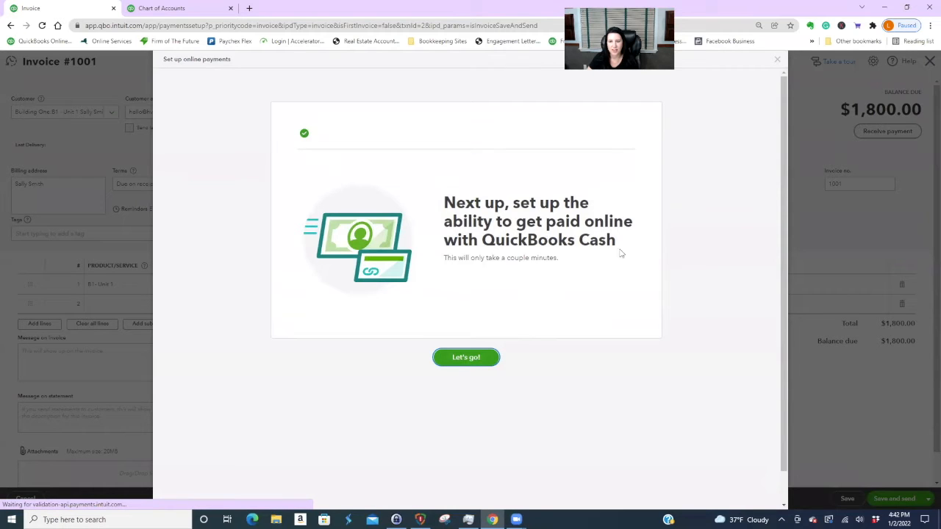
left_click(777, 59)
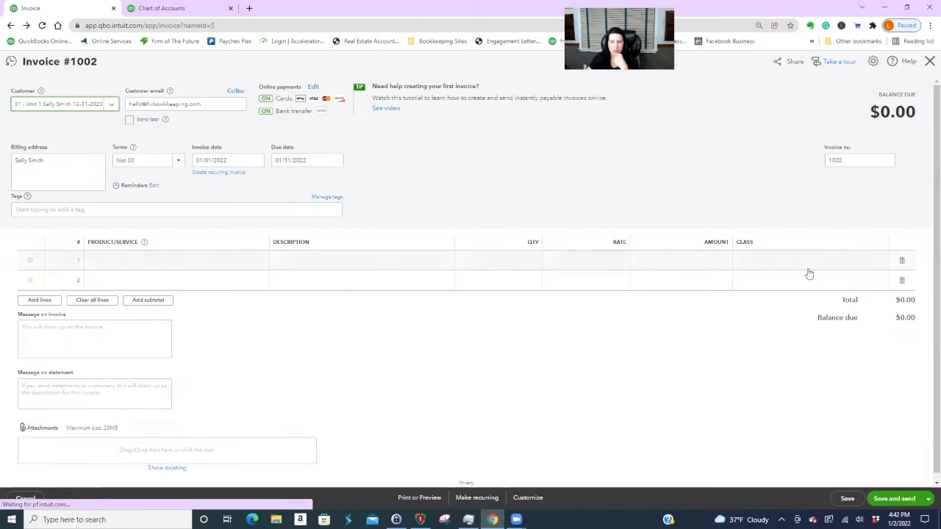
- Turn off card and bank online payments on invoice #1002
left_click(929, 500)
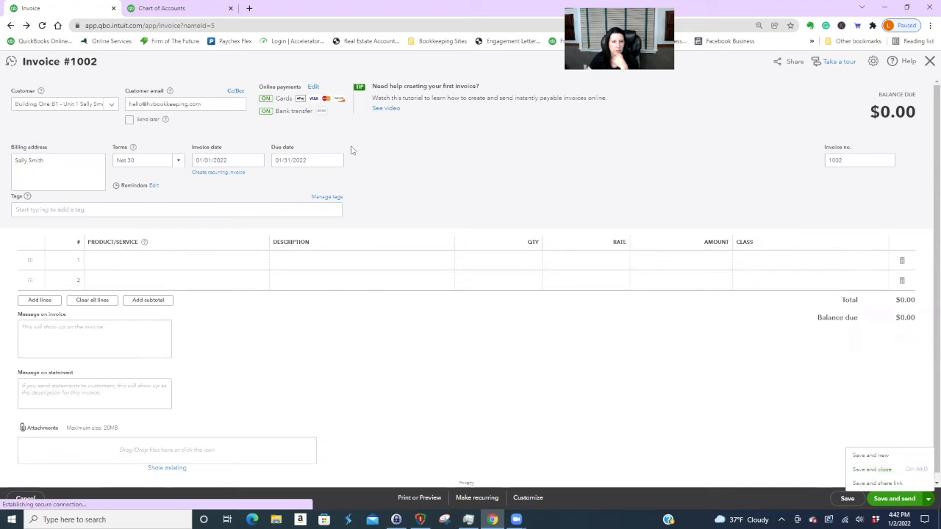
left_click(314, 88)
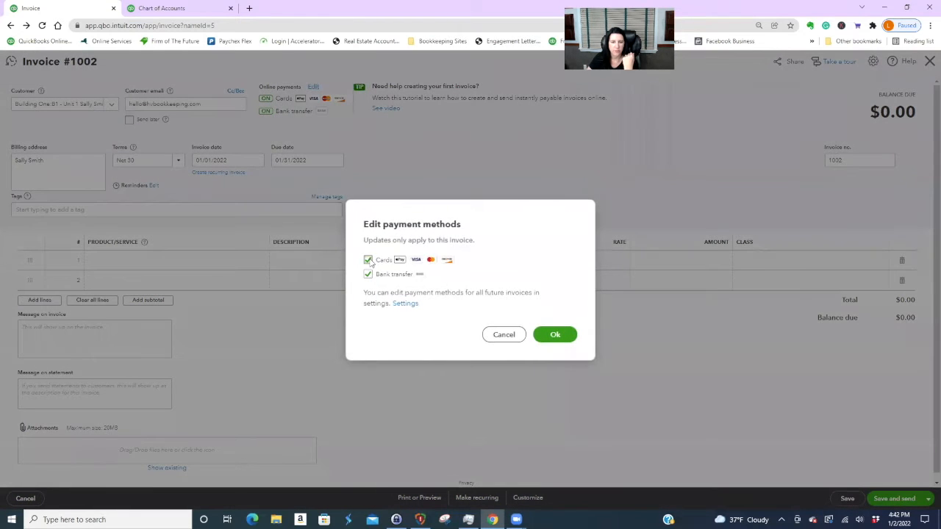
left_click(368, 259)
left_click(367, 273)
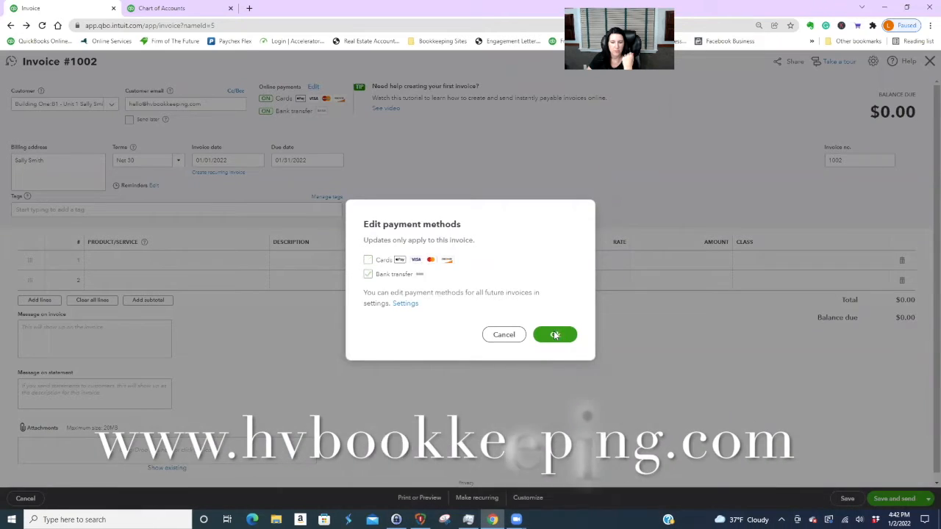
left_click(558, 335)
left_click(929, 498)
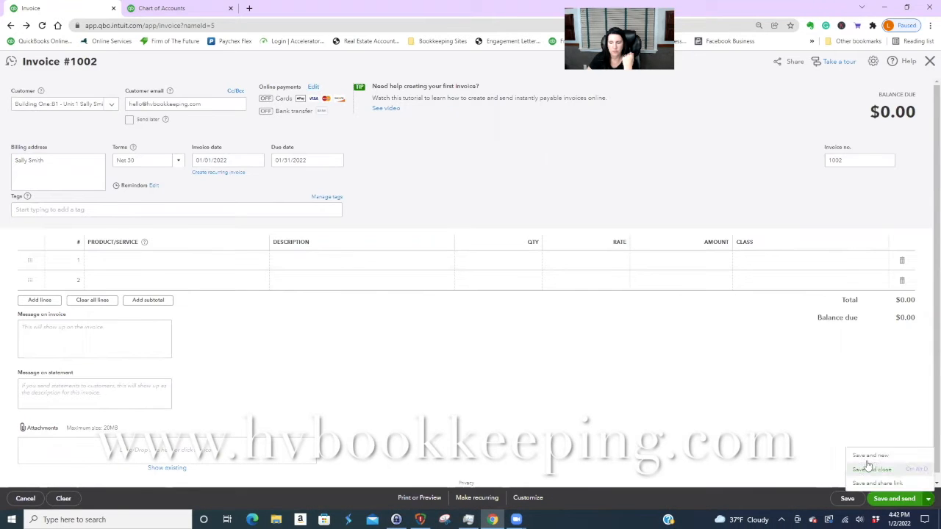
left_click(873, 469)
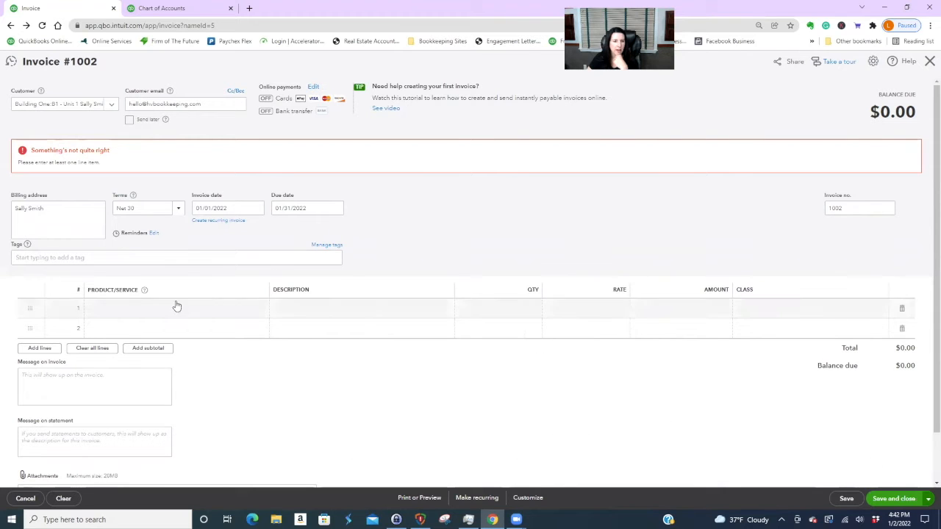
- Bill the B1 - Unit 1 rent on line 1, save invoice #1002, and decline QuickBooks Time
left_click(220, 312)
left_click(259, 312)
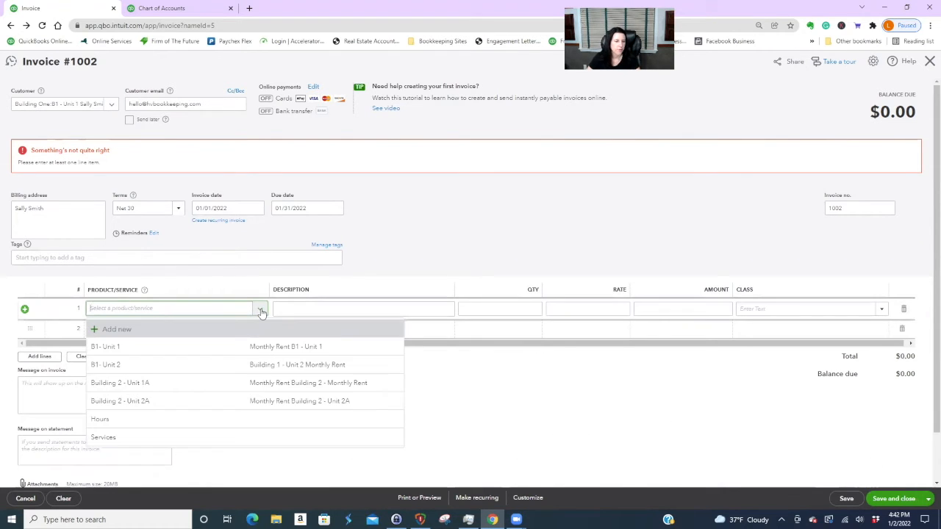
left_click(200, 351)
left_click(893, 498)
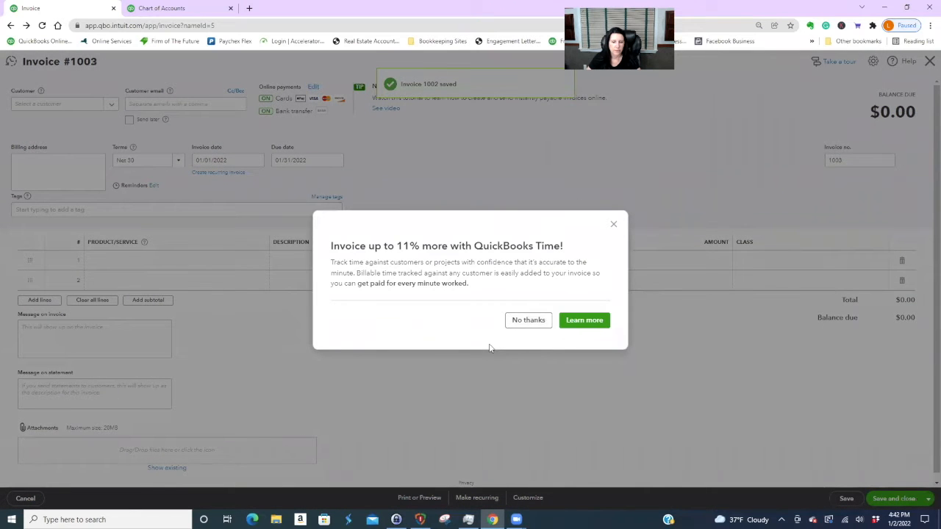
left_click(528, 320)
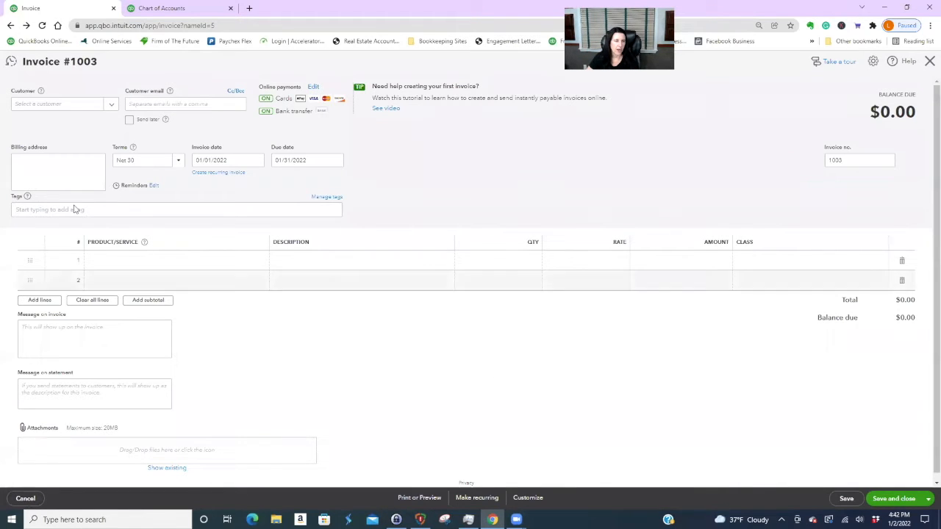
- Close the blank invoice and open the B1 - Unit 1 customer's page
left_click(930, 63)
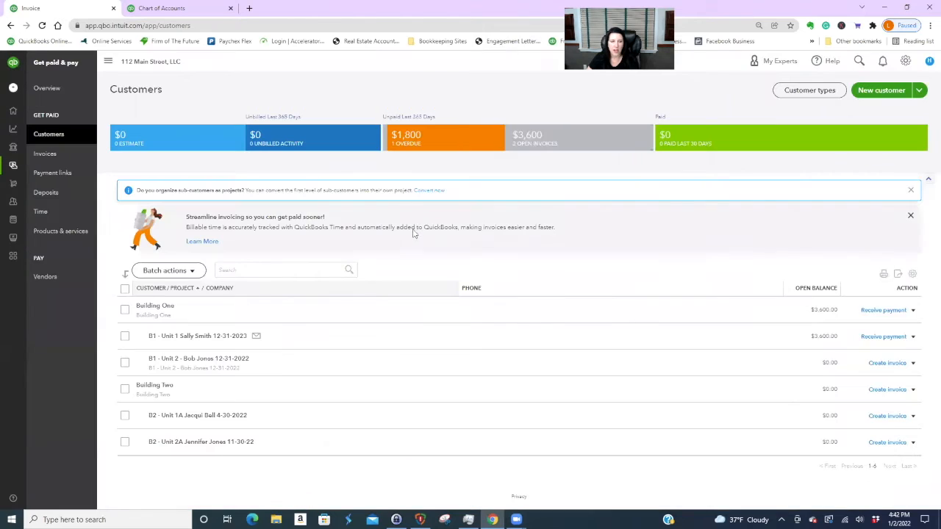
left_click(210, 336)
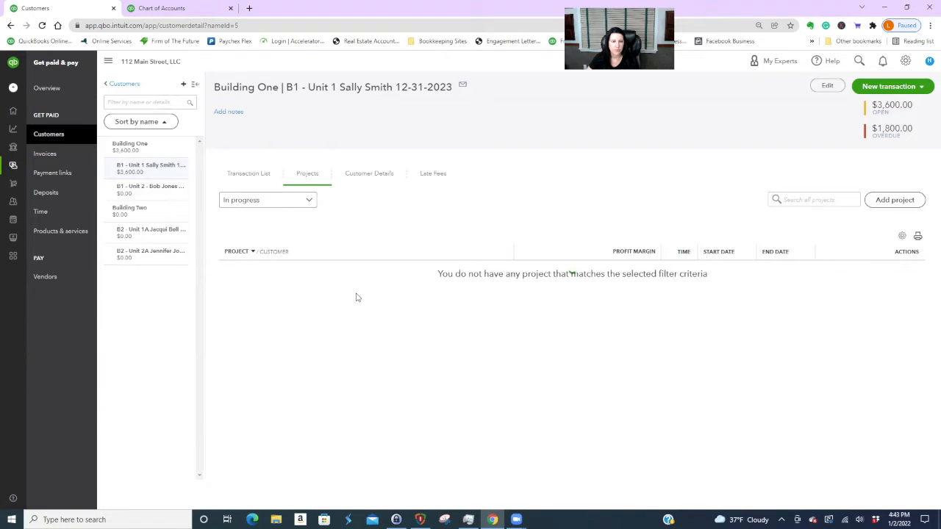
- Delete invoice 1002 from the B1 - Unit 1 customer's transaction list
left_click(250, 175)
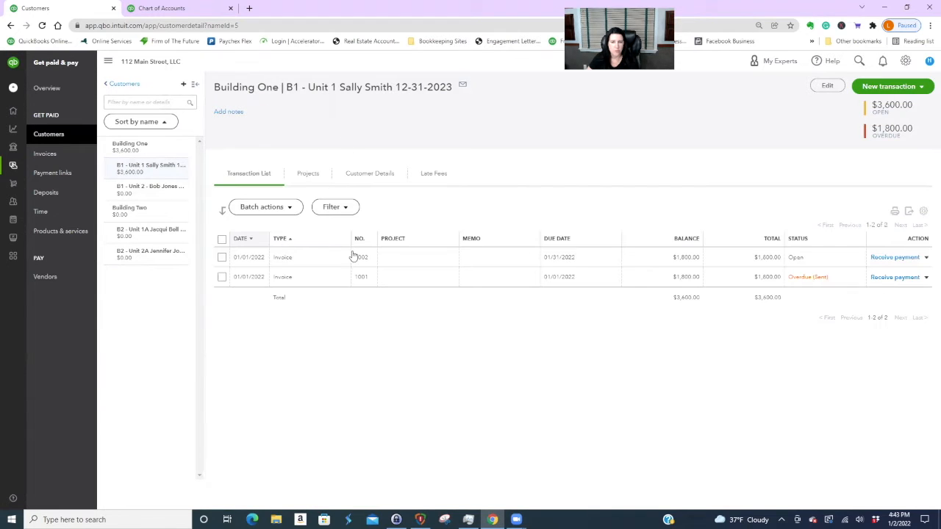
left_click(412, 258)
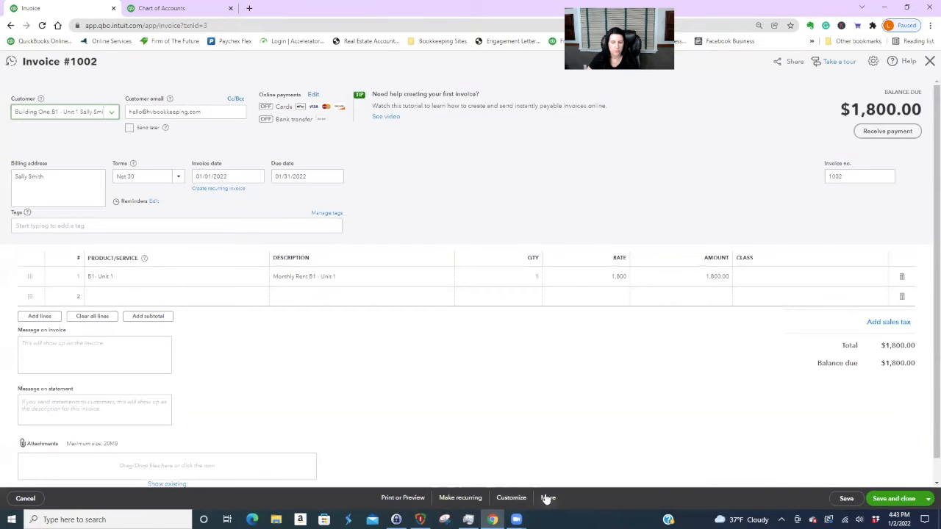
left_click(546, 497)
left_click(532, 440)
left_click(527, 302)
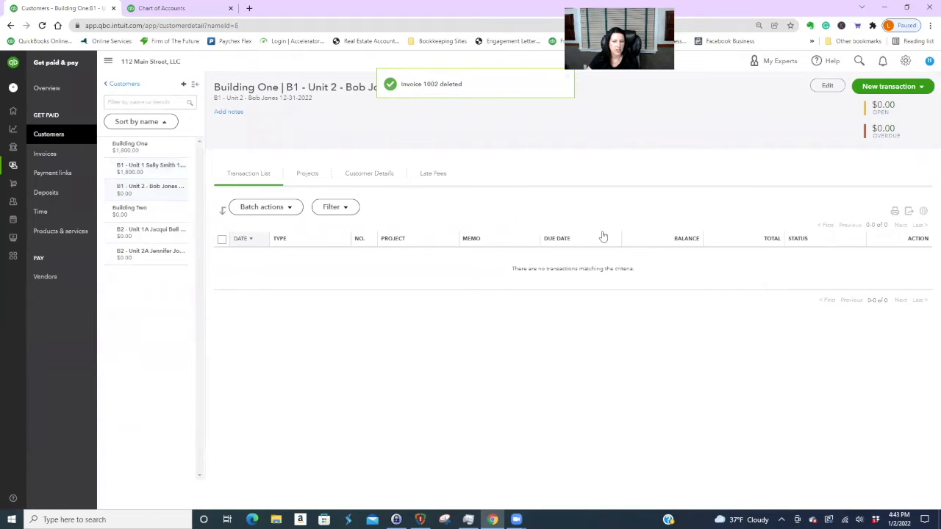
- Discard the new invoice and set the B1 - Unit 2 customer's terms to Due on receipt
left_click(889, 86)
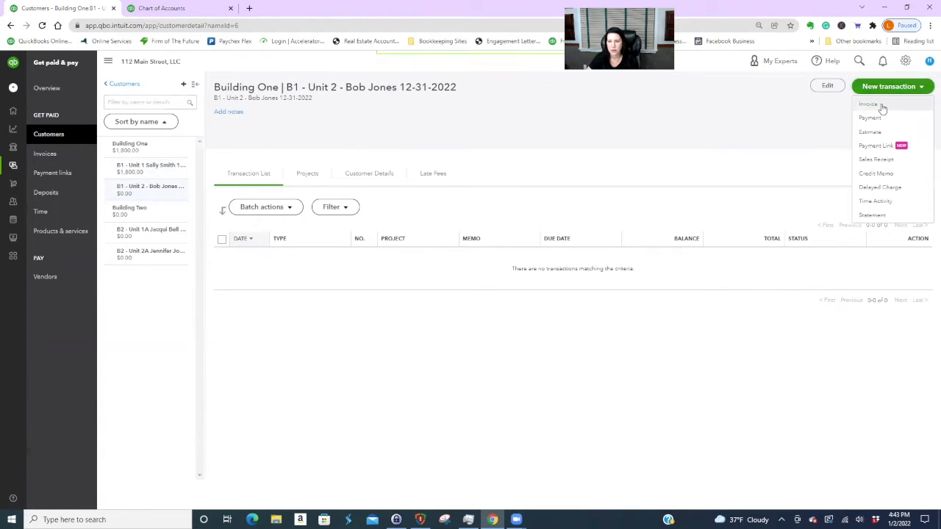
left_click(868, 104)
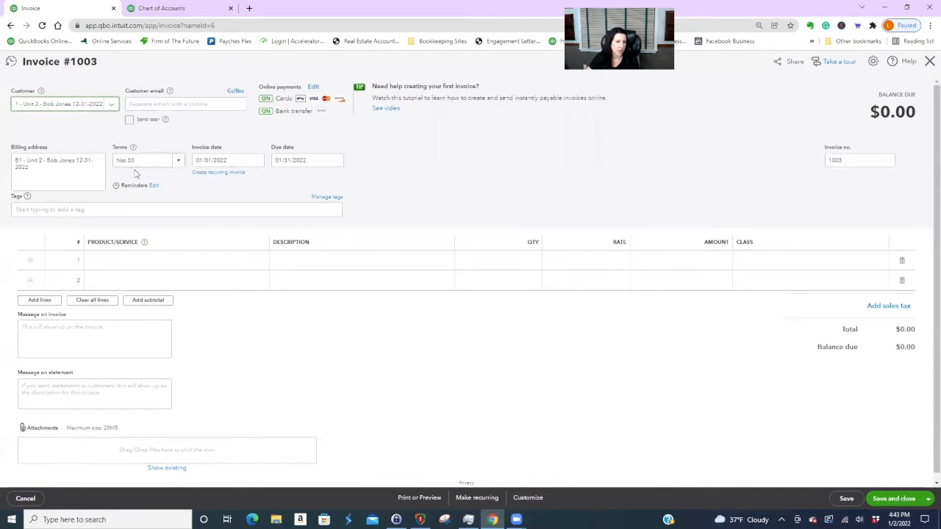
left_click(26, 498)
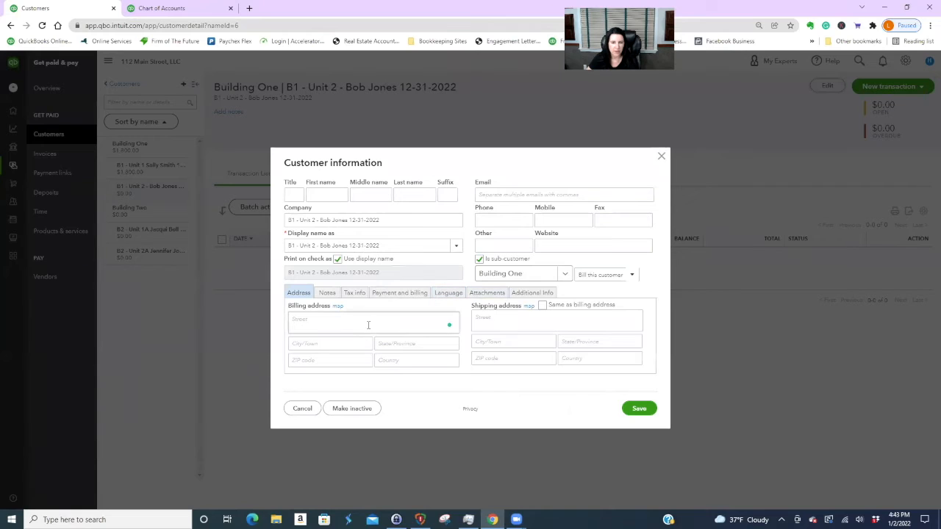
left_click(394, 293)
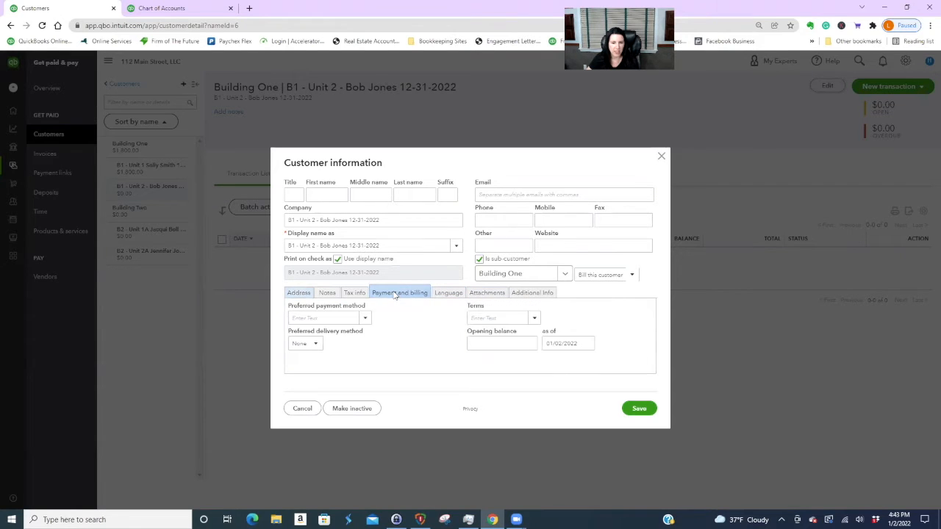
left_click(530, 319)
left_click(491, 347)
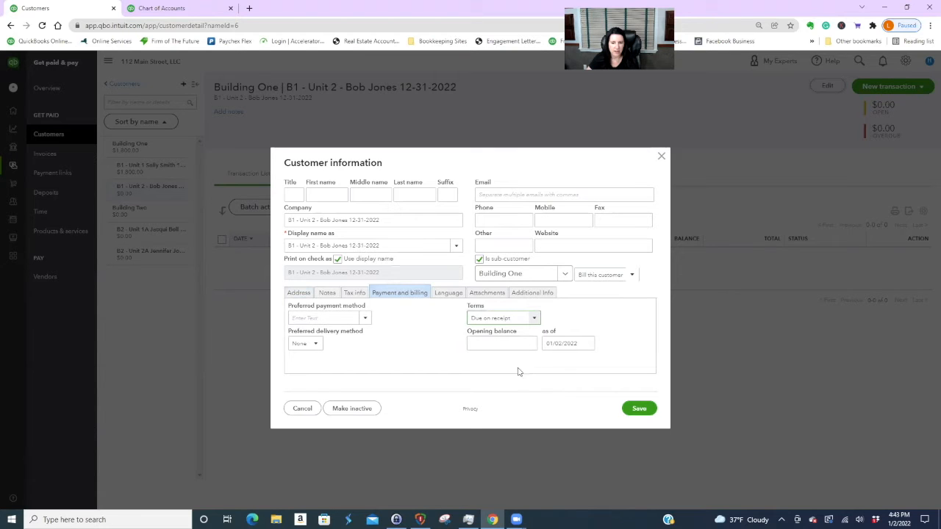
left_click(640, 409)
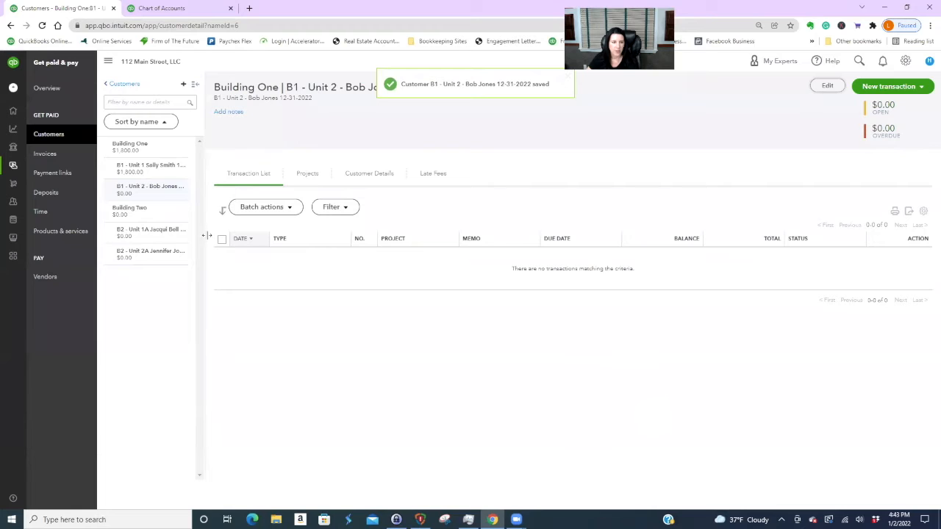
- Enter a 1,500.00 opening balance for B1 - Unit 2 and save the customer
left_click(827, 86)
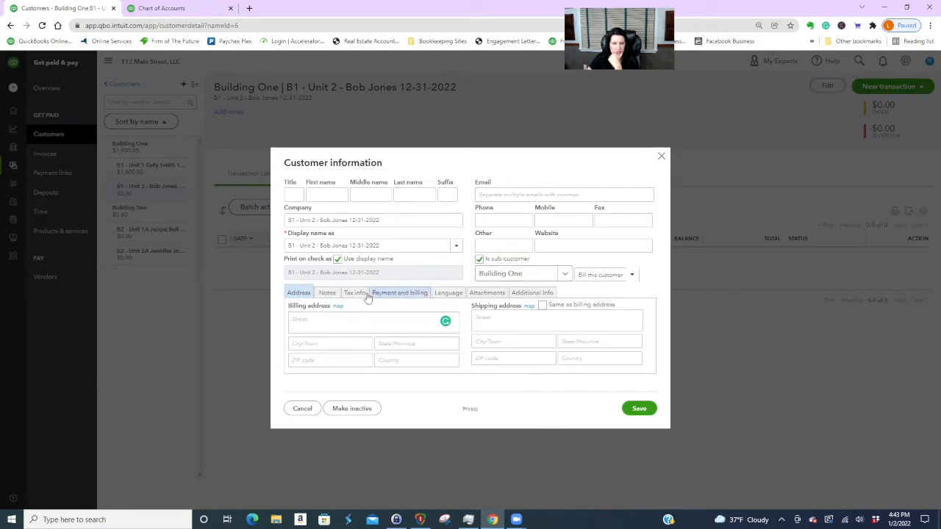
left_click(422, 294)
left_click(483, 344)
type("1500")
left_click(430, 345)
left_click(637, 409)
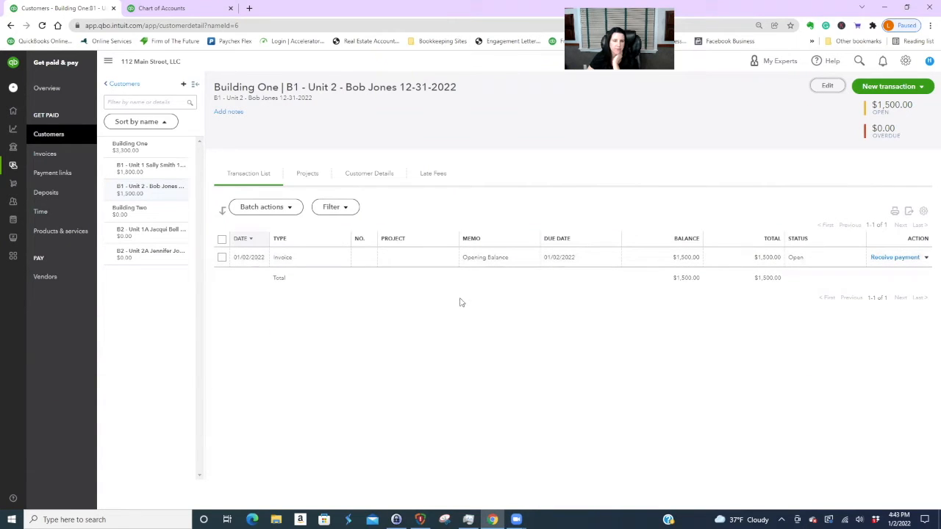
- Append 'as of 12/31/21 Never paid December rent' to the opening-balance line, class Building 1 - Unit 2, and save
left_click(416, 257)
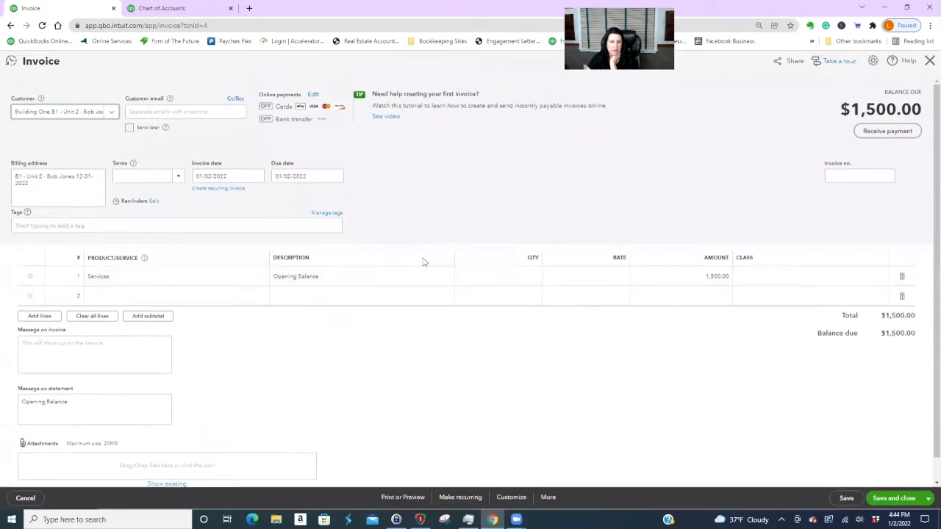
left_click(330, 275)
left_click(330, 275)
type("as of 12/")
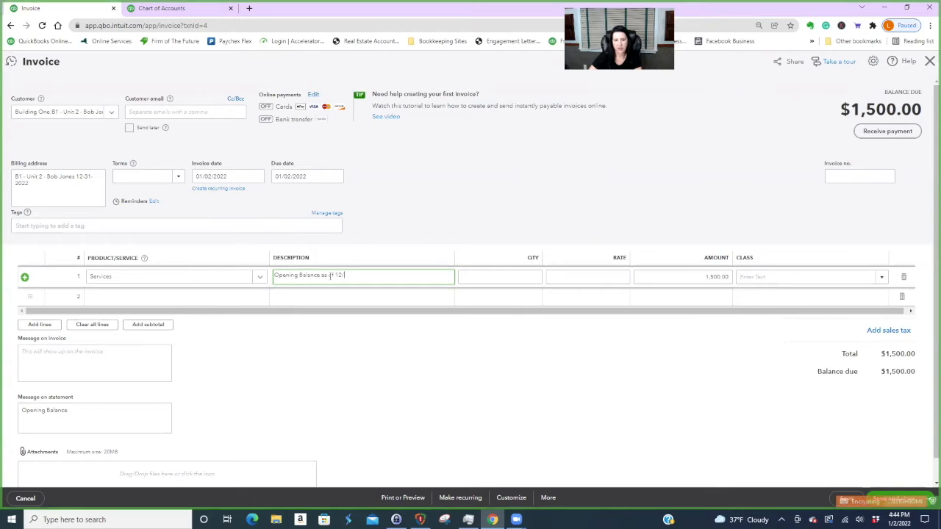
type("31/21 Never paid December rent.")
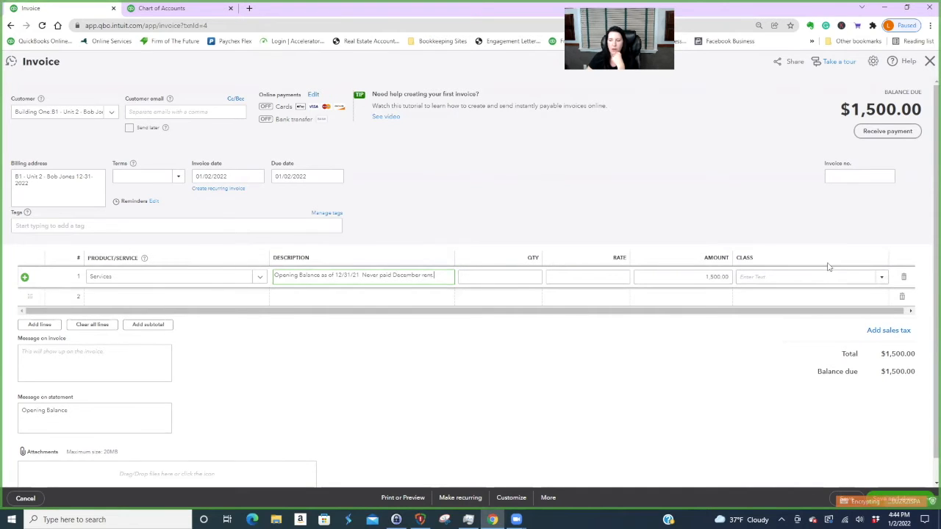
left_click(881, 278)
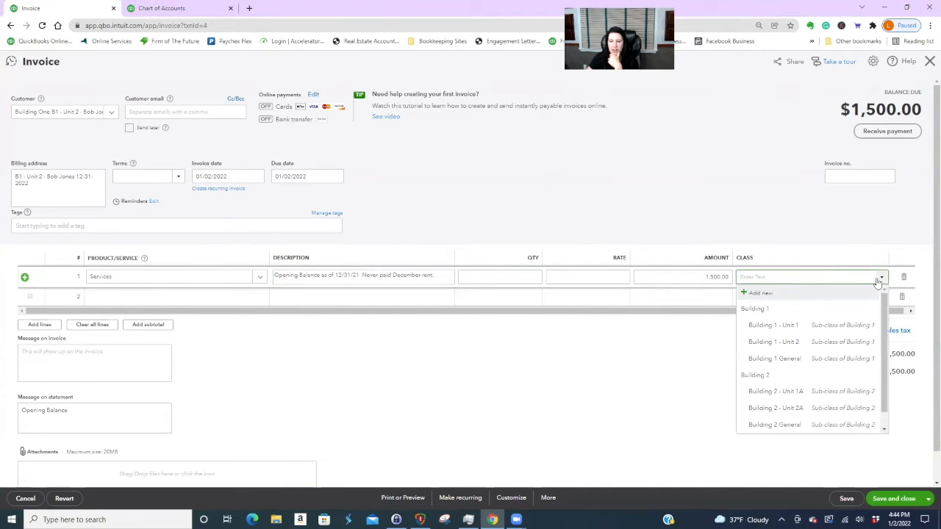
left_click(805, 343)
left_click(910, 500)
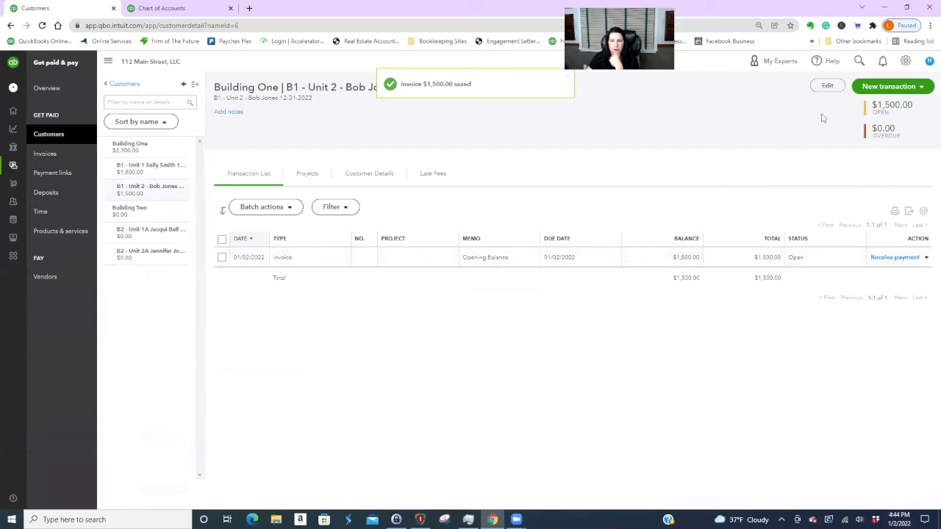
left_click(892, 87)
- Start a new invoice for B1 - Unit 2 and turn off its online payment methods
left_click(872, 106)
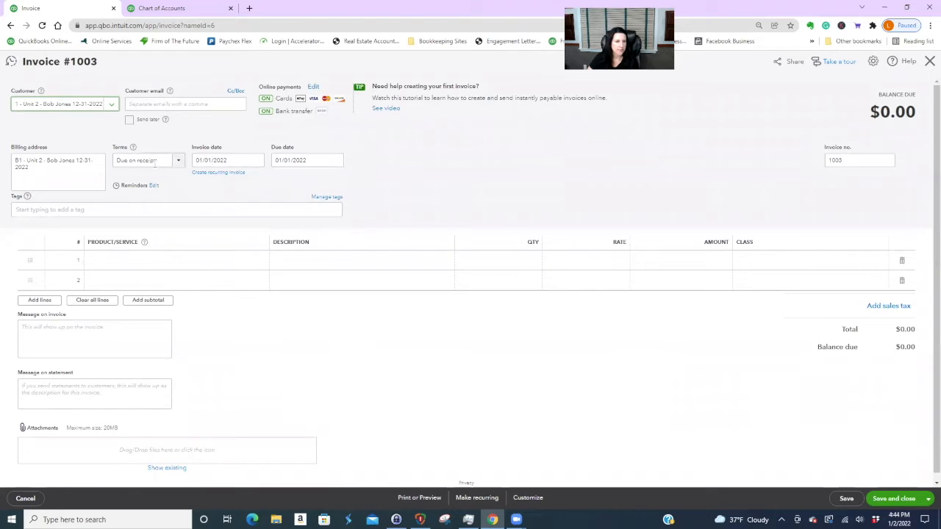
left_click(124, 161)
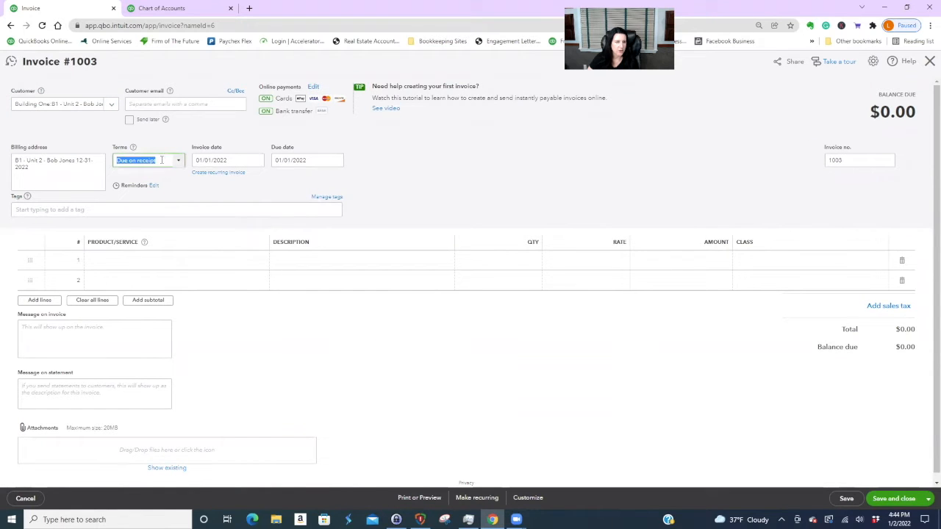
left_click(312, 87)
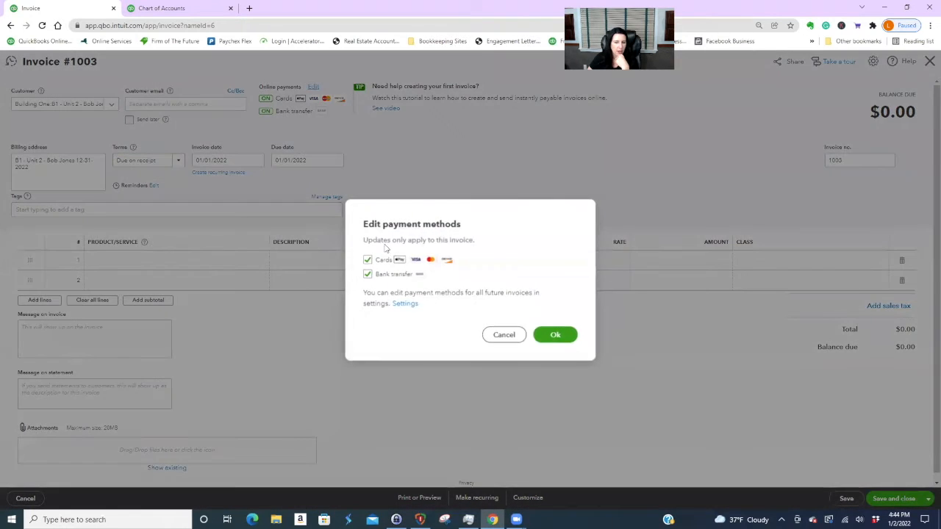
left_click(368, 275)
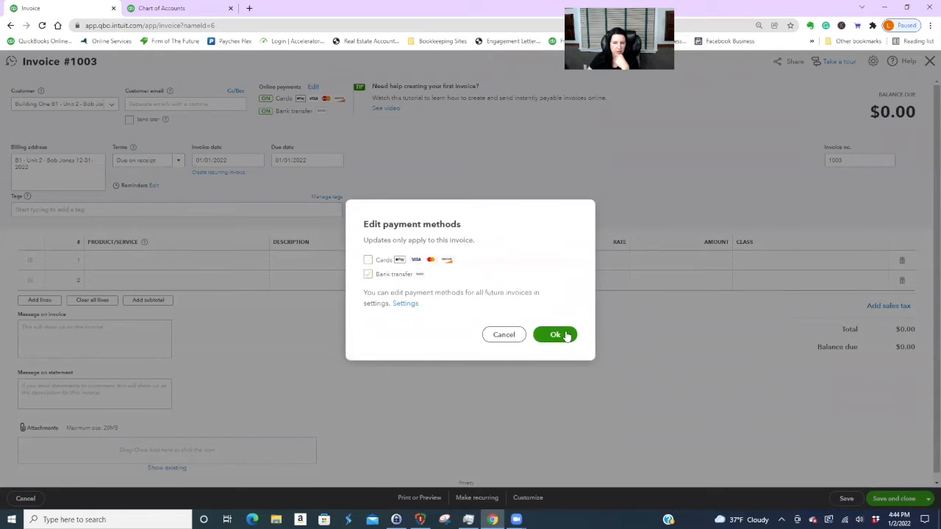
left_click(562, 333)
- Bill the B1 - Unit 2 rent item, class it Building 1 - Unit 2, and save invoice 1003
left_click(257, 264)
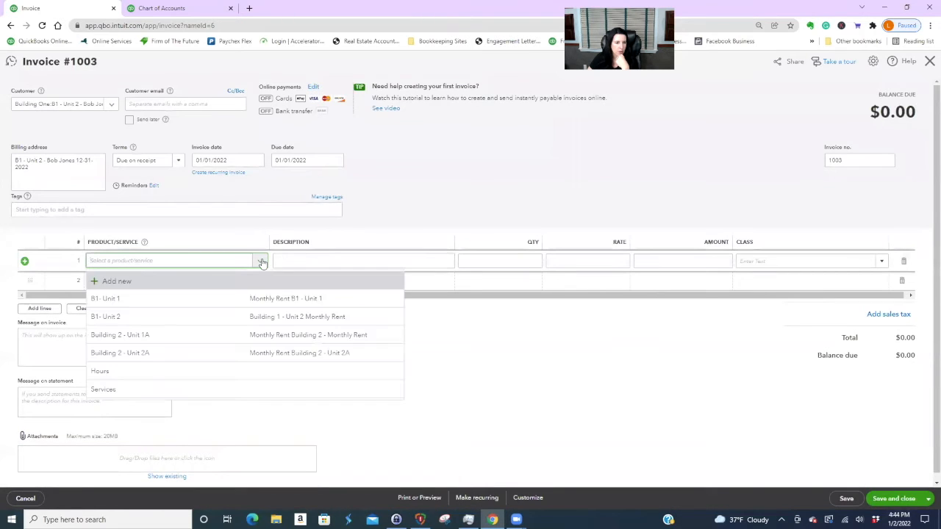
left_click(174, 317)
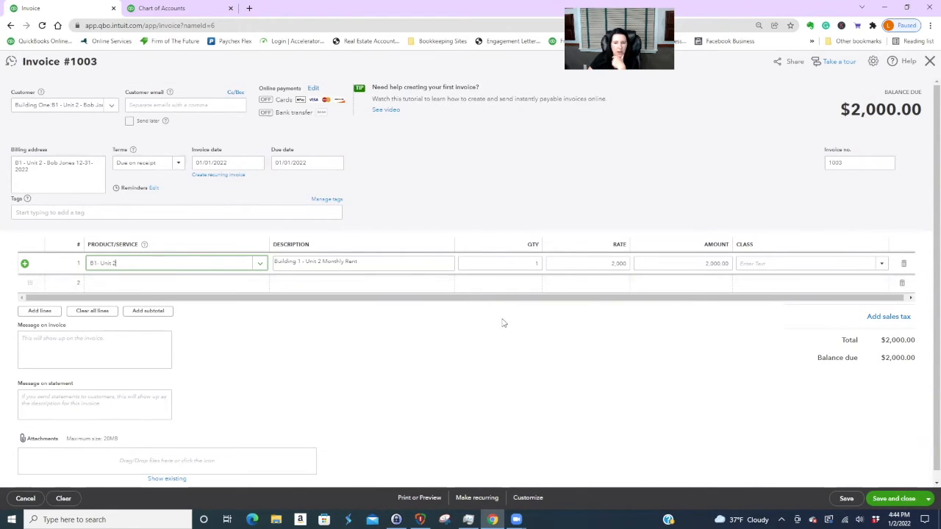
left_click(882, 263)
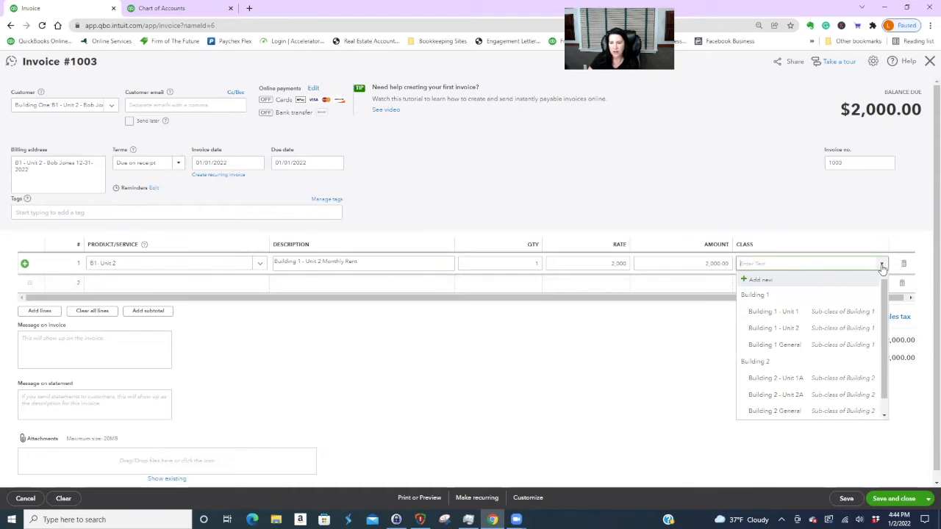
left_click(800, 329)
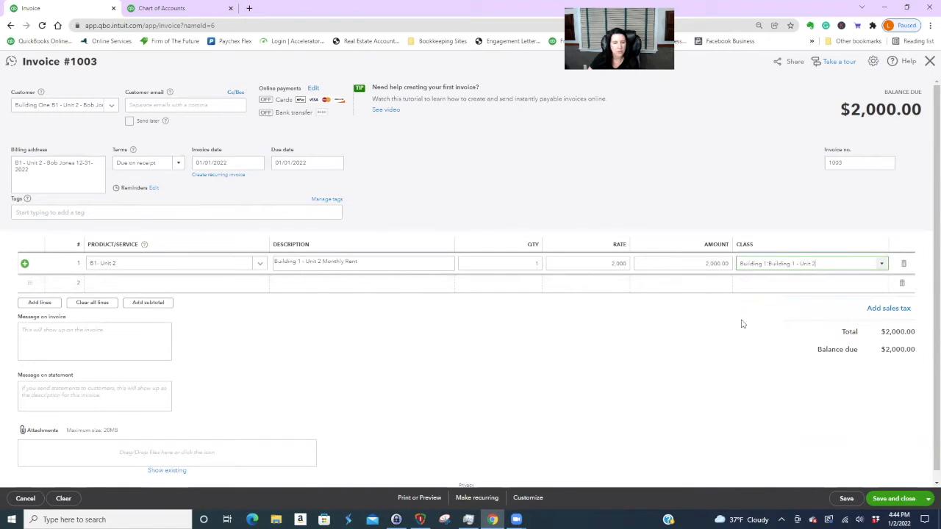
left_click(894, 499)
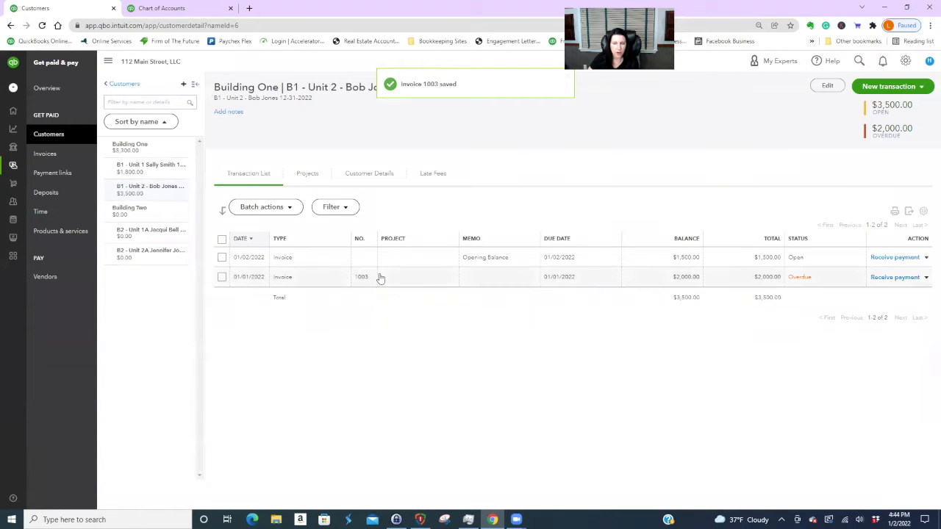
- Make invoice 1003 recurring, created 3 days in advance and auto-emailed to the customer's e-mail address
left_click(424, 280)
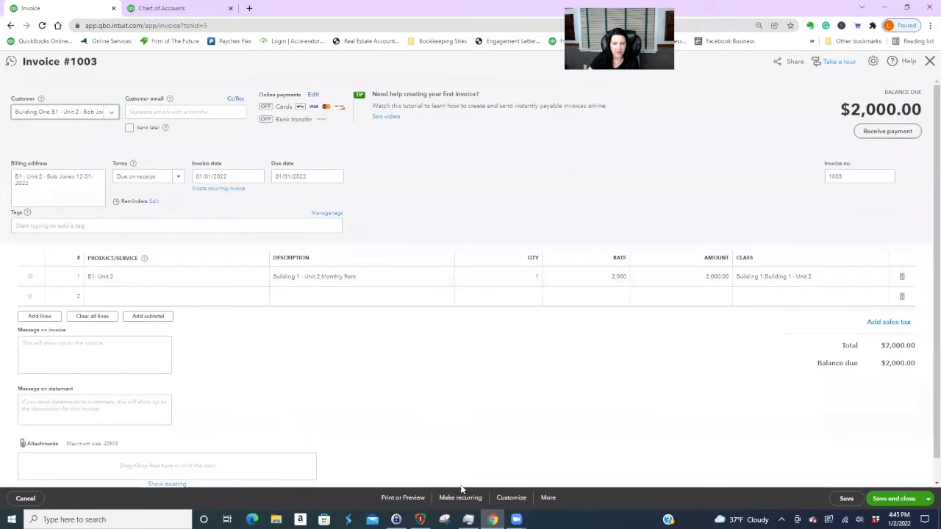
left_click(454, 499)
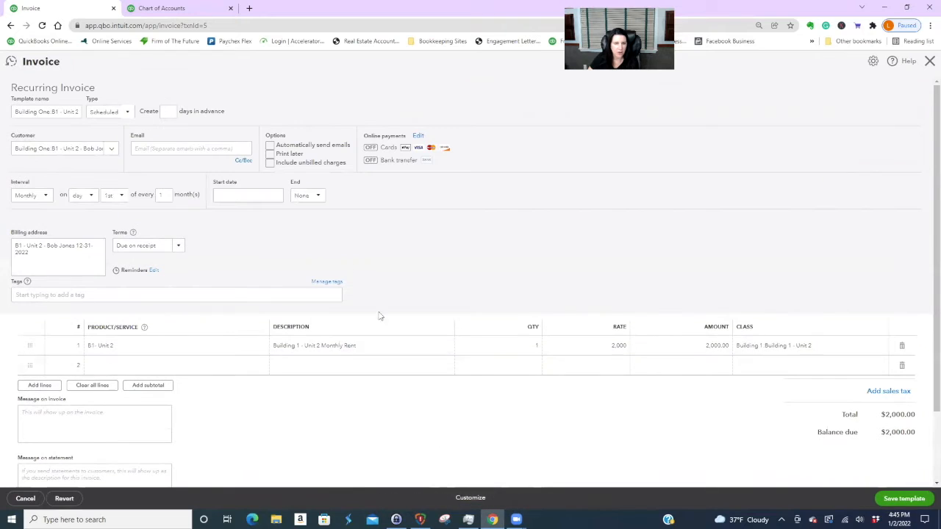
left_click(164, 113)
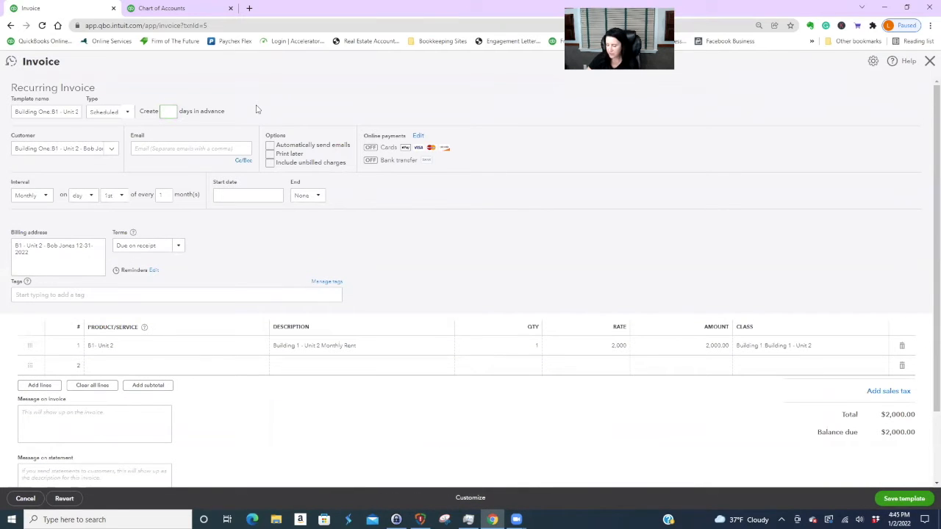
type("3")
left_click(270, 146)
left_click(233, 149)
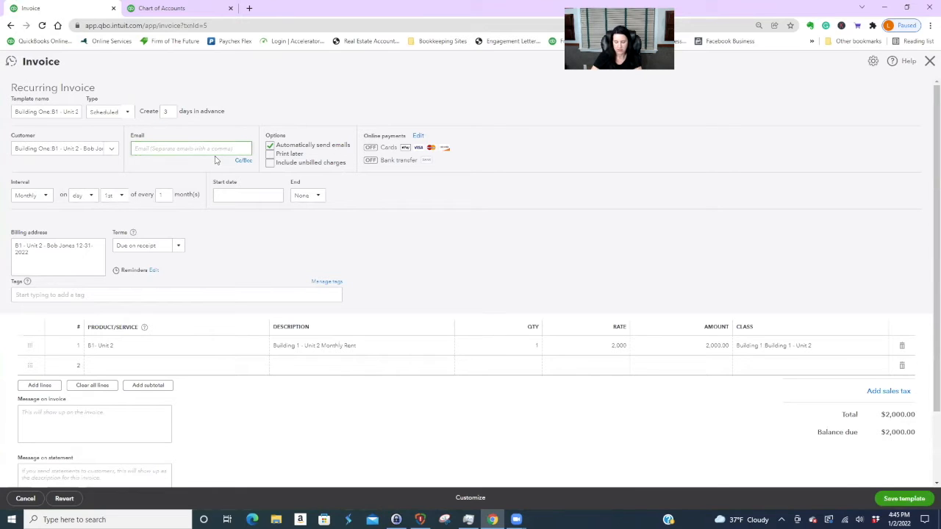
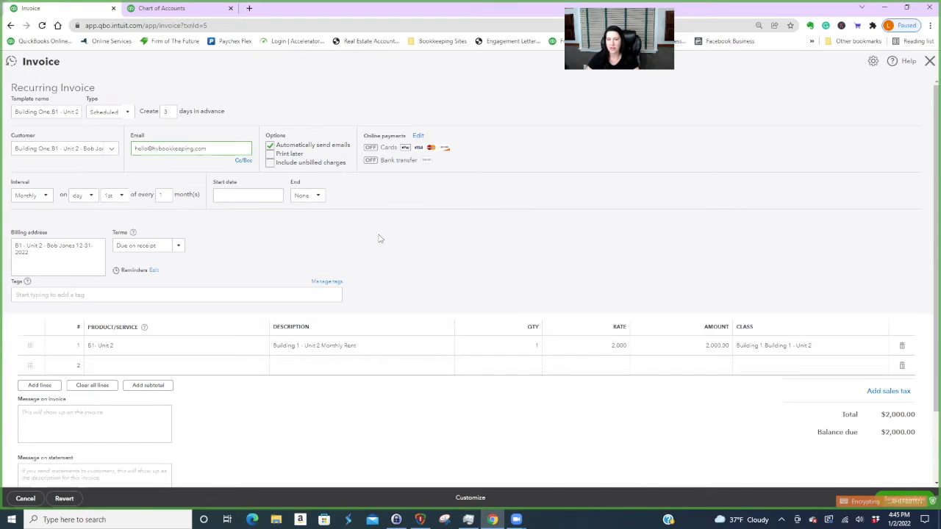
left_click(404, 241)
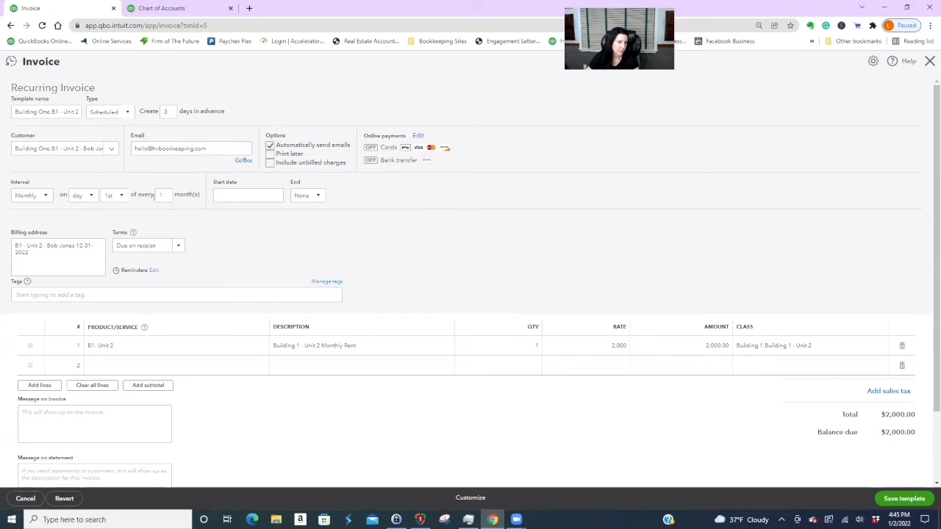
- Schedule the template to start 02/01/2022 and end after 11 occurrences, then save it
left_click(277, 196)
left_click(297, 218)
left_click(247, 244)
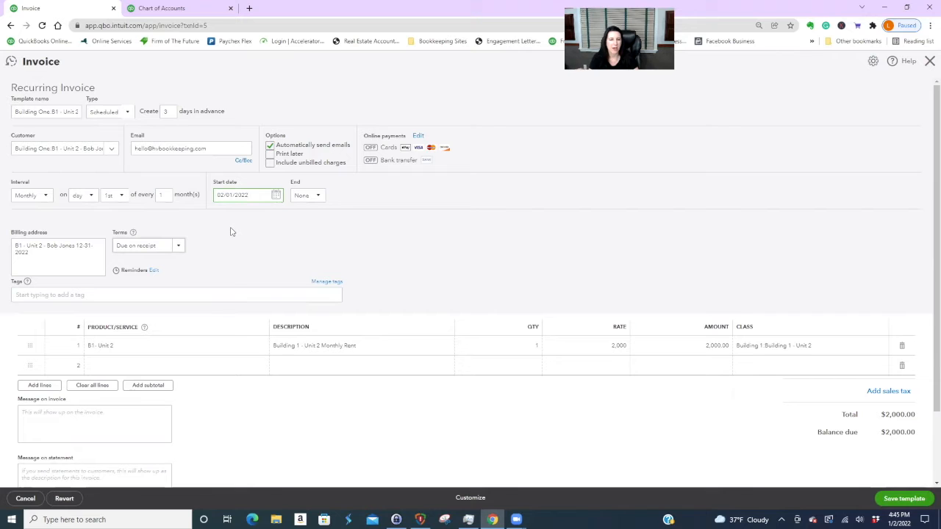
left_click(320, 196)
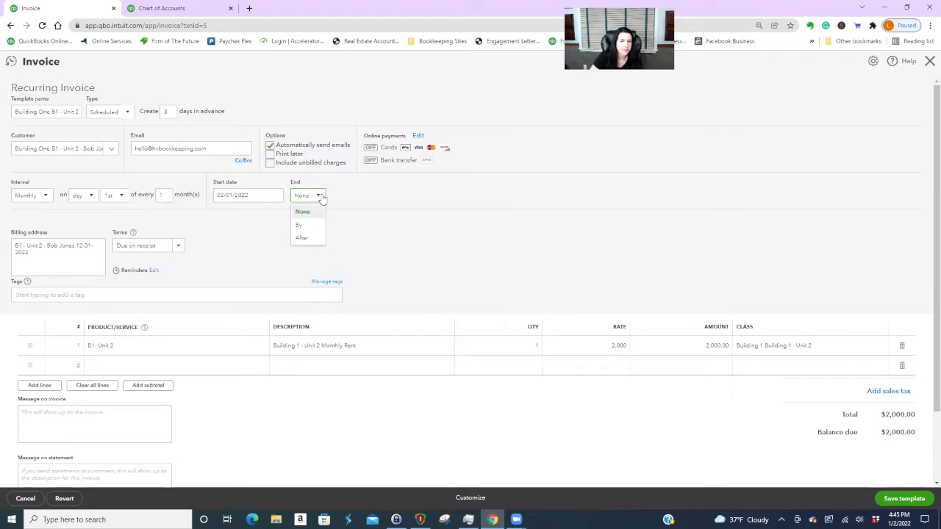
left_click(310, 238)
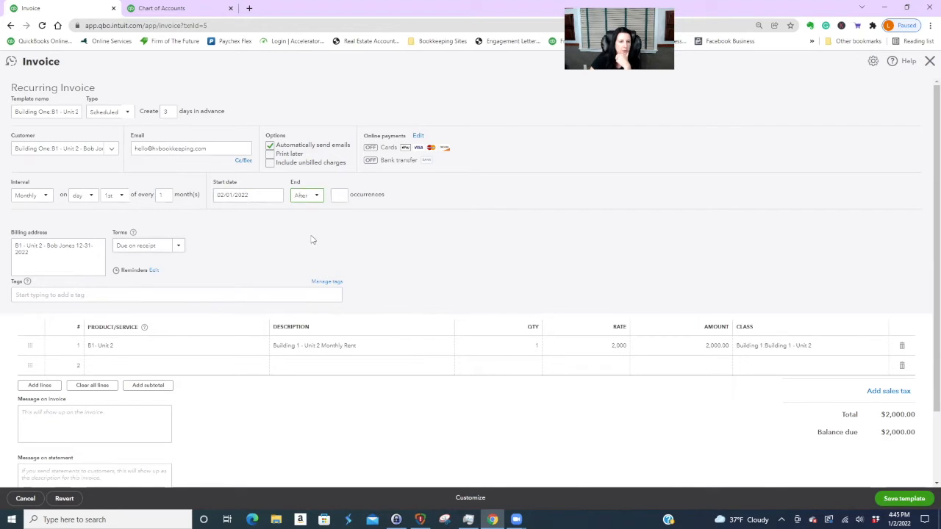
left_click(339, 195)
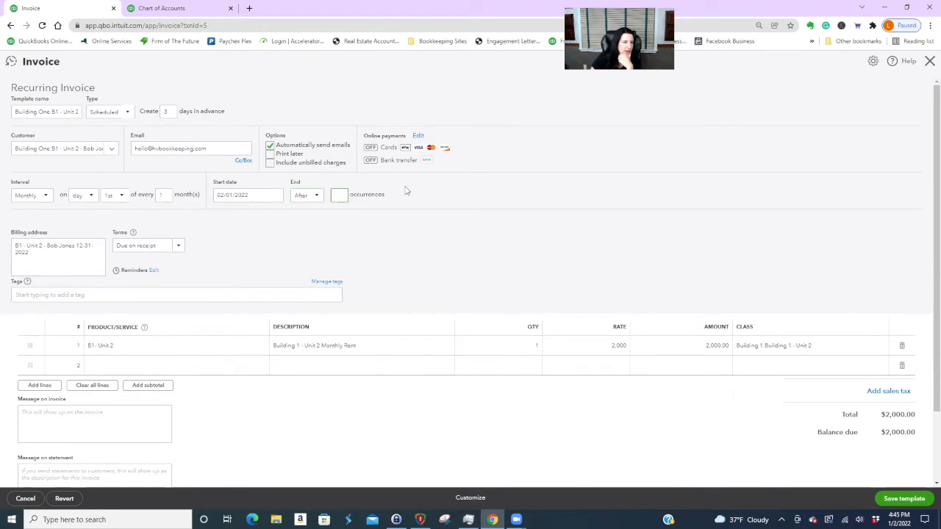
left_click(110, 150)
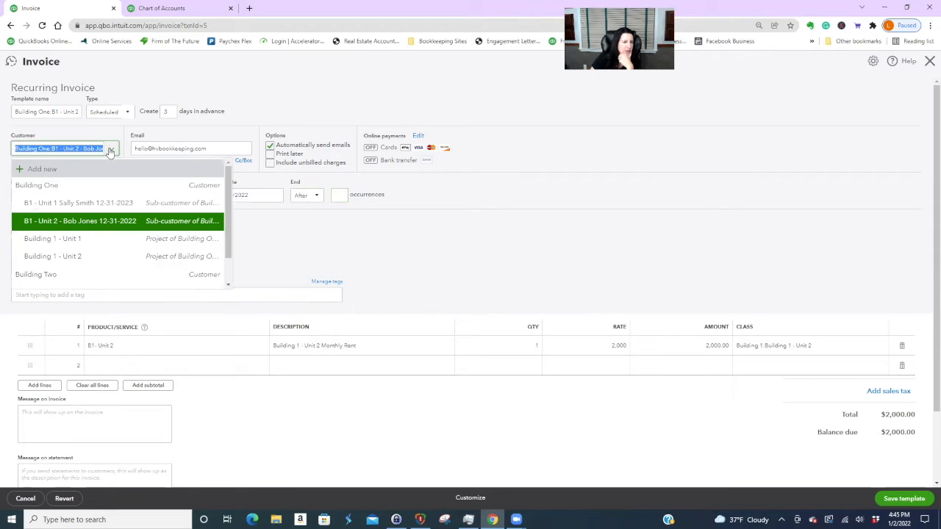
left_click(111, 150)
left_click(339, 195)
type("11")
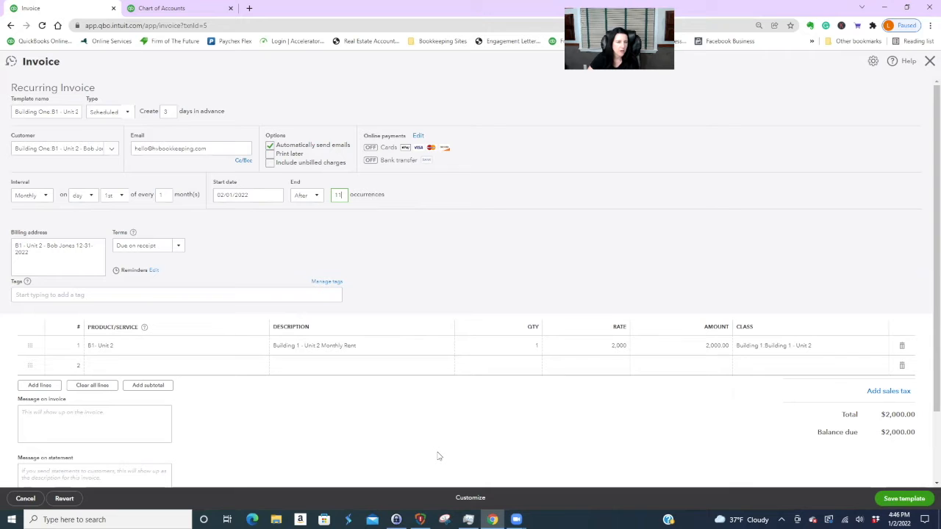
left_click(903, 498)
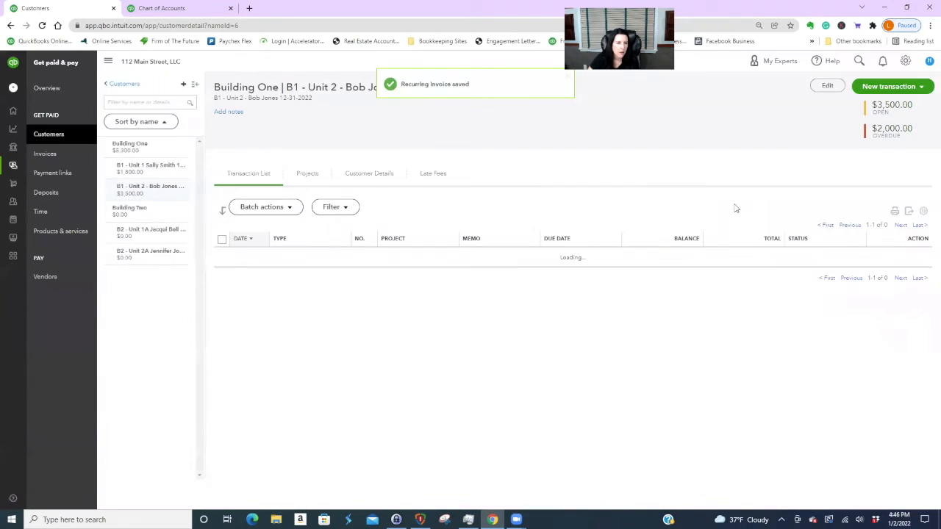
- Edit customer B2 - Unit 1A so its payment and billing terms are Due on receipt, and save
left_click(148, 234)
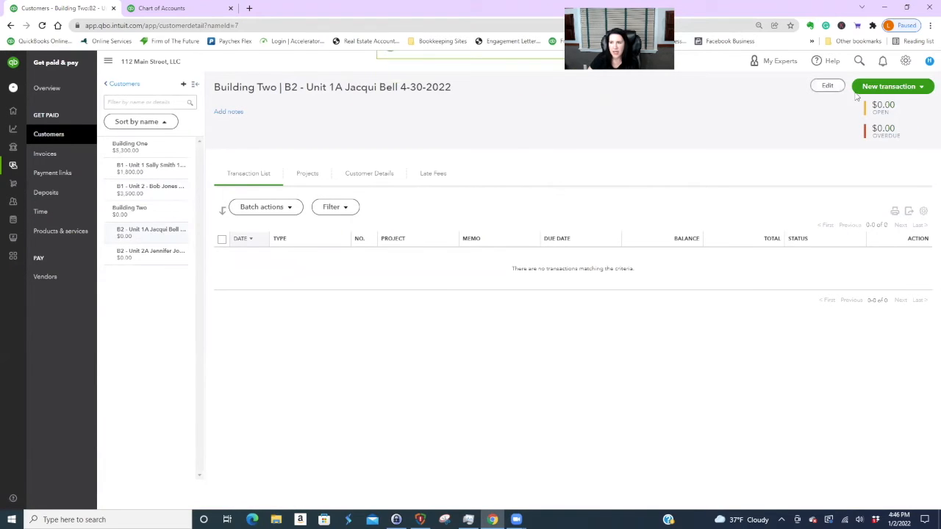
left_click(893, 86)
left_click(876, 108)
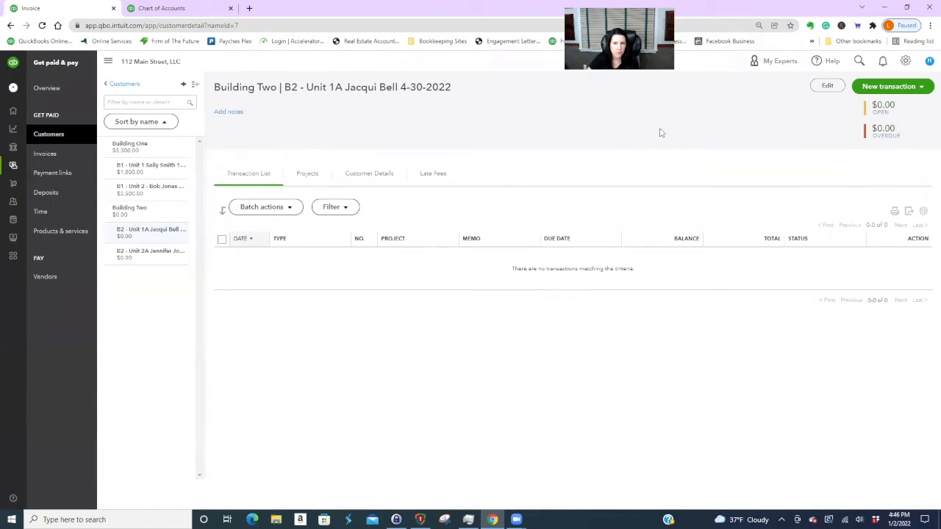
left_click(827, 85)
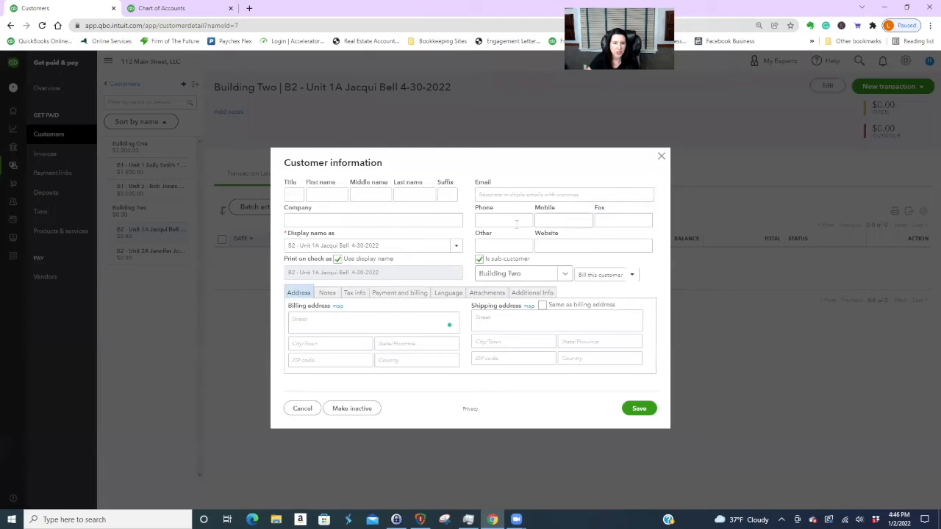
left_click(414, 296)
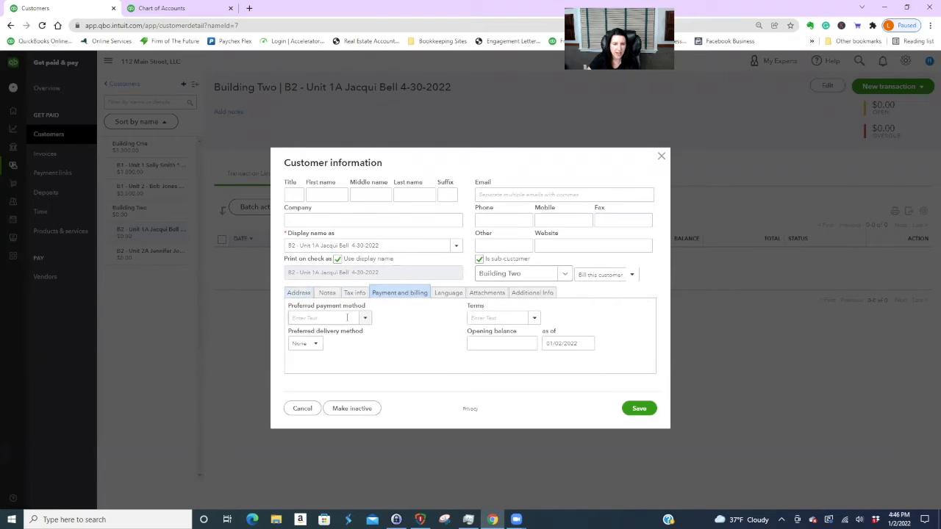
left_click(535, 318)
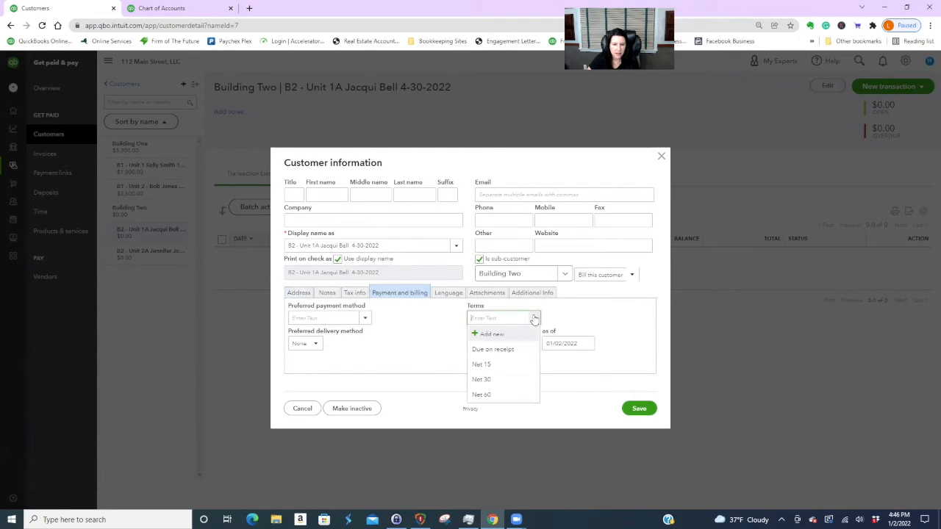
left_click(505, 349)
left_click(637, 409)
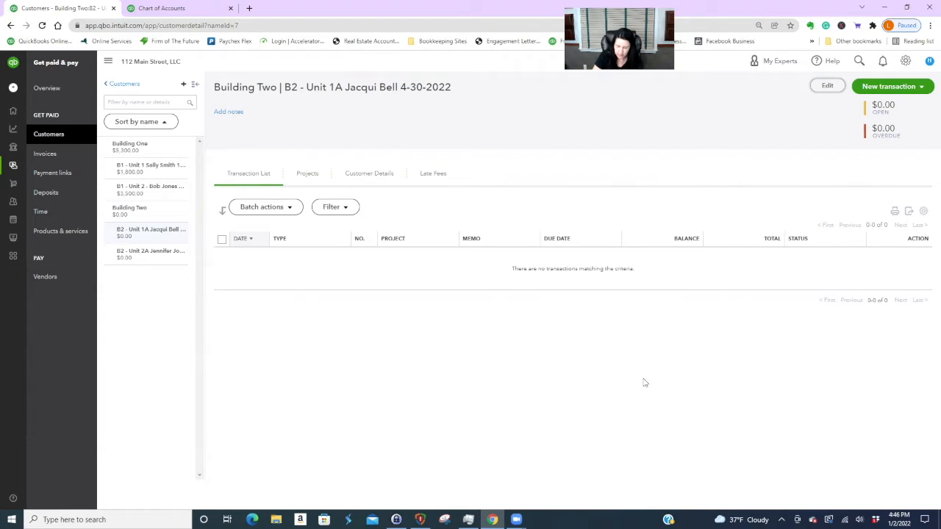
- Create invoice 1004 billing Building 2 - Unit 1A rent ($1,950), add the customer's e-mail, and save
left_click(891, 87)
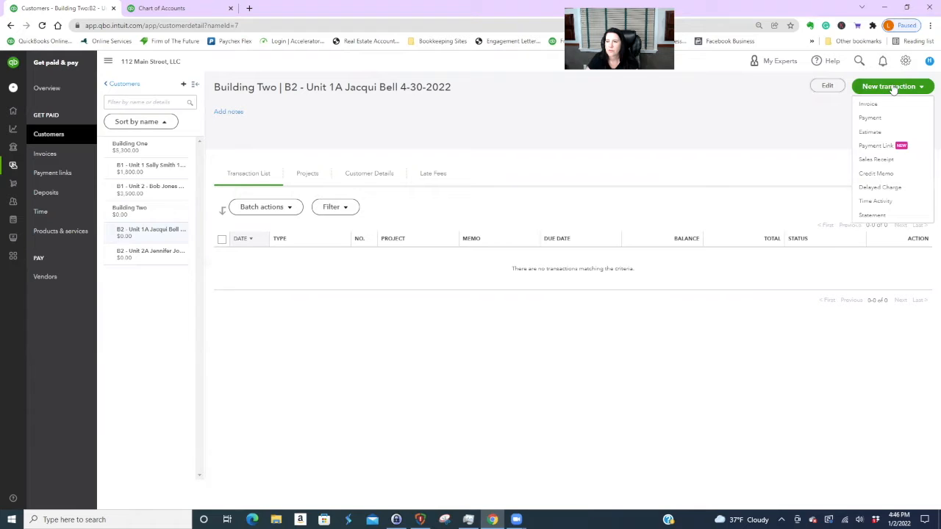
left_click(871, 105)
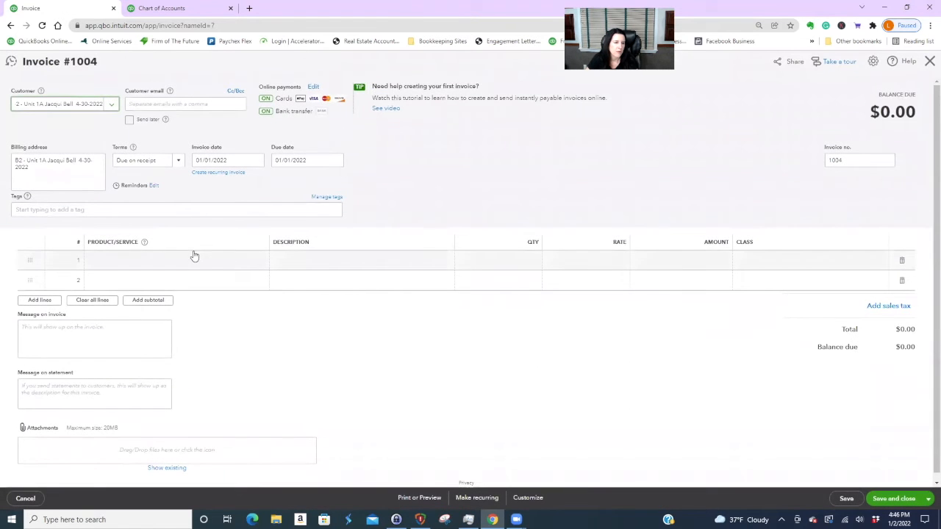
left_click(189, 260)
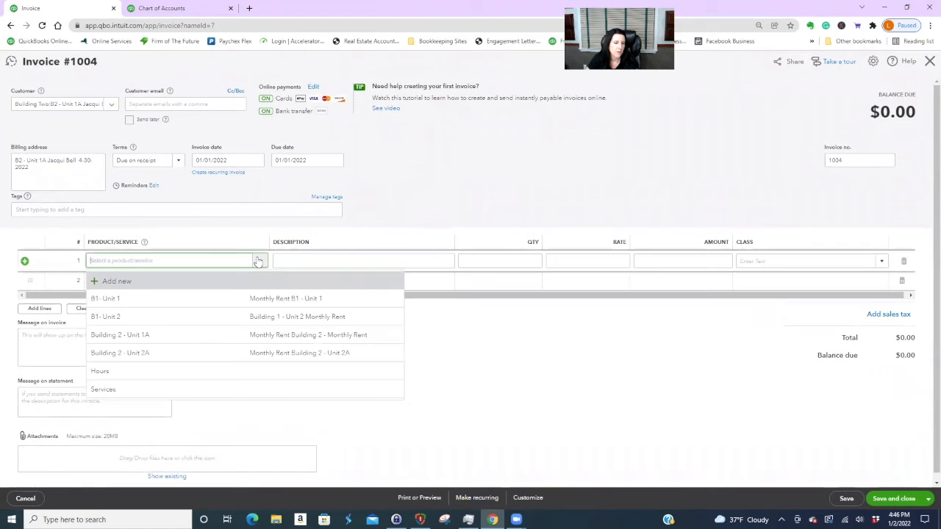
left_click(211, 338)
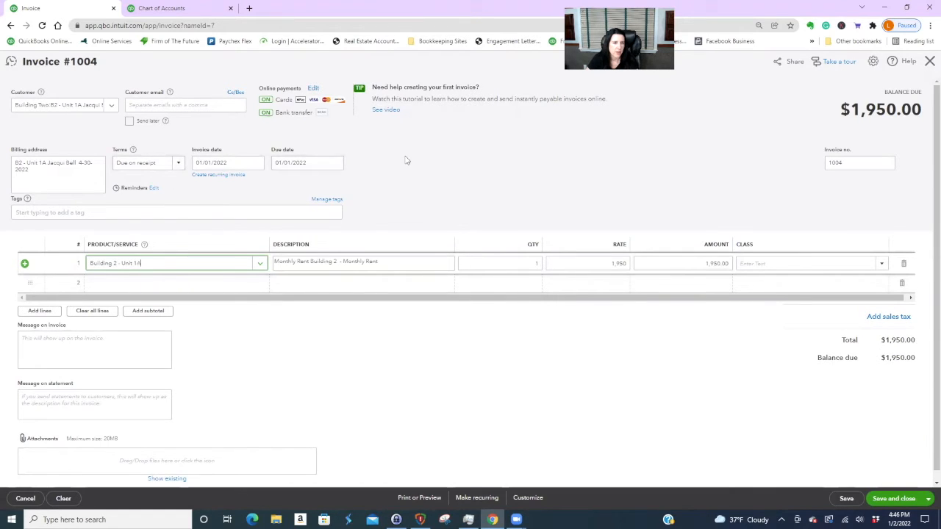
left_click(194, 105)
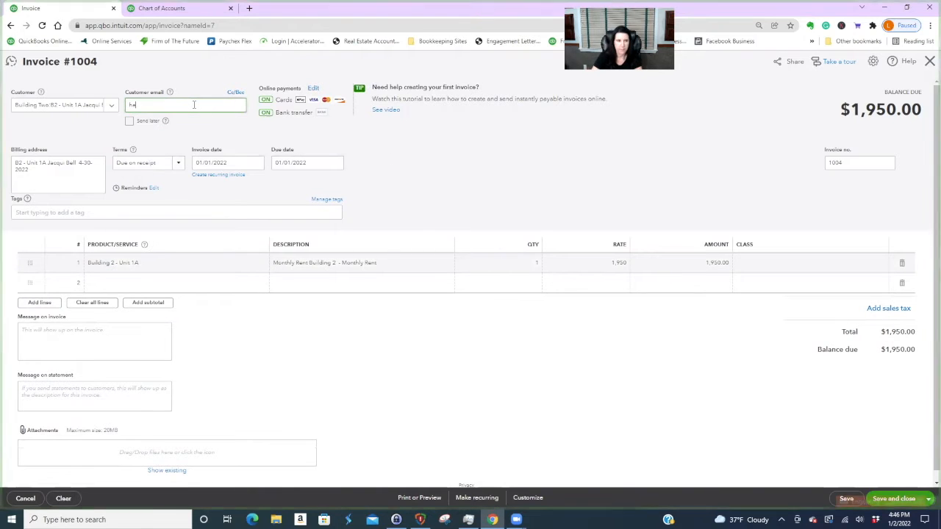
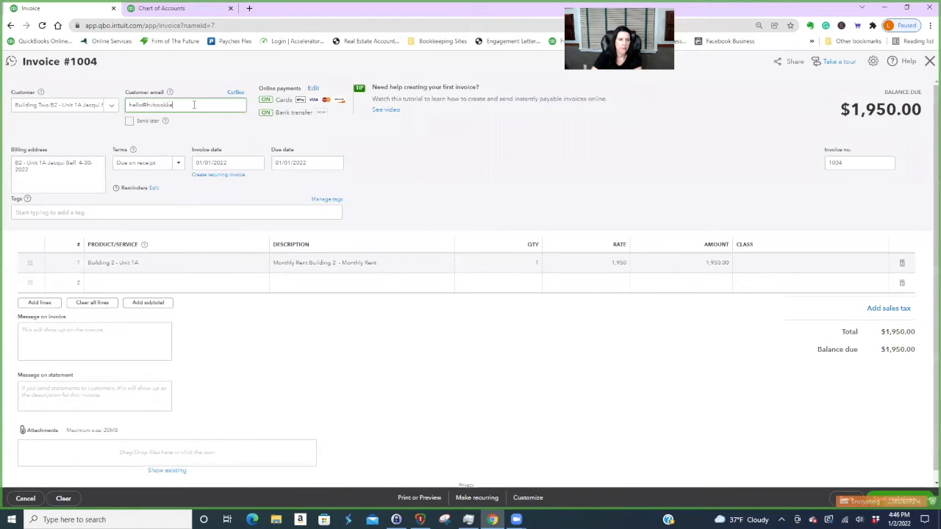
left_click(420, 152)
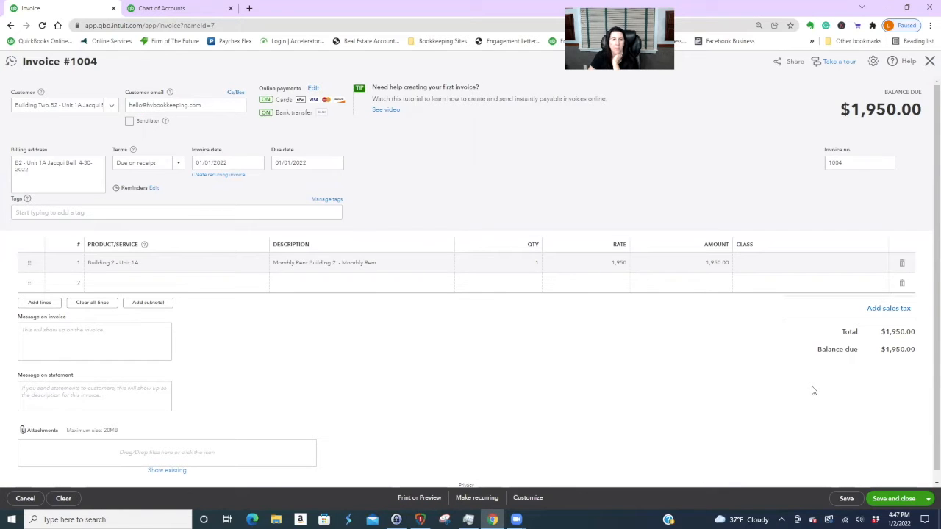
left_click(899, 500)
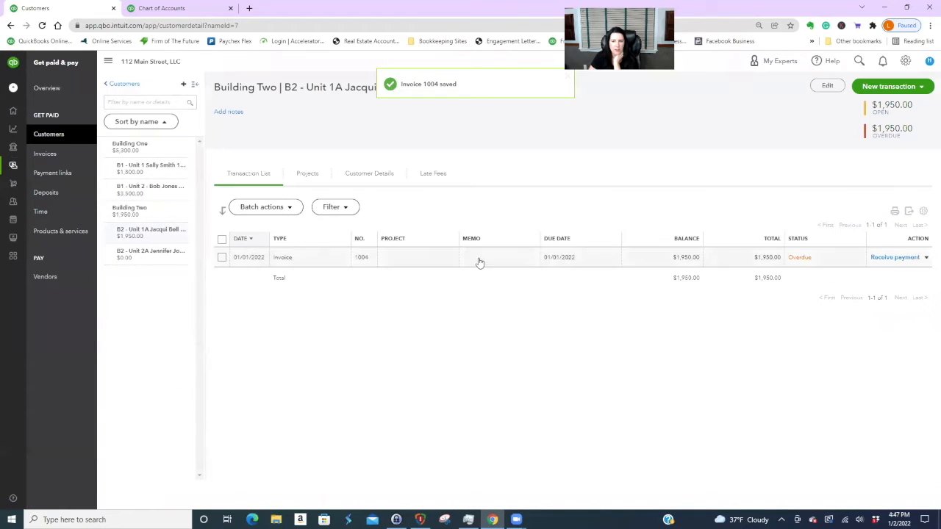
- Make invoice 1004 recurring, created 3 days ahead, auto-emailed, with card and bank payments off
left_click(501, 264)
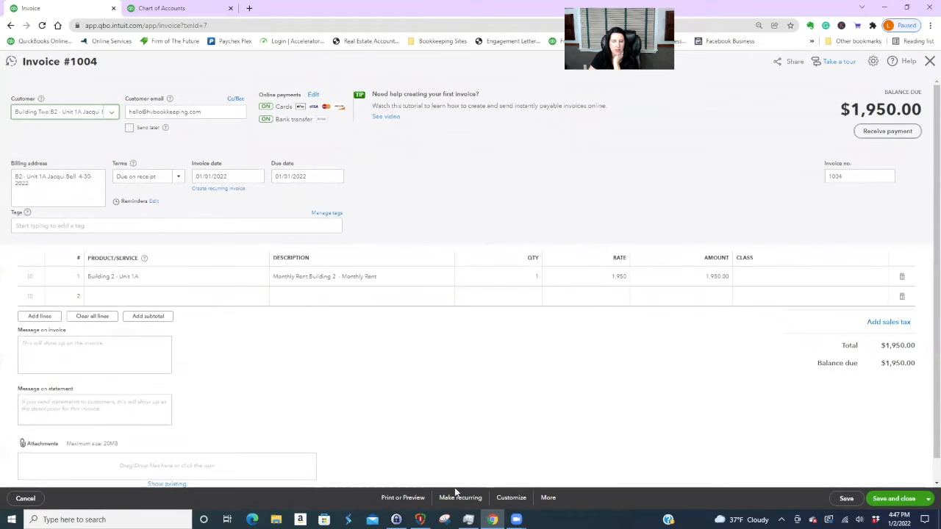
left_click(457, 501)
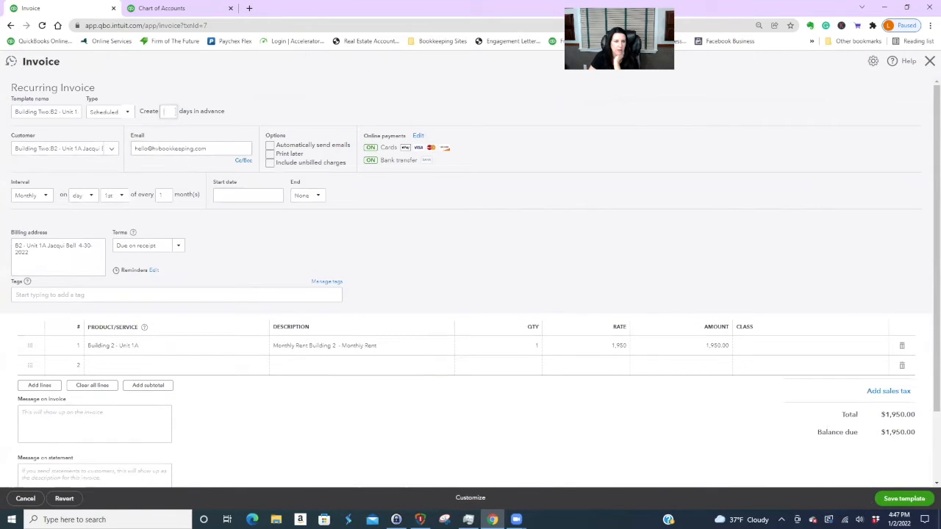
type("3")
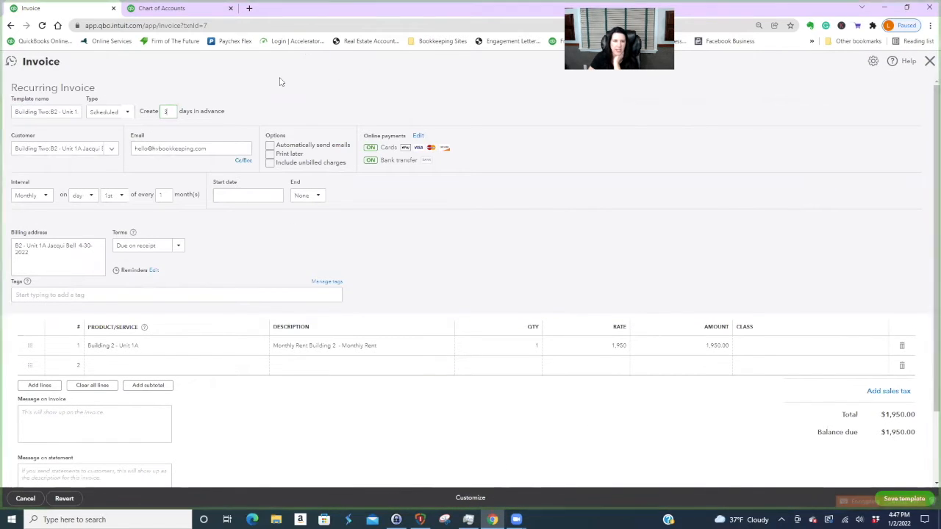
left_click(270, 145)
left_click(418, 136)
left_click(369, 260)
left_click(368, 274)
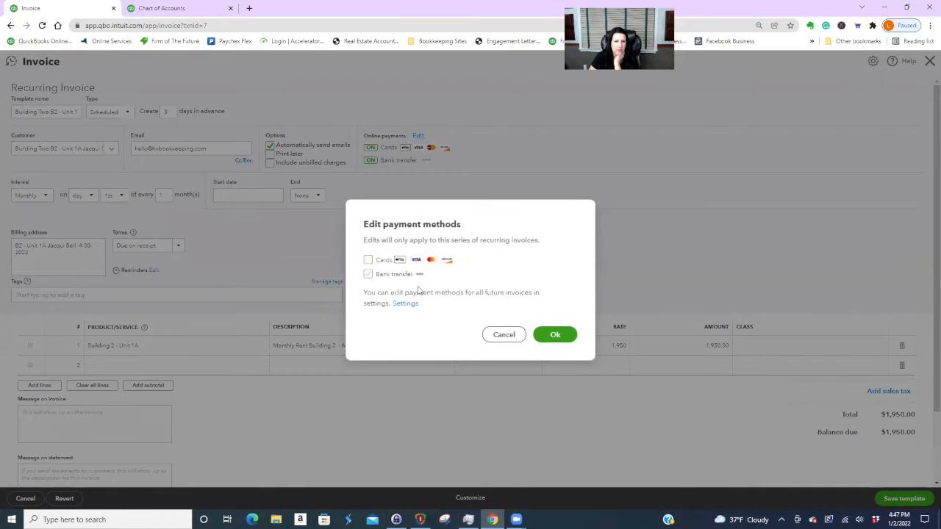
left_click(555, 334)
- Set the series to start 02/02/2022 and end after 3 occurrences
left_click(235, 195)
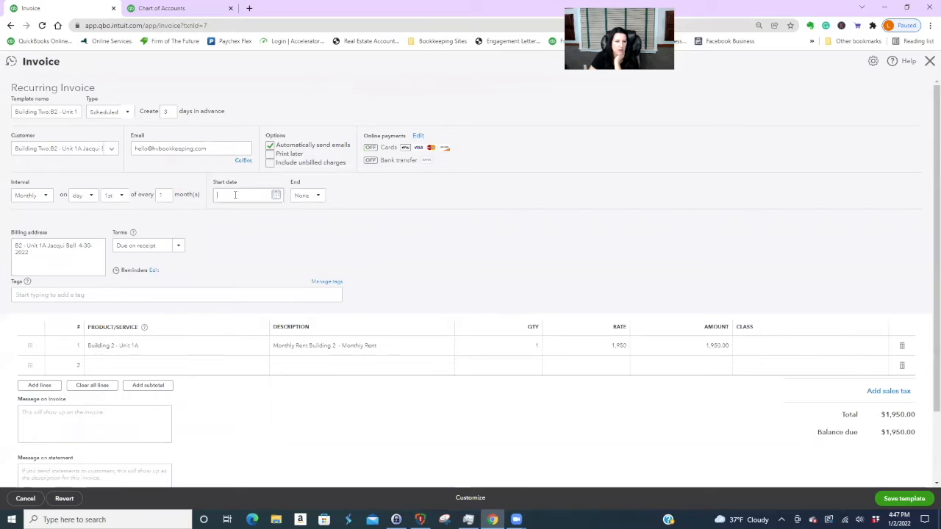
left_click(276, 195)
left_click(296, 217)
left_click(260, 244)
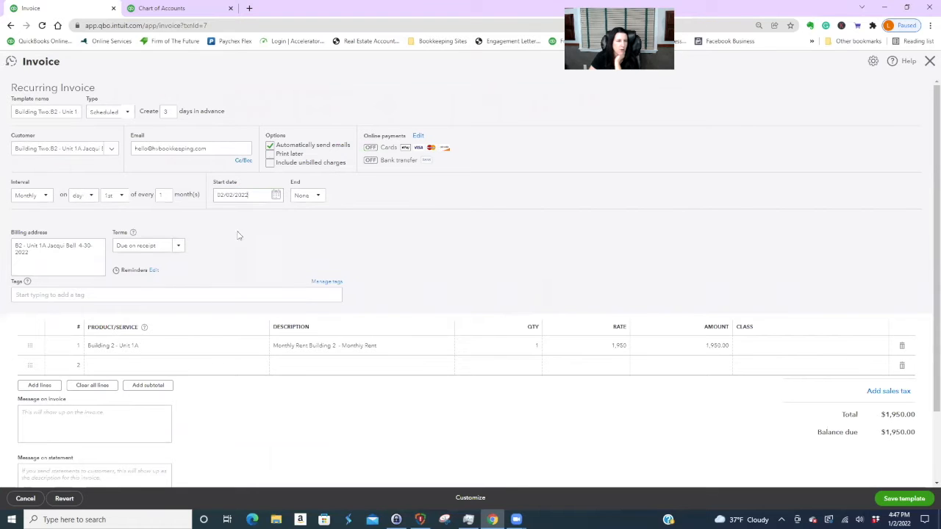
left_click(112, 150)
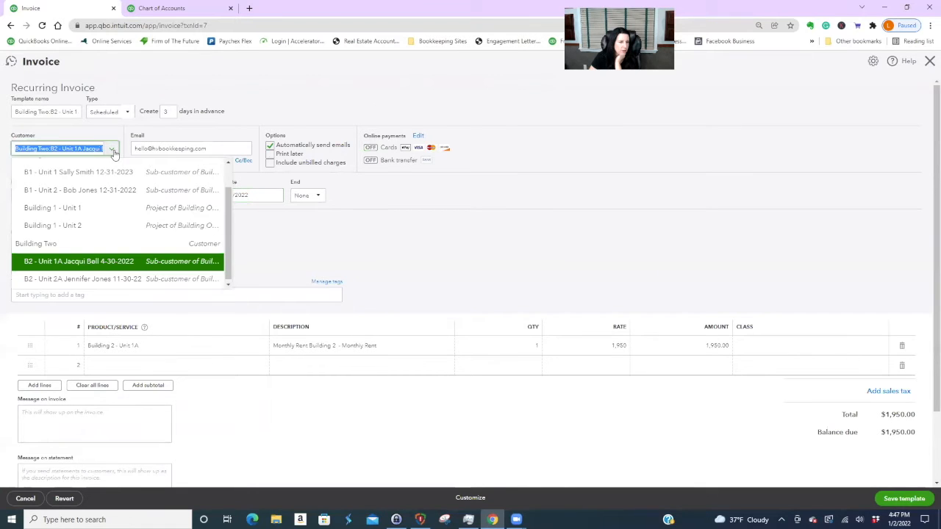
left_click(434, 248)
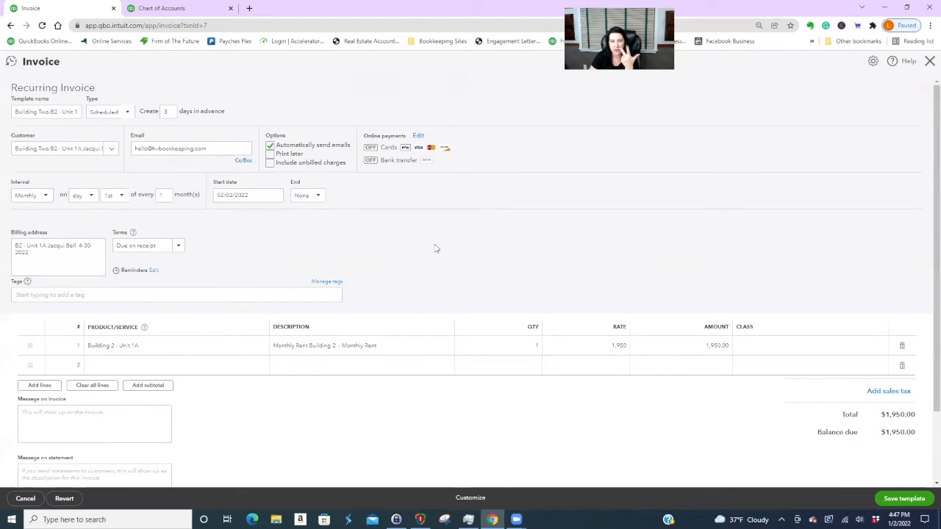
left_click(316, 196)
left_click(304, 238)
left_click(340, 195)
type("3")
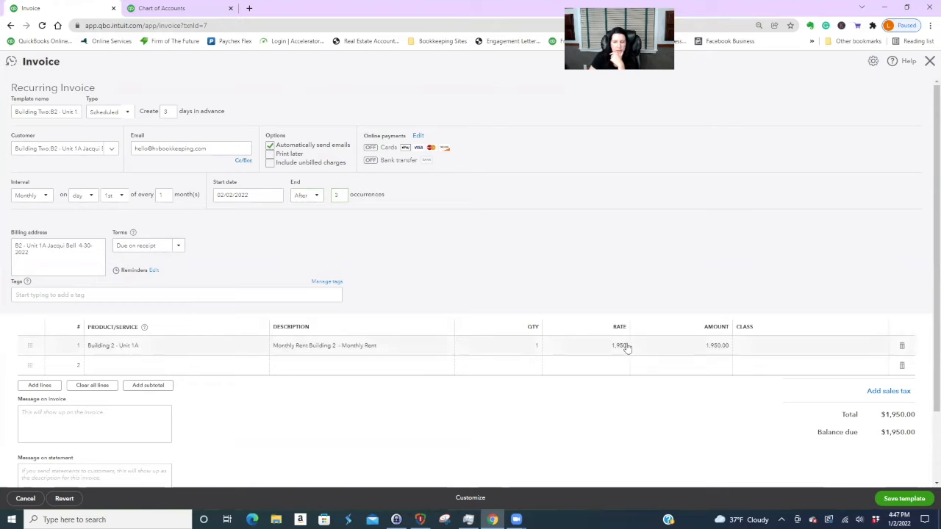
- Class the rent line Building 2 - Unit 1A, save the template, and open customer B2 - Unit 2A
left_click(868, 345)
left_click(880, 345)
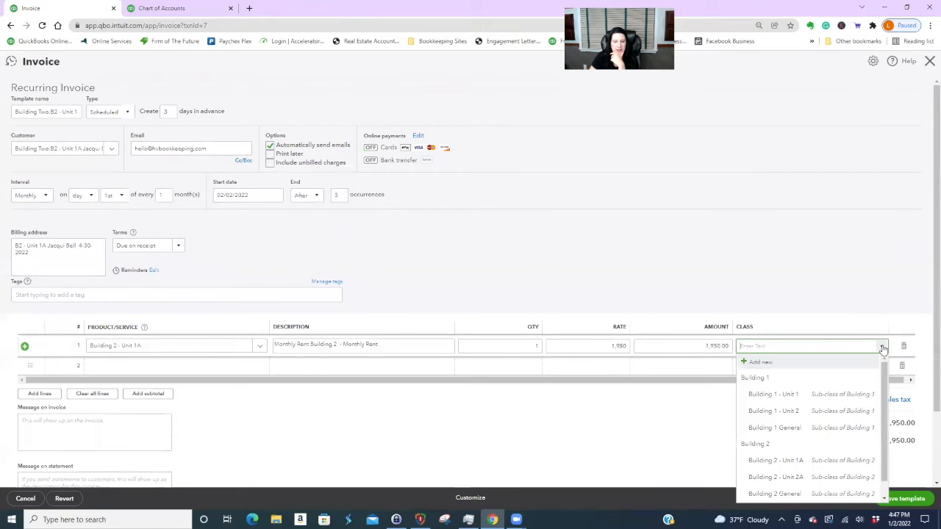
left_click(791, 461)
left_click(885, 469)
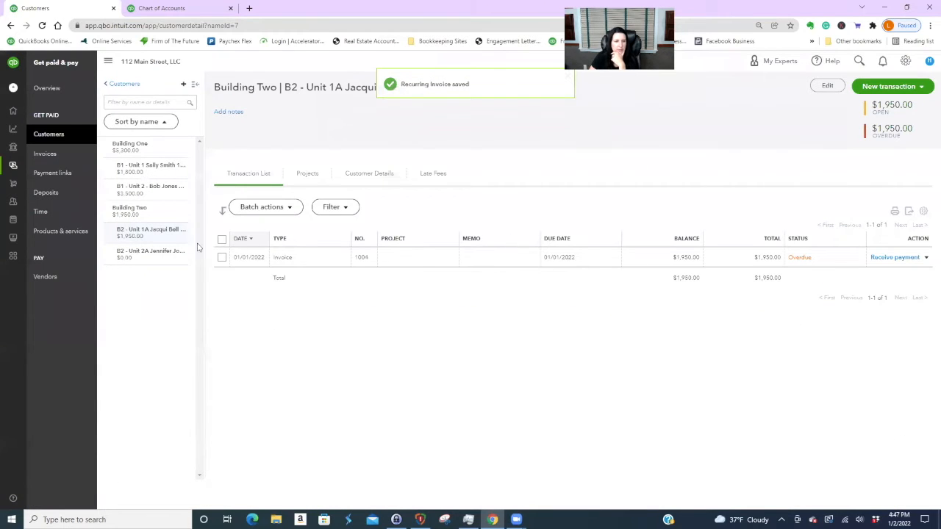
left_click(153, 254)
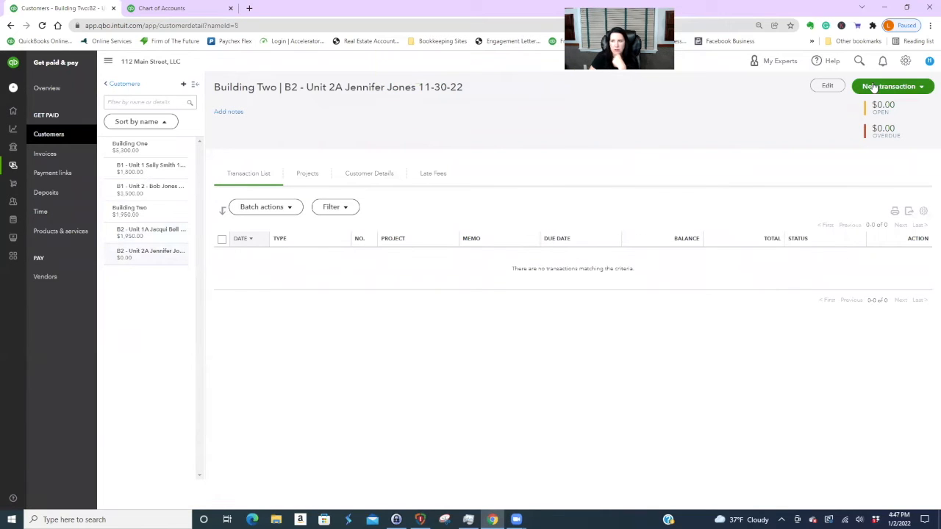
- Give B2 - Unit 2A Due on receipt terms, add the customer's e-mail address, and save
left_click(827, 86)
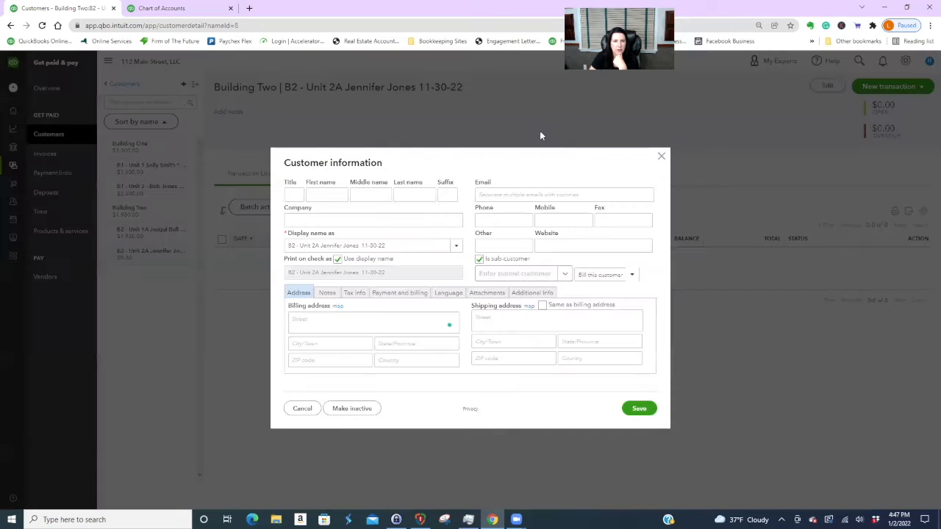
left_click(403, 296)
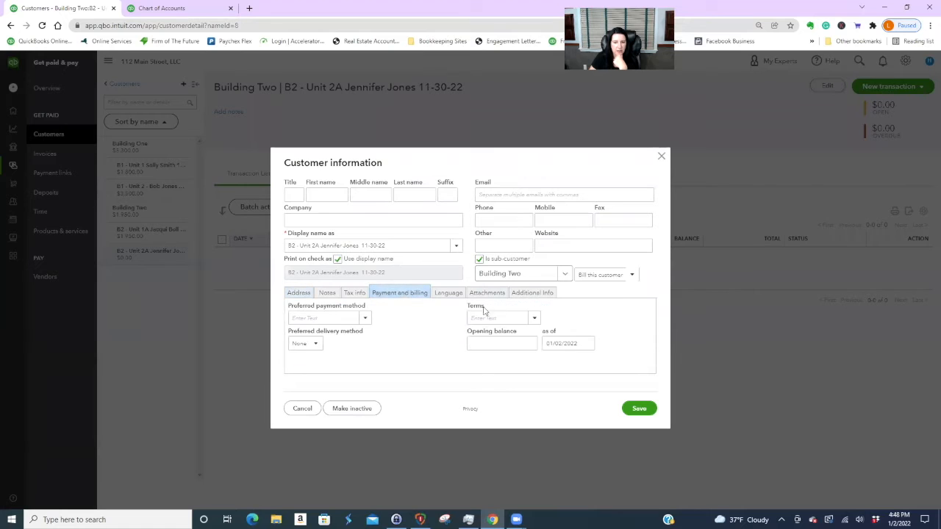
left_click(534, 318)
left_click(507, 350)
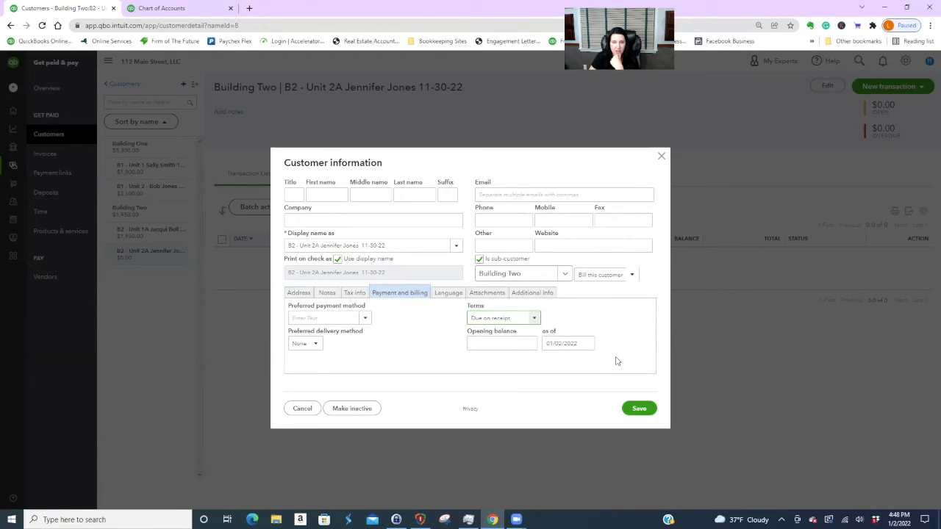
left_click(498, 195)
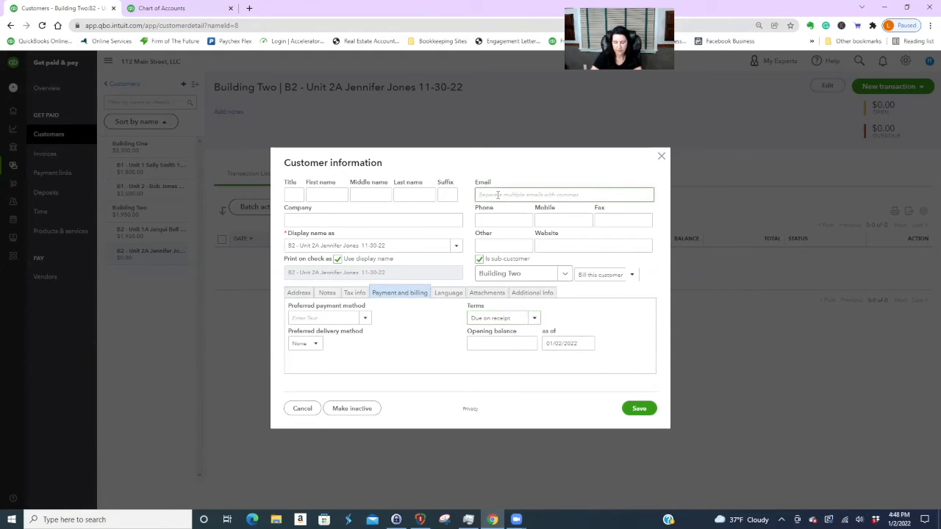
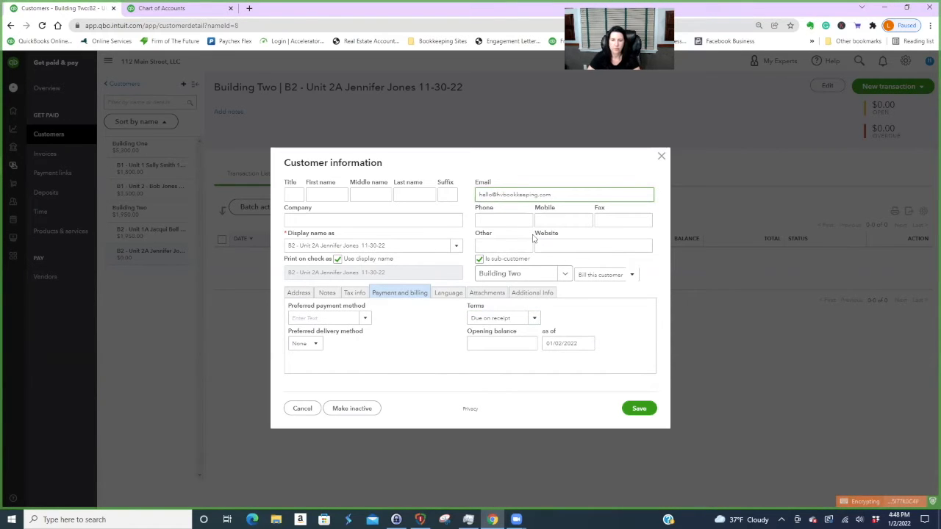
left_click(641, 409)
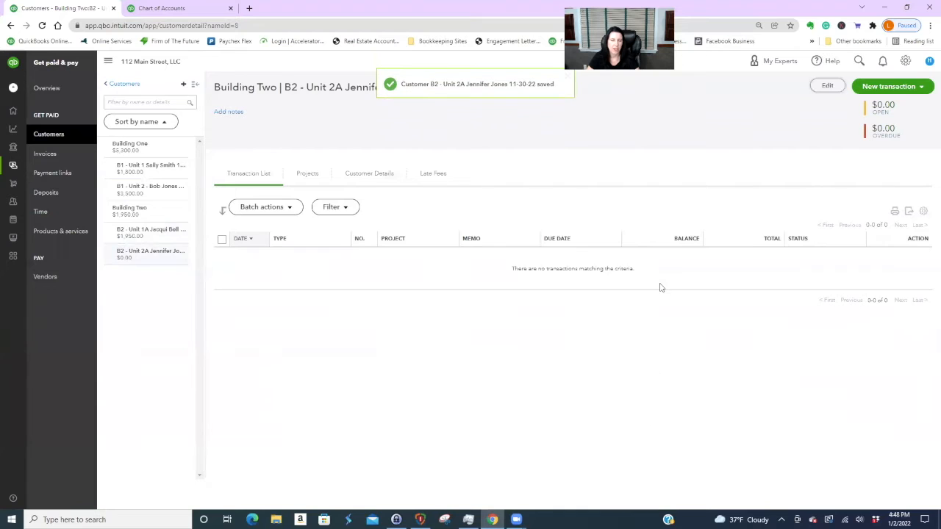
- Start a new invoice billing the Building 2 - Unit 2A rent item, classed Building 2 - Unit 2A
left_click(890, 86)
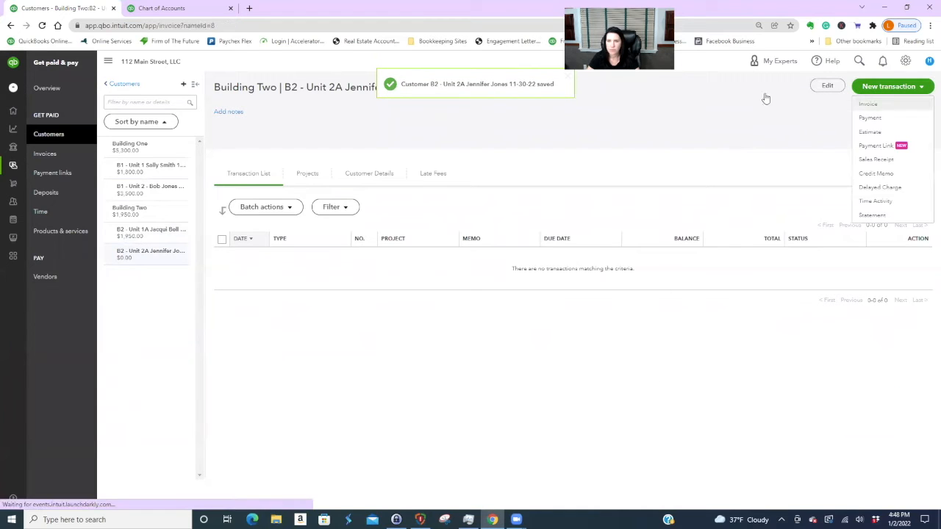
left_click(869, 100)
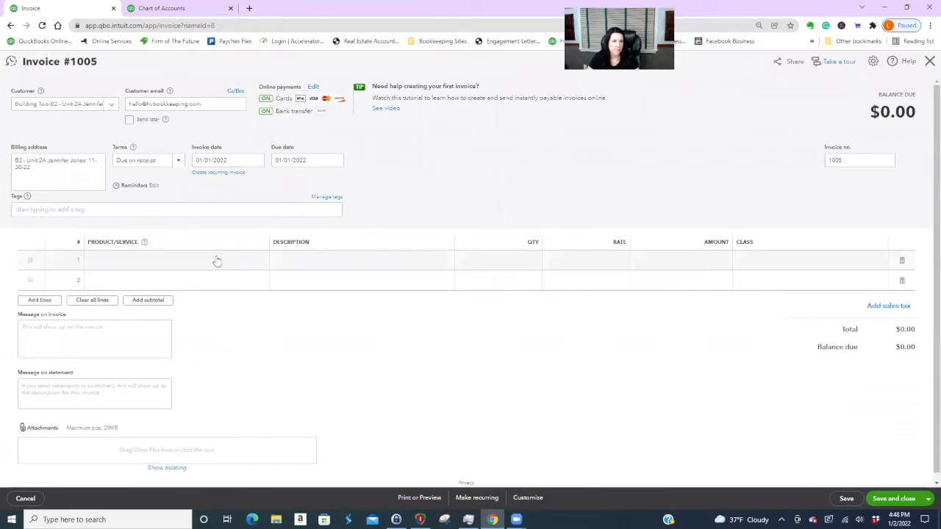
left_click(216, 261)
left_click(261, 263)
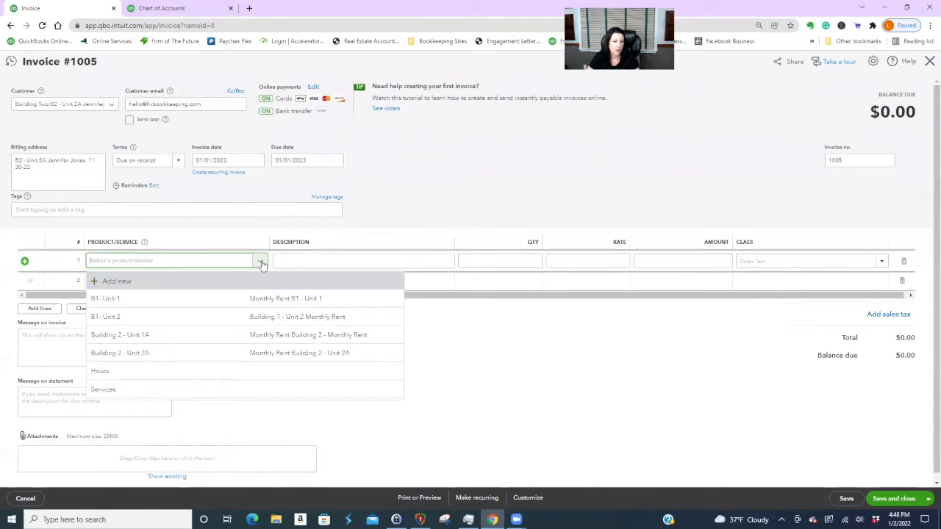
left_click(186, 354)
left_click(783, 261)
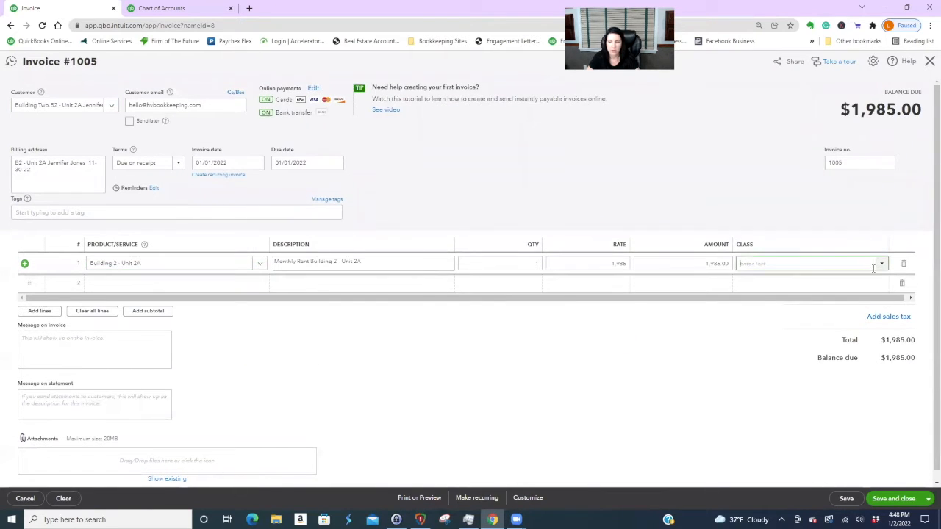
left_click(880, 266)
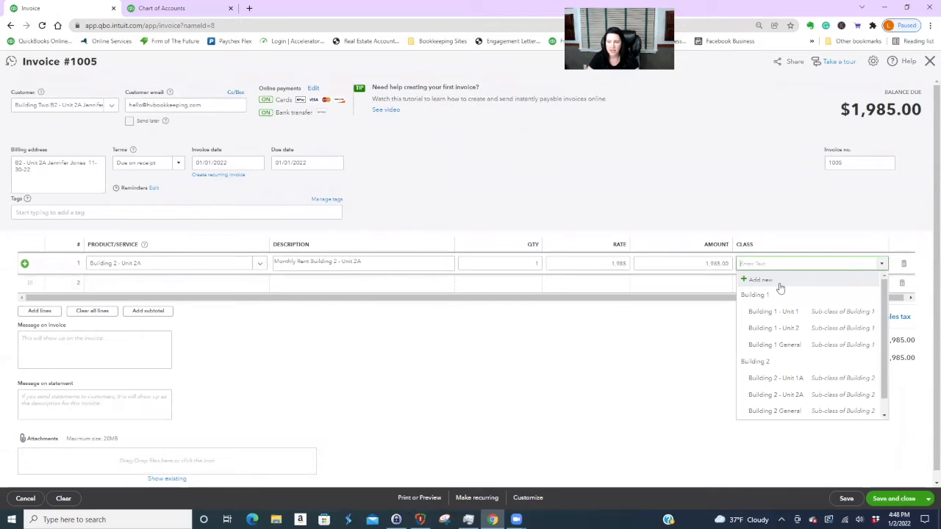
left_click(768, 399)
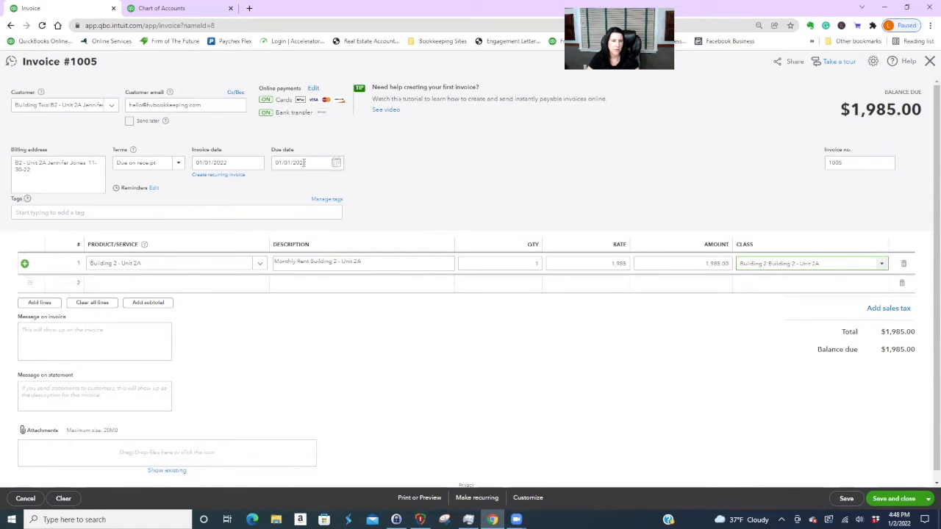
- Turn off card and bank transfer payments and save invoice 1005
left_click(313, 88)
left_click(367, 259)
left_click(367, 274)
left_click(544, 334)
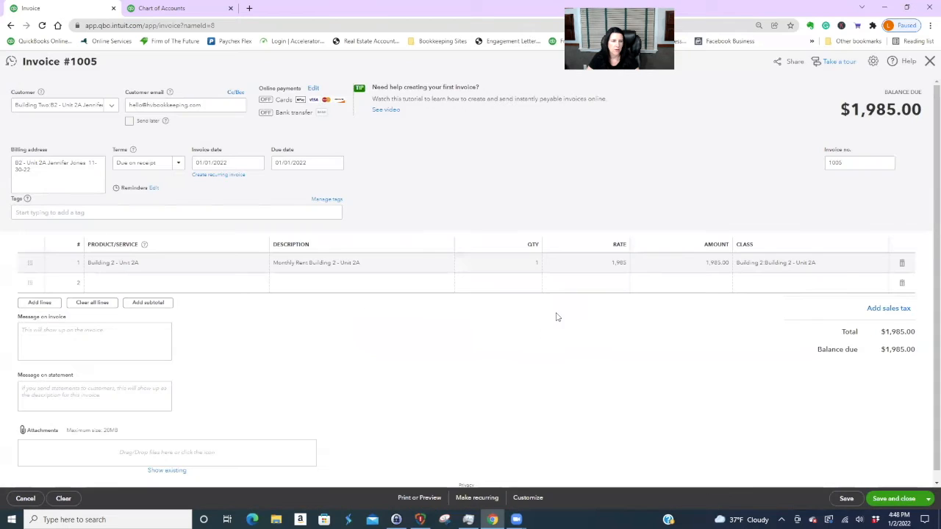
left_click(892, 500)
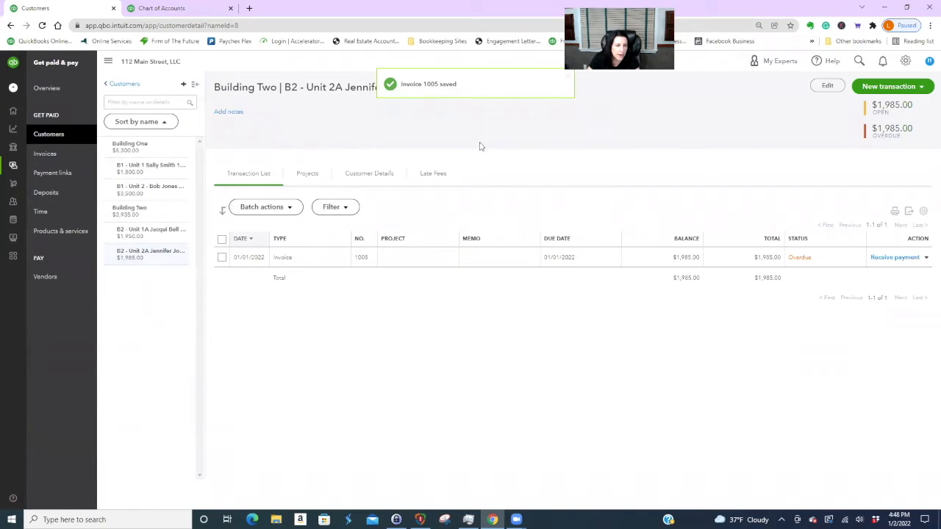
- Make invoice 1005 recurring, auto-emailed and created 3 days in advance
left_click(509, 260)
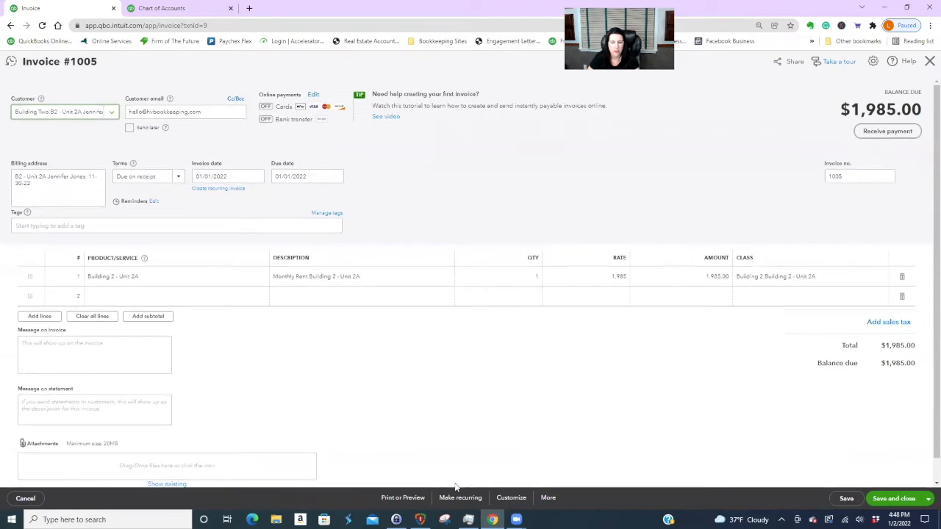
left_click(458, 499)
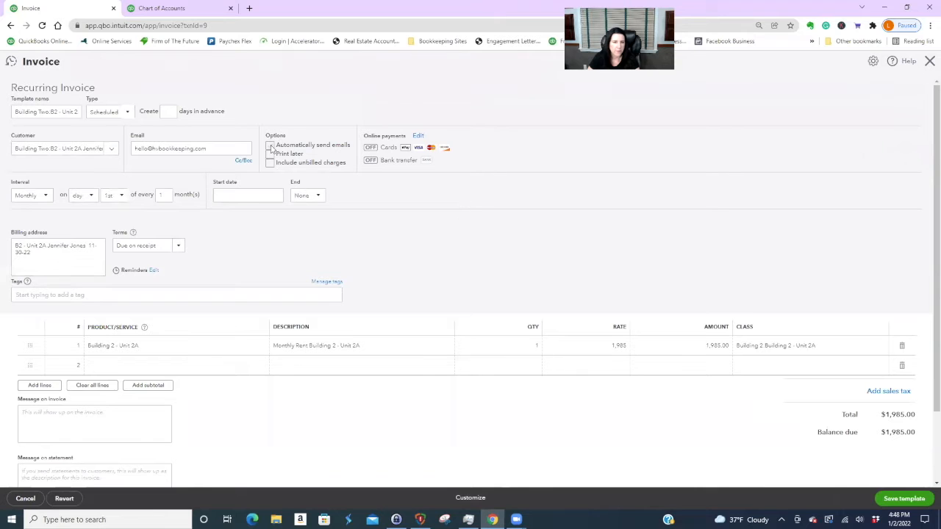
left_click(270, 146)
left_click(169, 111)
type("3")
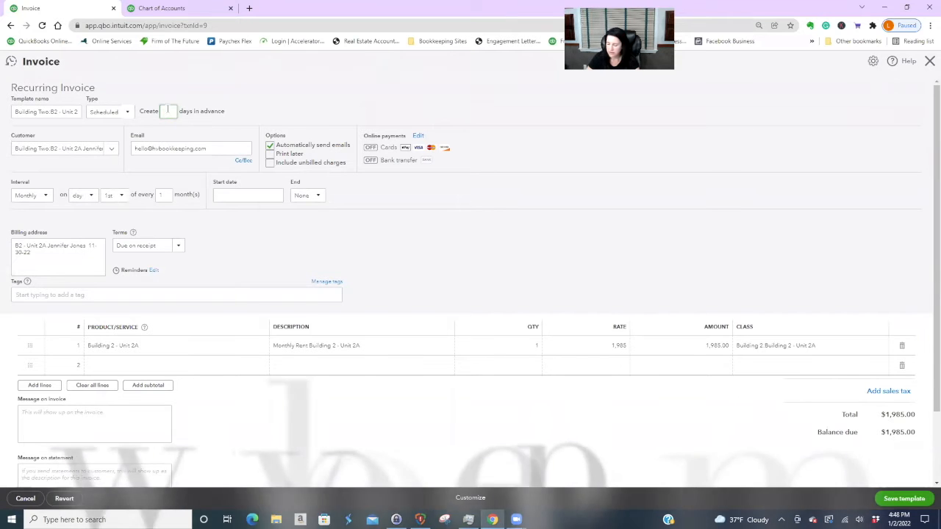
- Set the schedule to start 02/01/2022 and end after 10 occurrences, then save the template
left_click(276, 195)
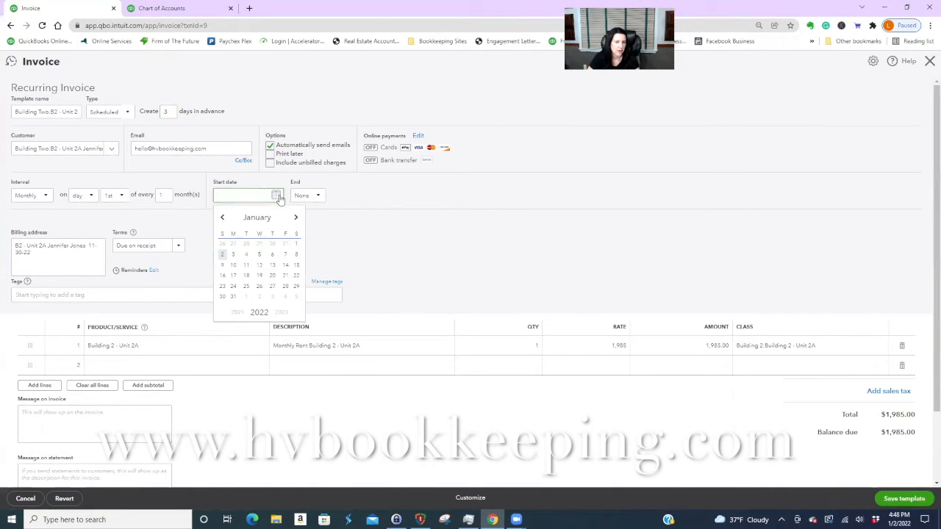
left_click(298, 218)
left_click(246, 244)
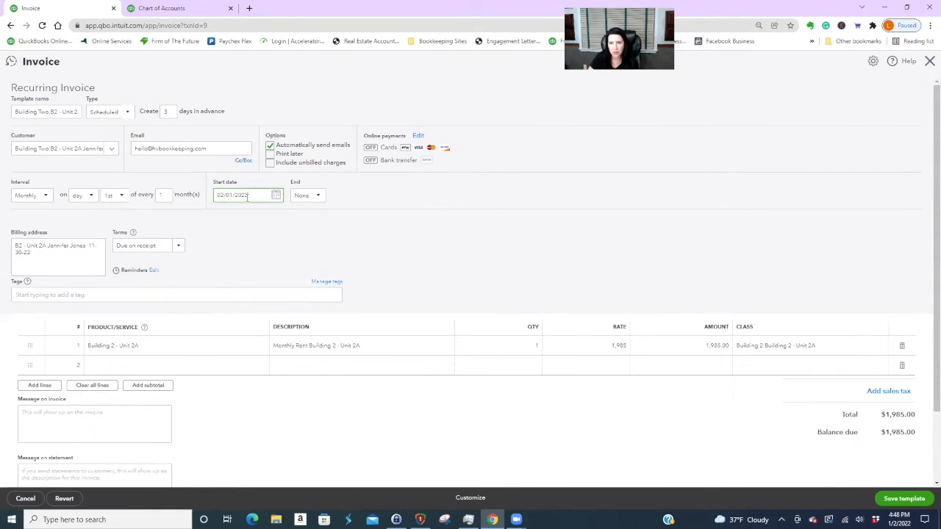
left_click(321, 199)
left_click(302, 239)
type("10")
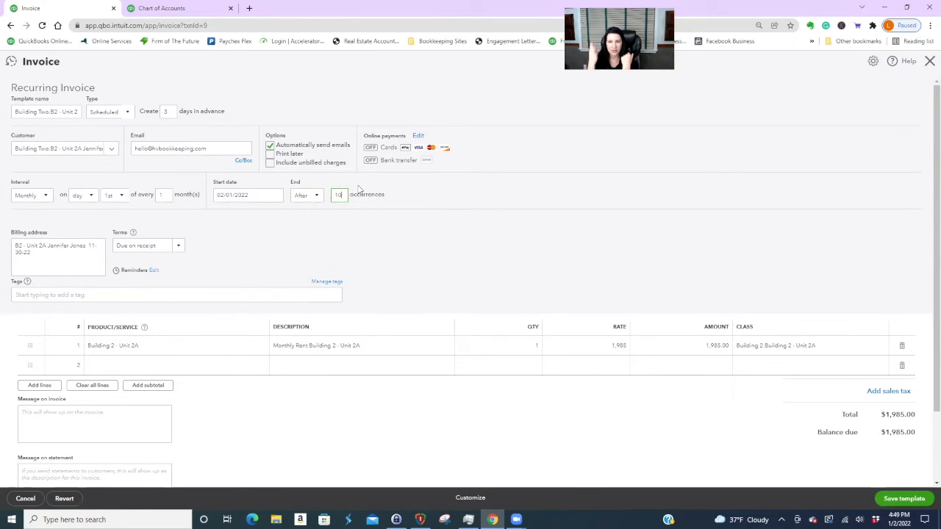
left_click(436, 251)
scroll(630, 445, "down", 2)
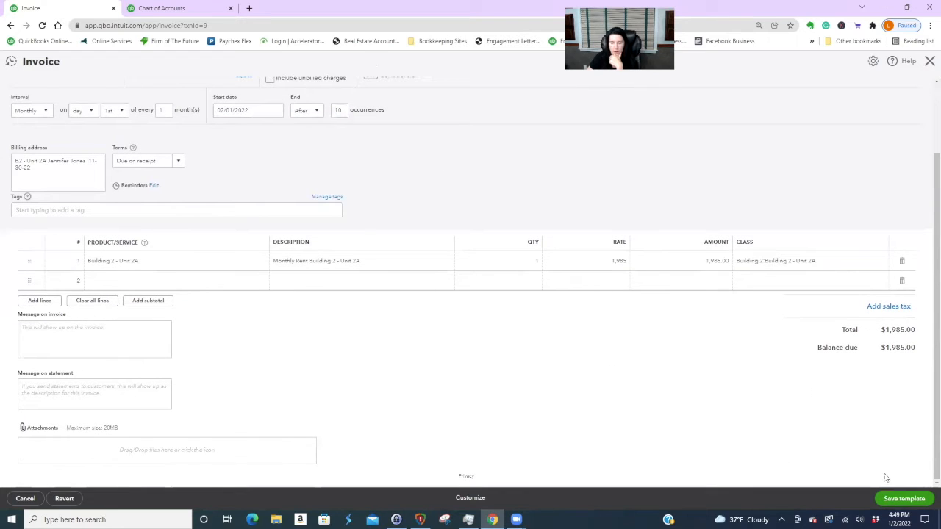
left_click(901, 499)
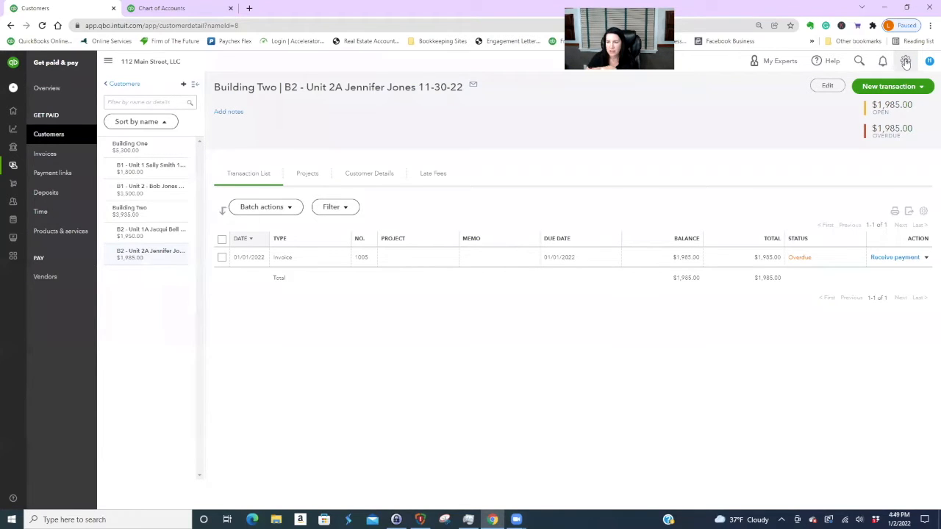
- Open Recurring transactions from the gear menu's Lists
left_click(906, 63)
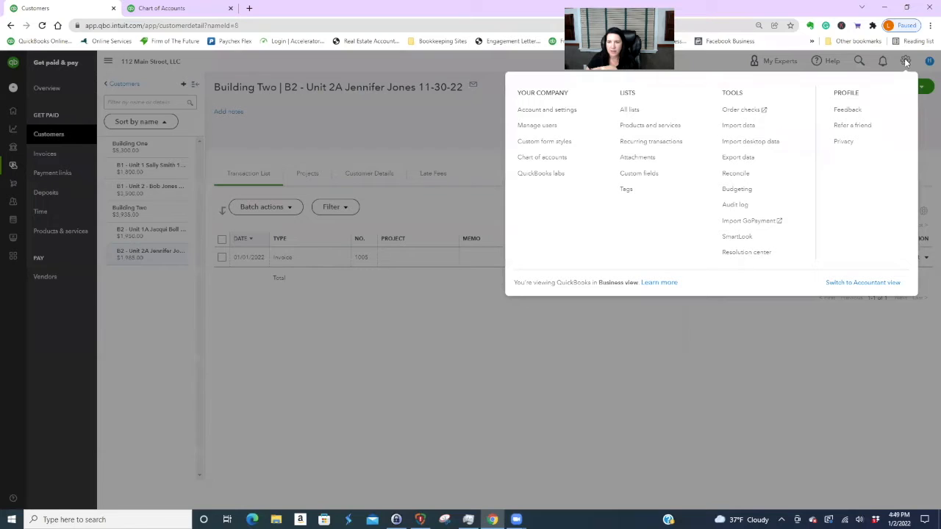
left_click(645, 147)
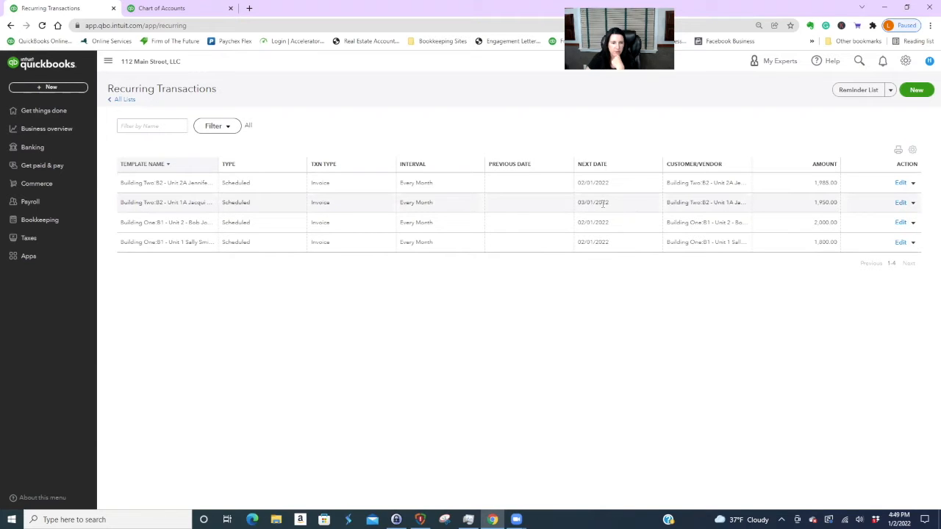
- Change the B2 - Unit 1A recurring template's start date to 02/01/2022 and save it
left_click(900, 203)
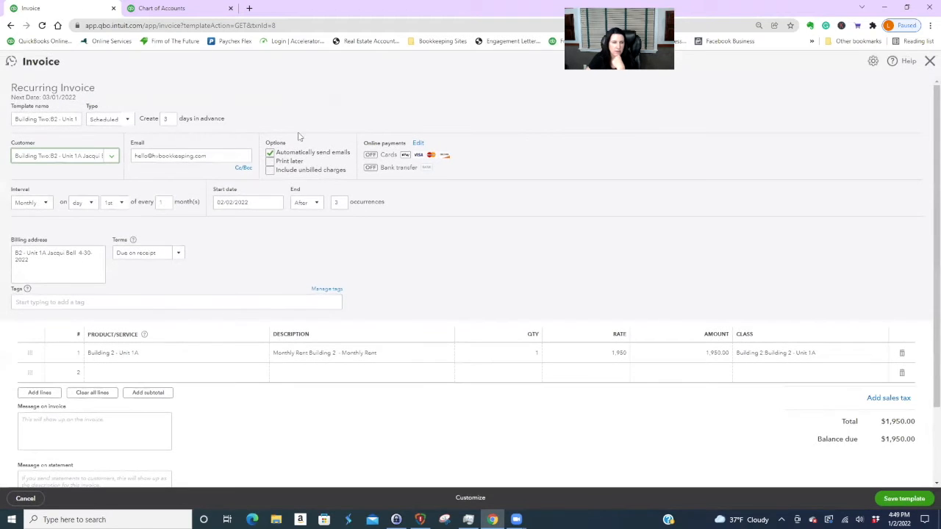
left_click(276, 203)
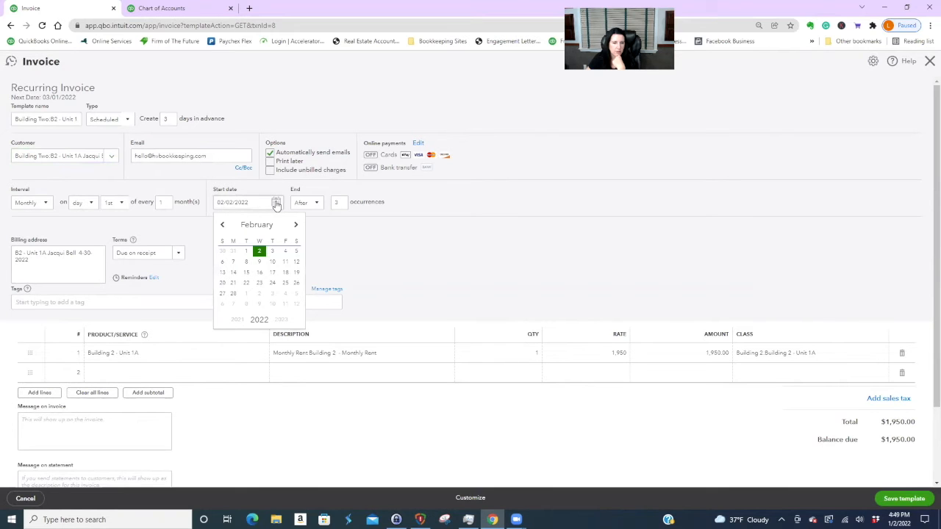
left_click(246, 254)
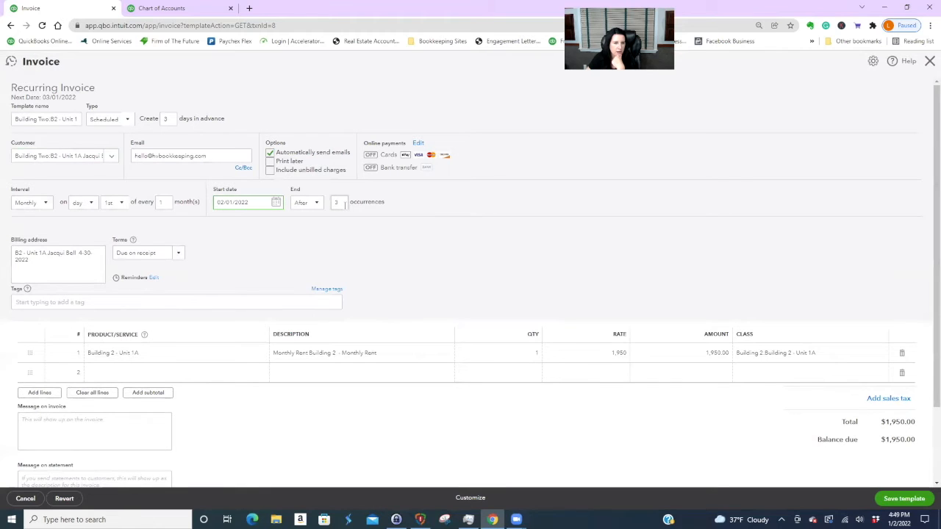
left_click(911, 499)
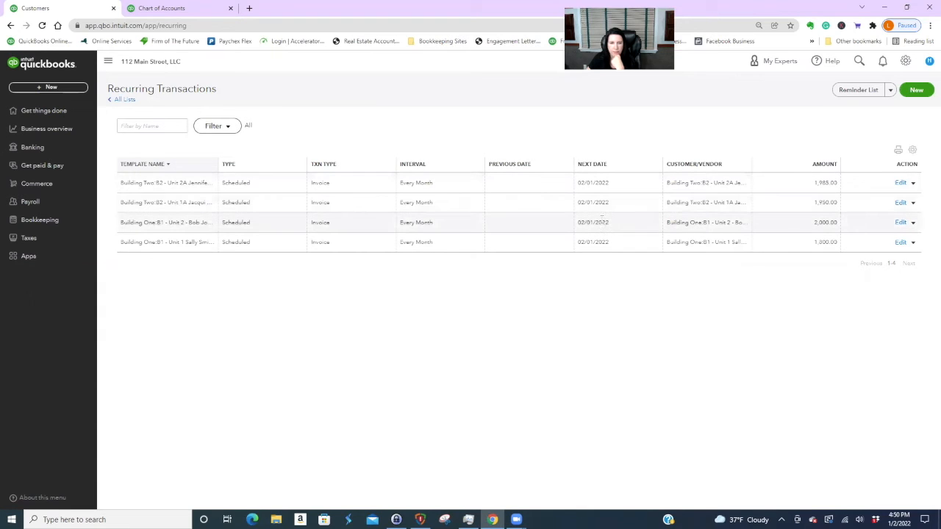
- Inspect the Building One Unit 2 recurring template's customer list and cancel without changes
left_click(900, 223)
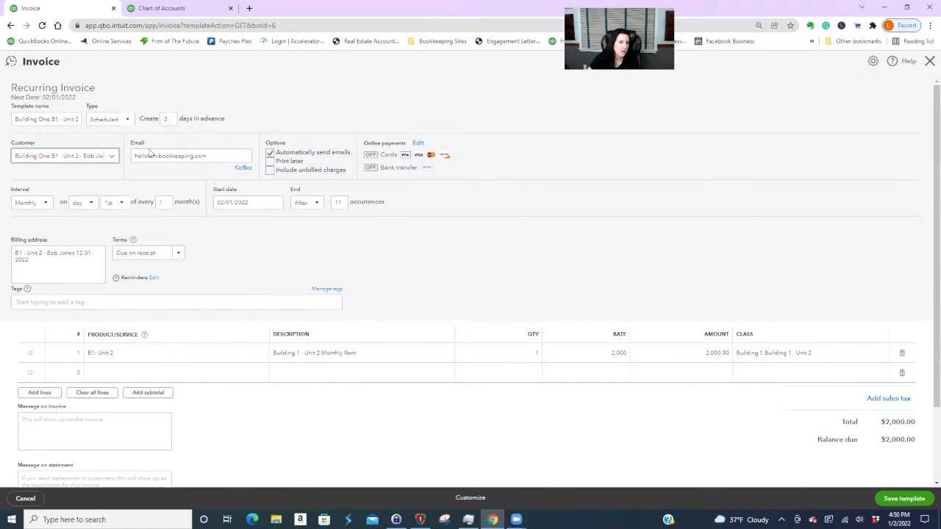
left_click(109, 158)
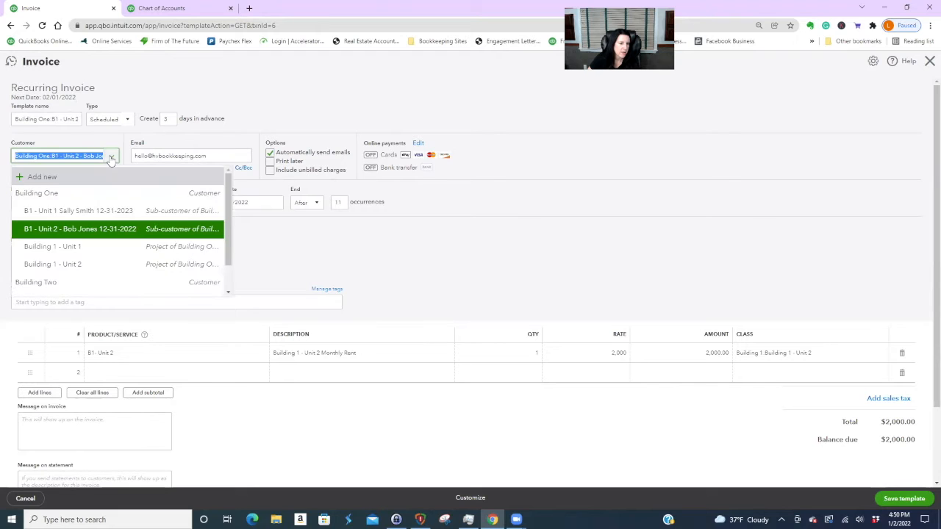
left_click(459, 261)
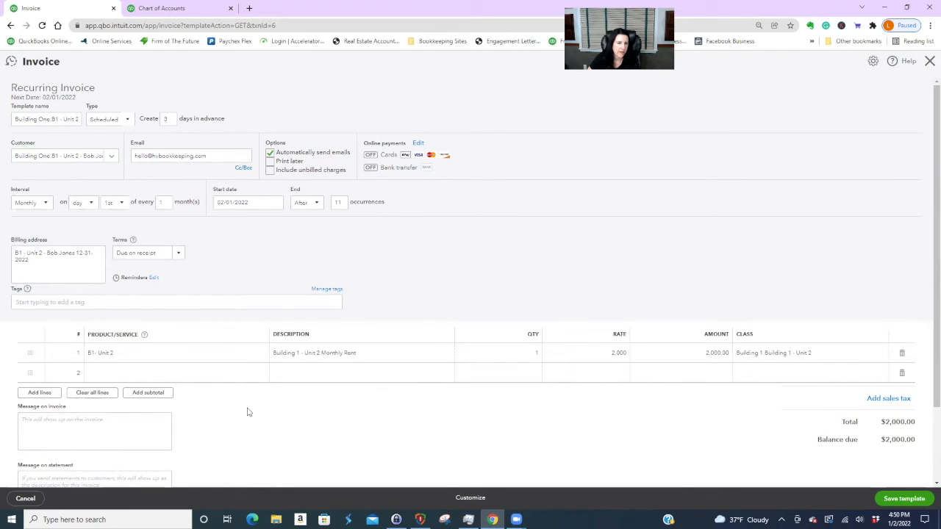
left_click(27, 499)
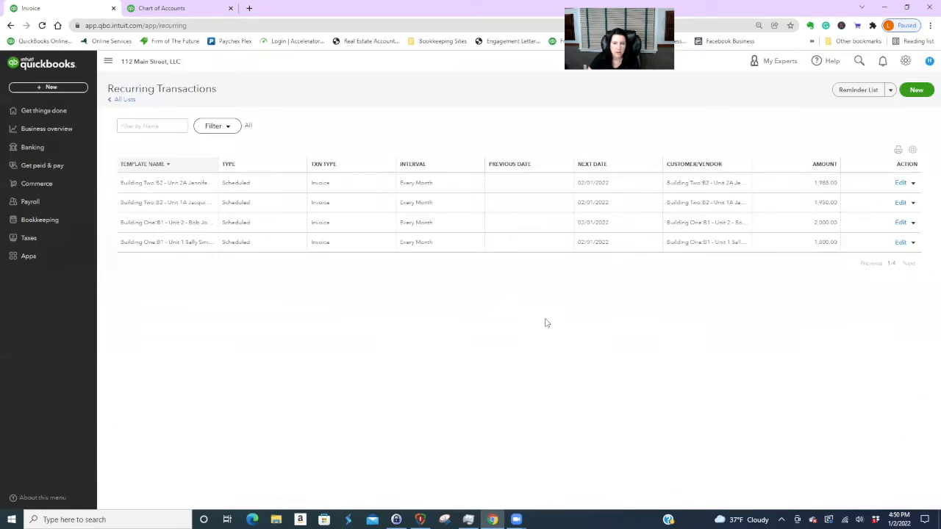
- Review the Building One Unit 1 template twice, cancelling back to Recurring Transactions unchanged
left_click(901, 243)
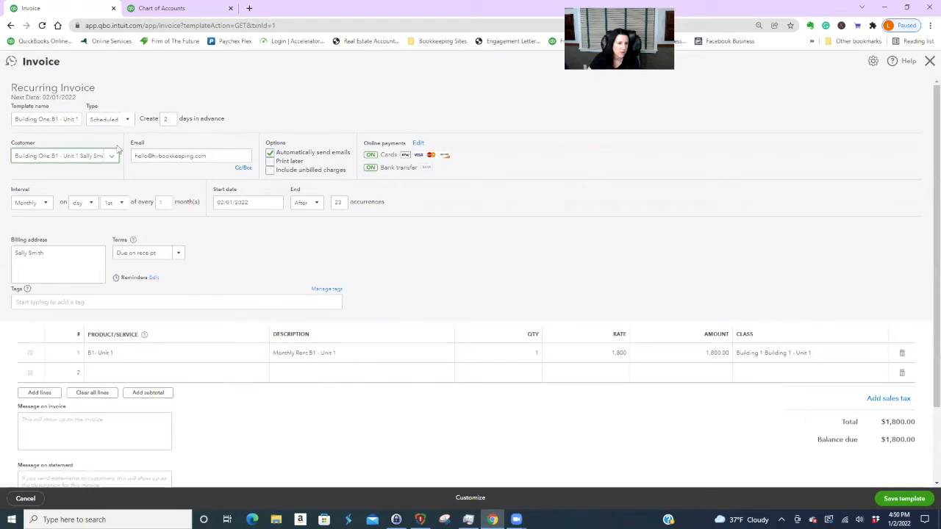
left_click(112, 157)
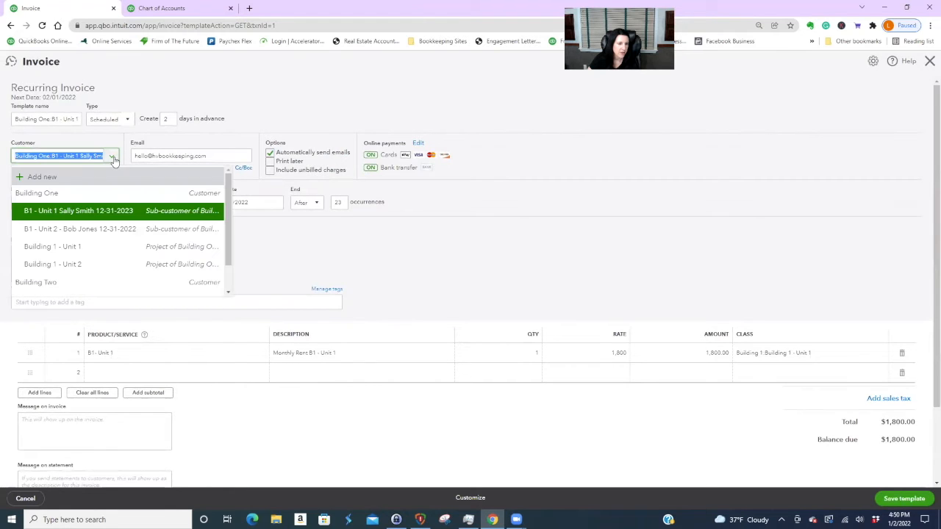
left_click(114, 160)
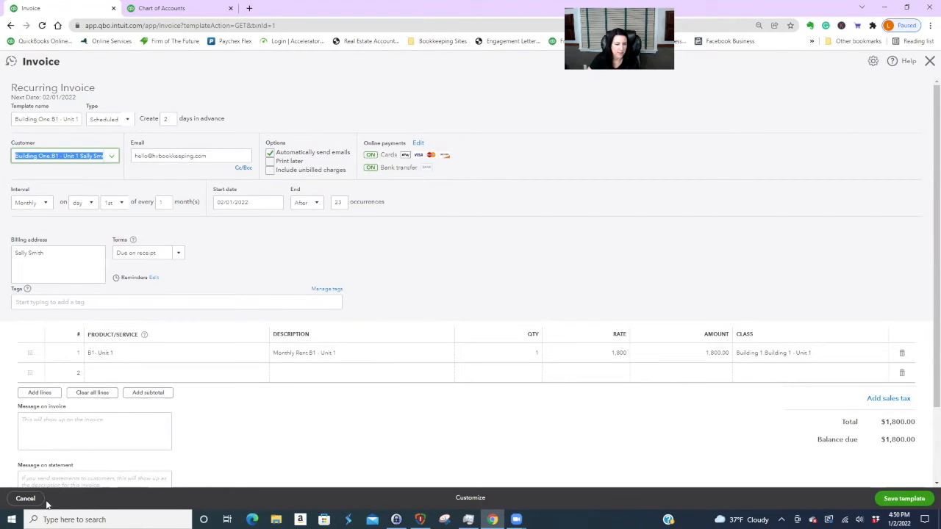
left_click(23, 499)
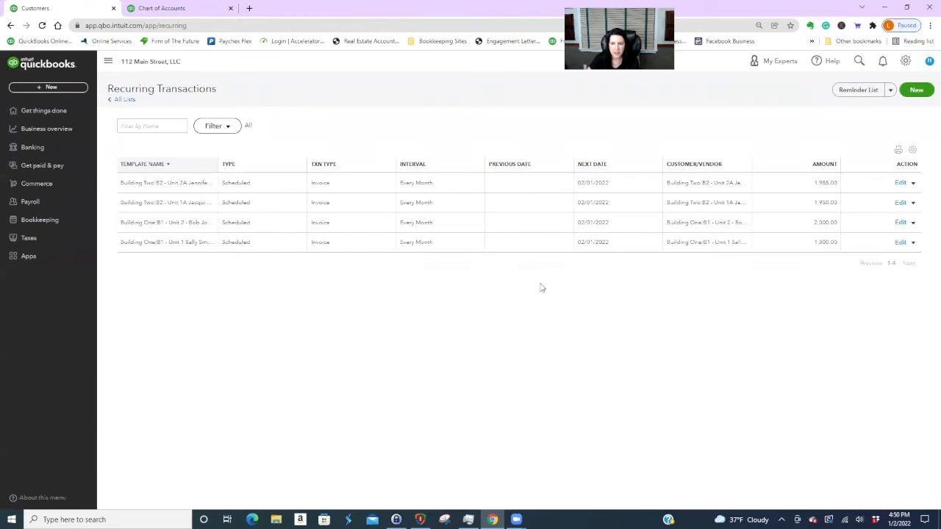
left_click(901, 242)
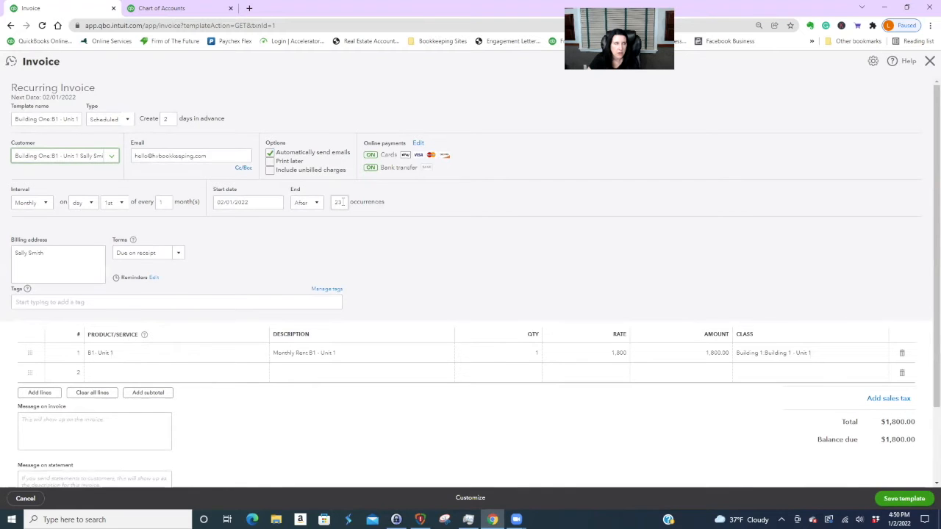
left_click(25, 498)
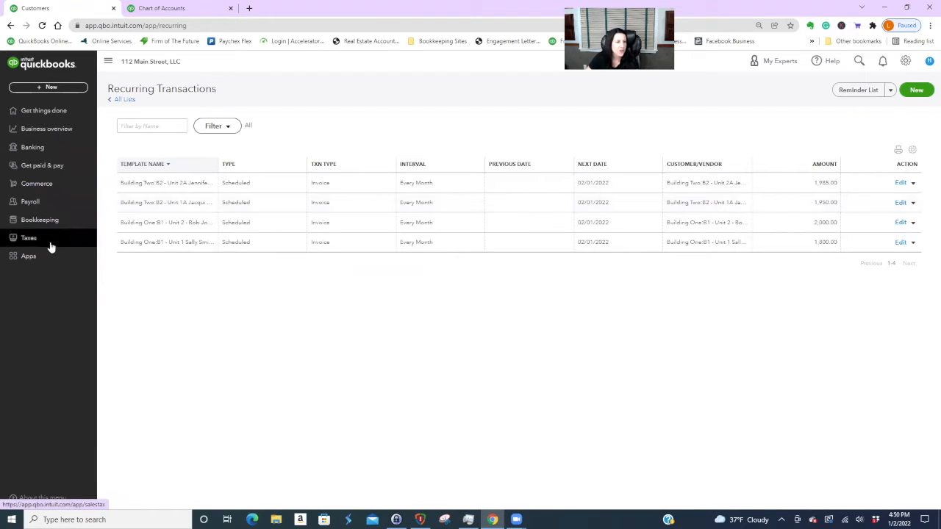
- Star Profit and Loss by Class as a favourite on the Business overview Reports page
left_click(59, 128)
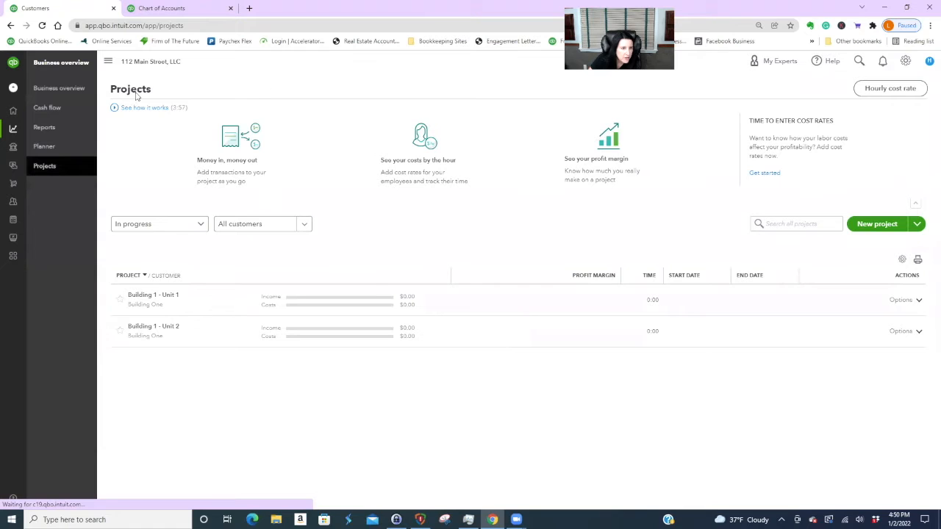
left_click(44, 130)
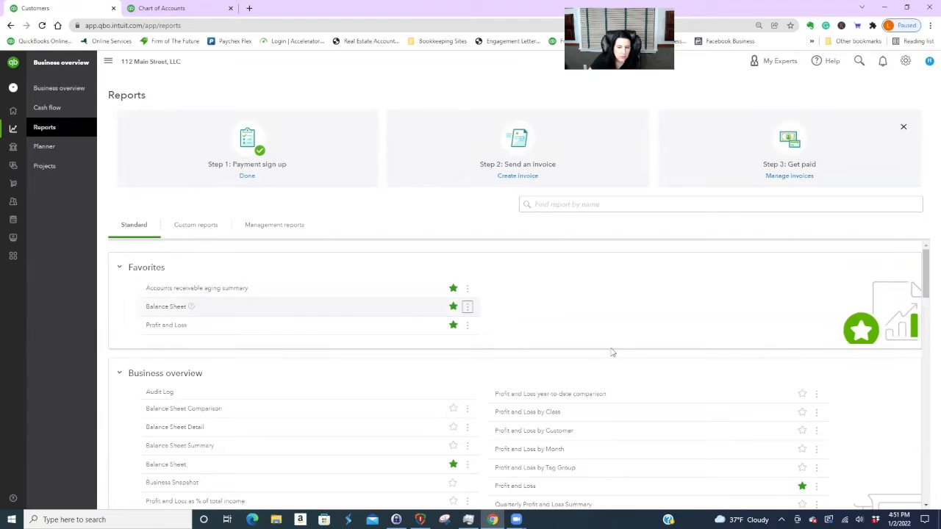
scroll(624, 355, "down", 1)
left_click(802, 363)
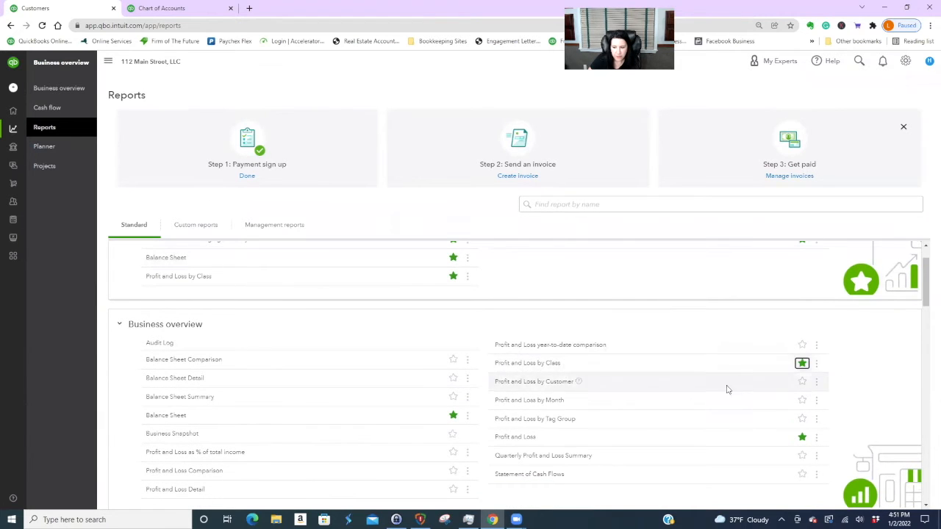
left_click(521, 365)
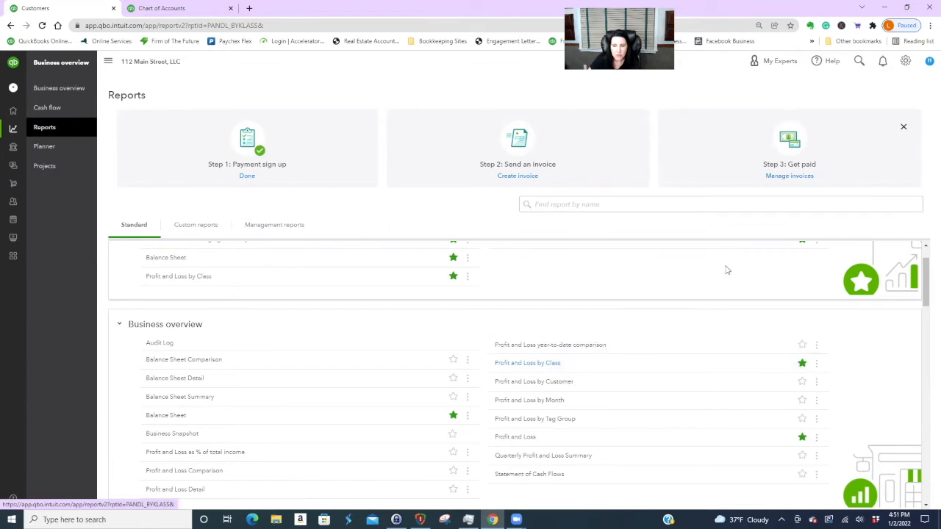
scroll(676, 340, "up", 1)
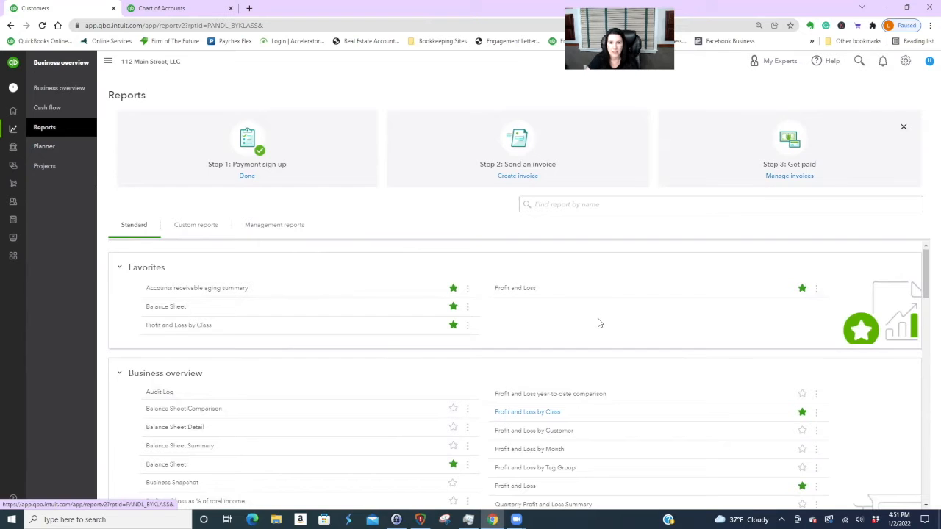
scroll(663, 360, "down", 3)
scroll(663, 361, "up", 3)
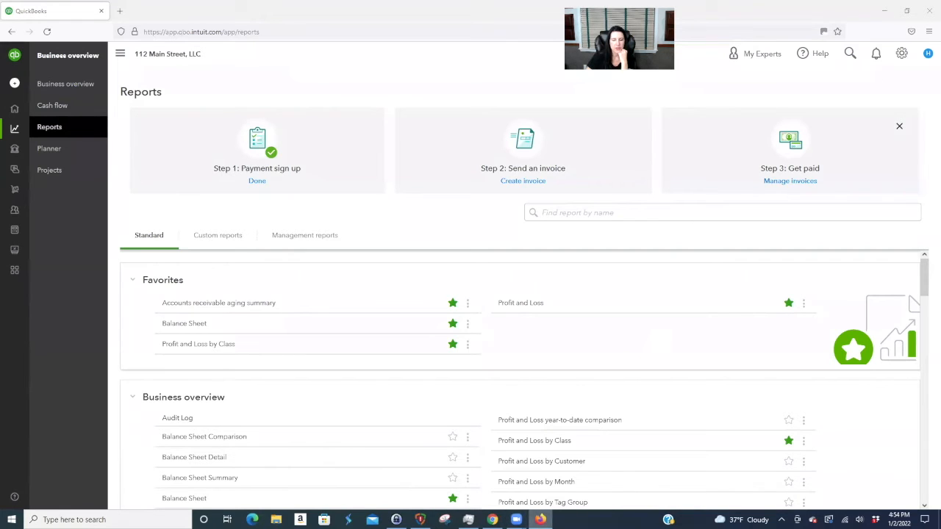
mouse_move(540, 520)
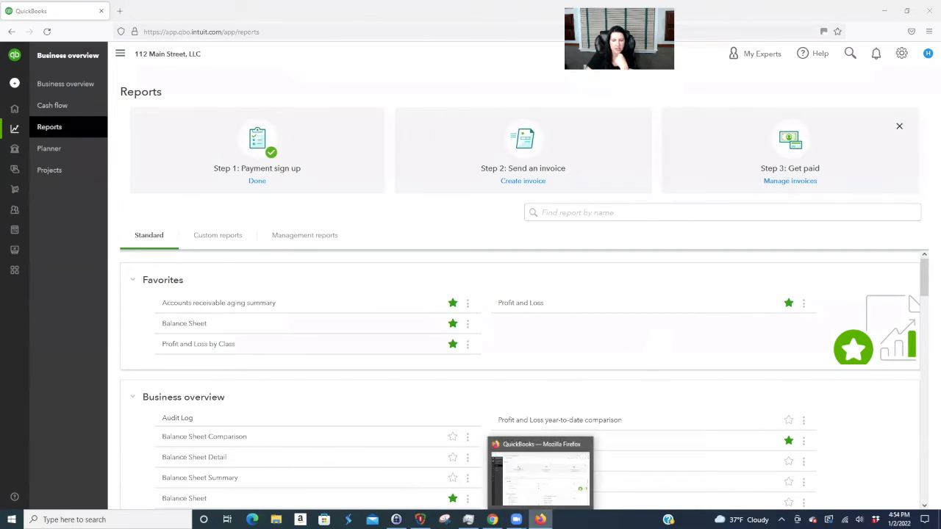
- Open invoice 1001 from the Not Specified 1,800.00 amount and save it with class Building 1 - Unit 1
left_click(534, 442)
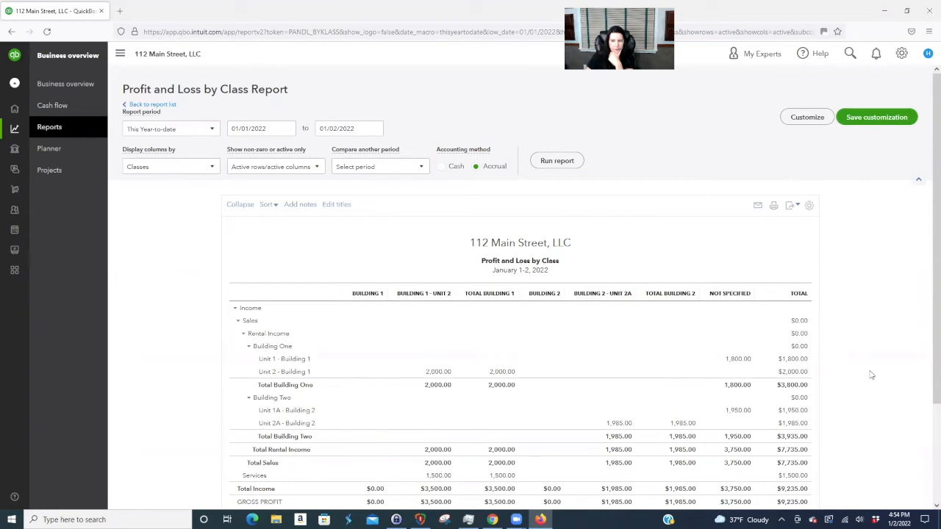
left_click(734, 359)
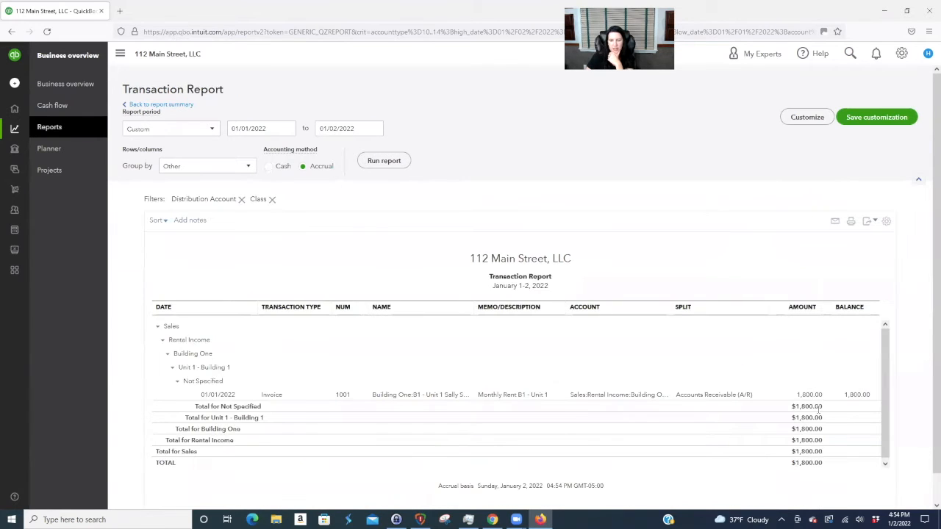
left_click(810, 395)
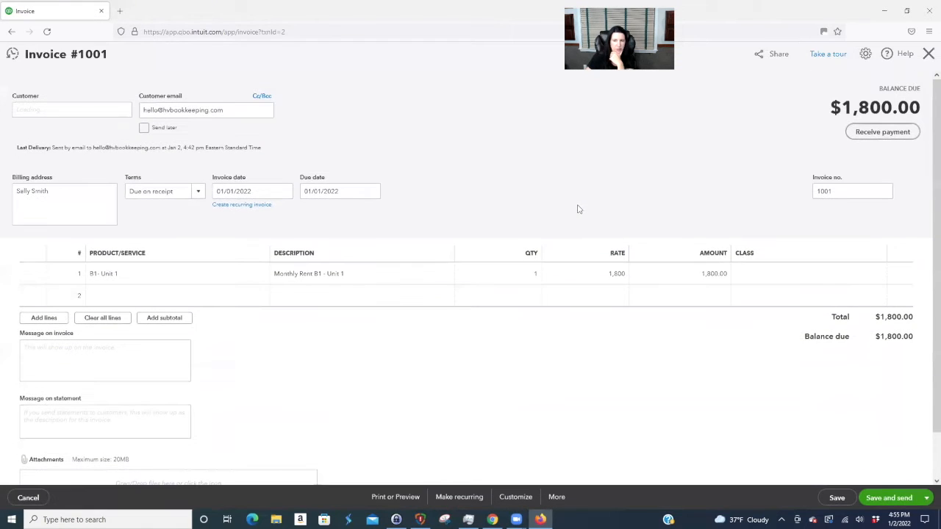
left_click(784, 272)
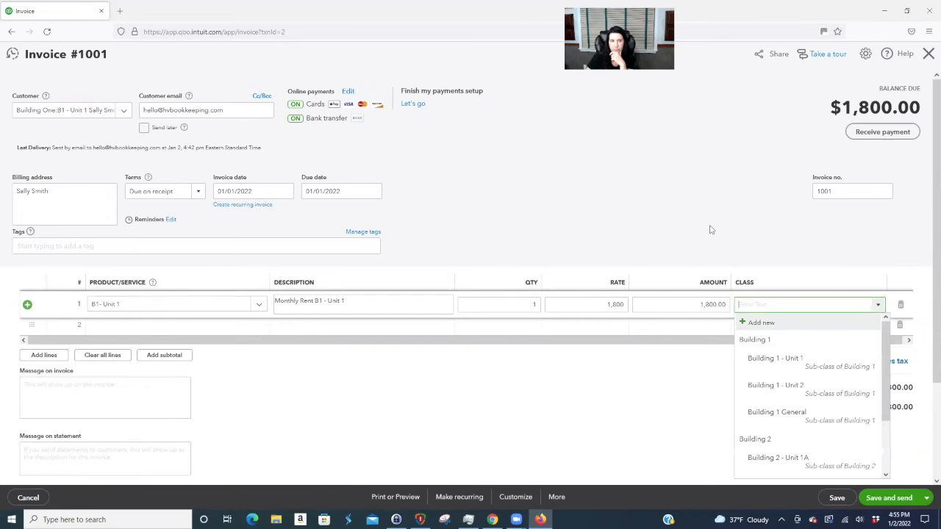
left_click(785, 361)
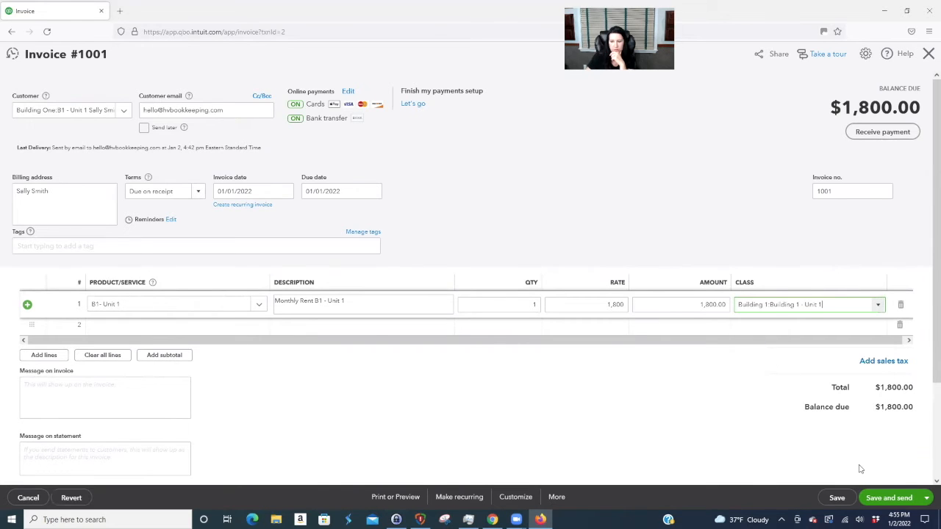
left_click(926, 498)
left_click(856, 465)
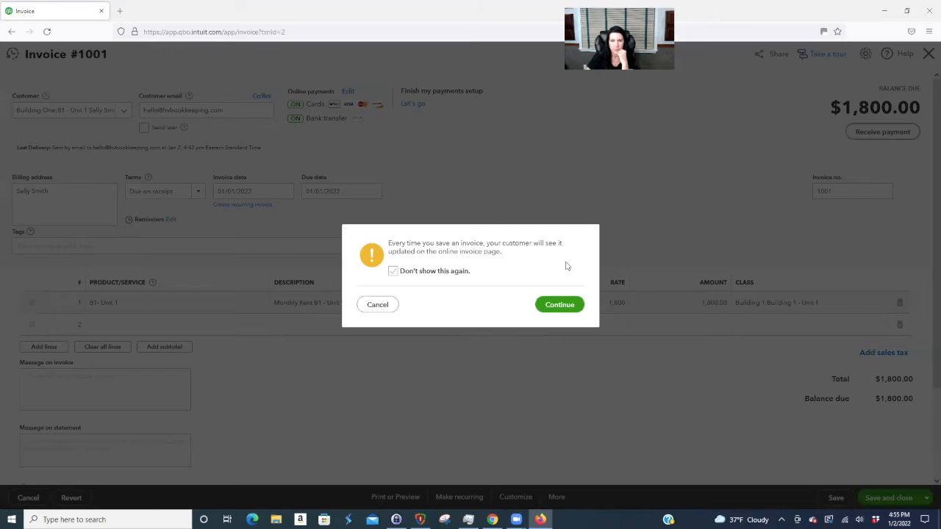
left_click(553, 308)
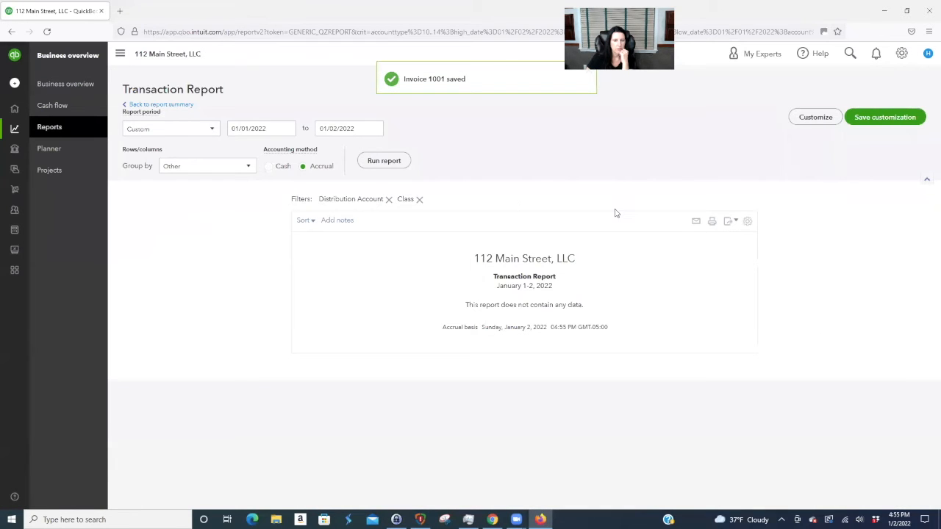
left_click(177, 105)
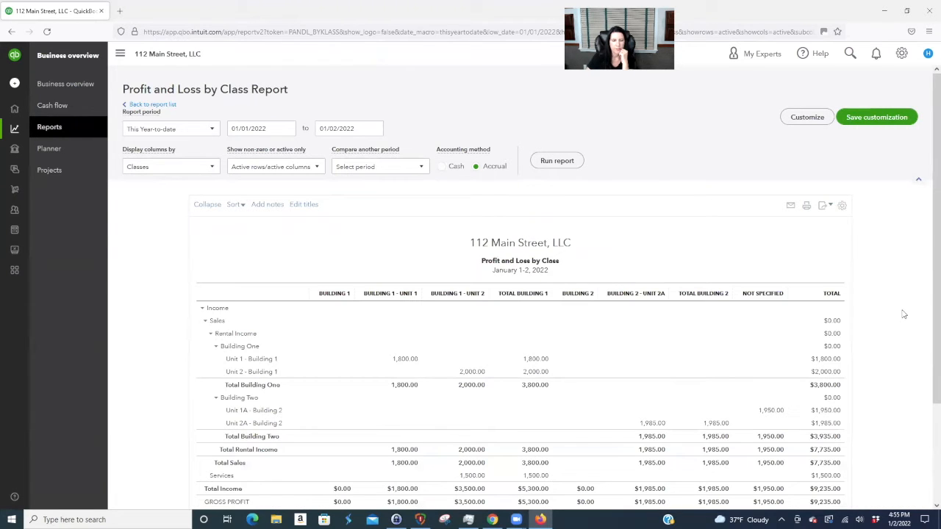
- Open invoice 1004 from the Not Specified 1,950.00 amount and save its line as Building 2 - Unit 2A
scroll(903, 314, "down", 2)
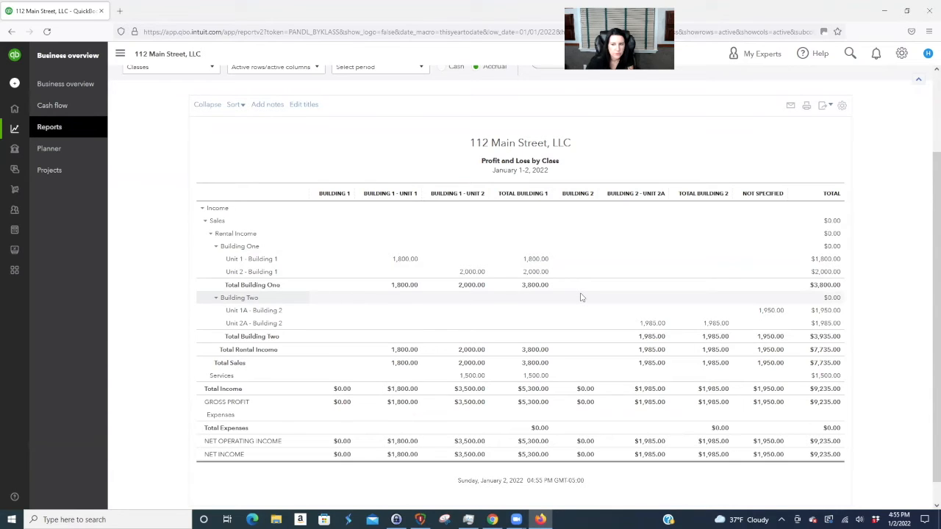
scroll(582, 297, "up", 1)
scroll(581, 297, "down", 1)
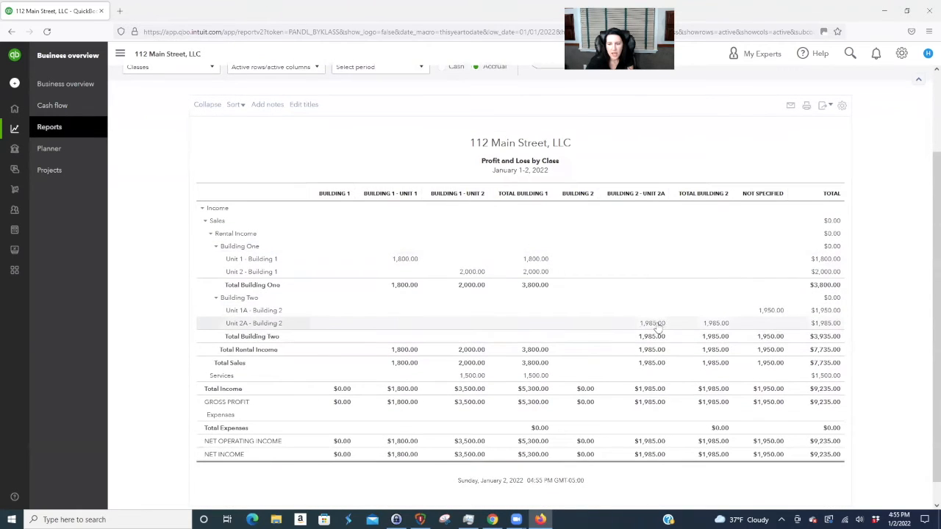
left_click(772, 311)
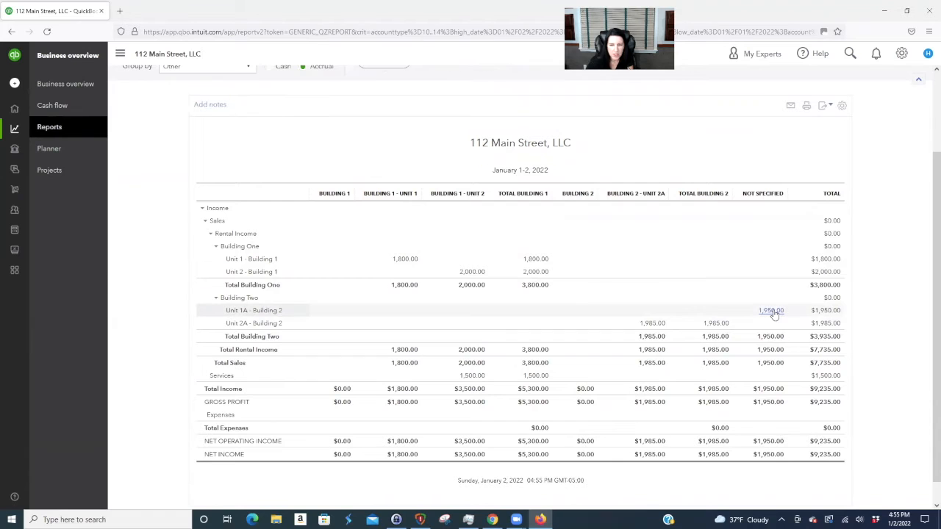
left_click(814, 377)
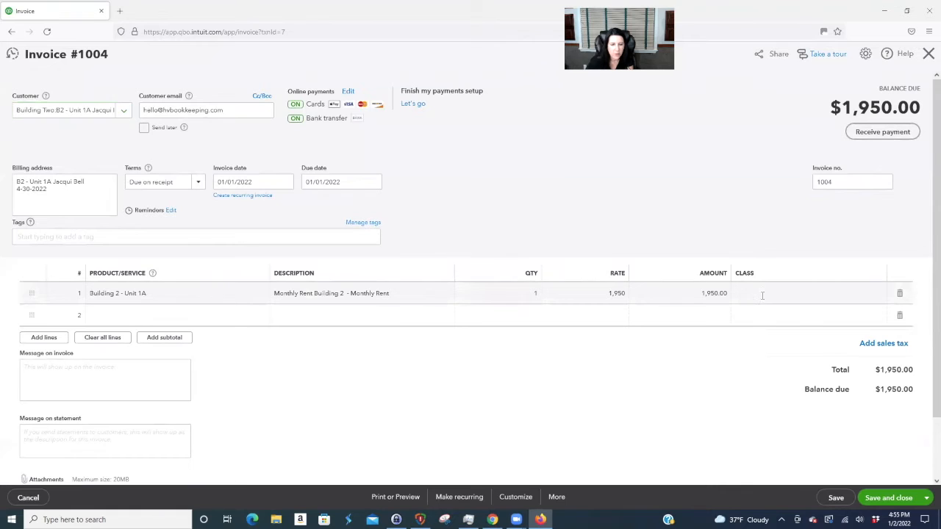
left_click(764, 299)
left_click(879, 295)
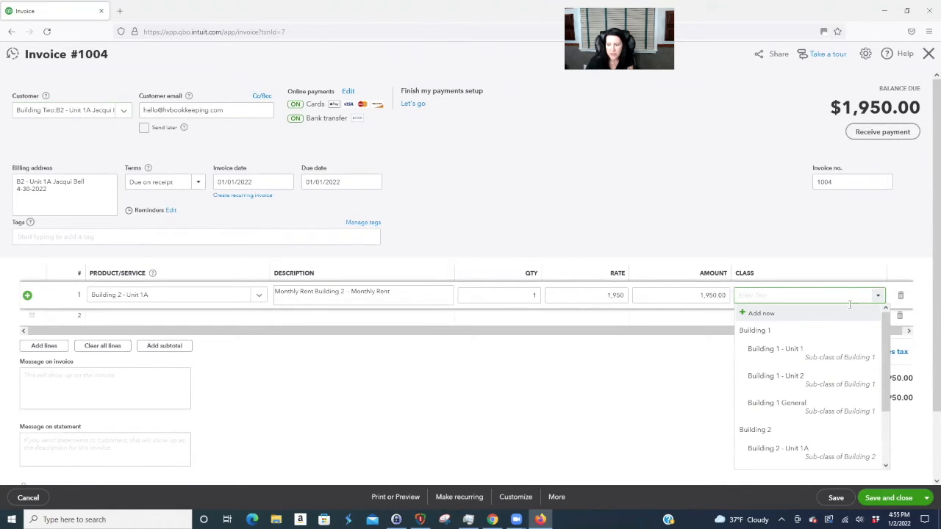
scroll(798, 444, "down", 1)
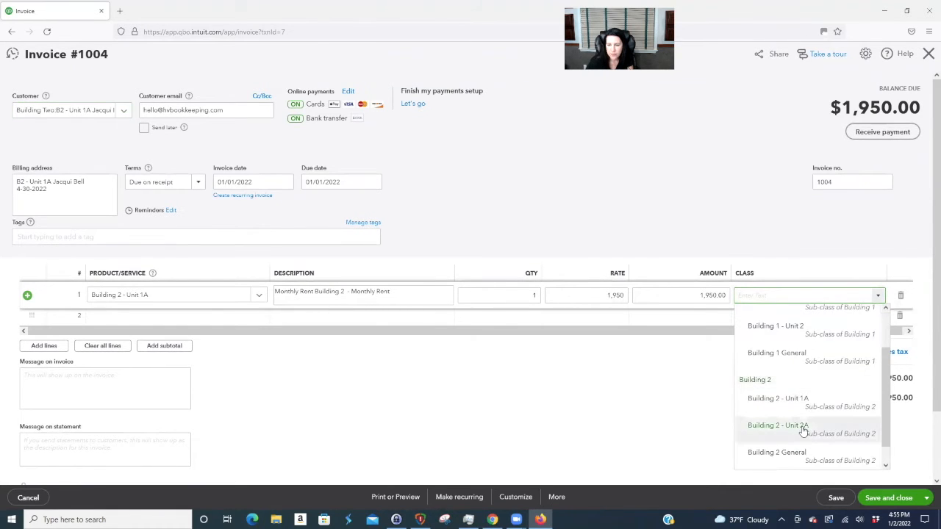
left_click(805, 429)
left_click(737, 382)
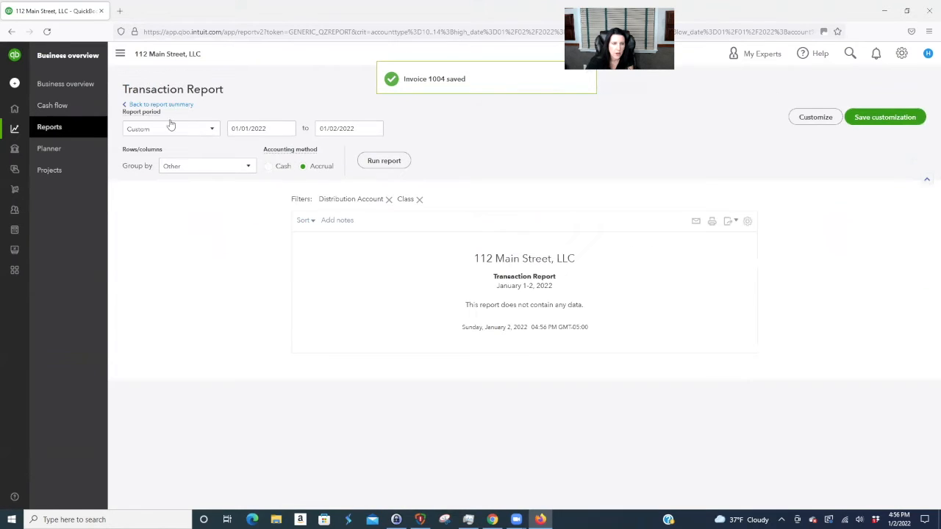
left_click(170, 105)
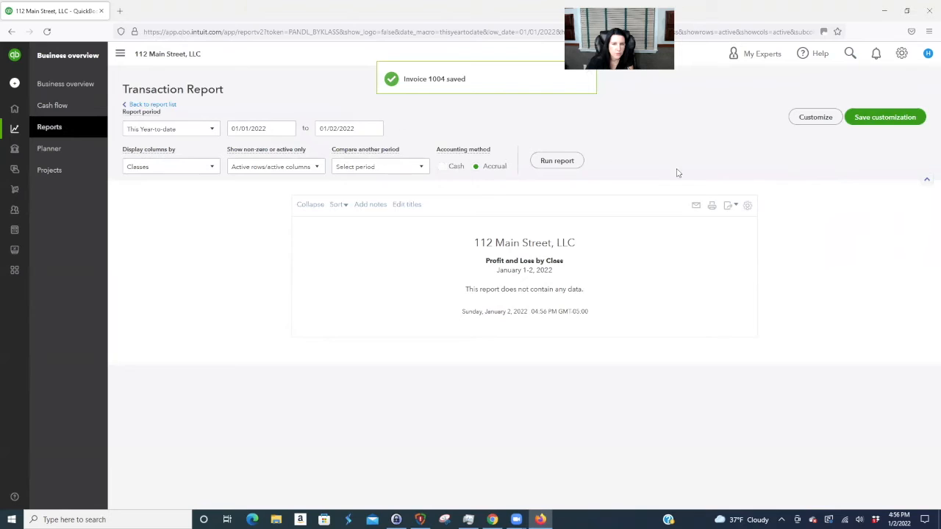
- Scroll the reloaded report to confirm Unit 1A's 1,950.00 appears under Building 2 - Unit 2A
scroll(613, 155, "down", 2)
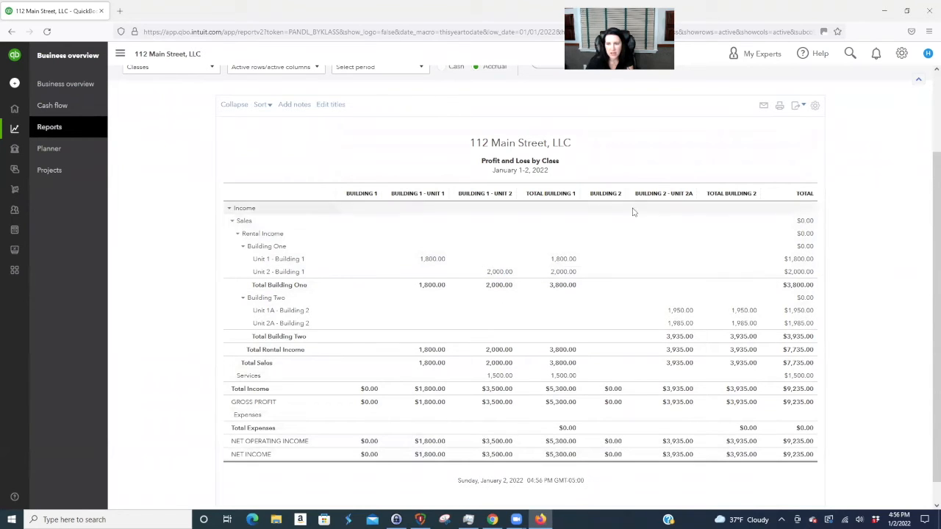
scroll(902, 433, "up", 3)
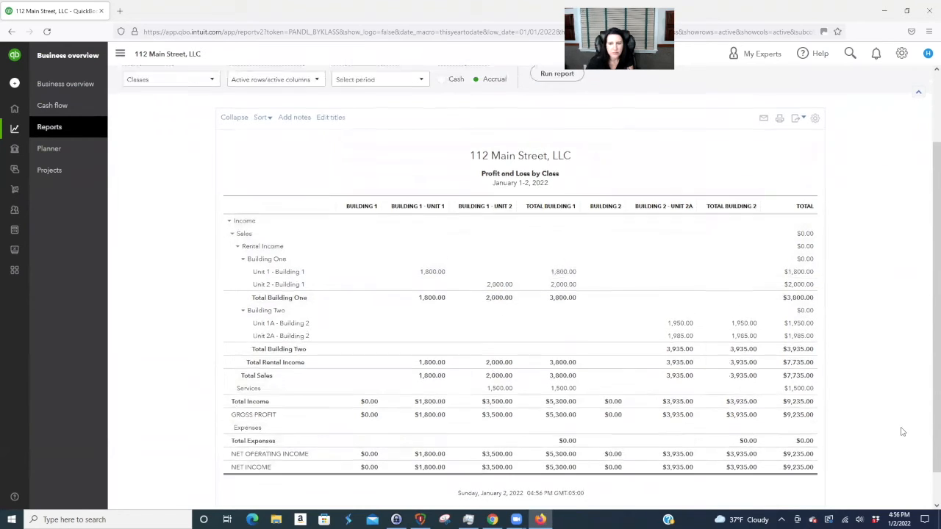
scroll(901, 422, "down", 1)
scroll(901, 411, "down", 1)
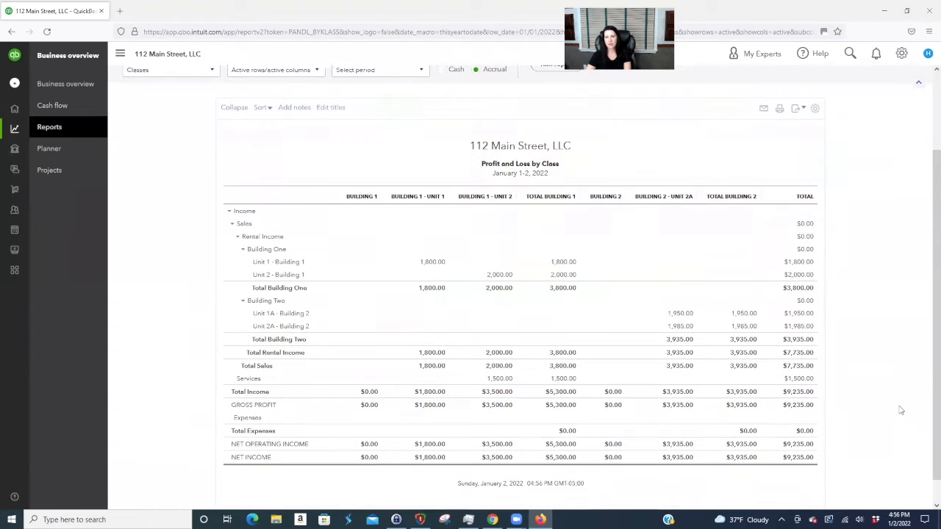
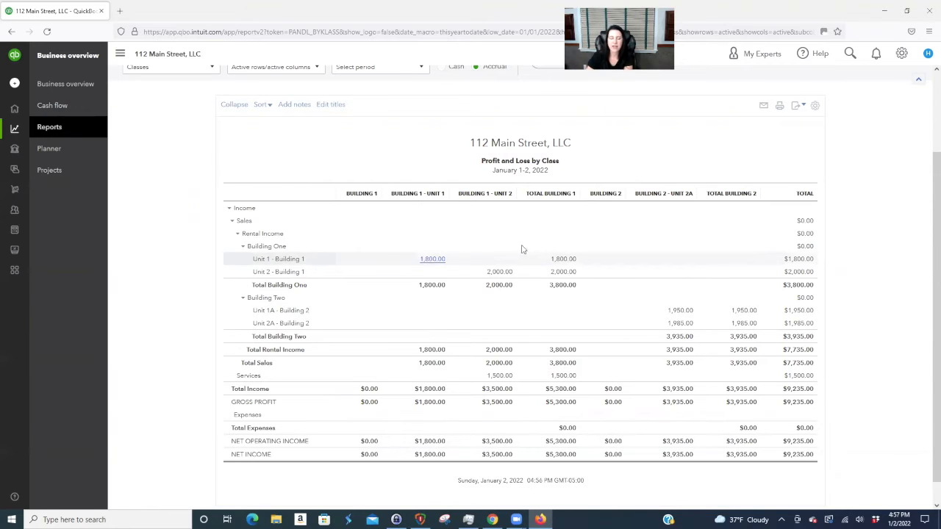
- Confirm the report columns stay grouped by Classes
scroll(869, 222, "up", 2)
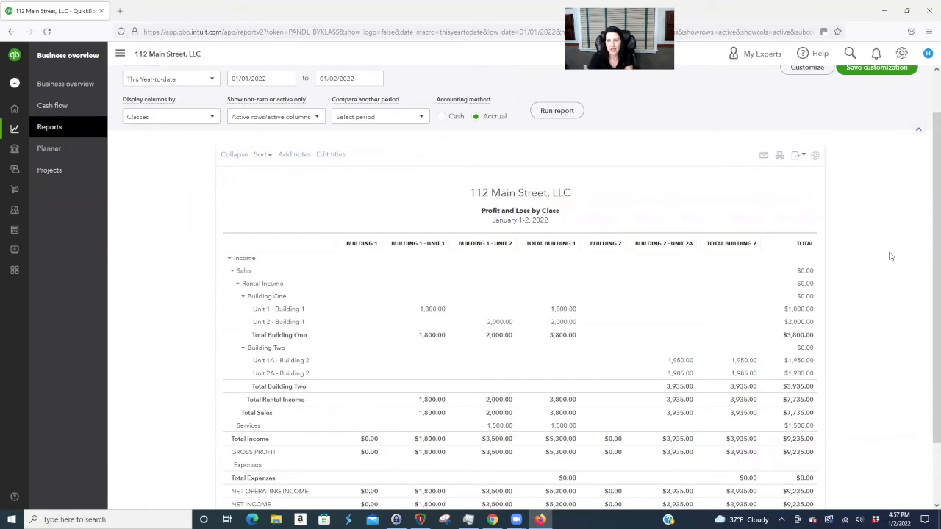
scroll(891, 272, "up", 1)
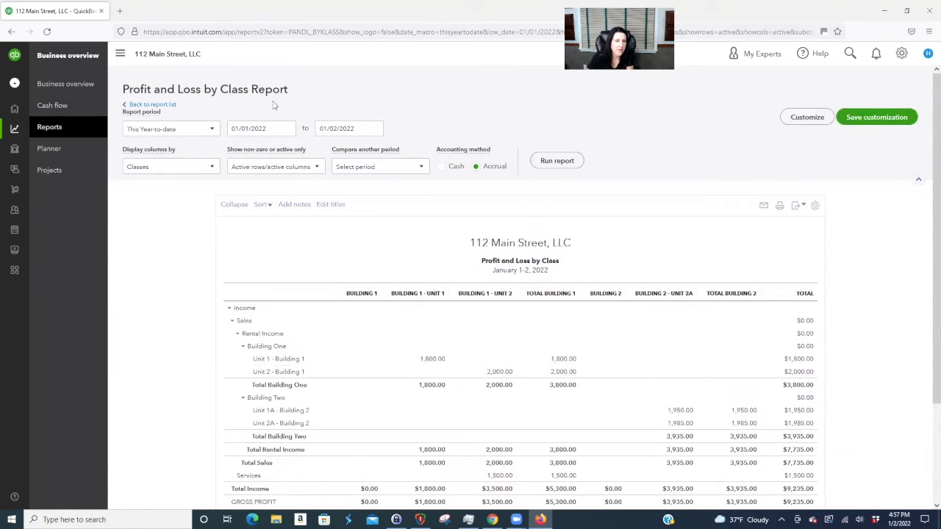
left_click(211, 167)
left_click(257, 186)
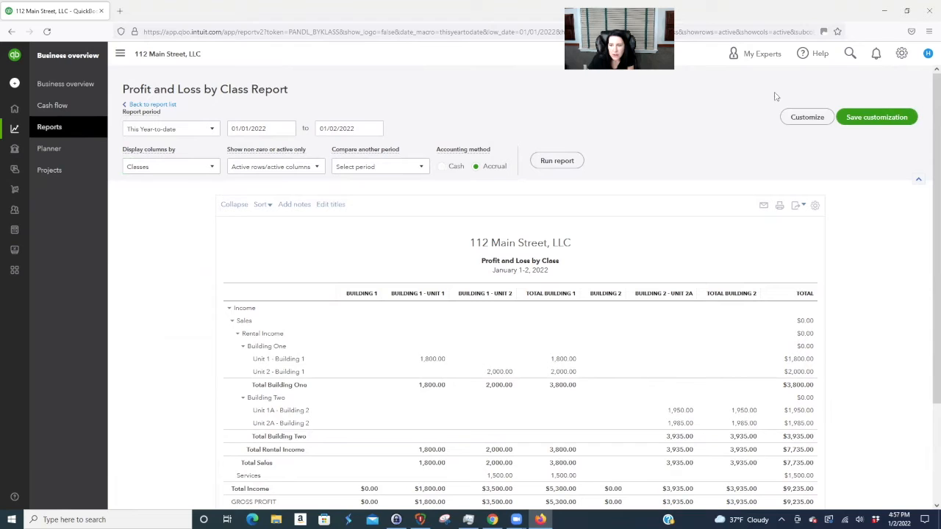
left_click(807, 119)
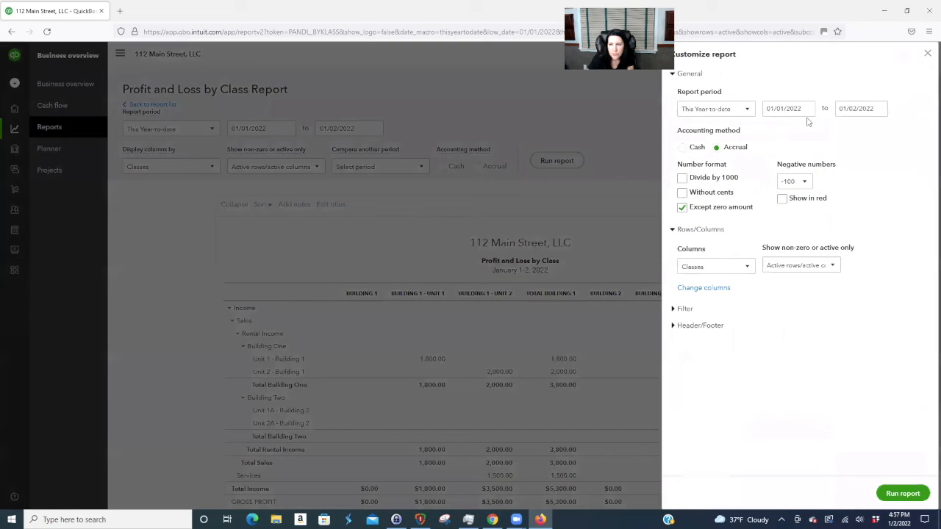
left_click(752, 267)
left_click(853, 318)
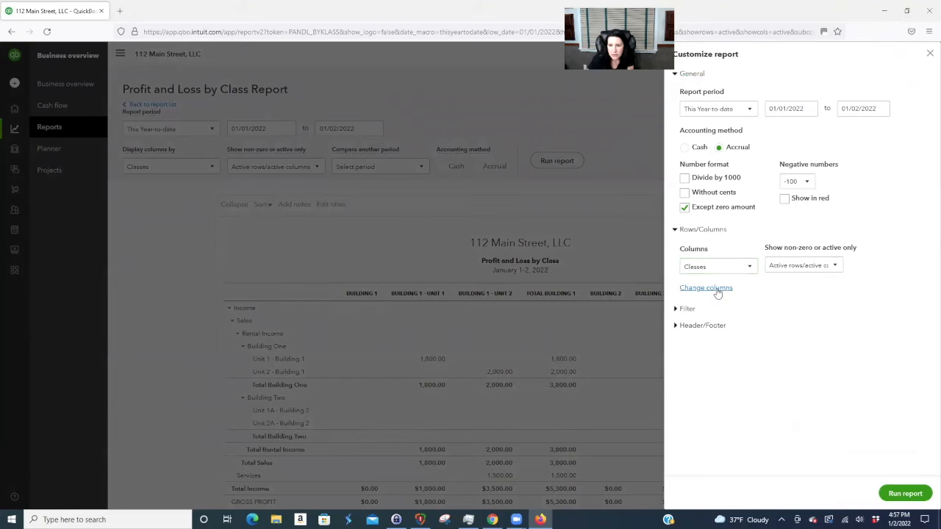
- Filter the report by class to Building 1 only and rerun it
left_click(685, 309)
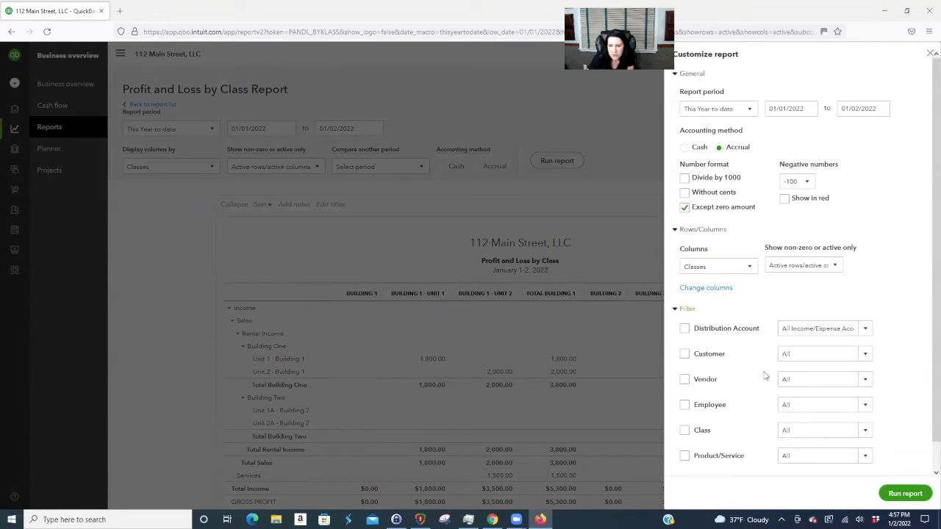
scroll(765, 376, "down", 1)
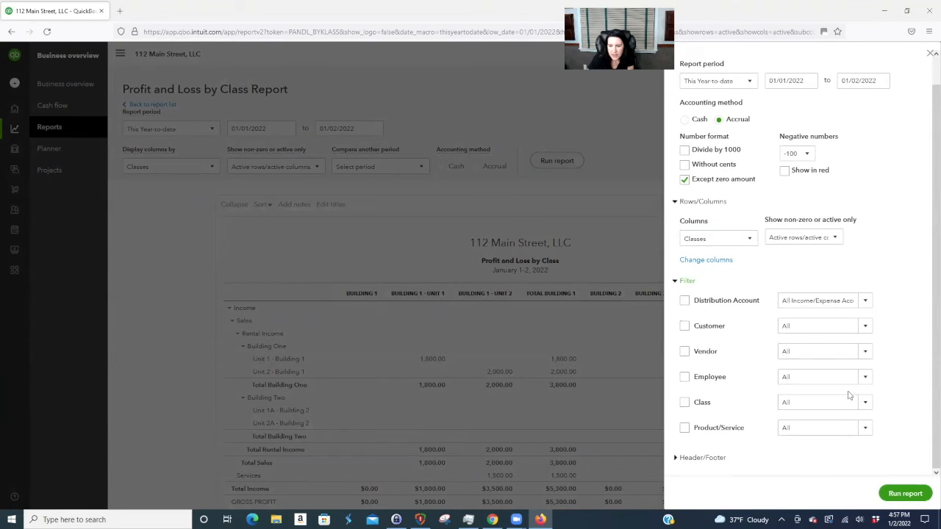
left_click(685, 403)
left_click(866, 301)
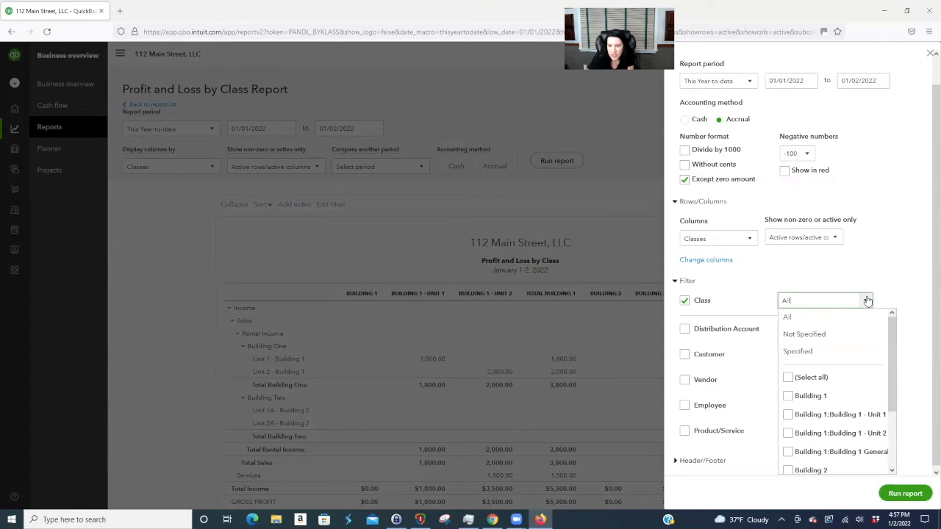
scroll(831, 346, "down", 2)
left_click(788, 347)
left_click(904, 494)
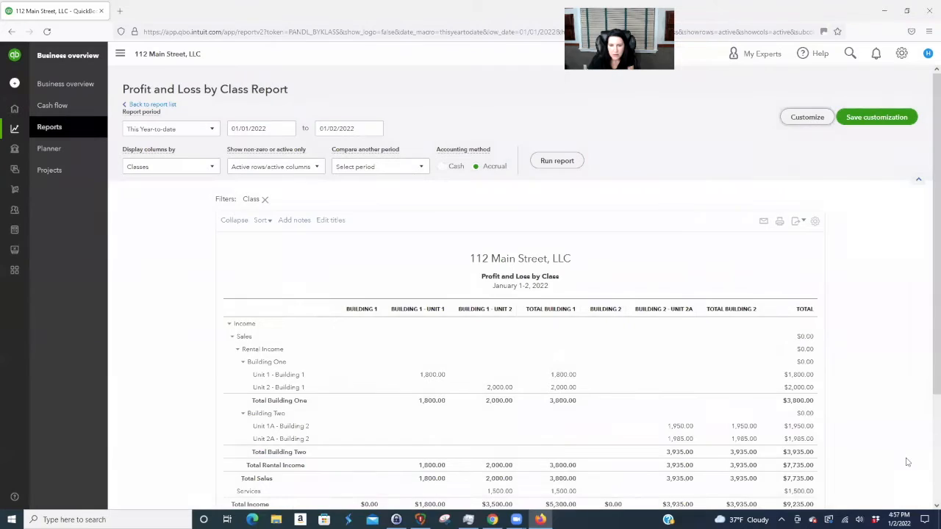
scroll(890, 412, "down", 3)
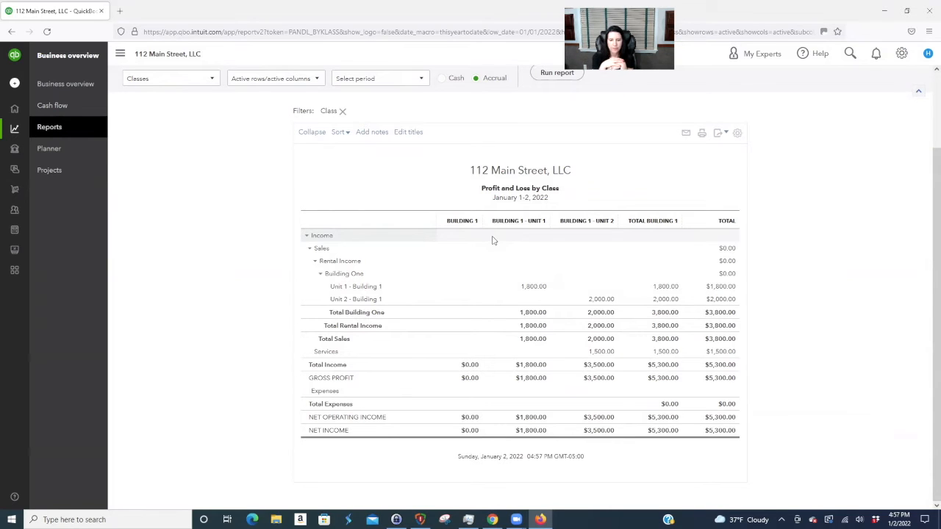
- Open the invoice behind the 1,500.00 Services amount and change its line to B1 - Unit 2
left_click(599, 352)
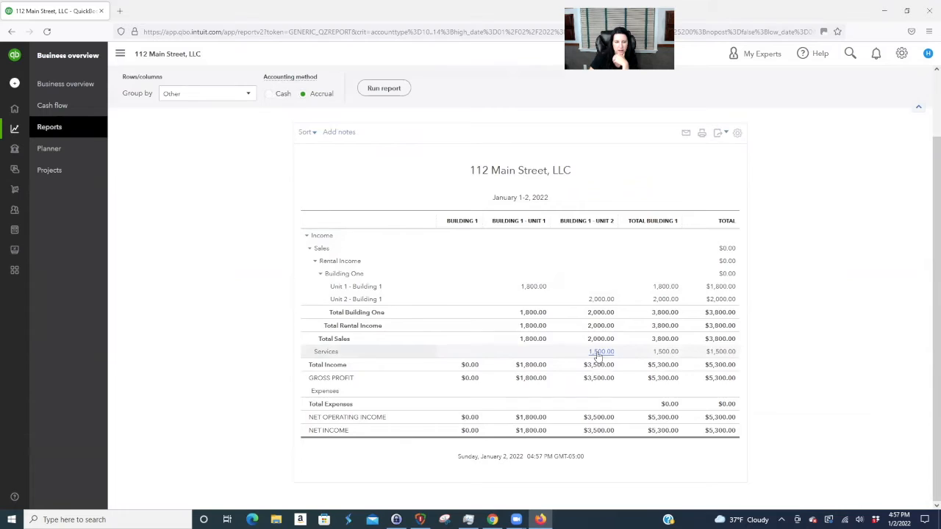
left_click(787, 366)
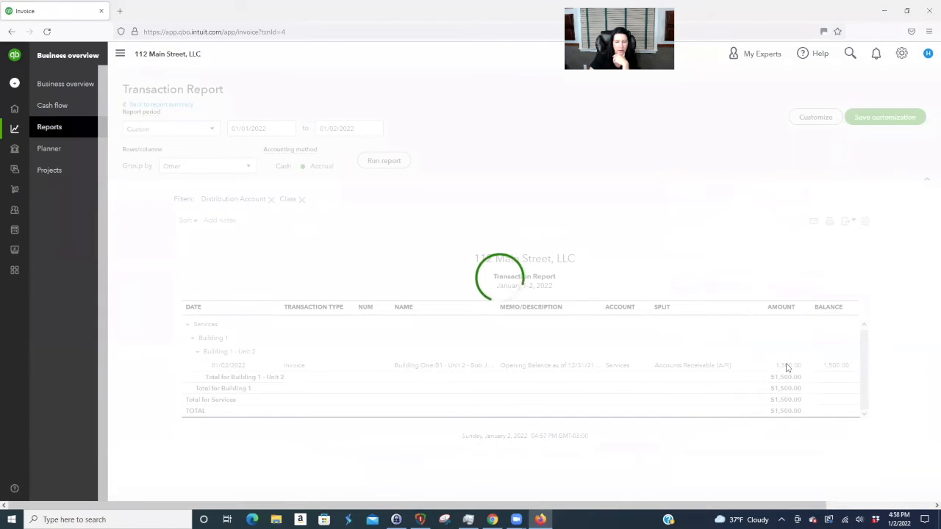
left_click(228, 295)
left_click(259, 297)
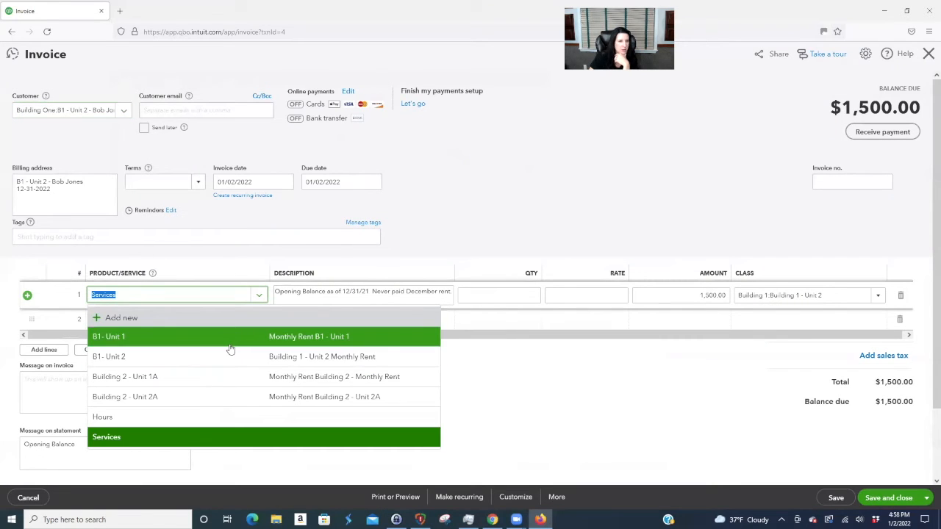
left_click(161, 356)
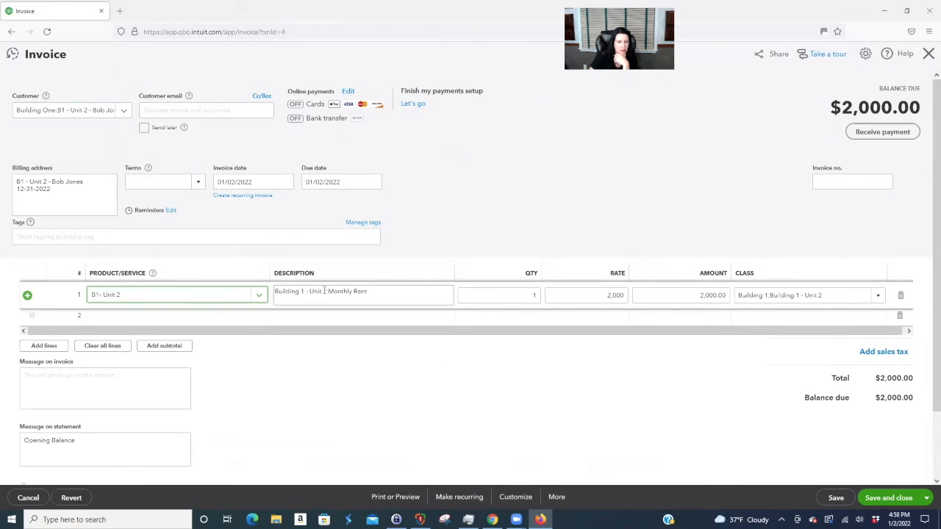
- Set the description to 'Prior rent owed.' and rate 1,500, save, and return to the report
left_click(397, 292)
key("BackSpace")
type("Prior rent owed")
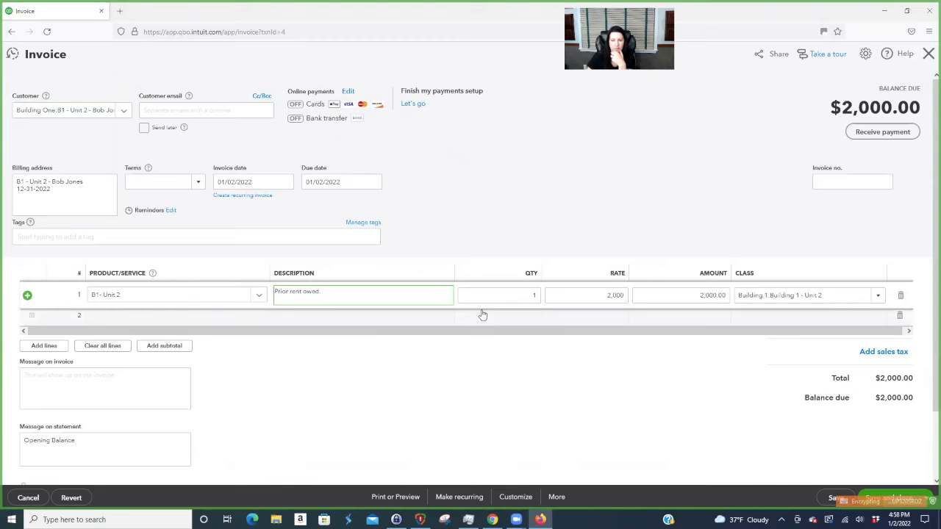
type(" .")
left_click(609, 295)
double_click(610, 295)
type("1500")
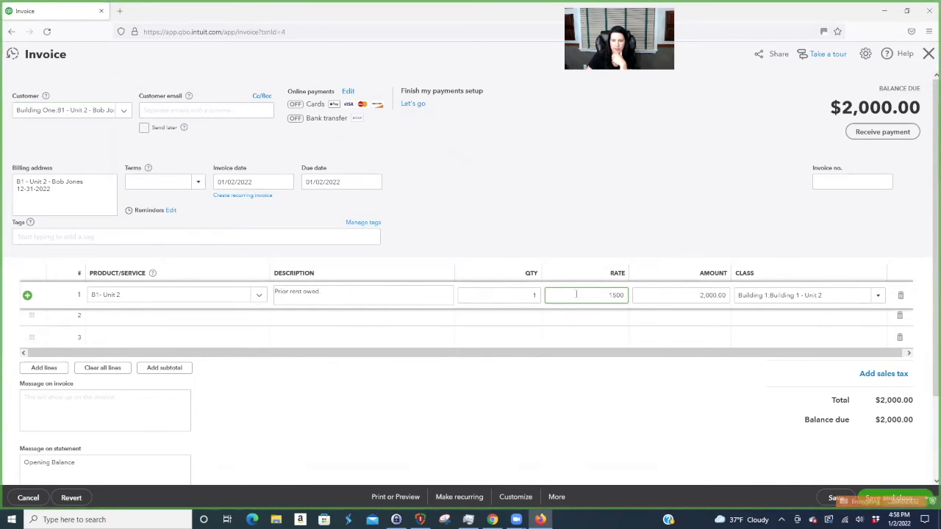
left_click(527, 336)
left_click(893, 499)
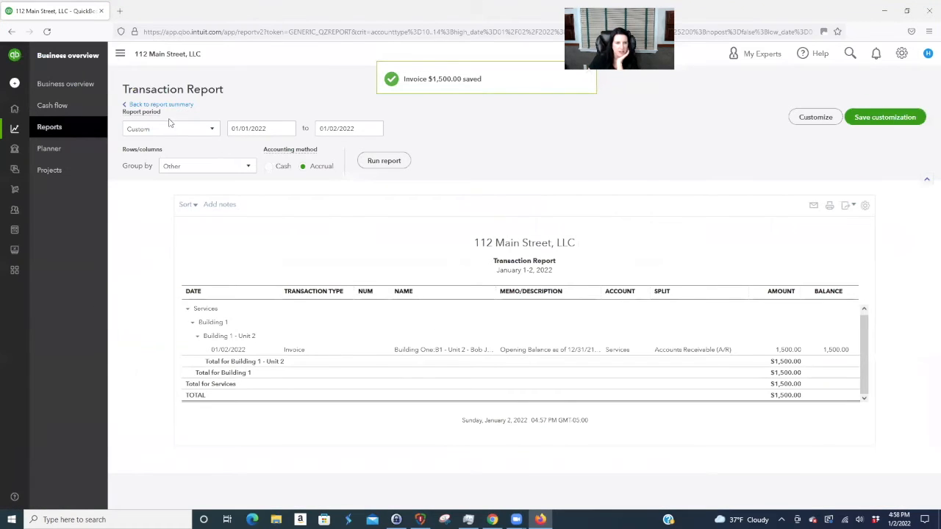
left_click(161, 104)
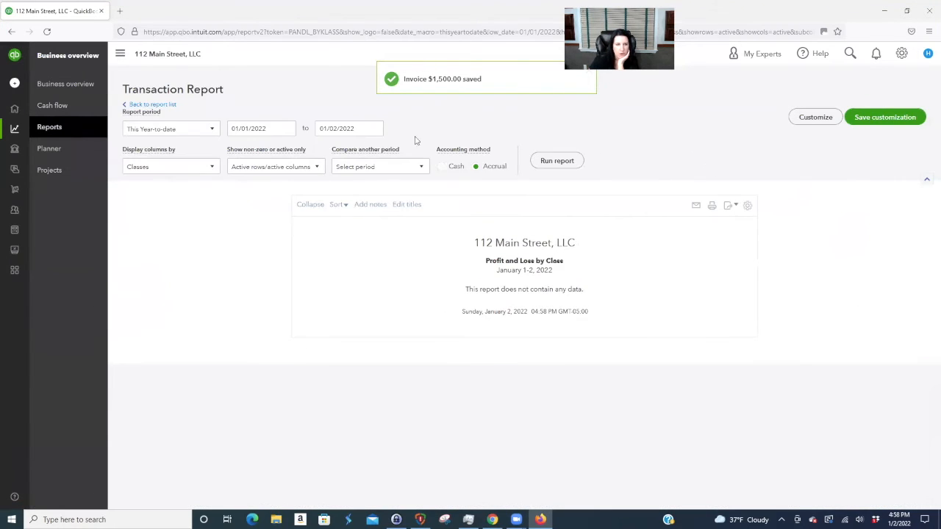
scroll(708, 313, "down", 2)
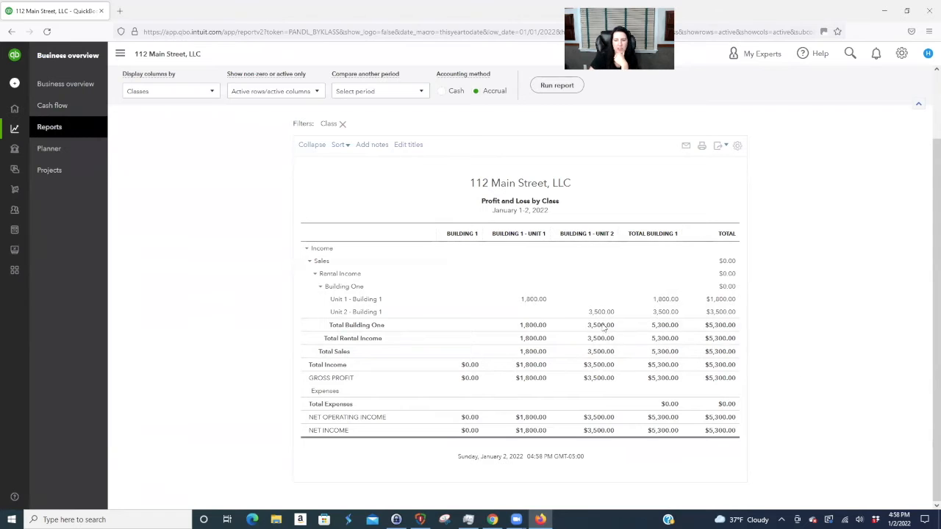
scroll(858, 351, "up", 2)
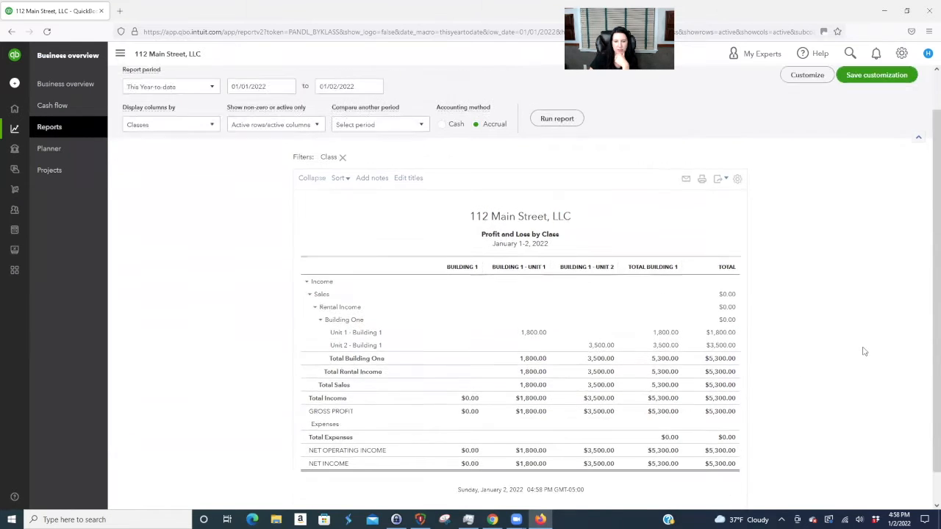
scroll(625, 294, "down", 1)
scroll(389, 231, "up", 1)
- Open the Profit and Loss report from the report list and review its 9,235.00 net income
left_click(152, 104)
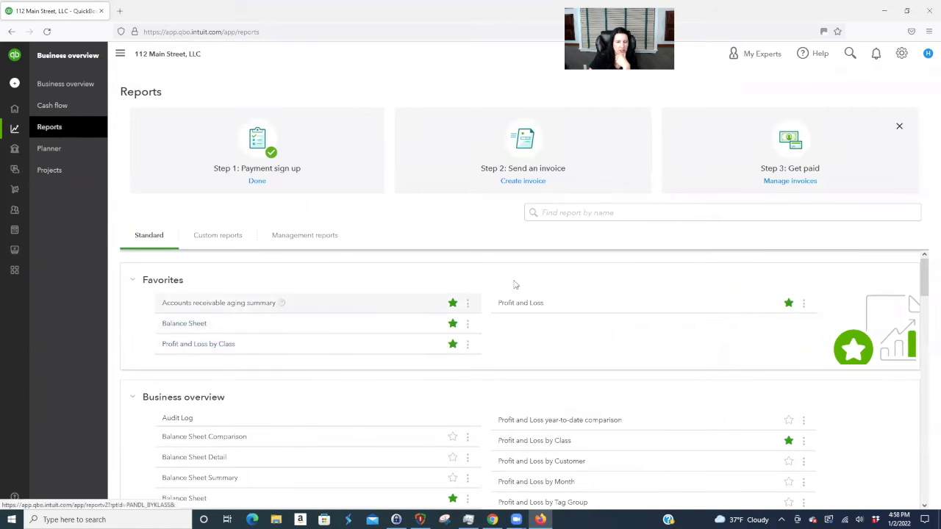
left_click(519, 303)
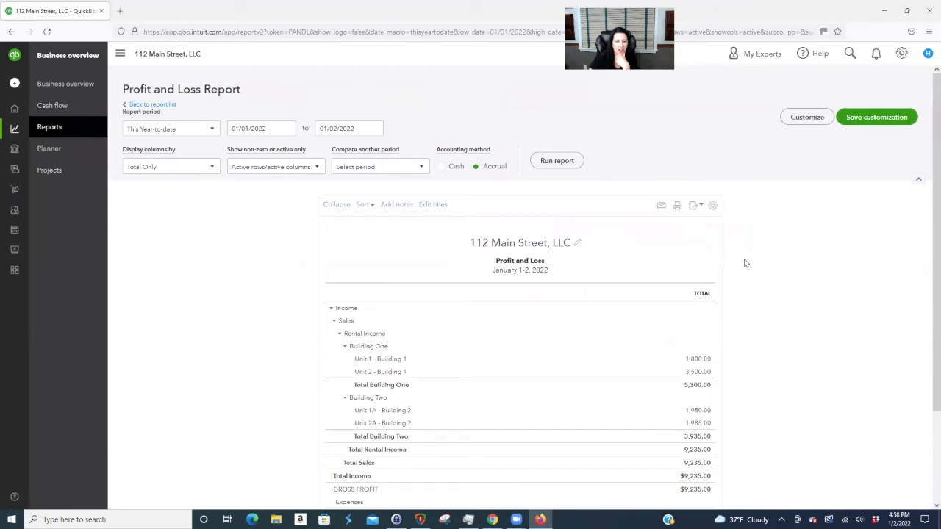
scroll(744, 263, "down", 2)
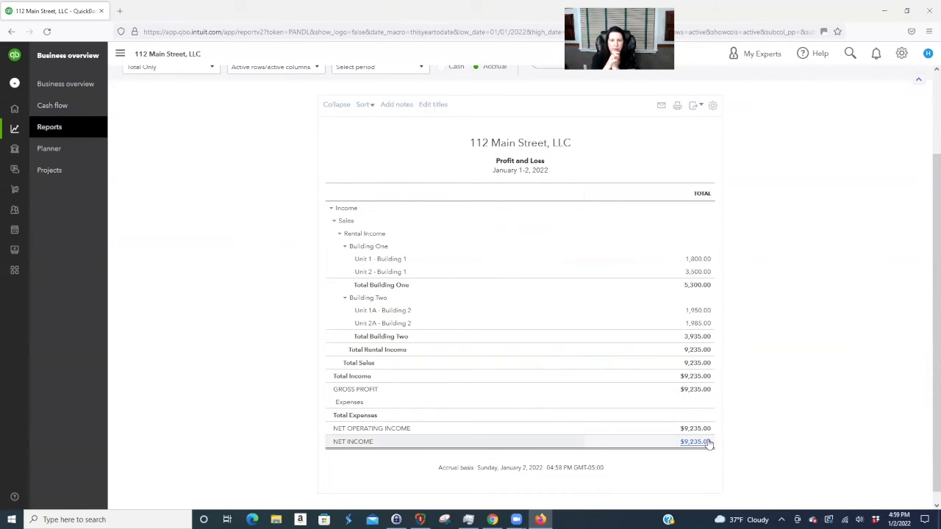
scroll(847, 431, "up", 2)
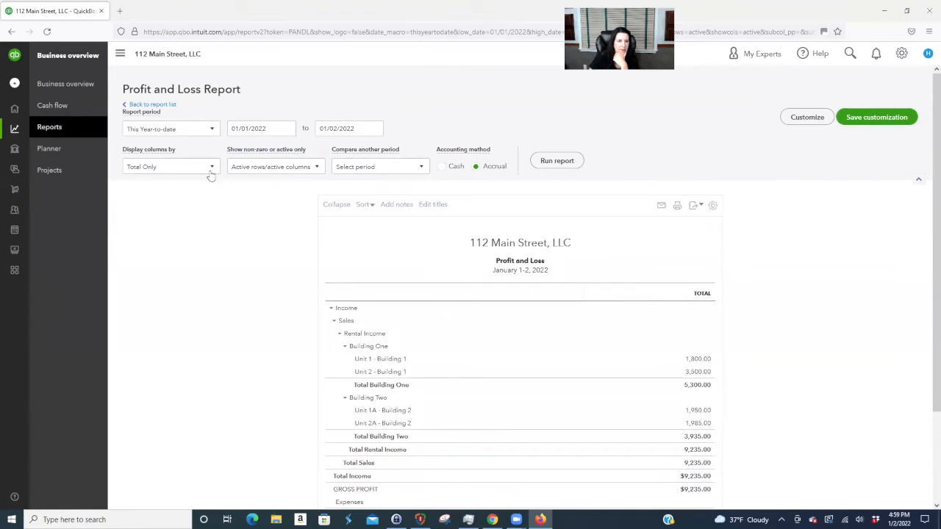
- Set the report end date to 12/31/2022 with monthly columns and rerun it
triple_click(359, 128)
type("12/")
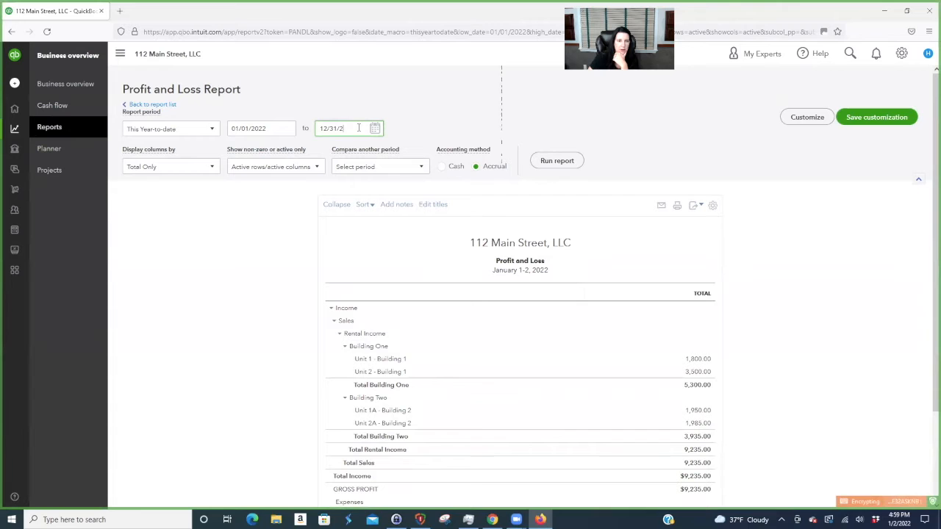
left_click(212, 167)
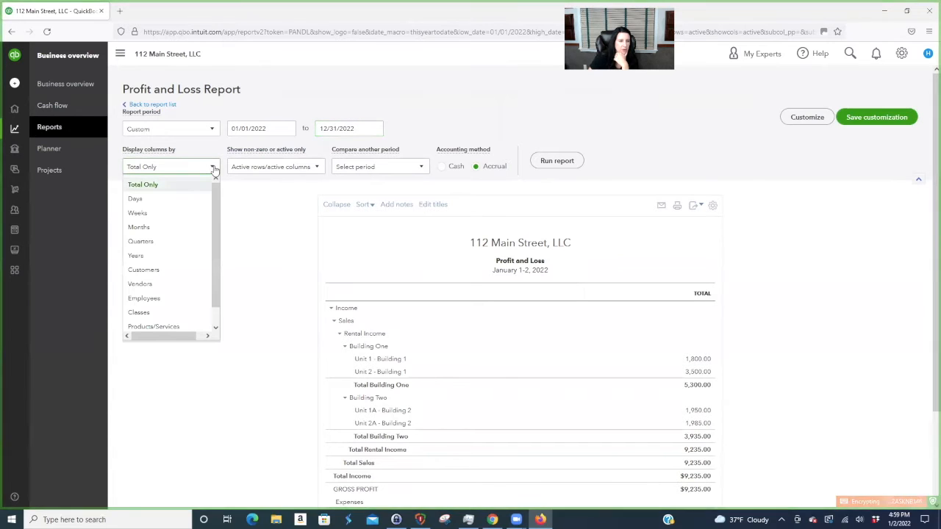
left_click(183, 229)
left_click(557, 161)
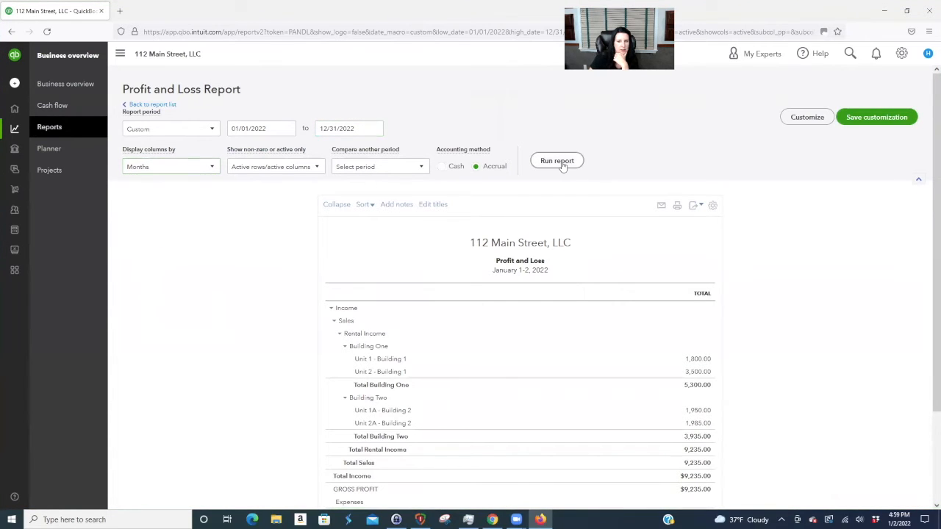
- Review the monthly report, with all $9,235.00 net income in January
scroll(909, 323, "down", 3)
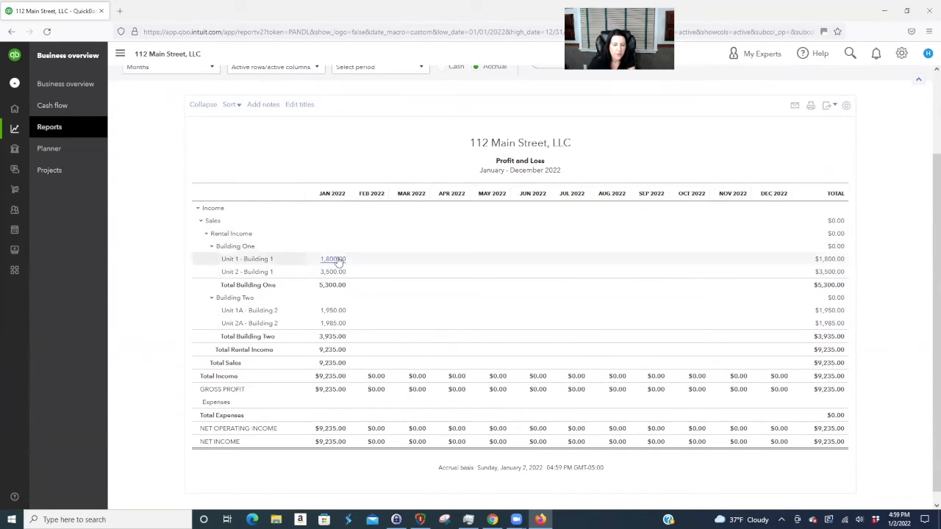
scroll(401, 235, "up", 3)
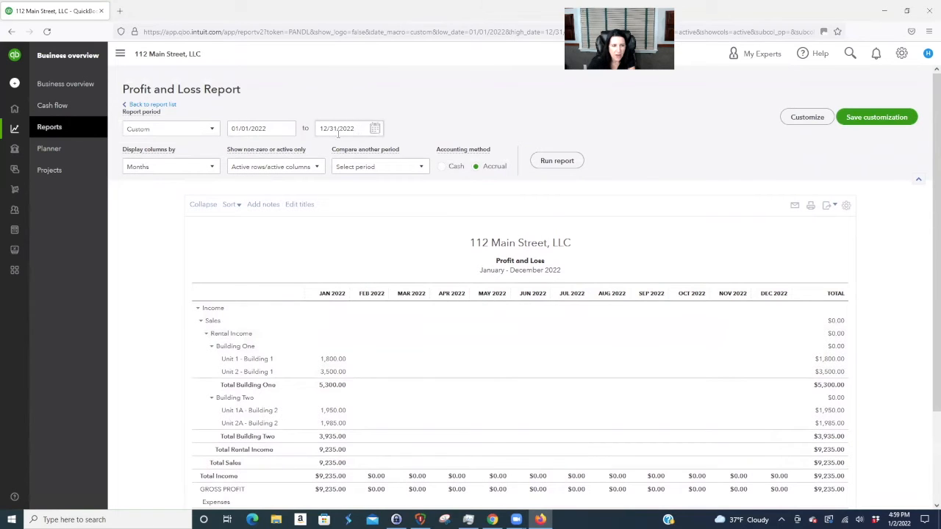
left_click(212, 168)
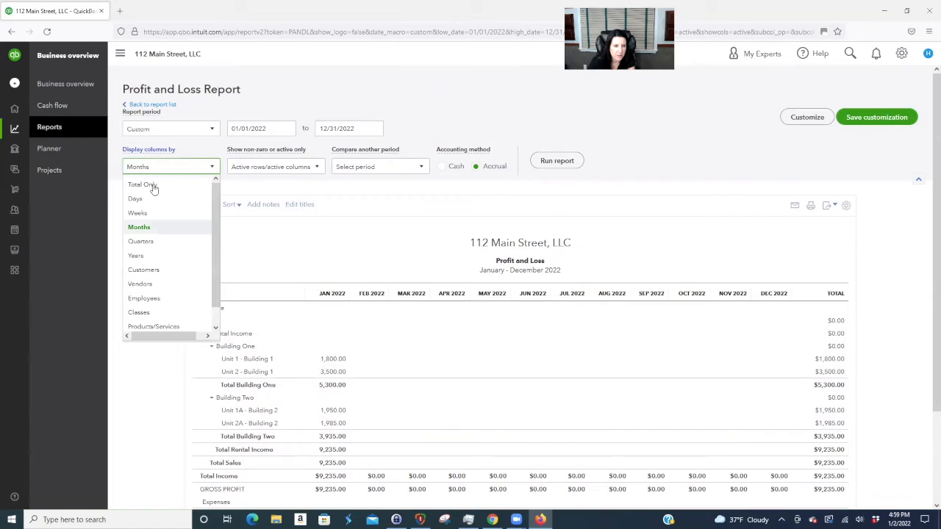
left_click(445, 113)
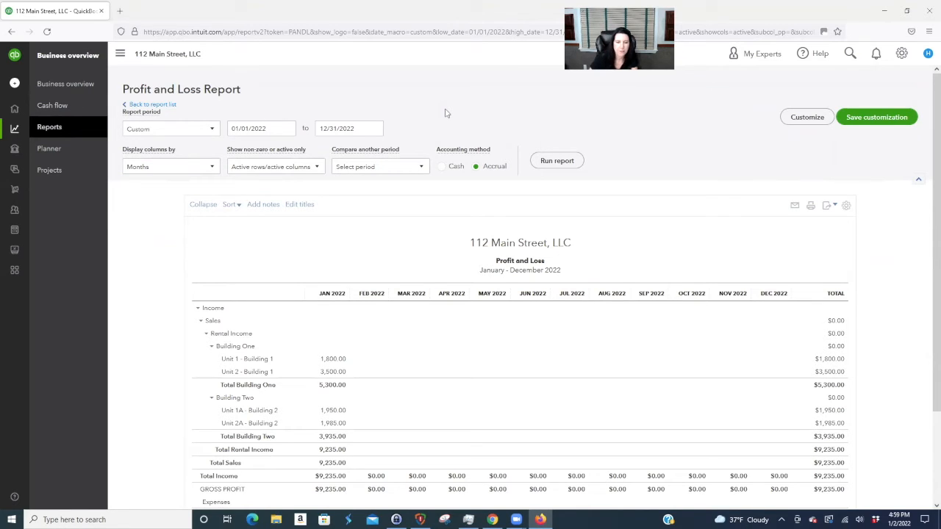
scroll(869, 330, "down", 2)
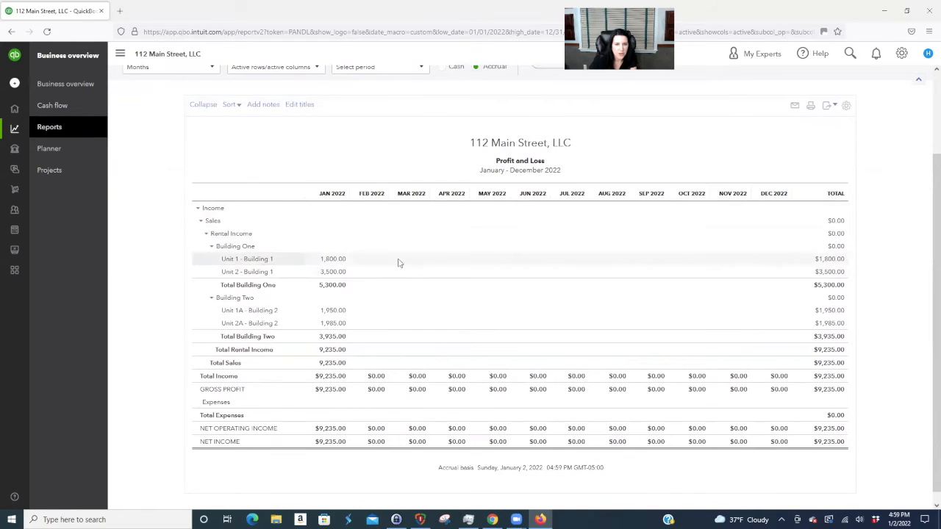
scroll(421, 282, "up", 2)
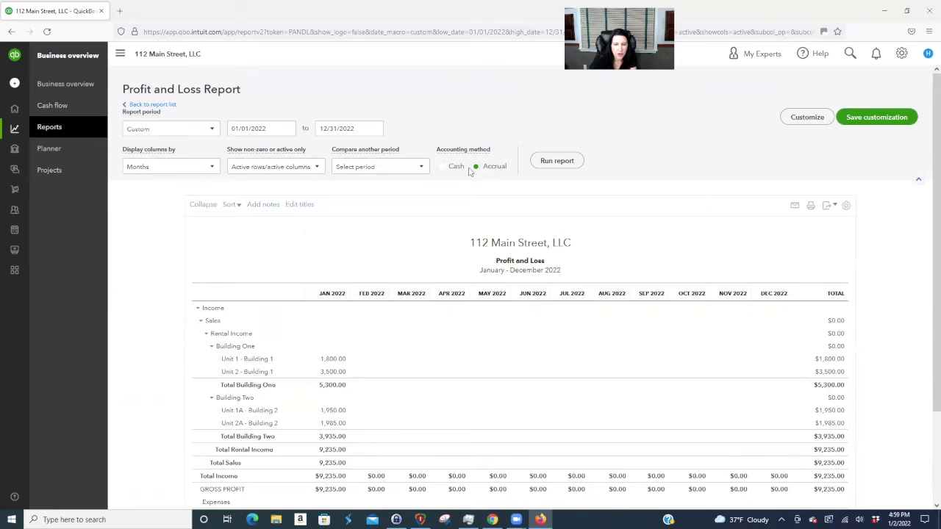
scroll(433, 328, "down", 1)
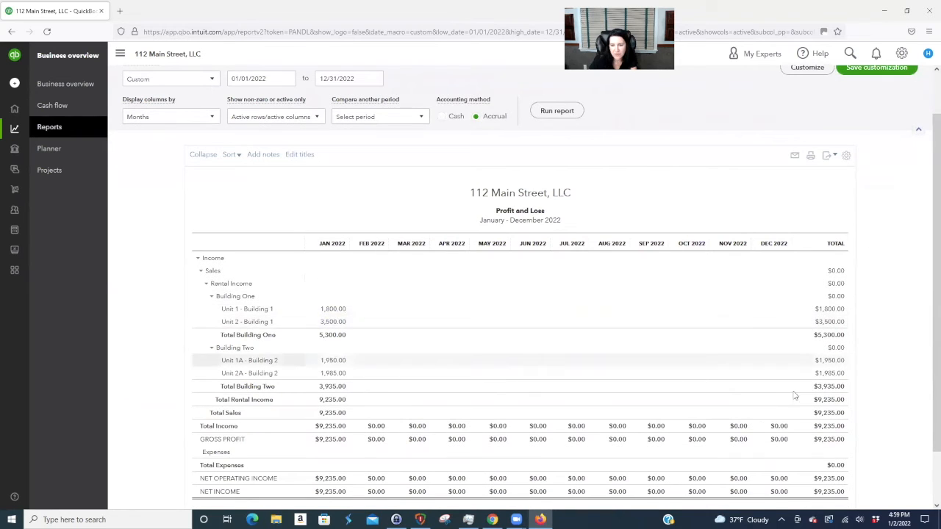
left_click(442, 117)
left_click(557, 111)
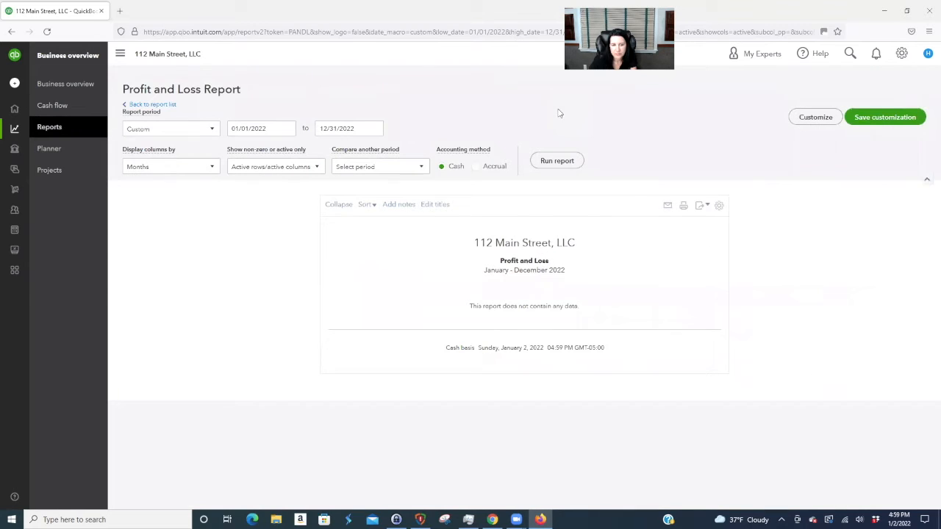
left_click(484, 169)
left_click(548, 159)
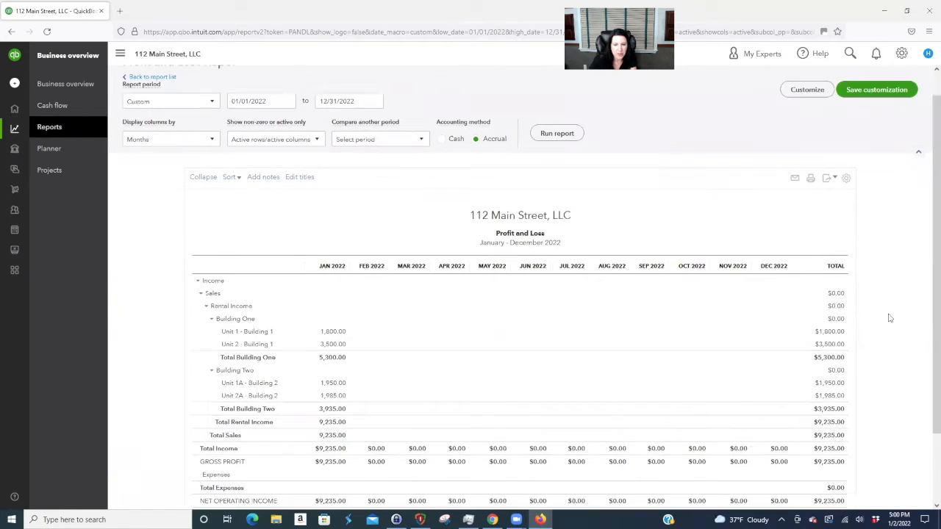
scroll(890, 317, "down", 3)
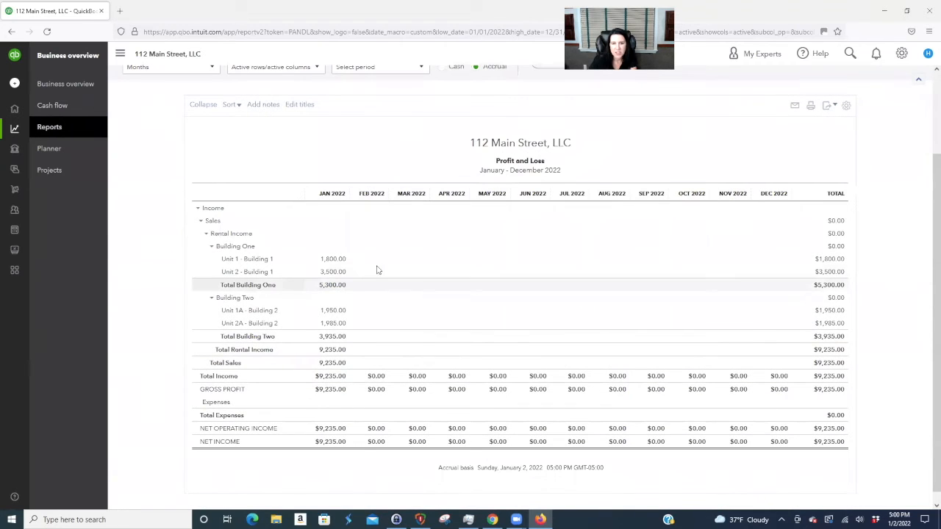
scroll(357, 304, "up", 2)
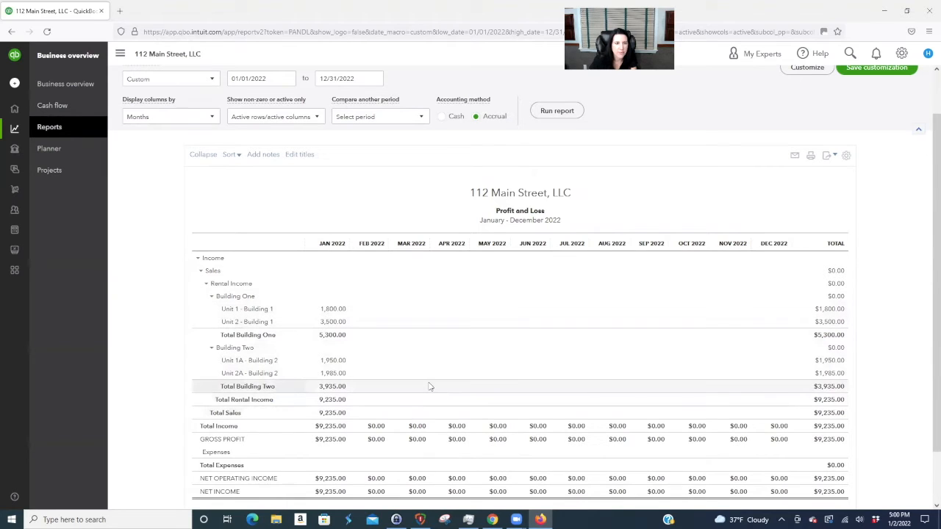
scroll(430, 387, "up", 1)
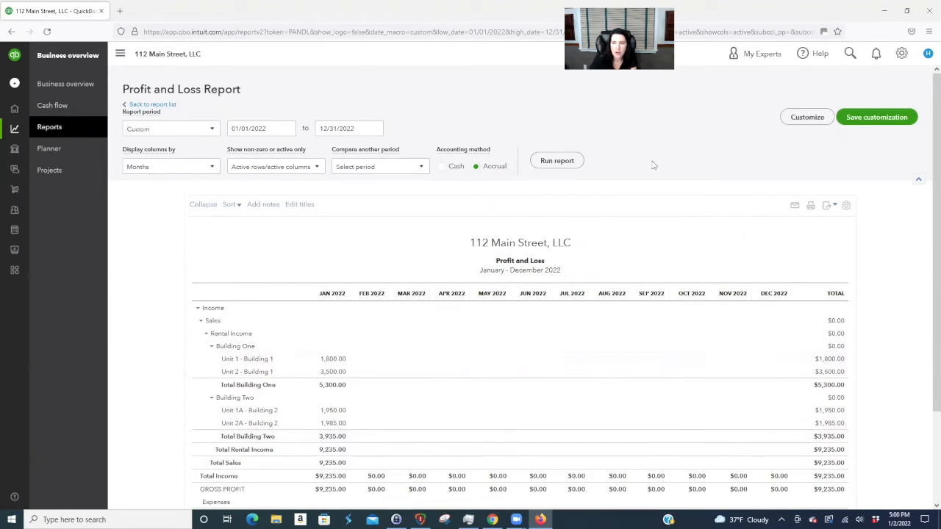
- Use the Unit 2A recurring template to create an invoice dated February 1, 2022
left_click(904, 53)
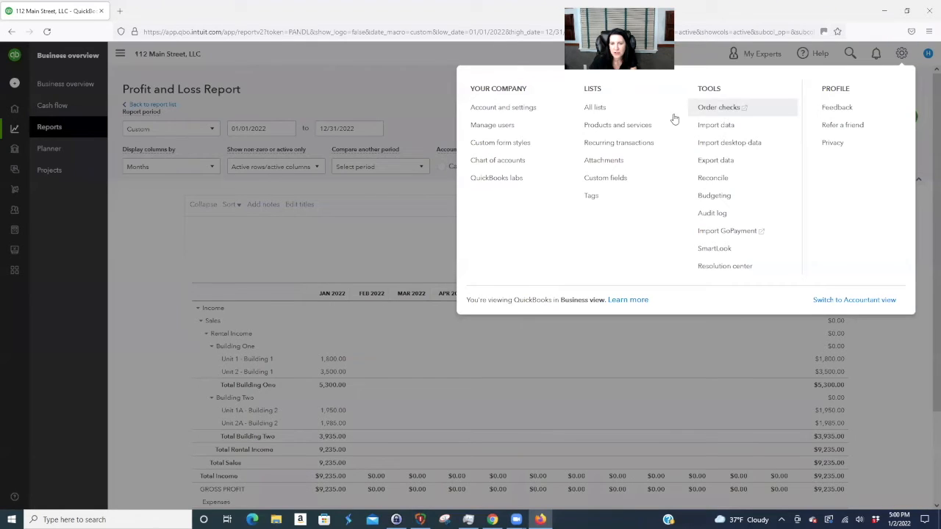
left_click(639, 144)
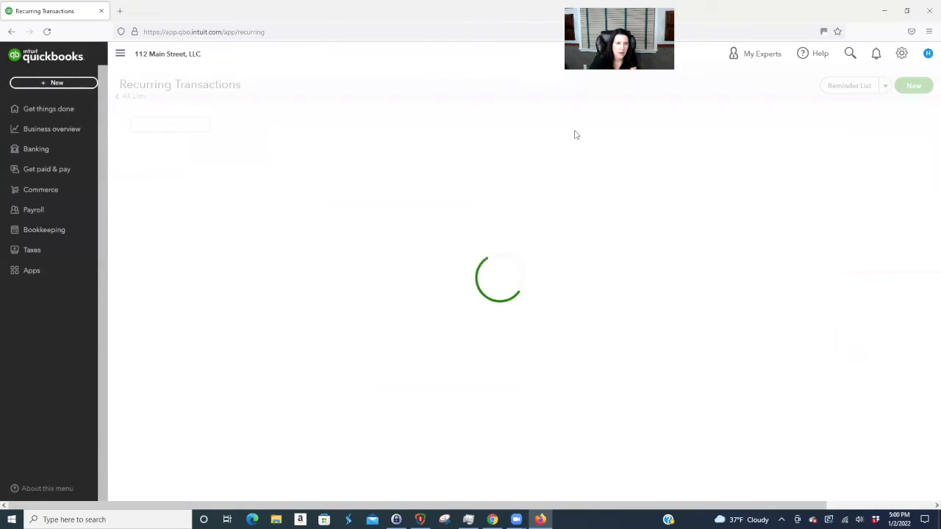
left_click(909, 189)
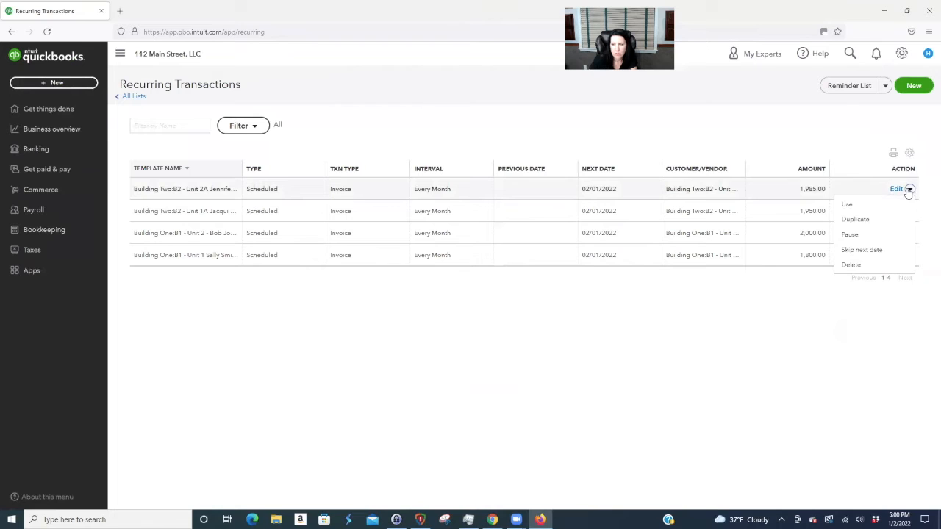
left_click(849, 206)
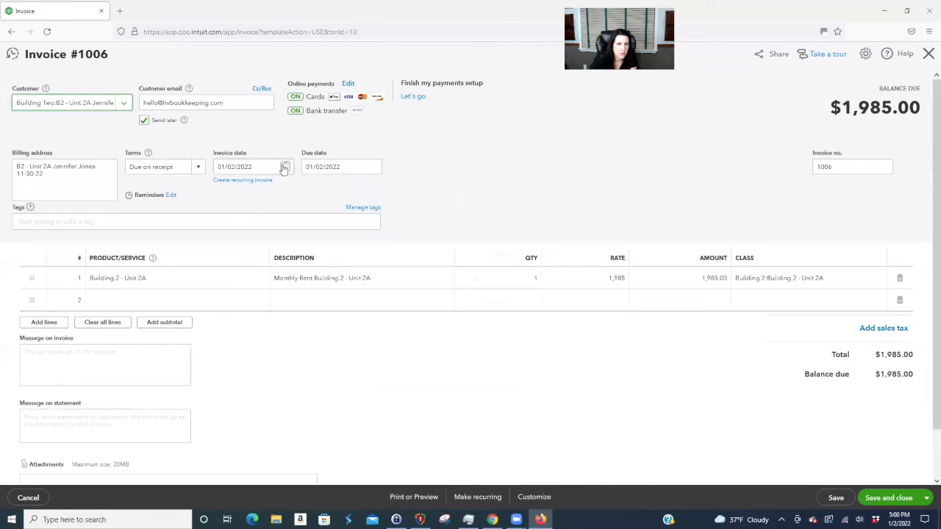
left_click(284, 167)
left_click(305, 191)
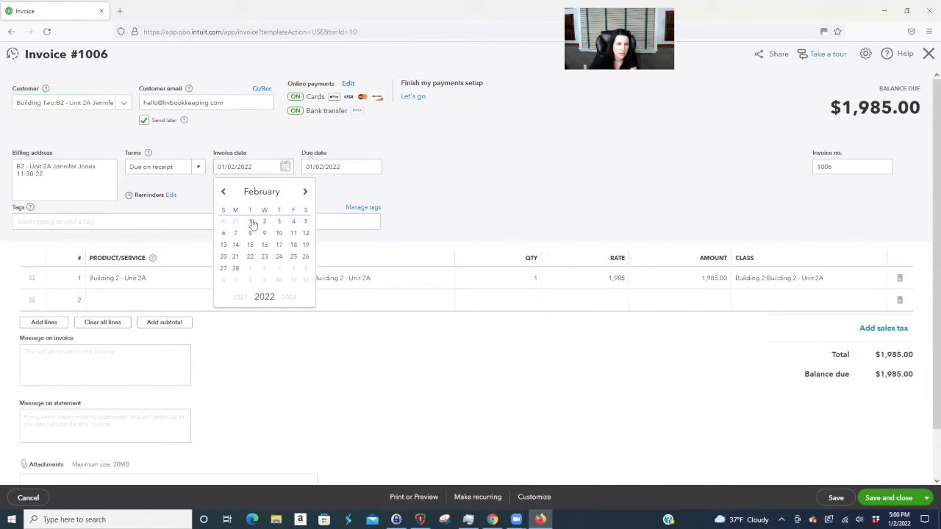
left_click(250, 222)
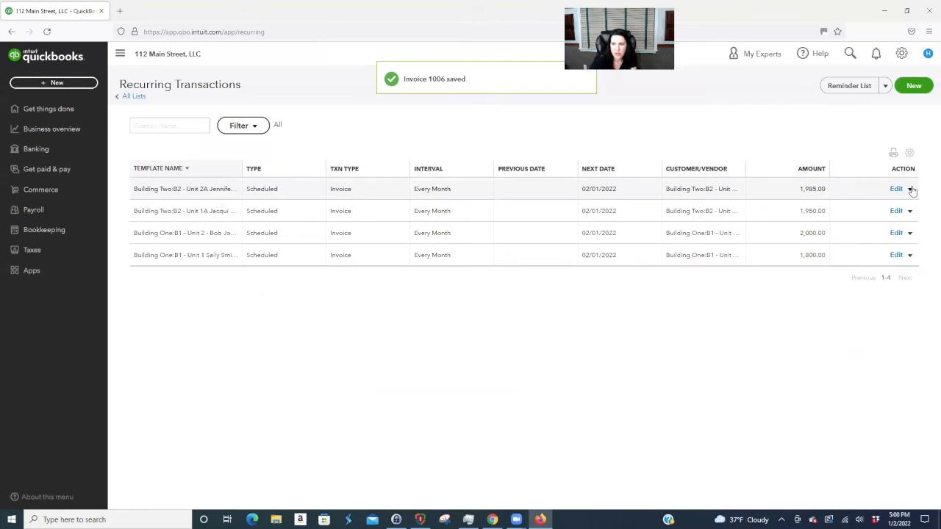
left_click(909, 189)
- Create and save Unit 2A invoices dated March 1 and April 1, 2022
left_click(846, 206)
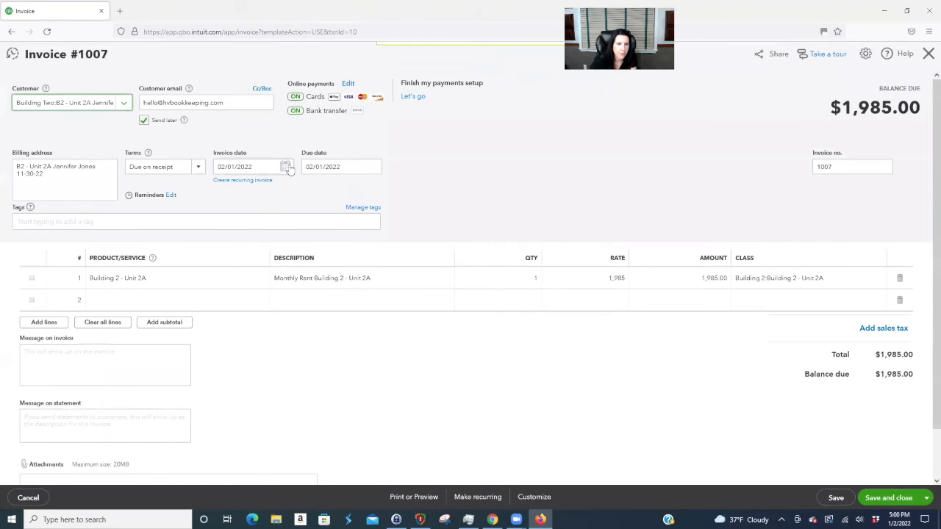
left_click(285, 167)
left_click(306, 192)
left_click(251, 222)
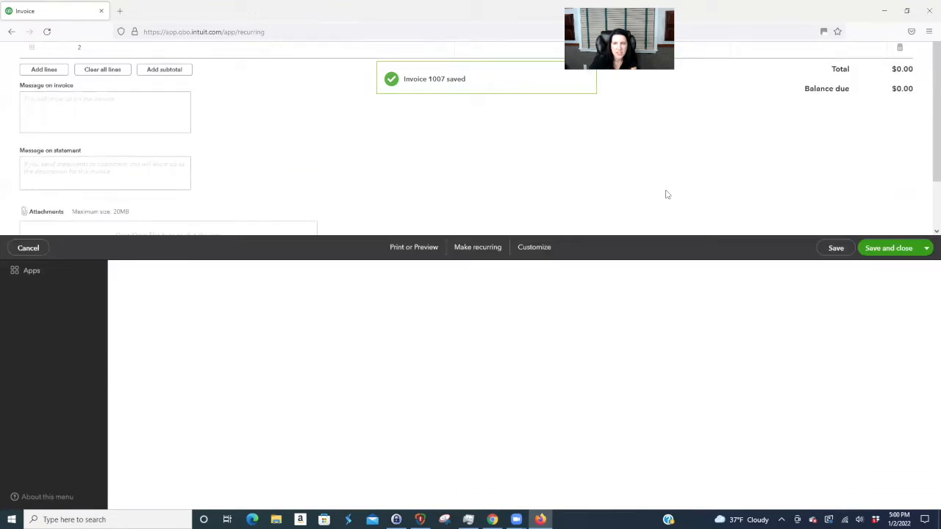
left_click(910, 189)
left_click(850, 206)
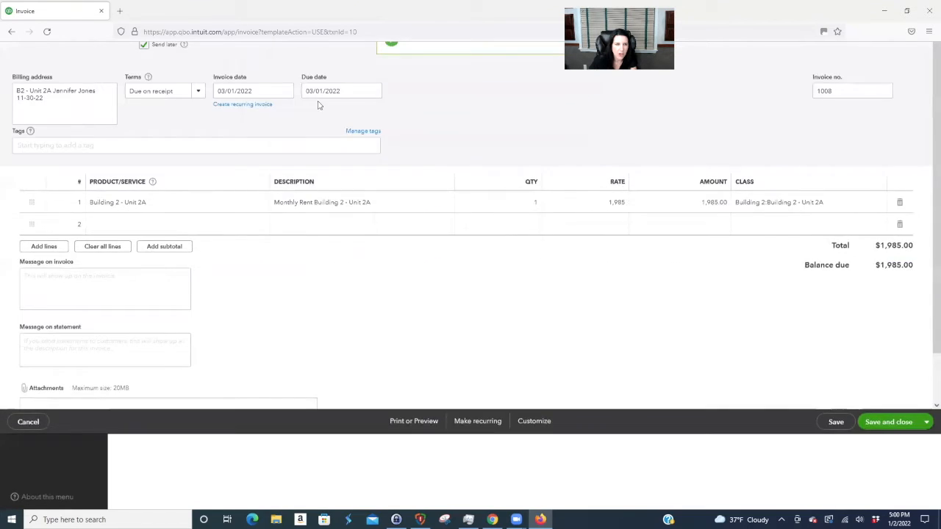
left_click(285, 167)
left_click(305, 192)
left_click(294, 221)
left_click(898, 498)
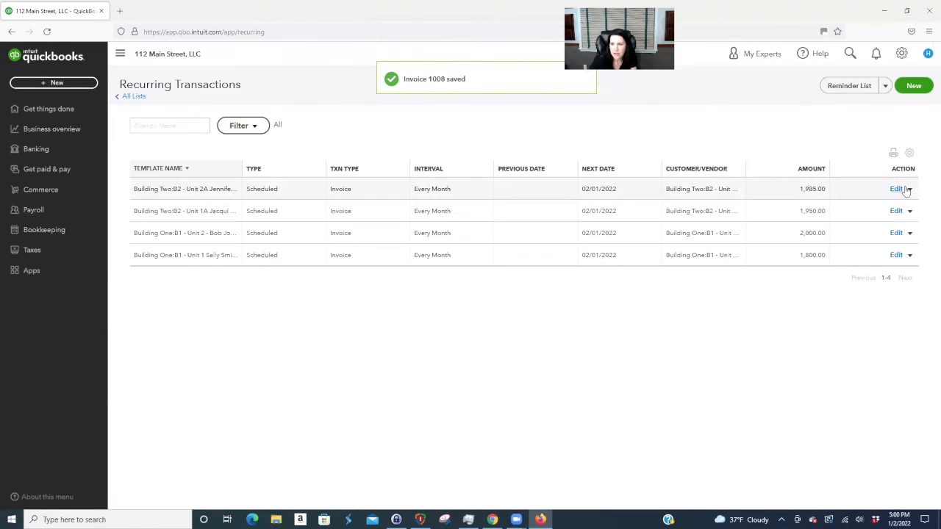
- Create and save Unit 2A invoices dated May 1 and June 1, 2022
left_click(910, 189)
left_click(853, 206)
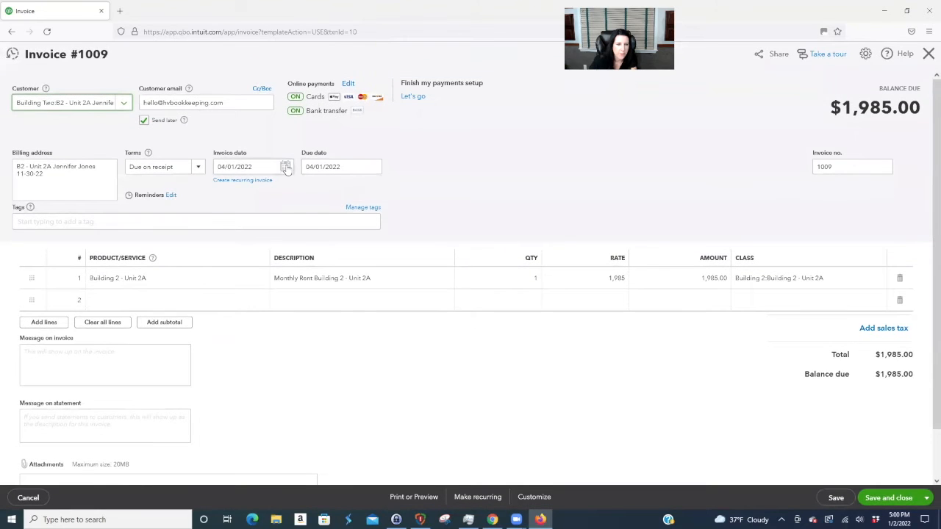
left_click(285, 167)
left_click(305, 191)
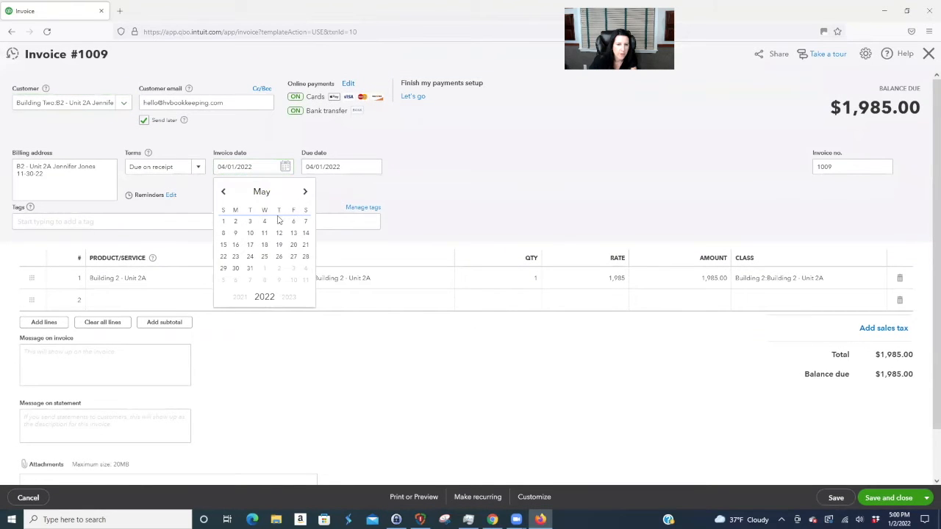
left_click(223, 222)
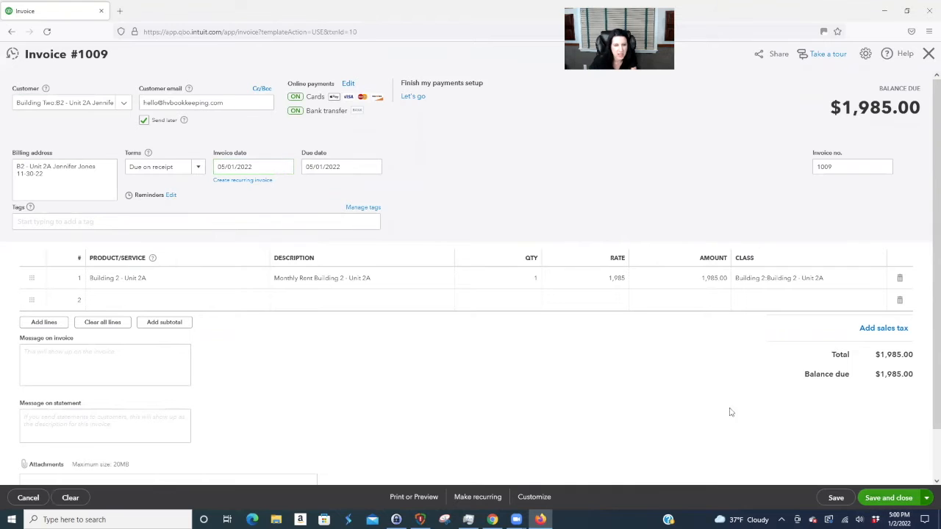
left_click(909, 189)
left_click(846, 205)
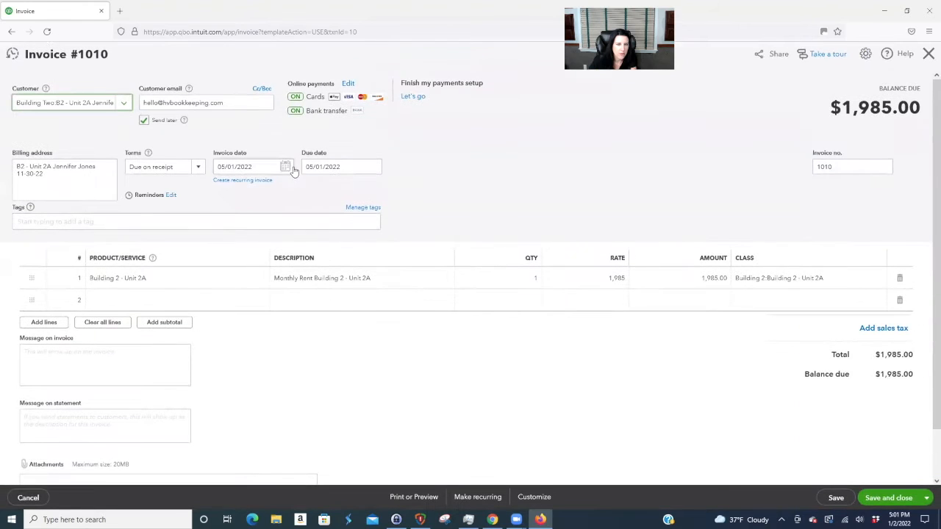
left_click(286, 167)
left_click(306, 192)
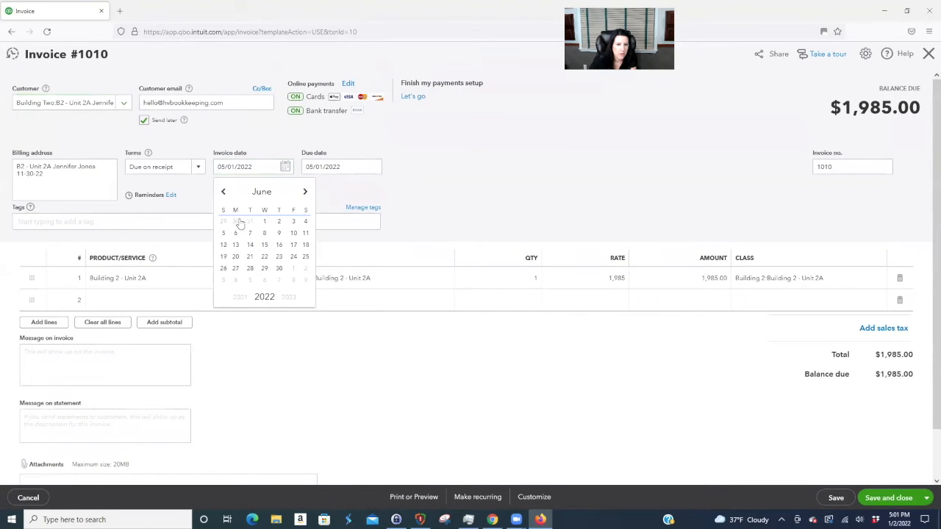
left_click(263, 221)
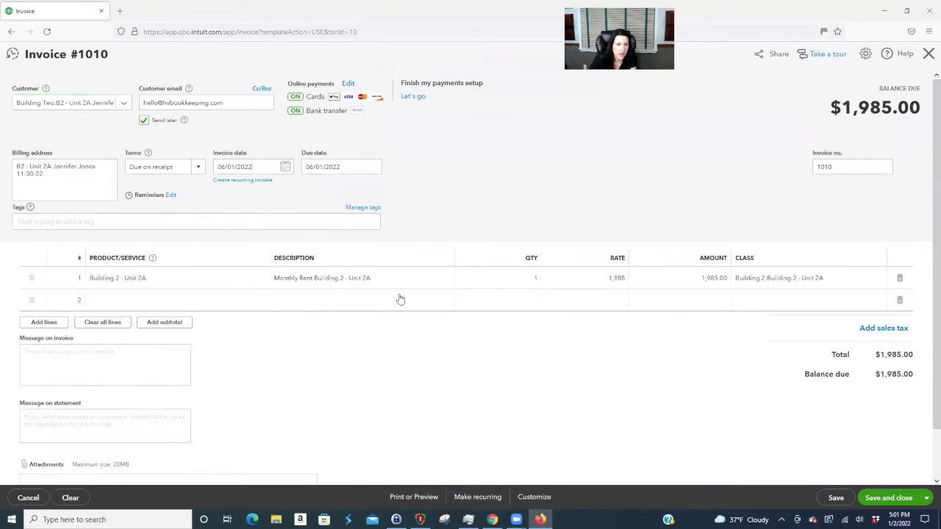
left_click(889, 498)
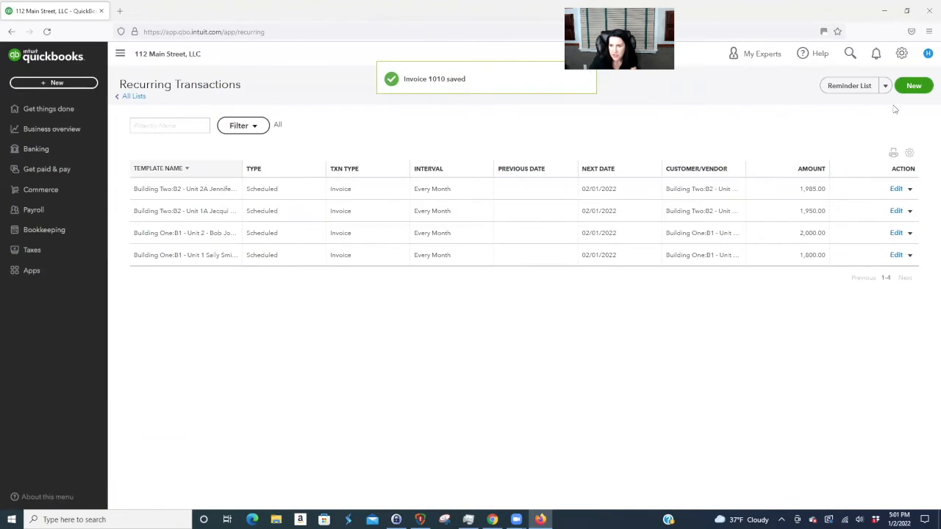
- Create the Unit 2A invoice dated July 1, 2022
left_click(910, 189)
left_click(853, 203)
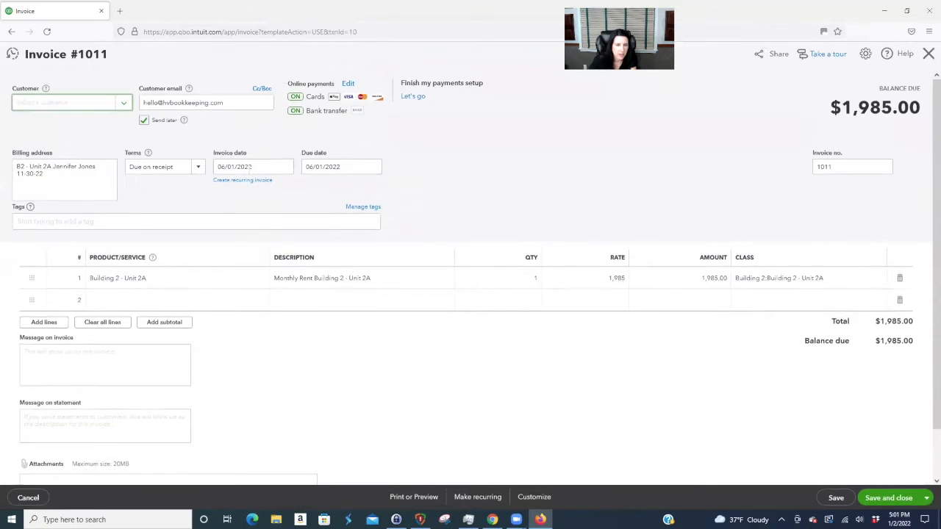
left_click(289, 170)
left_click(305, 191)
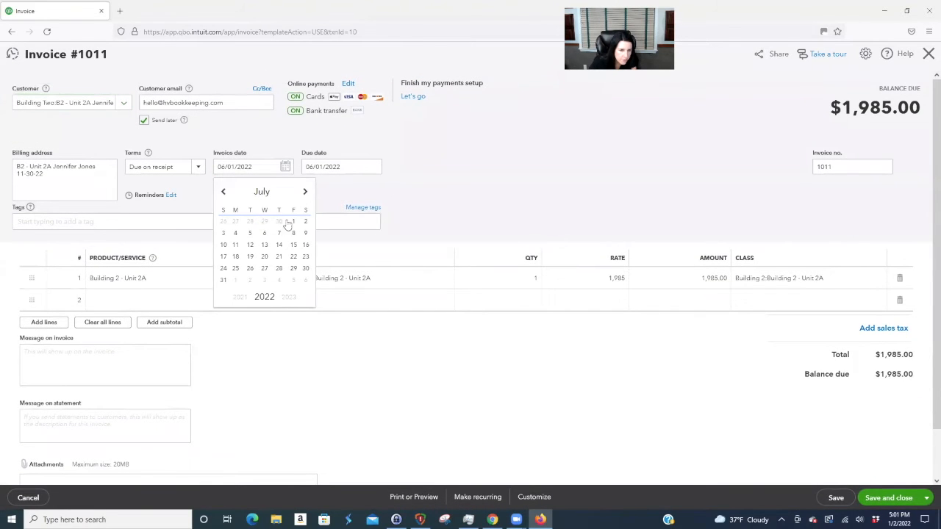
left_click(293, 222)
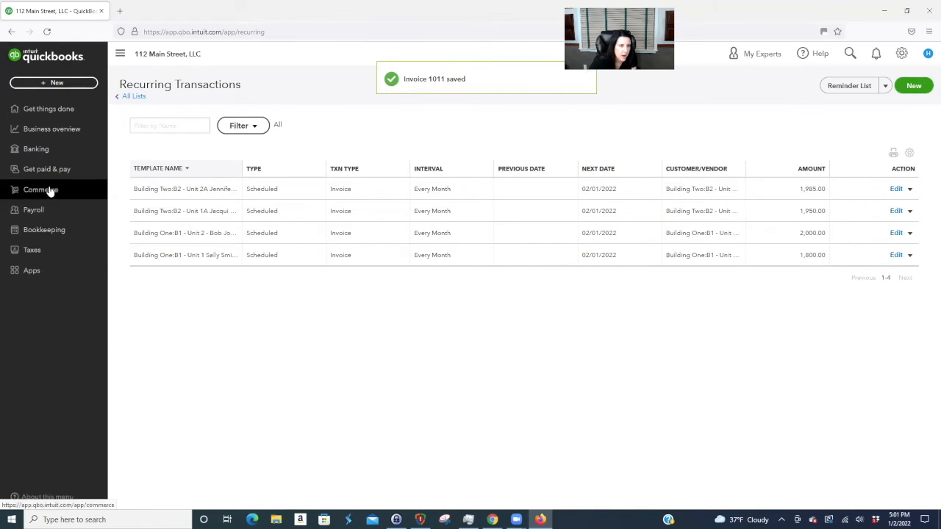
left_click(50, 126)
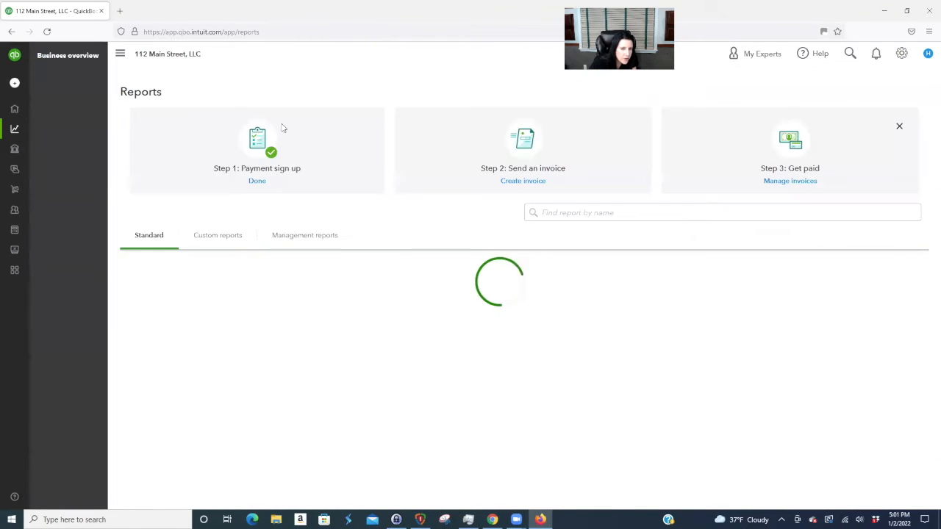
- Run the Profit and Loss report in monthly columns through 12/31/2022
left_click(515, 303)
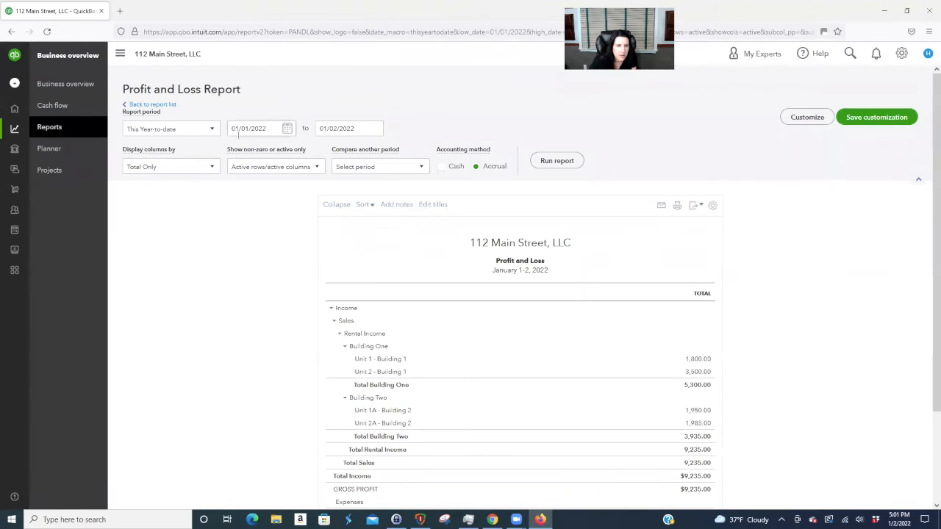
left_click(211, 167)
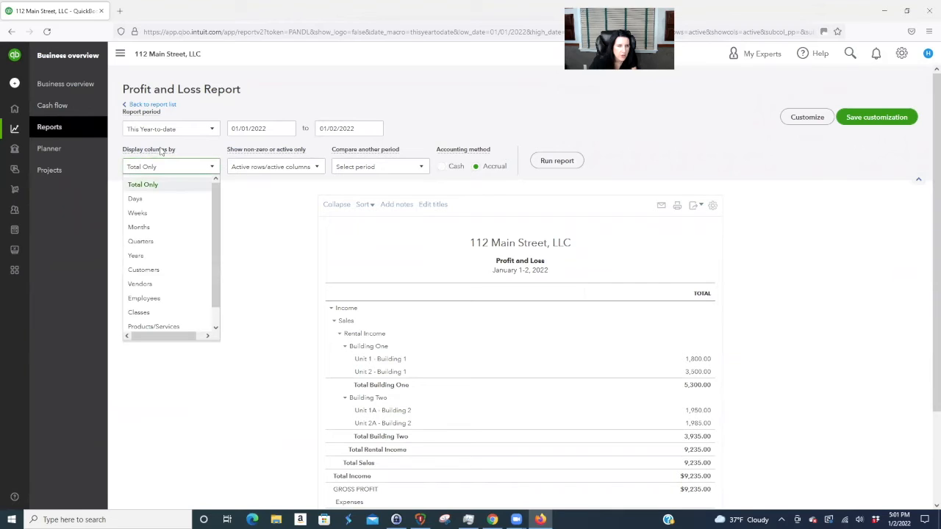
left_click(160, 228)
left_click(557, 160)
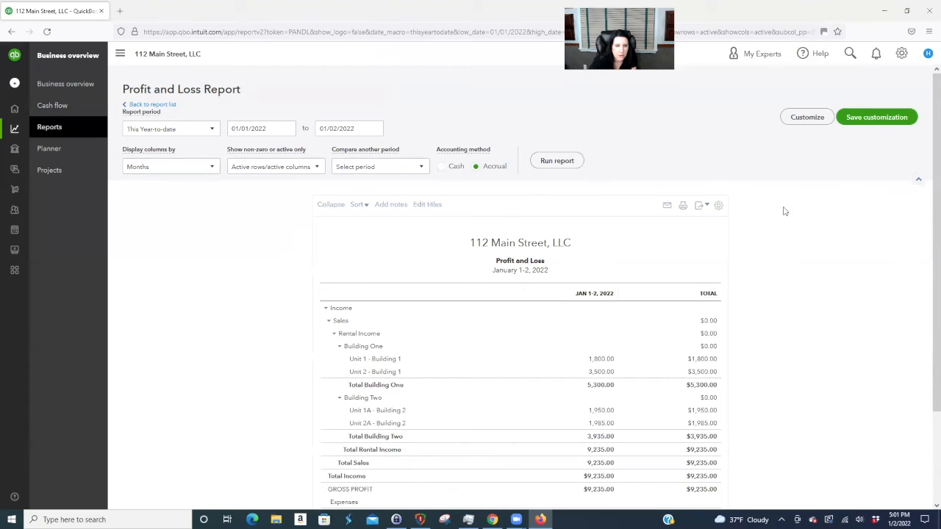
left_click(377, 129)
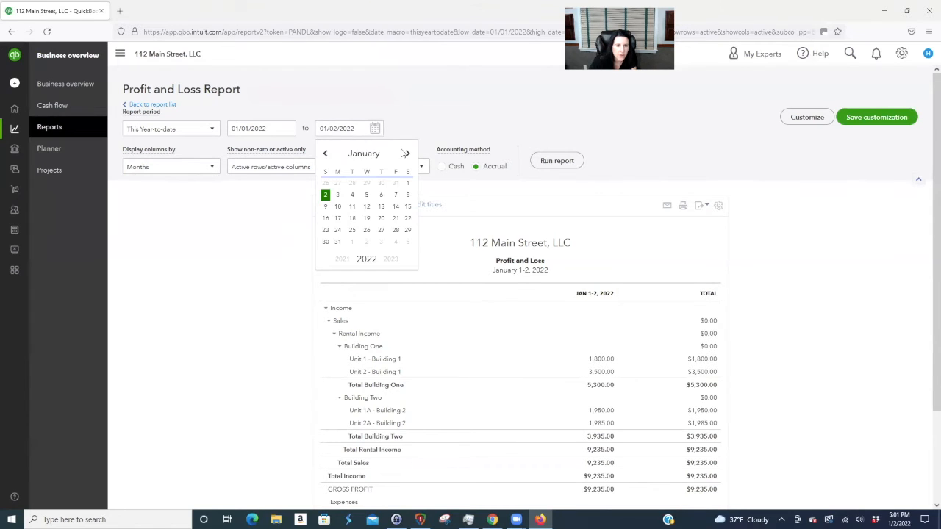
triple_click(336, 129)
type("12/31")
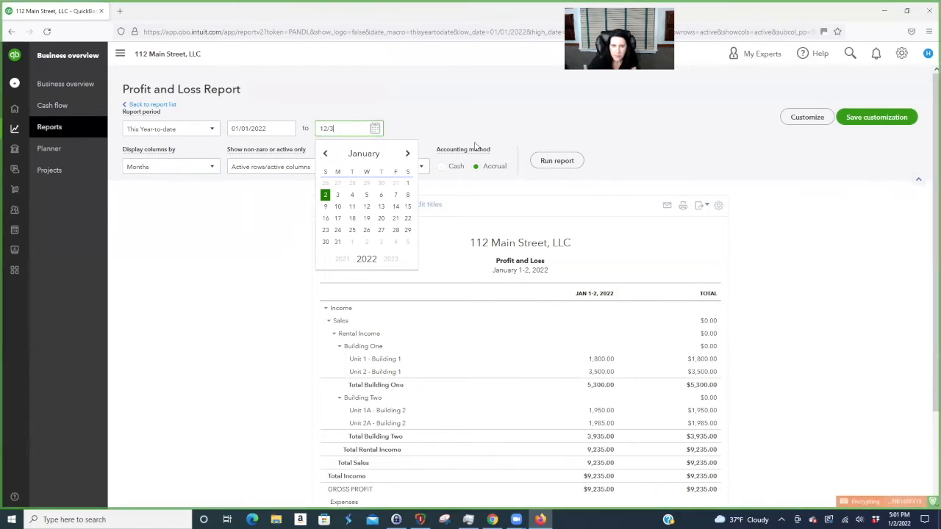
left_click(557, 160)
- Review the monthly rental income totaling $21,145.00, then select Cash basis
scroll(637, 343, "down", 1)
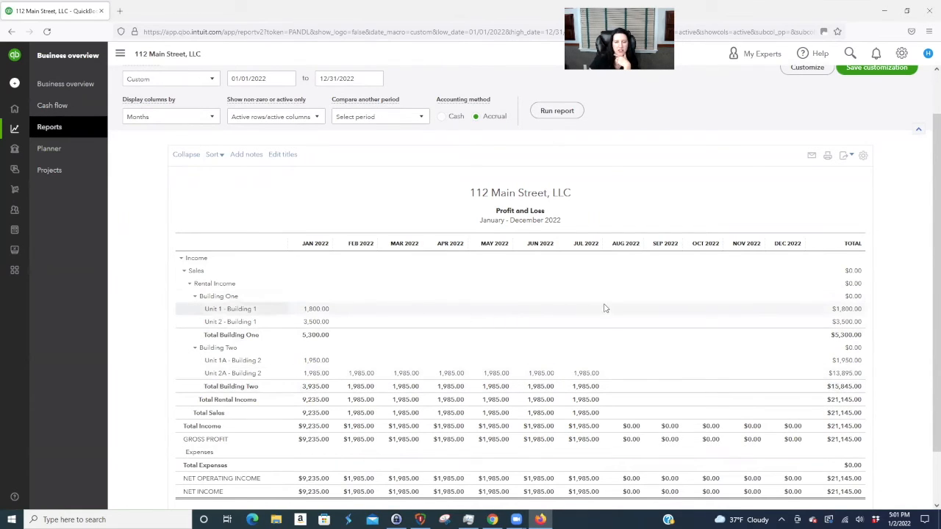
scroll(510, 230, "up", 2)
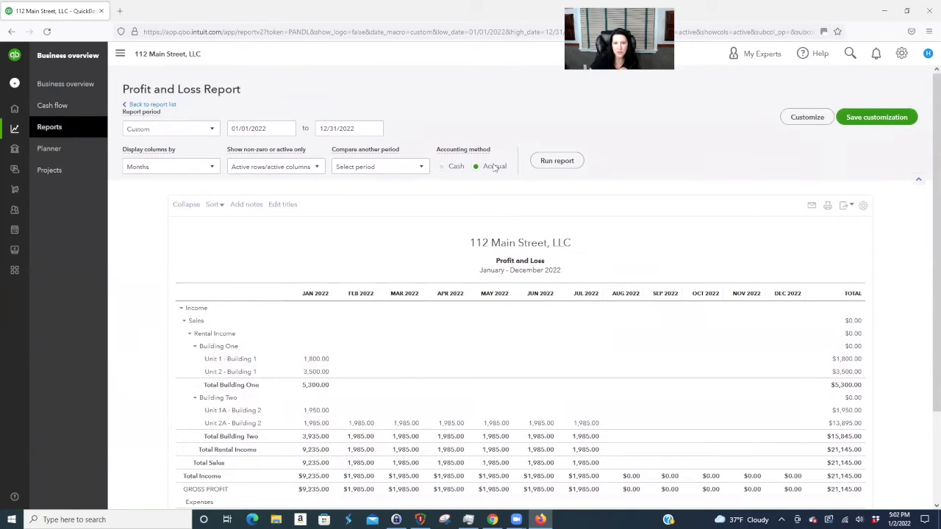
left_click(456, 168)
- Switch the 2022 Profit and Loss to Accrual basis and rerun it
left_click(494, 167)
left_click(557, 161)
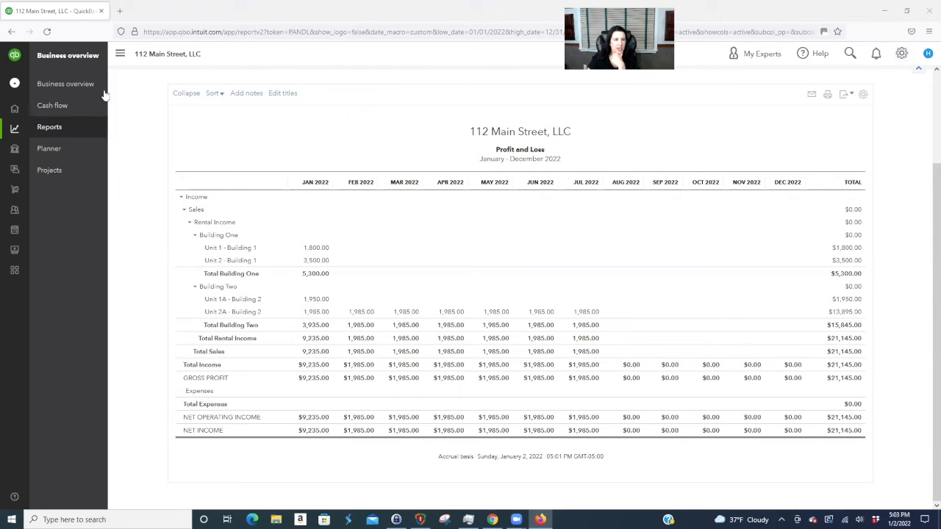
mouse_move(19, 107)
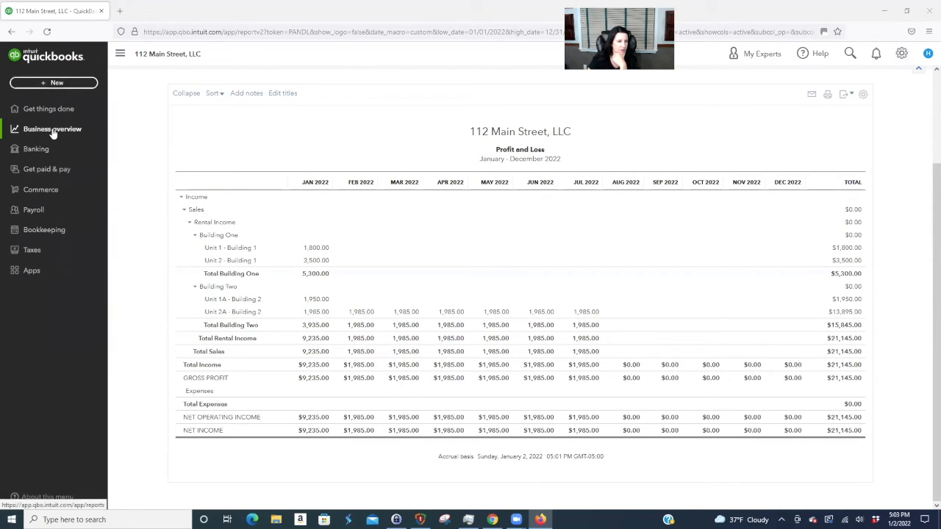
- Start a new category in the chart of accounts named Rental Fees
left_click(61, 234)
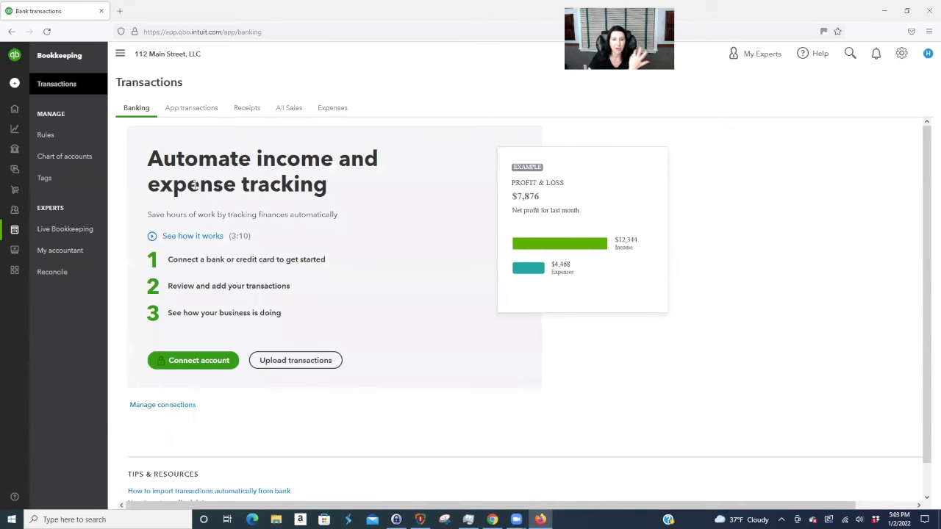
left_click(83, 157)
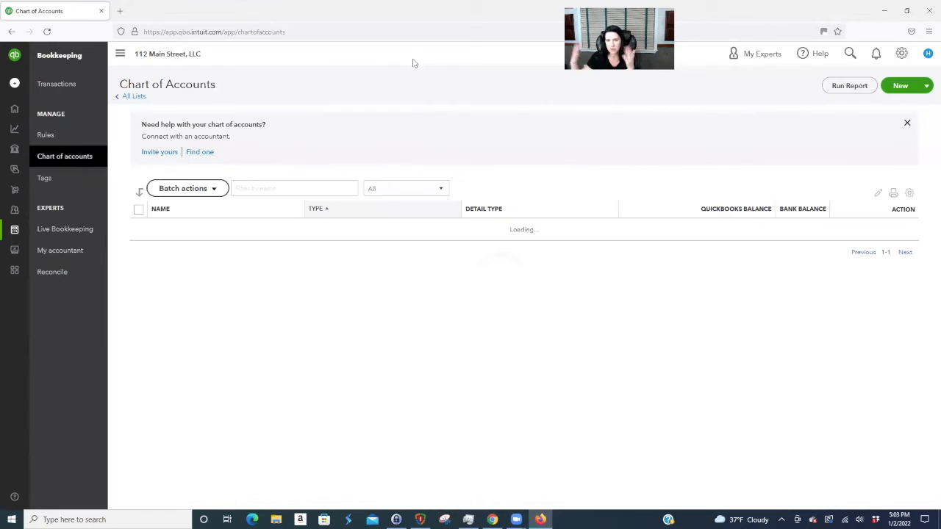
left_click(893, 87)
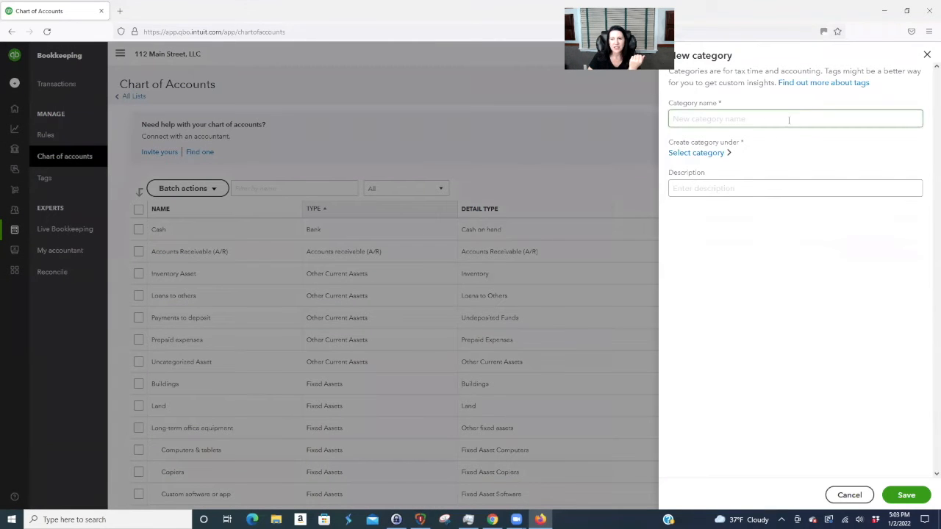
left_click(697, 118)
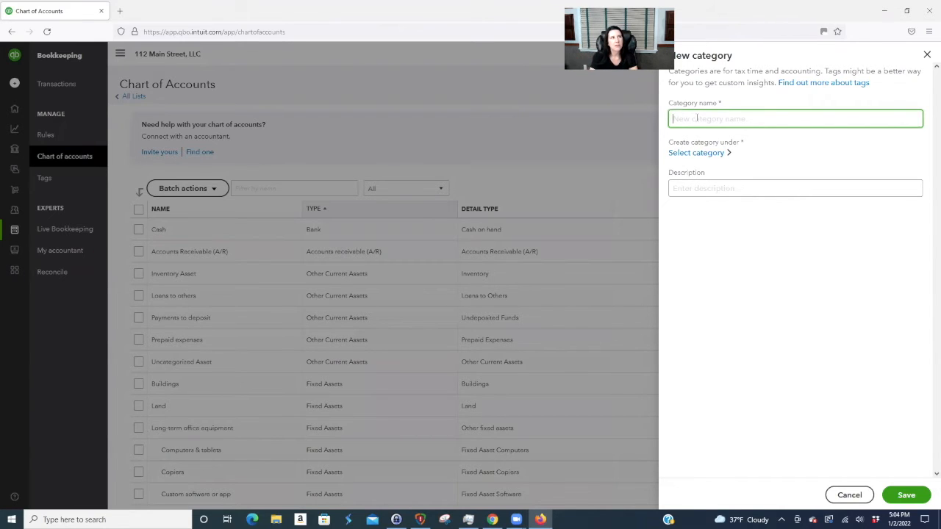
type("Rental Fees")
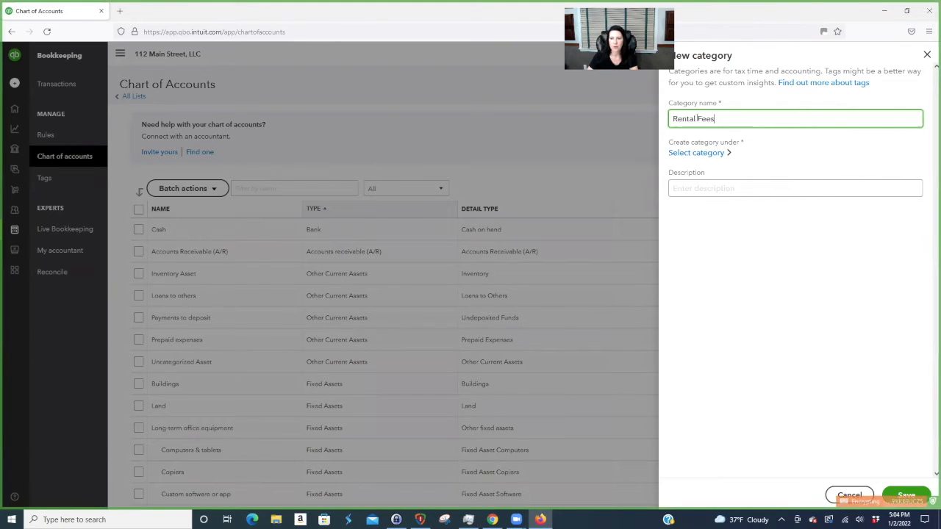
- Place Rental Fees under Income > Services and save it
left_click(706, 155)
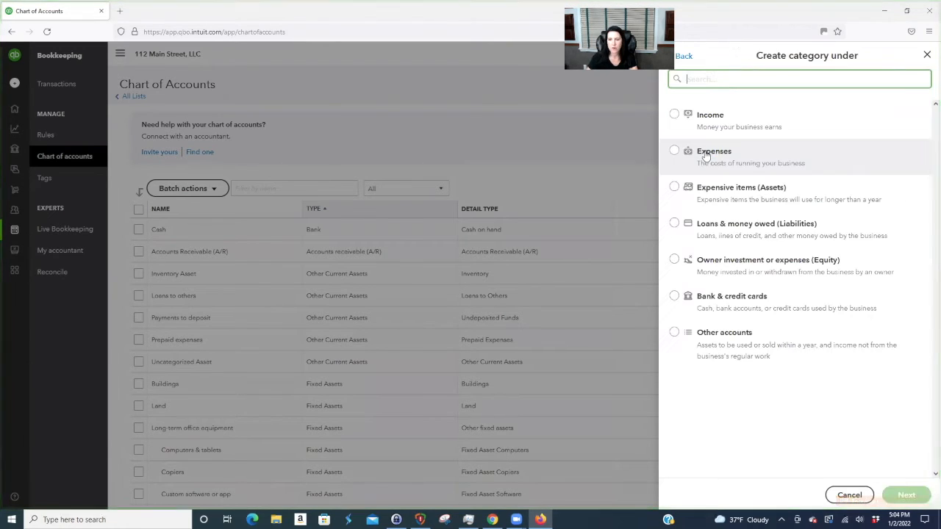
left_click(675, 116)
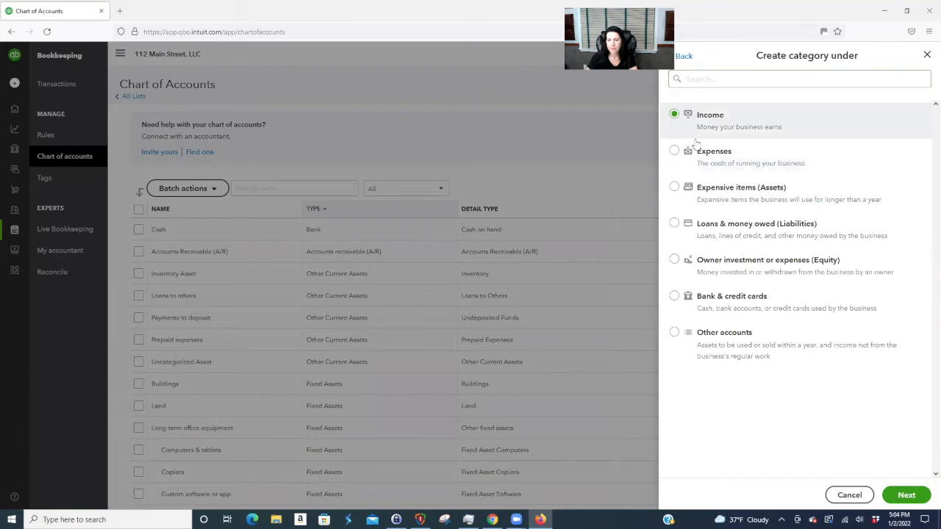
left_click(915, 497)
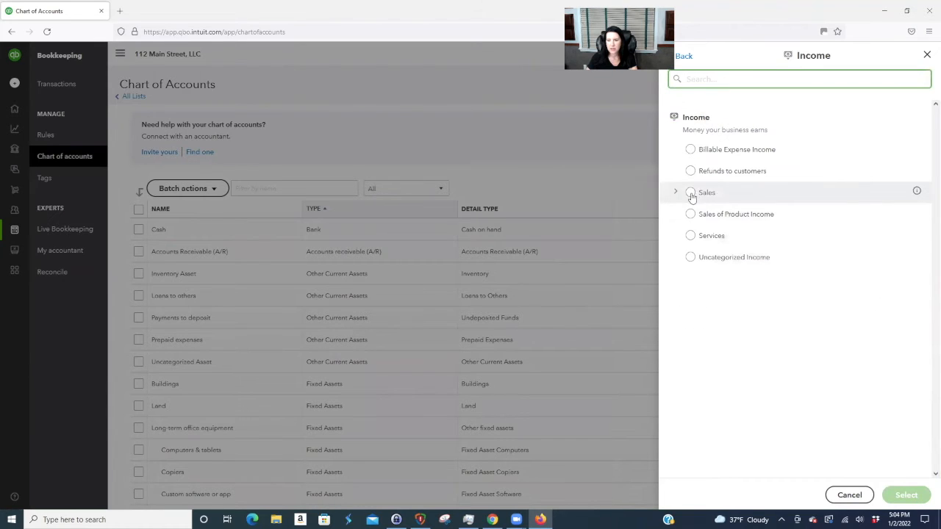
left_click(690, 235)
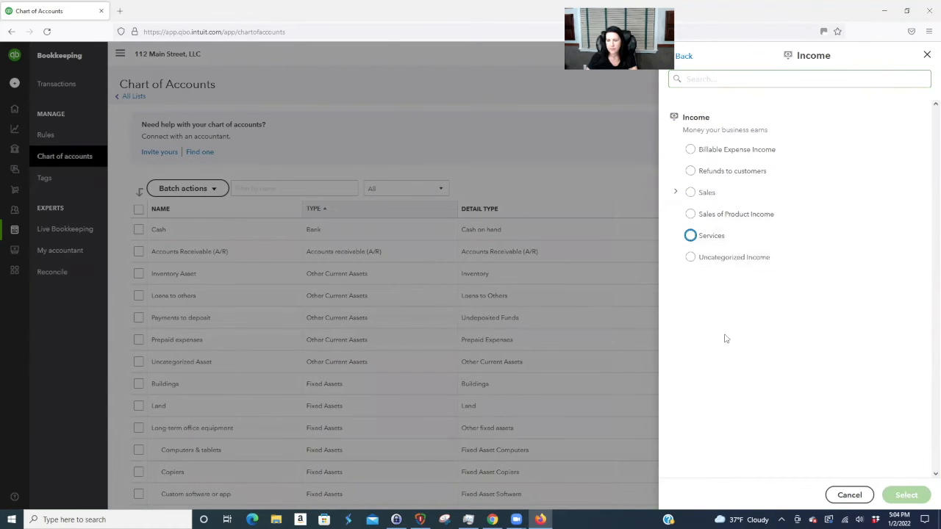
left_click(704, 237)
left_click(707, 237)
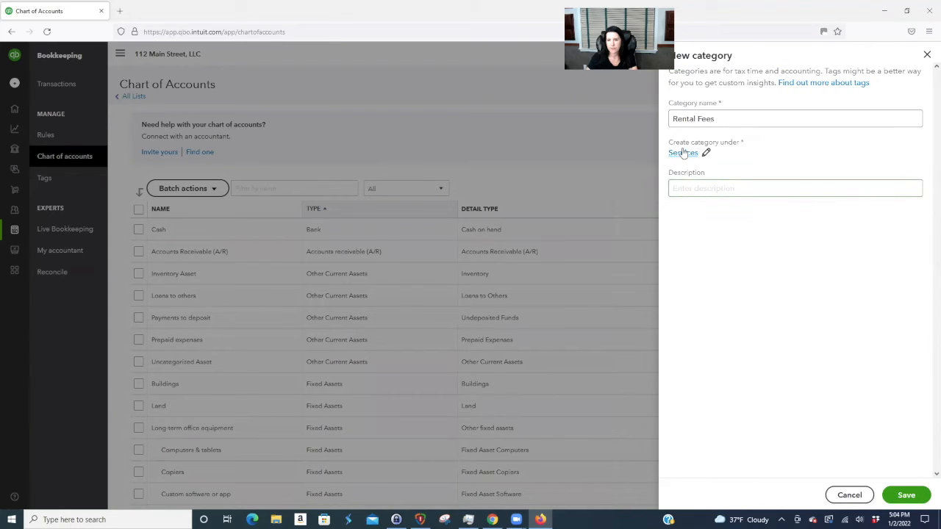
left_click(689, 184)
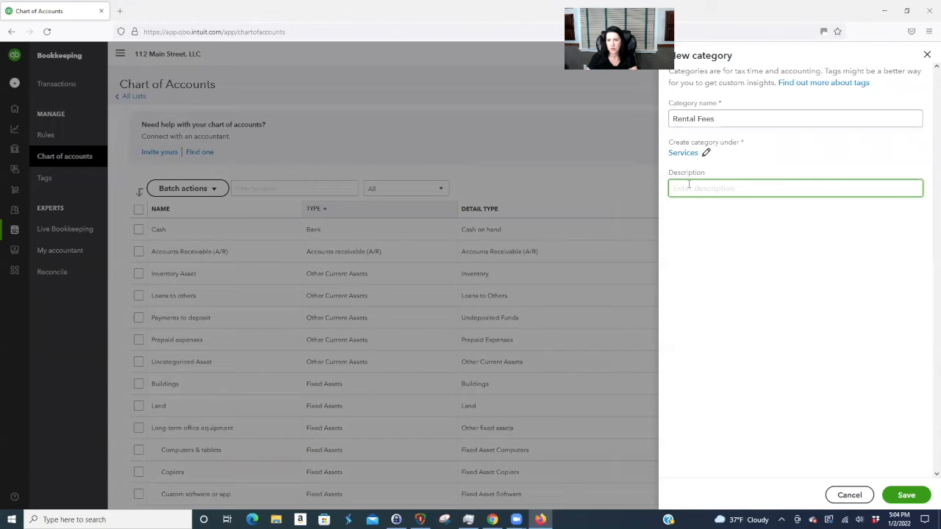
left_click(909, 494)
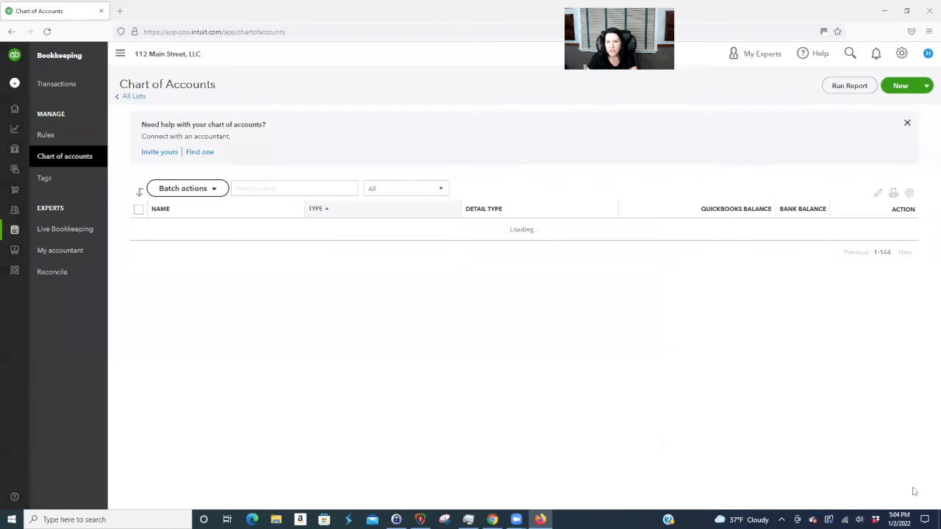
left_click(893, 87)
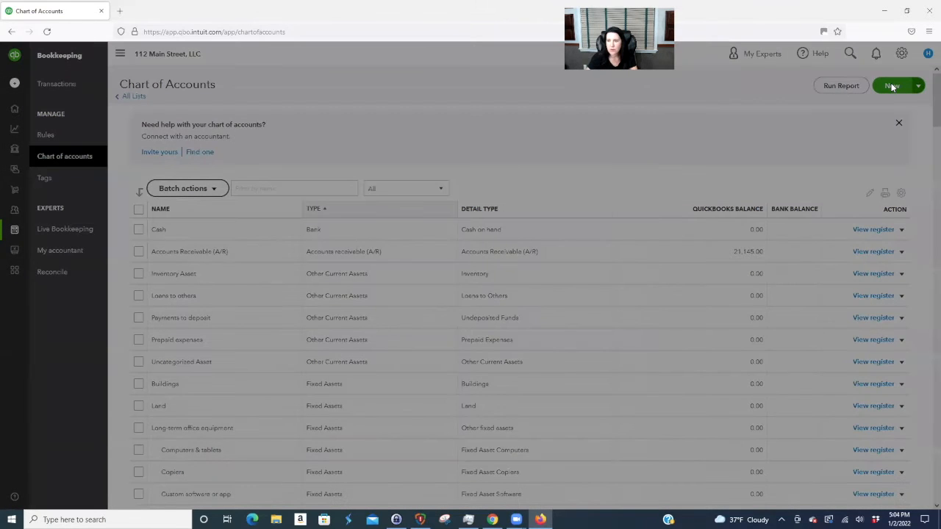
- Start a new category with Rental Fees as its parent
left_click(693, 116)
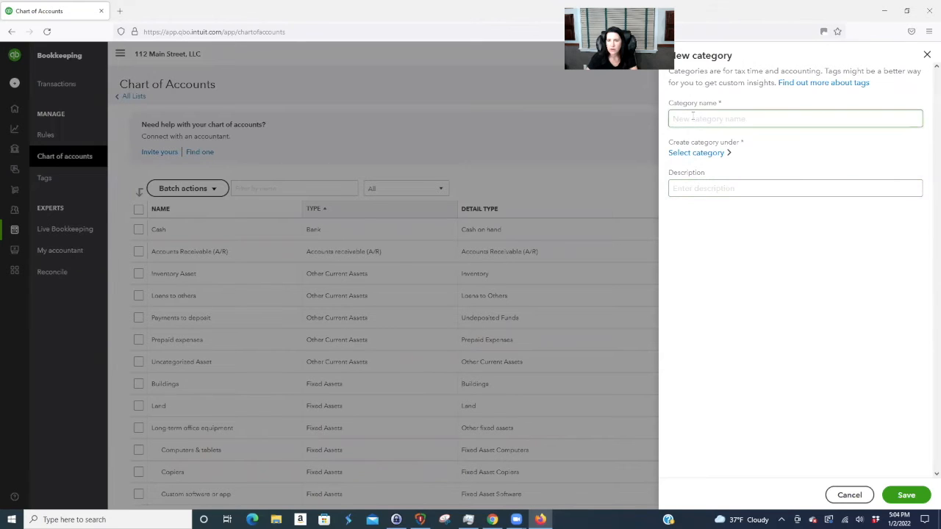
left_click(677, 189)
left_click(696, 152)
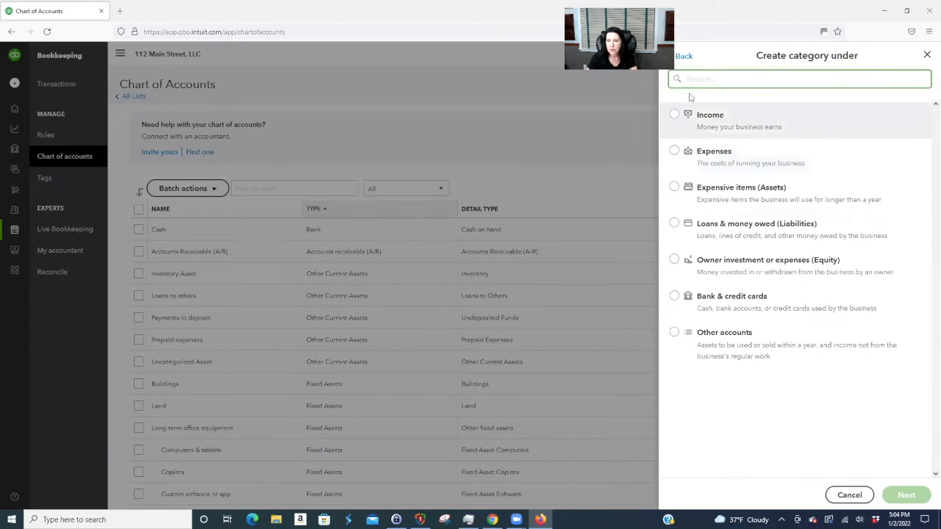
type("rental")
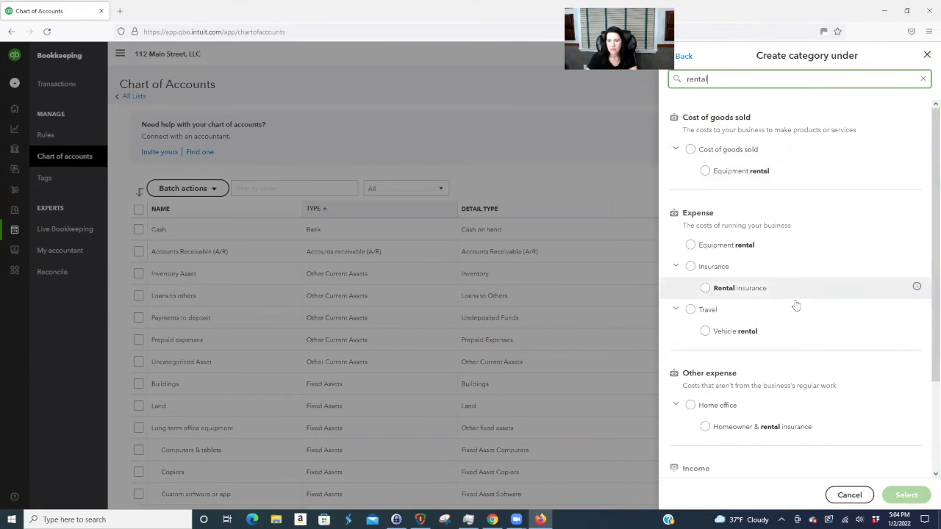
scroll(795, 301, "down", 3)
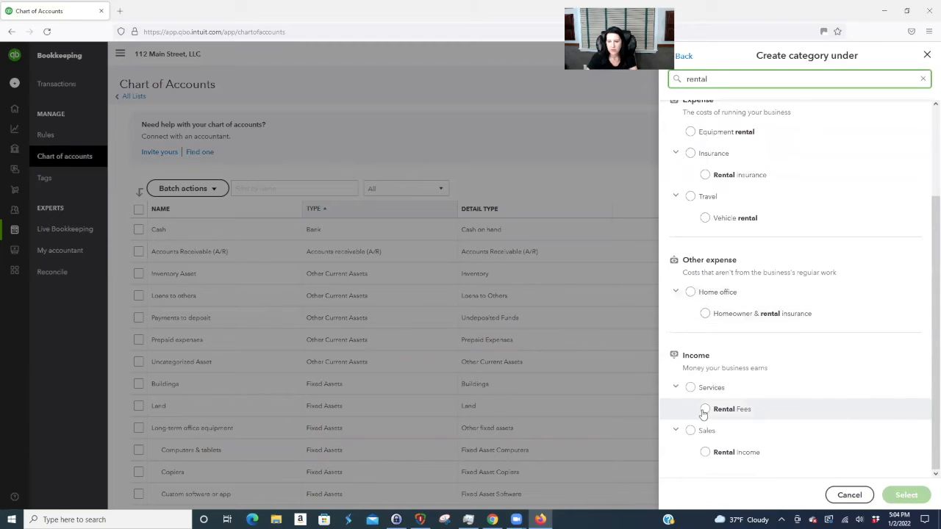
left_click(706, 409)
left_click(905, 495)
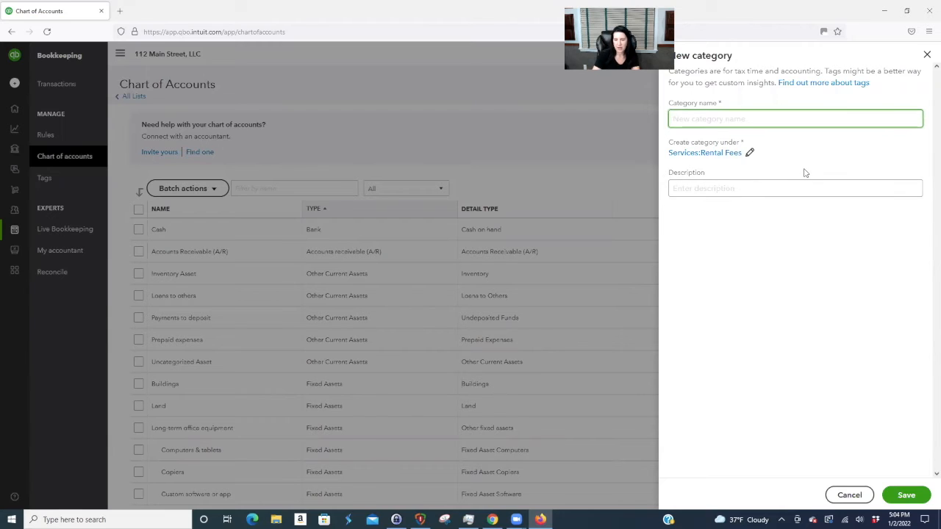
- Name the category Pet Fees and save it
type("Pet Fees")
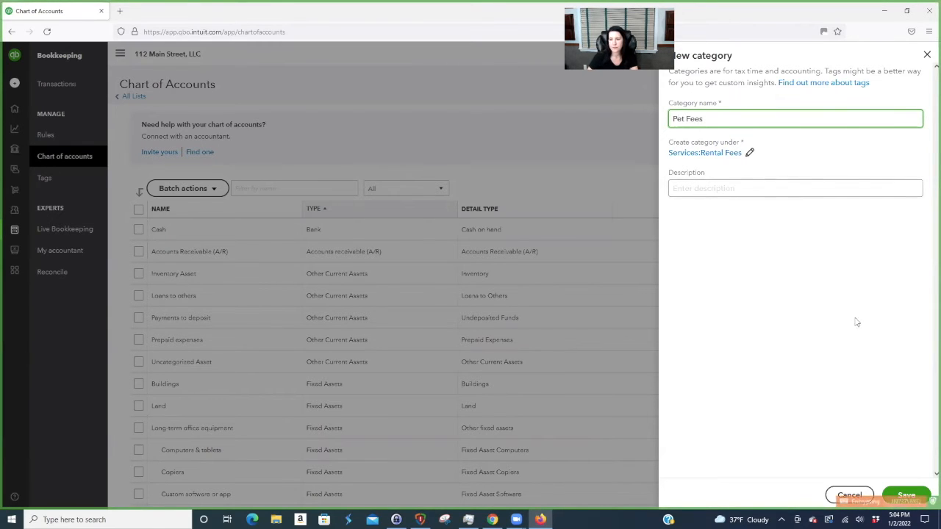
left_click(907, 496)
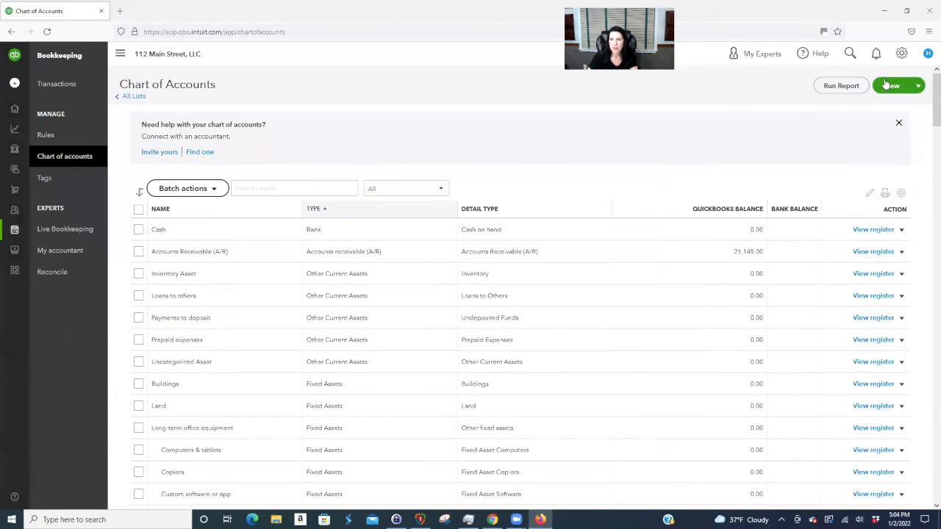
left_click(889, 87)
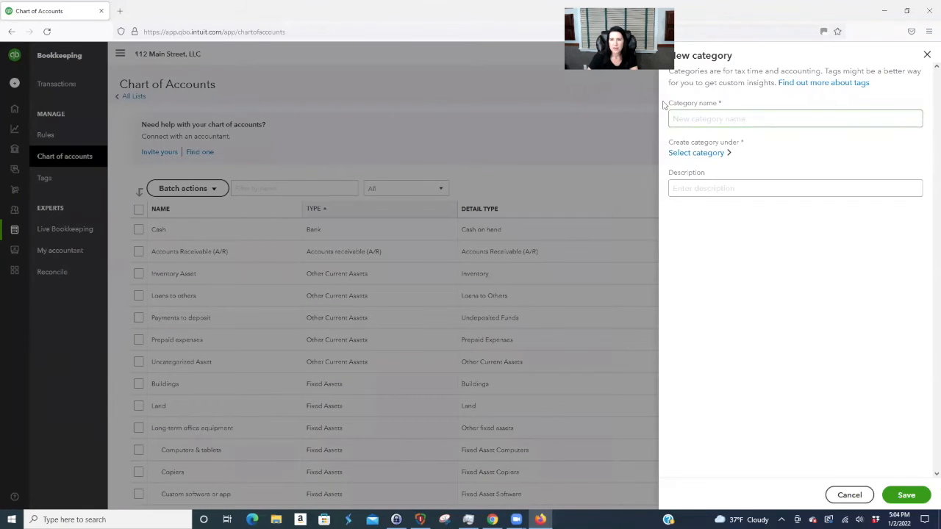
left_click(926, 53)
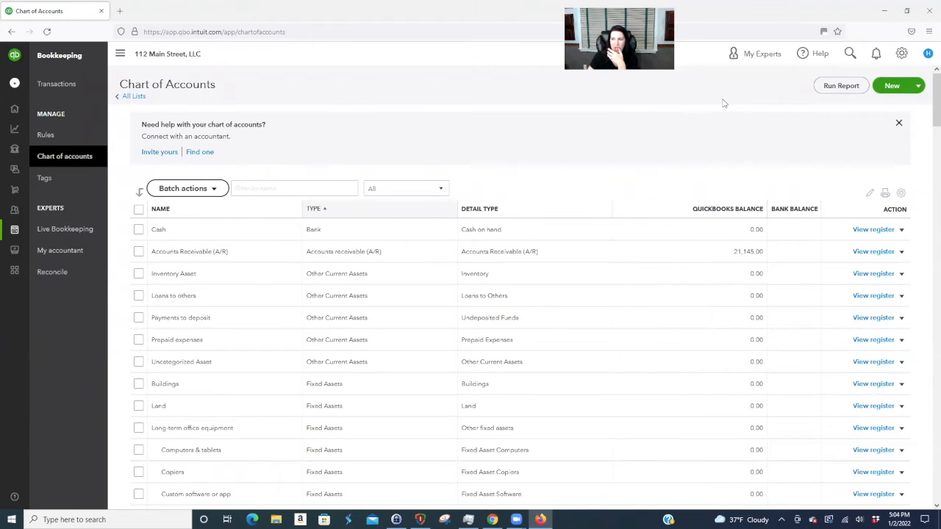
- Add service item 'Pet Fee' with income account Services:Rental Fees:Pet Fees and save it
left_click(904, 58)
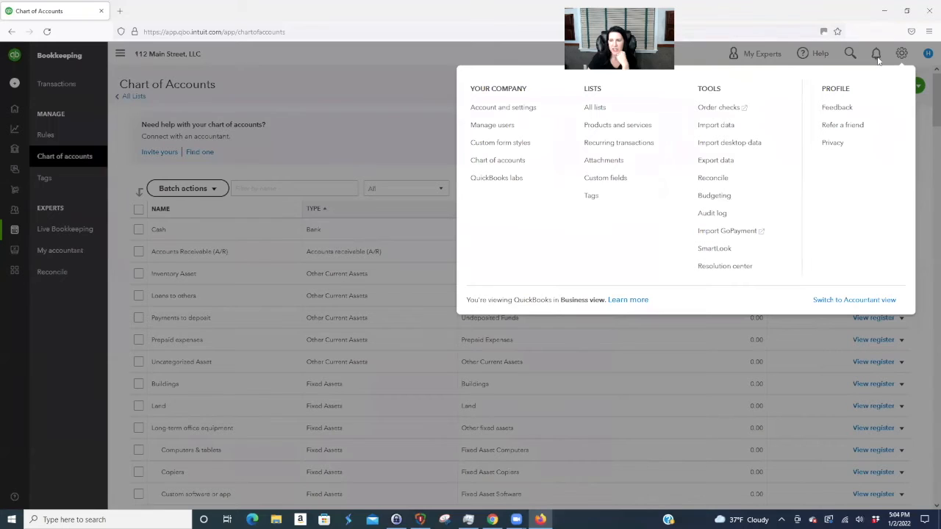
left_click(588, 126)
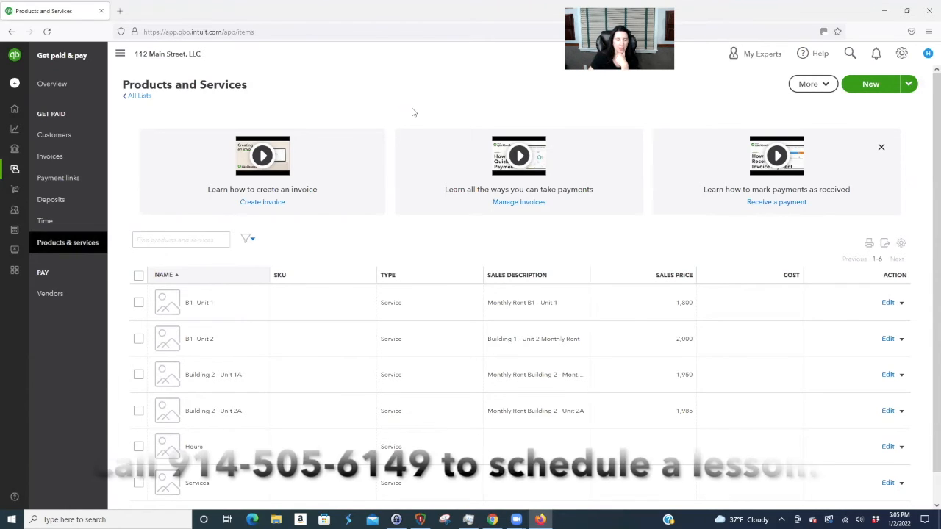
left_click(871, 84)
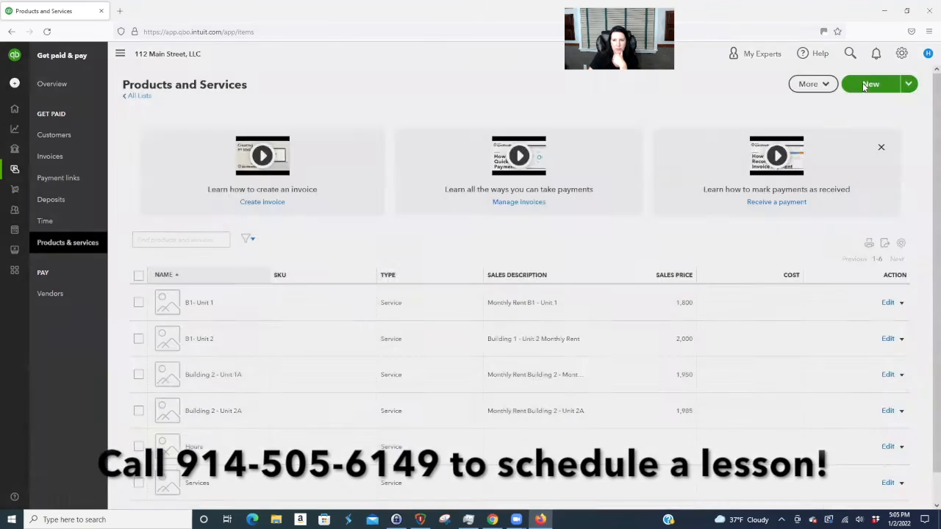
left_click(745, 163)
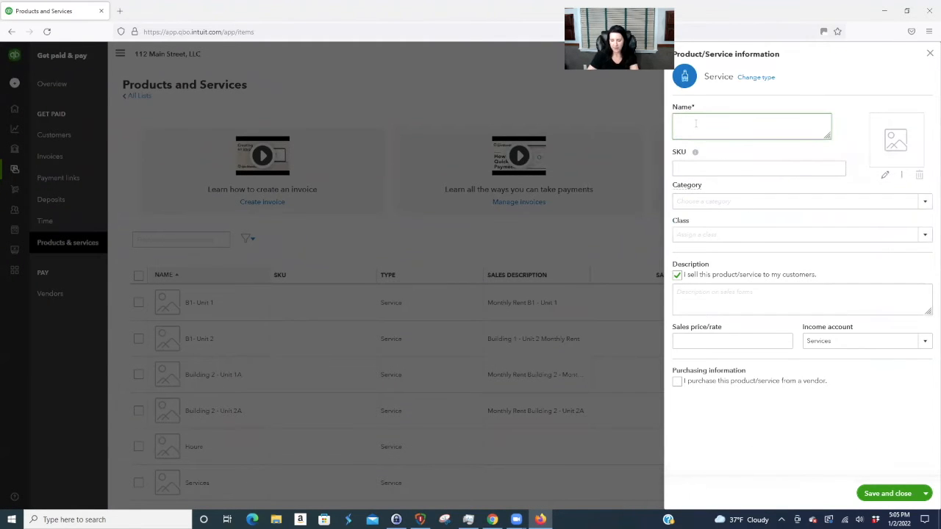
type("Pet Fee")
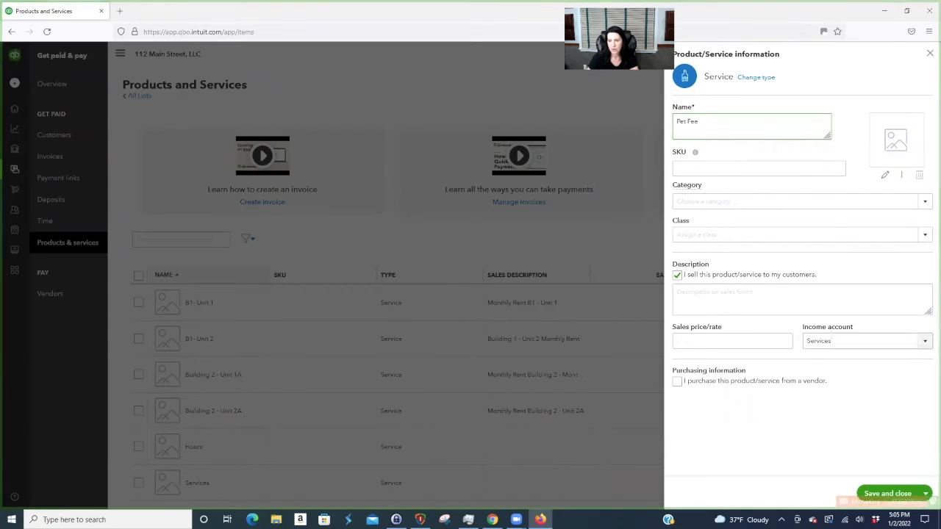
left_click(924, 342)
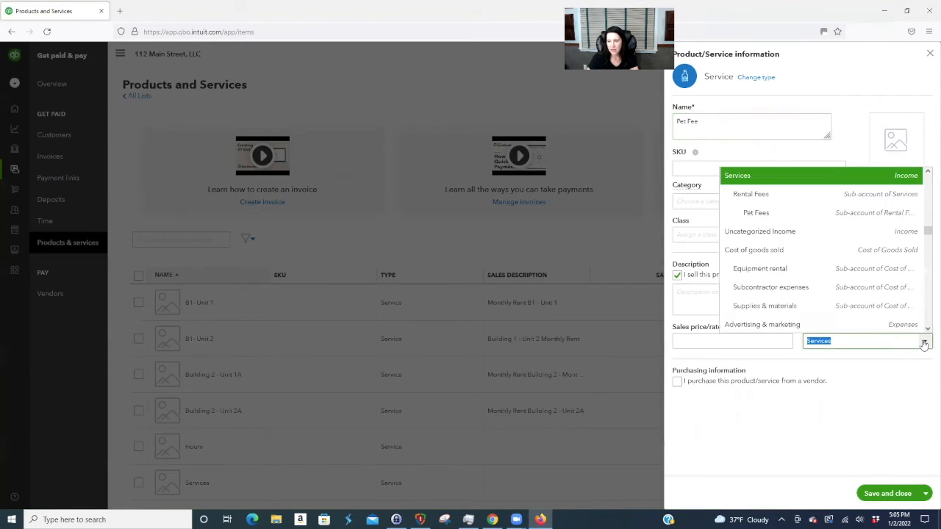
left_click(764, 213)
left_click(885, 494)
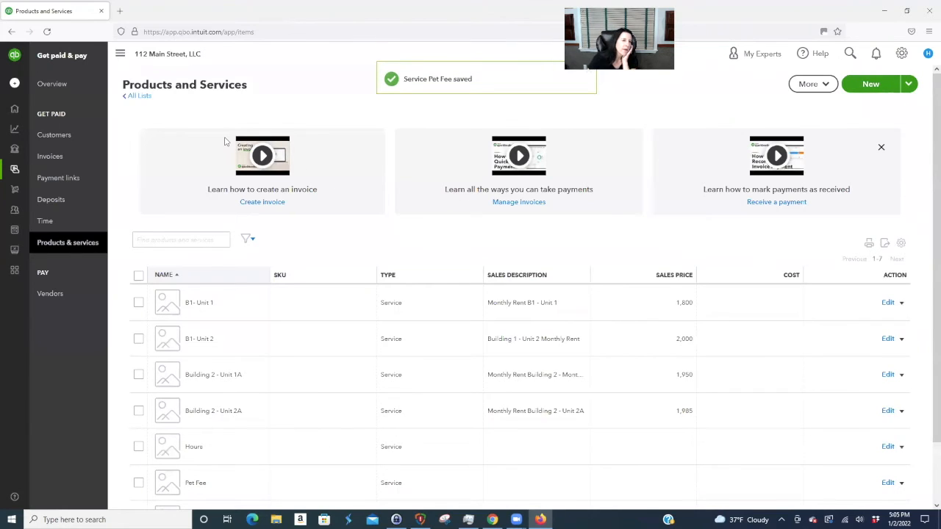
mouse_move(16, 116)
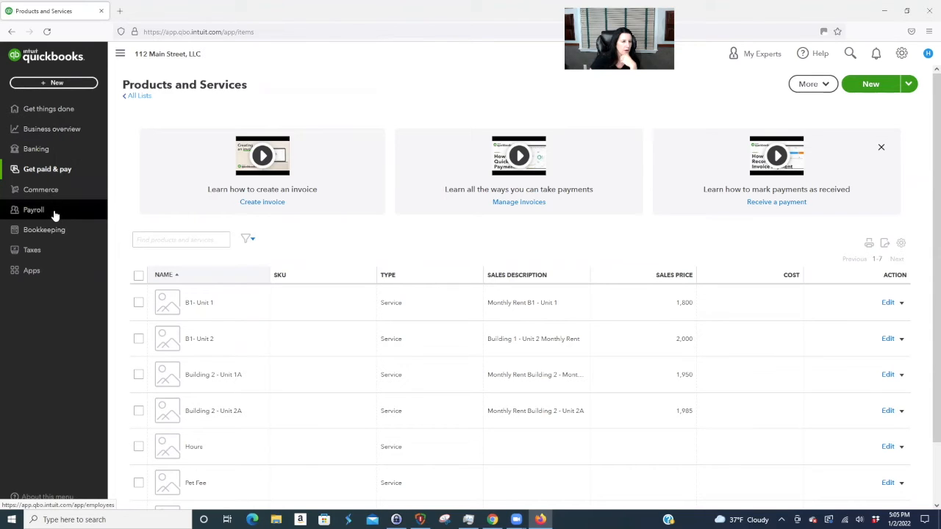
left_click(56, 169)
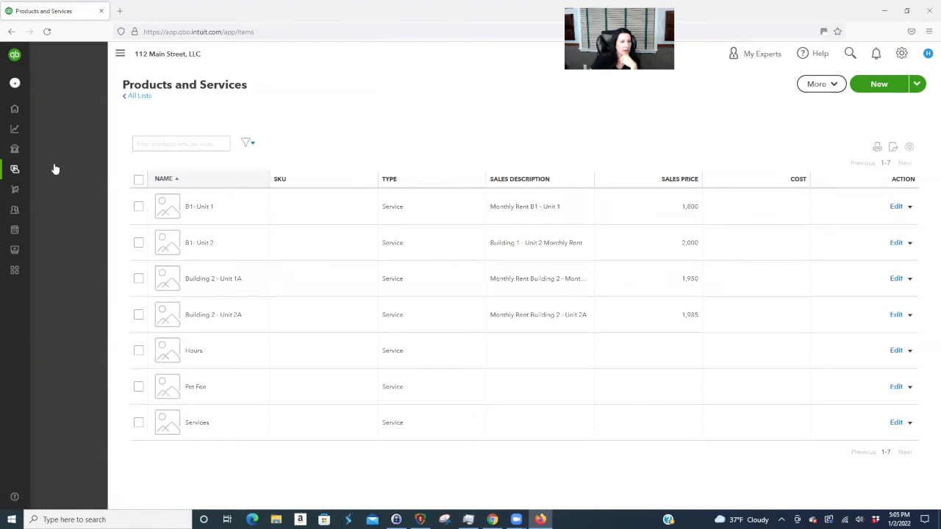
left_click(140, 96)
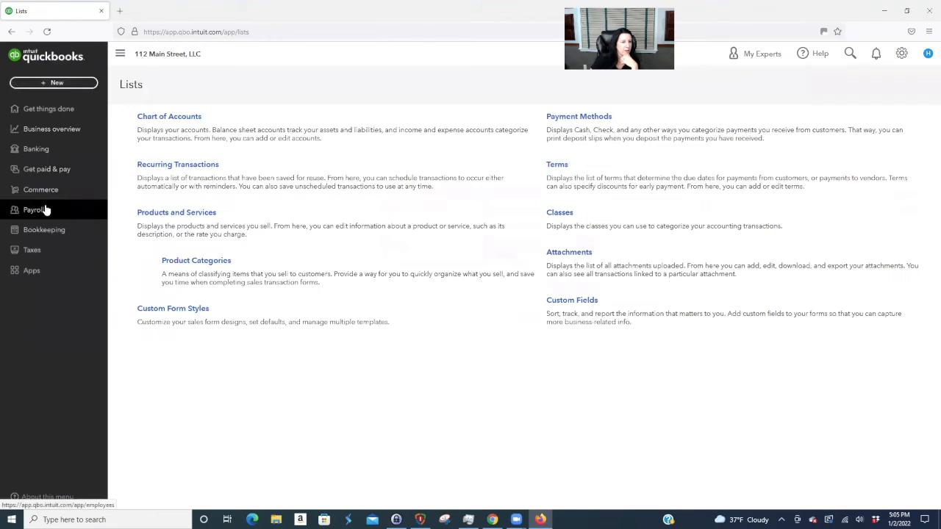
left_click(56, 169)
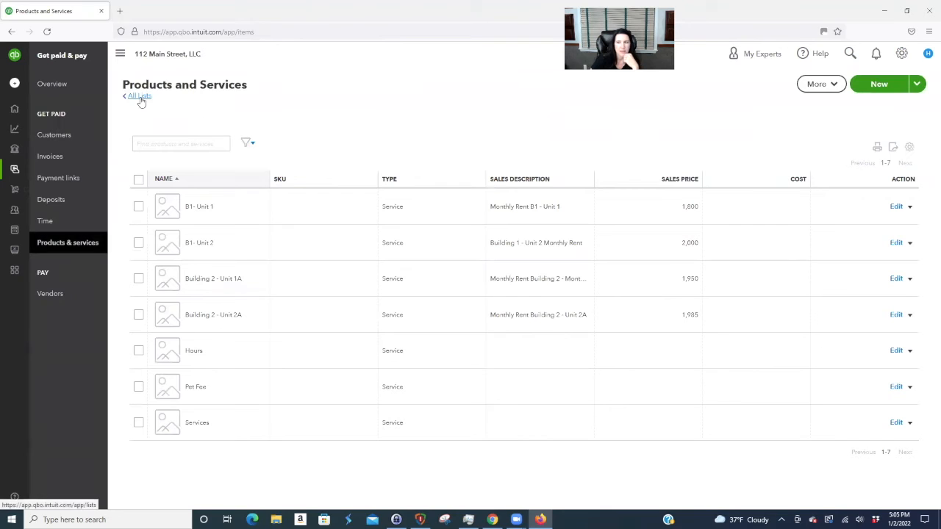
left_click(56, 245)
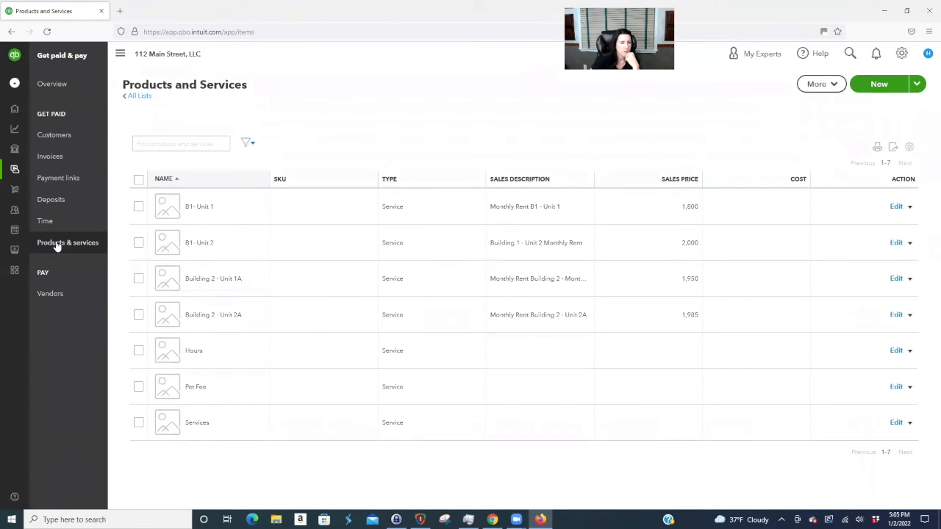
- Open invoice 1001 from the B1 - Unit 1 customer's transaction list
left_click(60, 135)
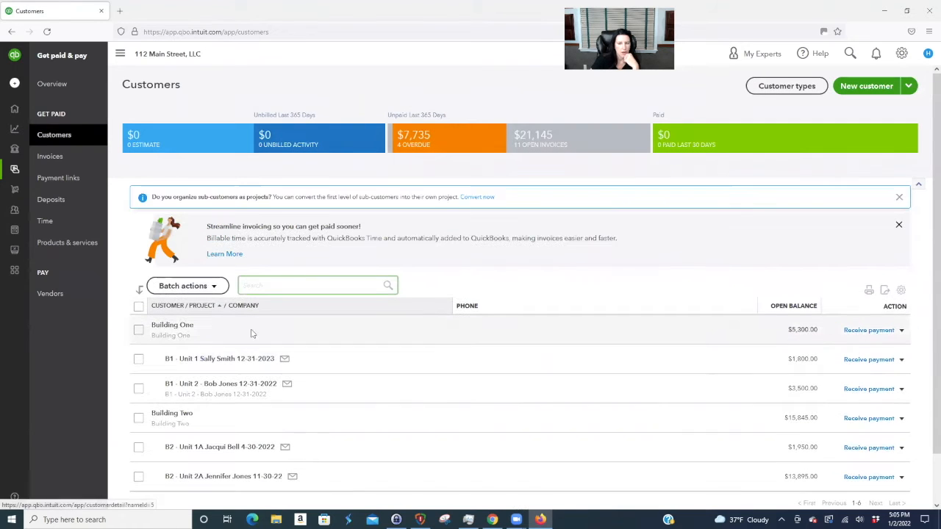
left_click(238, 361)
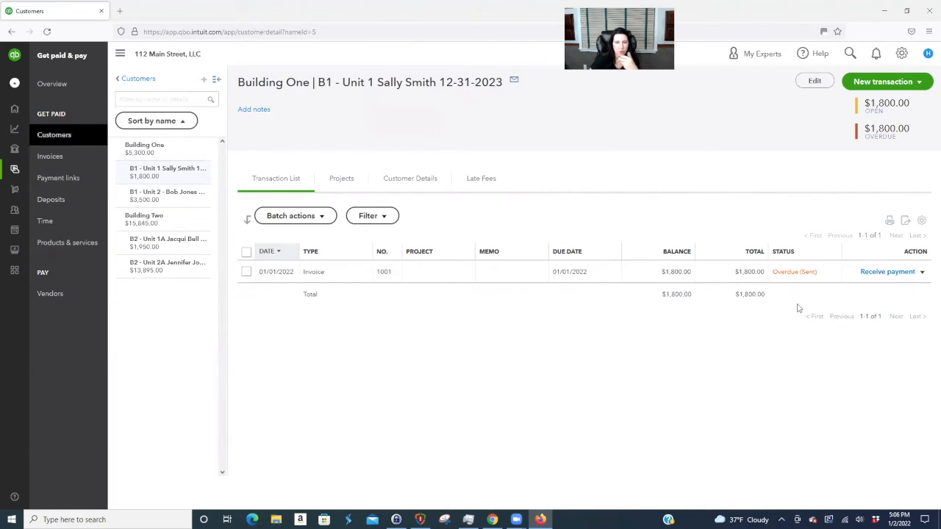
left_click(916, 84)
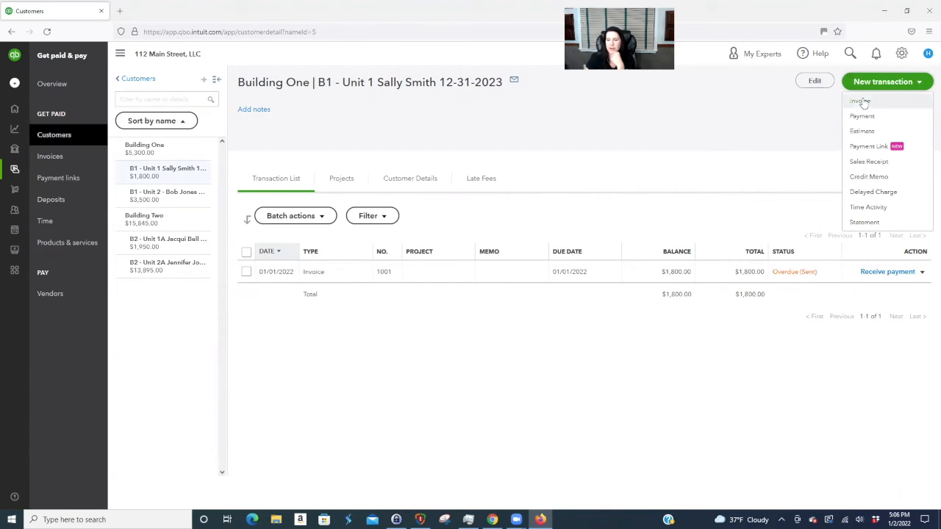
left_click(531, 271)
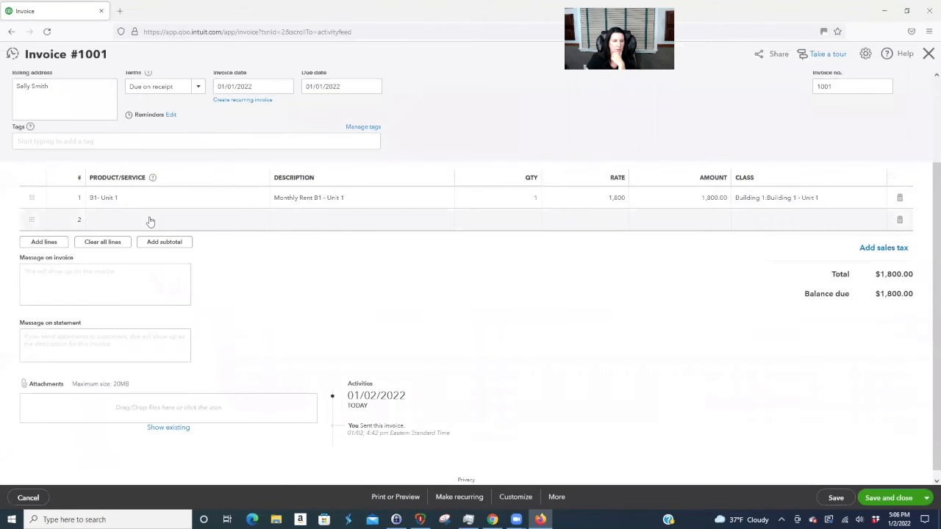
- Add a second line to invoice 1001: Pet Fee, rate 50, class Building 1 - Unit 1, then save
left_click(152, 222)
type("pet")
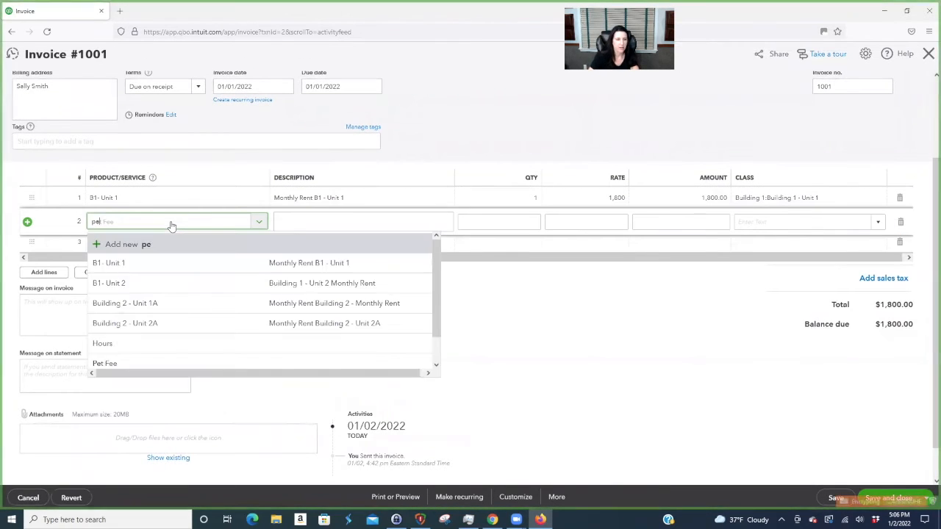
left_click(158, 265)
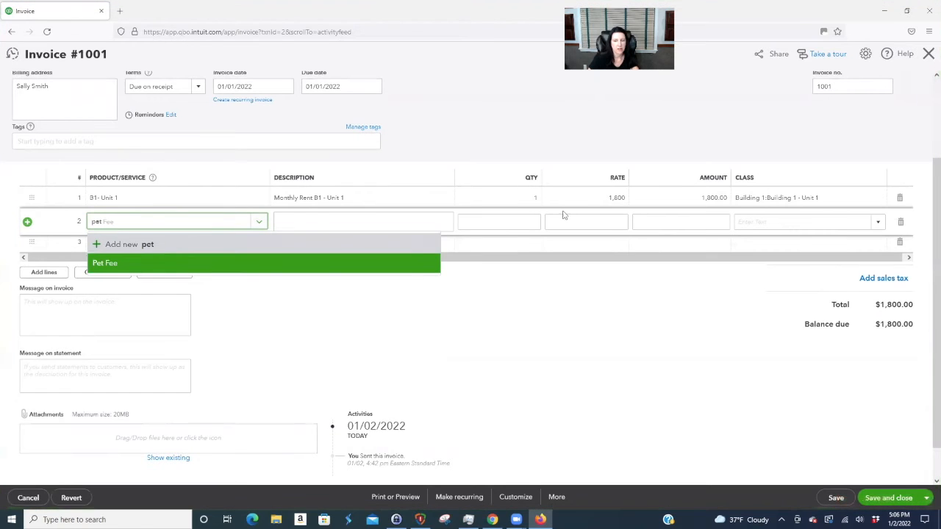
left_click(557, 222)
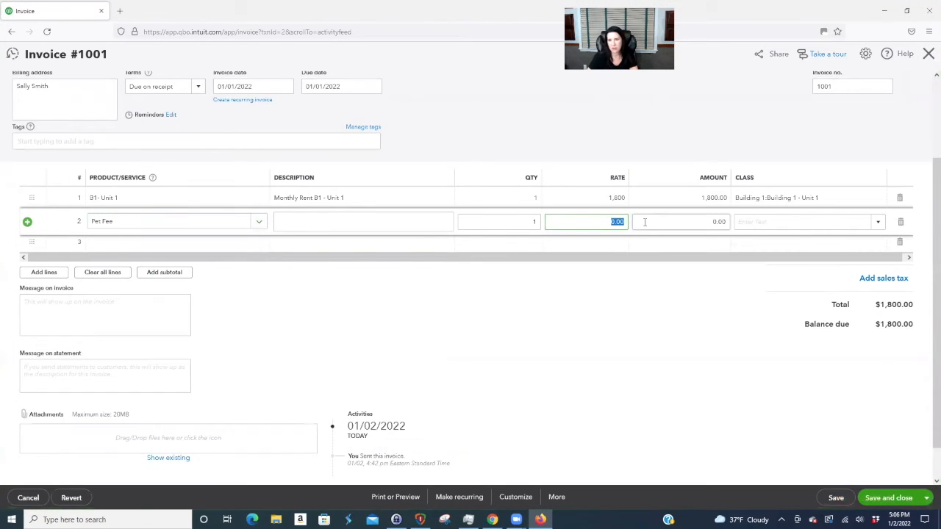
type("50")
key("Tab")
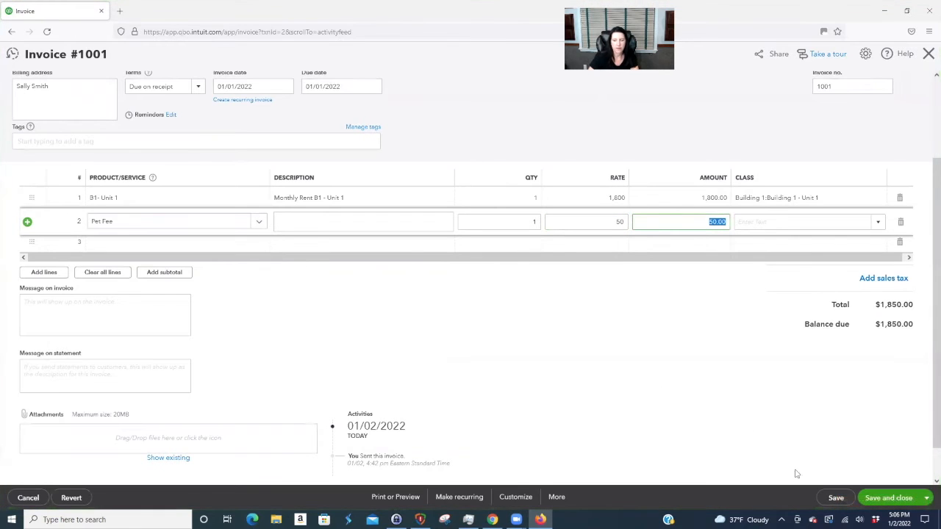
left_click(765, 216)
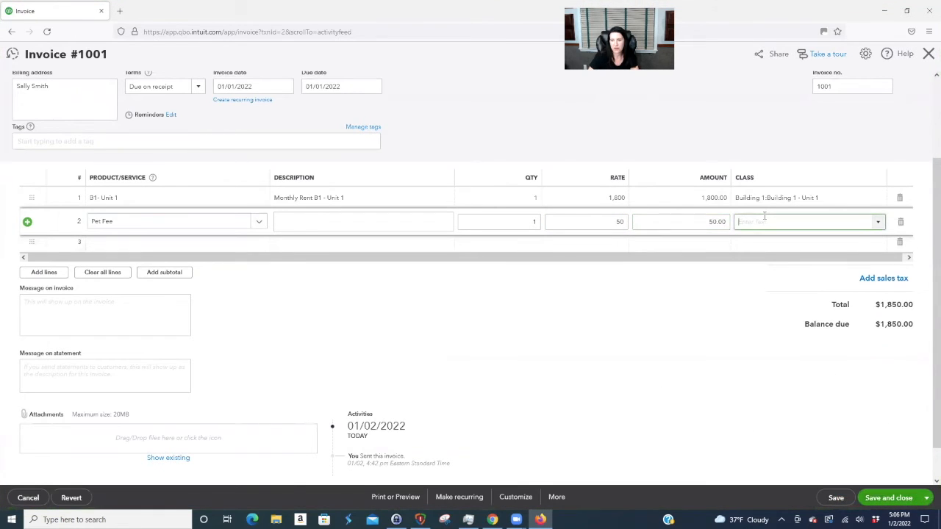
type("buil")
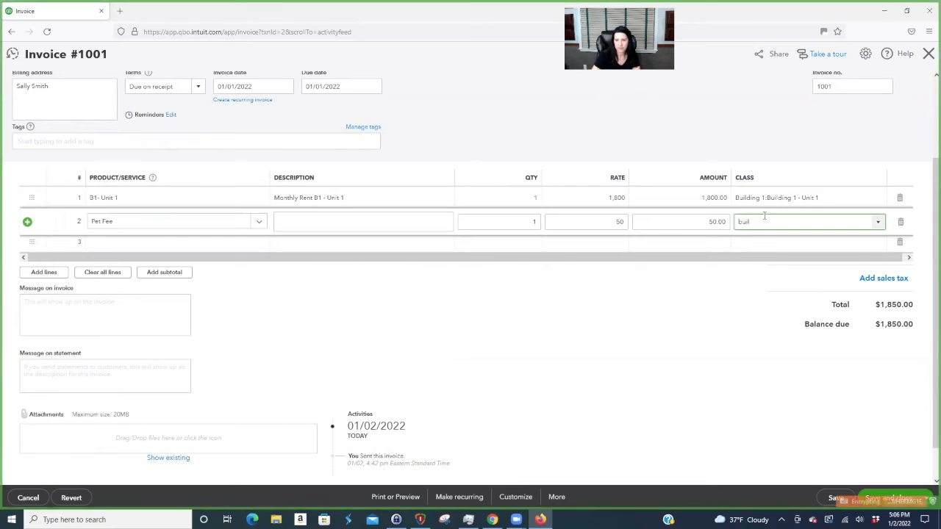
left_click(764, 276)
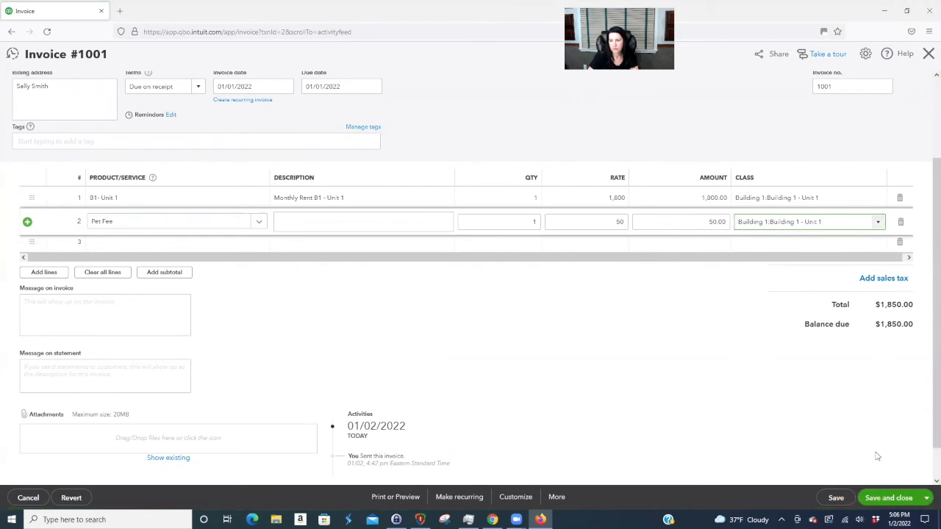
left_click(889, 498)
left_click(559, 304)
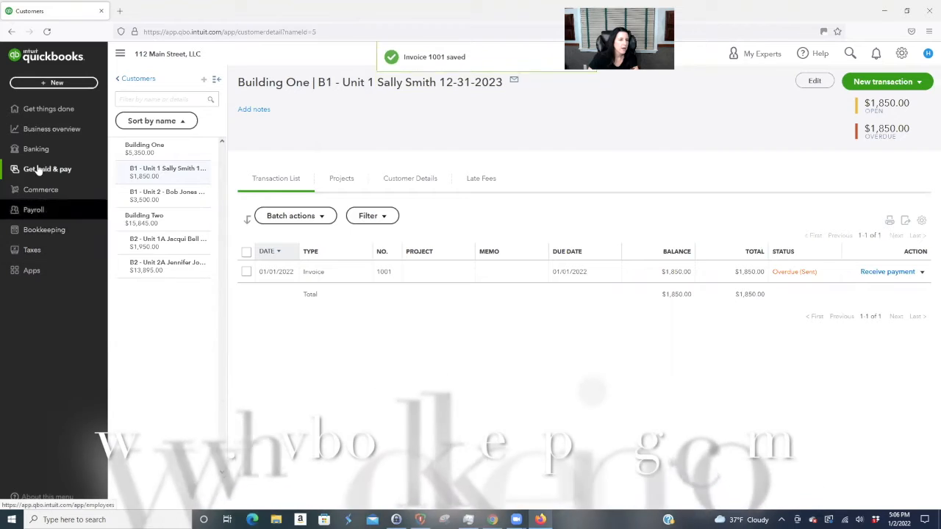
- Open the Profit and Loss report and scroll to the Pet Fees line showing 50.00
left_click(46, 130)
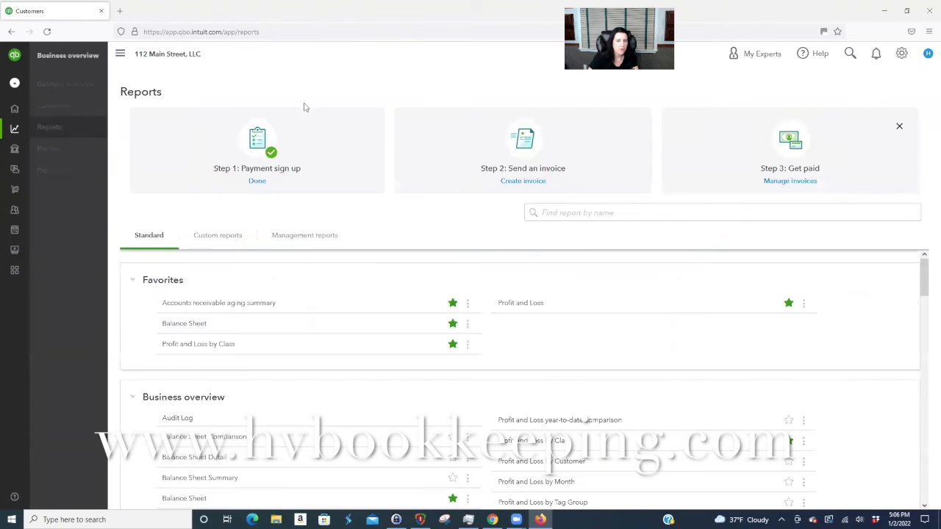
left_click(518, 306)
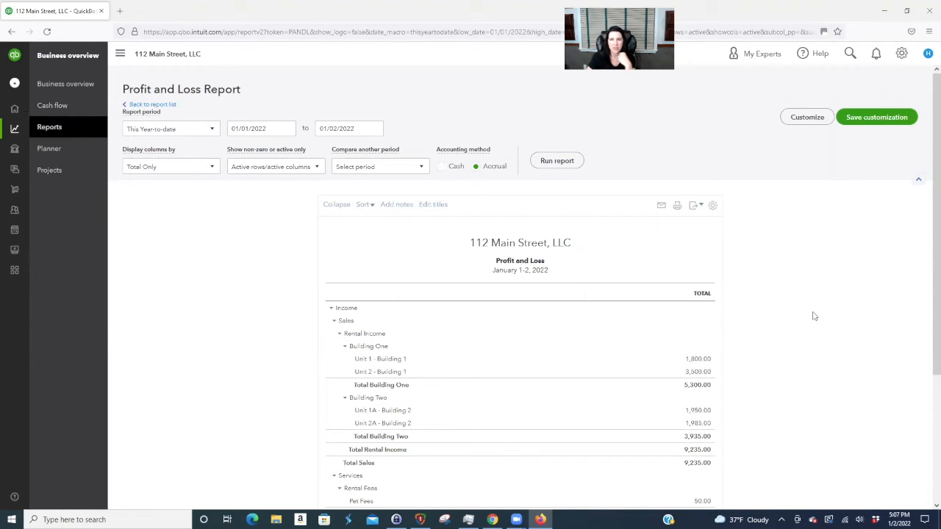
scroll(813, 316, "down", 3)
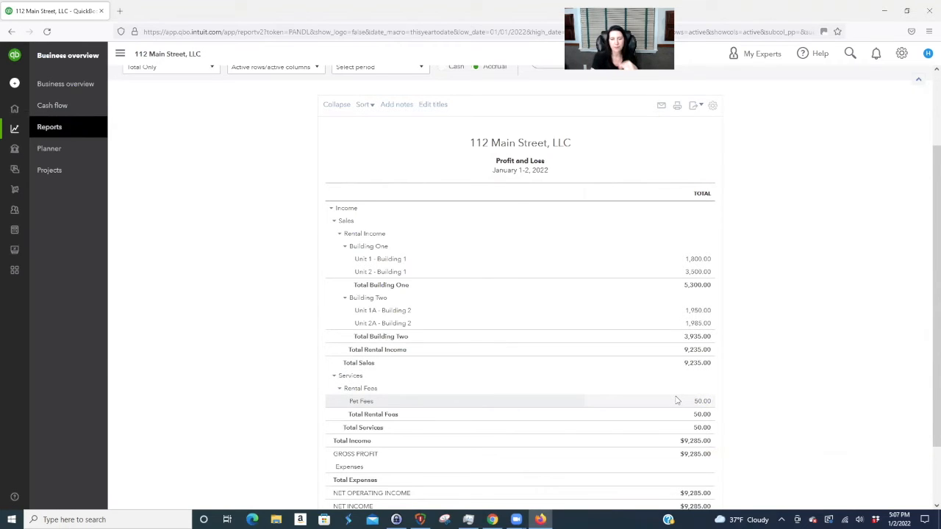
scroll(677, 400, "up", 5)
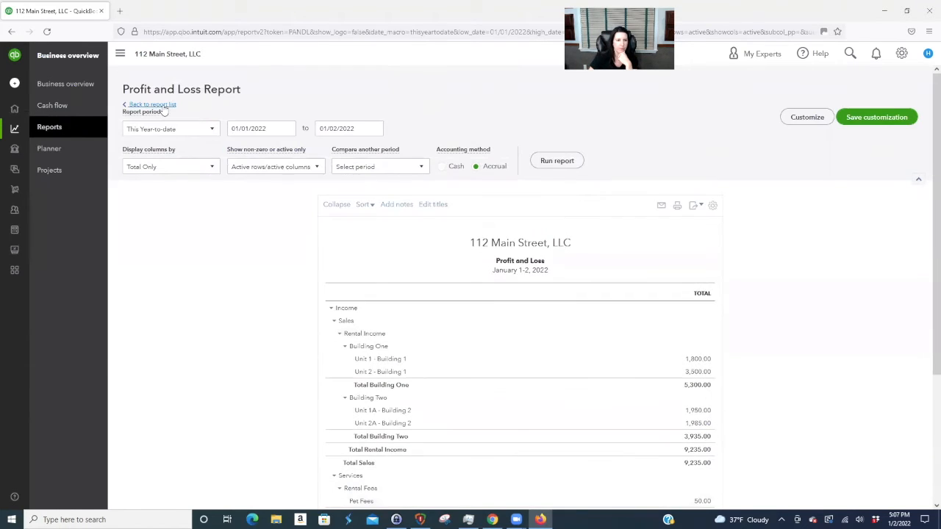
- Scroll through the Profit and Loss by Class report, then go back to the report list
left_click(165, 110)
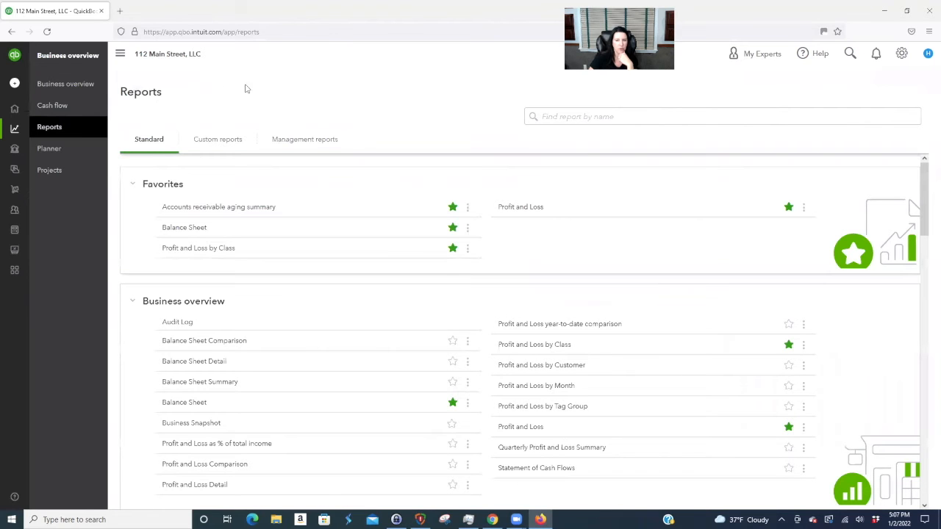
left_click(196, 249)
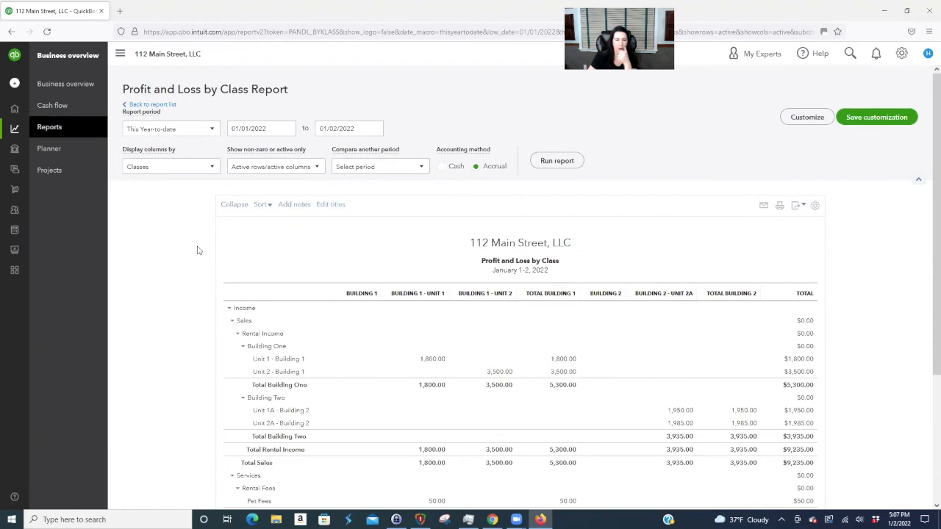
scroll(743, 420, "down", 2)
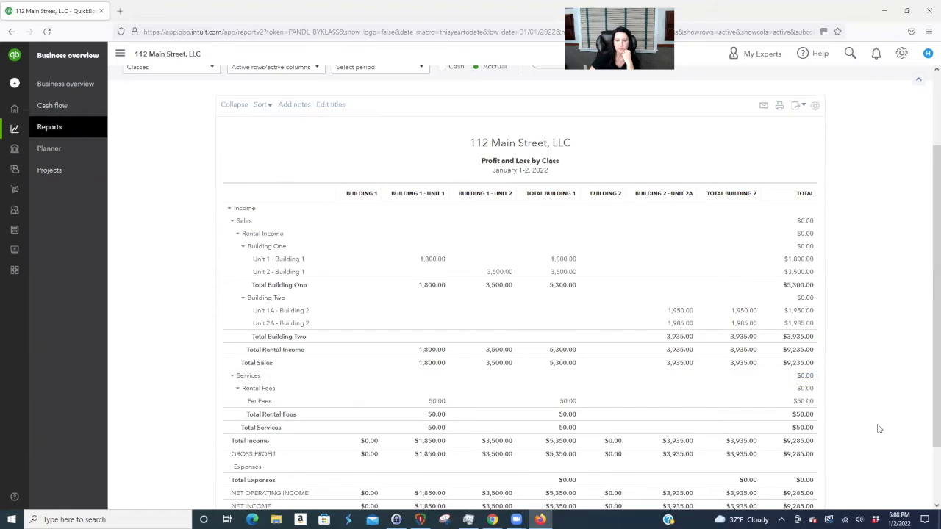
scroll(879, 426, "down", 2)
scroll(882, 428, "up", 3)
left_click(151, 105)
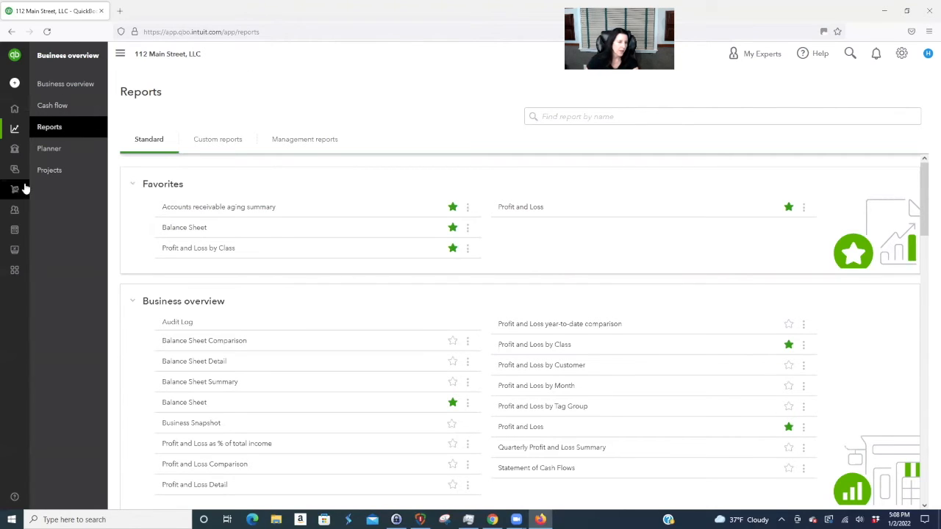
mouse_move(23, 125)
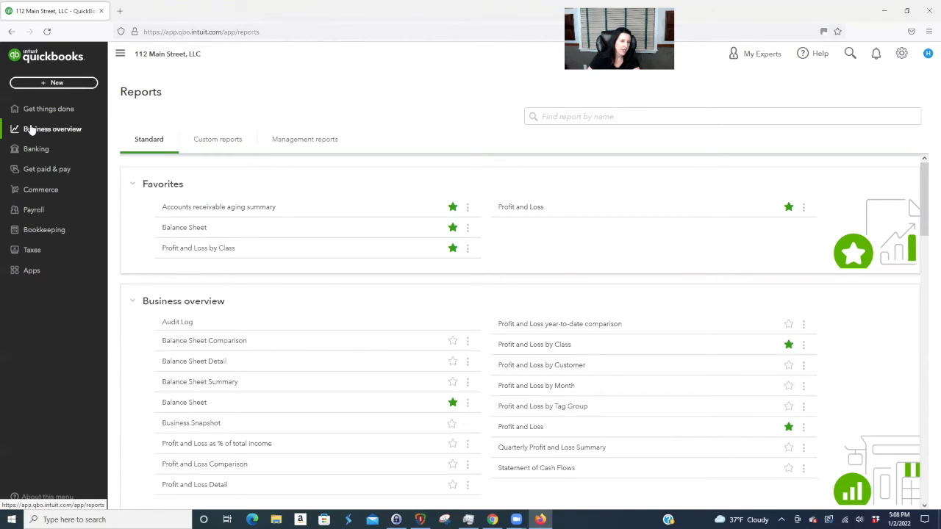
- In the Chart of Accounts, start a new category named Prepaid Rent Liability and show its account types
left_click(47, 230)
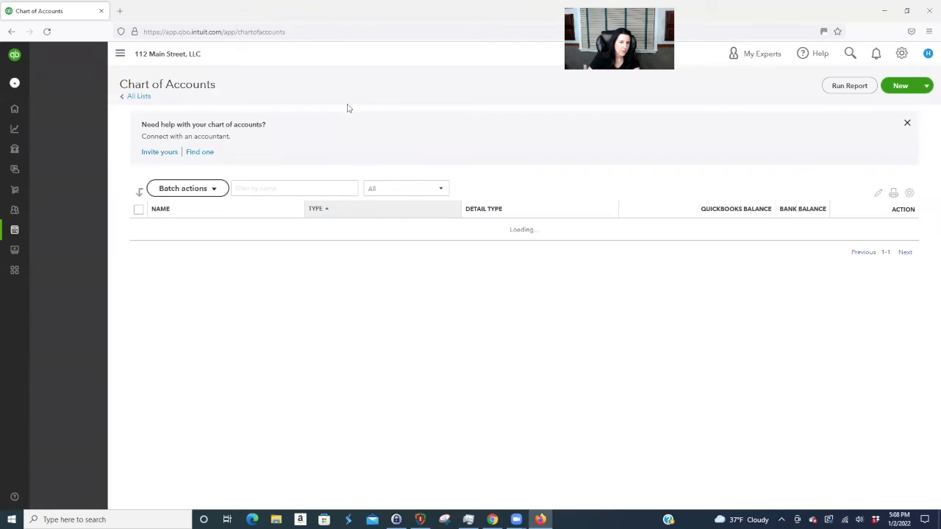
left_click(895, 87)
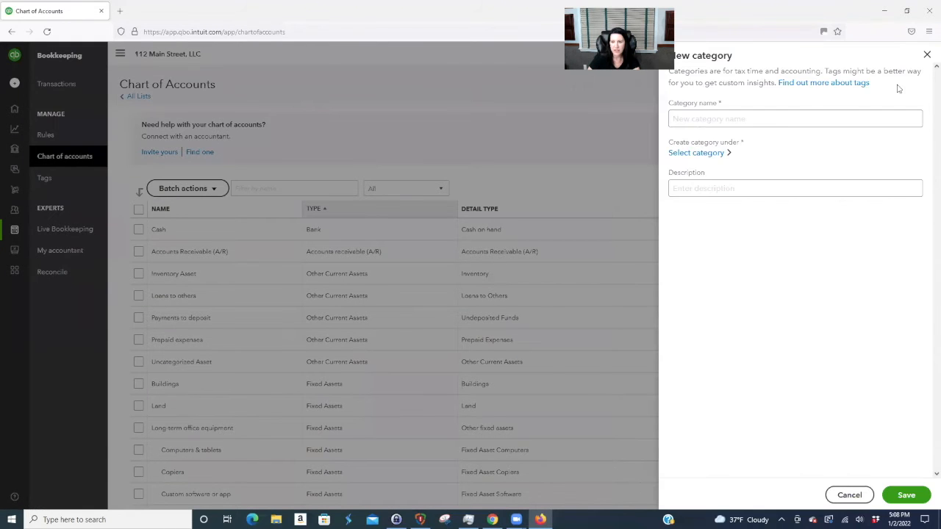
left_click(713, 118)
type("Prepaid Rent Liability")
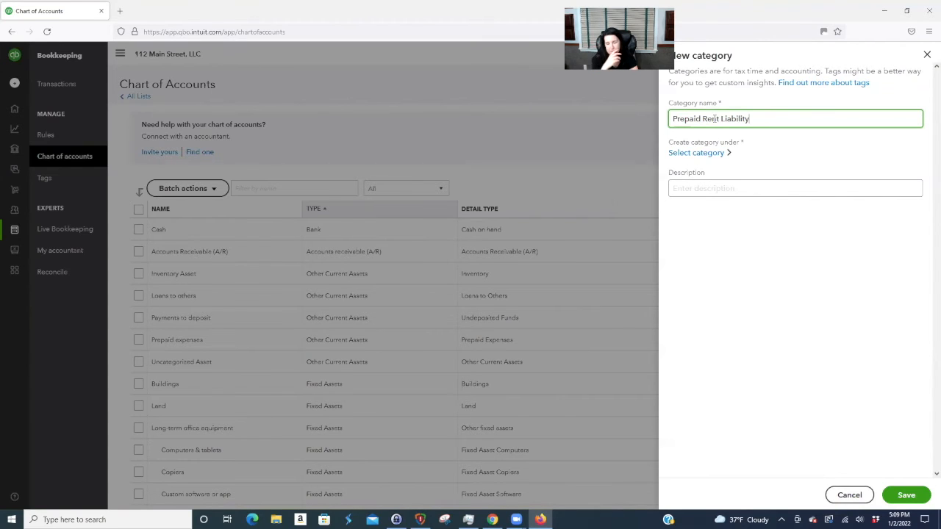
left_click(715, 189)
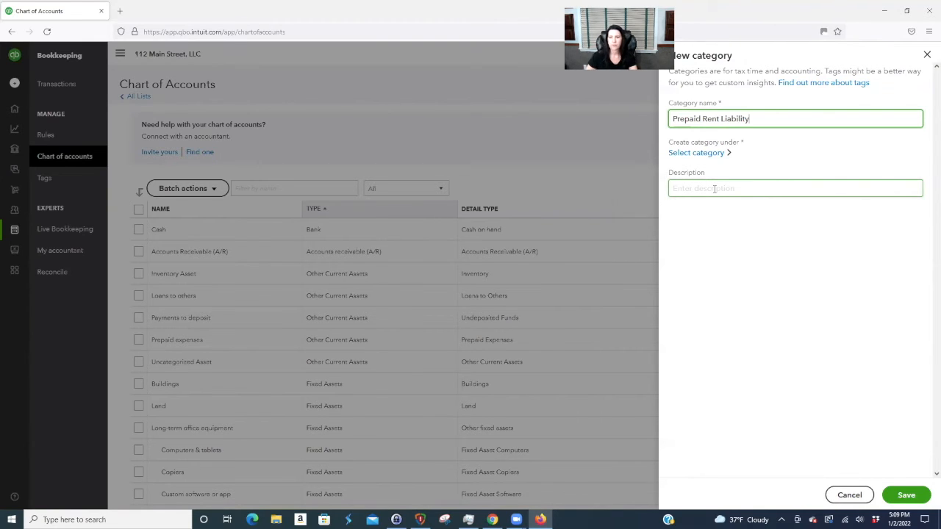
left_click(717, 153)
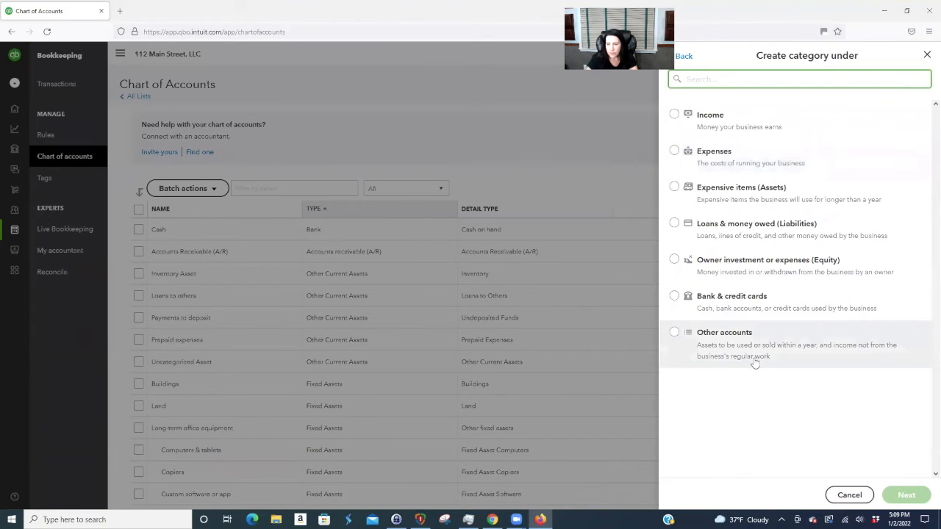
- Under Other accounts, pick Customer prepayments in Short-term liabilities as Prepaid Rent Liability's parent
left_click(707, 335)
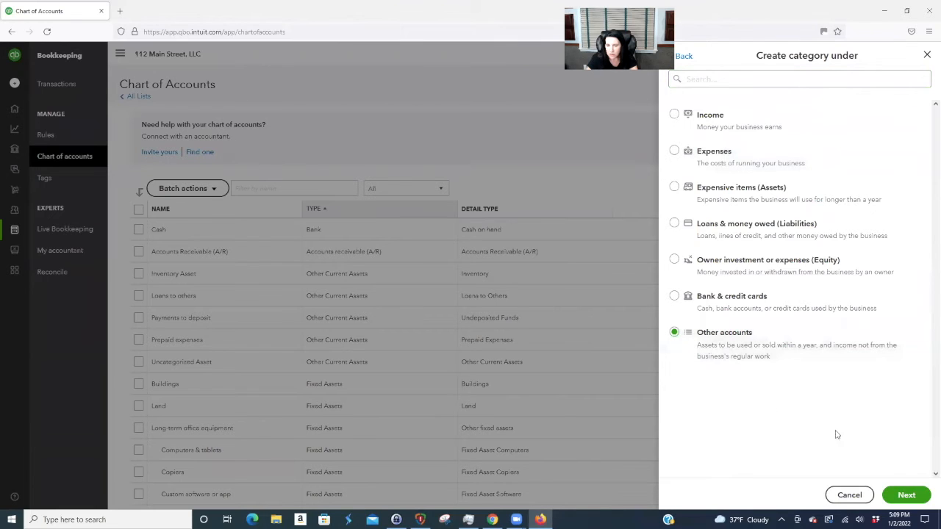
left_click(908, 498)
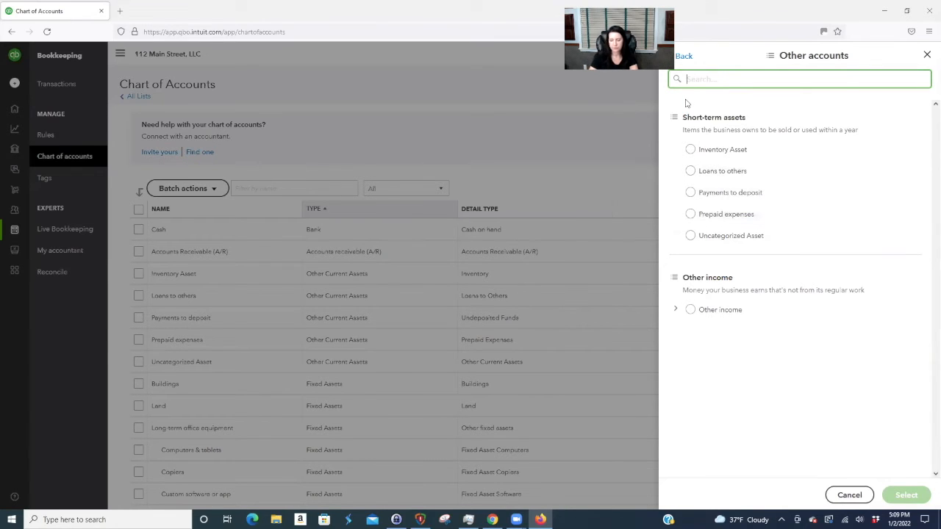
type("liabi")
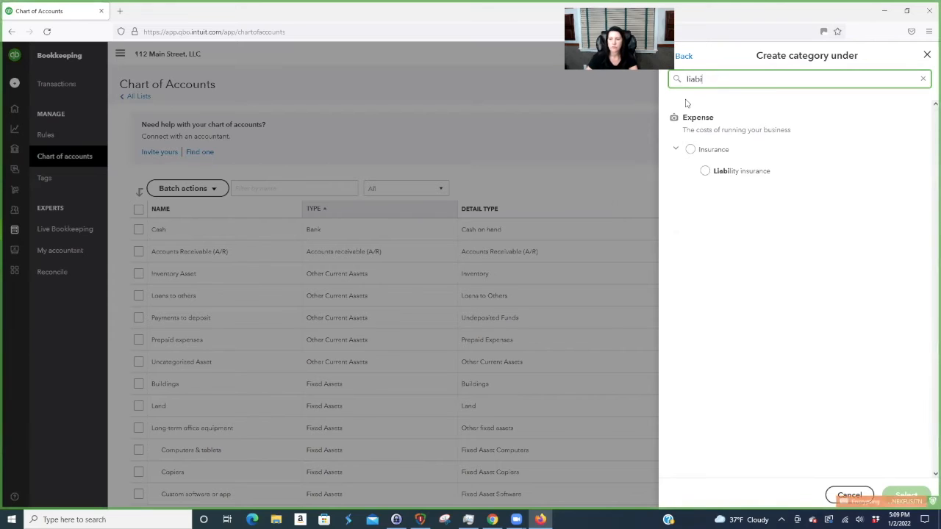
key("BackSpace")
key("BackSpace")
key("BackSpace")
key("BackSpace")
key("BackSpace")
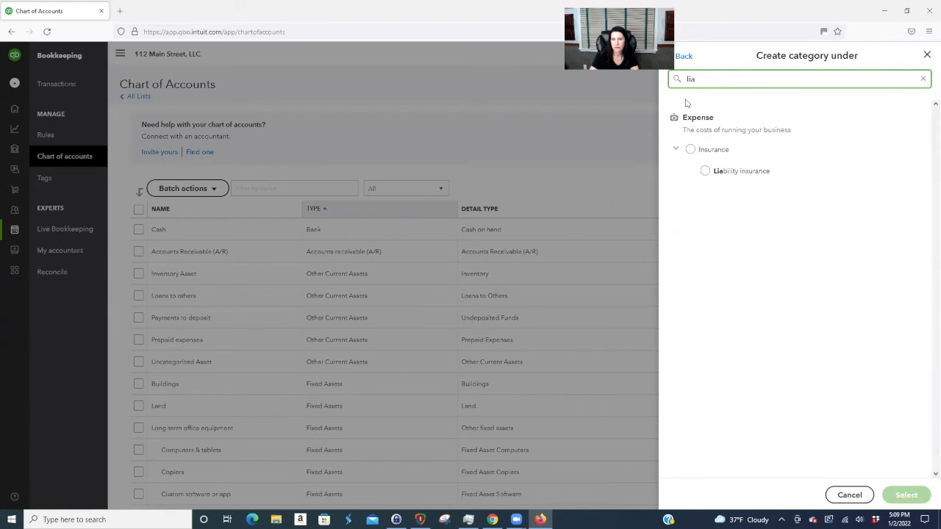
type("other cur")
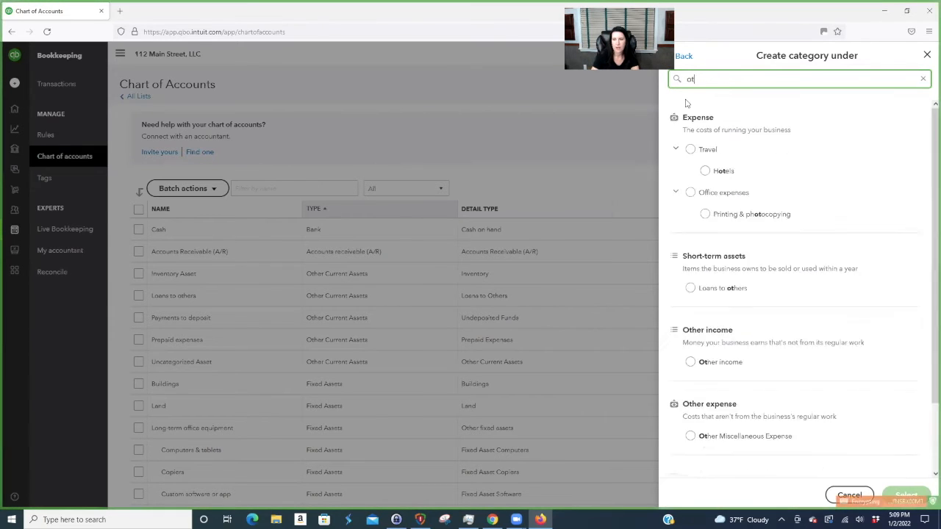
key("BackSpace")
key("BackSpace")
key("BackSpace")
key("BackSpace")
key("BackSpace")
key("BackSpace")
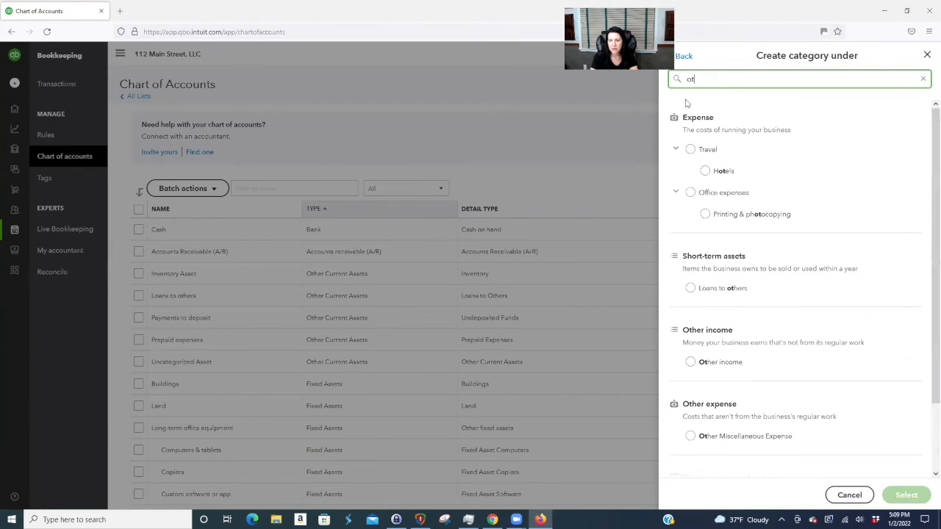
key("BackSpace")
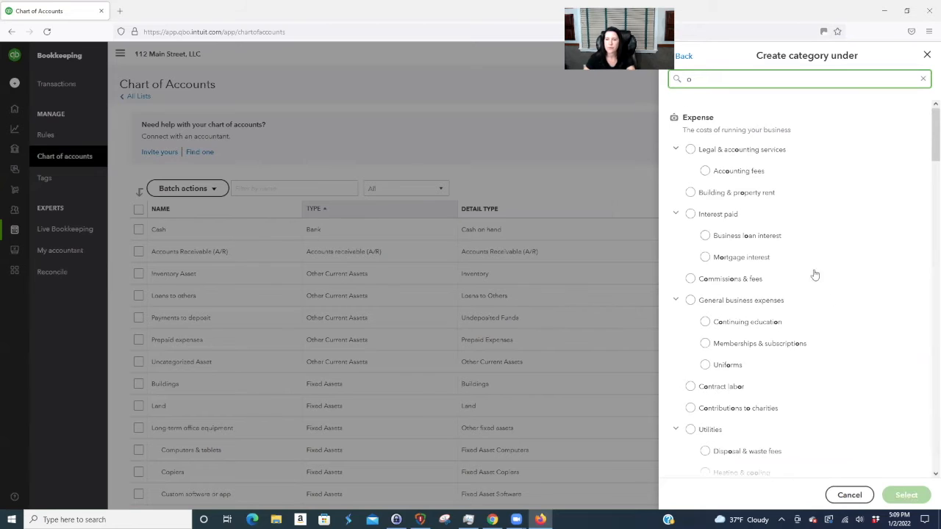
scroll(840, 291, "down", 6)
scroll(842, 293, "down", 10)
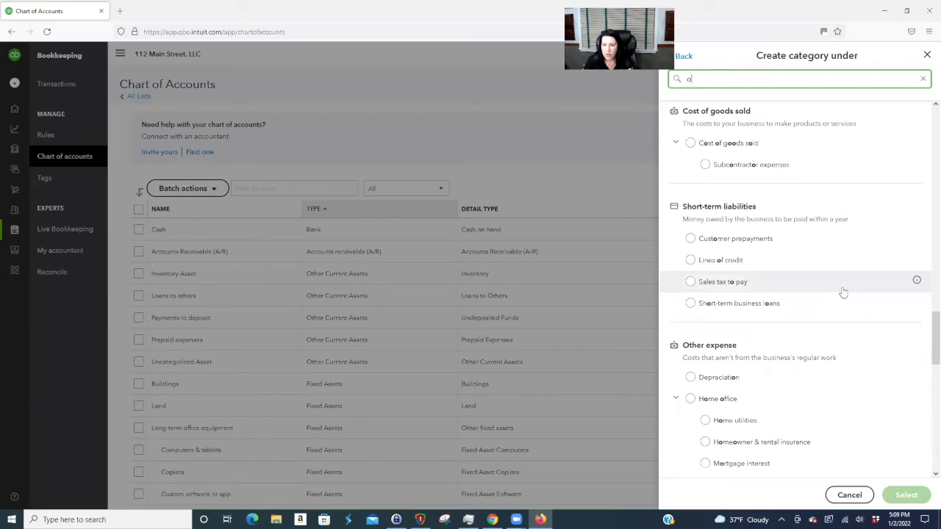
left_click(692, 241)
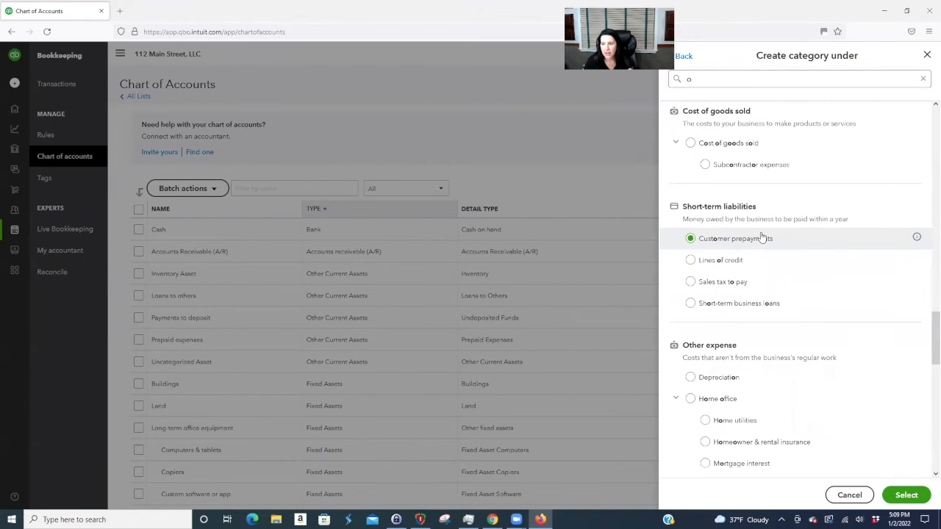
left_click(909, 496)
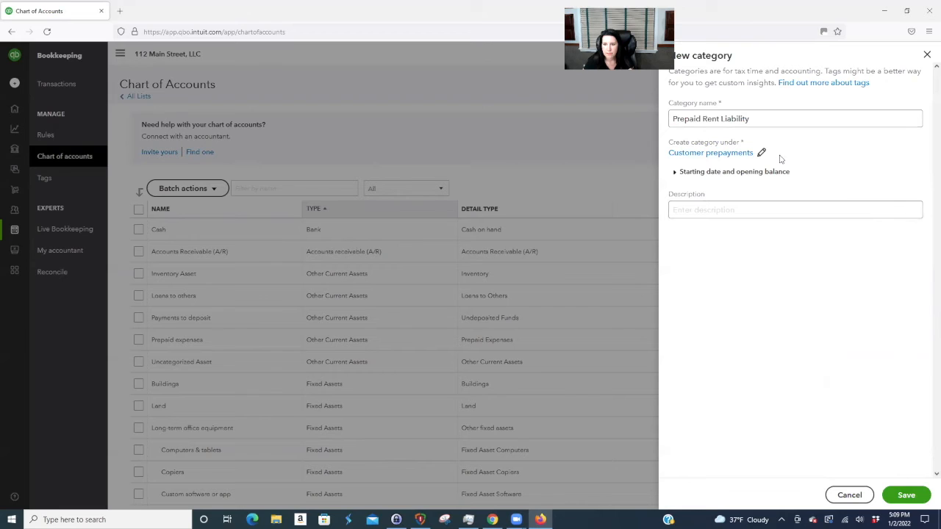
- Save the Prepaid Rent Liability account and filter the chart of accounts by 'prep'
left_click(907, 496)
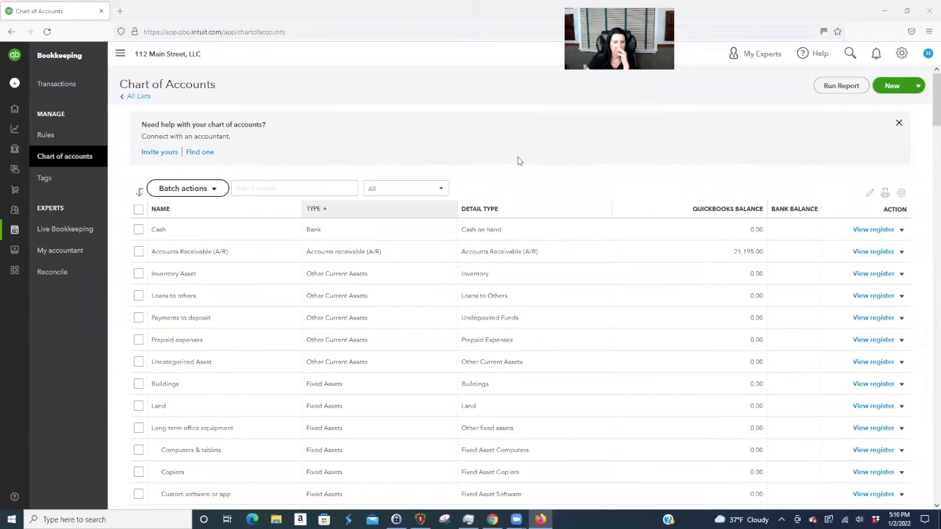
left_click(267, 188)
left_click(537, 164)
type("prep")
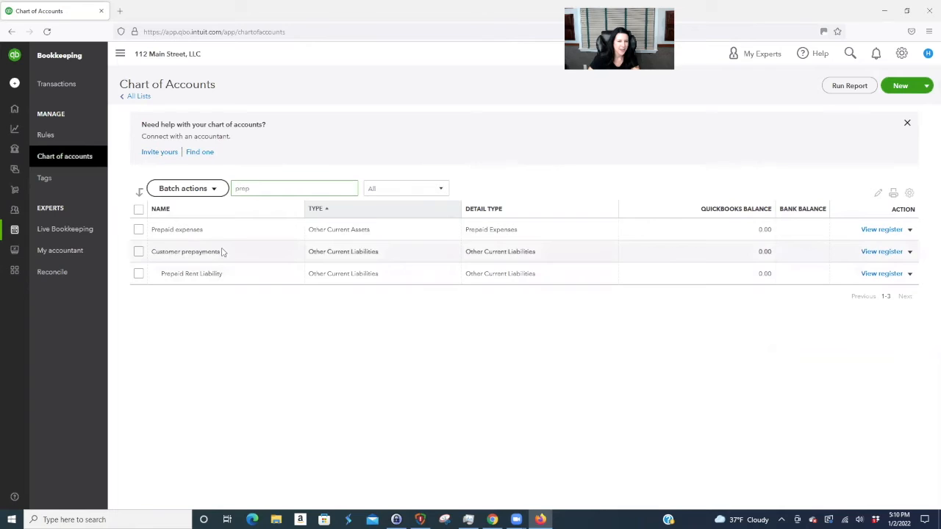
- Check in Edit that Prepaid Rent Liability sits under Customer prepayments, leaving it unchanged
left_click(909, 273)
left_click(850, 289)
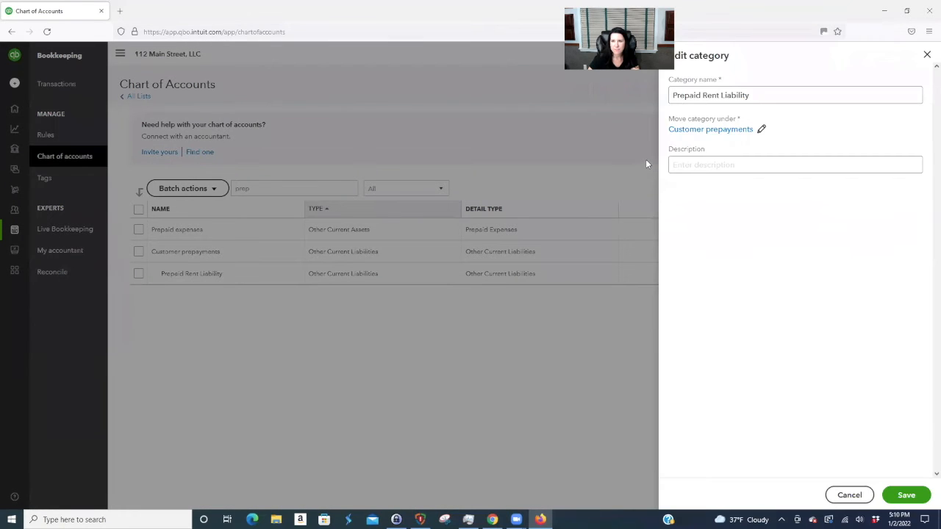
left_click(719, 130)
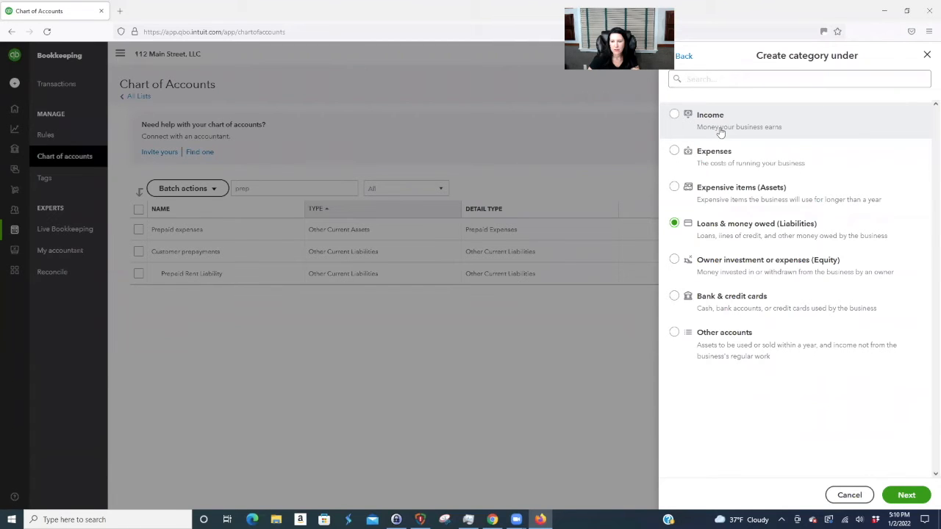
left_click(581, 132)
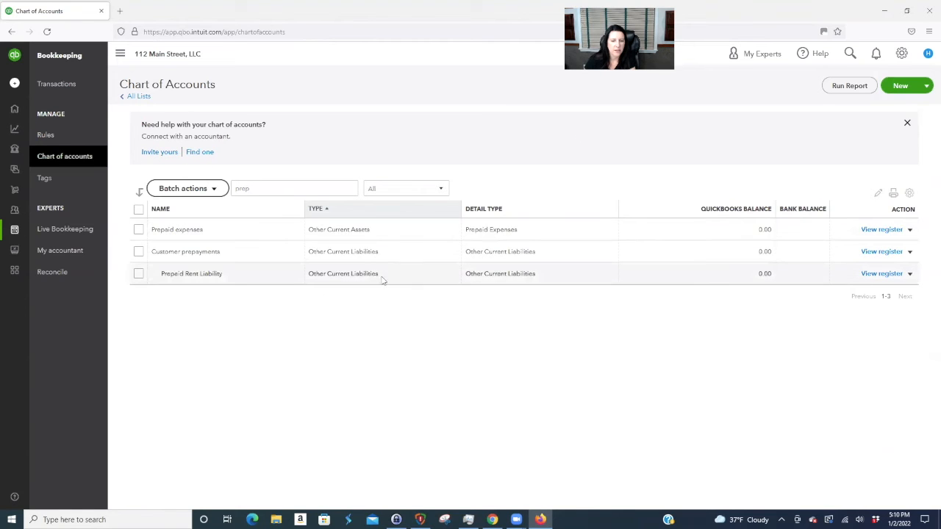
left_click(902, 52)
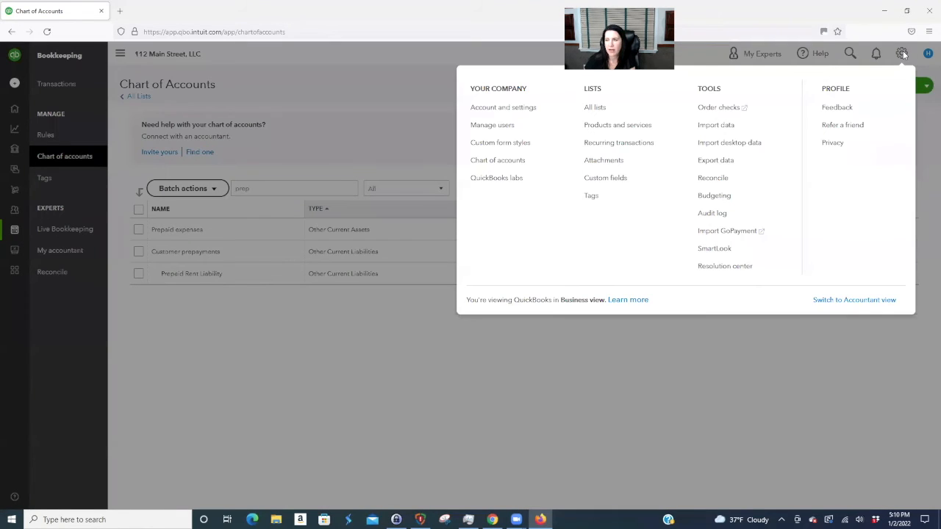
- Create a Prepaid Rent service item with income account Prepaid Rent Liability and save it
left_click(617, 125)
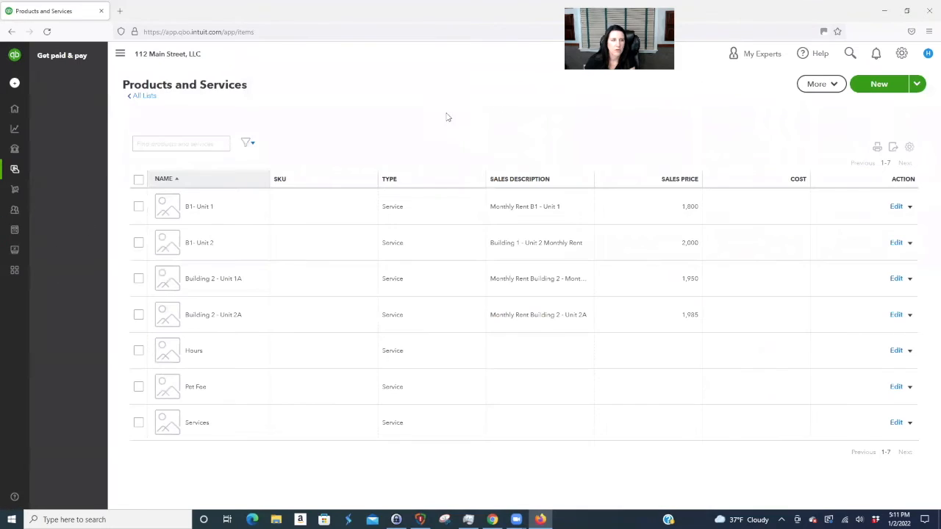
left_click(880, 85)
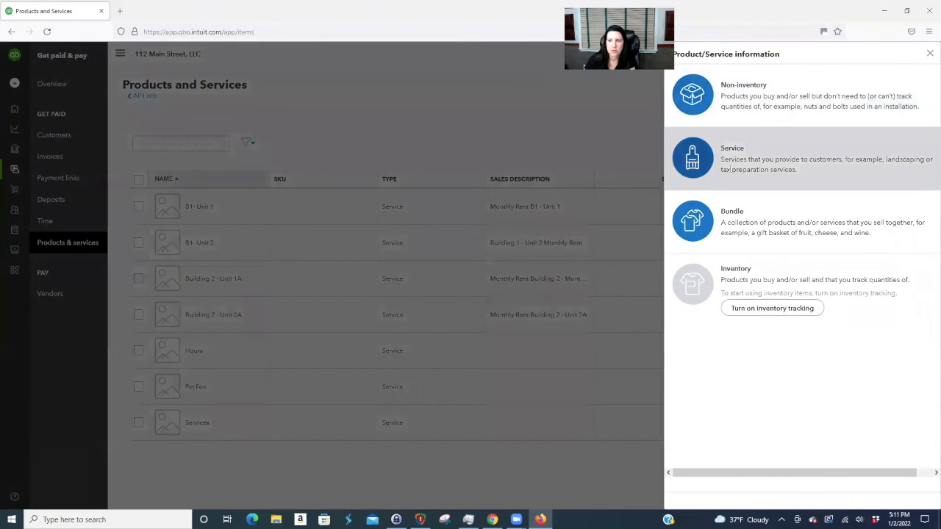
left_click(730, 168)
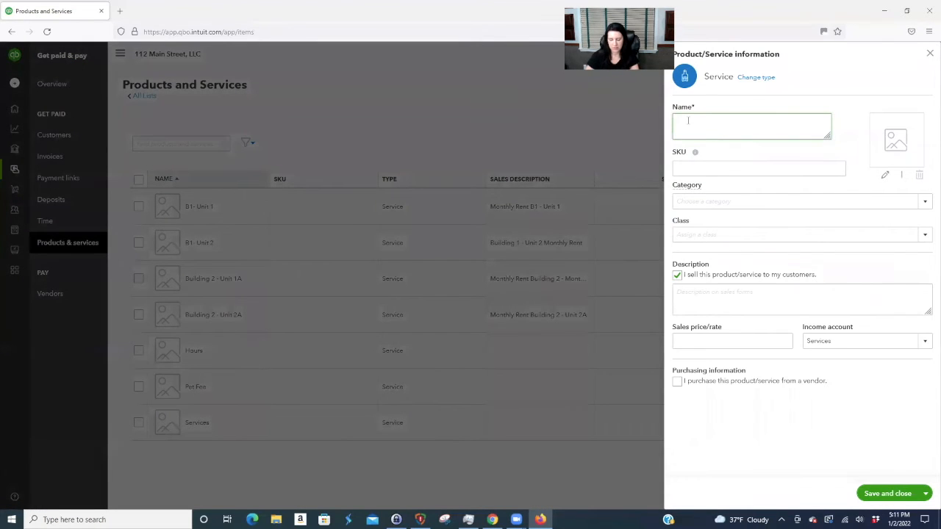
type("Prepaid Rent")
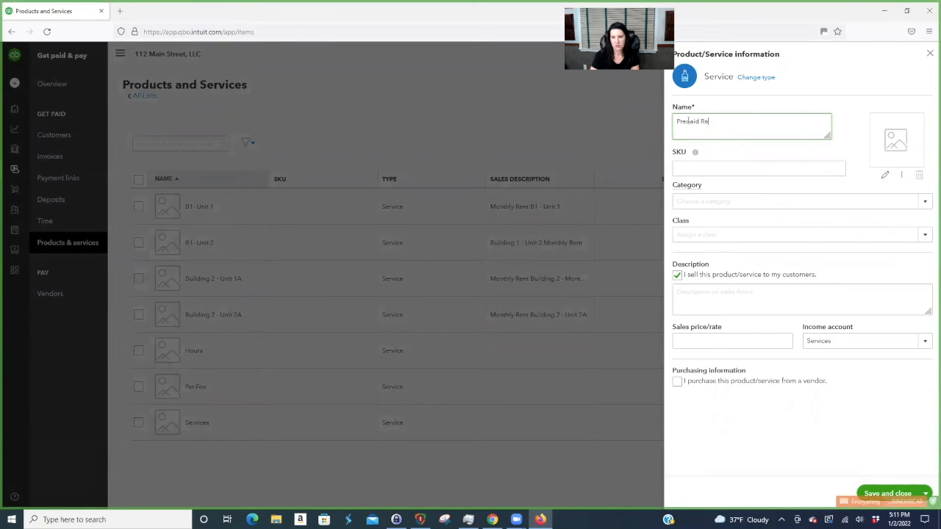
left_click(925, 341)
type("Prepaid expens")
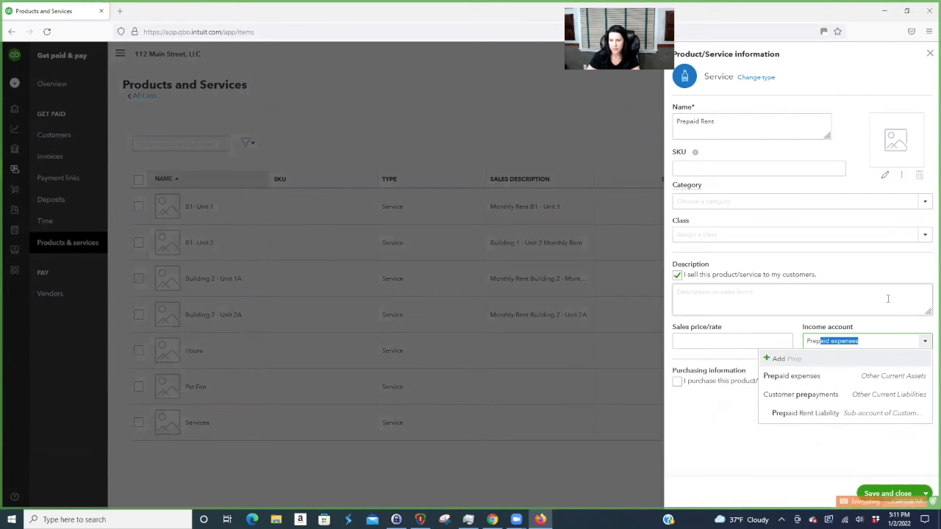
left_click(859, 416)
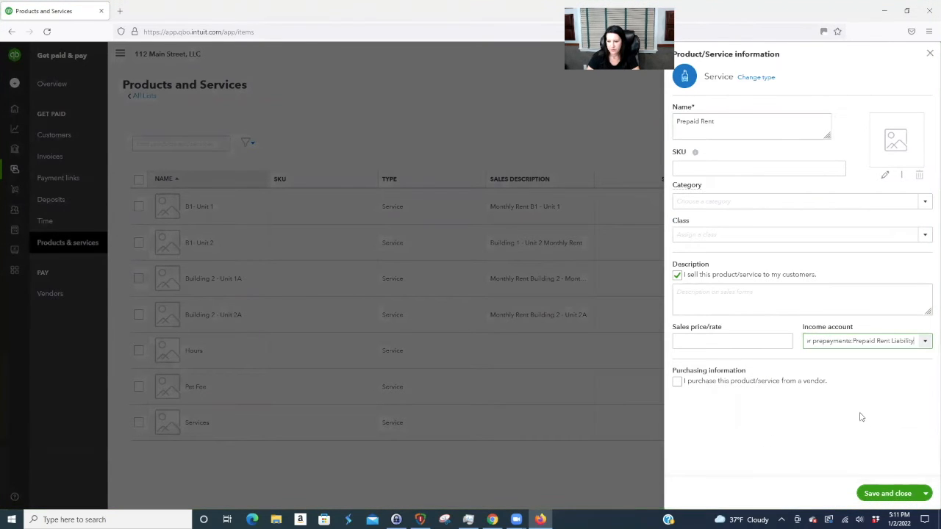
left_click(899, 494)
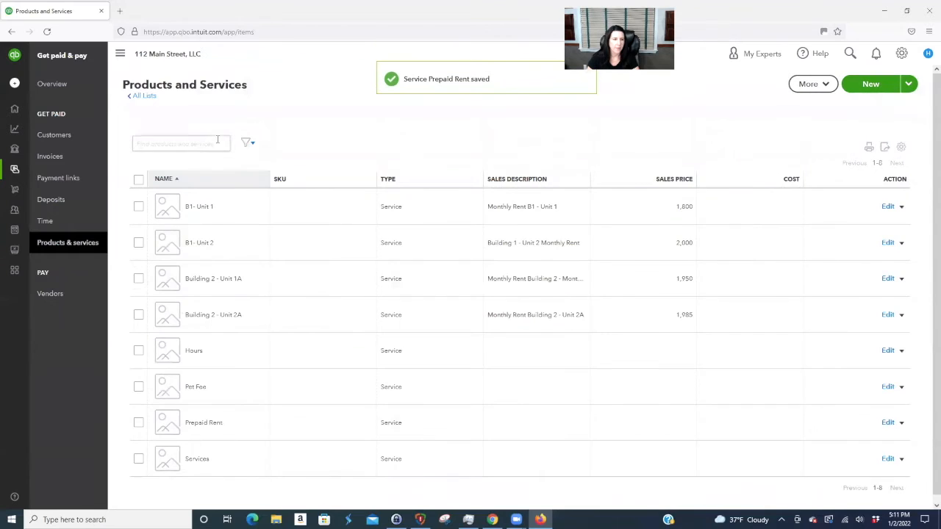
mouse_move(22, 171)
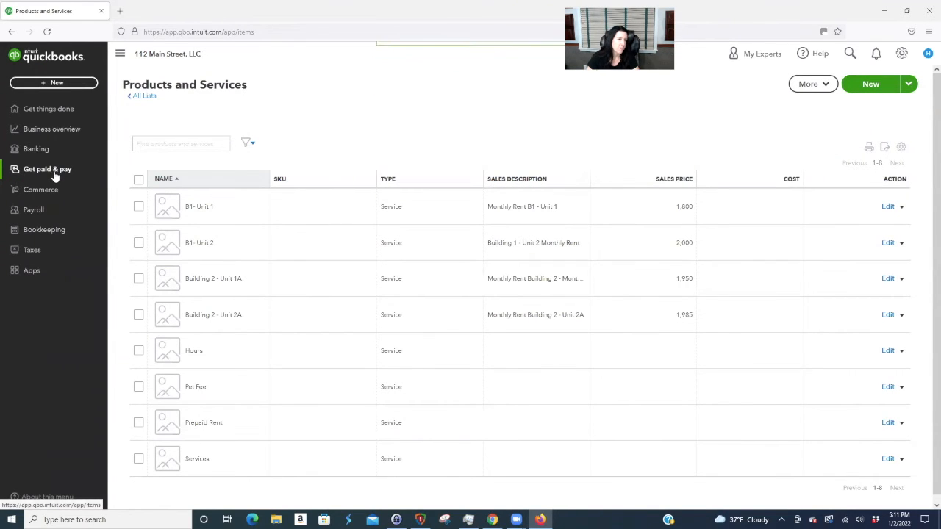
- Go to the Customers list and scroll through the existing customer records
mouse_move(60, 117)
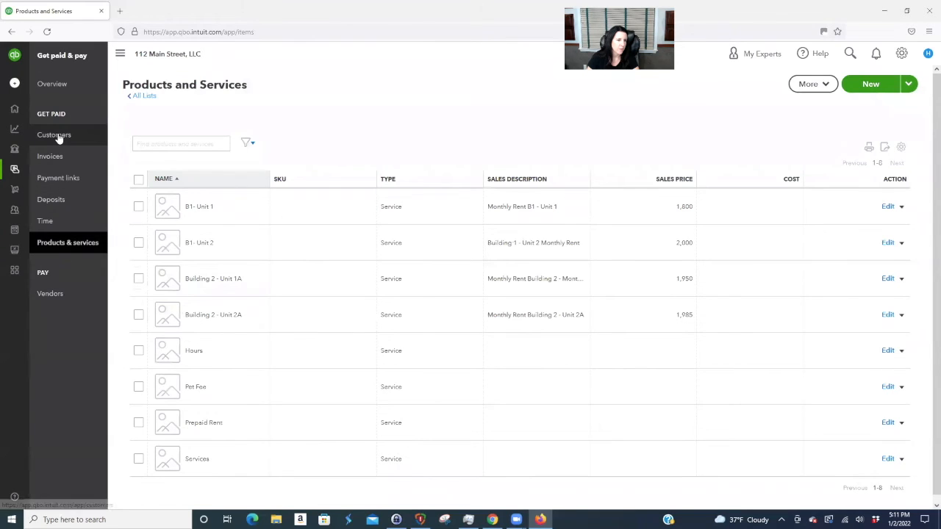
left_click(56, 134)
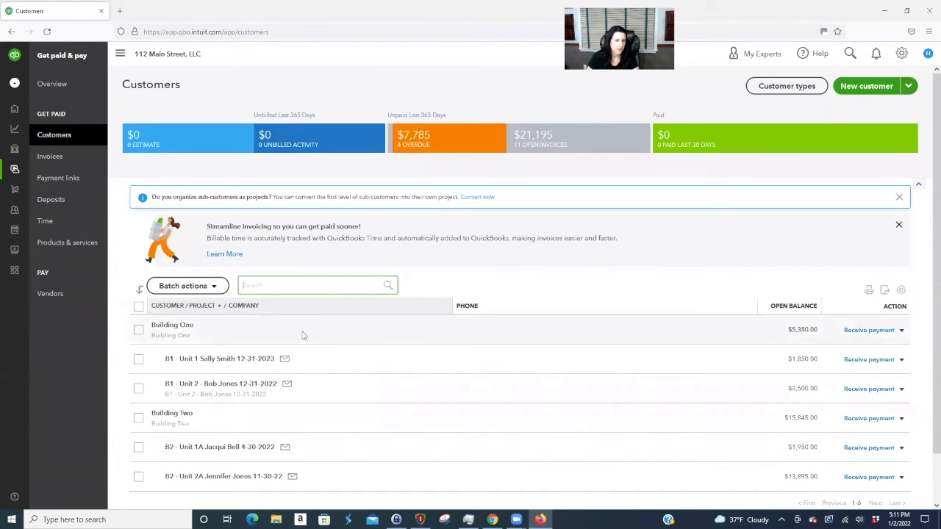
scroll(302, 335, "down", 1)
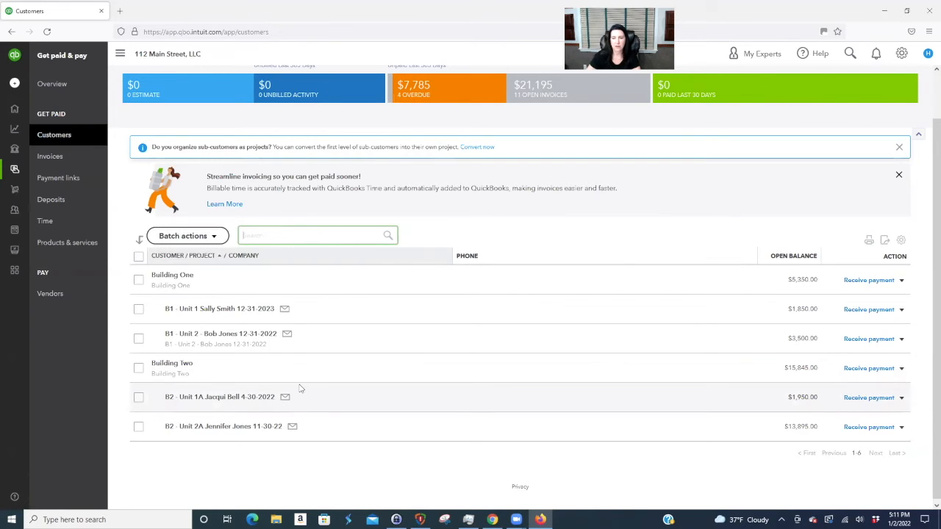
scroll(412, 382, "up", 1)
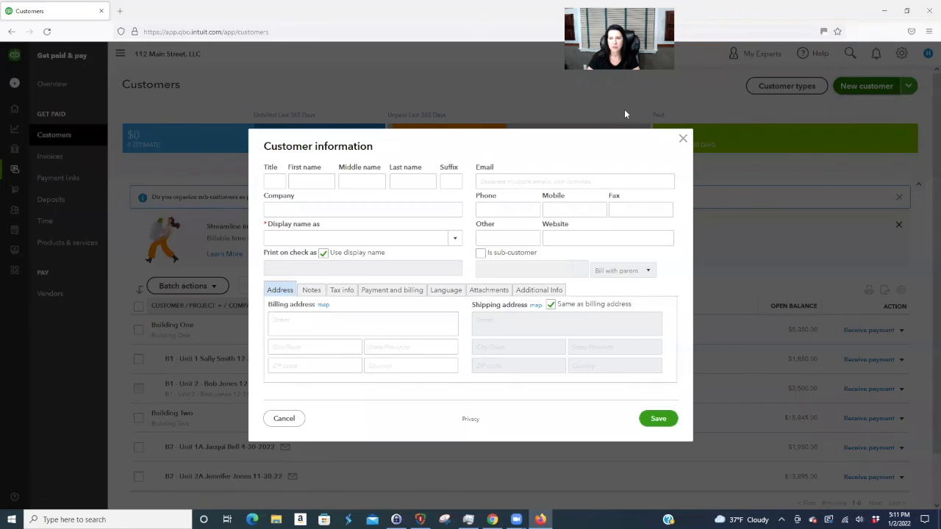
- Enter 'B2 - Unit 1A', the new tenant's name and lease end 4-30 as the company name
left_click(291, 210)
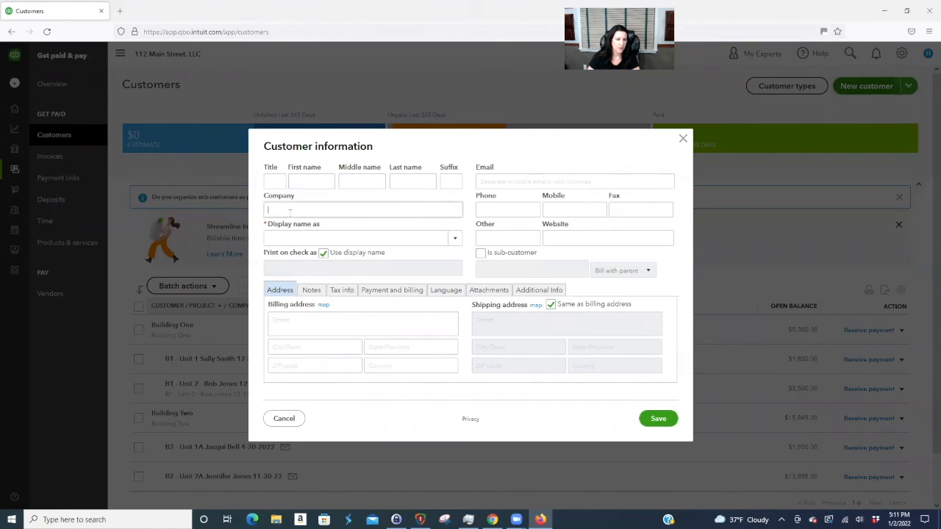
type("B")
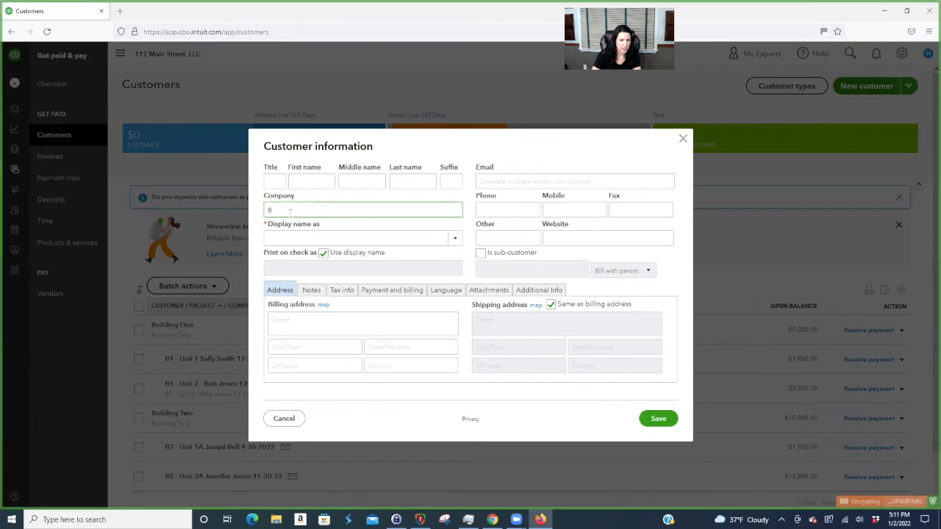
type("2 -")
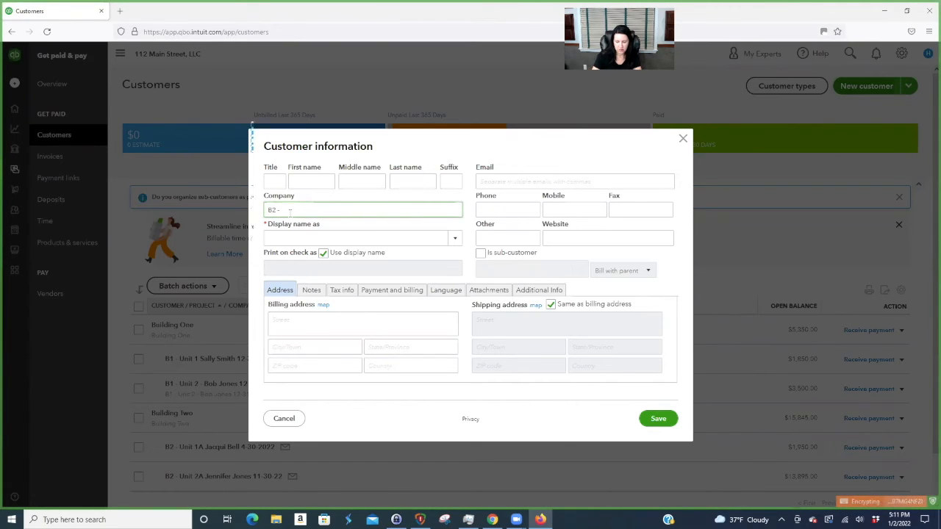
type(" Unit 1A")
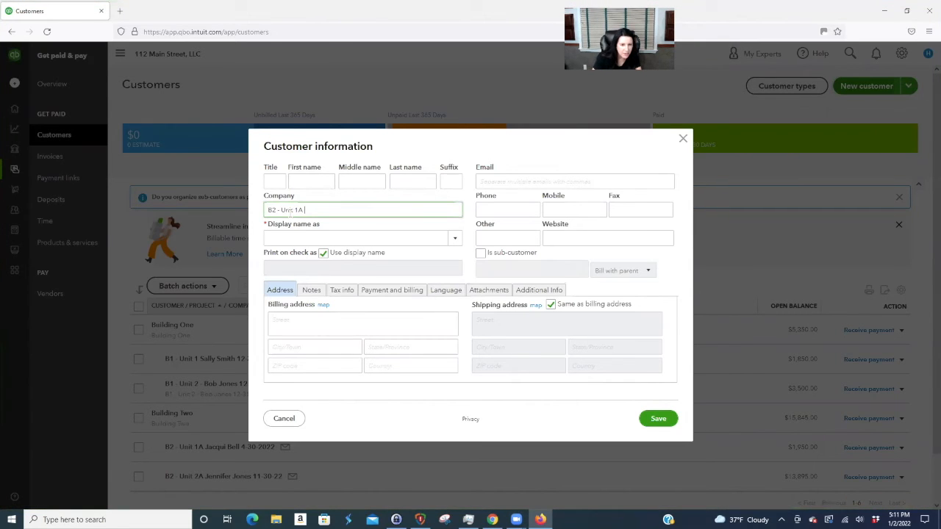
type(" Jennifer")
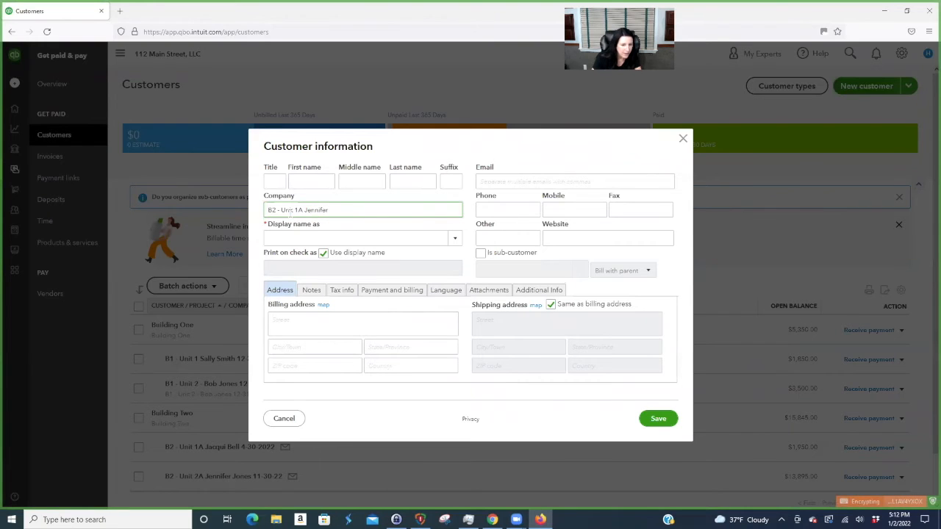
key("BackSpace")
key("BackSpace")
key("BackSpace")
key("BackSpace")
key("BackSpace")
key("BackSpace")
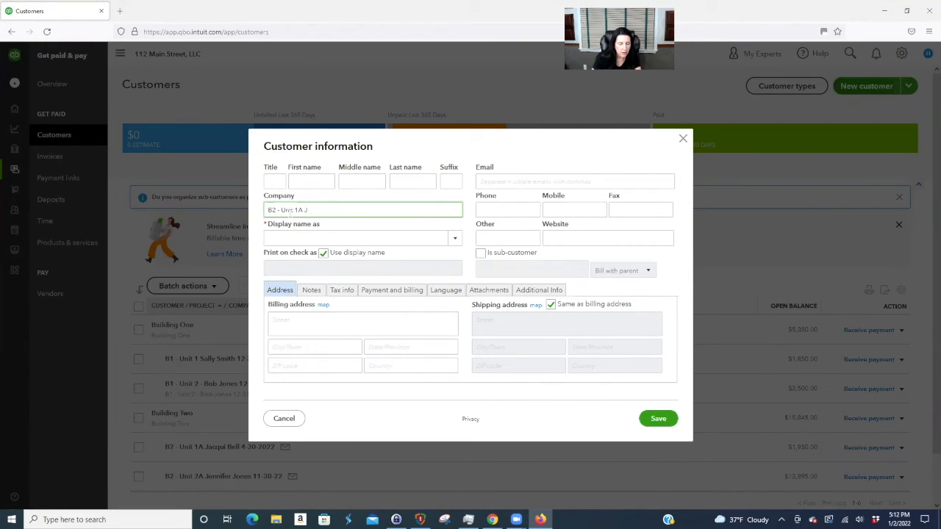
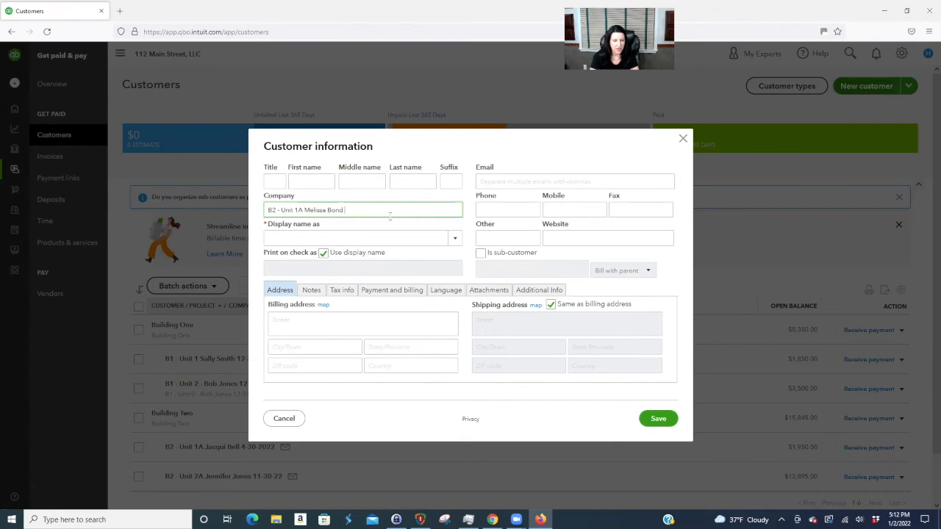
type("4-30-2023")
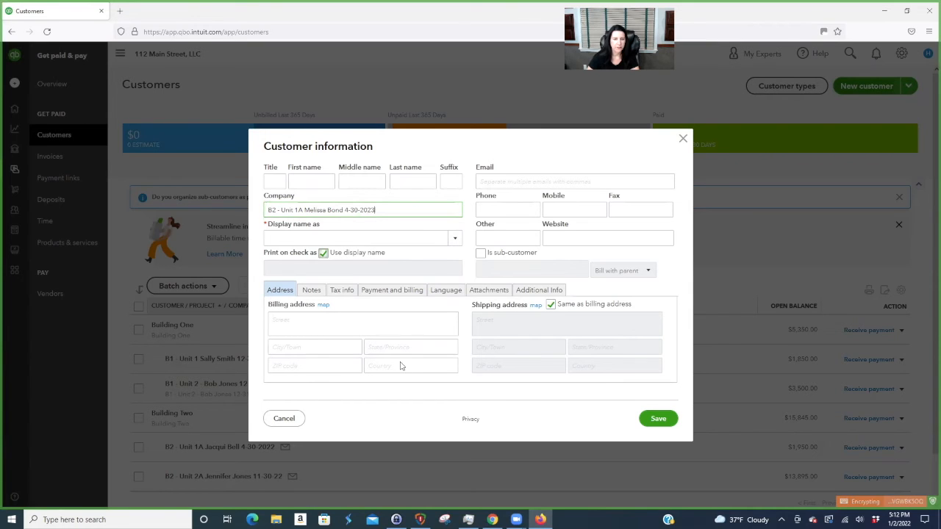
- Set the customer's payment terms to Due on receipt and save the record
left_click(400, 294)
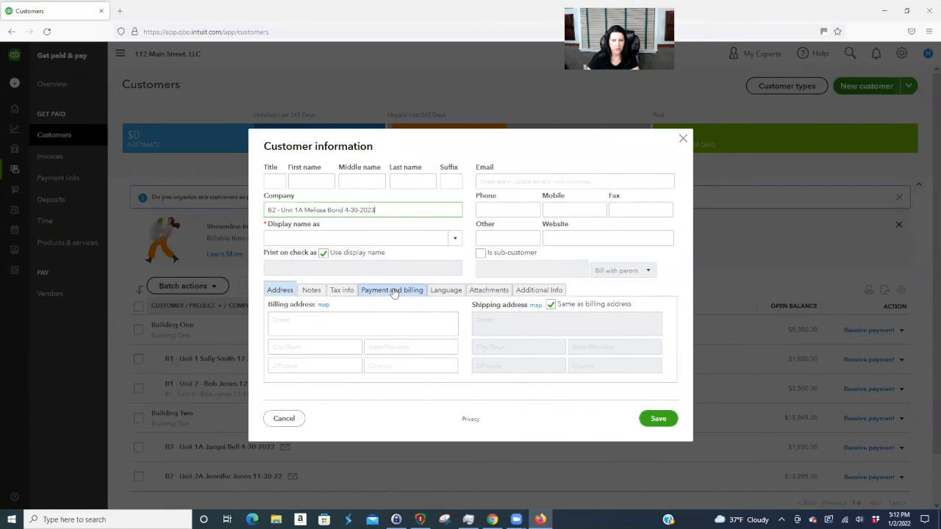
left_click(543, 319)
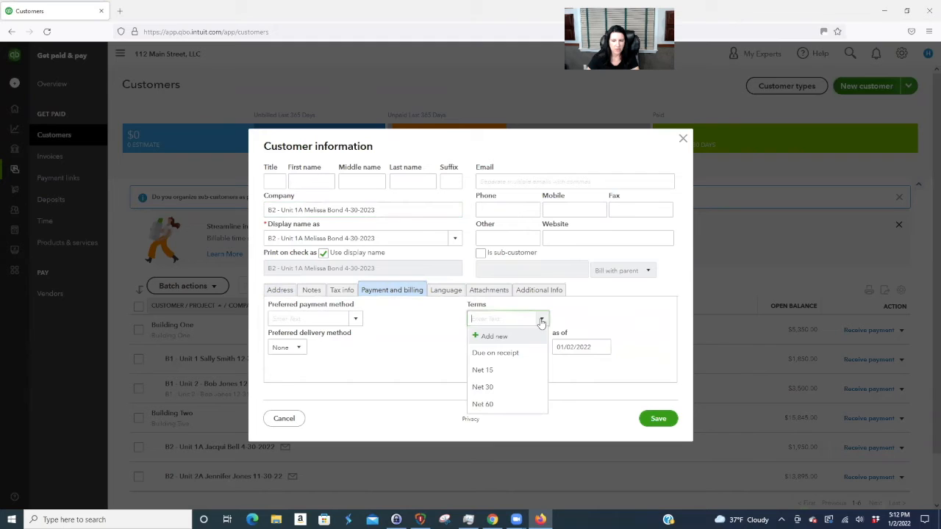
left_click(521, 353)
left_click(666, 421)
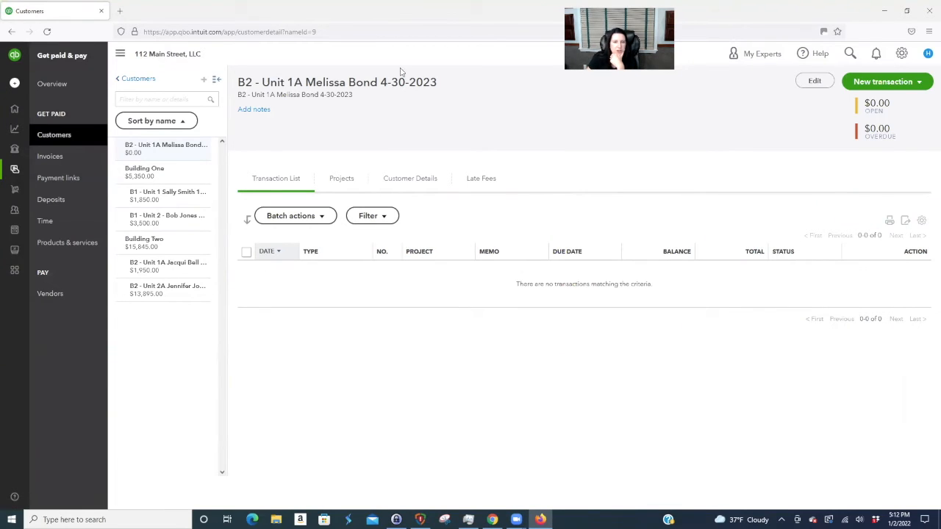
- Start a new invoice dated 01/01/2022 with Prepaid Rent as the first line's product
left_click(899, 83)
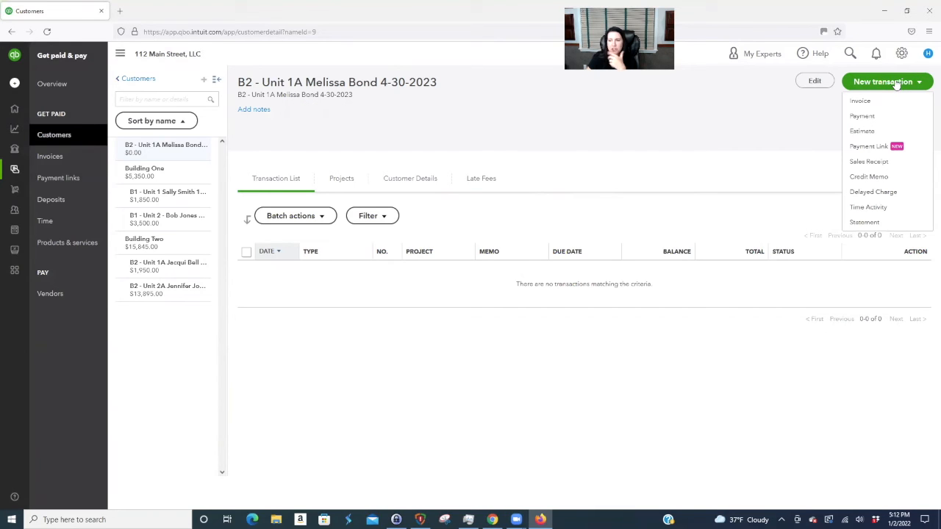
left_click(863, 102)
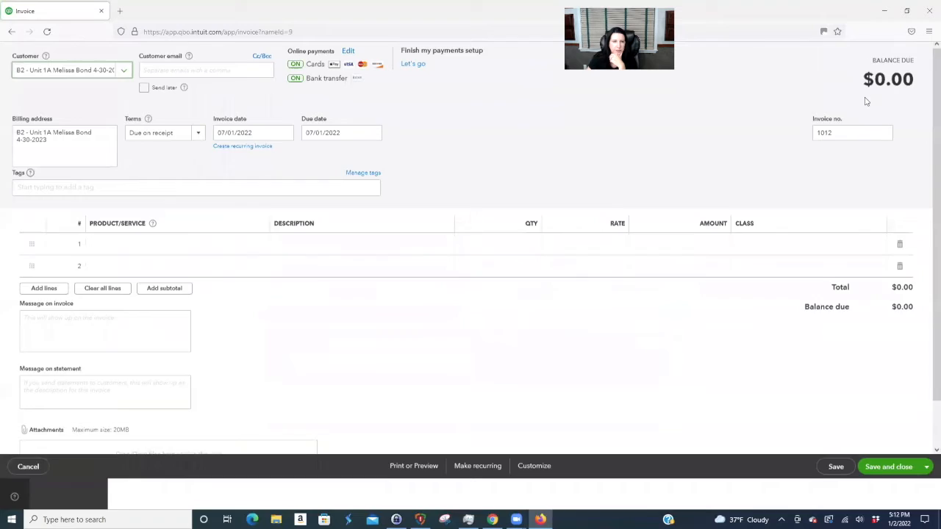
left_click(280, 163)
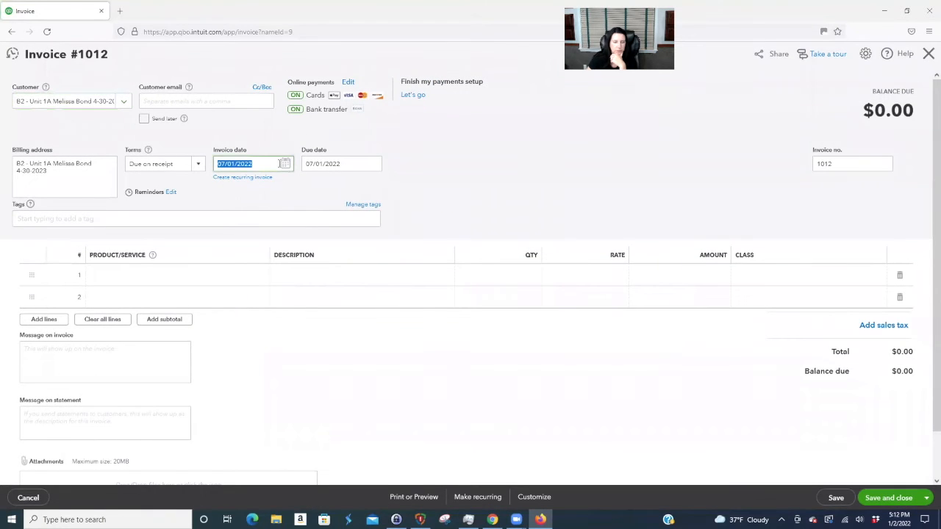
type("1/01/2022")
left_click(197, 276)
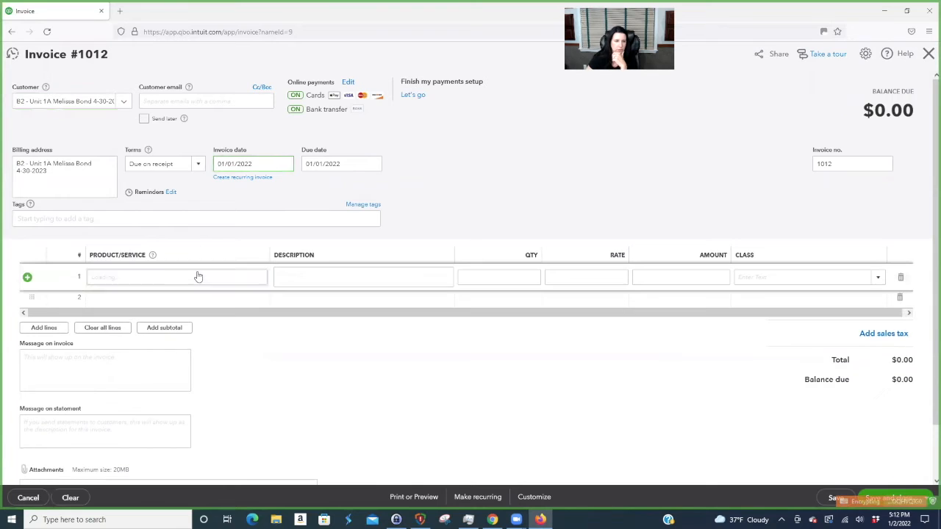
type("prep")
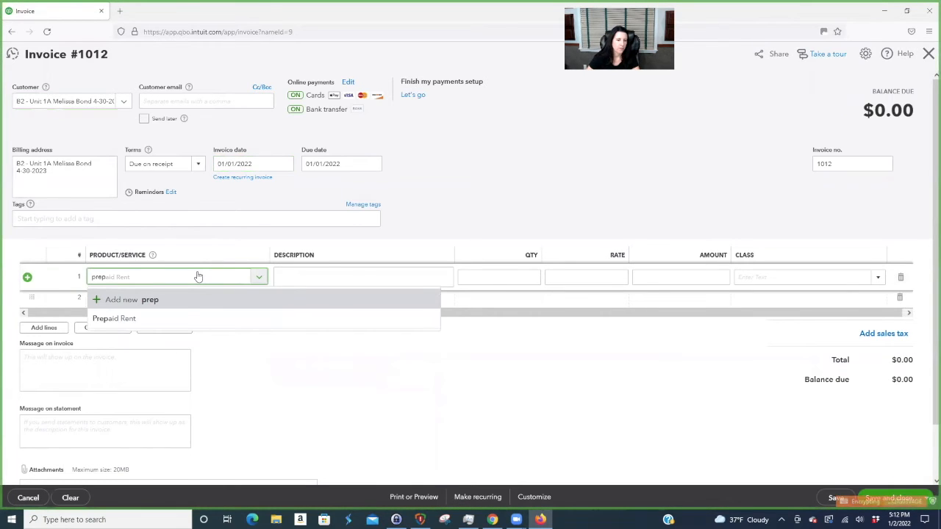
left_click(179, 319)
- Describe the line 'May 2022 Rent Prepaid' at rate 1800, class Building 2 - Unit 1A, and save
left_click(331, 277)
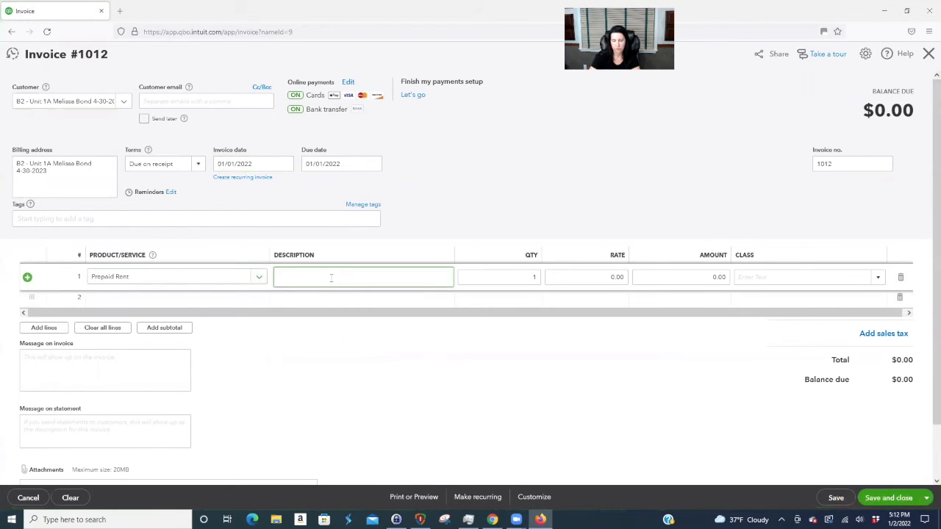
type("May Rent")
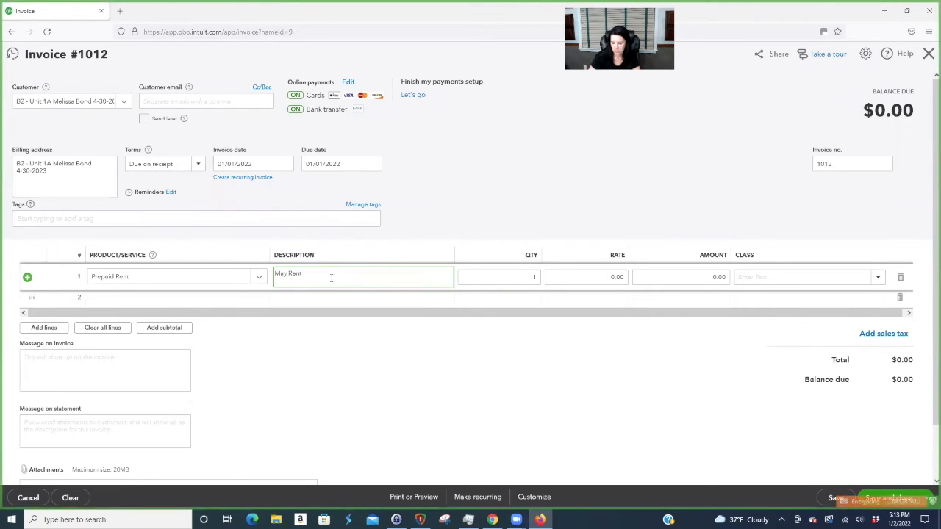
key("ctrl+Left")
type("2022")
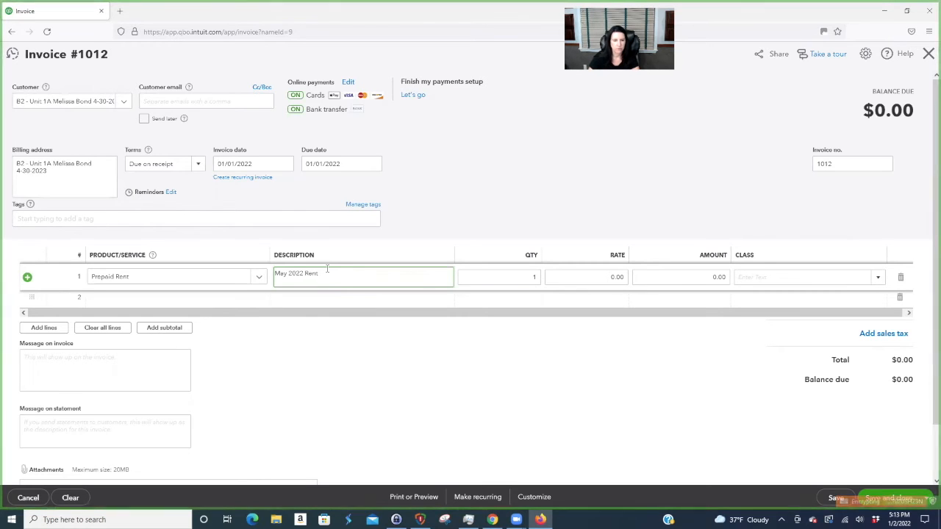
left_click(330, 275)
type("Prepaid")
key("Tab")
key("Tab")
type("1800")
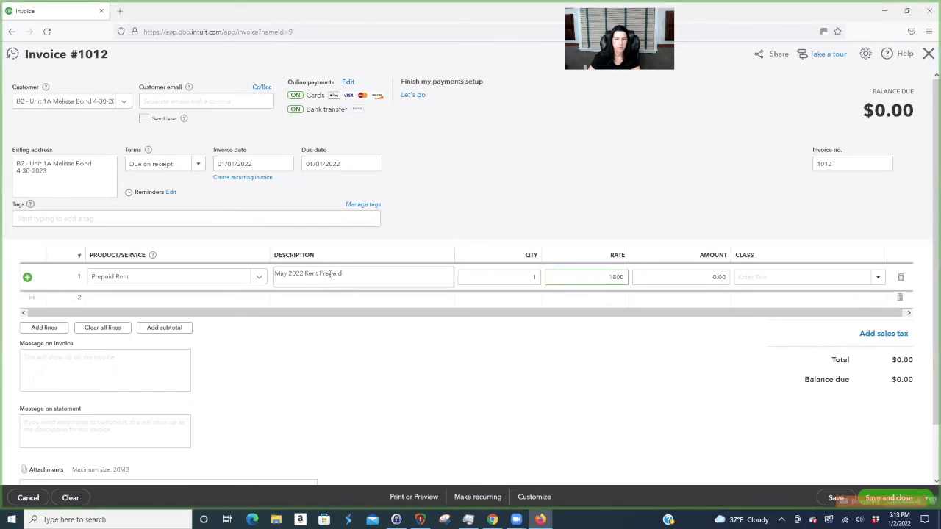
key("Tab")
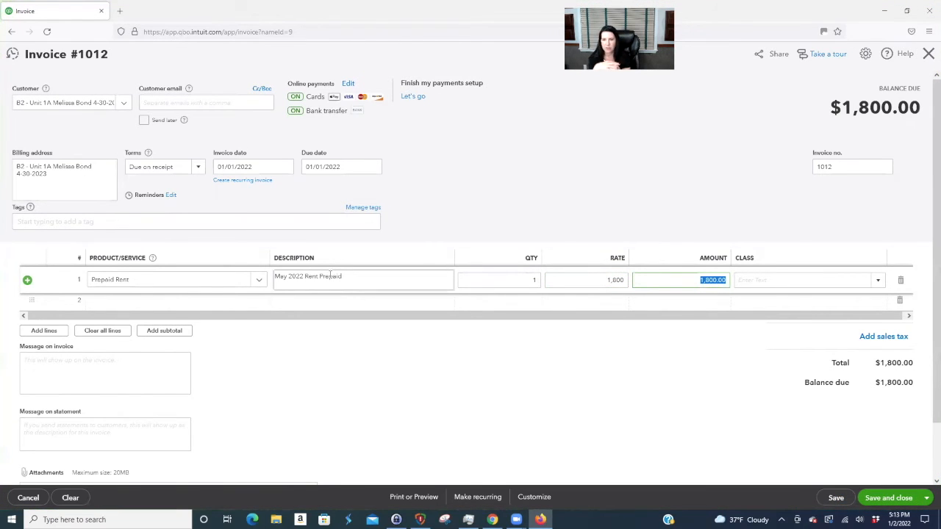
left_click(878, 282)
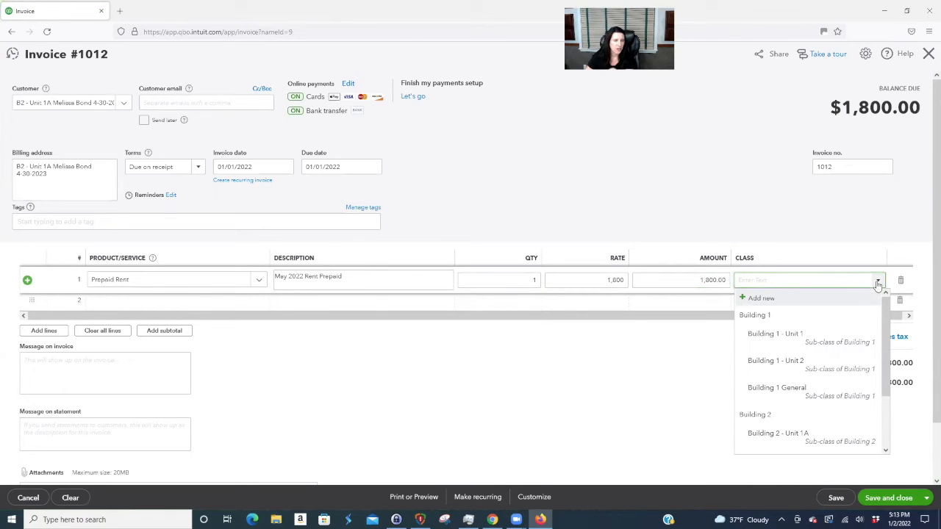
scroll(855, 373, "down", 1)
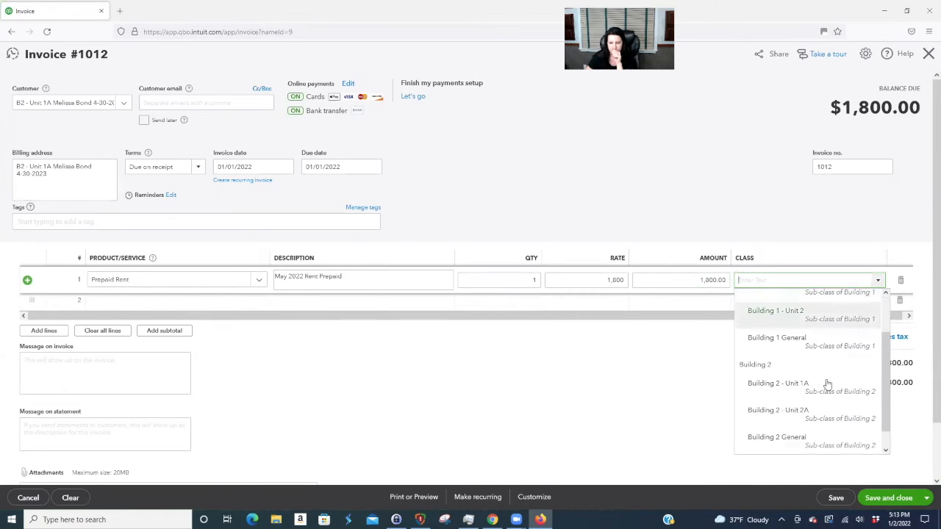
left_click(816, 383)
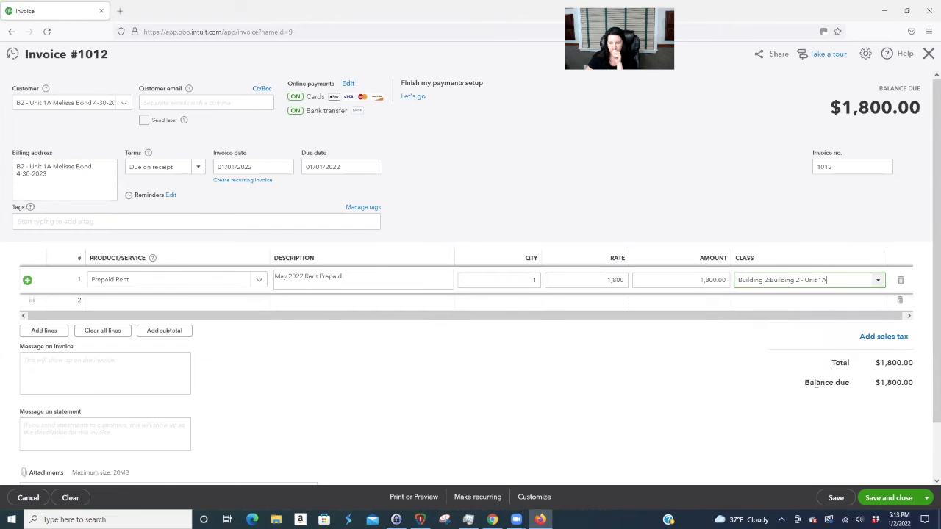
left_click(901, 501)
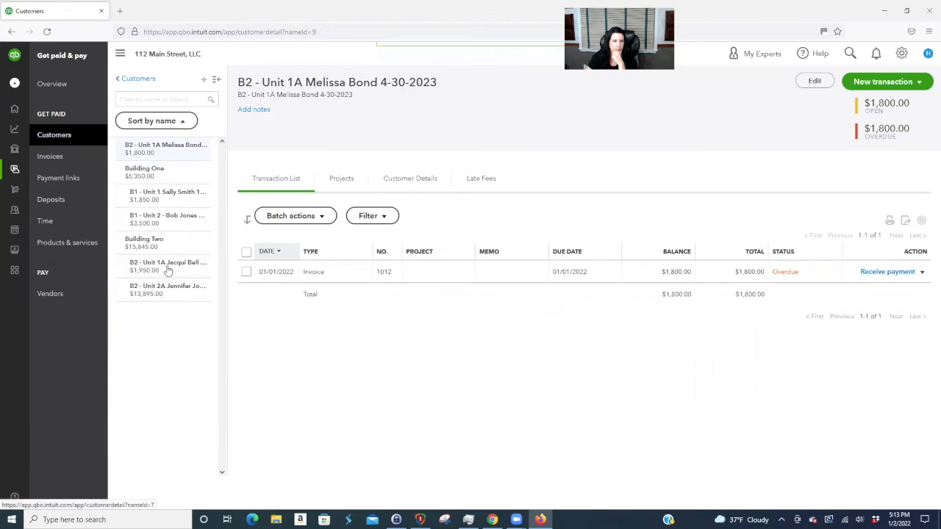
left_click(167, 293)
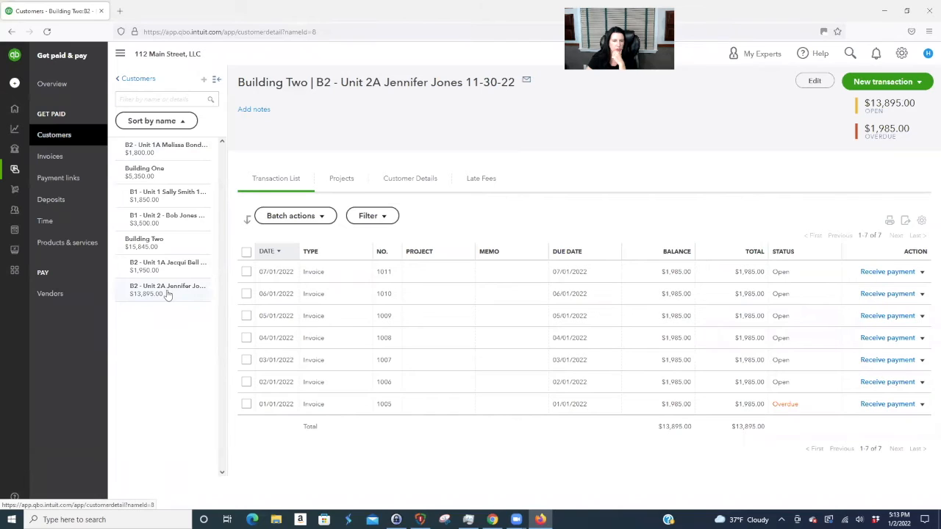
left_click(166, 247)
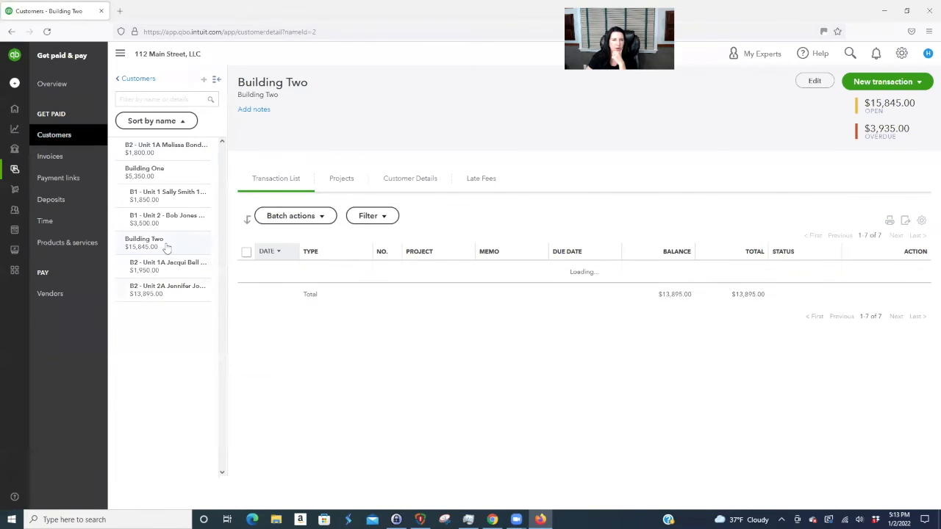
left_click(170, 271)
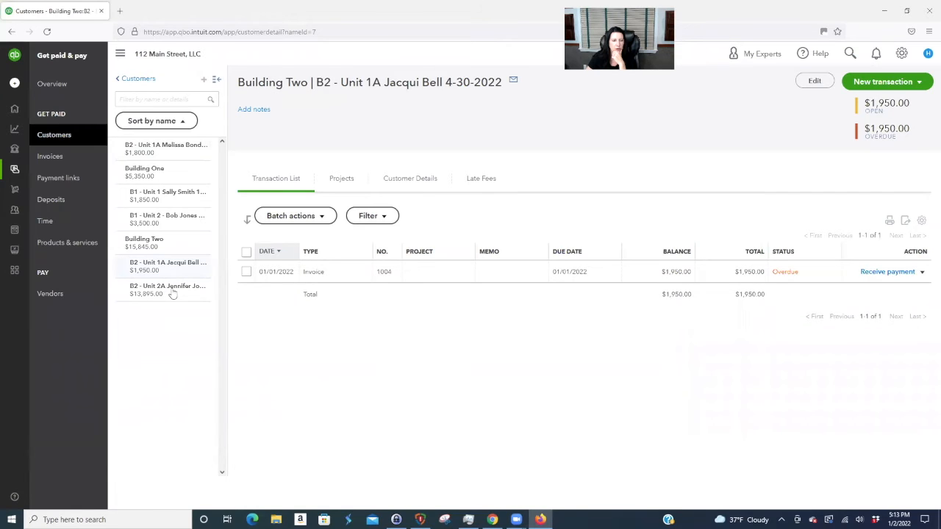
left_click(172, 300)
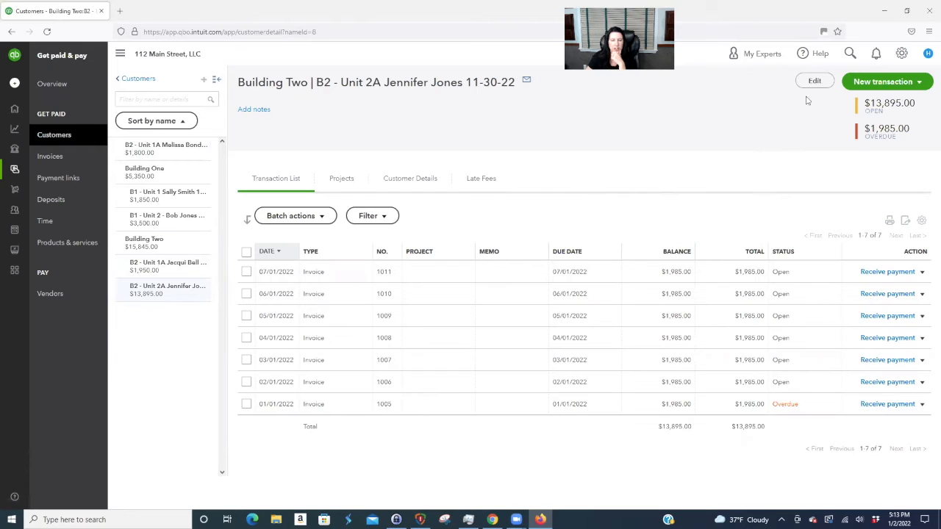
left_click(851, 54)
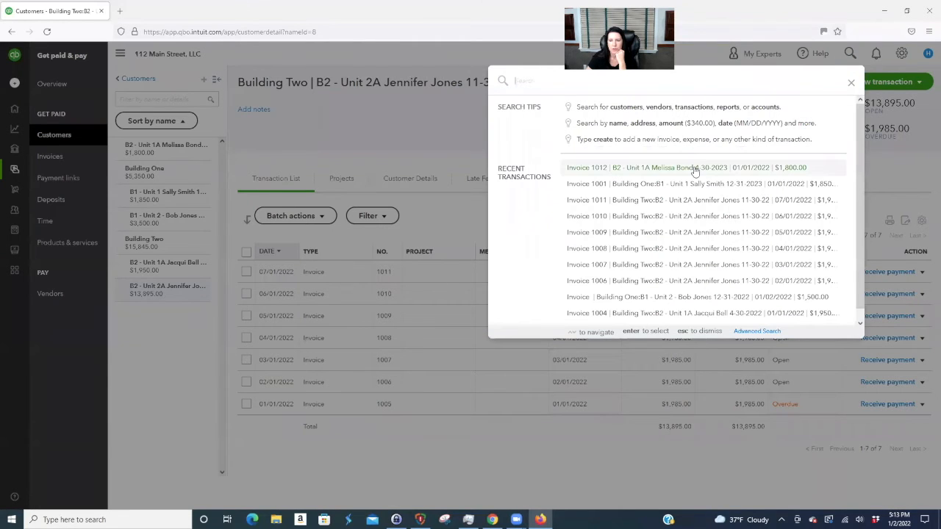
left_click(695, 169)
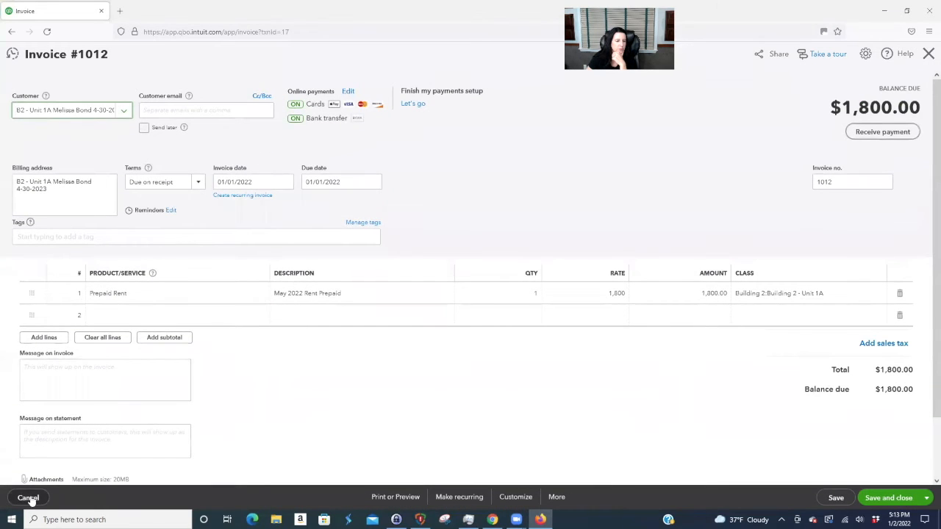
left_click(28, 499)
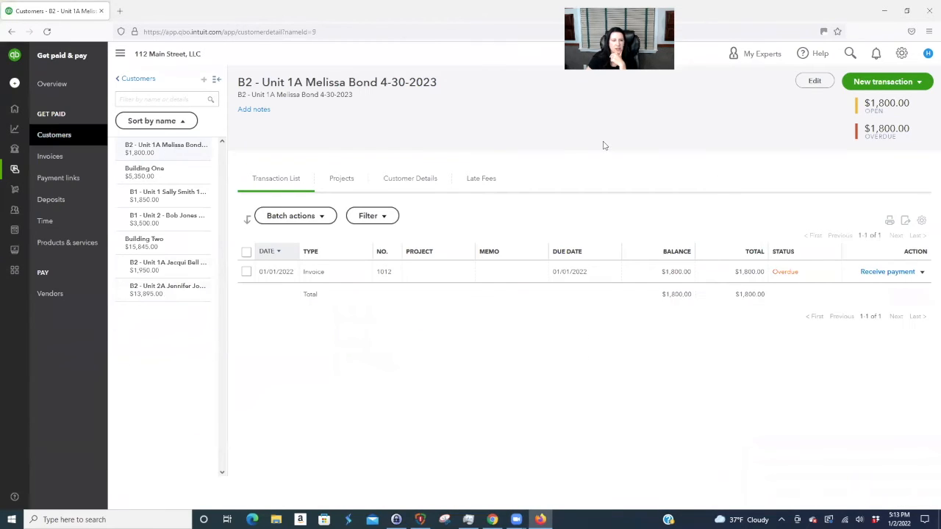
- Make the Unit 1A tenant a sub-customer of Building Two, billed on their own, and save
left_click(815, 82)
left_click(480, 253)
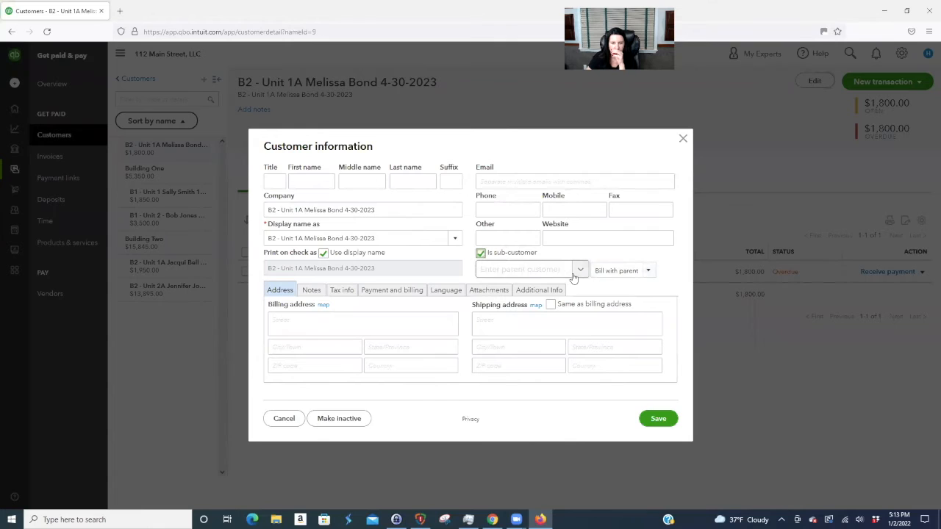
left_click(581, 270)
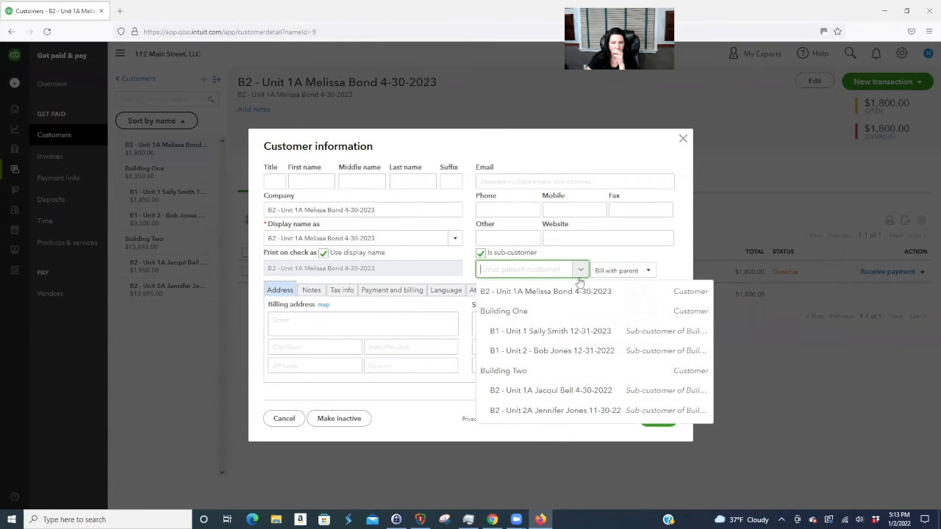
left_click(542, 372)
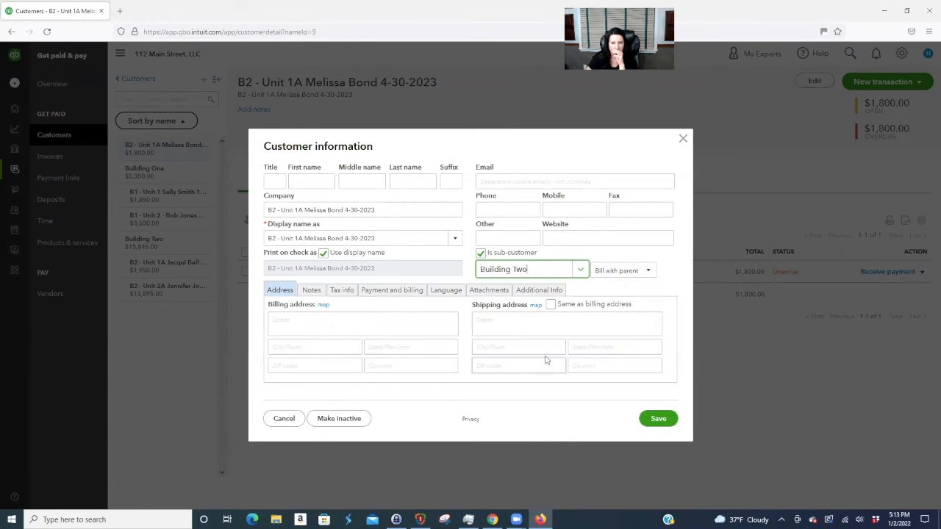
left_click(633, 273)
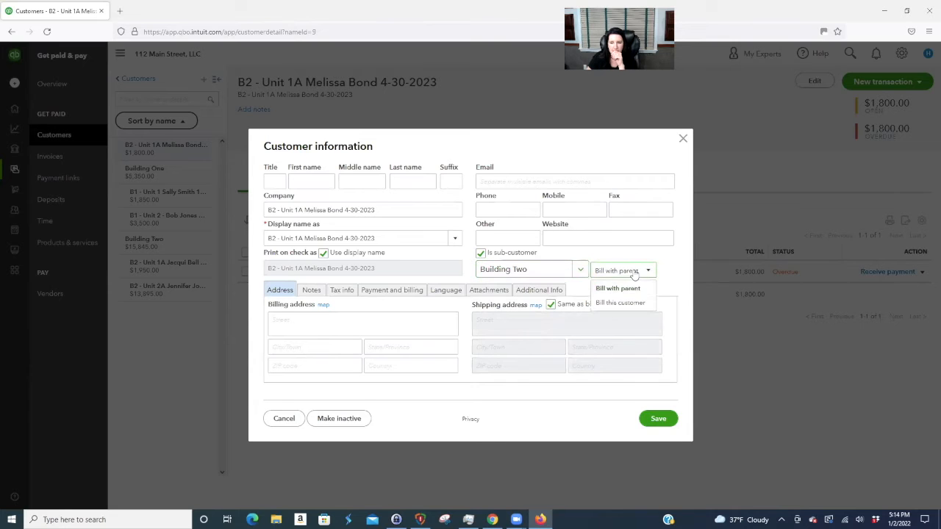
left_click(625, 301)
left_click(658, 418)
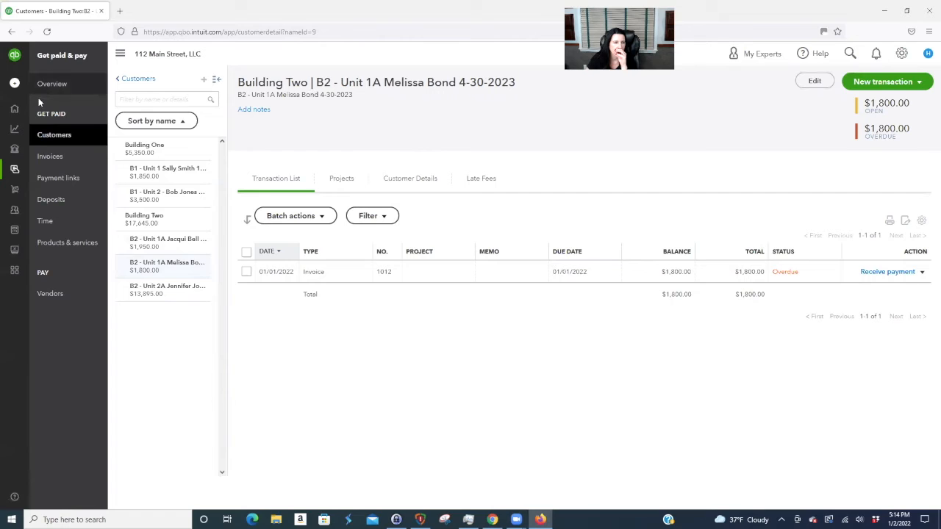
mouse_move(13, 111)
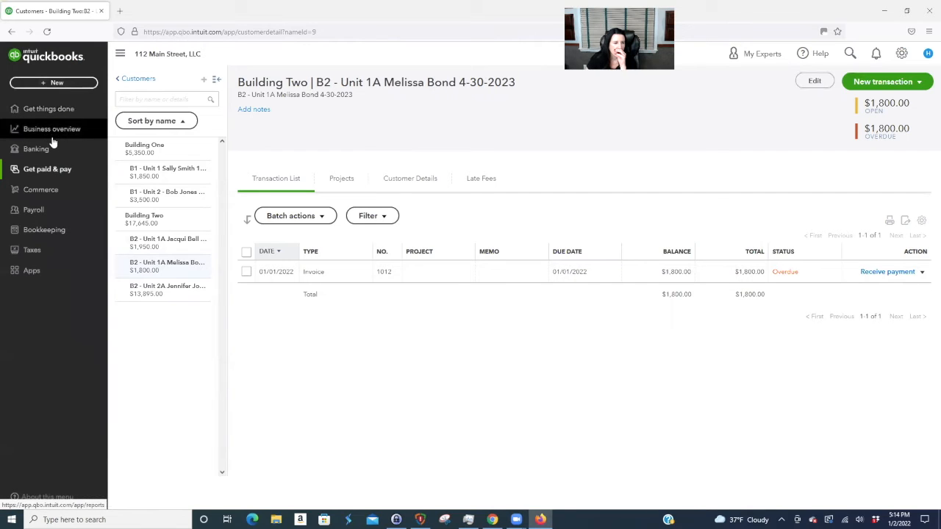
- Create a Checking-type account named Chase Checking under Bank & credit cards
left_click(63, 230)
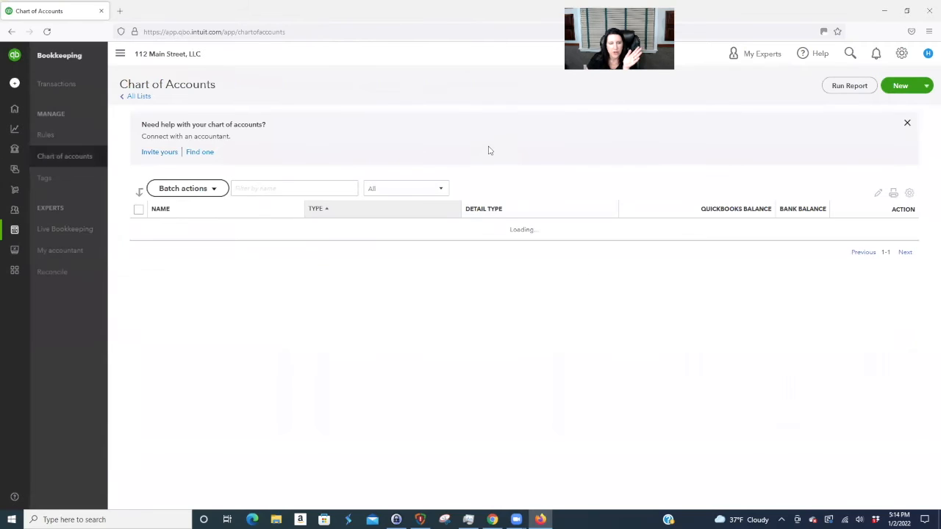
left_click(895, 87)
left_click(708, 118)
left_click(708, 153)
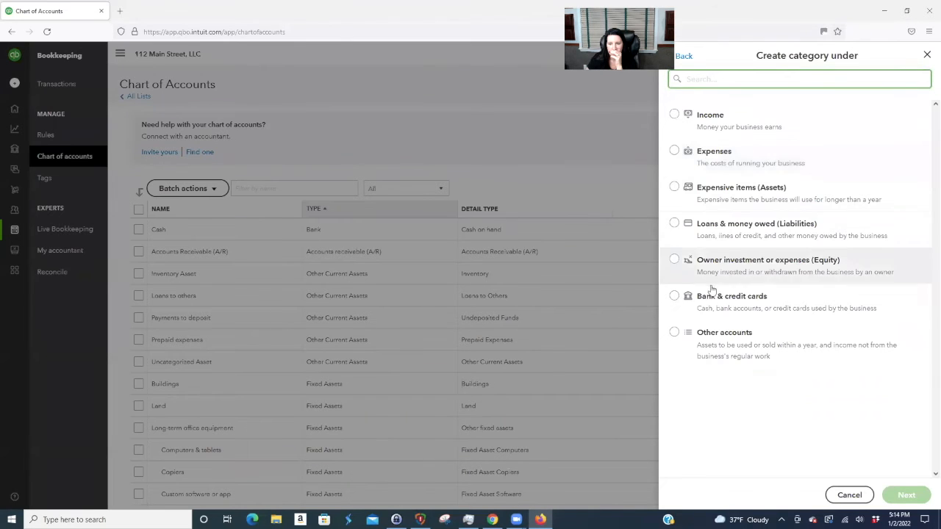
left_click(674, 296)
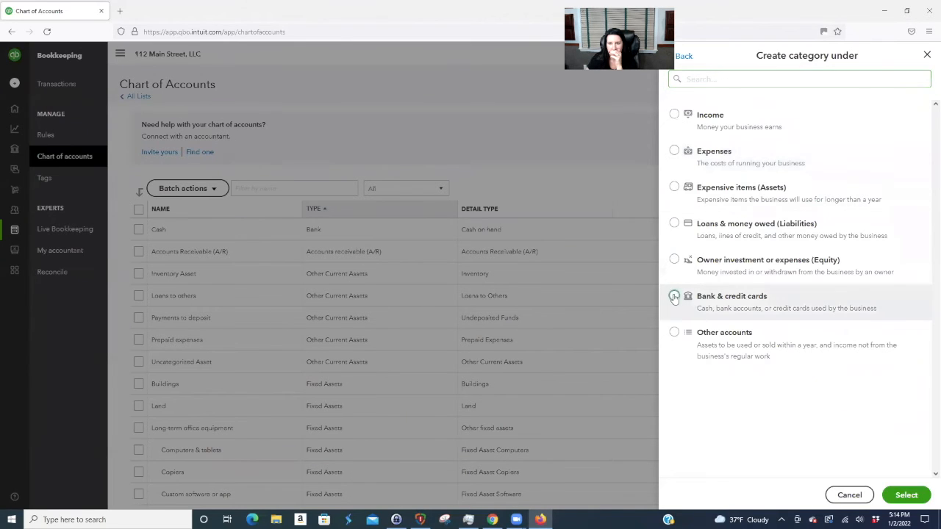
left_click(906, 495)
left_click(700, 117)
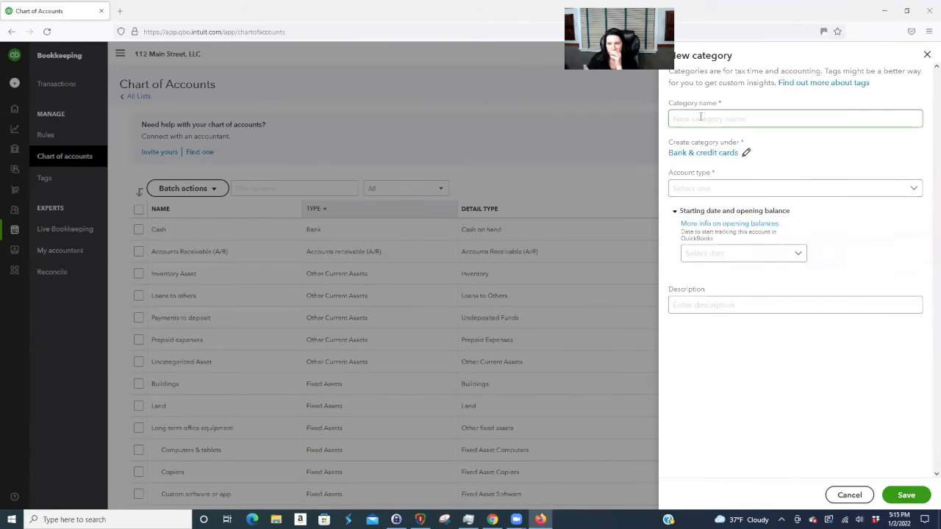
left_click(770, 191)
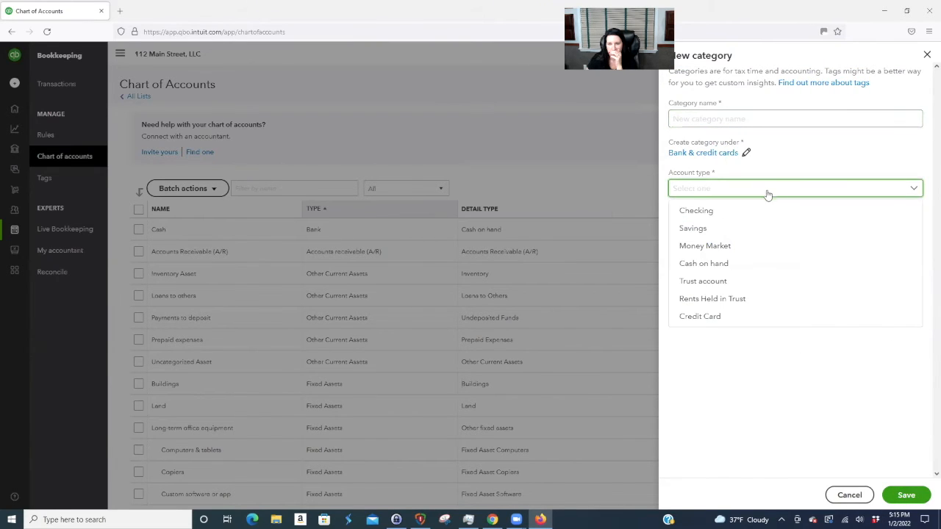
left_click(691, 211)
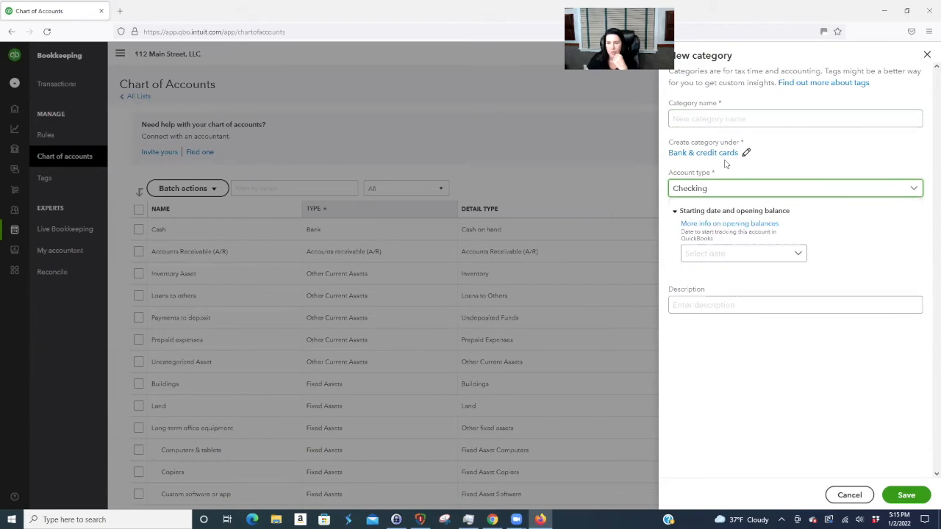
left_click(688, 118)
type("Chase C")
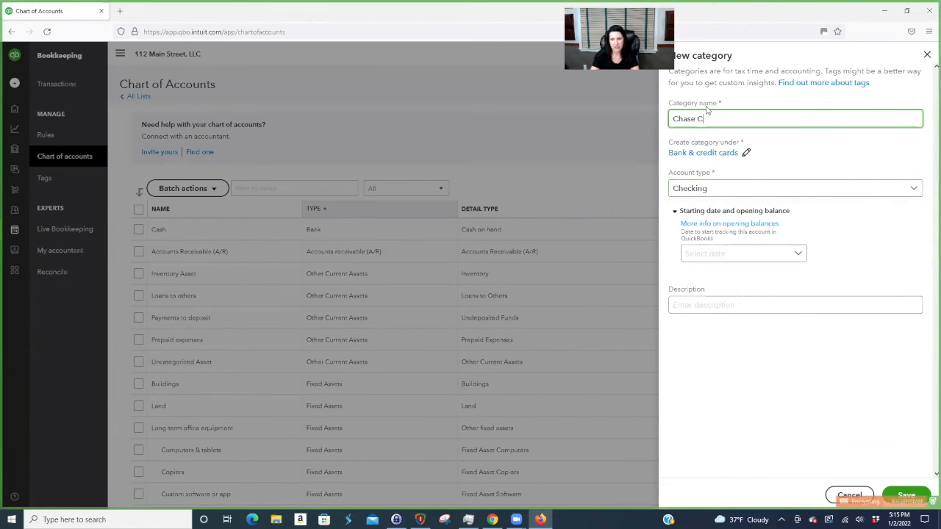
type("hecking")
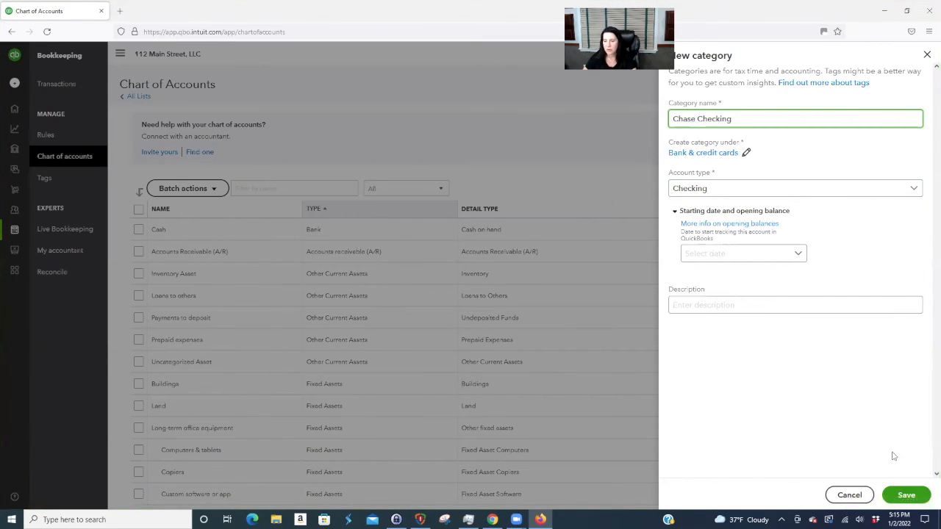
left_click(909, 497)
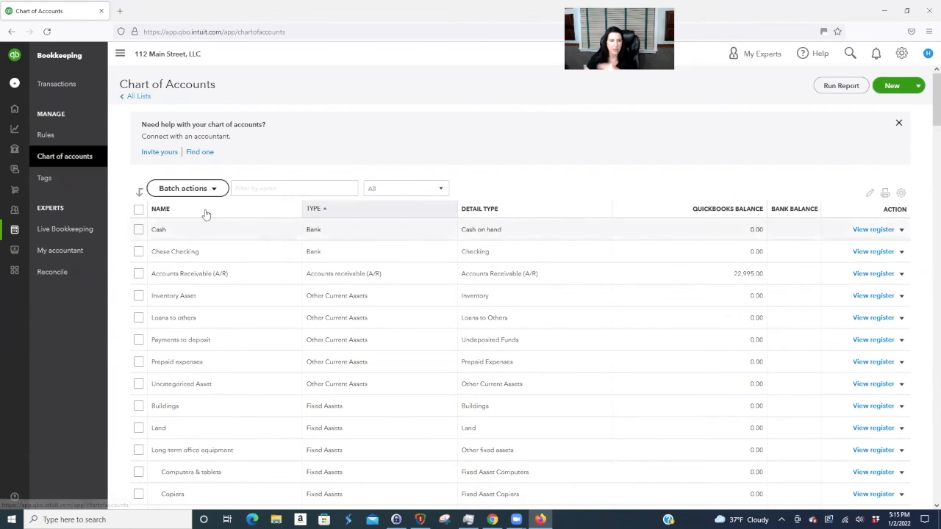
- Start a payment from the Unit 1A tenant, depositing it to Chase Checking
mouse_move(32, 151)
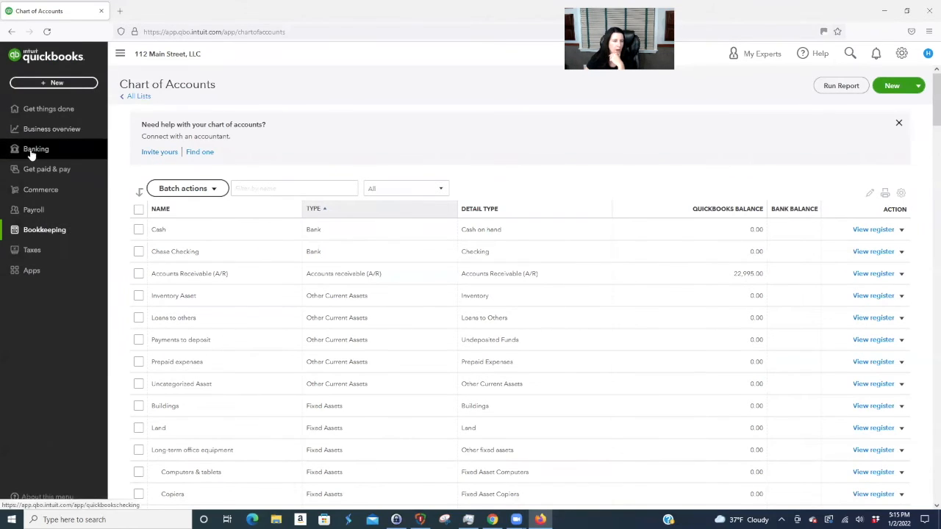
left_click(36, 169)
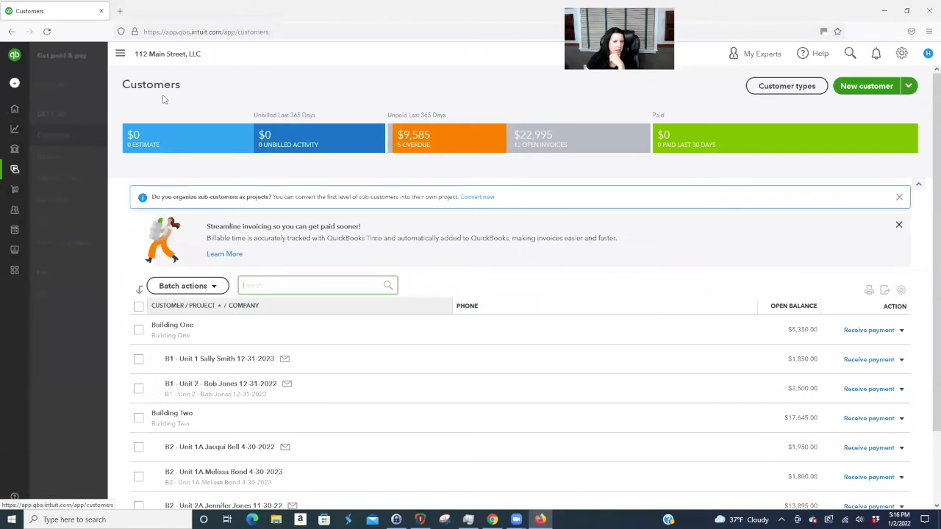
scroll(410, 301, "down", 2)
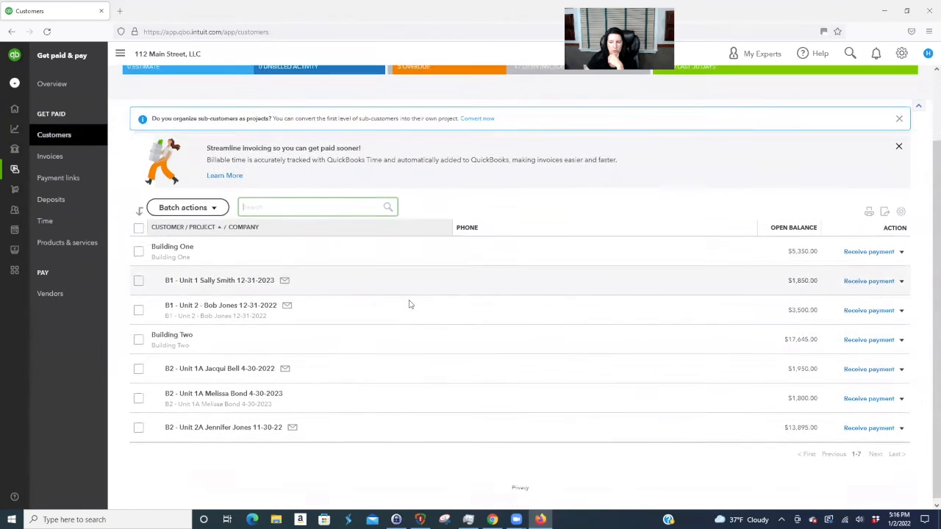
left_click(863, 400)
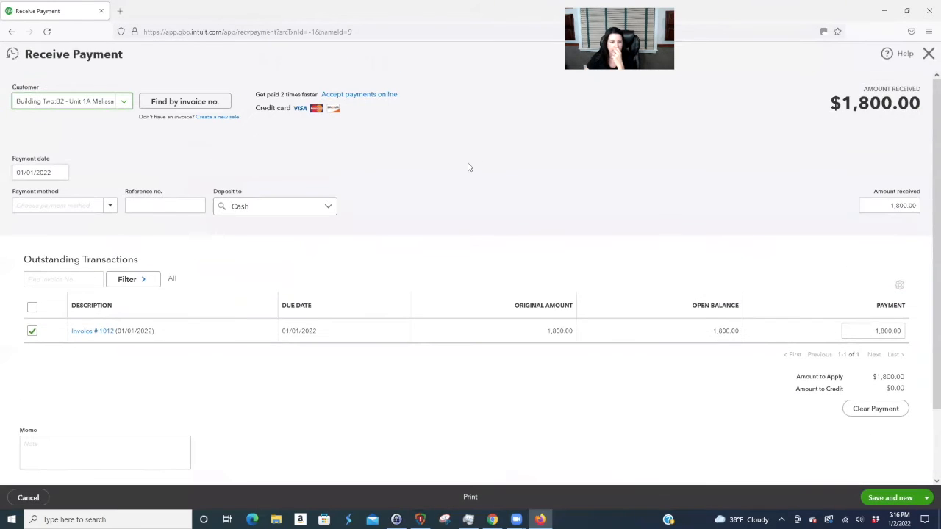
left_click(327, 207)
left_click(269, 249)
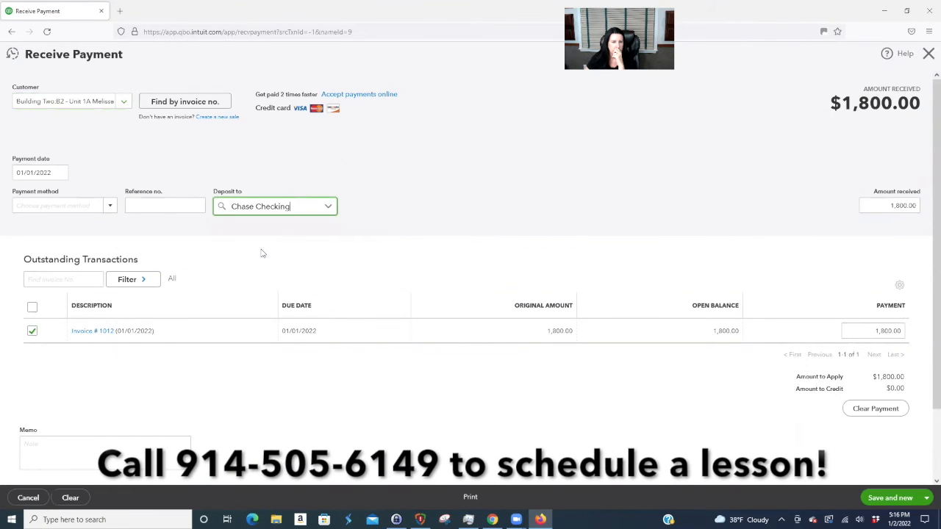
- Date the payment 01/02/2022, mark it paid by check reference 1002, and save
left_click(61, 173)
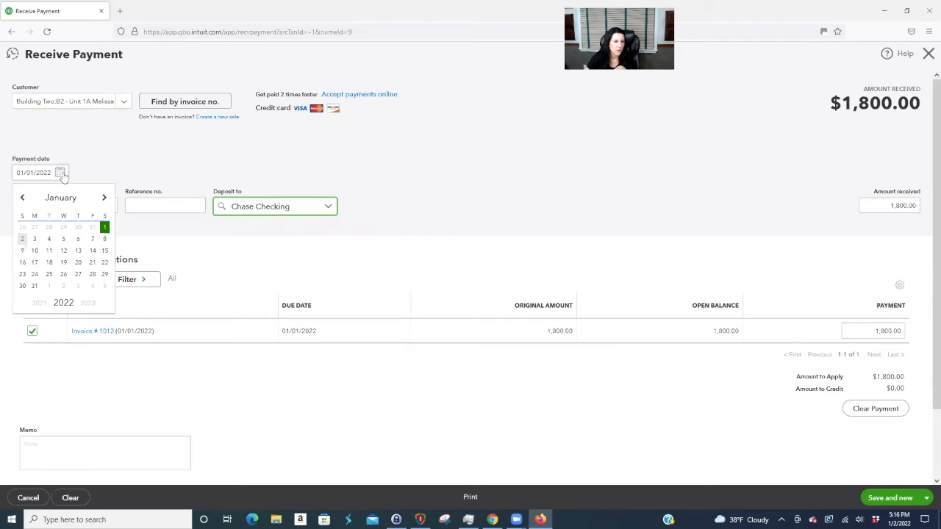
left_click(22, 239)
left_click(59, 206)
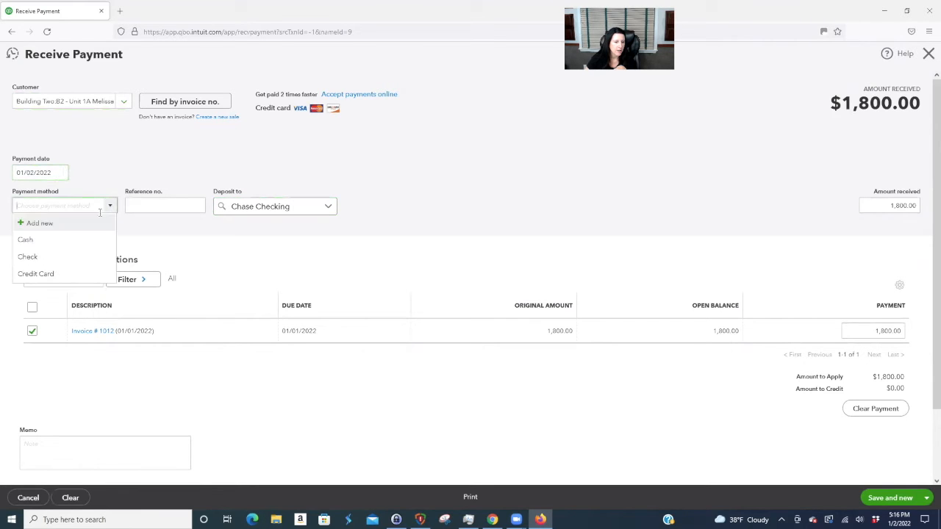
left_click(57, 261)
key("Tab")
type("1")
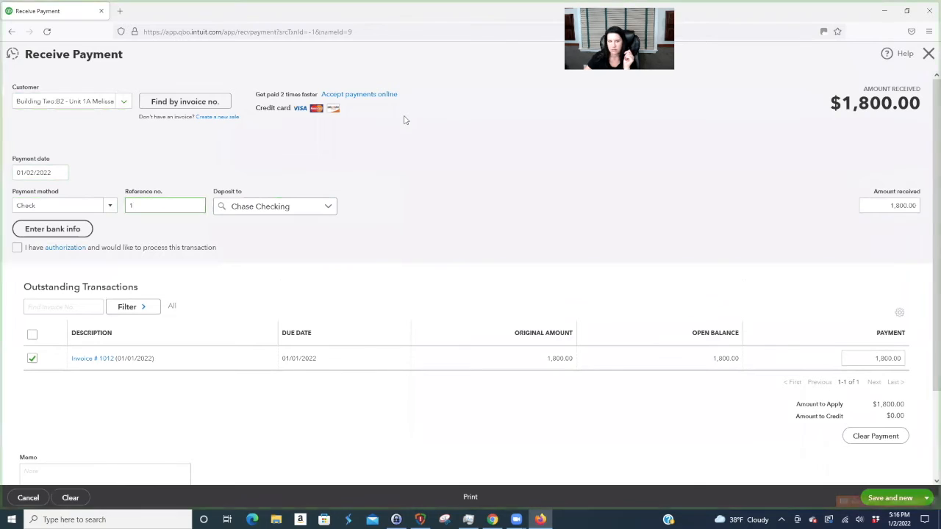
type("002")
left_click(476, 197)
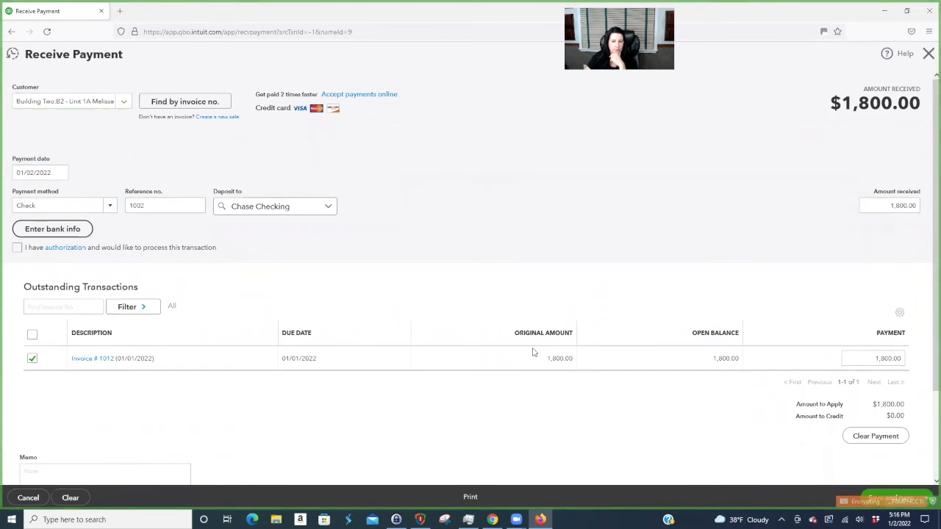
scroll(624, 419, "down", 3)
left_click(928, 498)
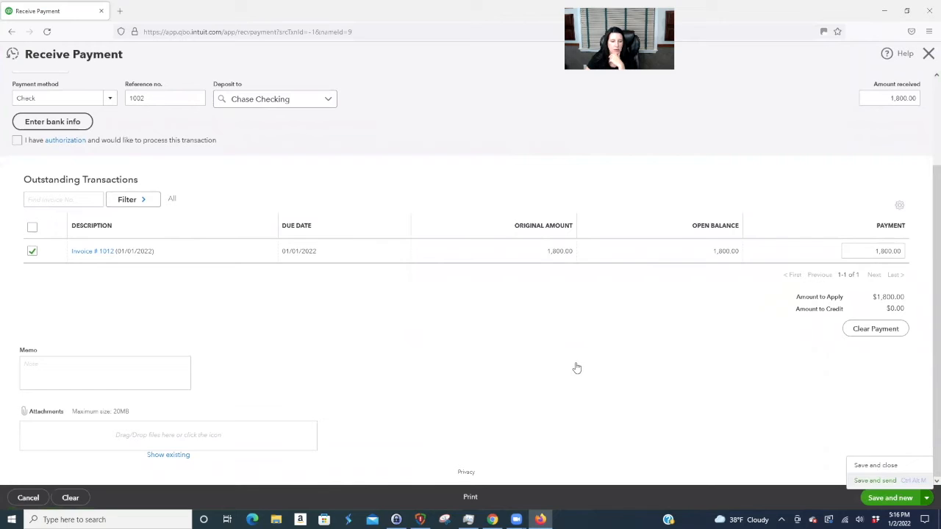
key("ctrl+alt+d")
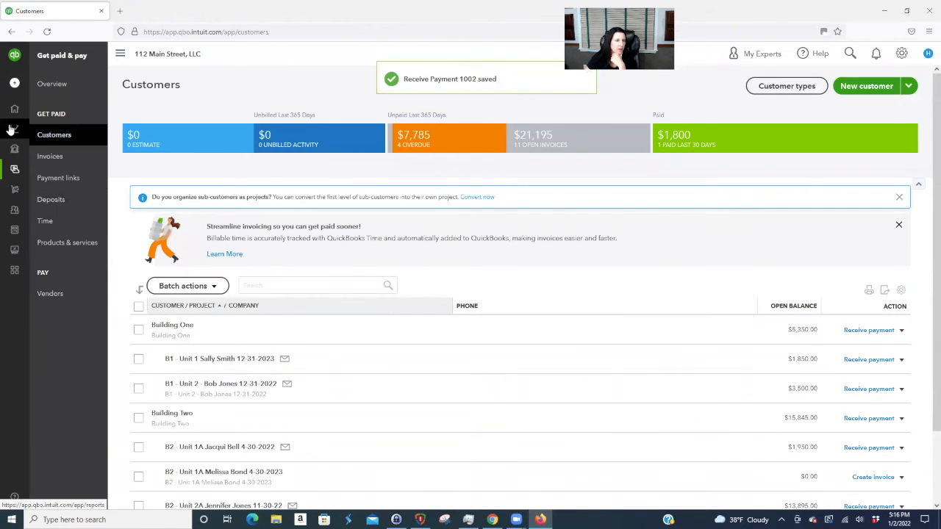
- Run the Profit and Loss report on a cash basis, then go back to the reports list
left_click(41, 130)
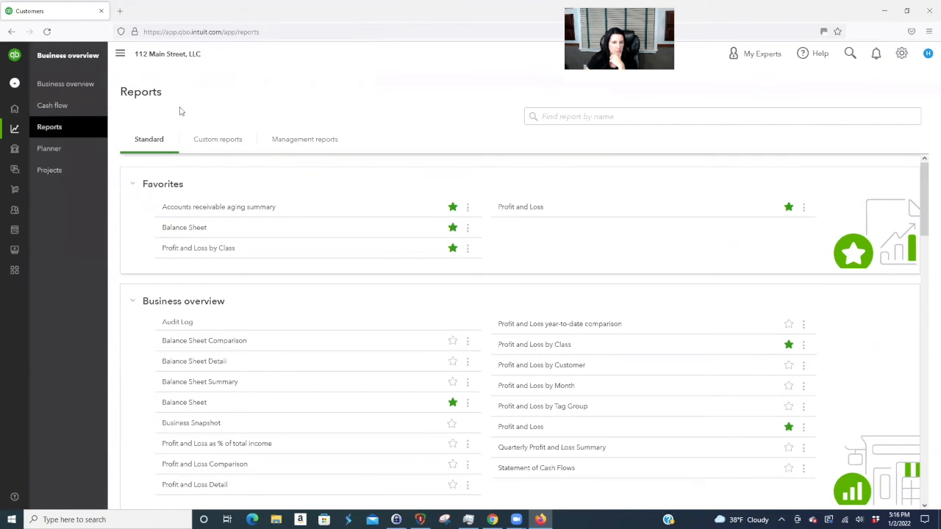
left_click(522, 207)
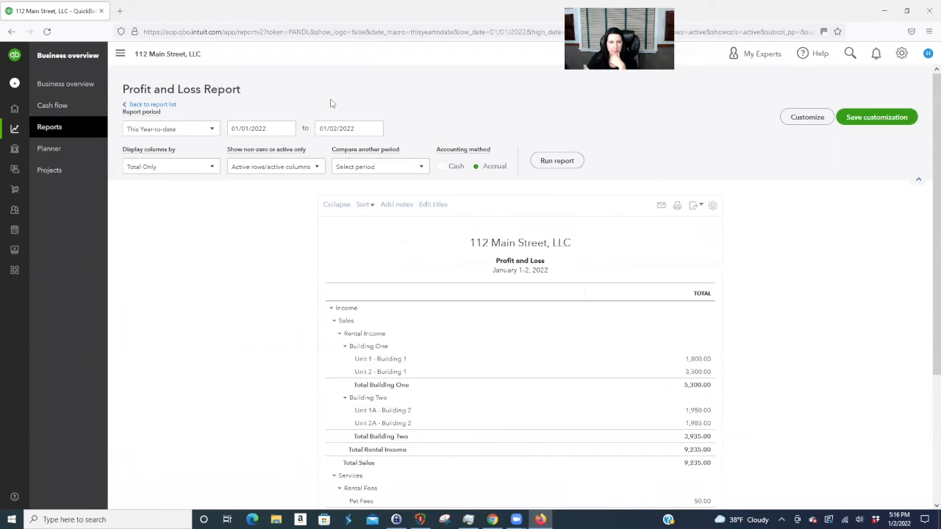
scroll(873, 334, "down", 1)
scroll(683, 243, "up", 1)
left_click(441, 166)
left_click(556, 162)
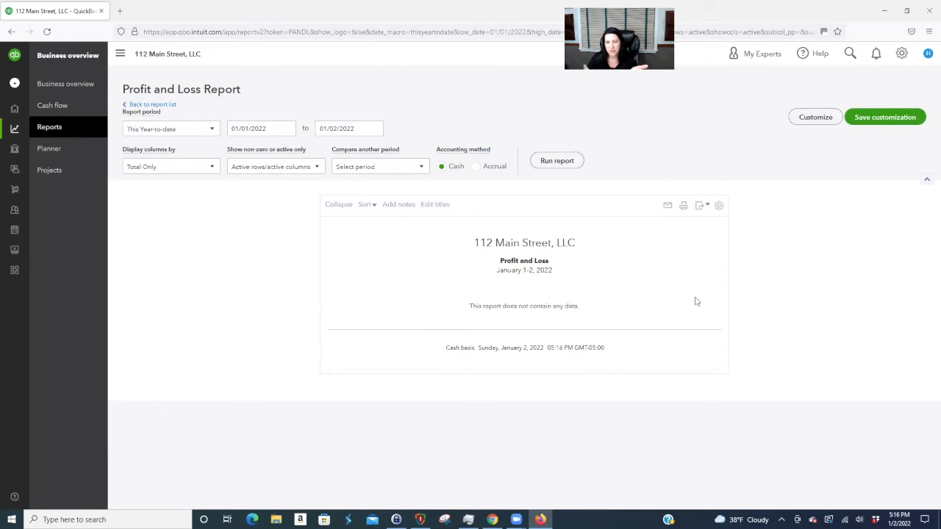
left_click(166, 105)
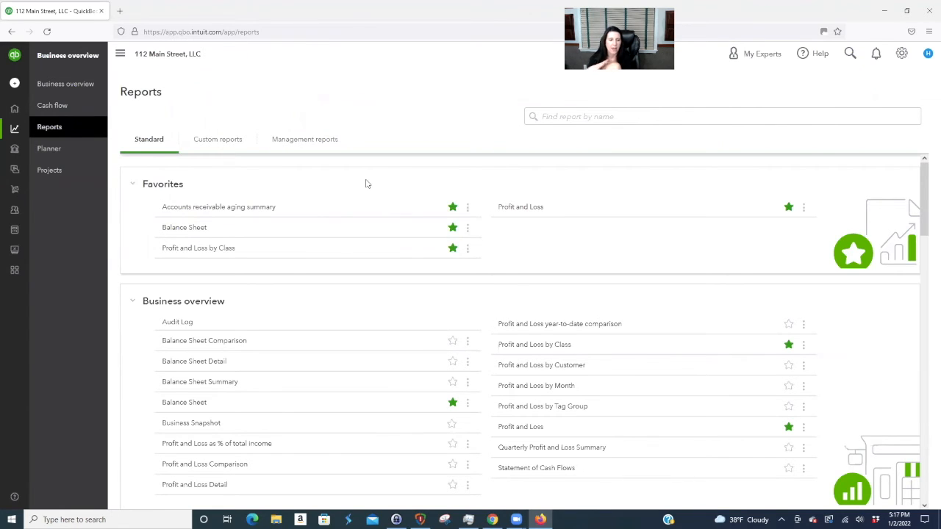
- Scroll through the Balance Sheet's $1,800 Chase Checking and Prepaid Rent Liability, then open Chart of Accounts
left_click(185, 227)
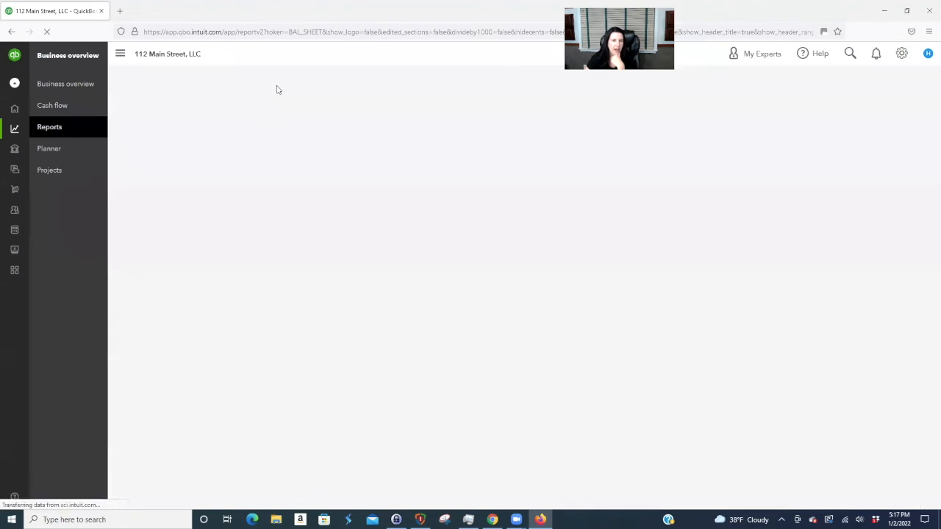
scroll(778, 315, "down", 1)
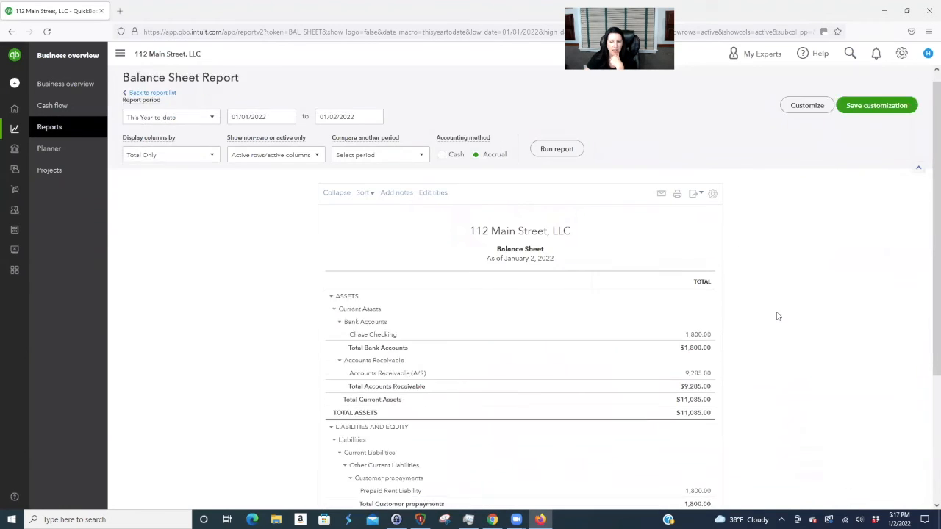
scroll(736, 360, "down", 1)
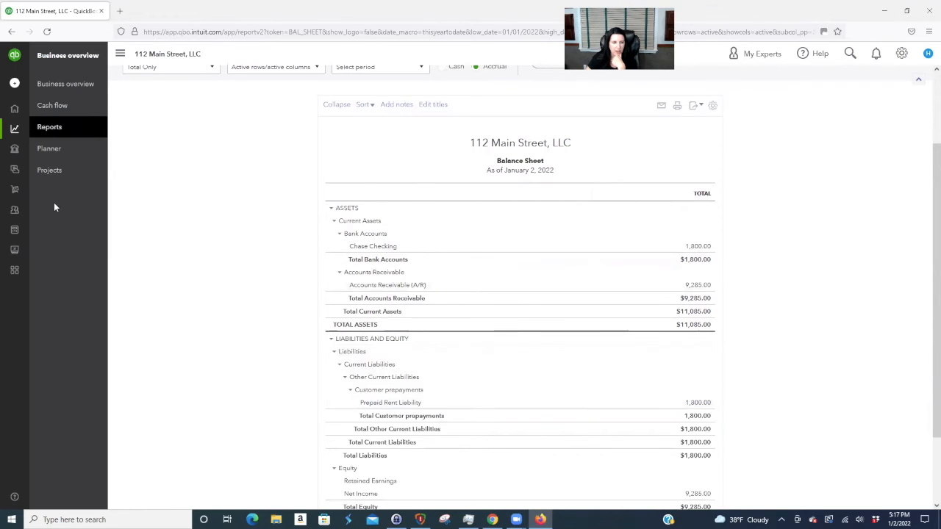
mouse_move(8, 200)
left_click(39, 234)
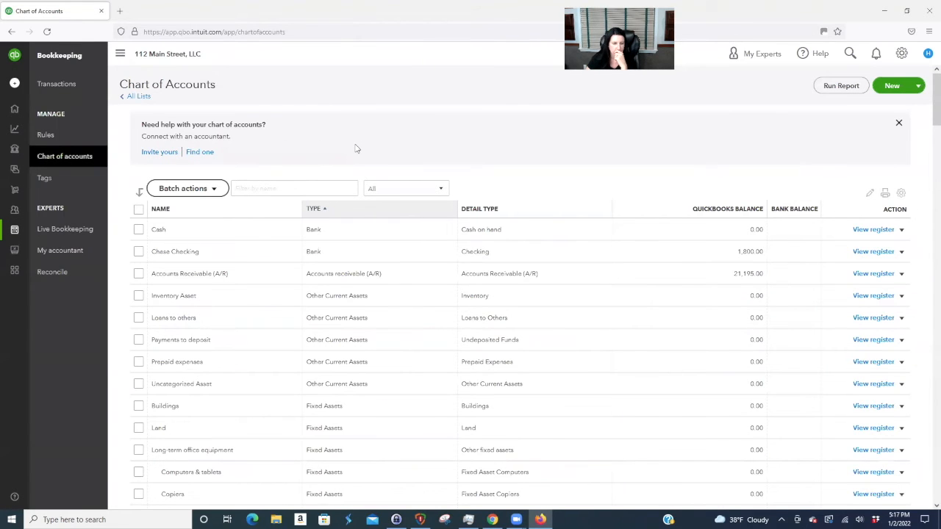
- In the Prepaid Rent Liability register, start a 05/01/2022 entry with memo 'Allocate prepaid rent to May 2022'
scroll(507, 357, "down", 4)
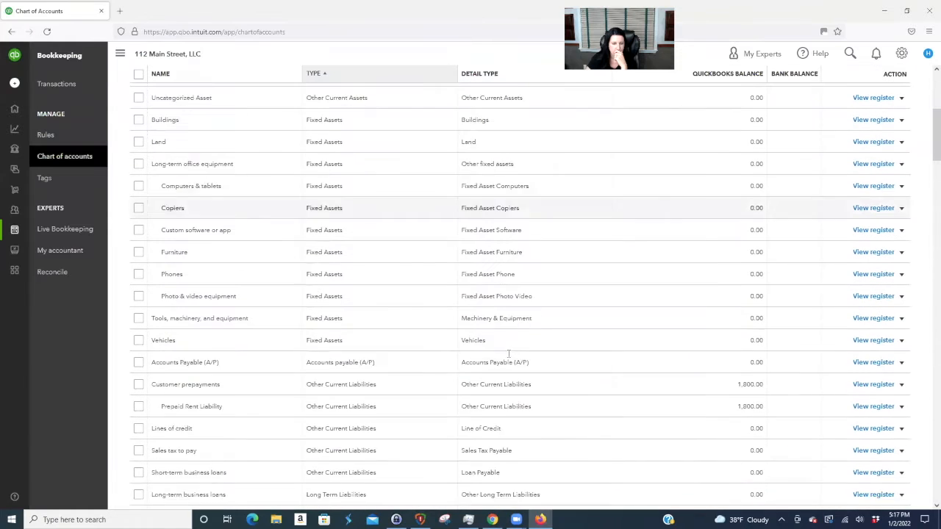
left_click(881, 392)
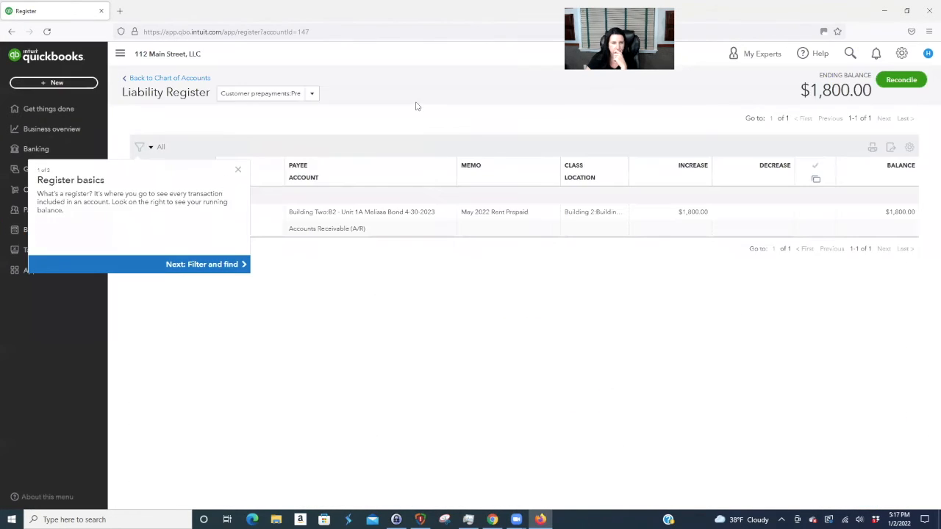
left_click(239, 172)
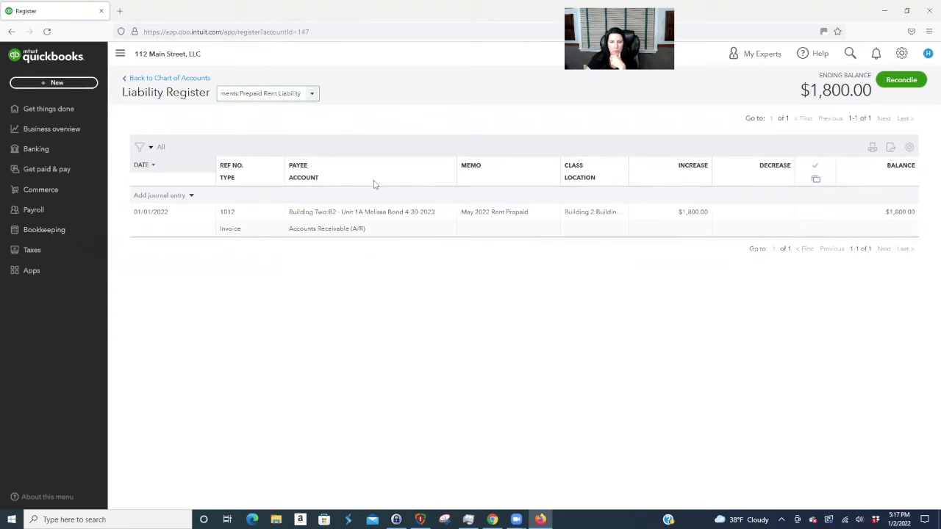
left_click(168, 195)
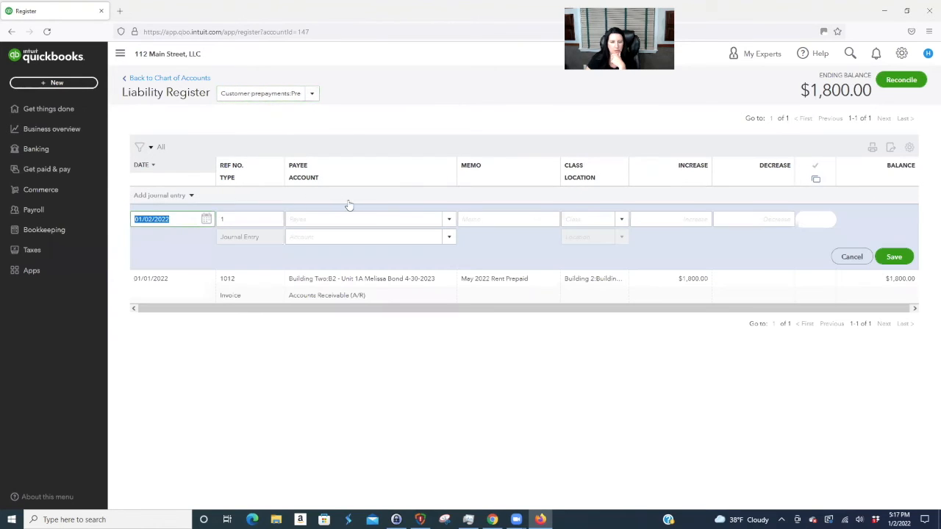
type("5/0")
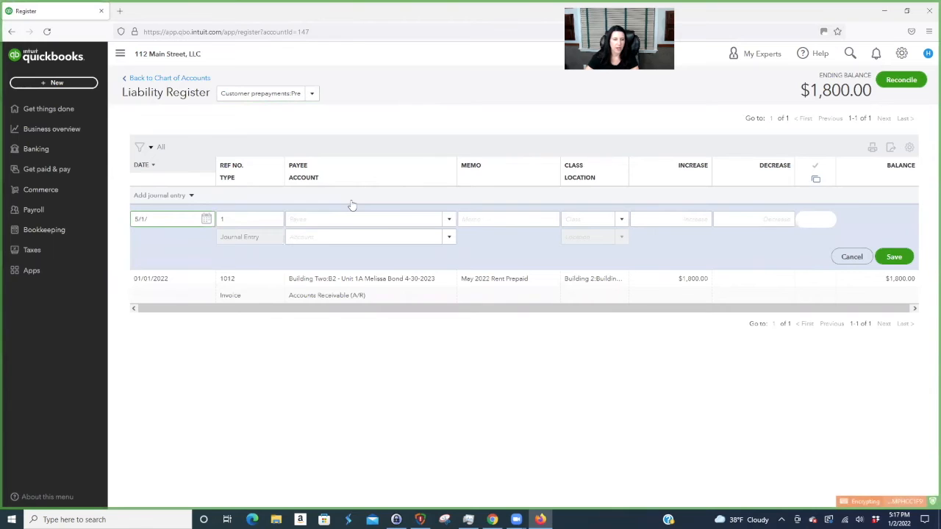
type("1/2022")
key("Tab")
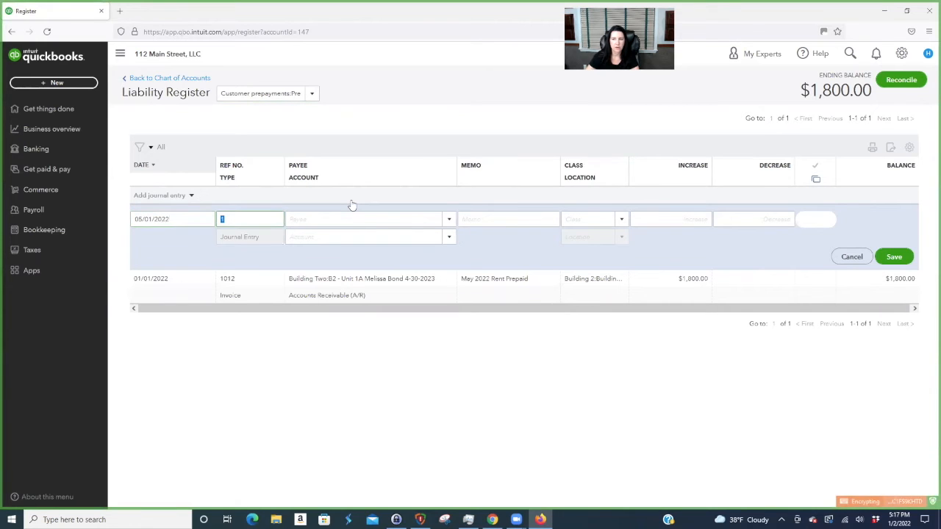
key("Tab")
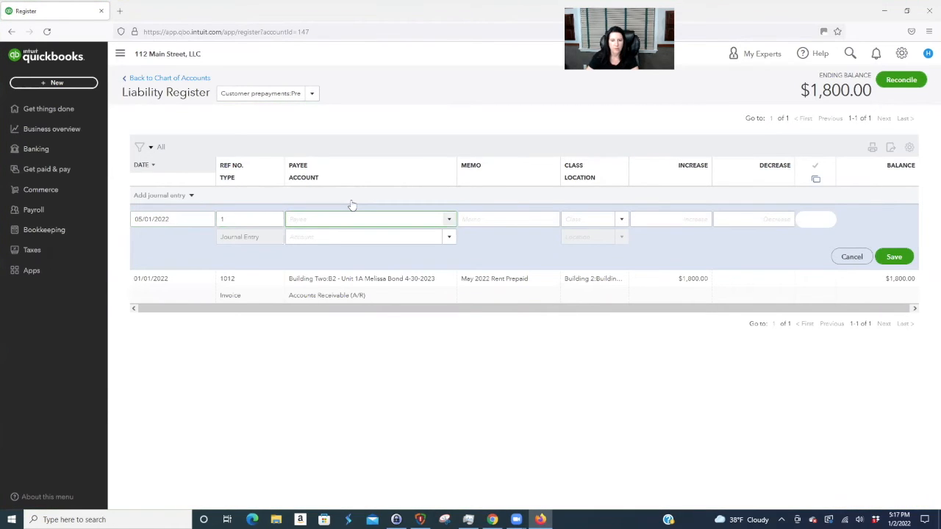
left_click(476, 216)
type("Alloc")
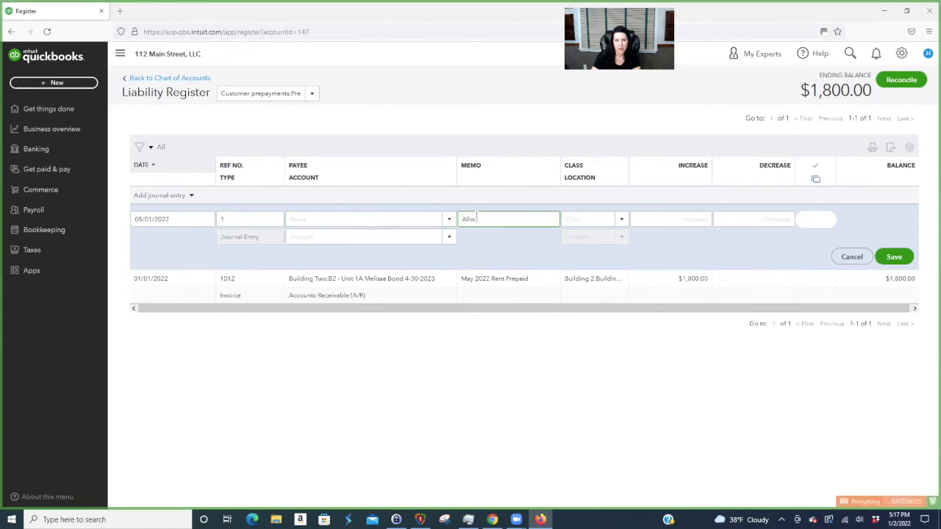
type("ate prepaid rent to May 2022")
key("Tab")
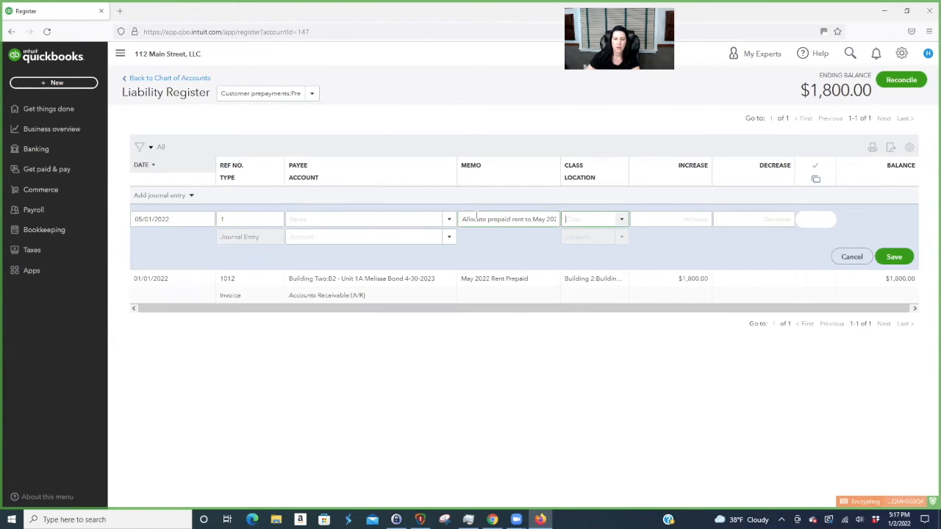
- Class it Building 2 - Unit 1A, decrease 1,800 to Unit 1A - Building 2 rental income, and save
left_click(624, 218)
left_click(624, 371)
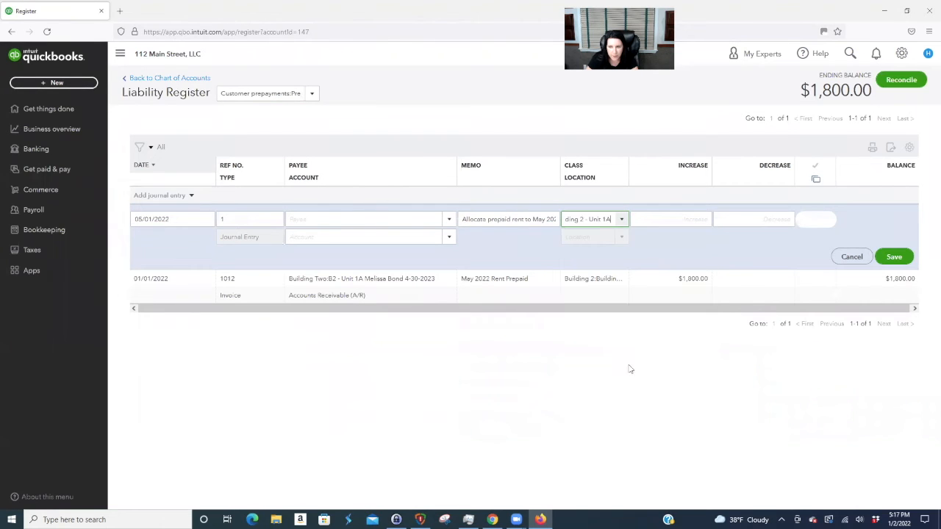
left_click(768, 216)
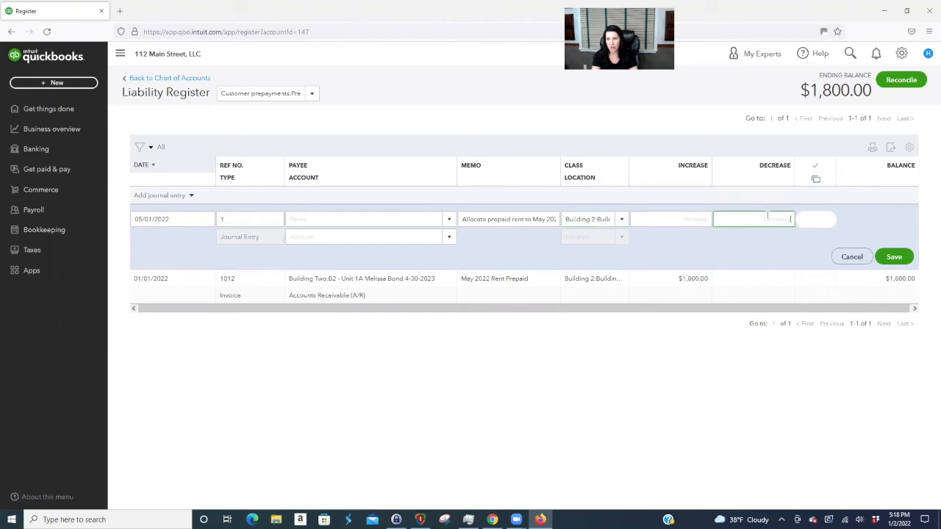
type("180")
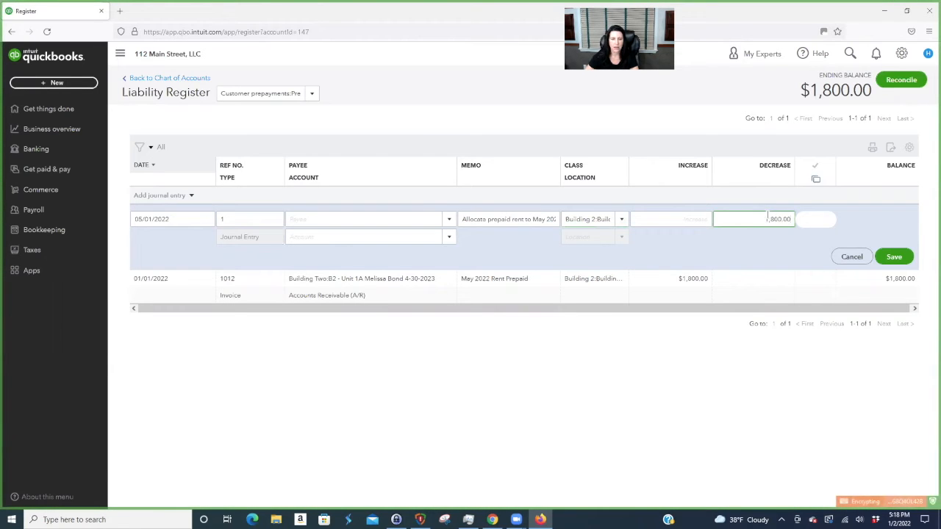
left_click(398, 236)
type("rental")
scroll(412, 343, "down", 1)
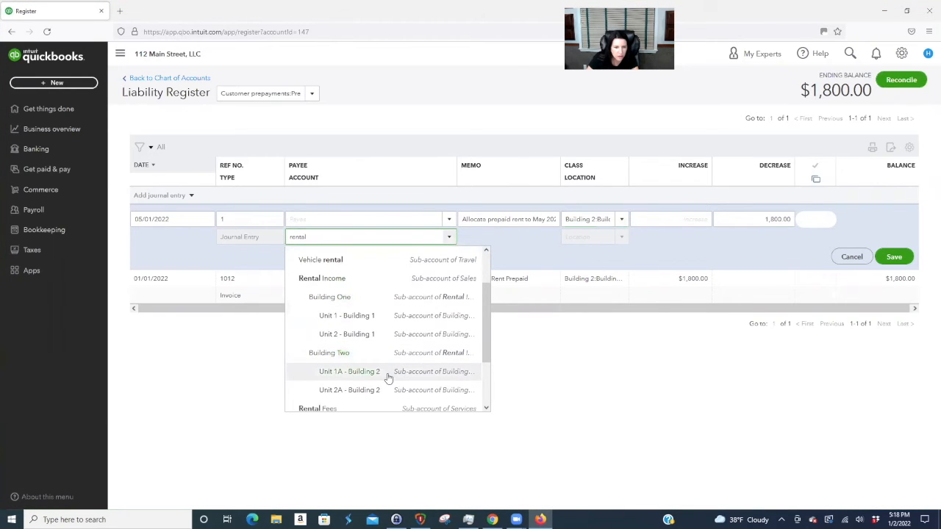
left_click(350, 371)
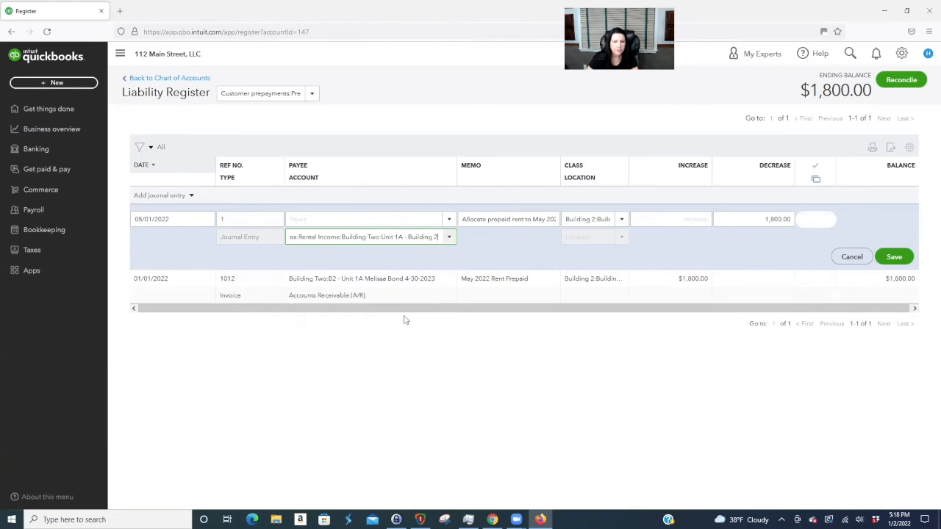
left_click(895, 254)
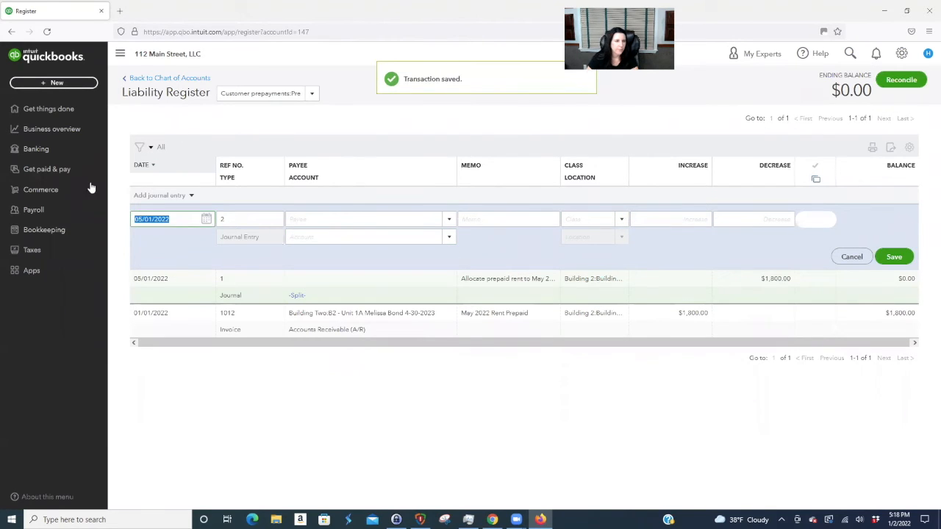
- Open the Profit and Loss report and set its end date to 05/31/2022
left_click(73, 129)
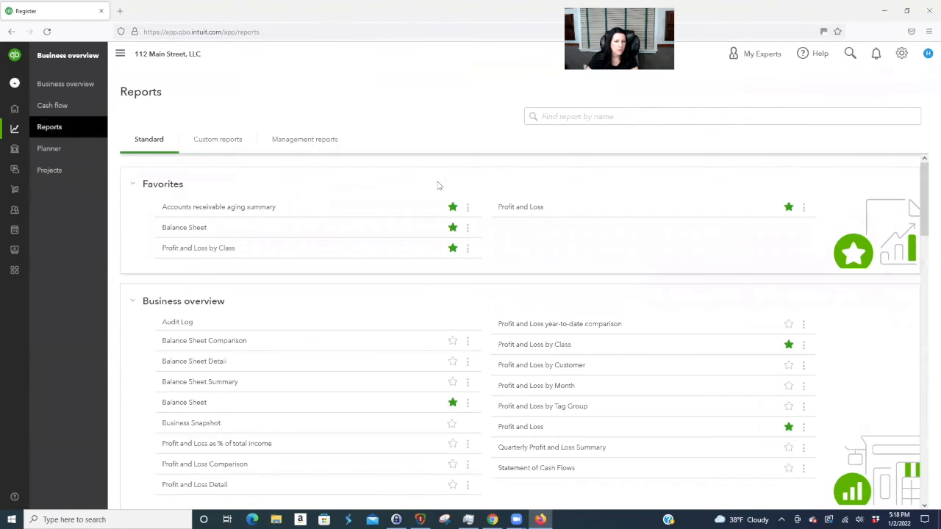
left_click(512, 208)
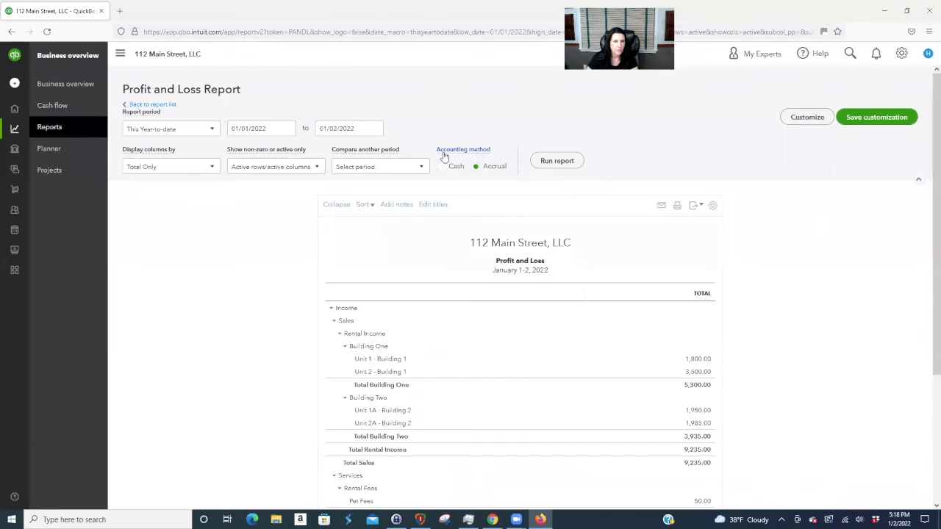
left_click(375, 129)
left_click(409, 155)
left_click(409, 154)
left_click(409, 154)
left_click(409, 154)
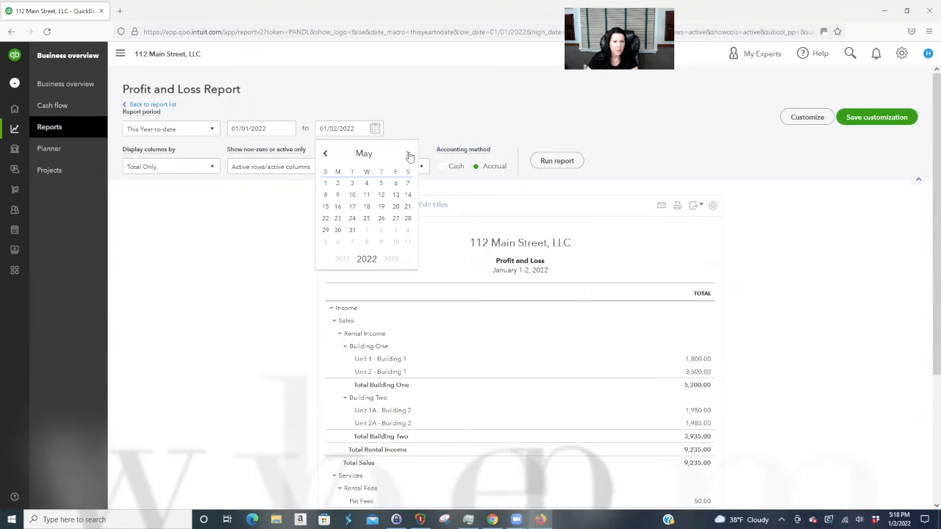
left_click(351, 229)
- Rerun it in monthly columns on a cash basis, then return to the reports list
left_click(204, 166)
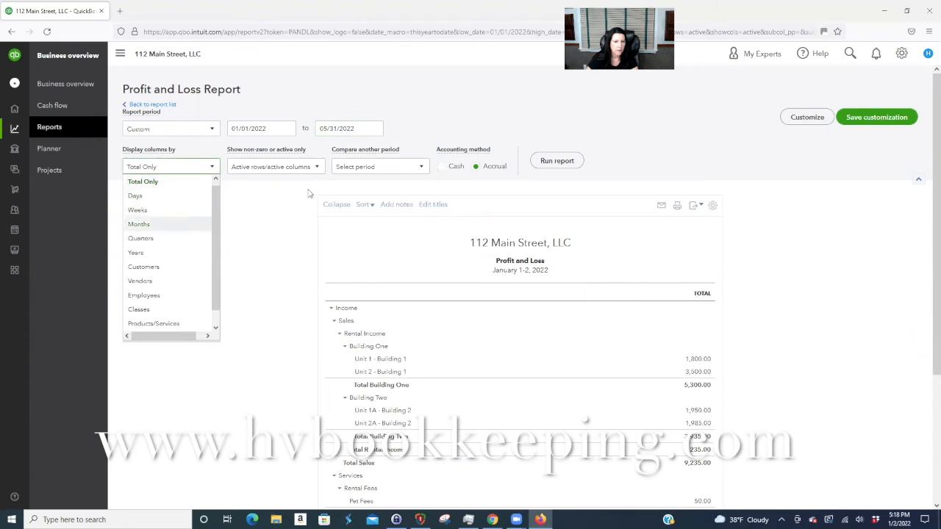
left_click(147, 224)
left_click(442, 166)
left_click(557, 162)
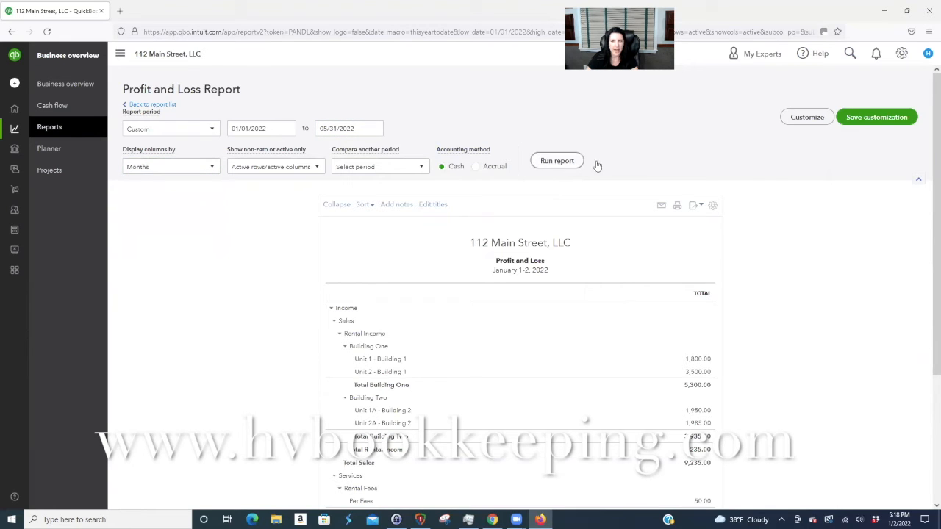
scroll(821, 199, "down", 1)
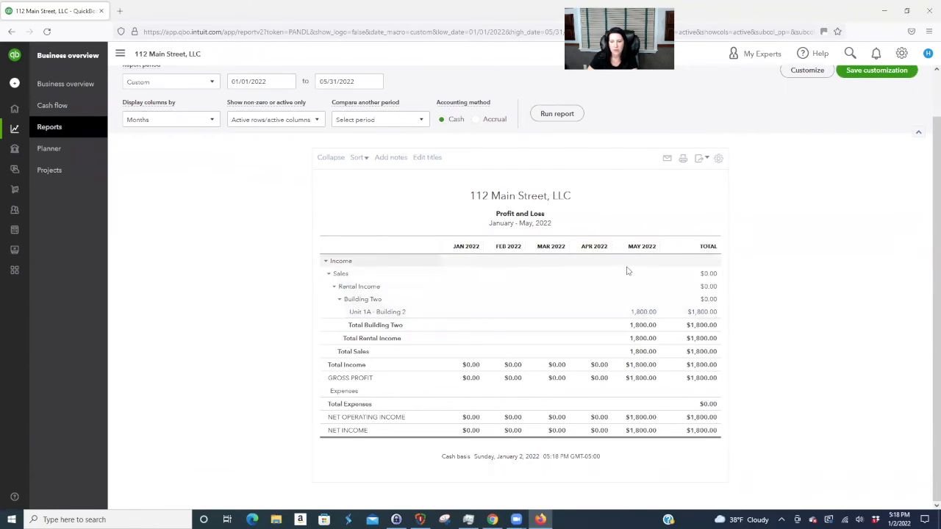
scroll(848, 375, "up", 1)
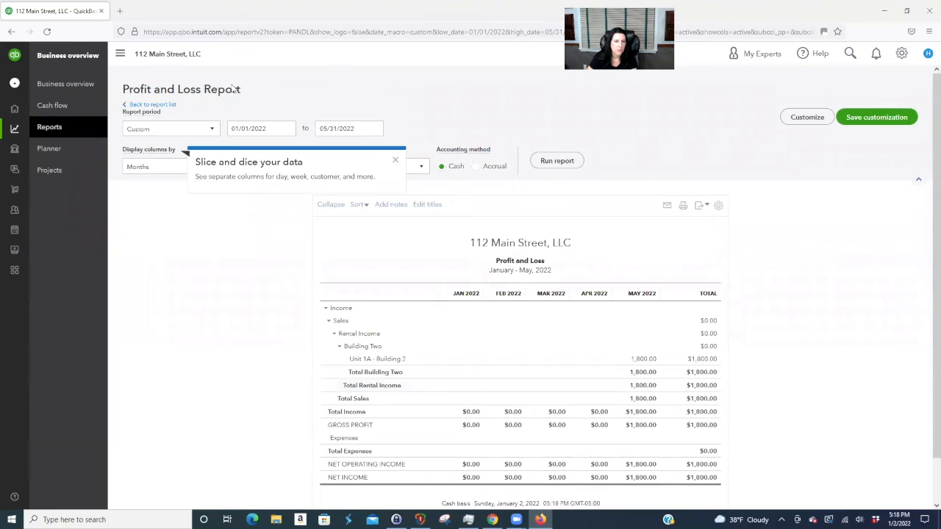
left_click(153, 105)
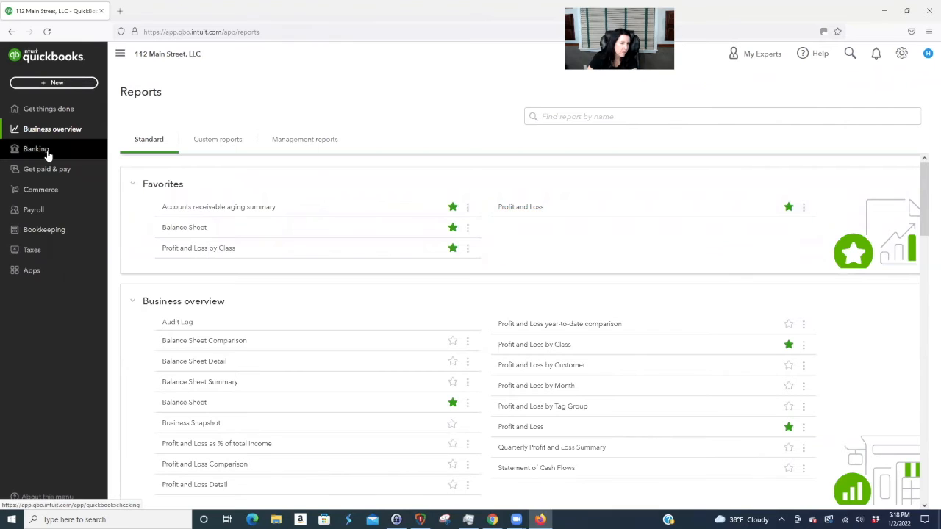
- Start a payment from the B1 Unit 1 tenant, depositing it to Payments to deposit
left_click(50, 169)
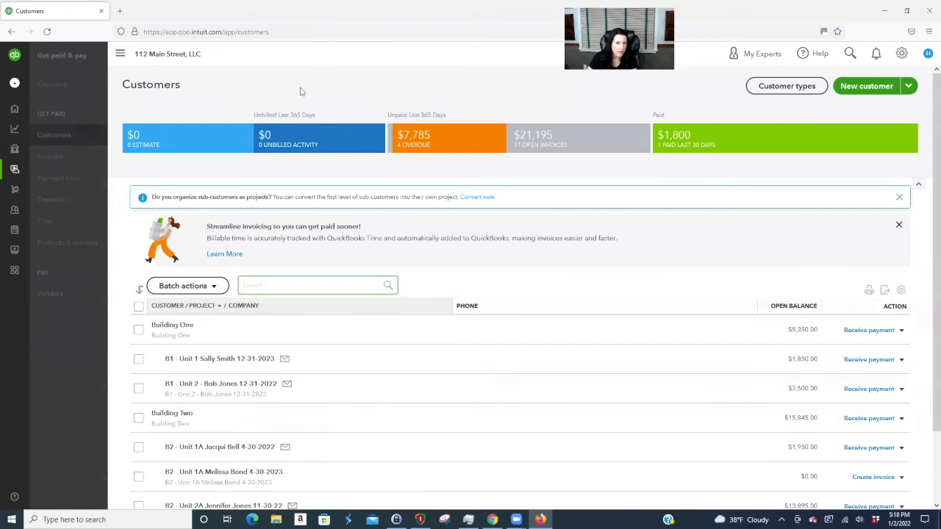
scroll(453, 319, "down", 1)
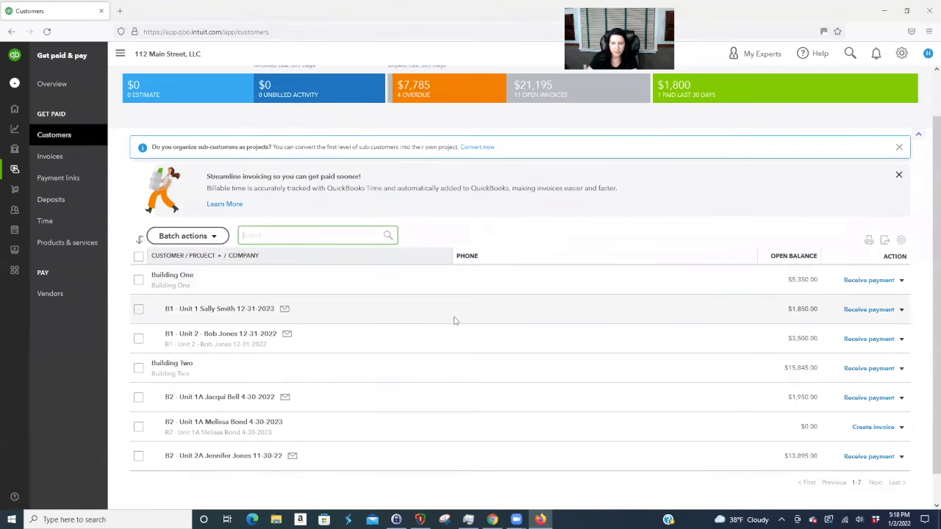
left_click(866, 311)
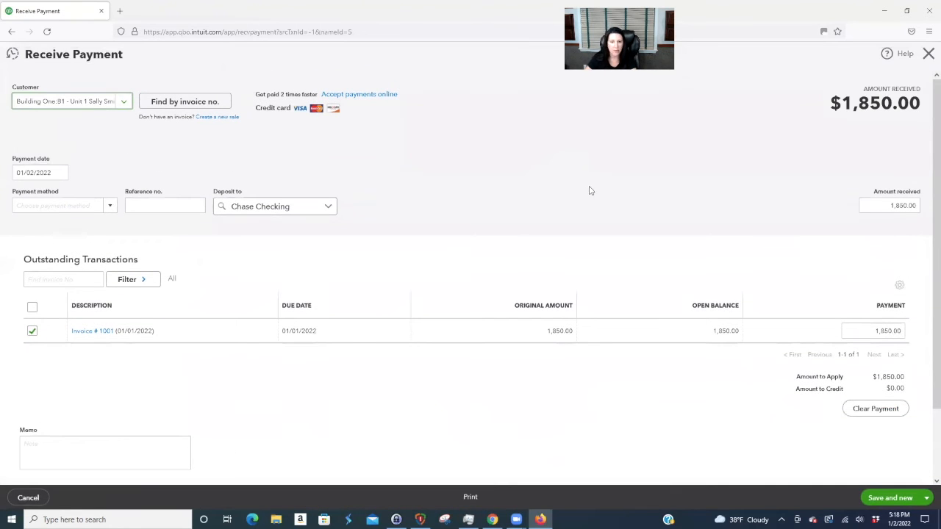
left_click(328, 208)
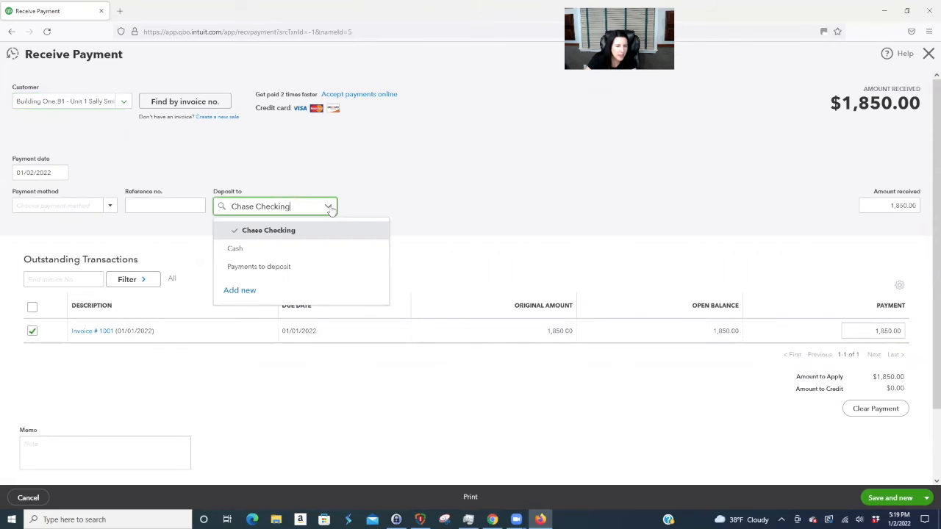
left_click(270, 269)
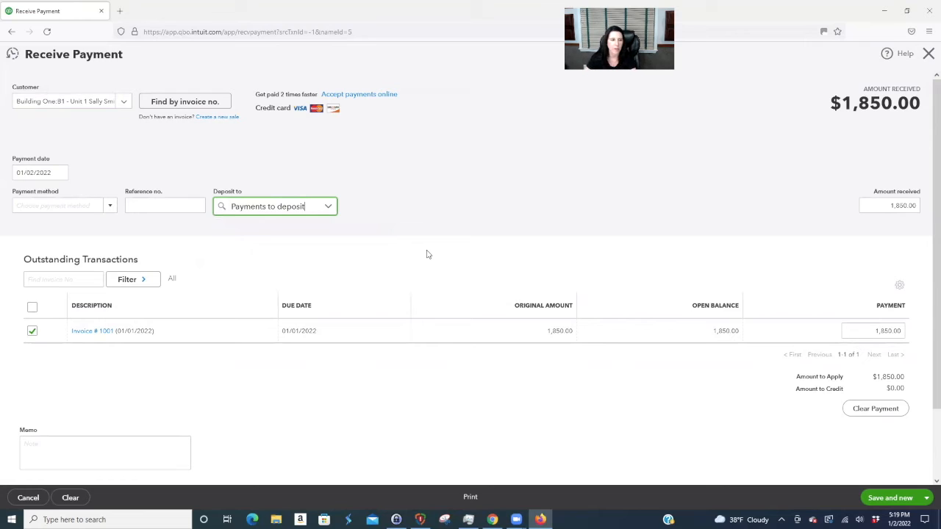
- Mark it paid by check number 151, save, and close the blank follow-up payment form
left_click(110, 206)
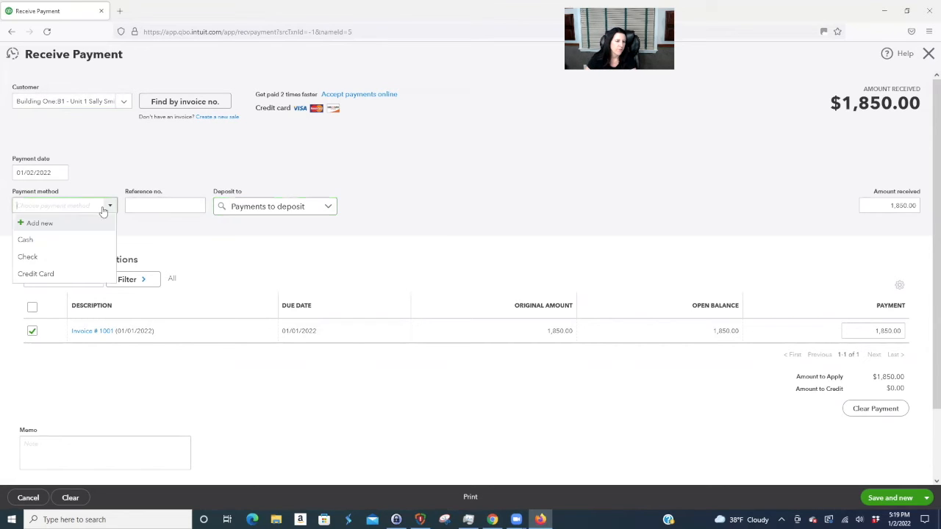
left_click(47, 257)
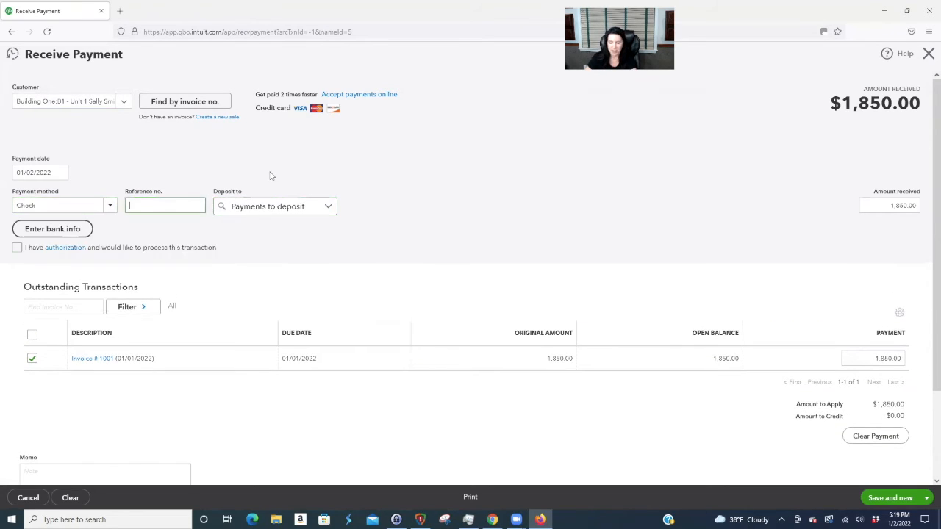
type("151")
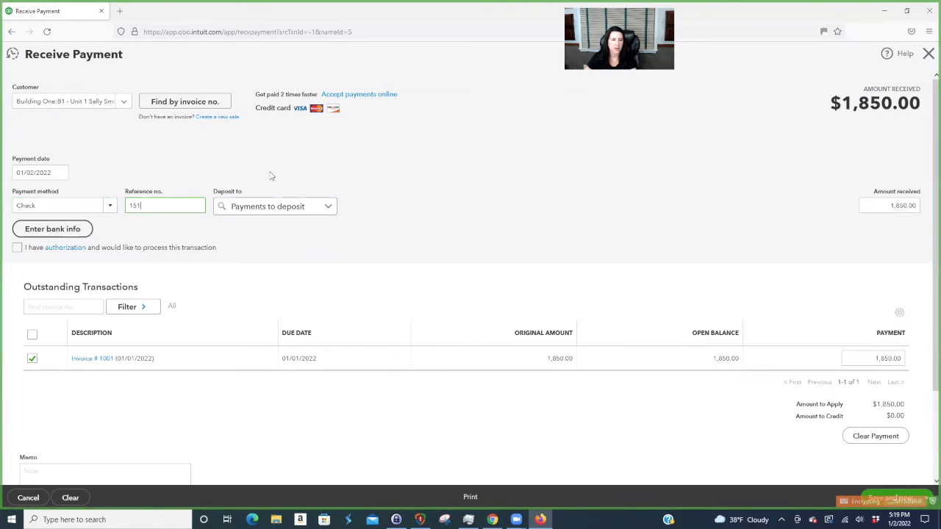
left_click(418, 215)
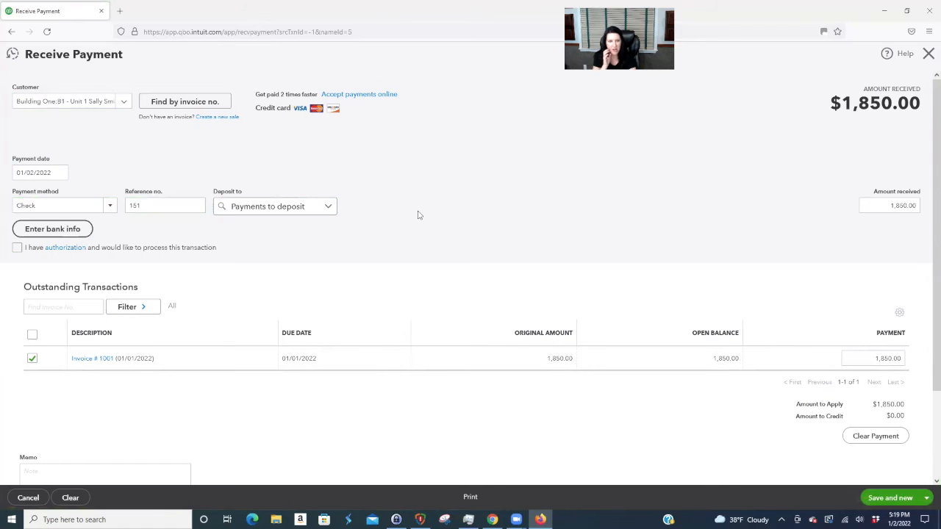
scroll(470, 235, "down", 3)
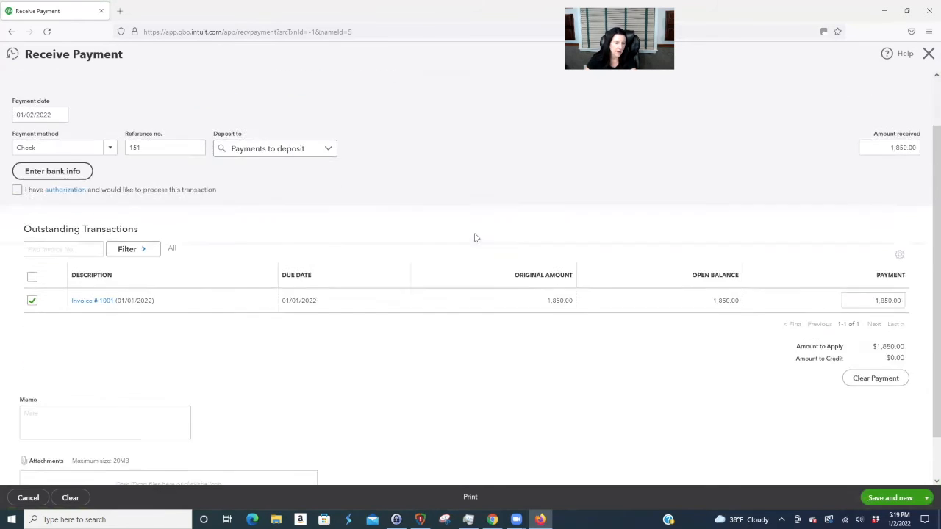
left_click(897, 499)
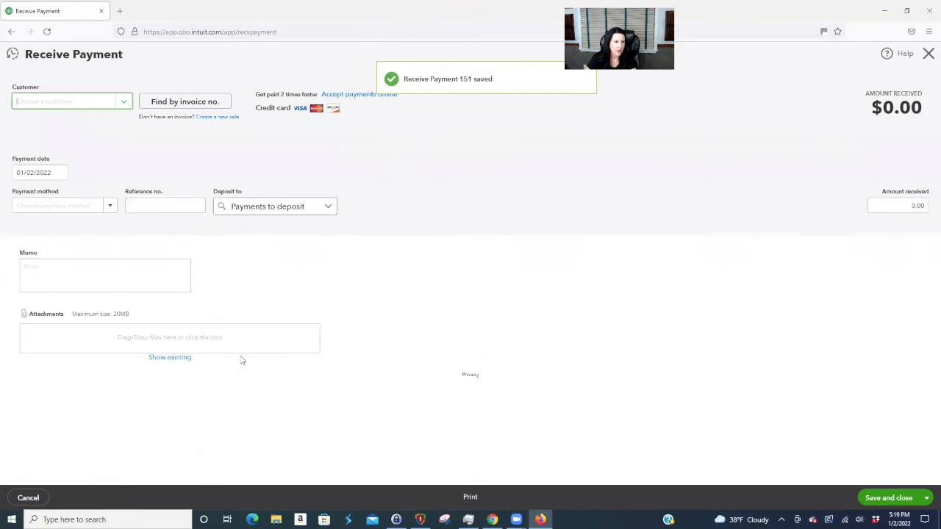
left_click(928, 54)
scroll(662, 333, "down", 2)
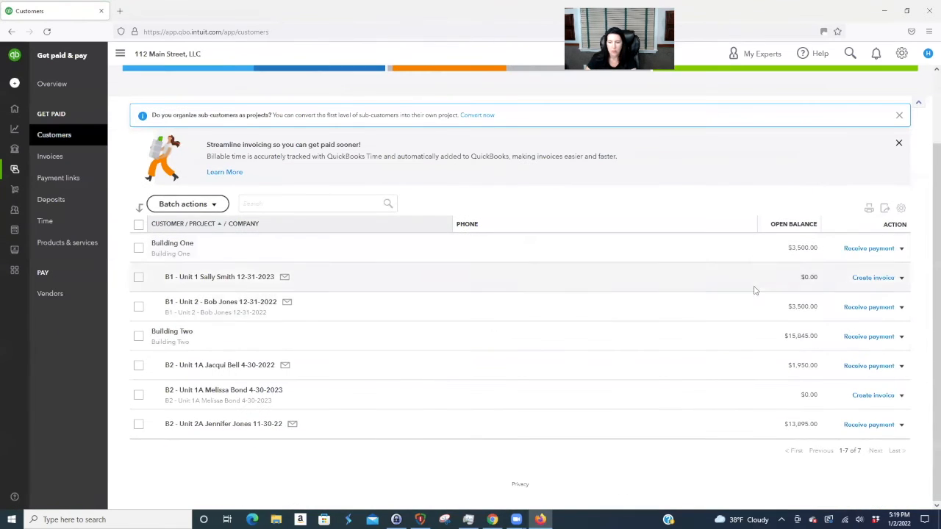
- Receive a 2,750 check, reference 512, from B1 - Unit 2, splitting it across two invoices
left_click(250, 302)
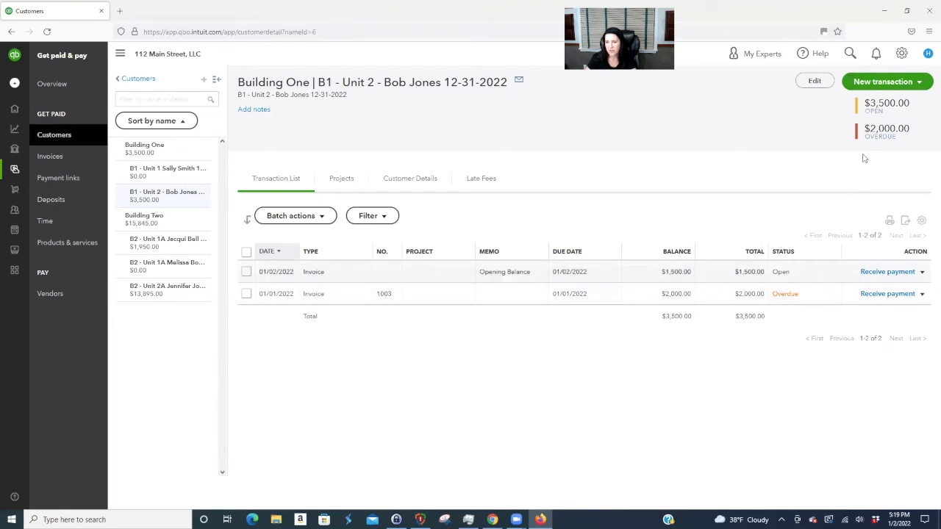
left_click(882, 82)
left_click(862, 116)
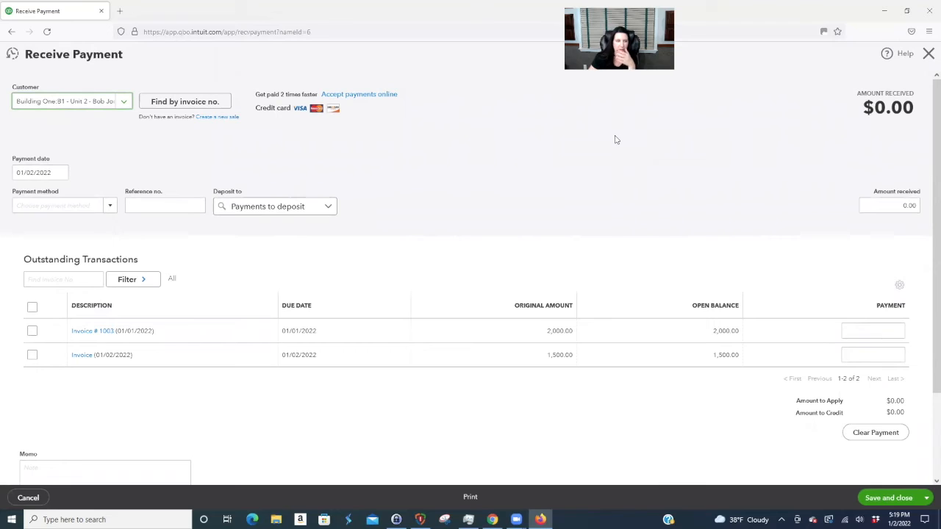
left_click(110, 206)
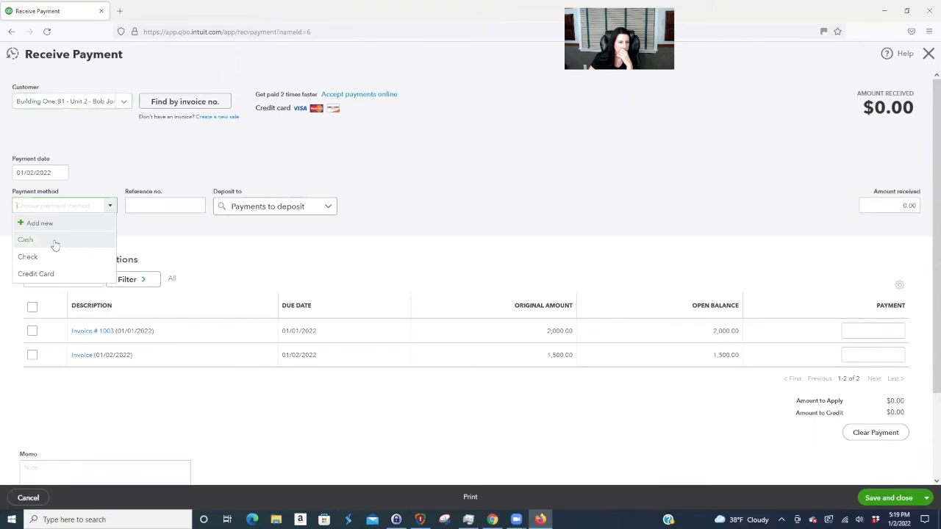
left_click(79, 256)
left_click(158, 205)
type("512")
left_click(882, 208)
type("2750")
left_click(698, 288)
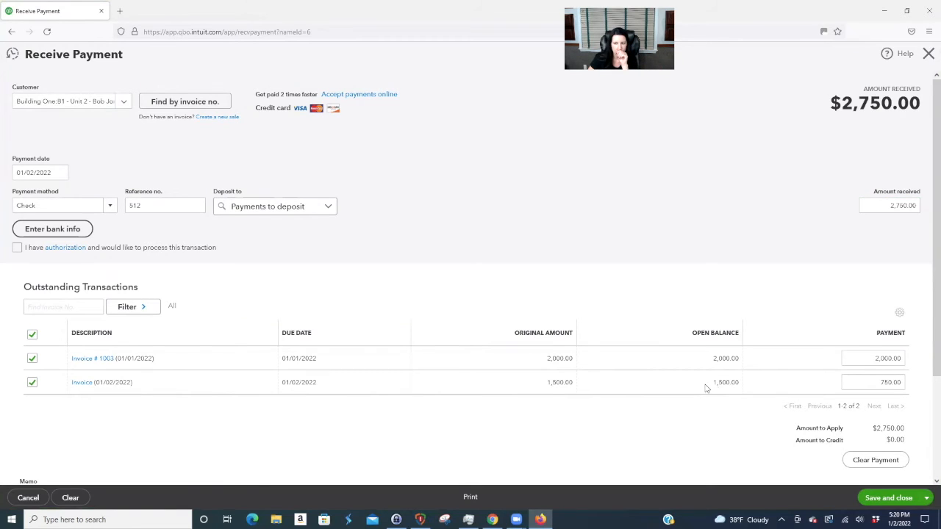
left_click(882, 382)
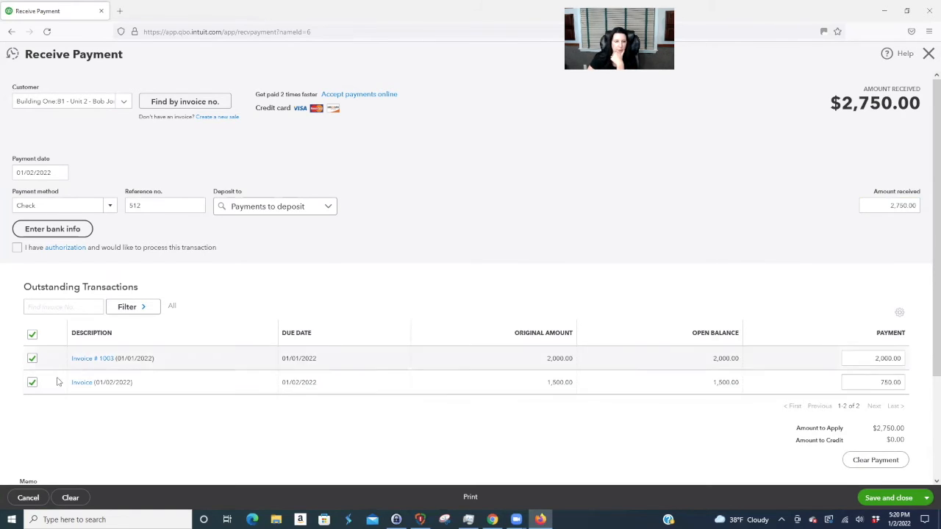
- Reapply the payment to invoice 1003 and the 01/02/2022 invoice, entering 275 as amount received
left_click(33, 383)
left_click(34, 360)
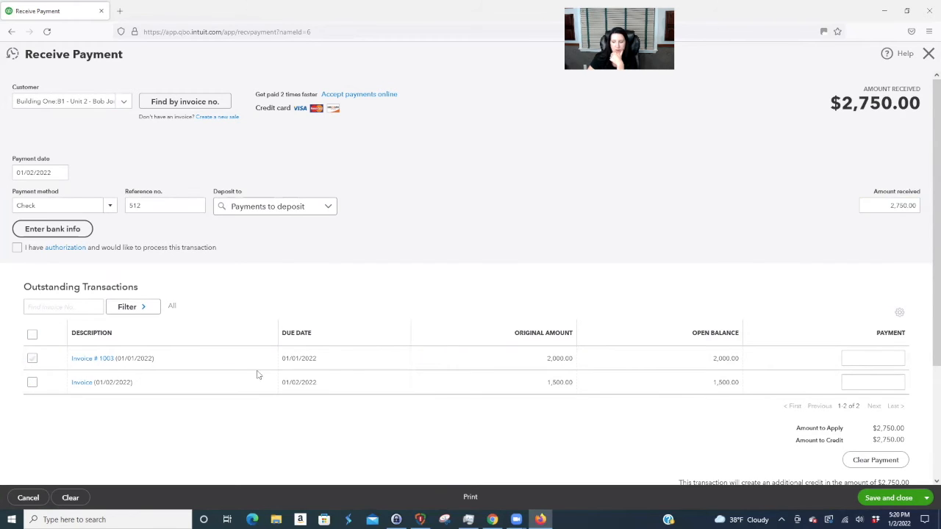
left_click(31, 383)
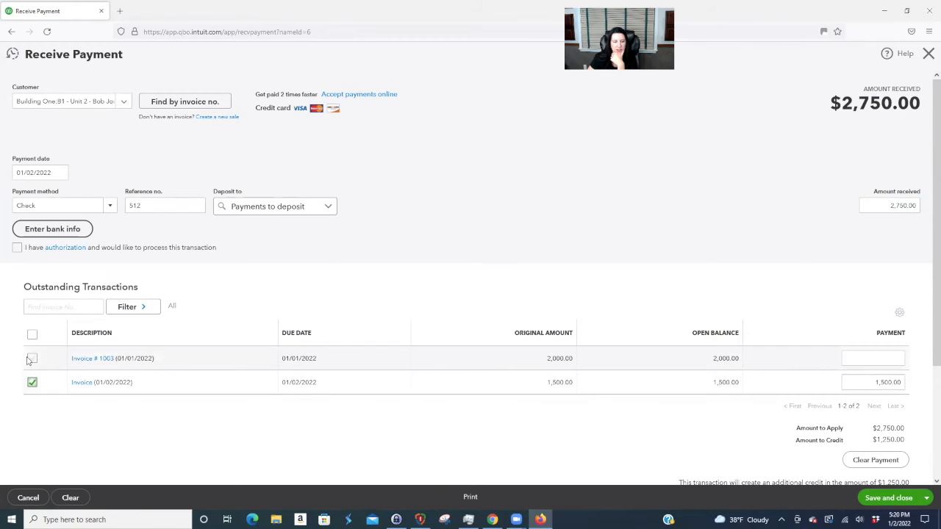
left_click(33, 359)
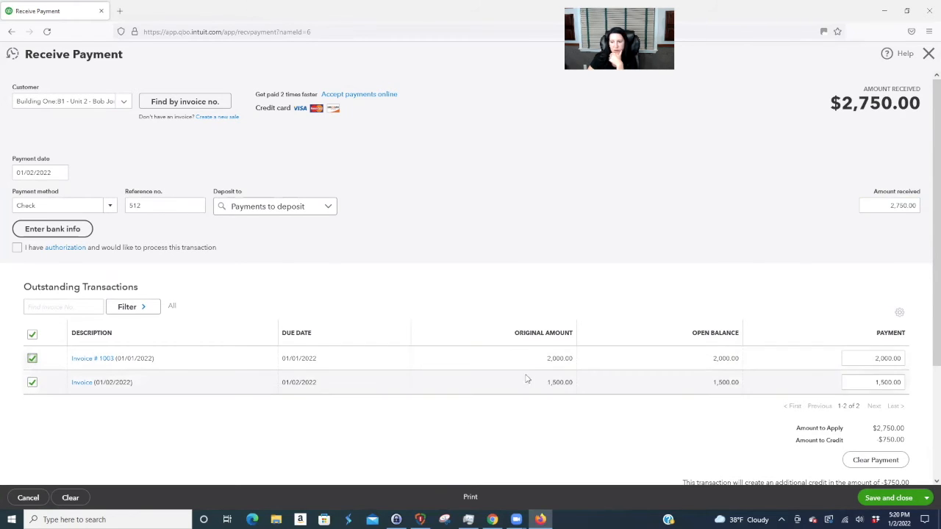
left_click(867, 358)
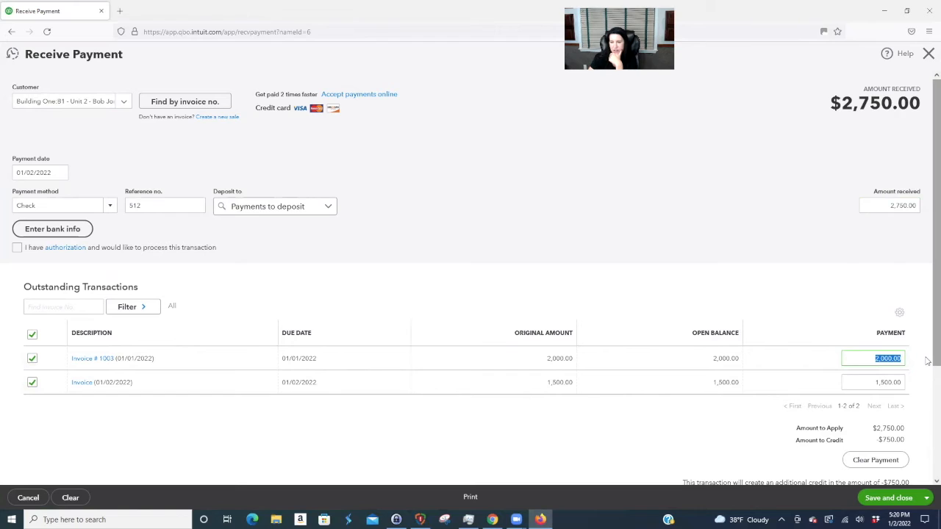
left_click(912, 206)
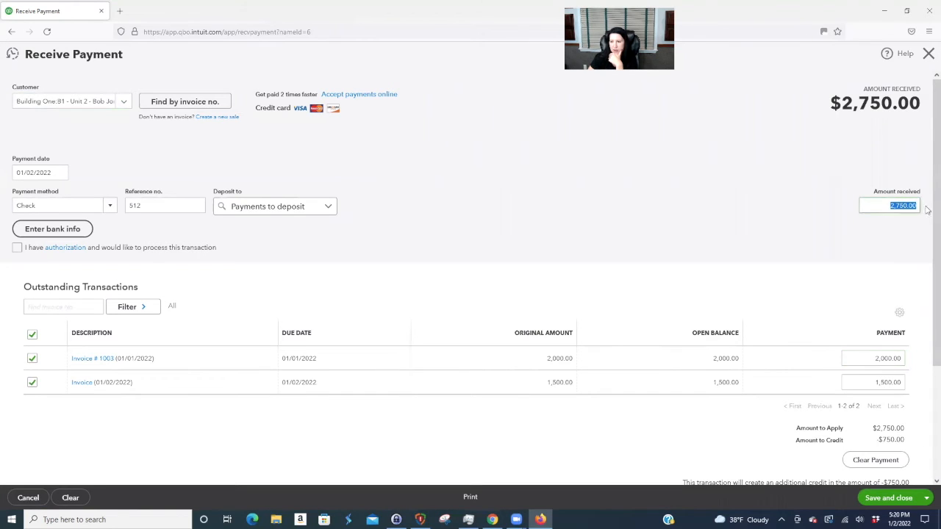
key("BackSpace")
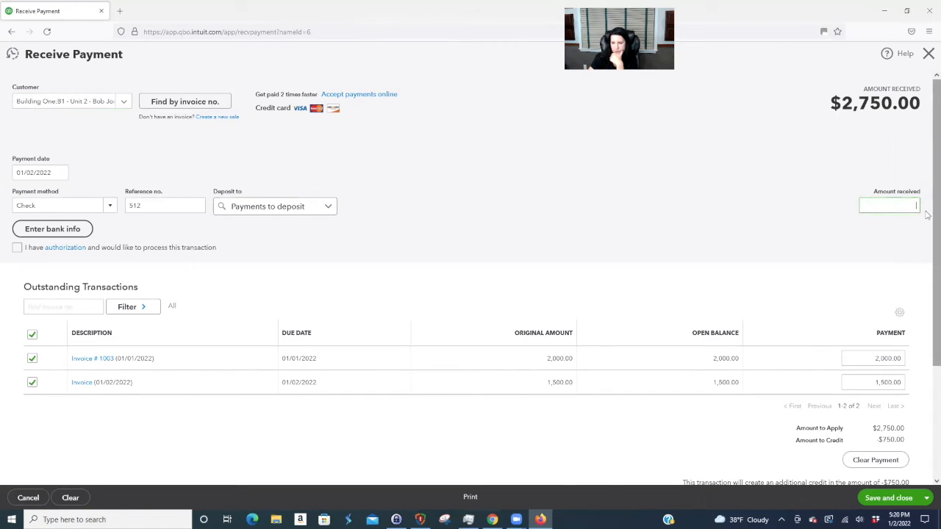
type("2750")
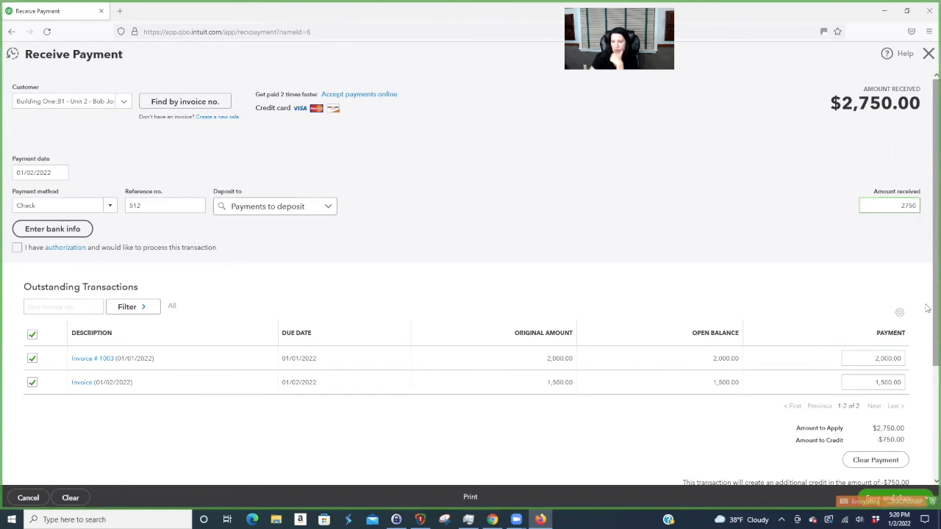
left_click(862, 353)
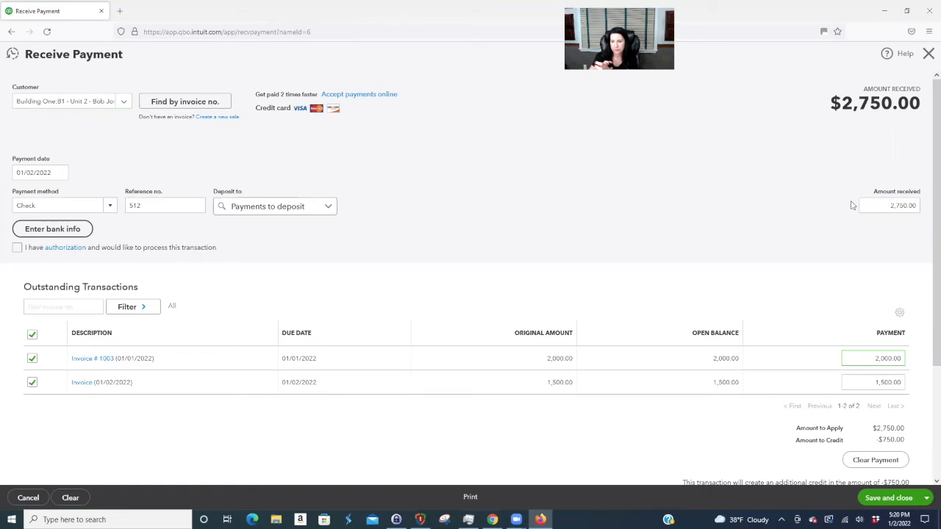
- Apply 1,000.00 to invoice 1003 and 500.00 to the second invoice, with 1500 received
left_click_drag(873, 359, 902, 359)
type("1,00")
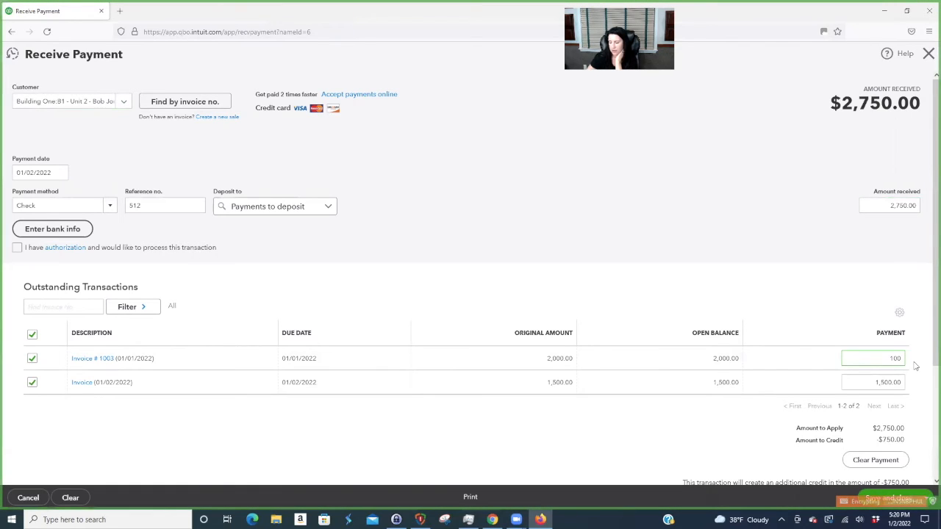
type("0")
key("Tab")
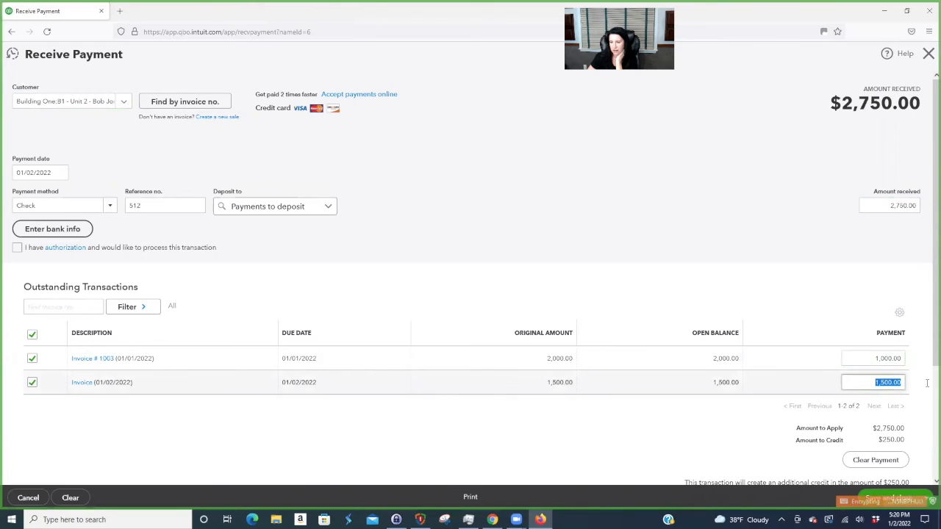
type("500")
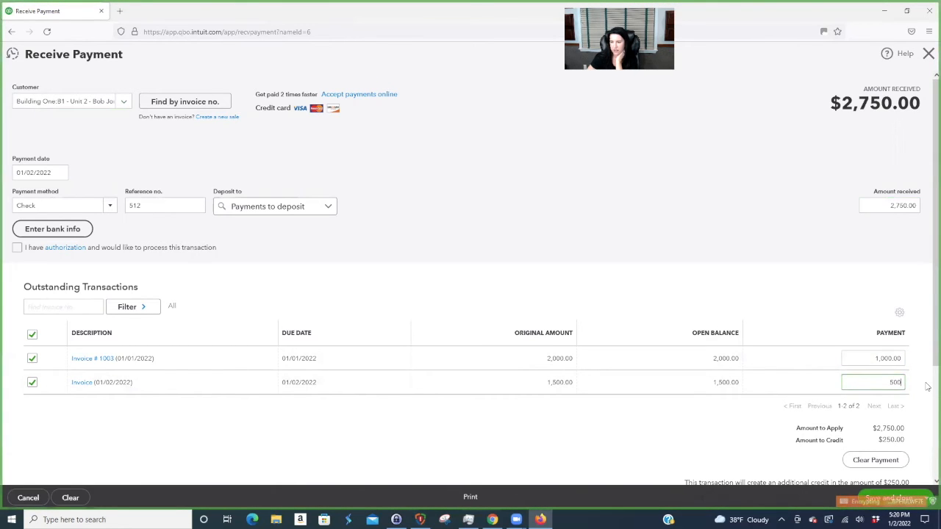
left_click(912, 207)
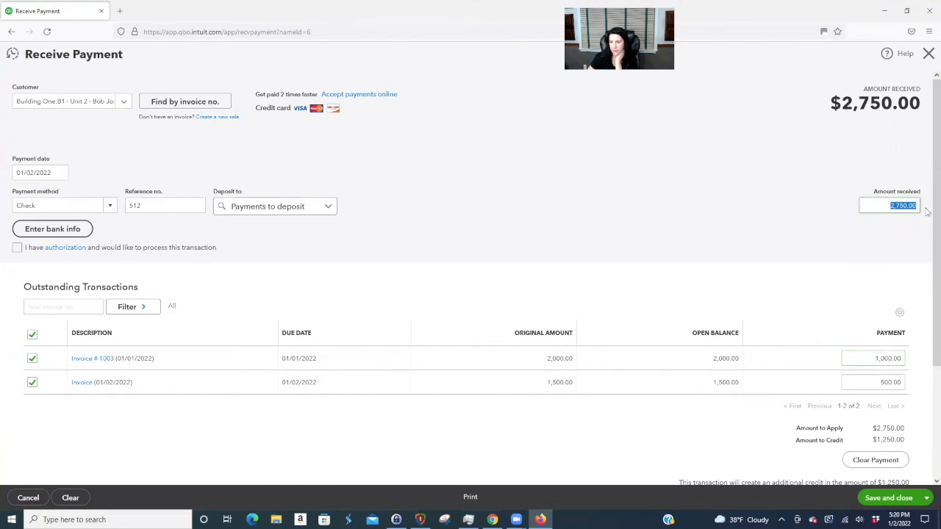
key("BackSpace")
type("1500")
left_click(849, 358)
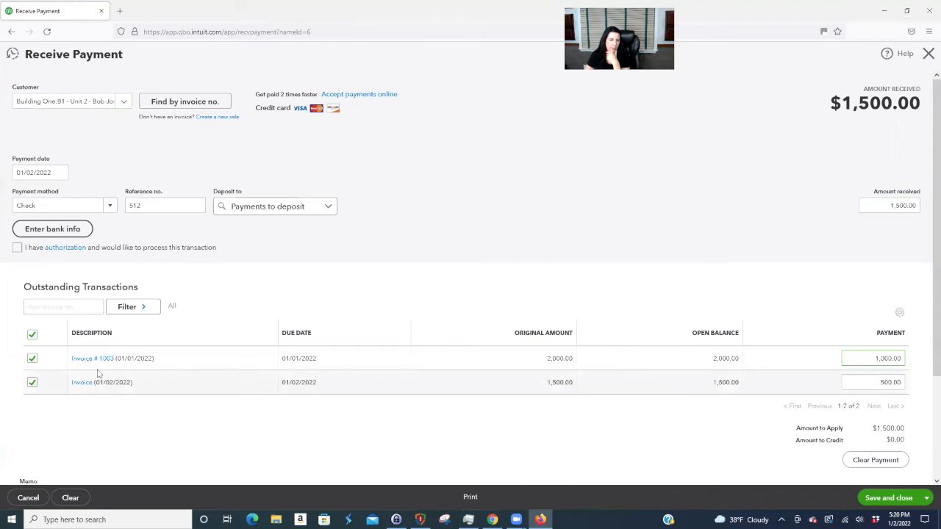
- Correct amount received to 2,750.00, split 2,000.00 and 750.00 across the invoices, and save
left_click(919, 206)
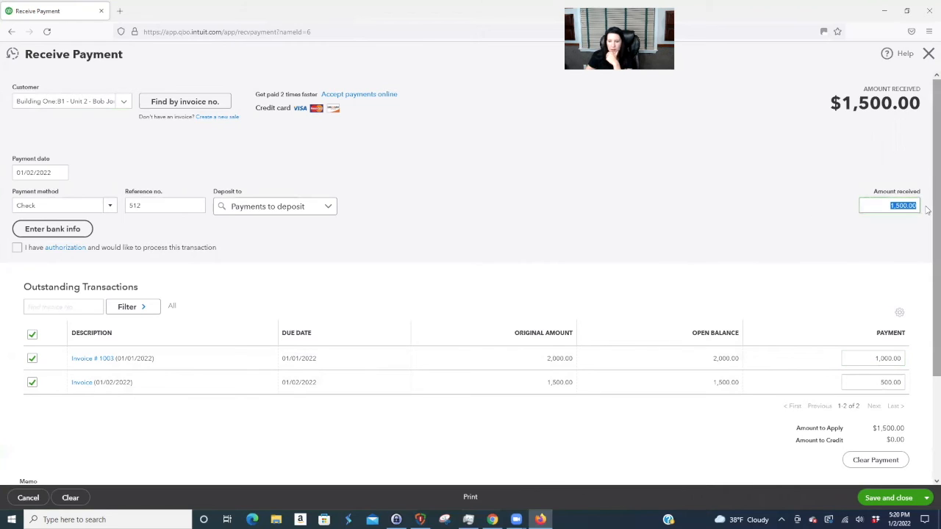
key("BackSpace")
type("2750")
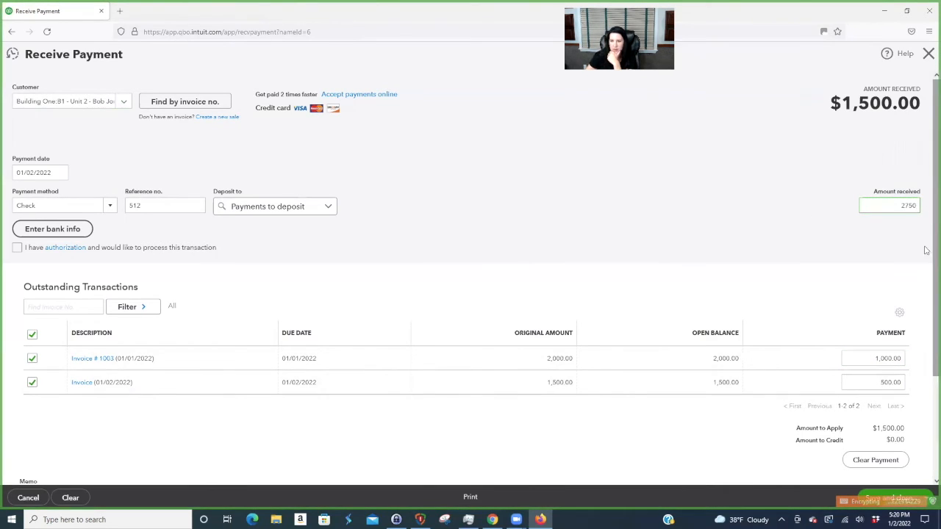
left_click(896, 358)
type("2000")
left_click(882, 382)
type("750")
left_click(864, 359)
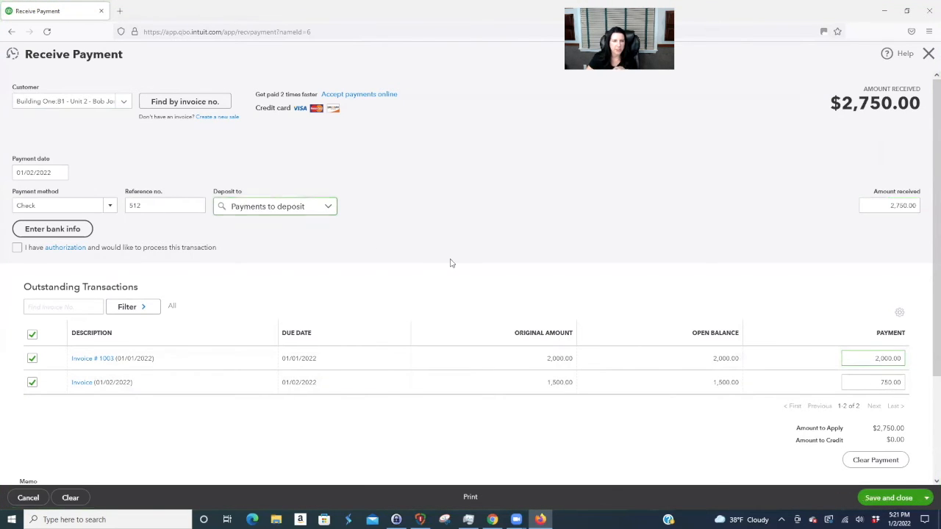
left_click(898, 499)
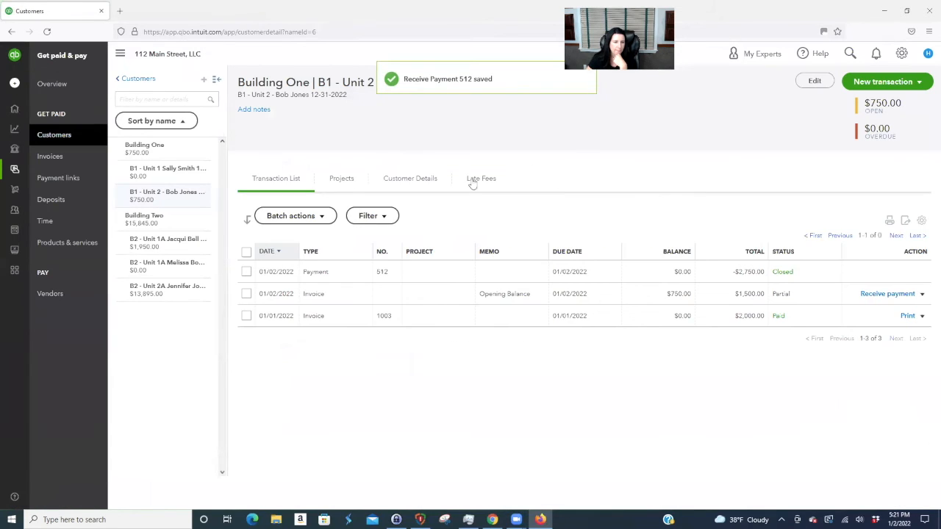
- Record check 982 for 1,950.00 against B2 - Unit 1A's invoice 1004, then view B2 - Unit 2A
left_click(190, 239)
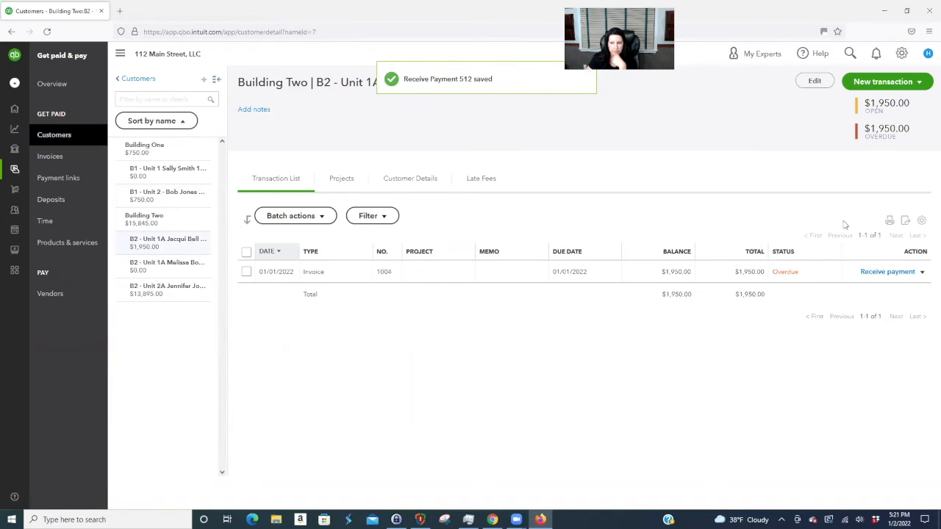
left_click(886, 272)
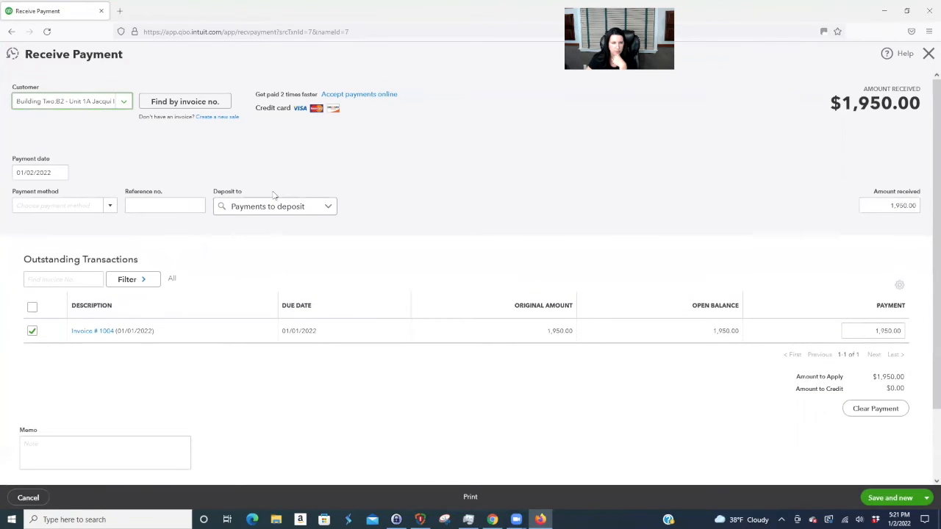
left_click(109, 207)
left_click(67, 256)
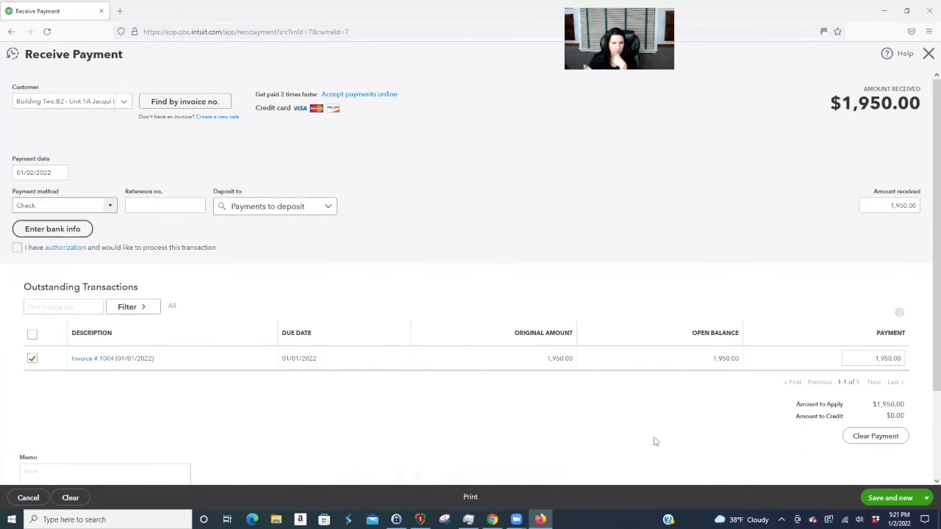
left_click(183, 203)
type("982")
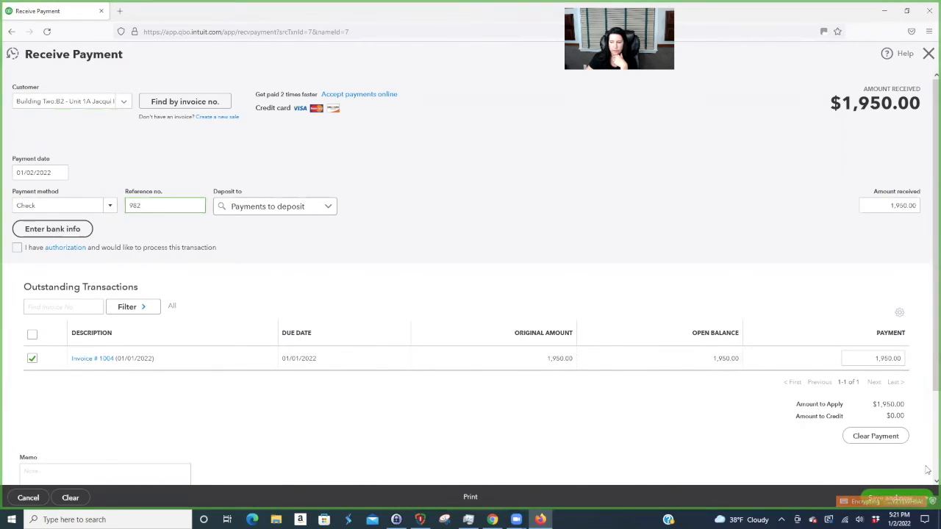
left_click(926, 498)
left_click(878, 466)
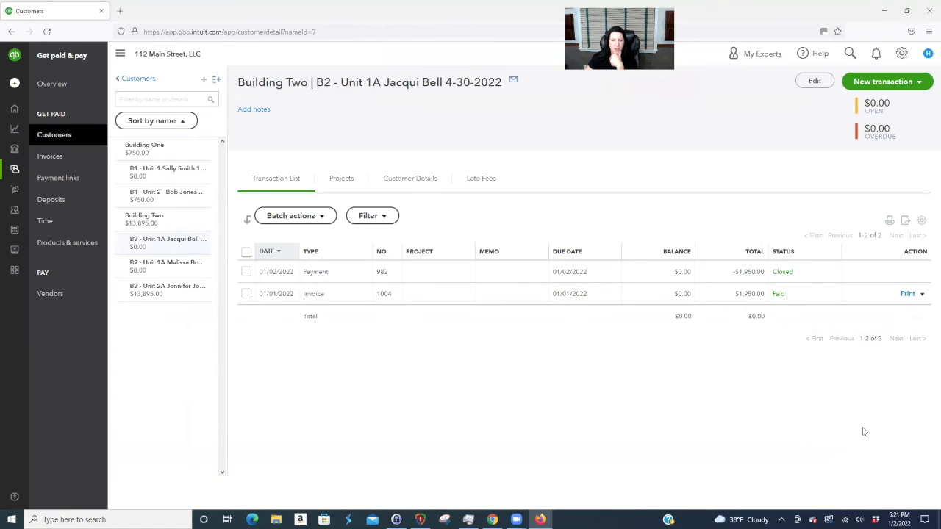
left_click(163, 295)
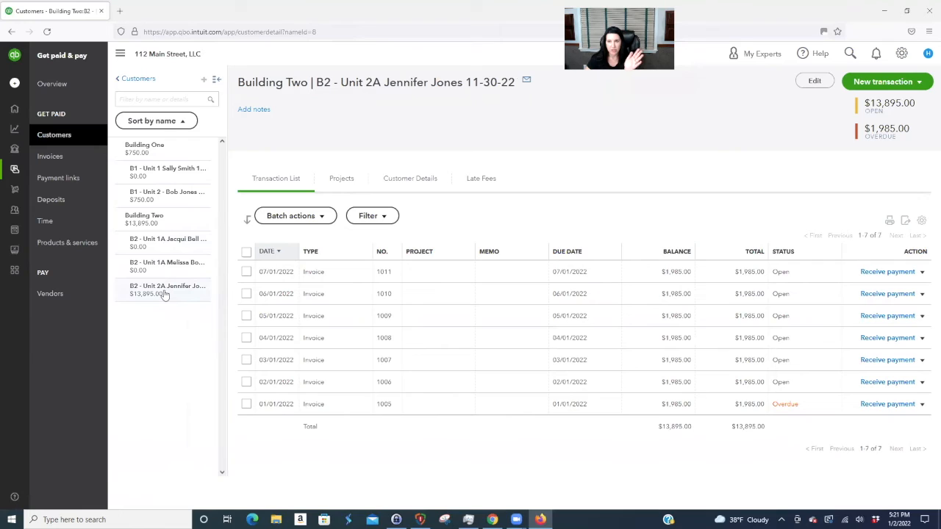
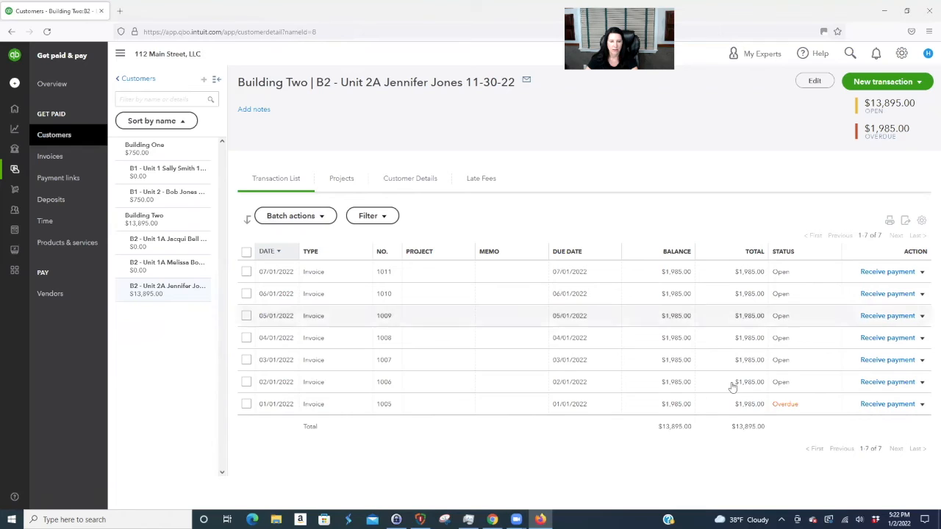
- Record check 365 for $1,985.00 against B2 - Unit 2A's invoice 1005 and save it
left_click(873, 405)
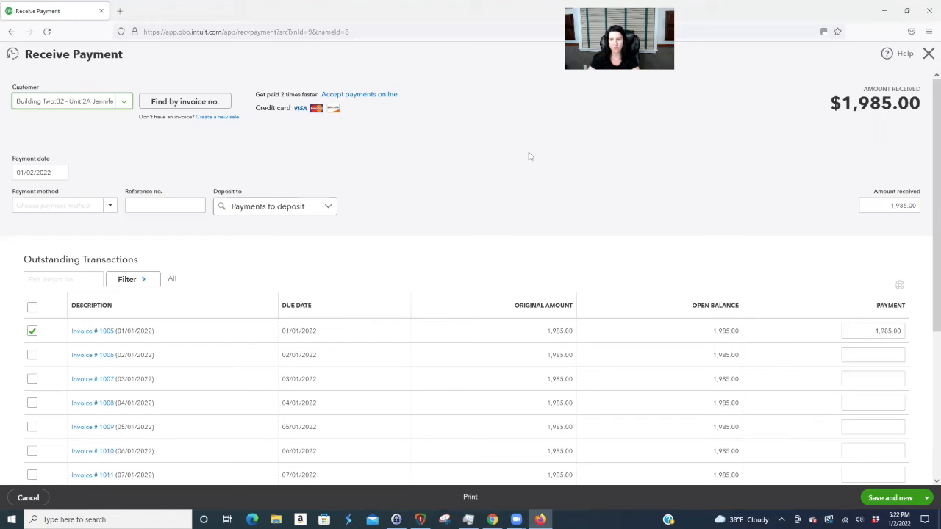
left_click(109, 206)
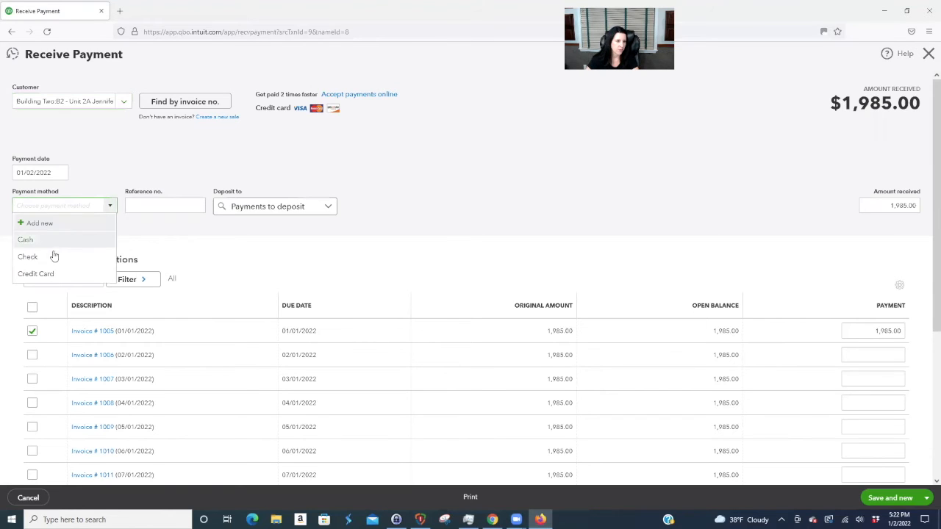
left_click(53, 255)
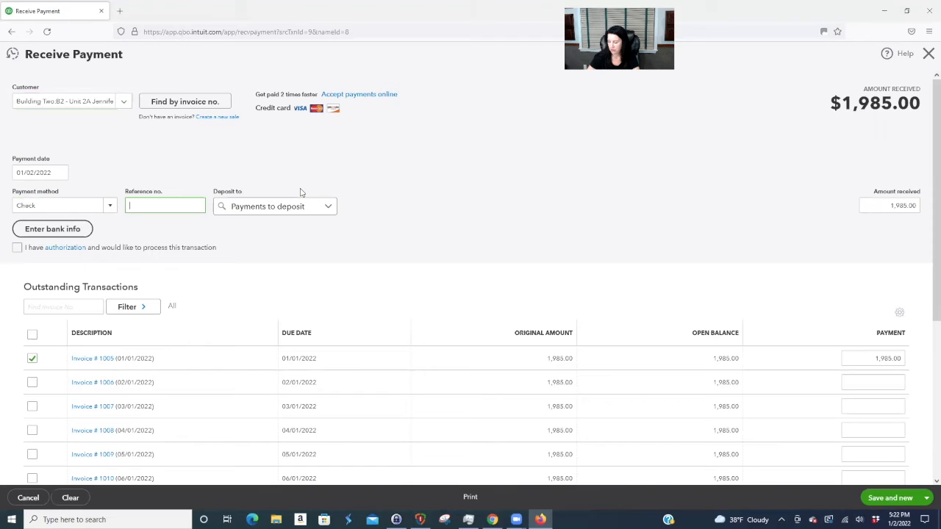
type("365")
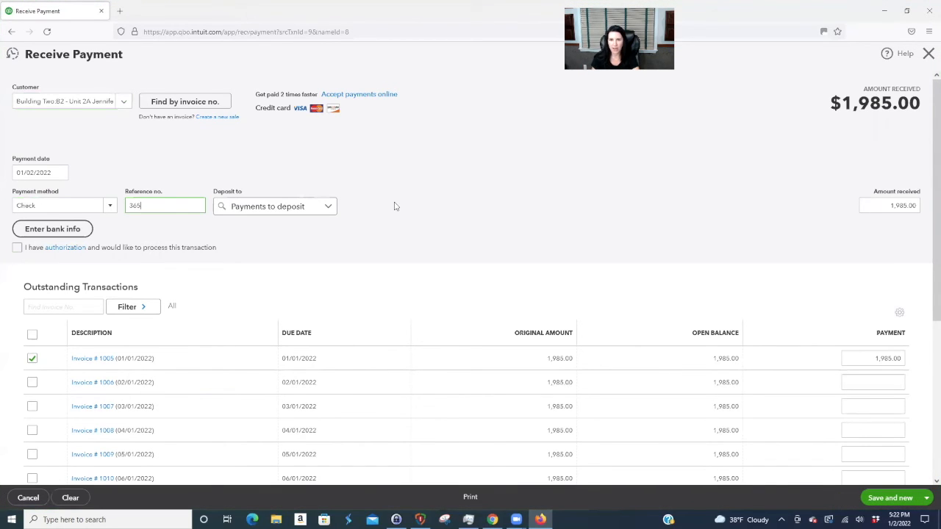
scroll(455, 205, "down", 3)
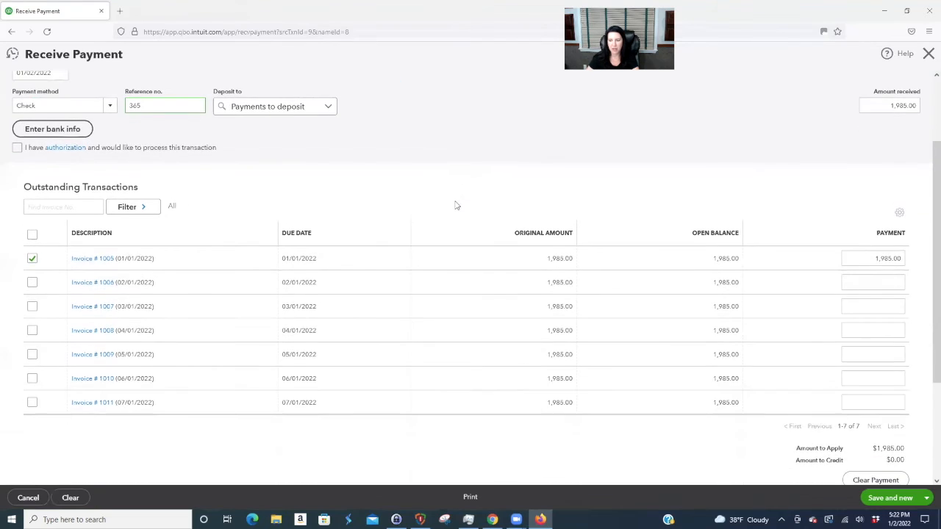
scroll(455, 205, "up", 3)
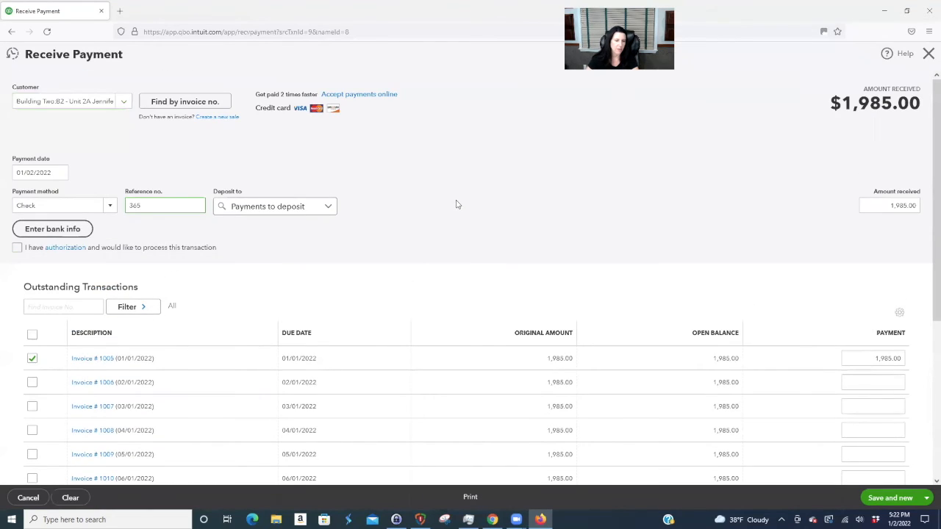
scroll(458, 161, "down", 2)
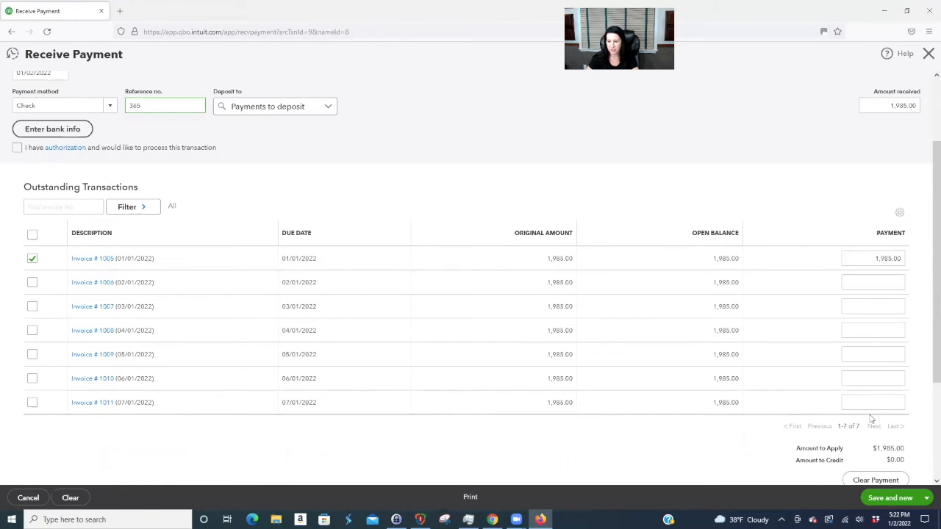
left_click(927, 499)
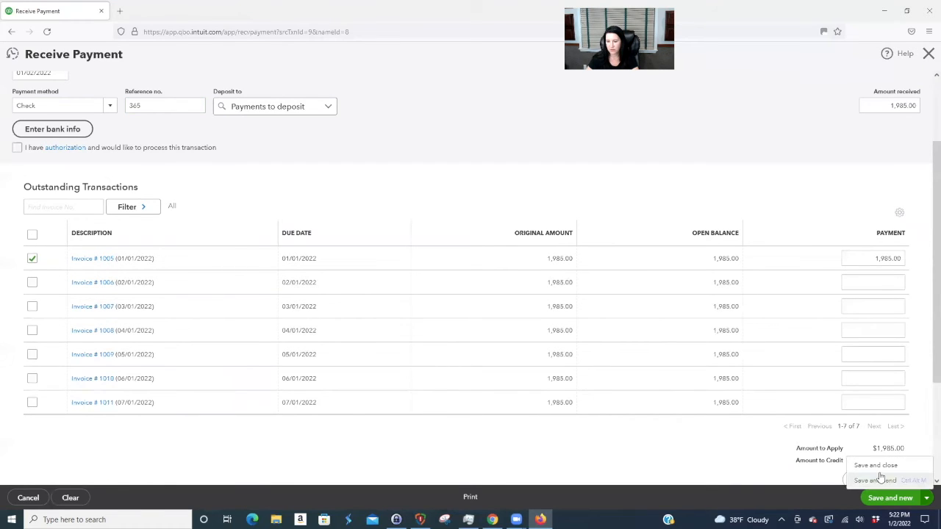
left_click(881, 468)
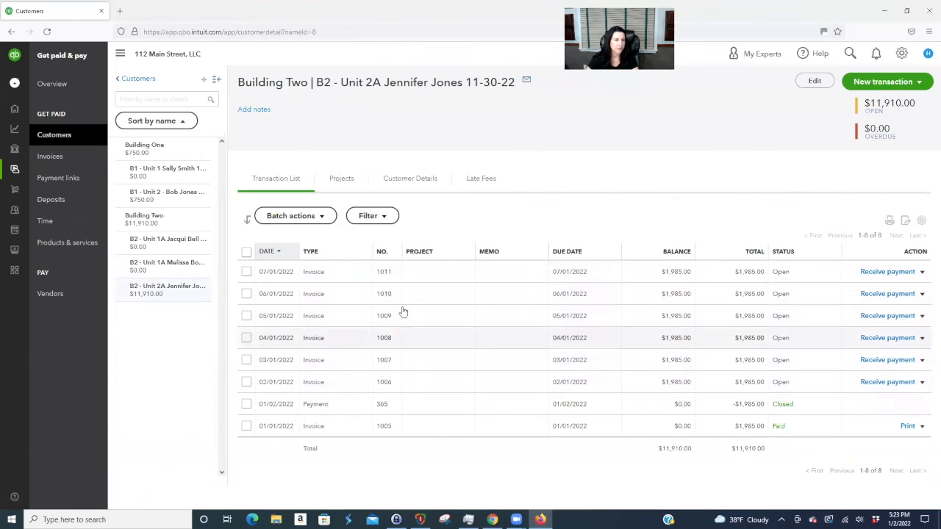
- Start a bank deposit including the four unit payments from Buildings One and Two
left_click(15, 83)
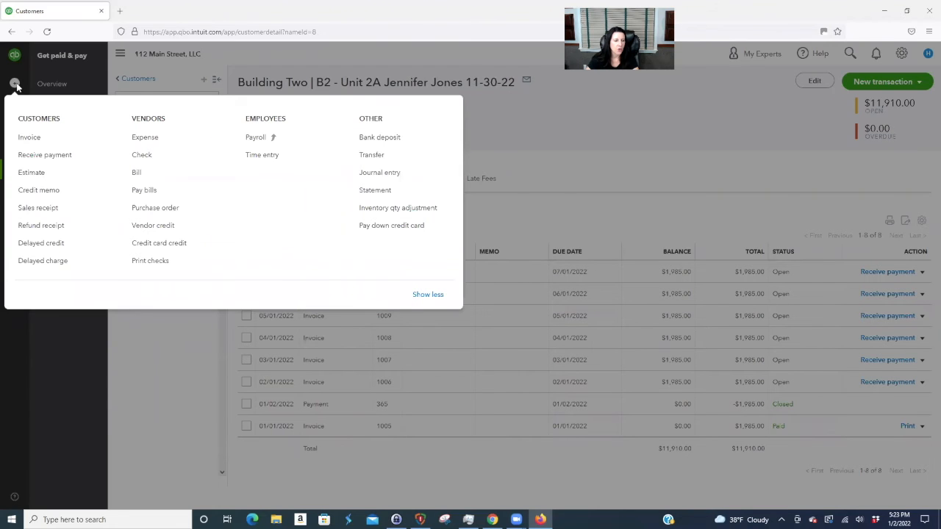
left_click(393, 137)
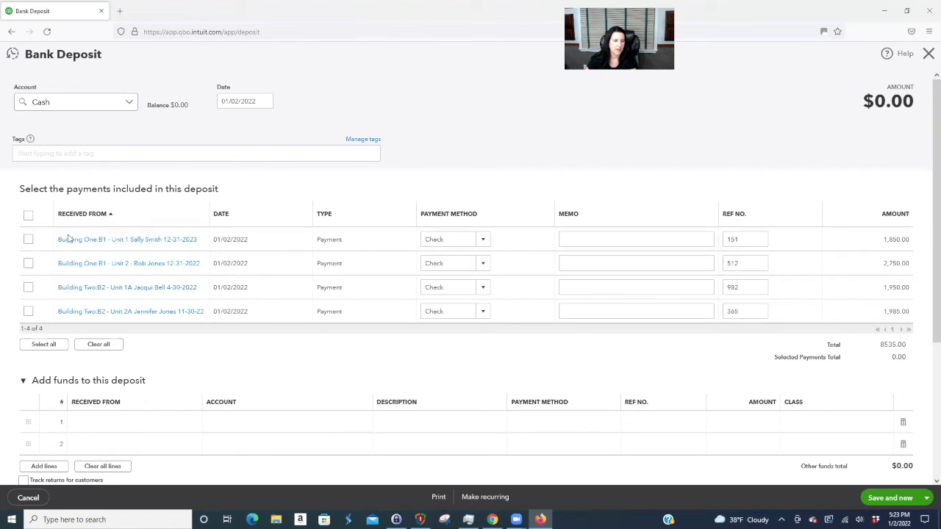
left_click(28, 239)
left_click(27, 263)
left_click(28, 287)
left_click(28, 311)
scroll(320, 230, "down", 3)
scroll(318, 242, "up", 3)
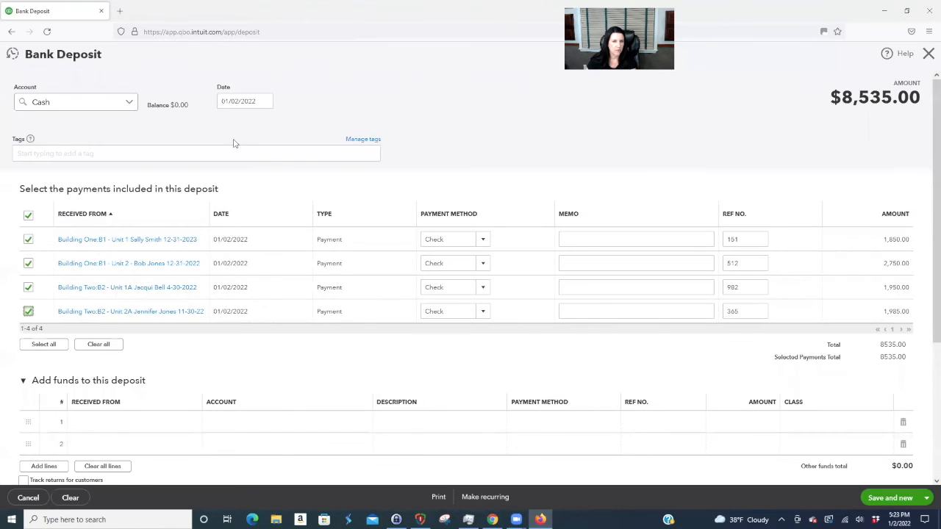
- Date the $8,535.00 Cash deposit 01/03/2022 and save it
left_click(257, 102)
left_click(239, 168)
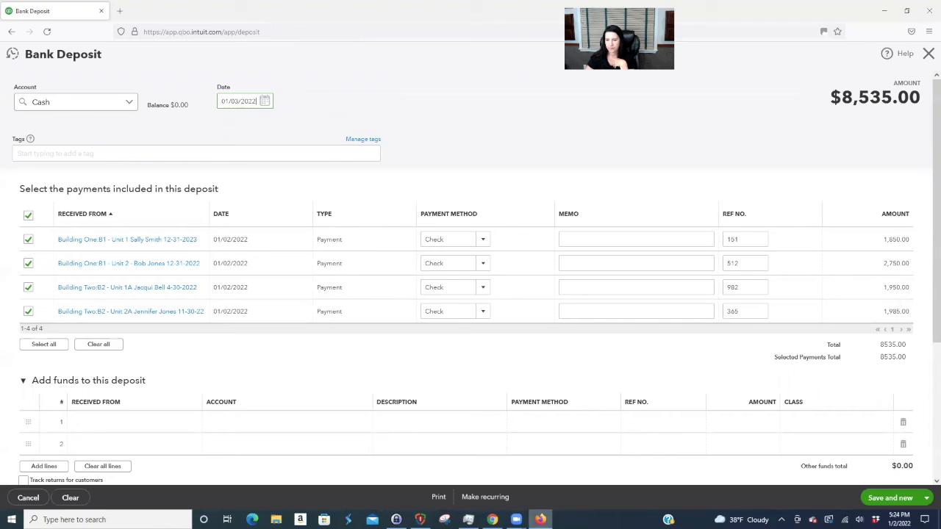
left_click(924, 497)
left_click(876, 480)
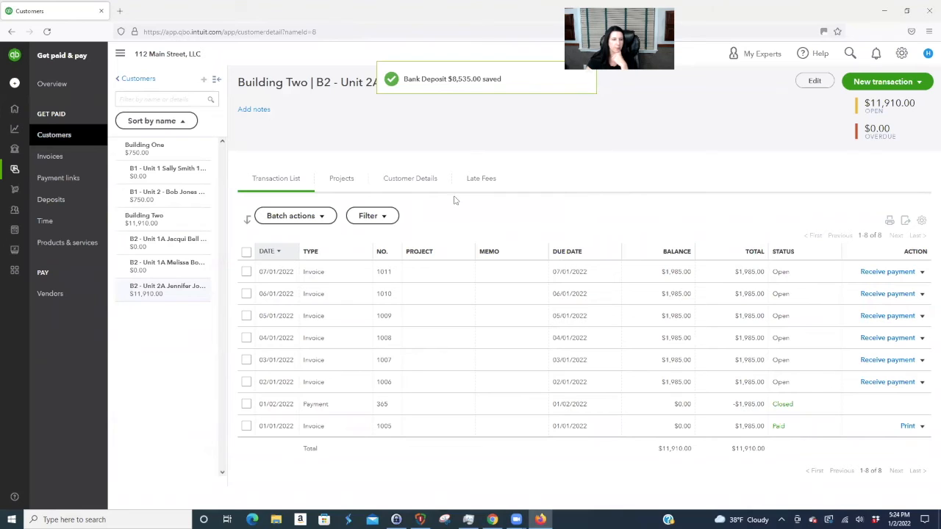
- Run the Profit and Loss report through 01/31/2022
mouse_move(19, 140)
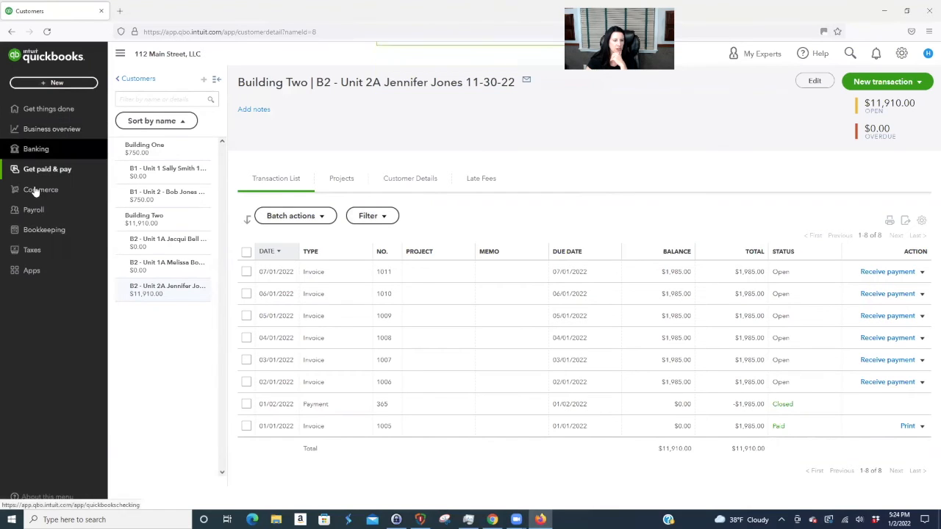
left_click(52, 131)
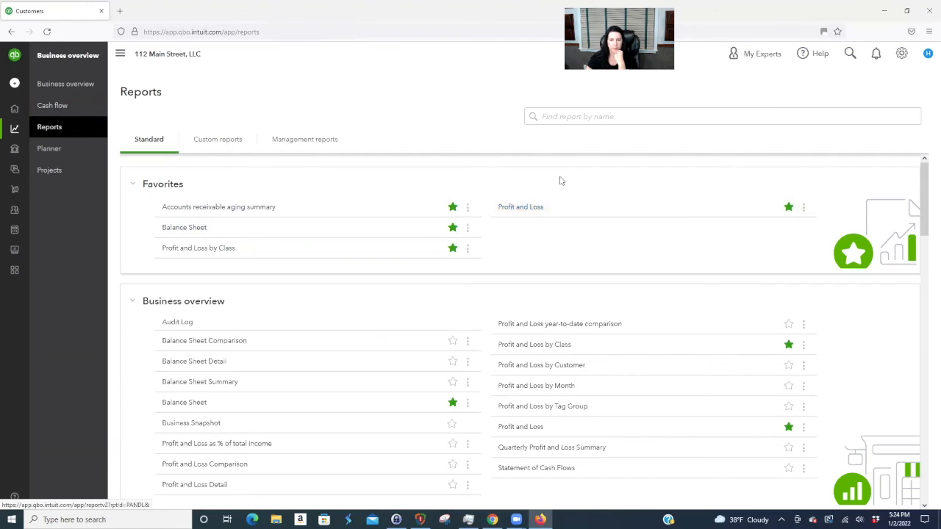
left_click(521, 208)
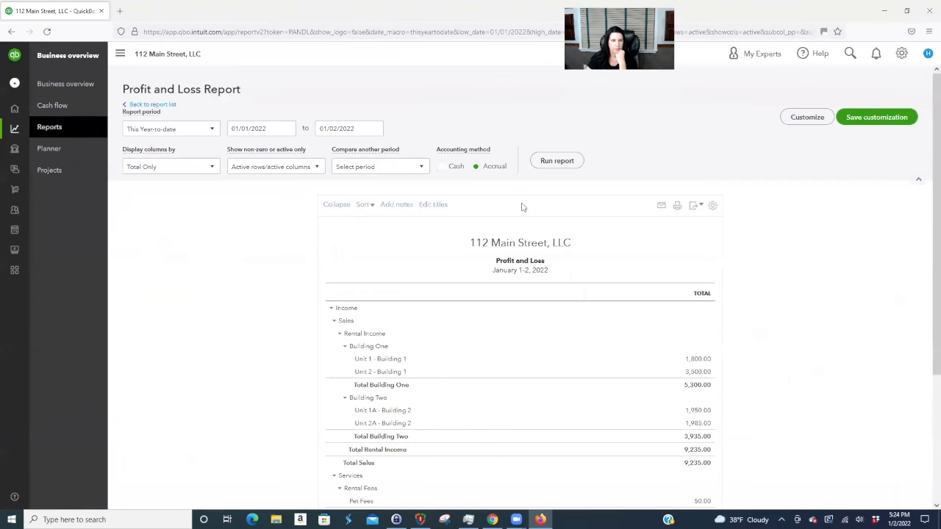
left_click(375, 129)
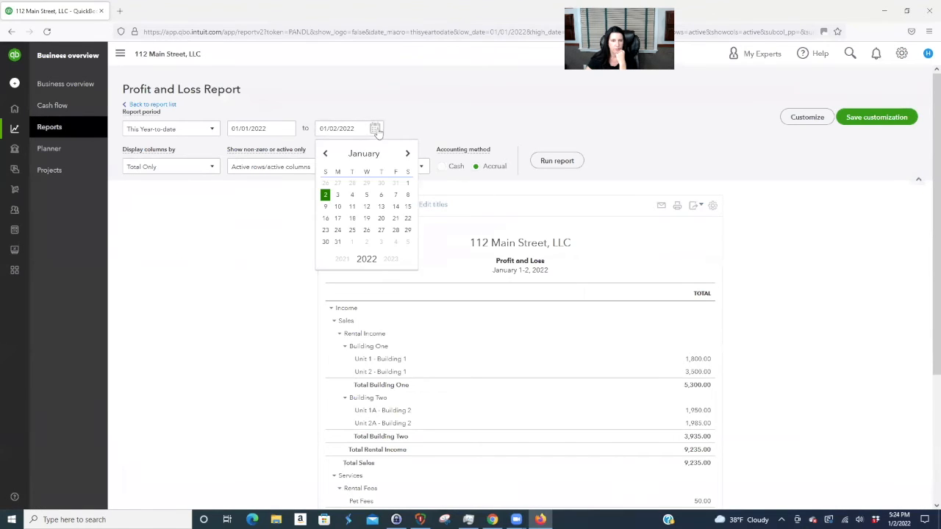
left_click(339, 242)
left_click(557, 160)
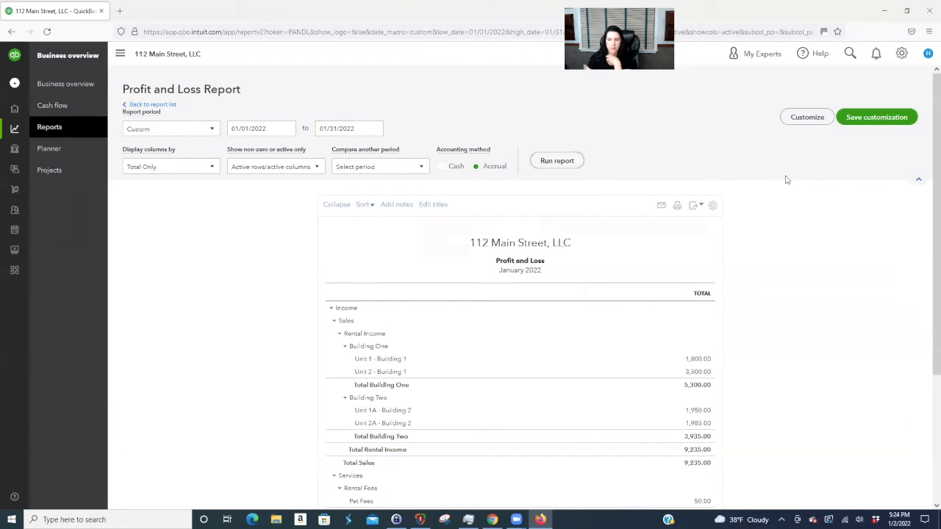
scroll(833, 225, "down", 2)
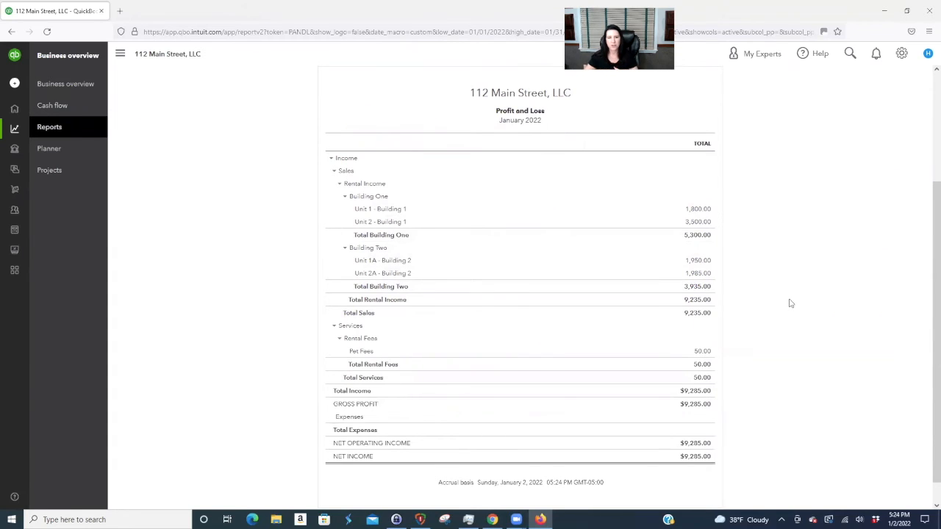
- Collapse and re-expand Building One and Building Two, then go back to the report list
left_click(345, 197)
left_click(344, 210)
scroll(345, 225, "up", 1)
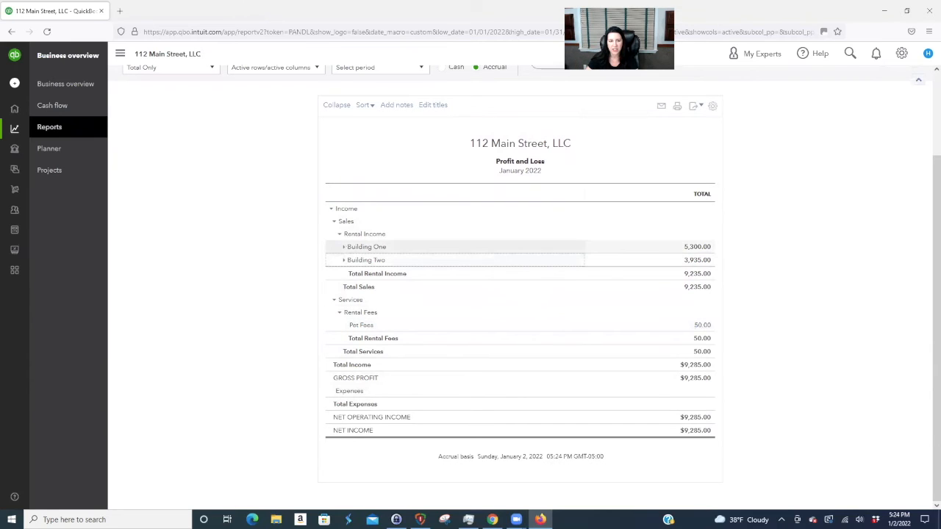
left_click(345, 247)
left_click(345, 299)
scroll(429, 309, "down", 1)
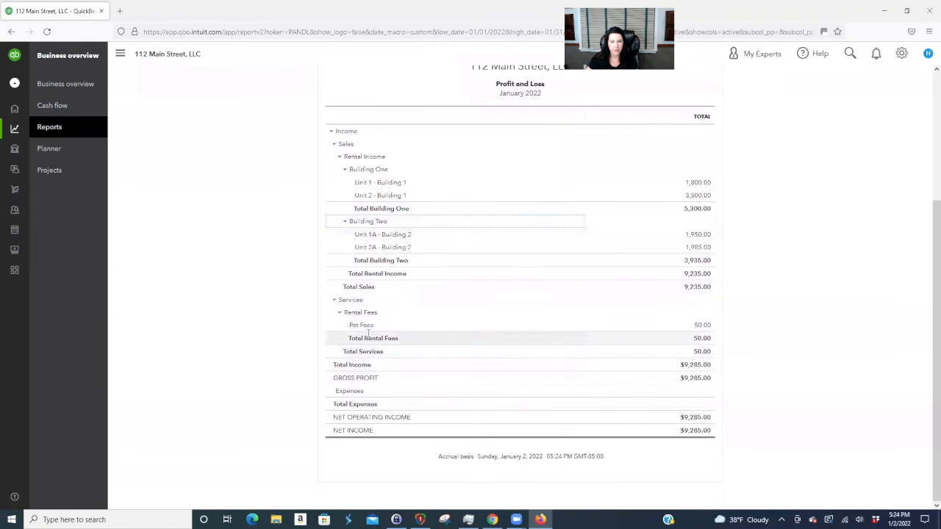
scroll(859, 408, "up", 2)
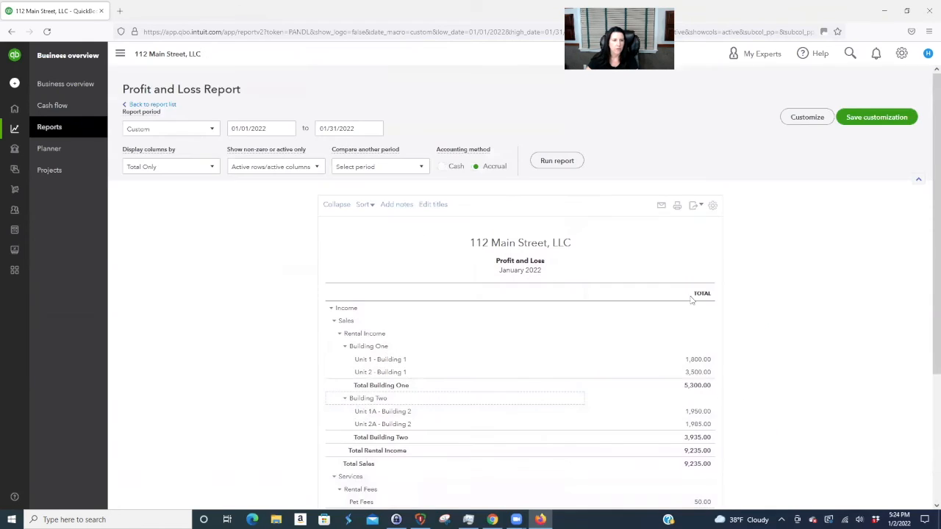
left_click(163, 105)
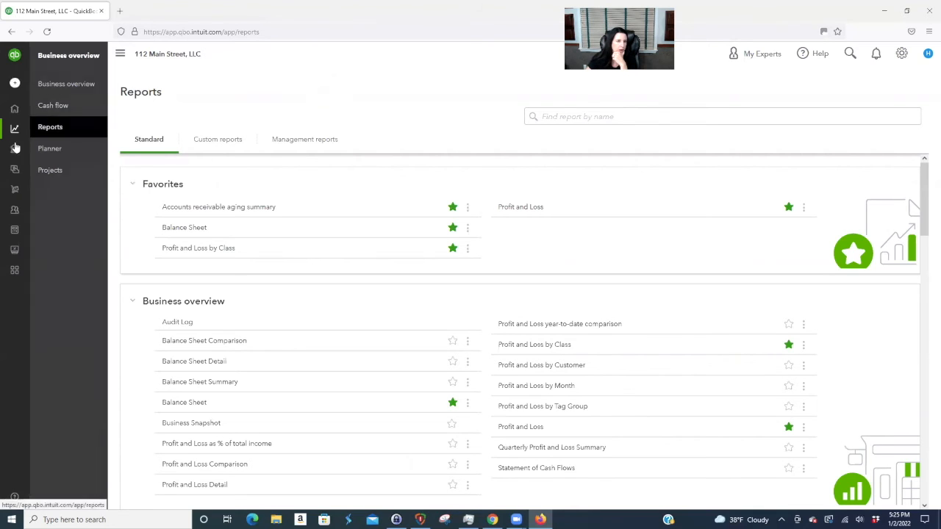
- From the Chart of Accounts, begin a new category named 'Security Deposits Payable'
mouse_move(15, 149)
left_click(44, 229)
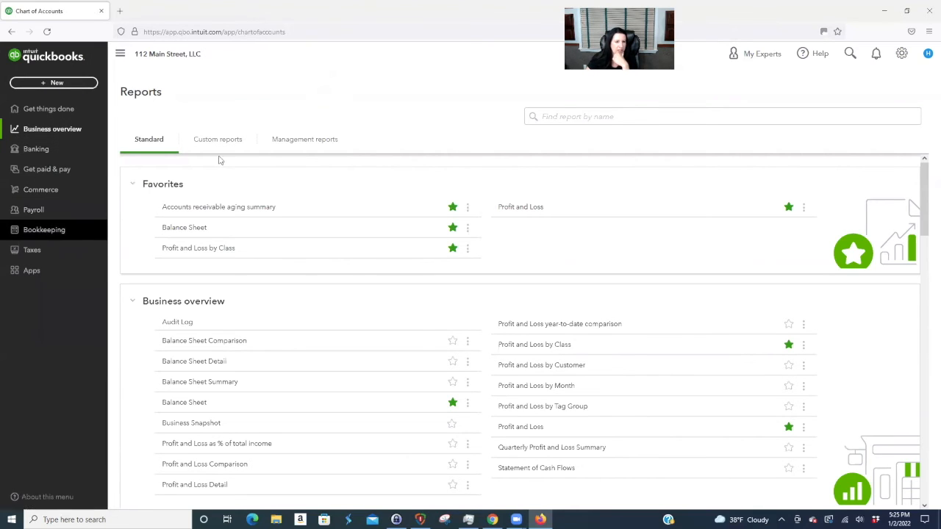
scroll(227, 153, "down", 5)
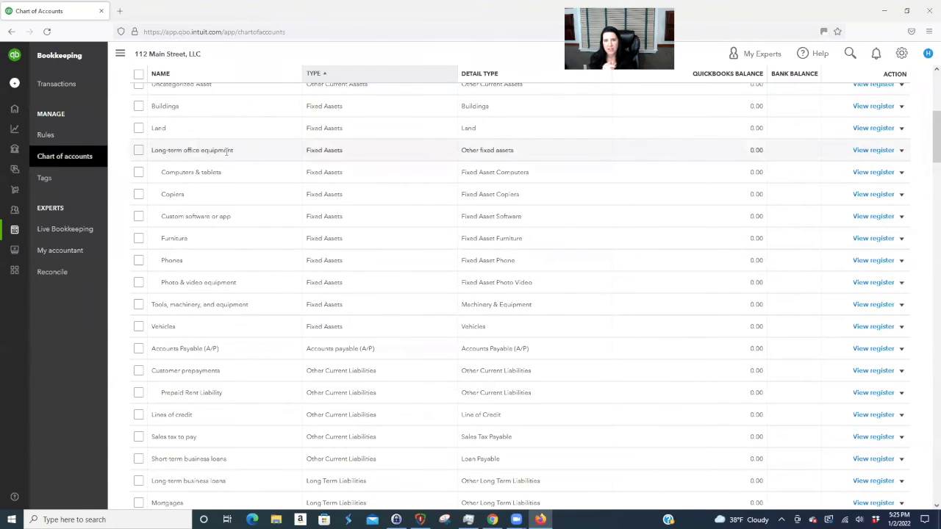
scroll(455, 353, "up", 2)
scroll(456, 353, "up", 2)
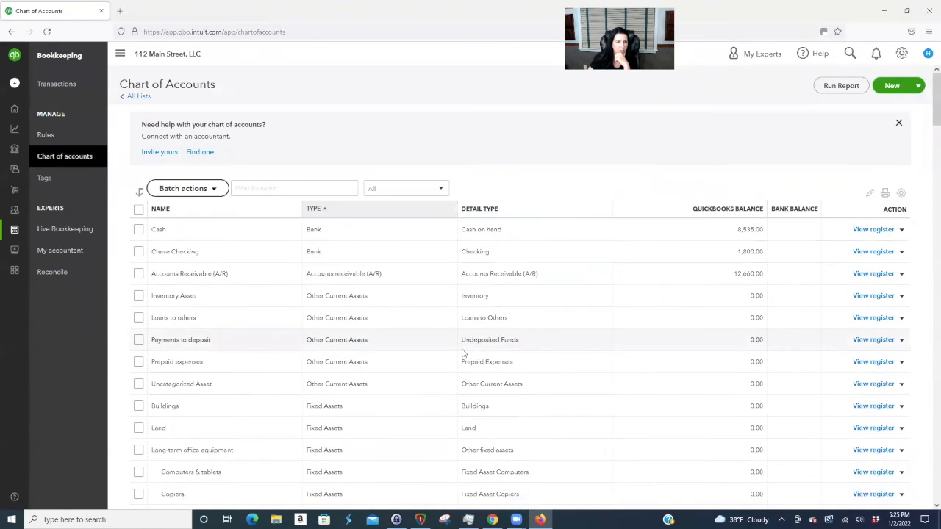
left_click(918, 88)
left_click(889, 86)
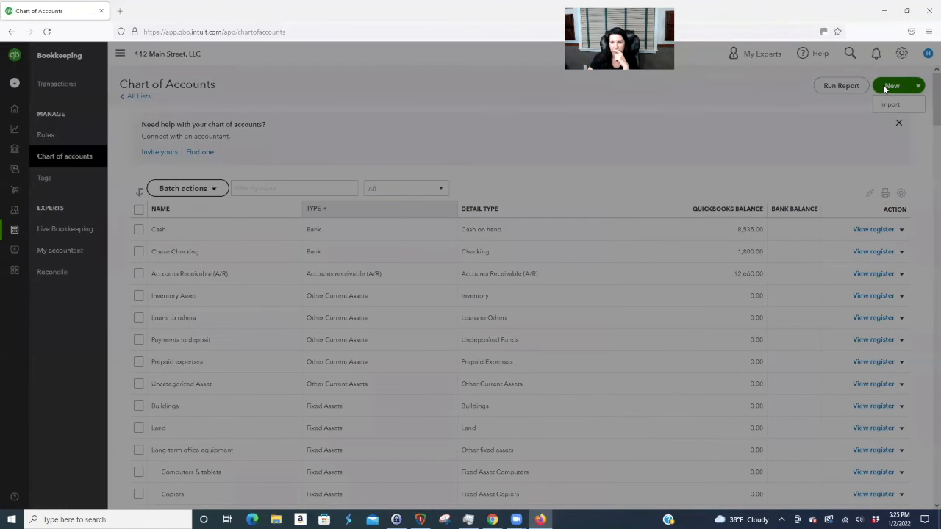
left_click(711, 117)
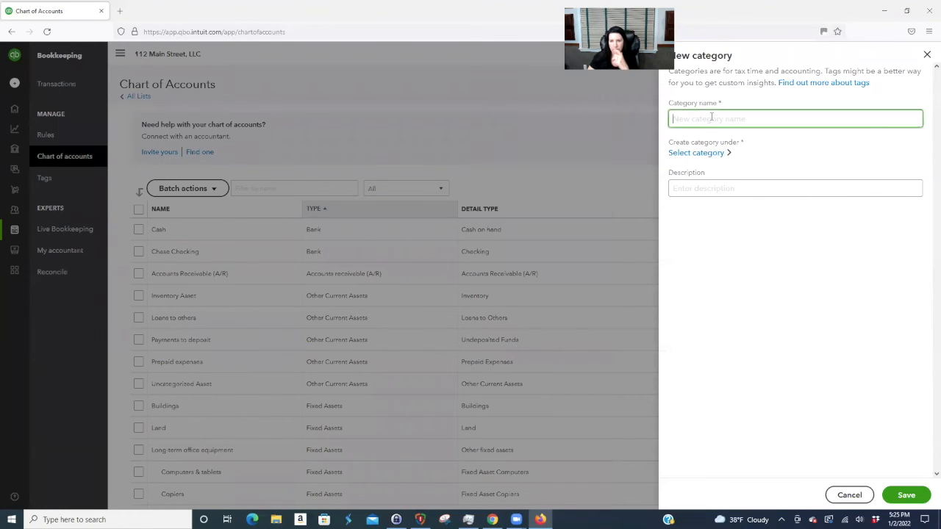
type("S")
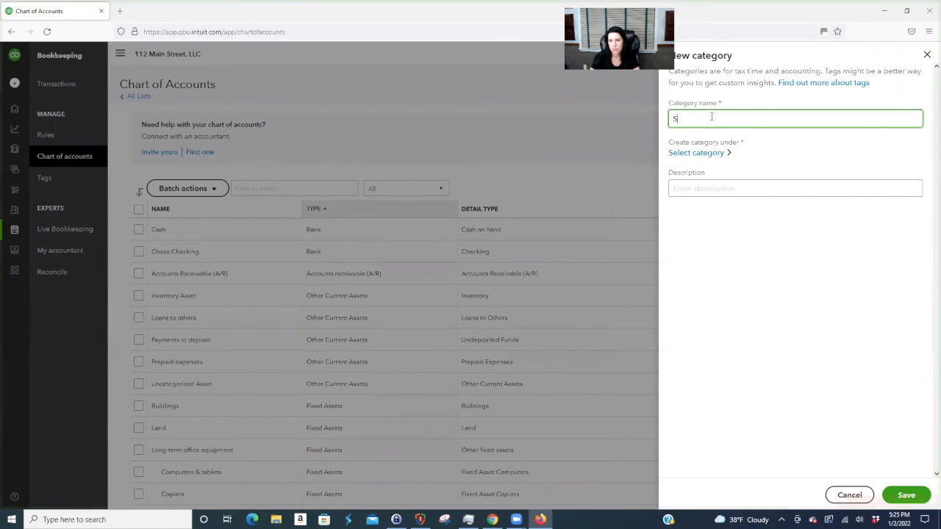
type("ecurity Deposi")
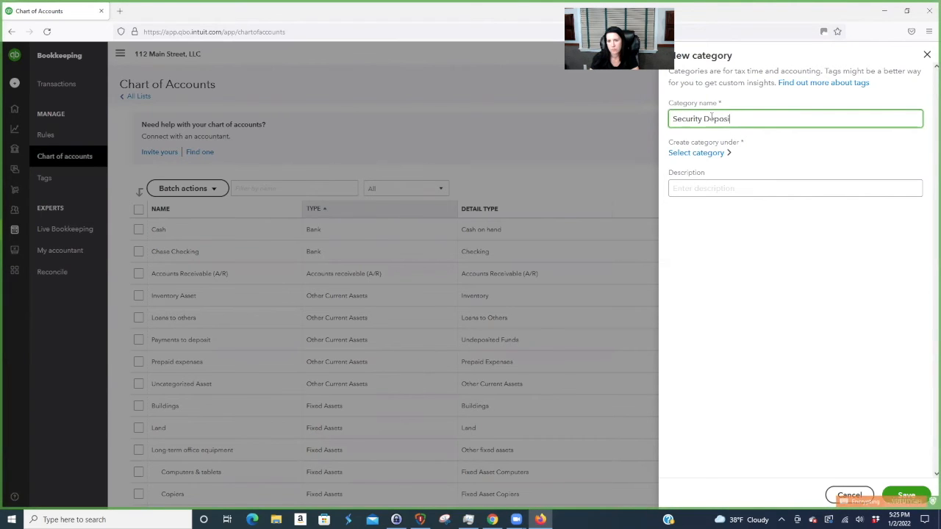
type("ts Payable")
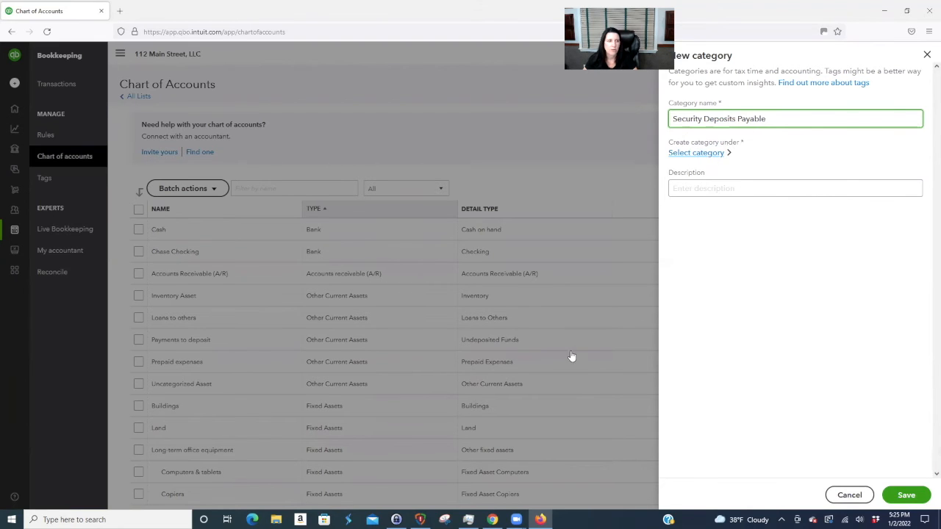
left_click(696, 152)
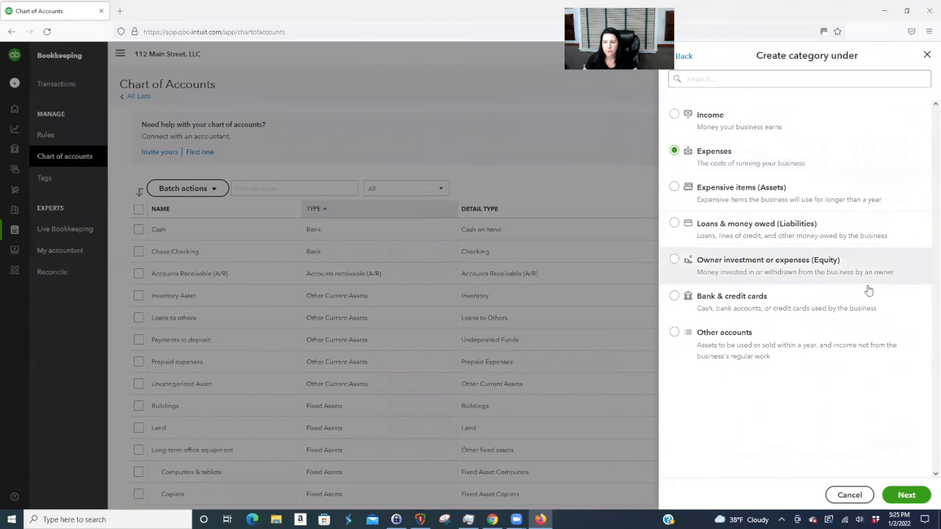
- Set the parent to Customer prepayments under Loans & money owed (Liabilities)
left_click(675, 224)
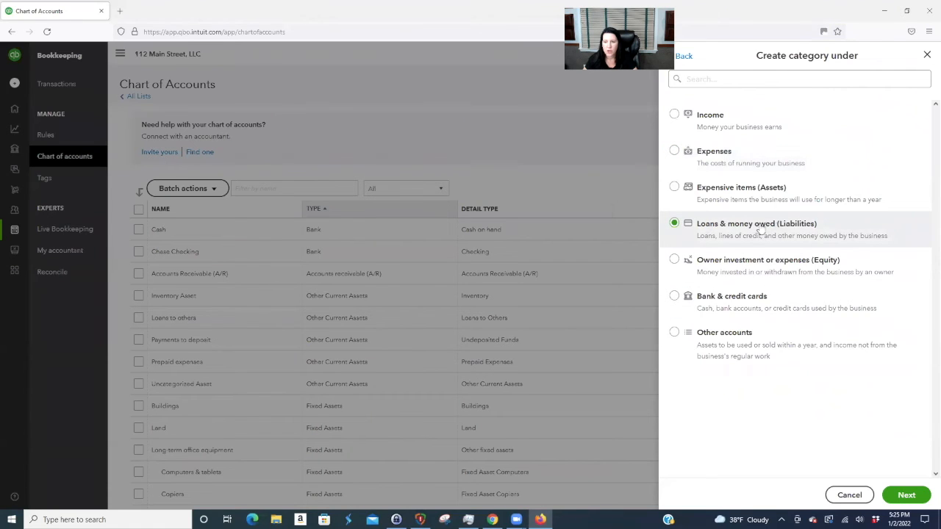
left_click(905, 495)
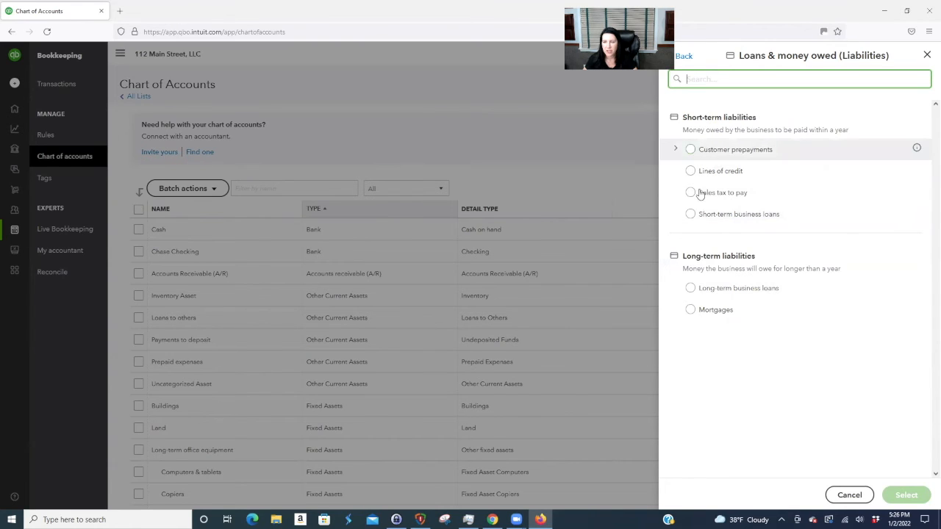
left_click(691, 149)
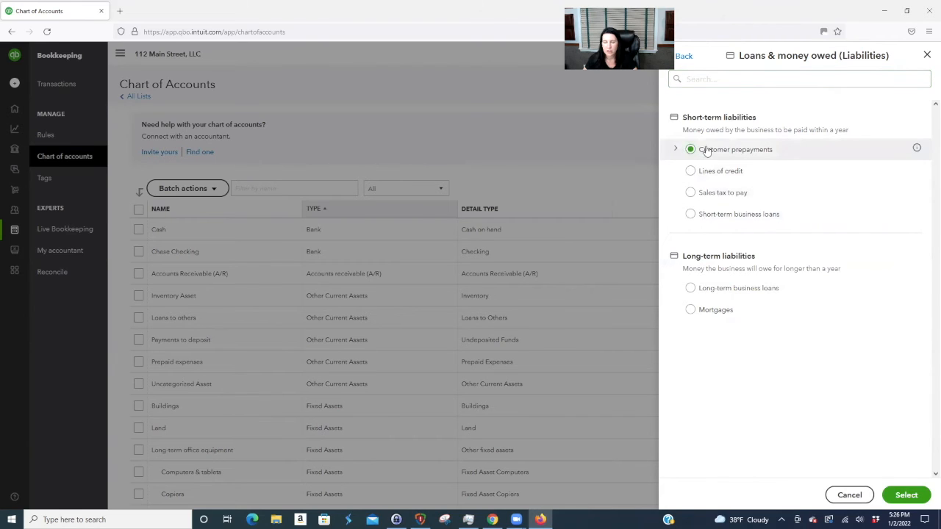
left_click(906, 495)
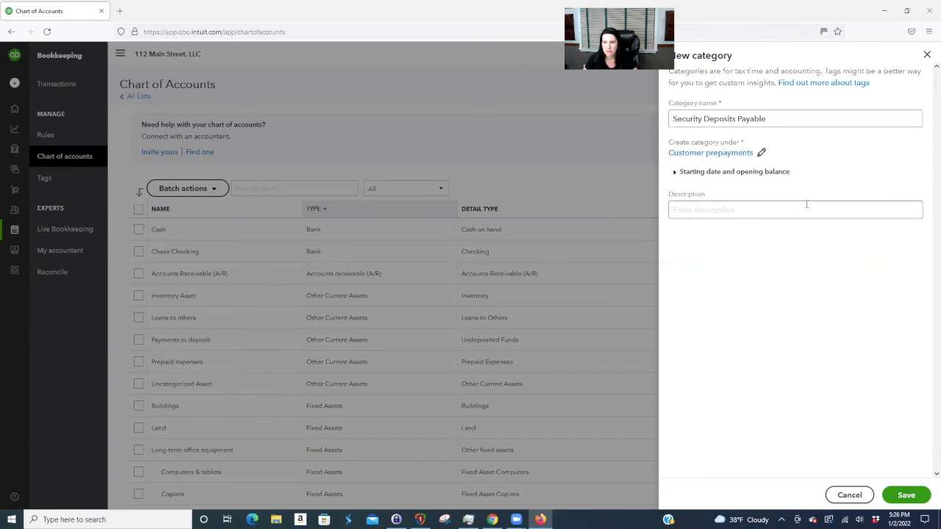
- Explore Other accounts and search 'other current liability' as alternative parent types
left_click(762, 153)
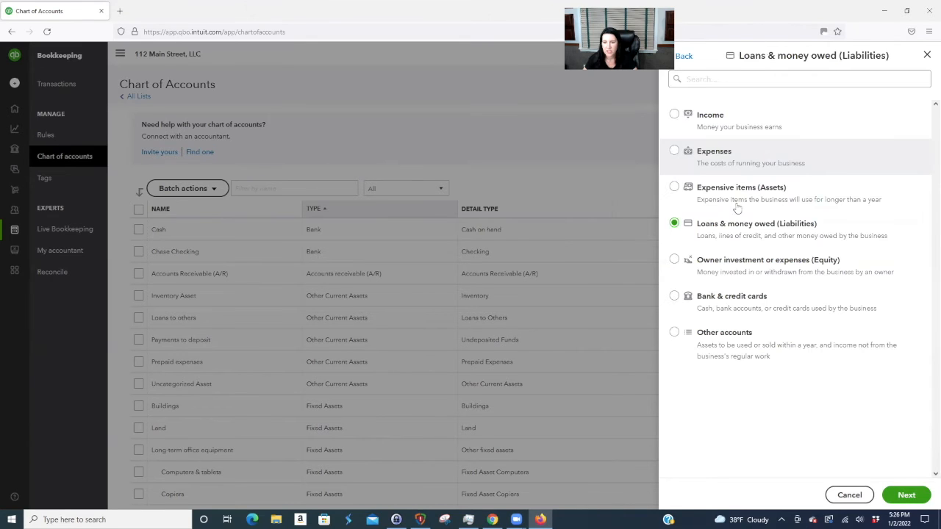
left_click(713, 79)
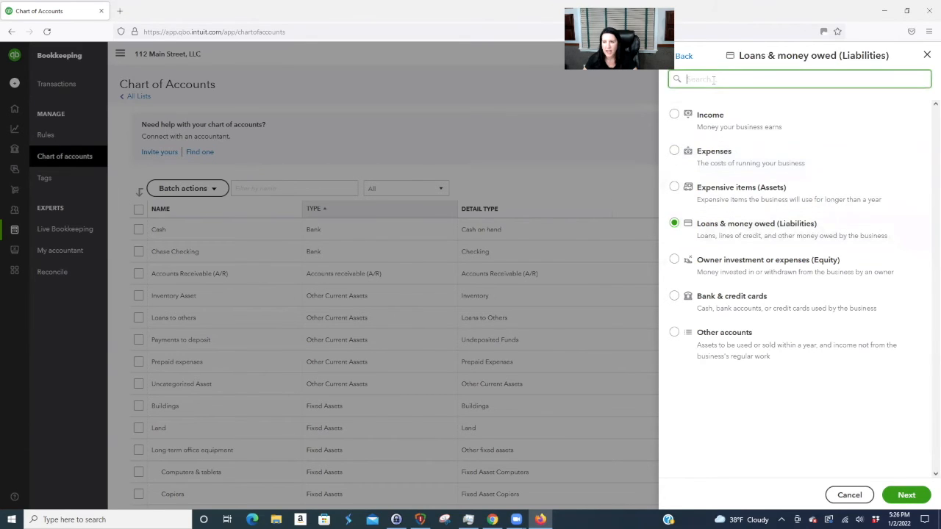
left_click(722, 337)
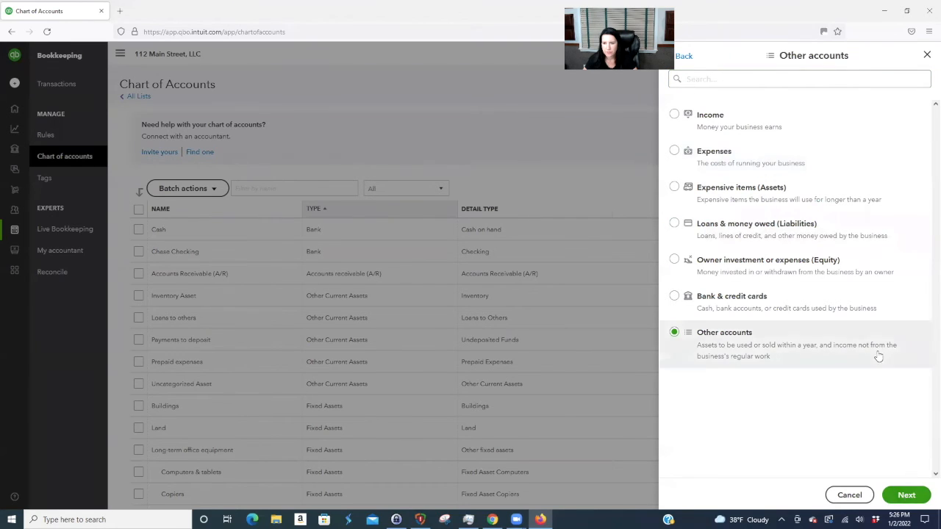
left_click(910, 498)
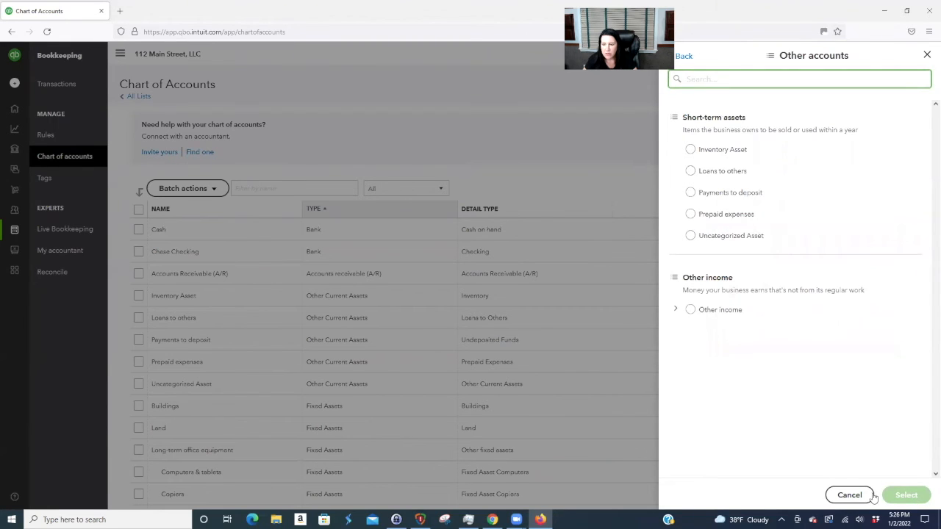
left_click(849, 495)
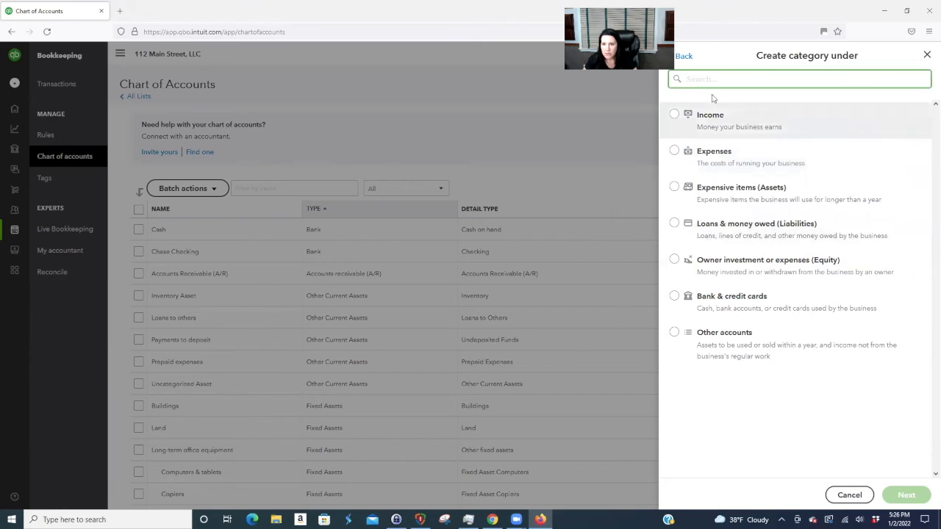
type("o")
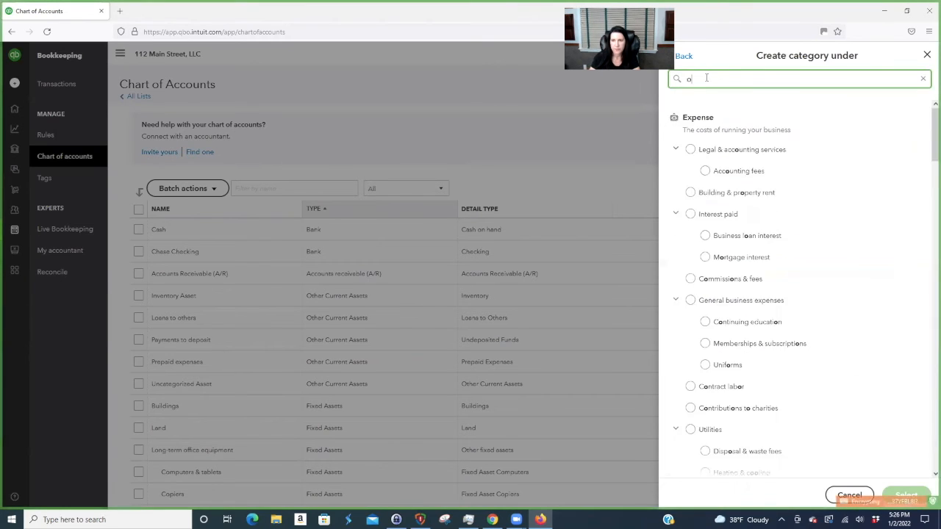
type("ther current ")
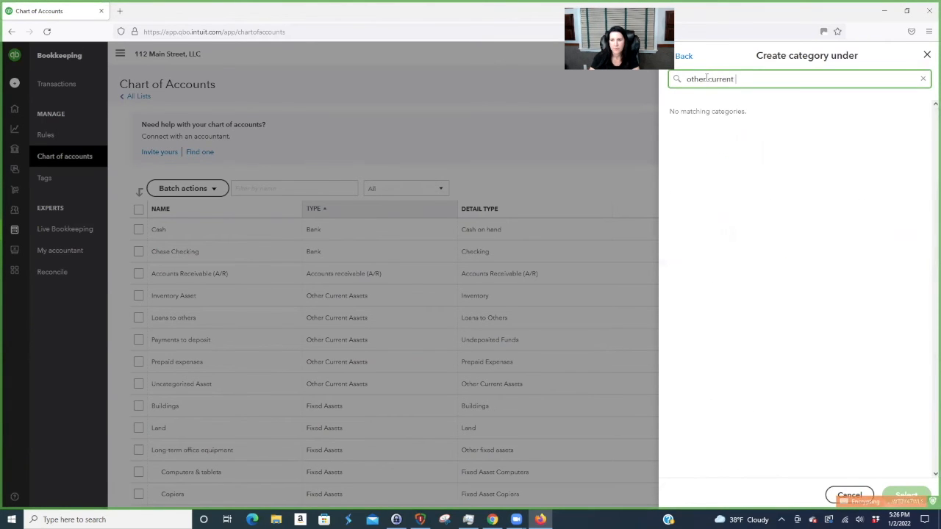
type("liability")
left_click(684, 55)
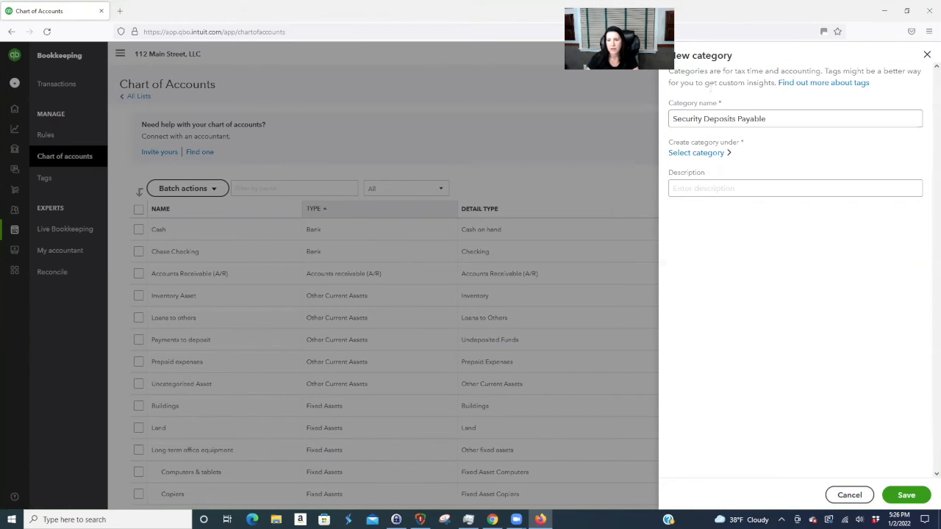
- Reselect Customer prepayments under liabilities and save Security Deposits Payable
left_click(698, 151)
left_click(722, 232)
left_click(907, 496)
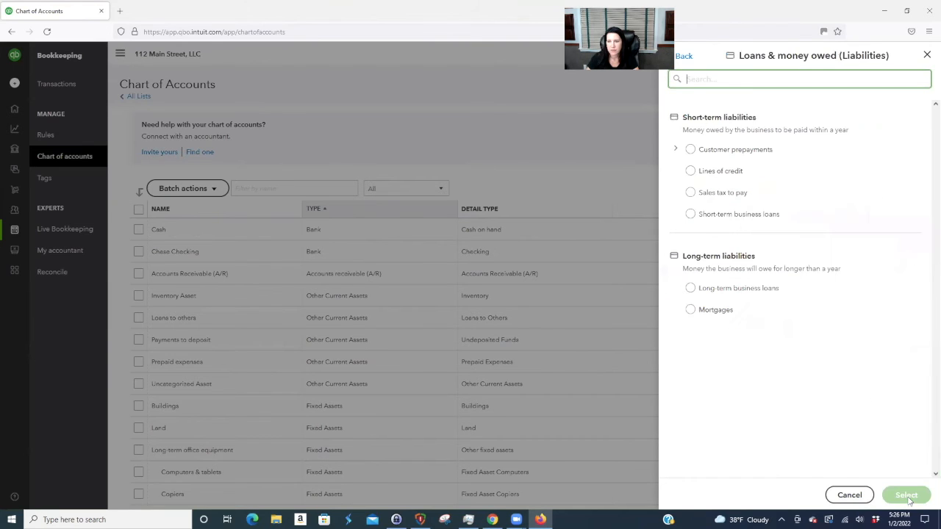
left_click(711, 150)
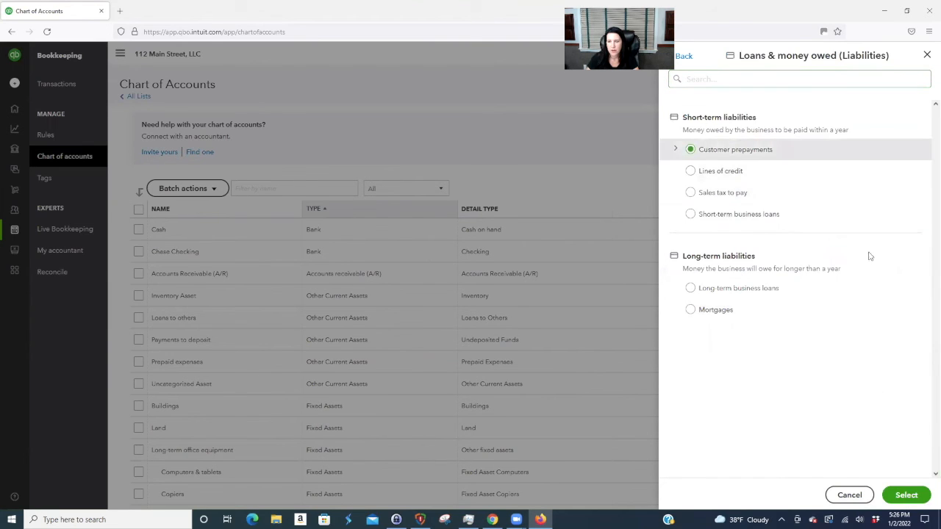
left_click(907, 496)
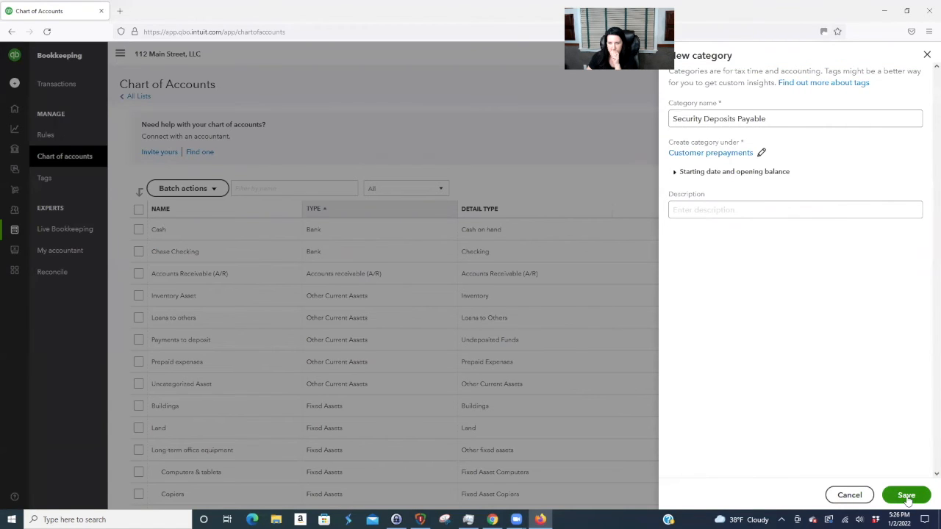
left_click(907, 495)
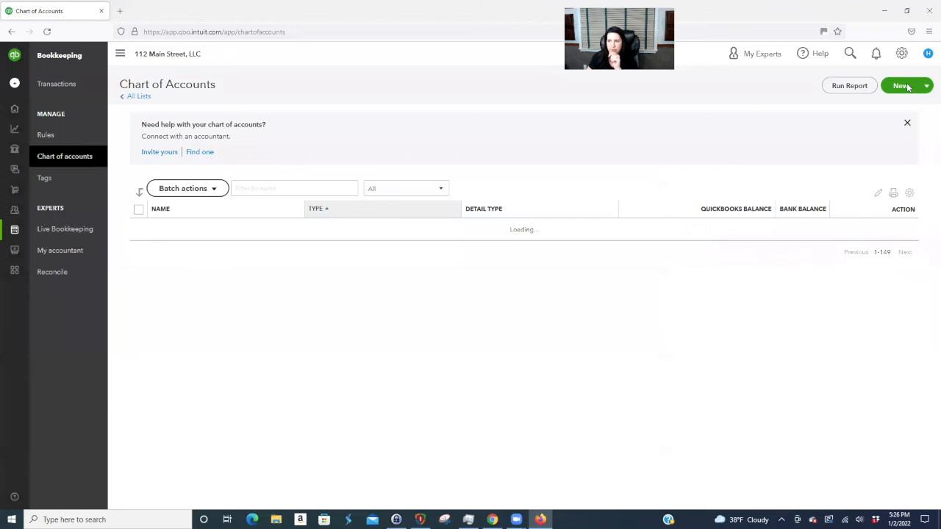
- Create 'Building 1 - Unit 1 Sec. Deposit' under Security Deposits Payable
left_click(908, 86)
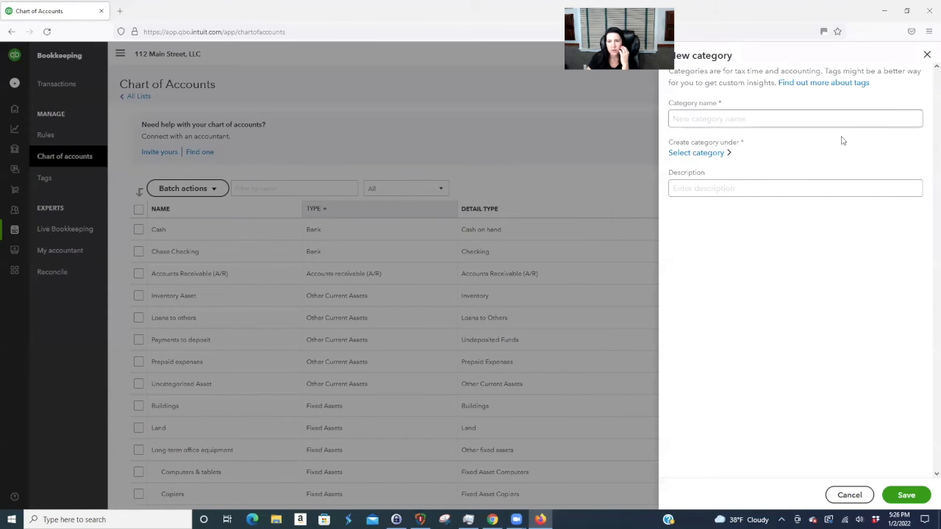
left_click(692, 120)
type("se")
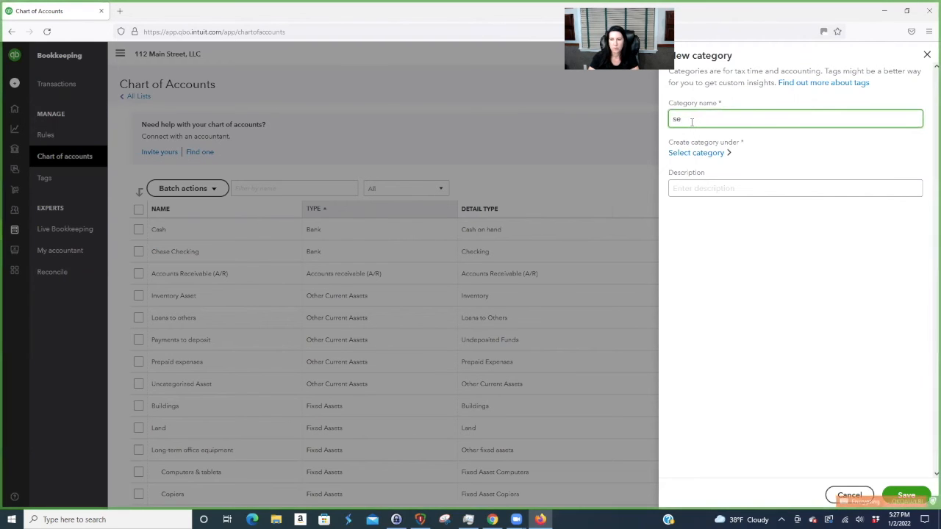
left_click(695, 152)
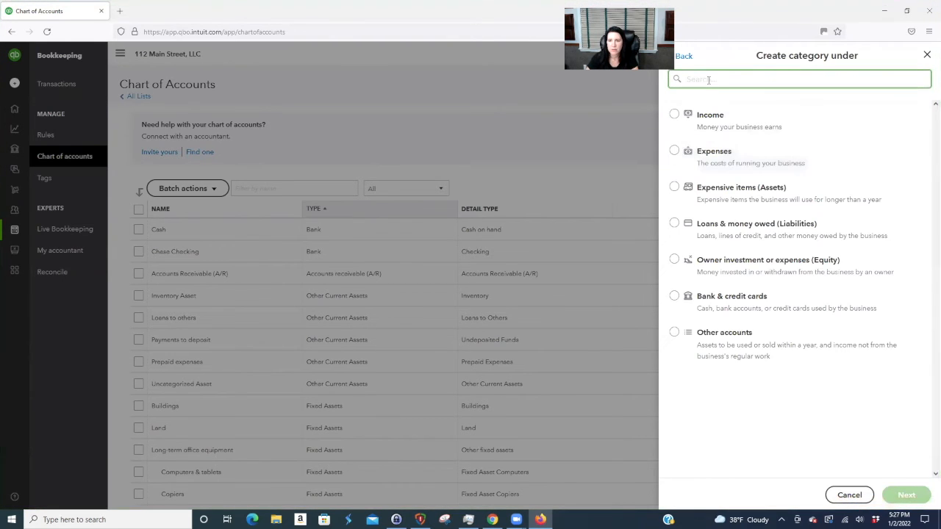
type("sec")
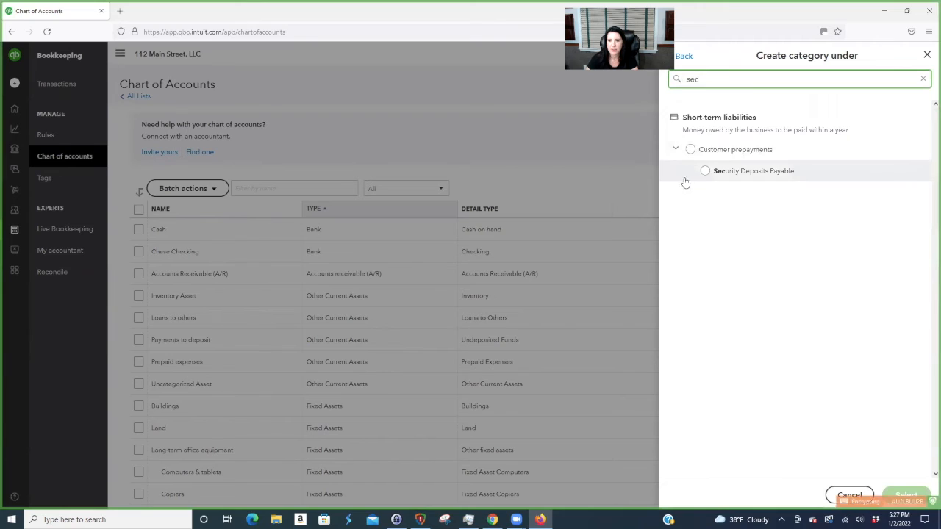
left_click(706, 171)
left_click(907, 495)
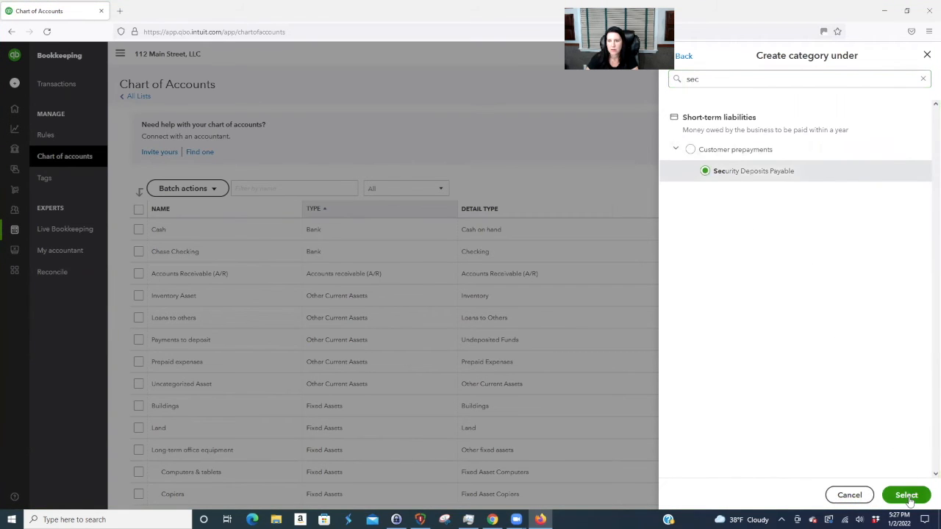
left_click(684, 118)
type("se")
key("BackSpace")
key("BackSpace")
type("Building 1")
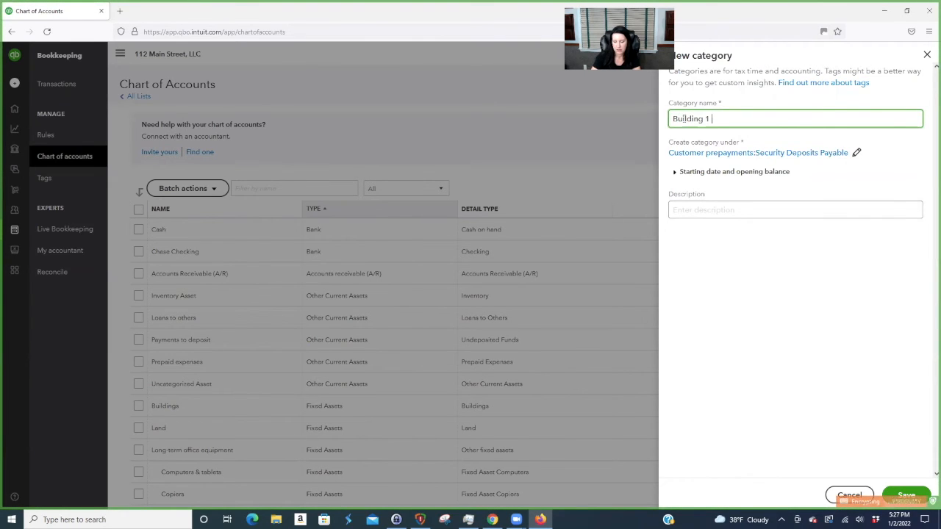
type(" - Unit 1 Sec. Deposit")
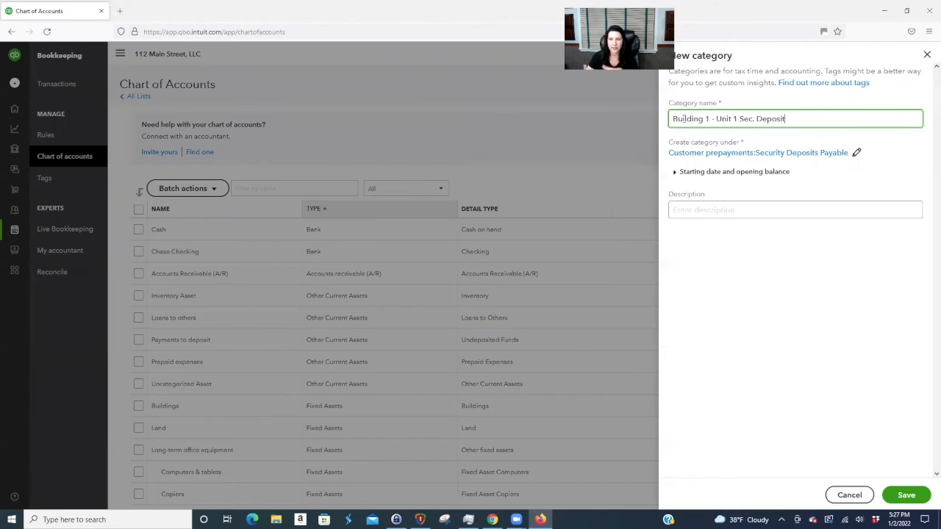
left_click(907, 496)
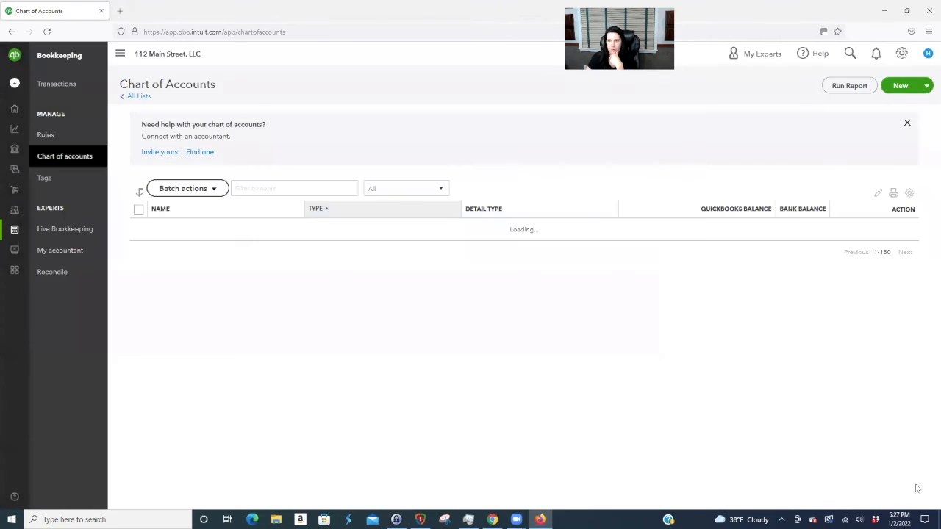
- Create 'Building 1 - Unit 2 Security Deposit' under Security Deposits Payable
left_click(900, 86)
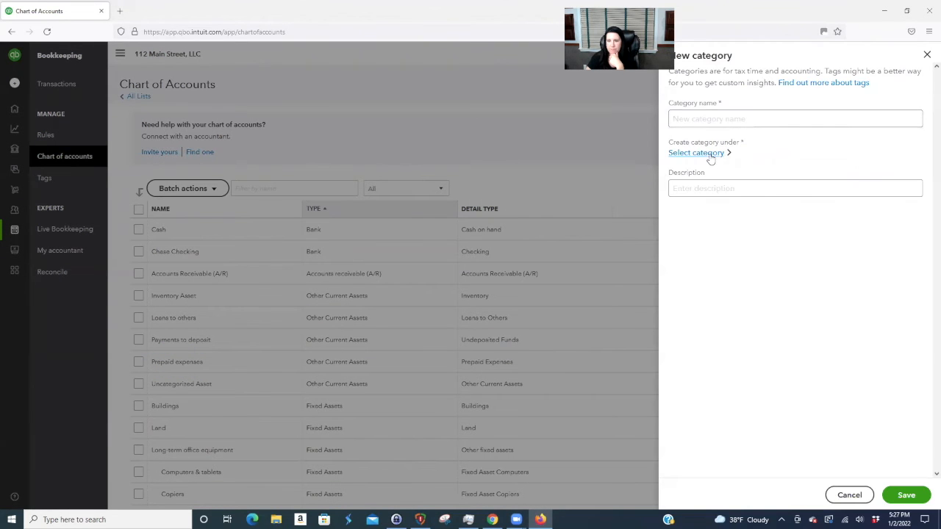
left_click(710, 156)
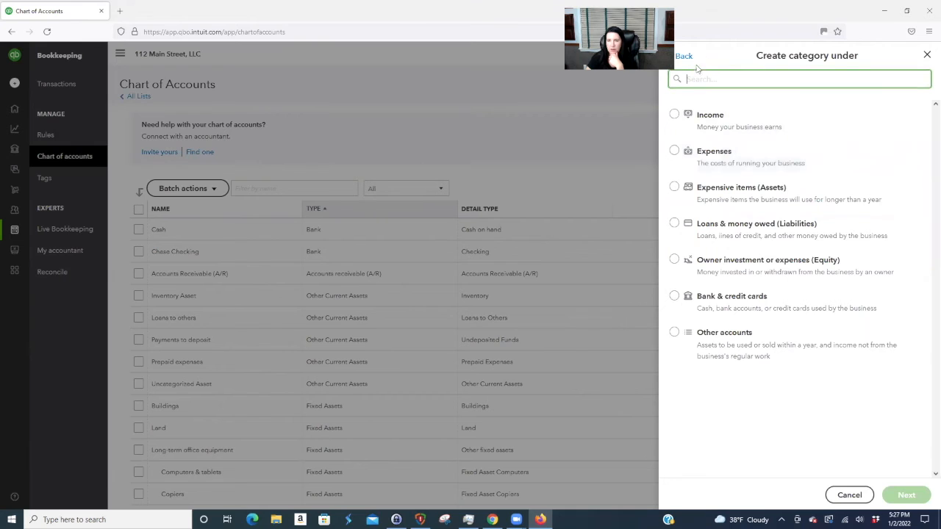
type("sec")
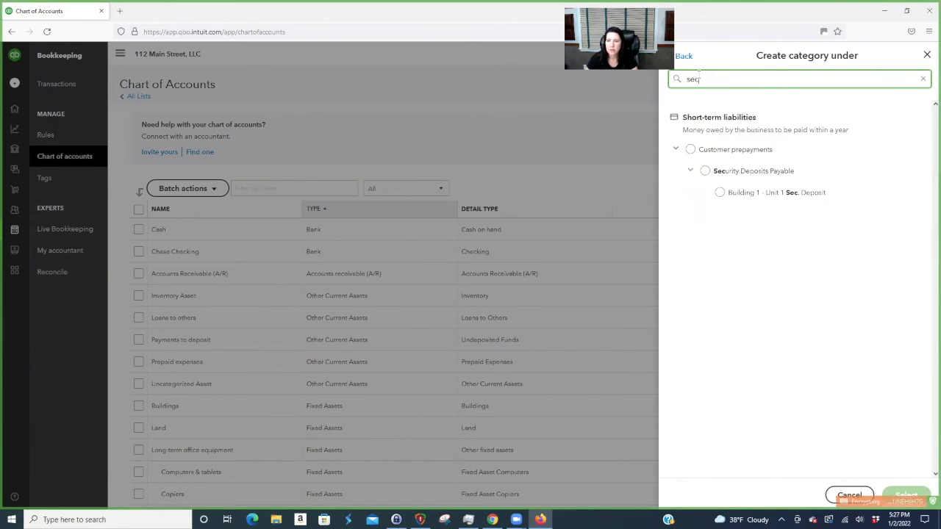
left_click(705, 171)
left_click(908, 496)
left_click(689, 117)
type("Build")
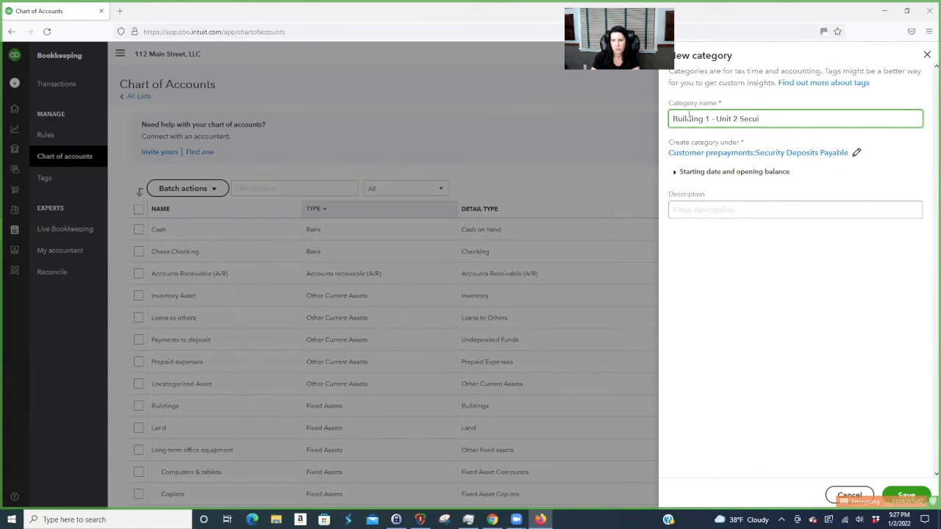
type("ing 1 - Unit 2 Security Deposit")
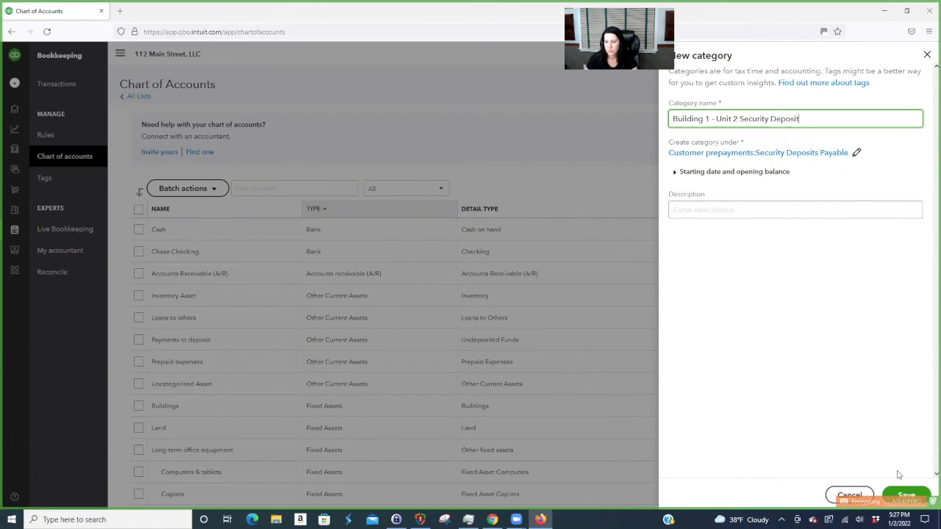
left_click(906, 494)
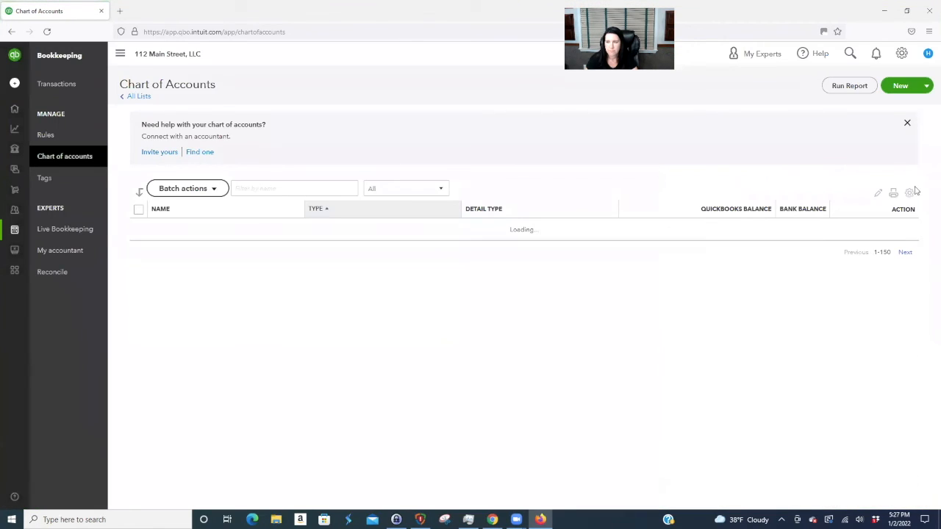
- Create 'Building 2 - Unit 1A Security Deposit' under Security Deposits Payable
left_click(901, 87)
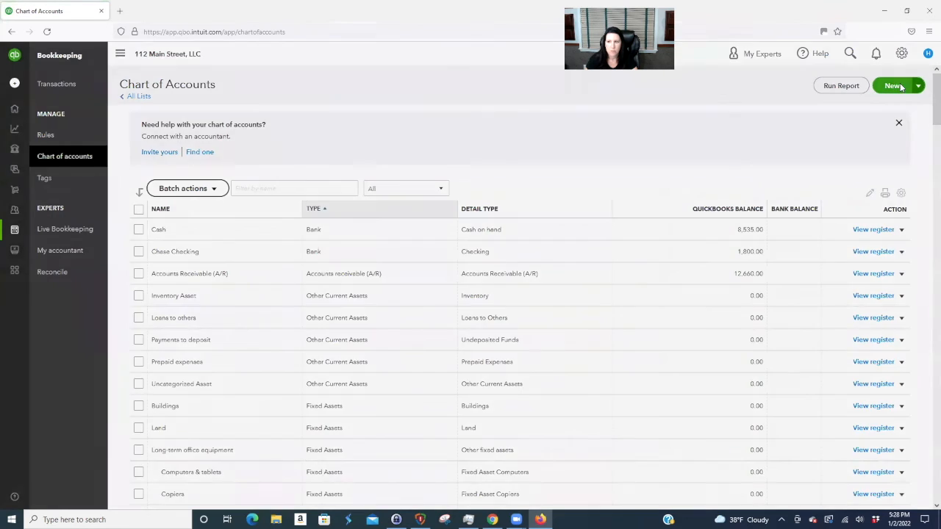
key("Escape")
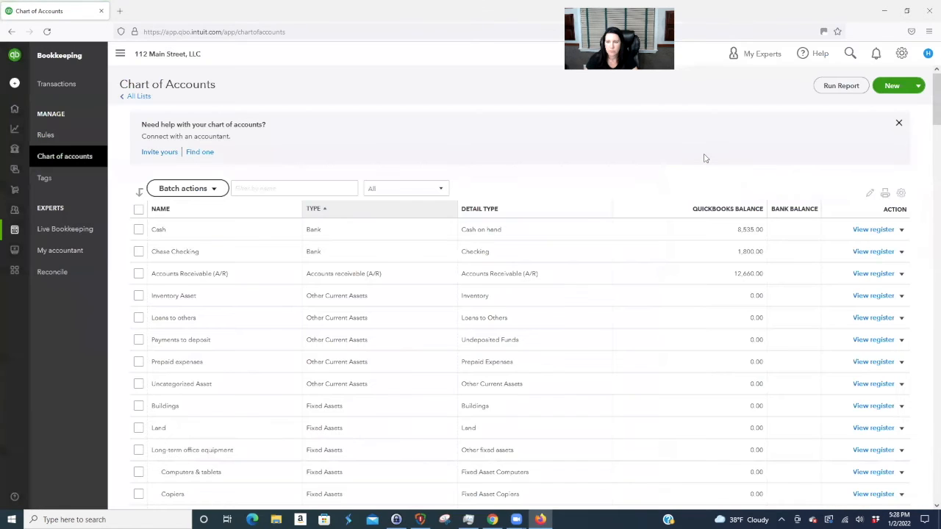
left_click(893, 87)
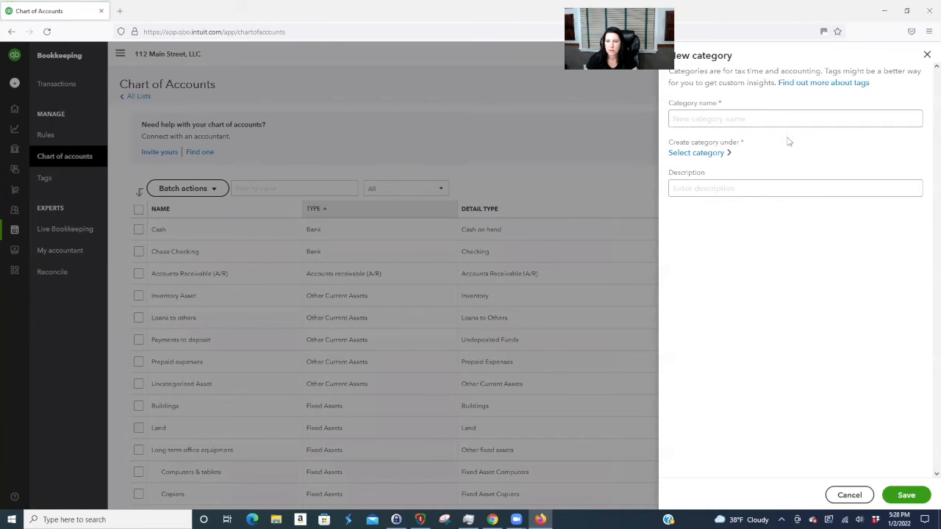
left_click(707, 153)
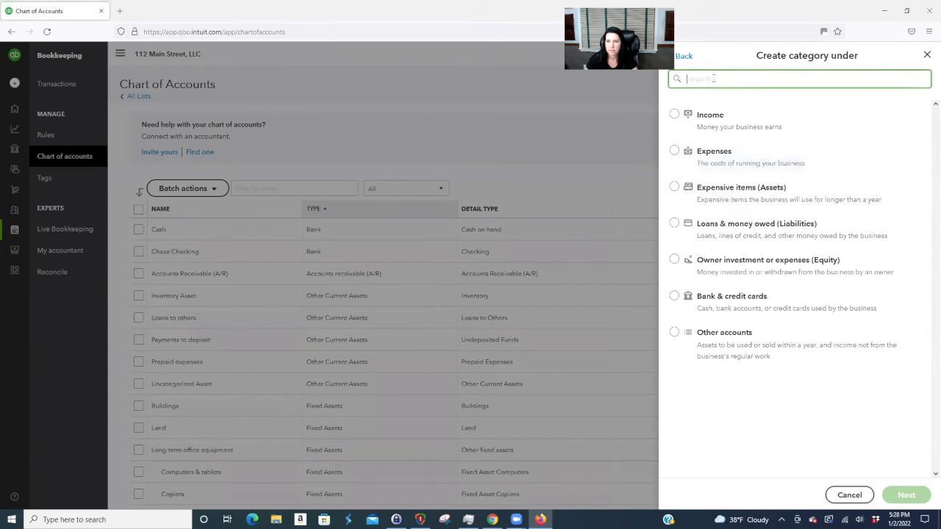
type("securi")
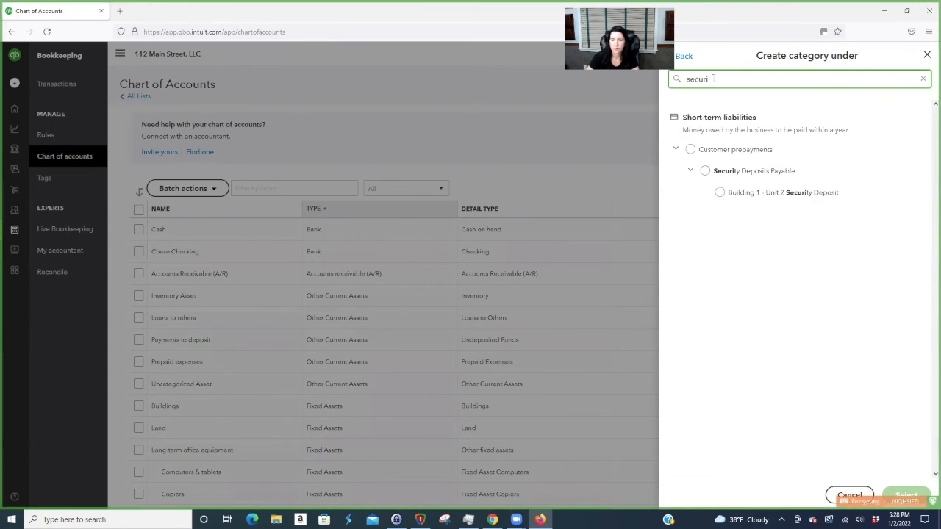
left_click(705, 170)
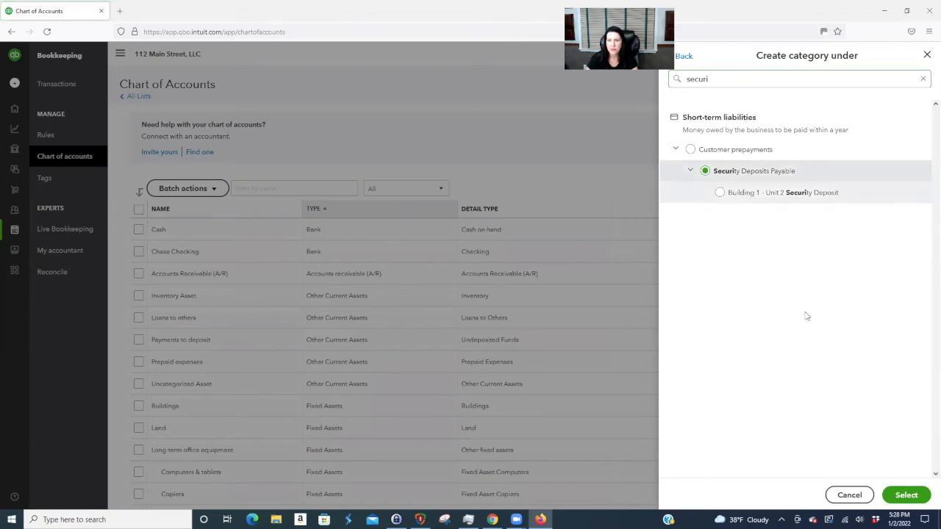
left_click(906, 494)
left_click(703, 119)
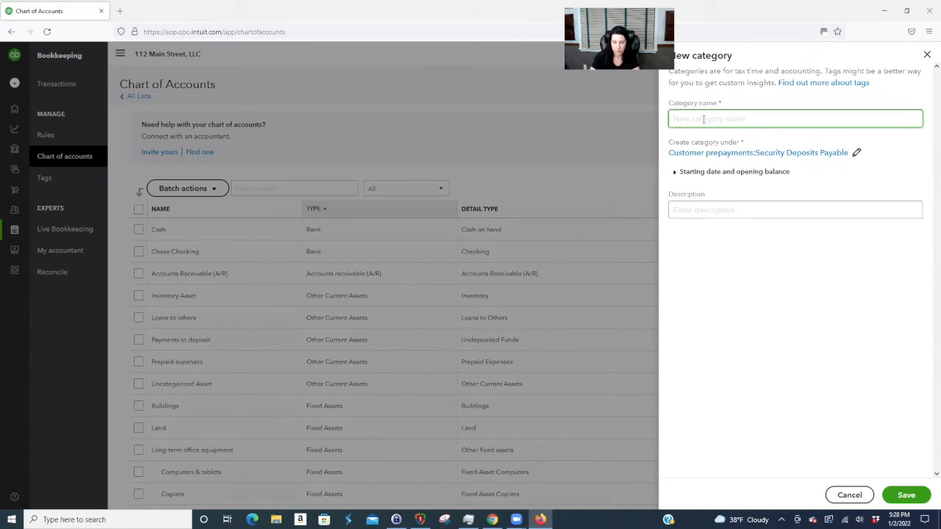
type("Building 2")
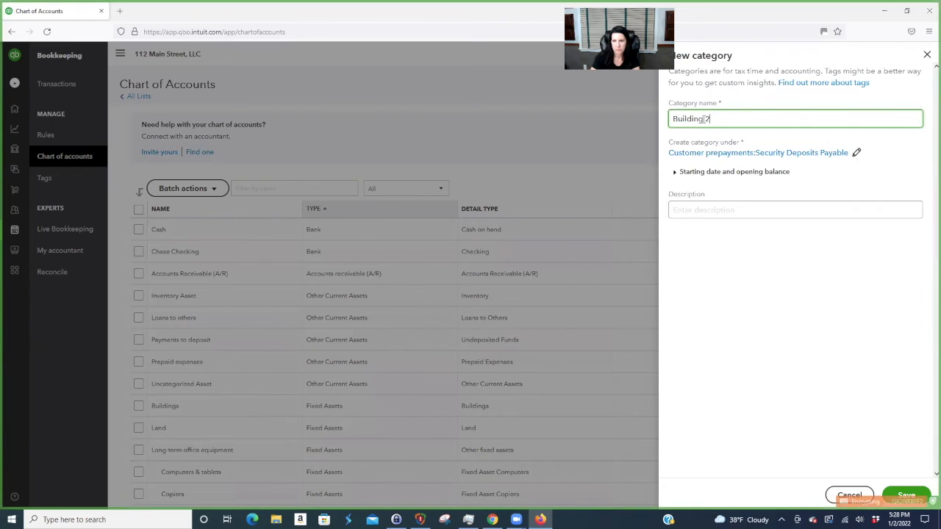
type(" - Unit 1")
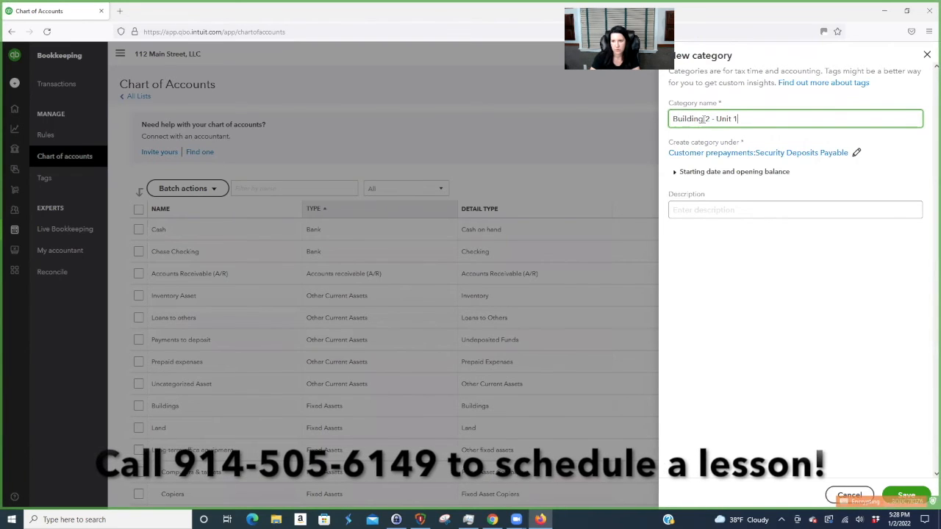
type("A Security Deposit")
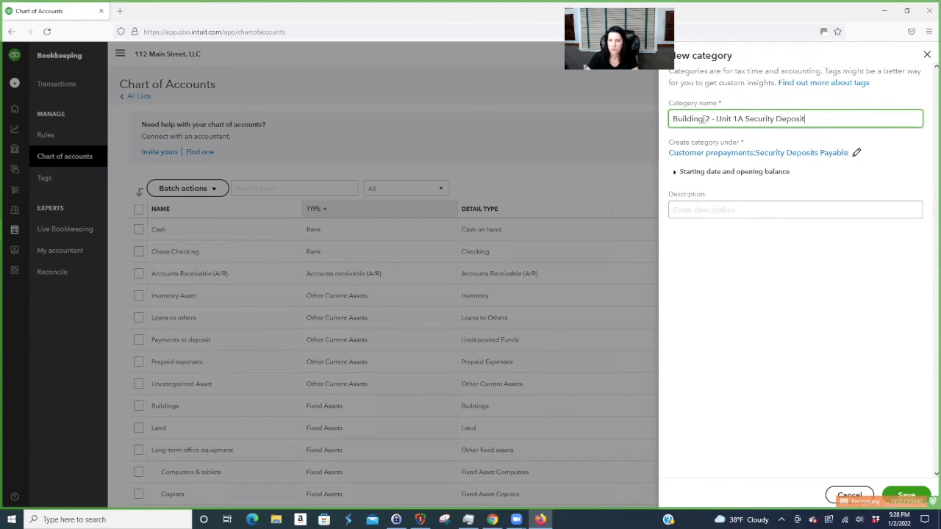
left_click(906, 494)
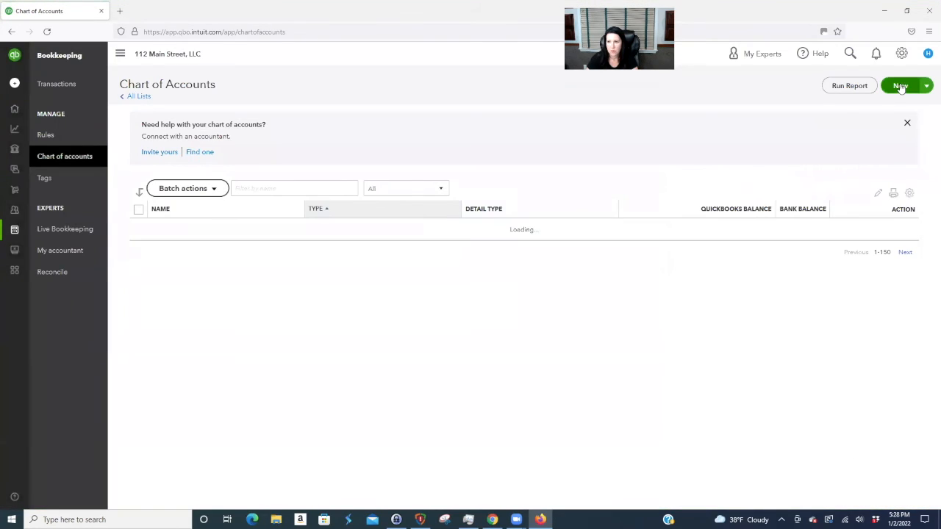
- Create 'Building 2 - Unit 2A Security Deposit' under Security Deposits Payable
left_click(900, 86)
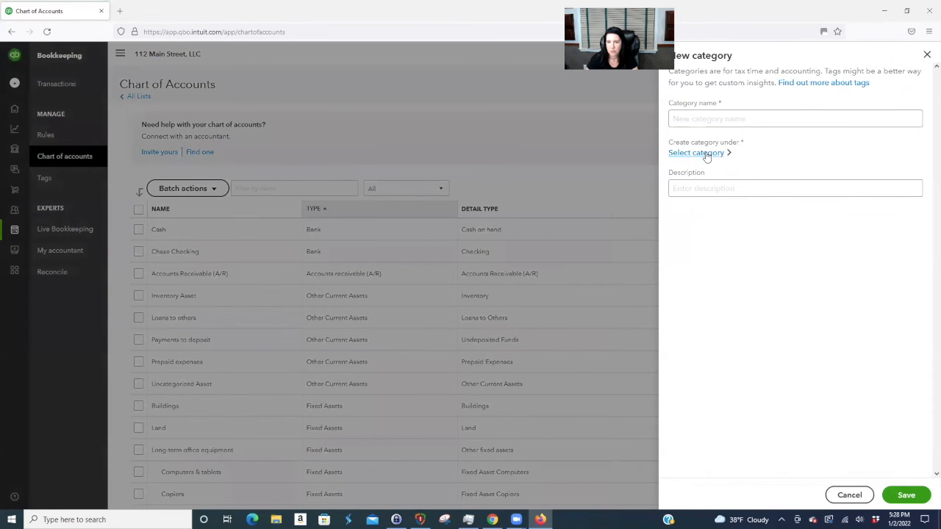
left_click(708, 153)
type("sec")
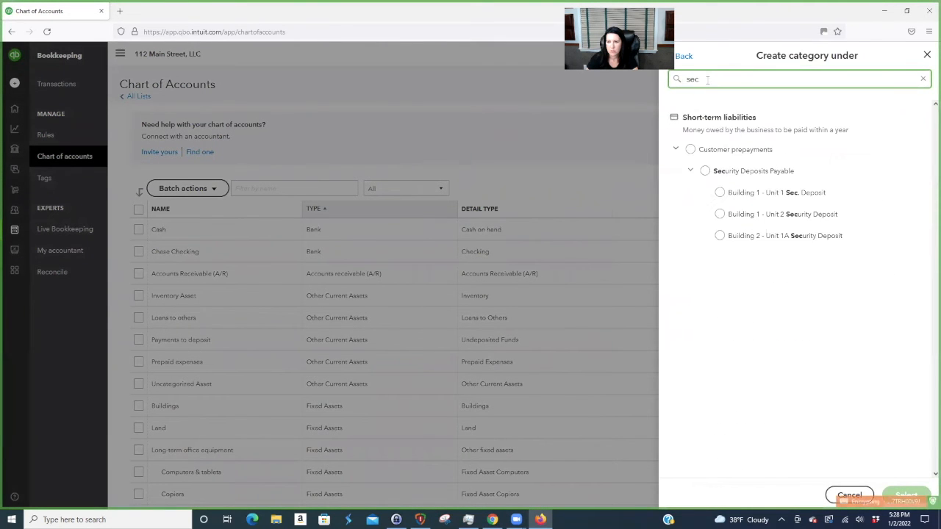
left_click(705, 171)
left_click(906, 495)
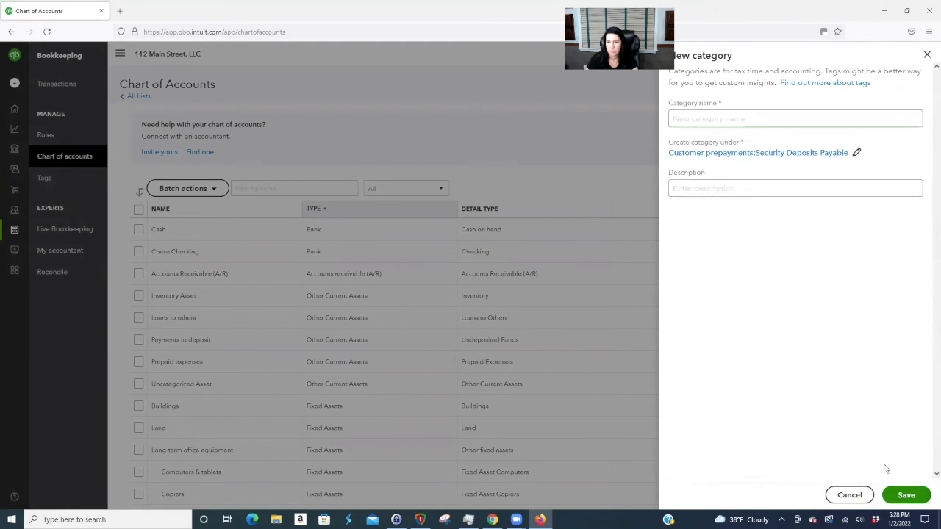
left_click(696, 118)
type("Building 2 - U")
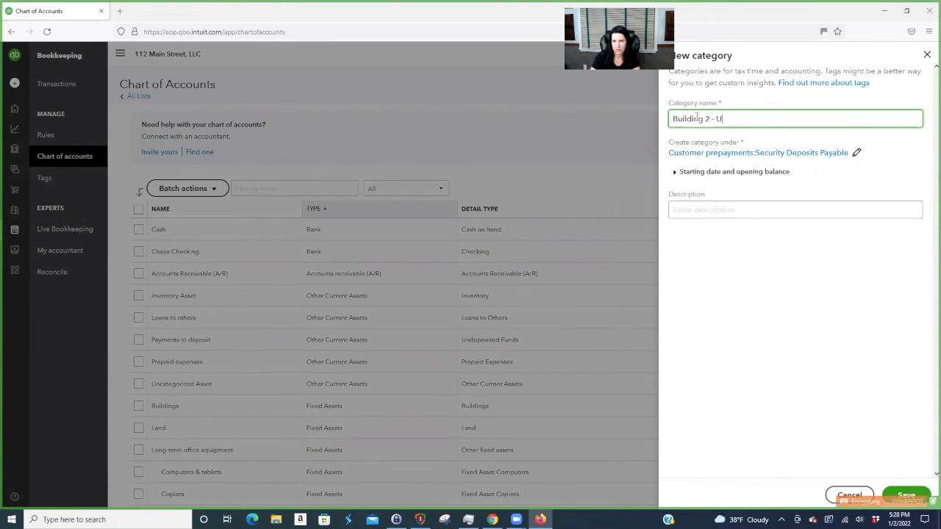
type("nit 2A Security Deposit")
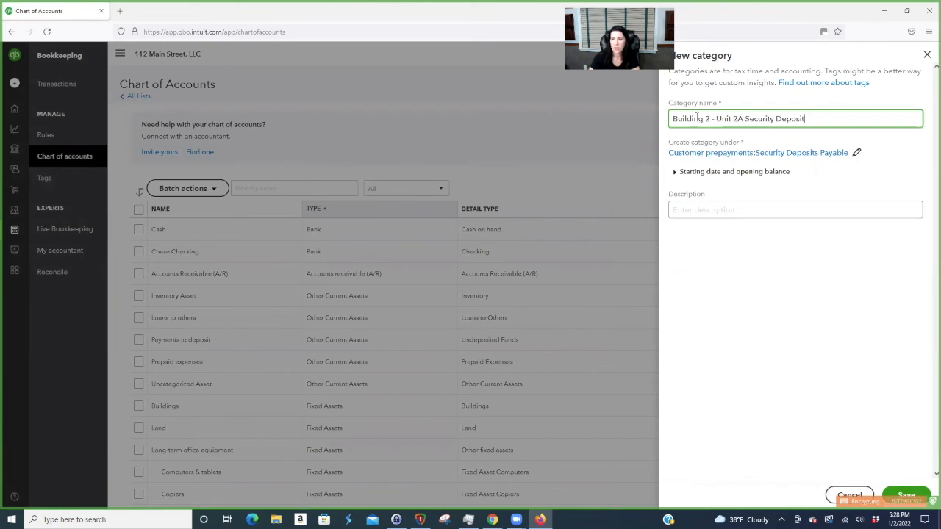
left_click(905, 496)
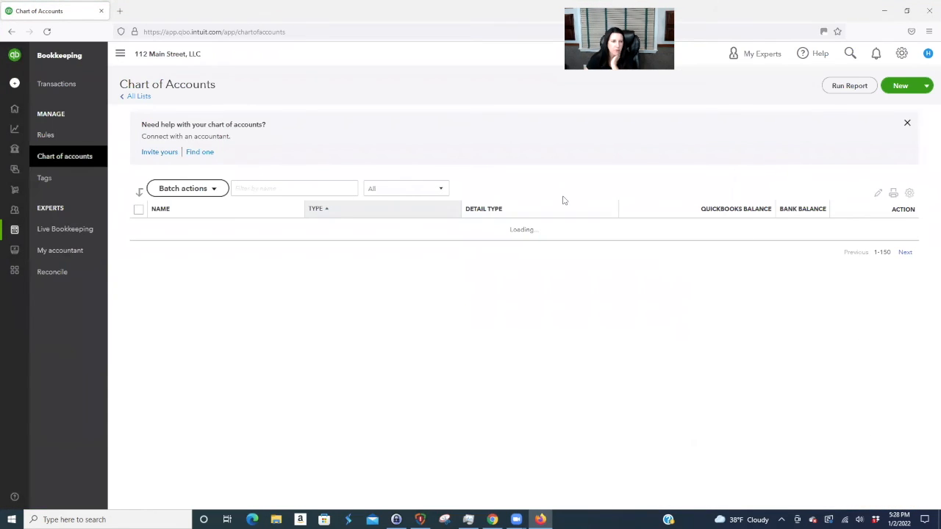
- Filter the accounts by 'unit' and inspect the Building 1 - Unit 1 Sec. Deposit account's parent
type("e")
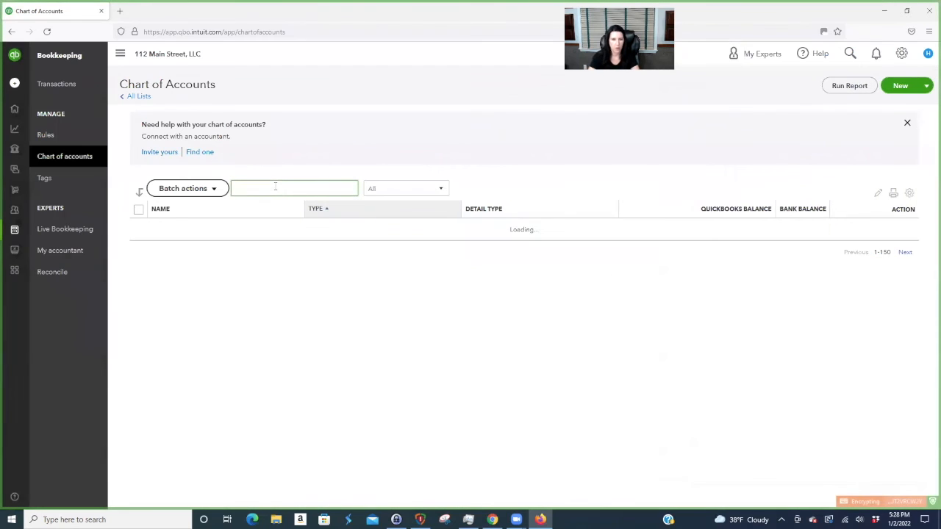
key("BackSpace")
type("securi")
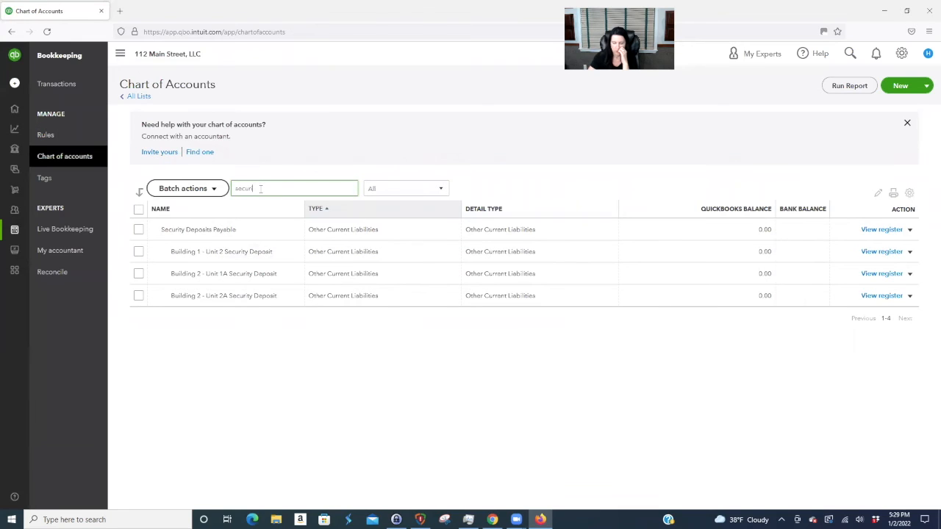
key("BackSpace")
key("BackSpace")
key("BackSpace")
key("BackSpace")
key("BackSpace")
type("unit")
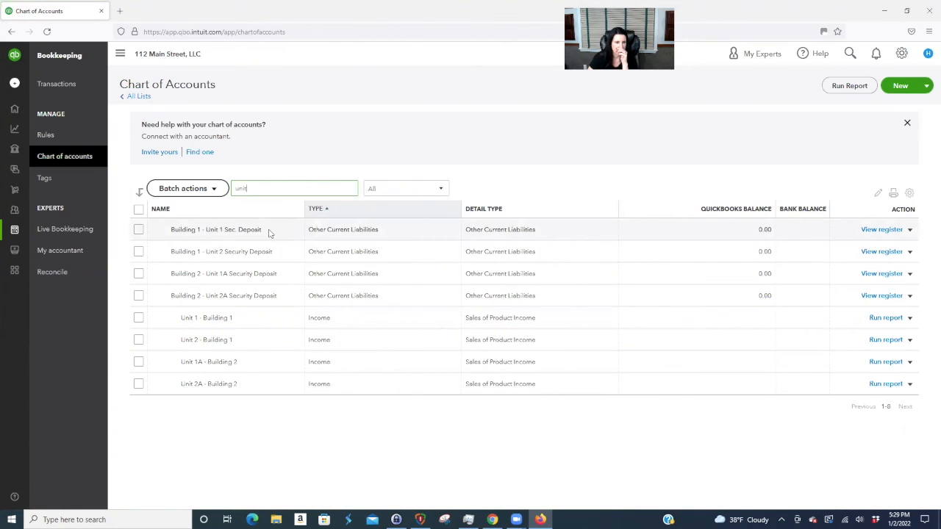
left_click(910, 229)
left_click(849, 245)
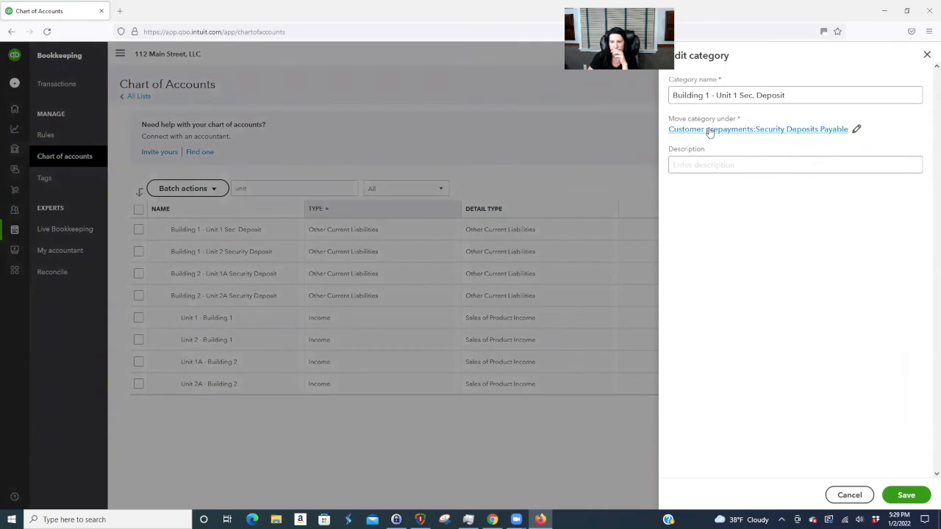
left_click(709, 129)
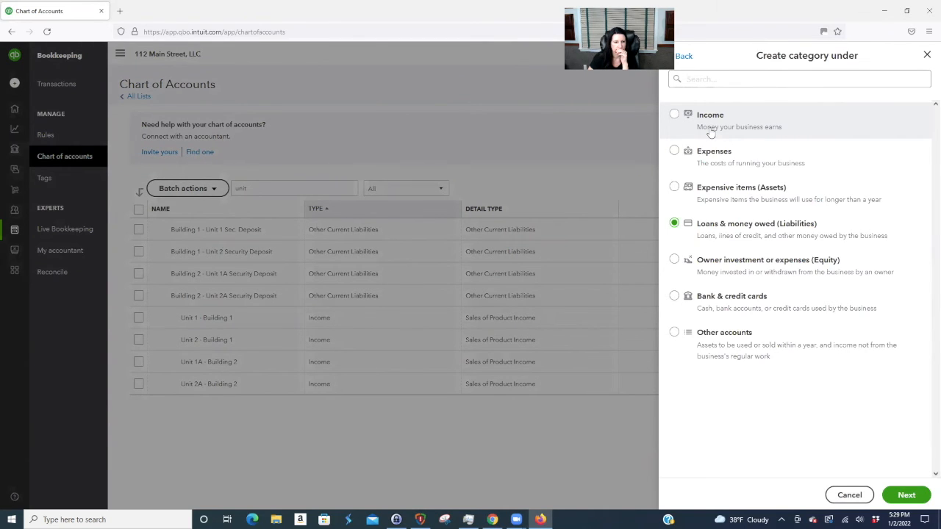
left_click(448, 139)
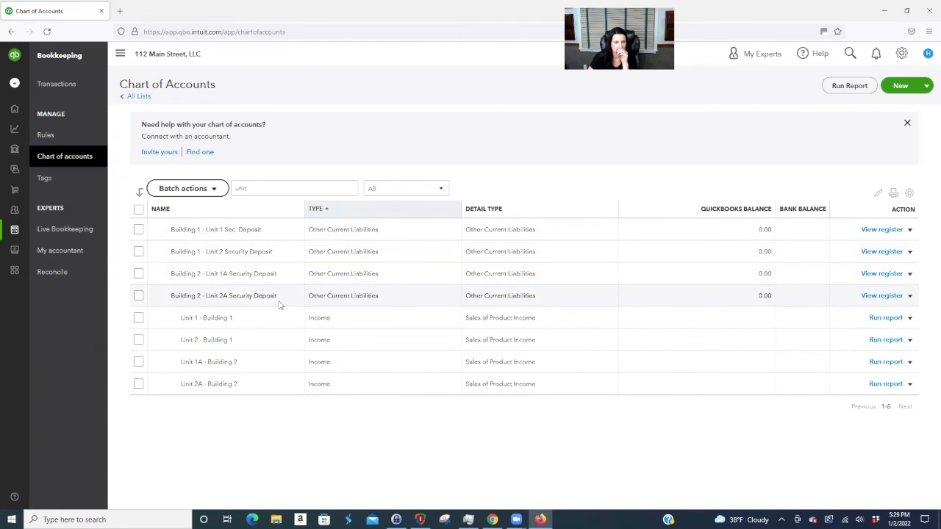
- Change 'Sec.' to 'Security' in the Building 1 - Unit 1 account name and save
left_click(912, 230)
left_click(844, 244)
left_click(744, 103)
key("BackSpace")
type("urity Deposit")
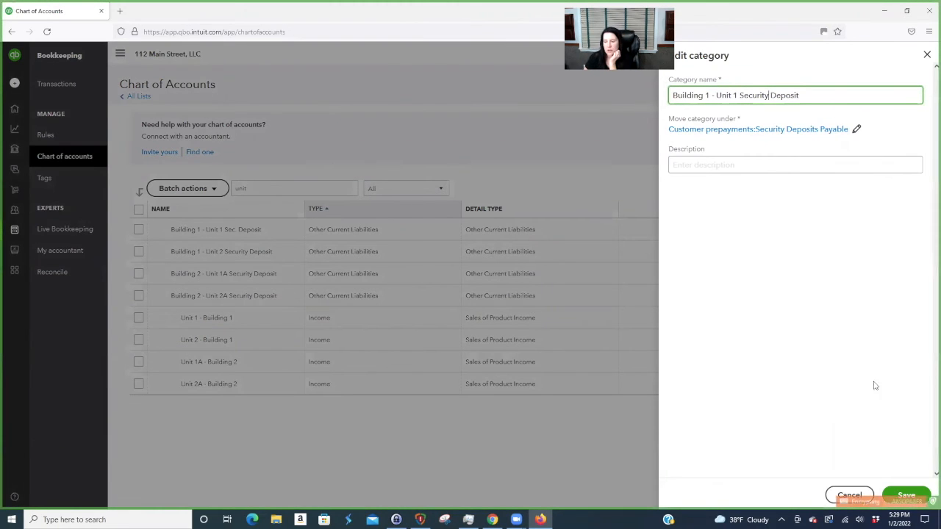
left_click(907, 495)
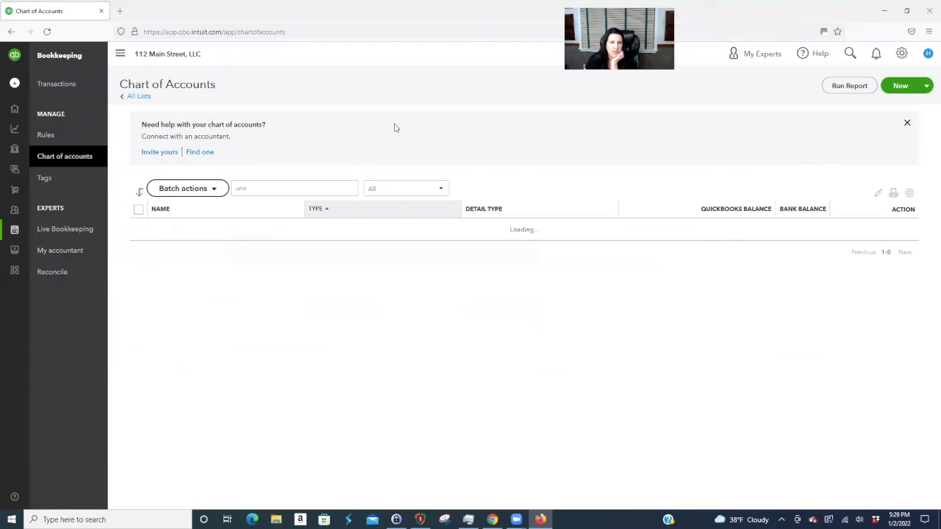
left_click(902, 55)
- Add service 'Security - B1 U1' with income account Building 1 - Unit 1 Security Deposit
left_click(610, 126)
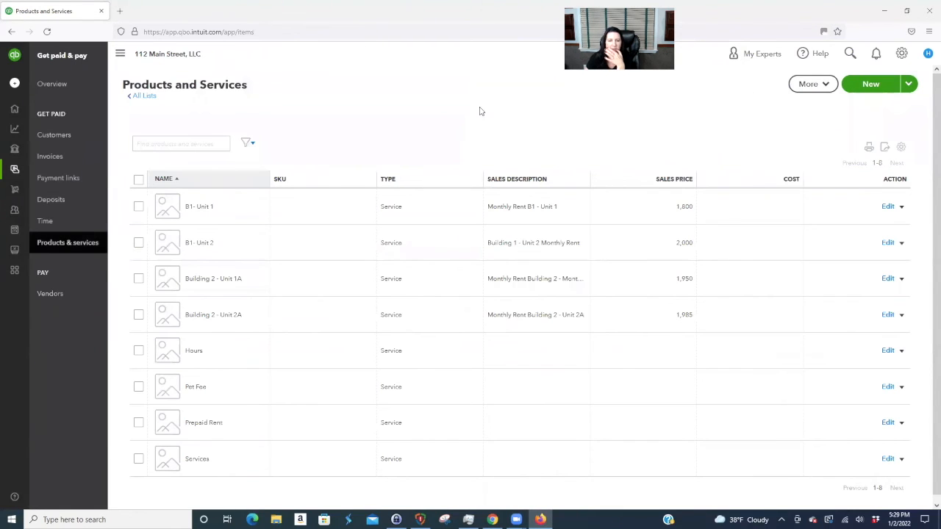
left_click(870, 87)
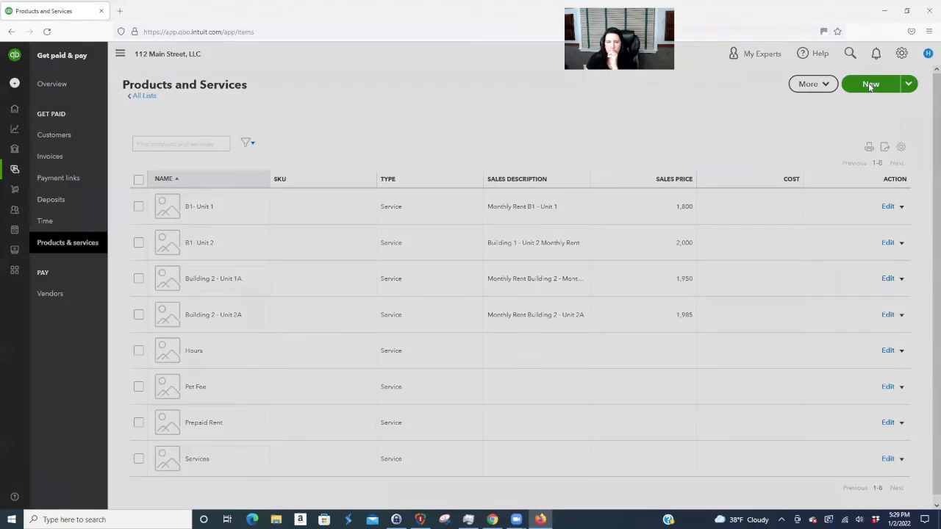
left_click(742, 157)
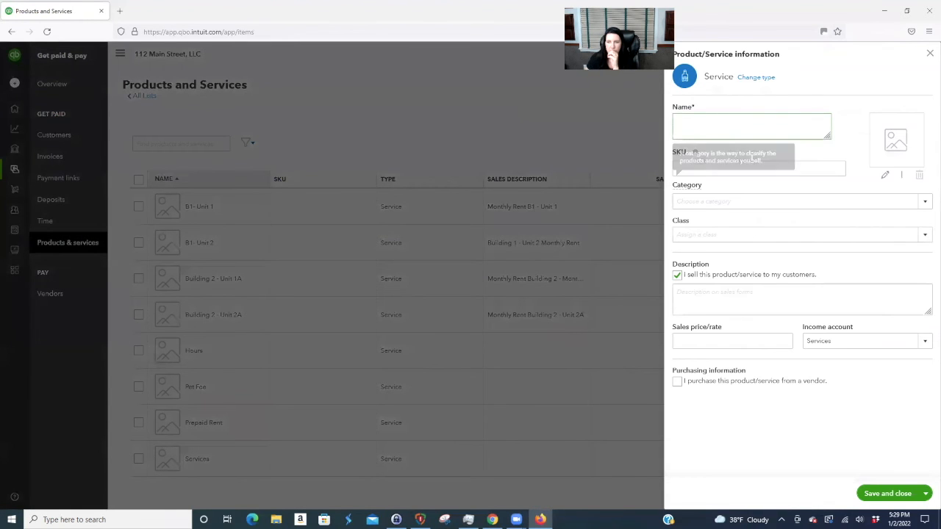
type("B1 U1")
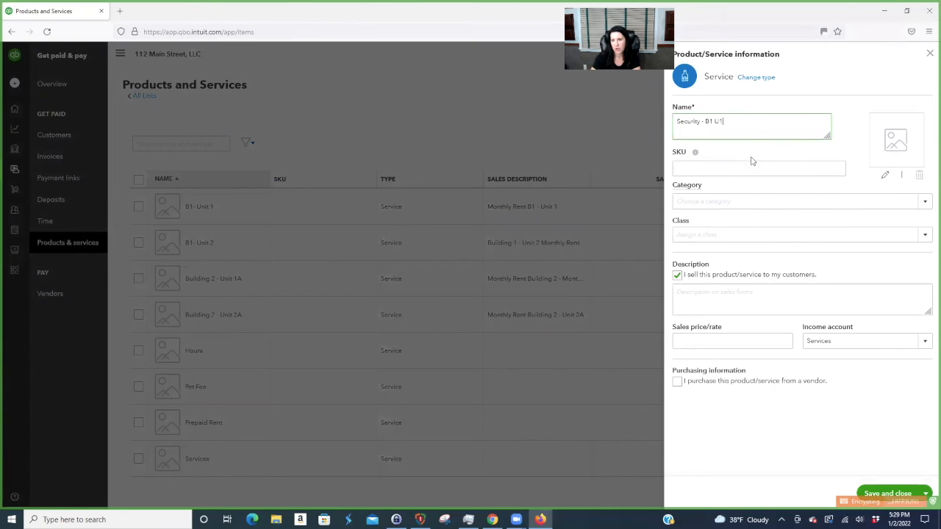
left_click(862, 340)
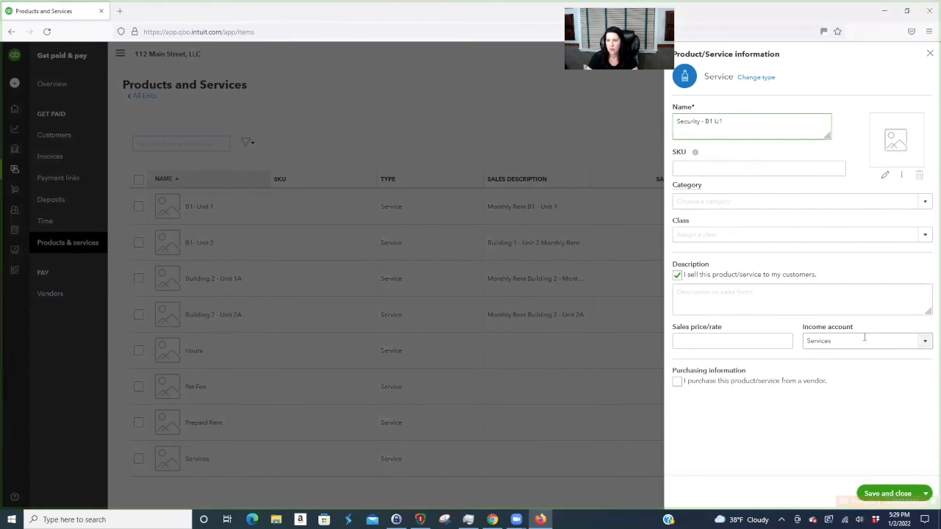
type("se")
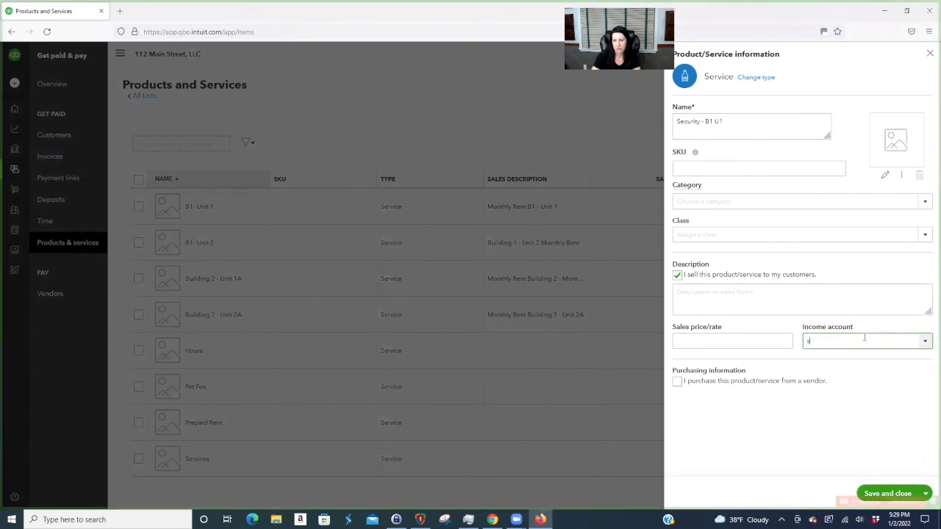
type("curi")
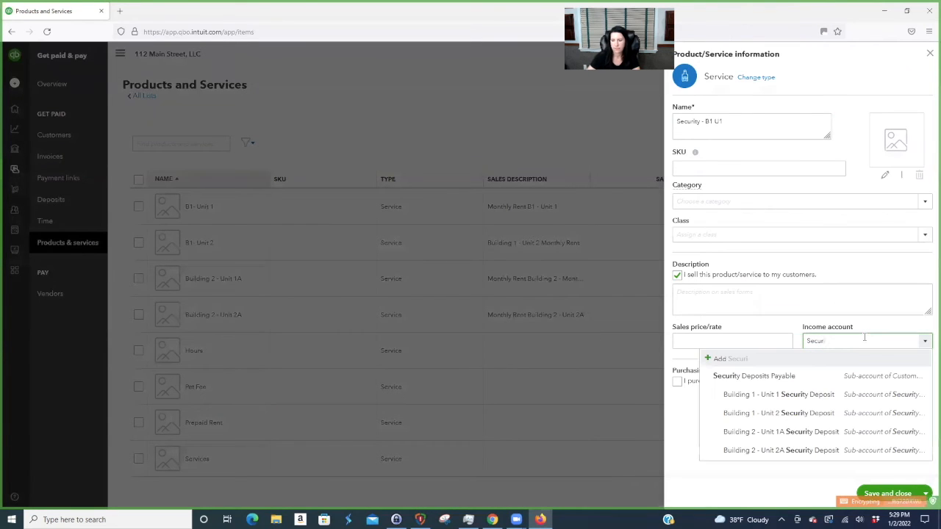
left_click(809, 390)
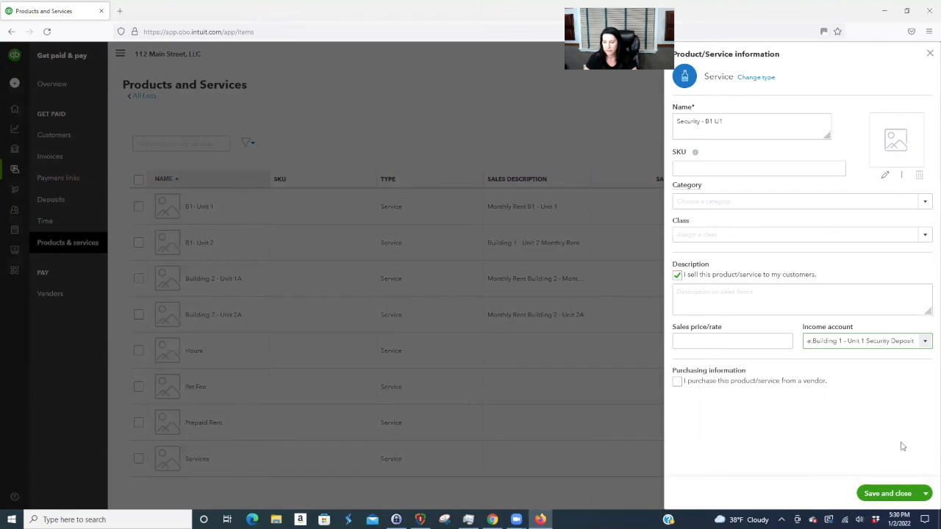
left_click(929, 494)
left_click(899, 476)
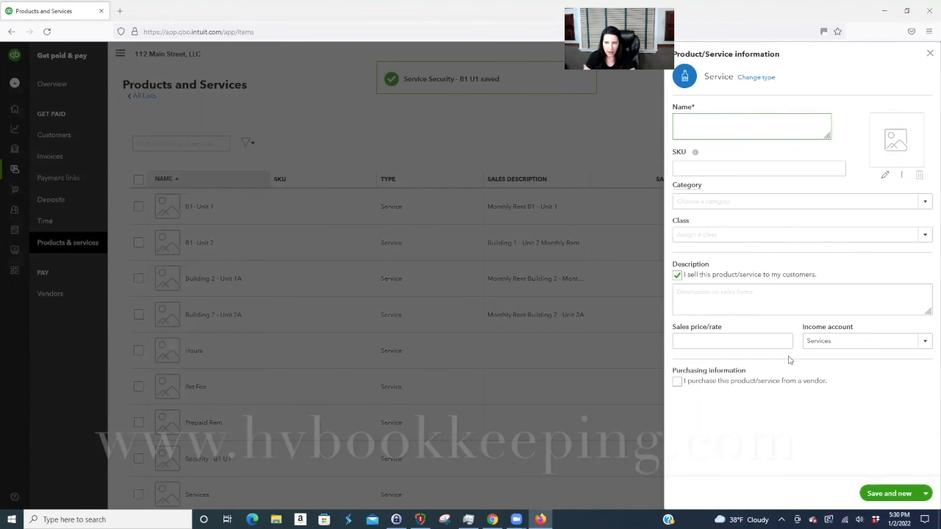
- Add service 'Sec. B1 - Unit 2' linked to Building 1 - Unit 2 Security Deposit and close
type("Sec. B1 - U")
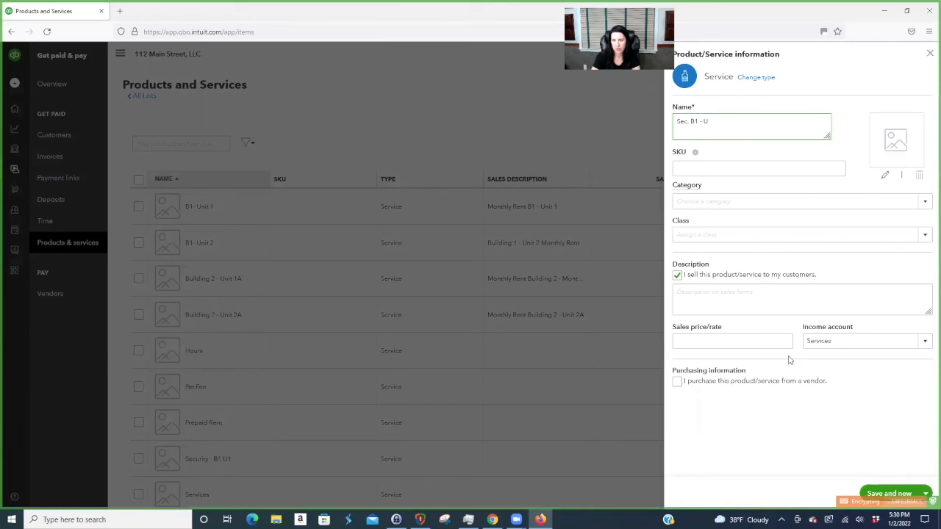
type("nit 2")
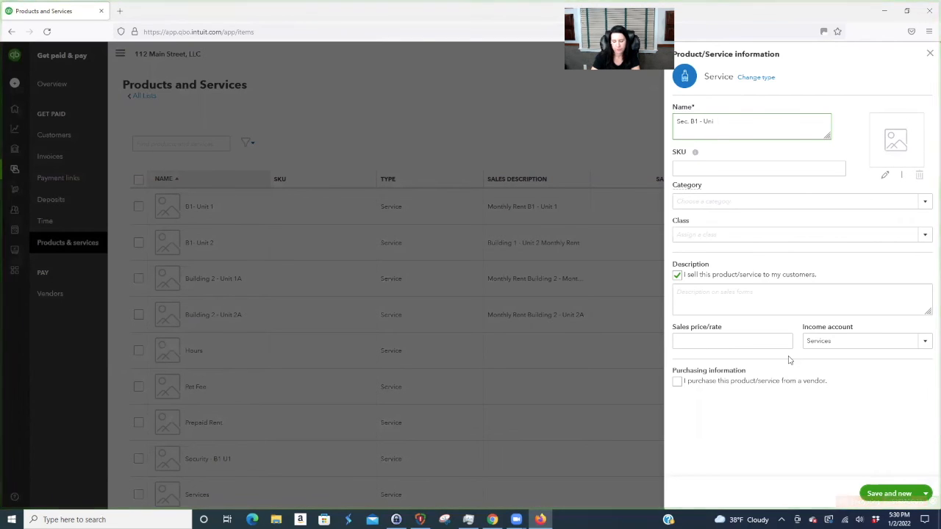
left_click(837, 341)
type("Securi")
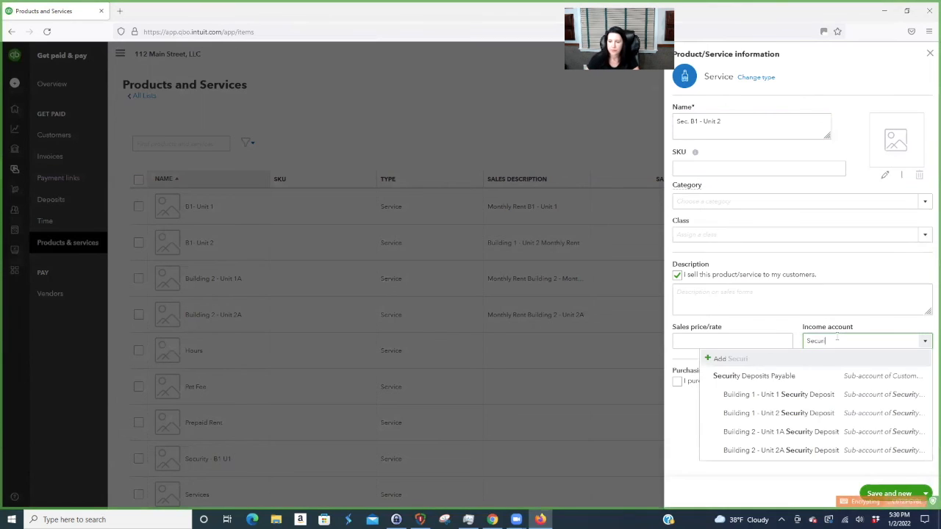
left_click(814, 414)
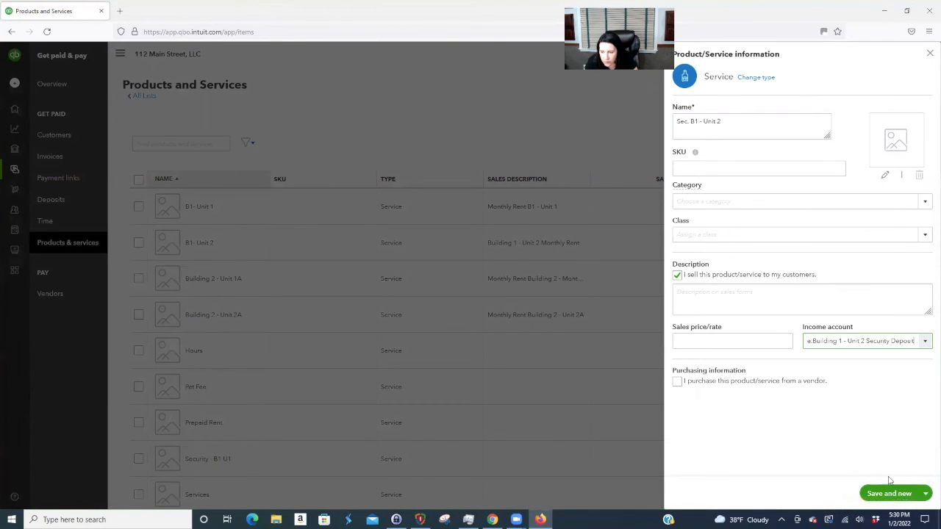
left_click(927, 494)
left_click(887, 475)
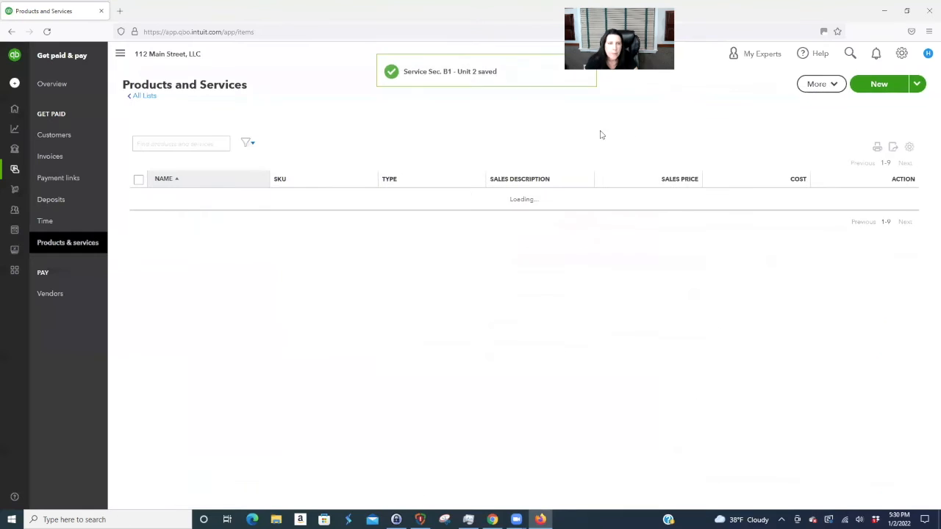
- Start a new invoice for customer B1 - Unit 1, dated 12/15/2021
left_click(63, 134)
scroll(206, 129, "down", 2)
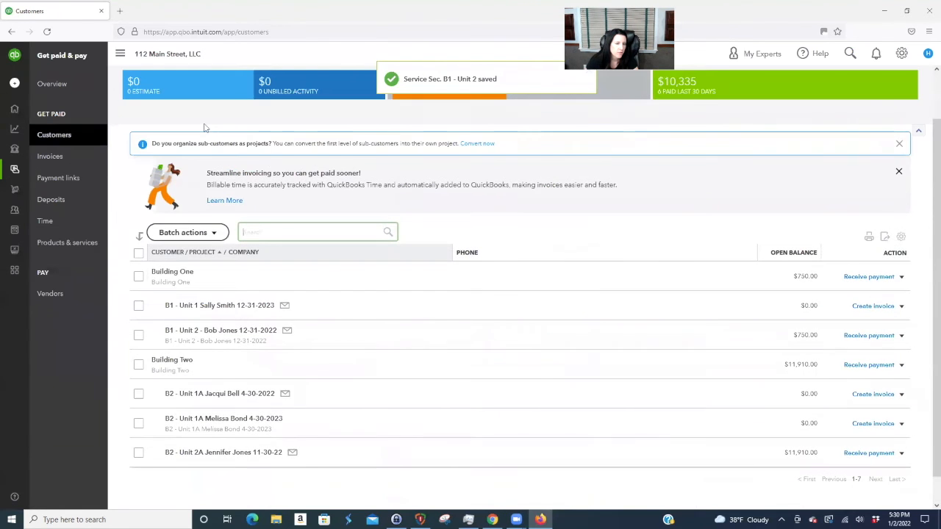
left_click(238, 307)
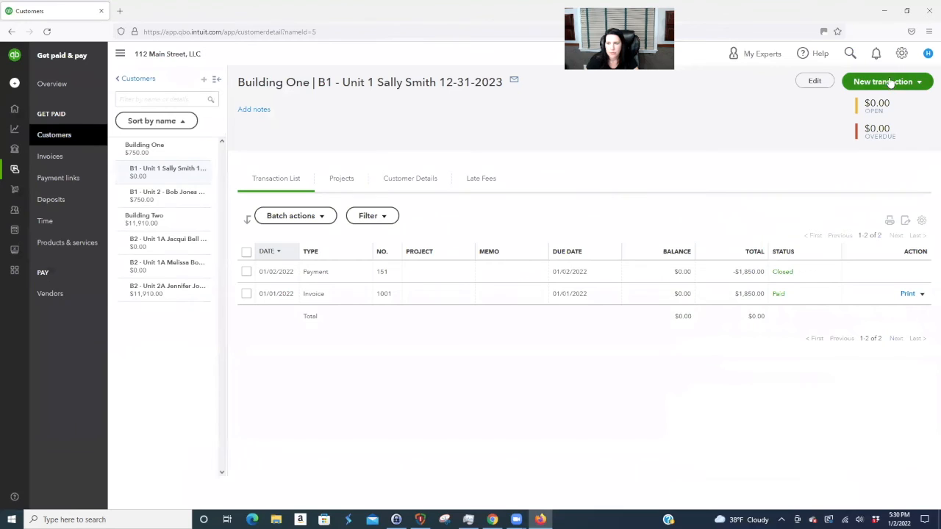
left_click(885, 83)
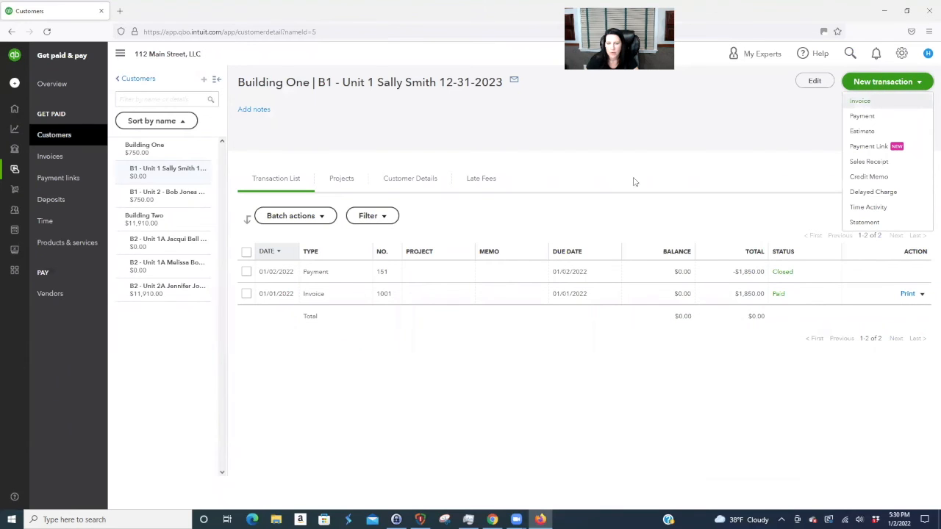
left_click(858, 102)
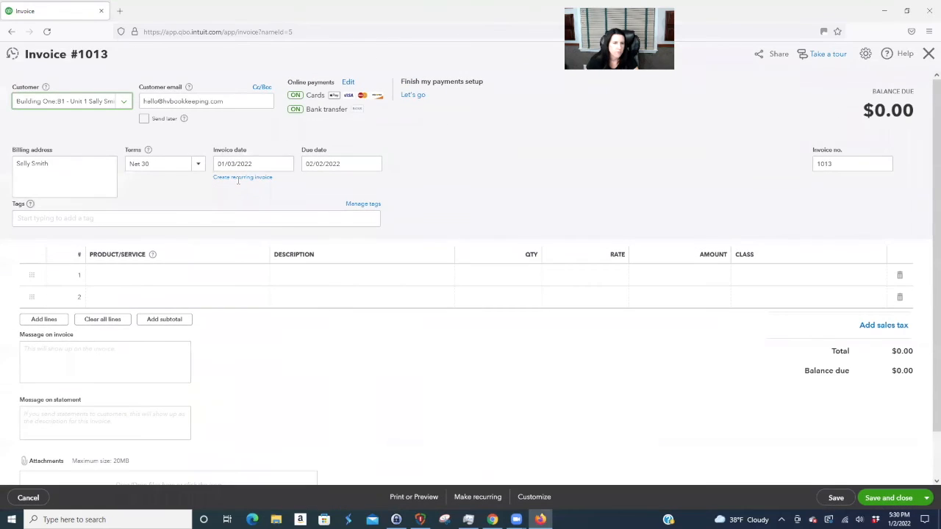
left_click(285, 164)
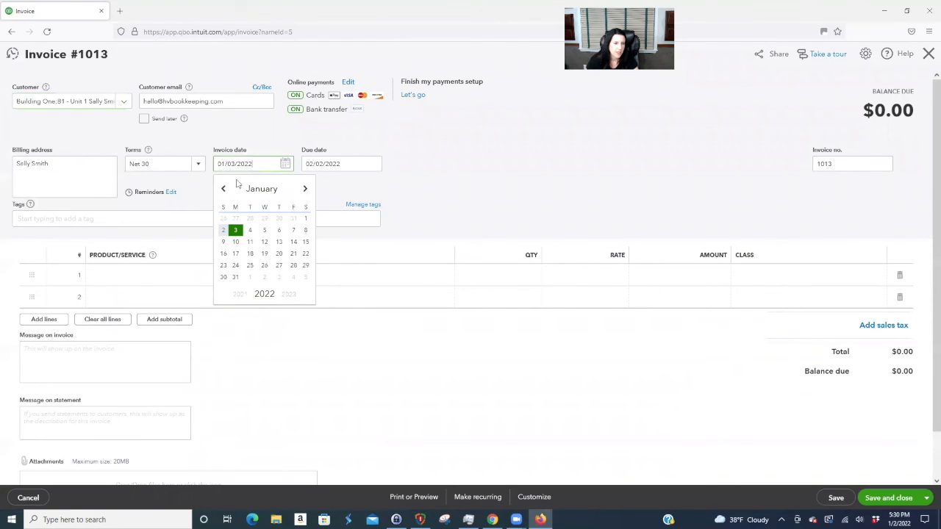
left_click(225, 190)
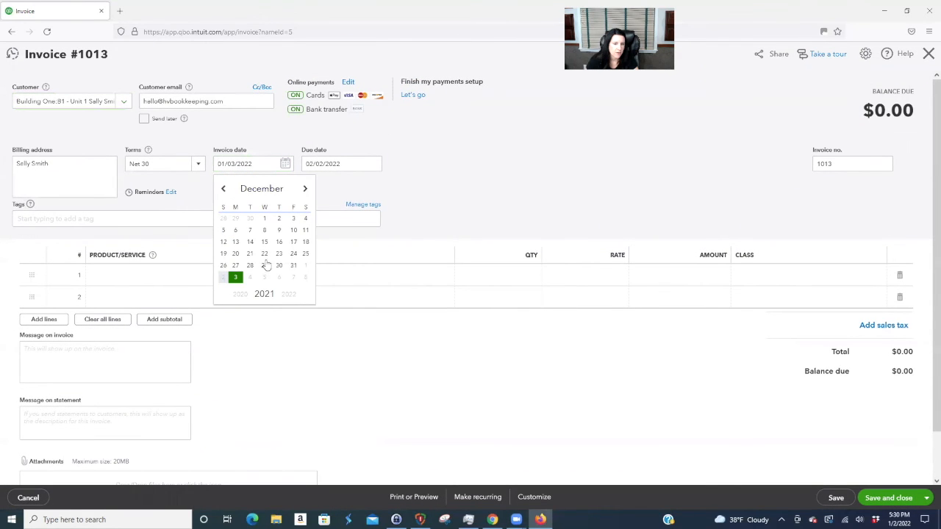
left_click(264, 242)
- Add a Sec. B1 - Unit 2 line at 2,000, class Building 1 - Unit 1, and save the invoice
left_click(196, 275)
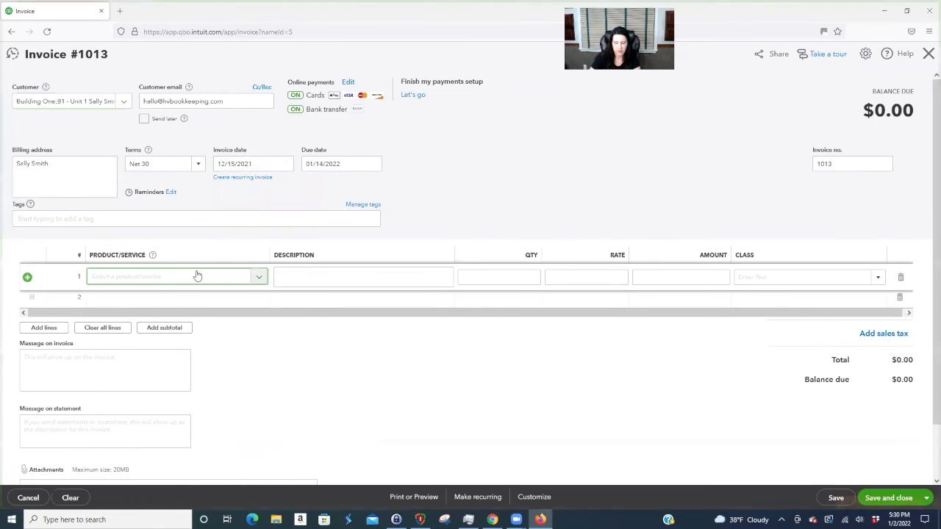
type("sec")
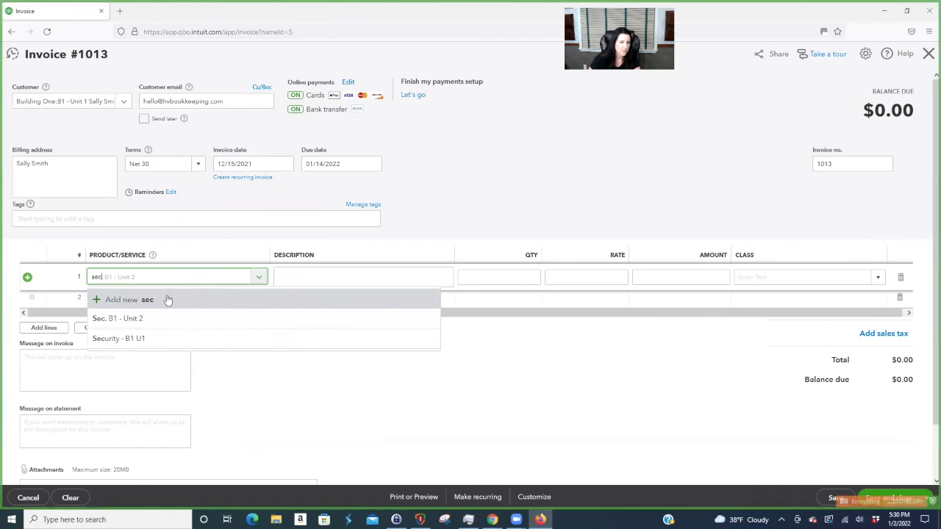
left_click(147, 320)
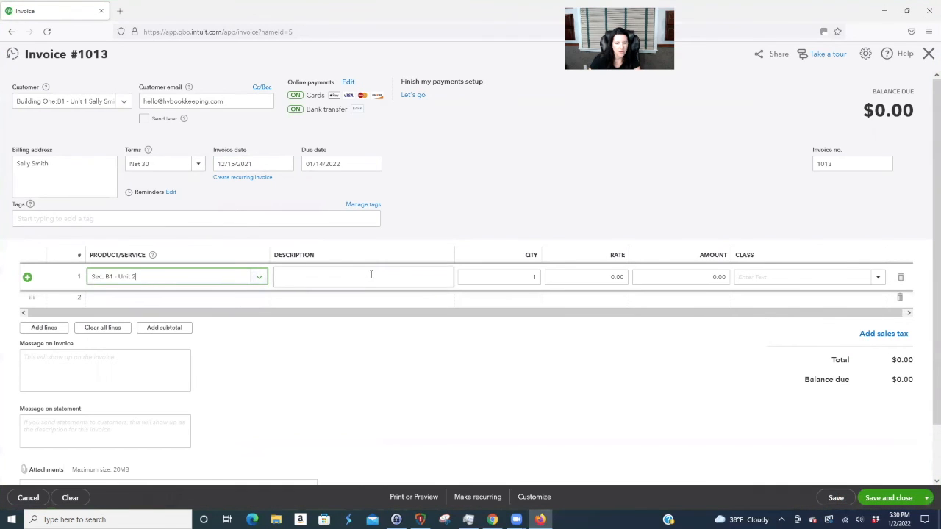
key("Tab")
key("Tab")
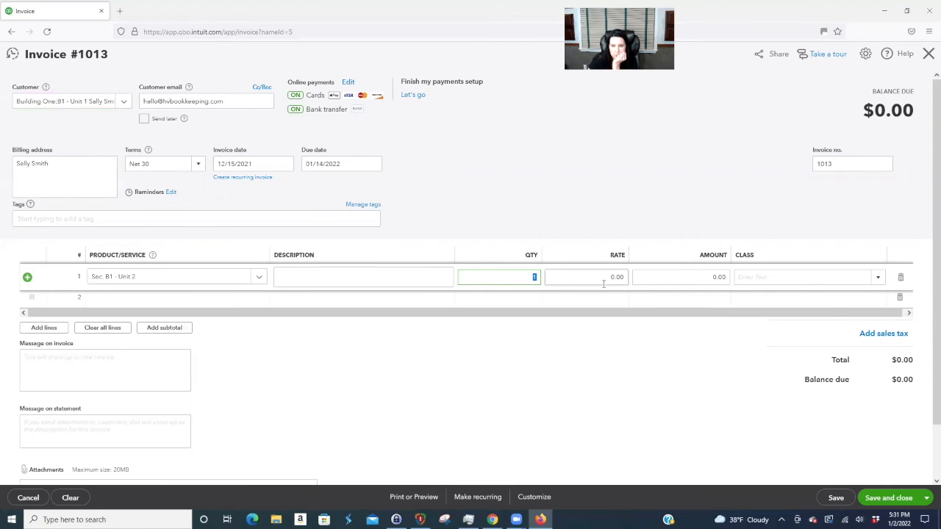
key("Tab")
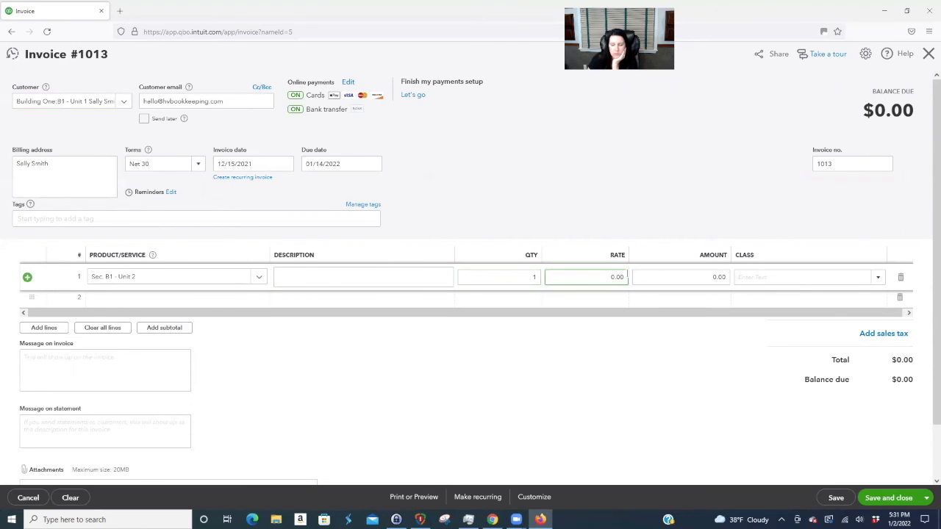
type("2000")
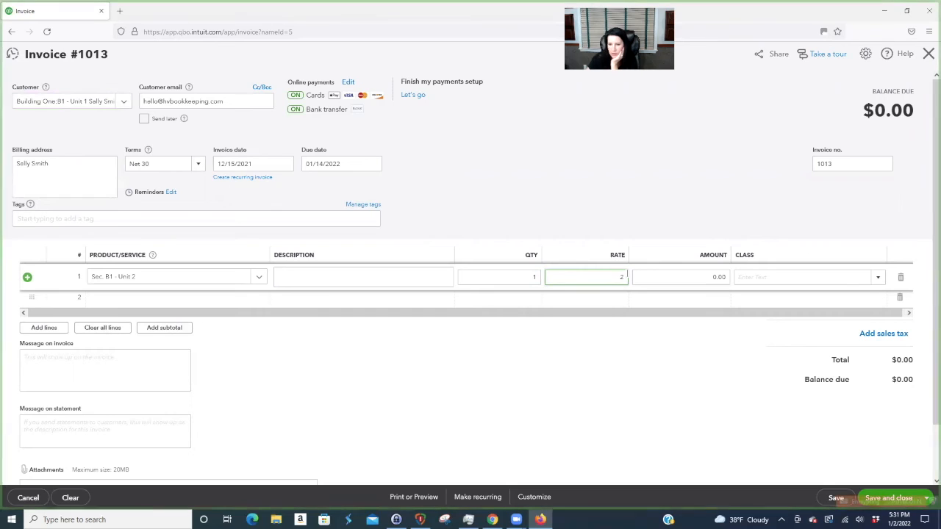
left_click(525, 300)
left_click(858, 282)
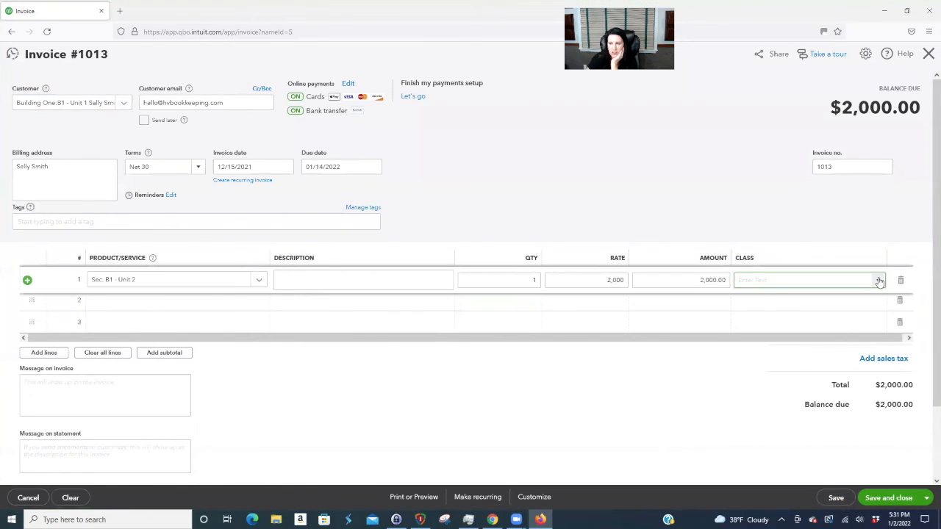
left_click(867, 280)
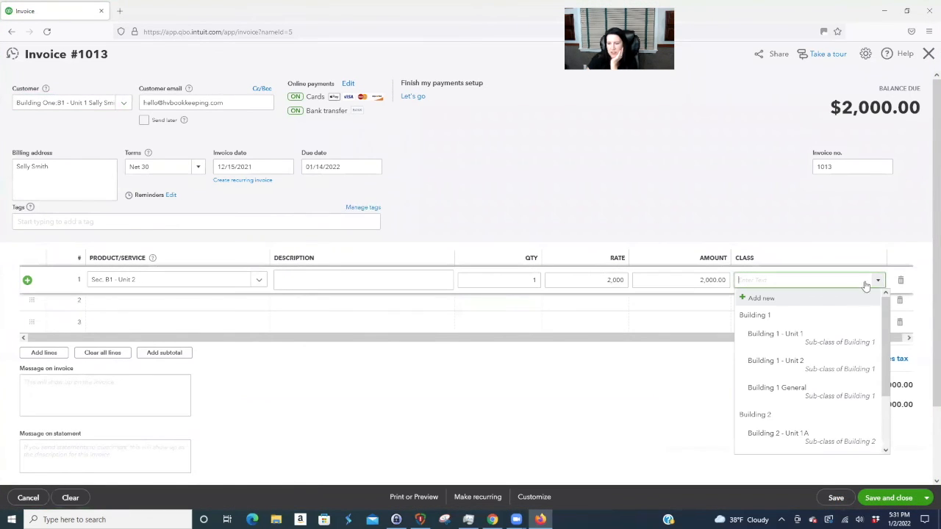
left_click(804, 332)
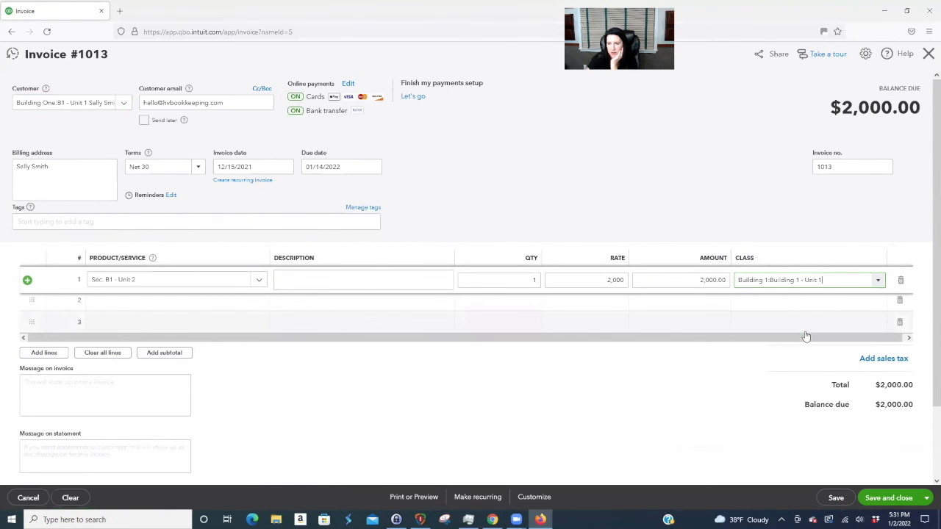
left_click(910, 503)
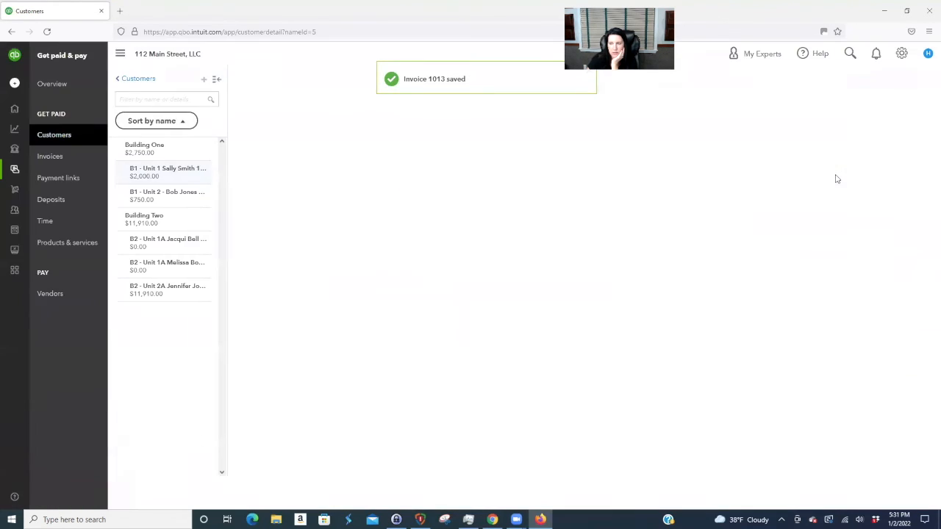
- Receive the $2,000 payment on invoice 1013 dated 12/28/2021, then open customer B1 - Unit 2
left_click(898, 321)
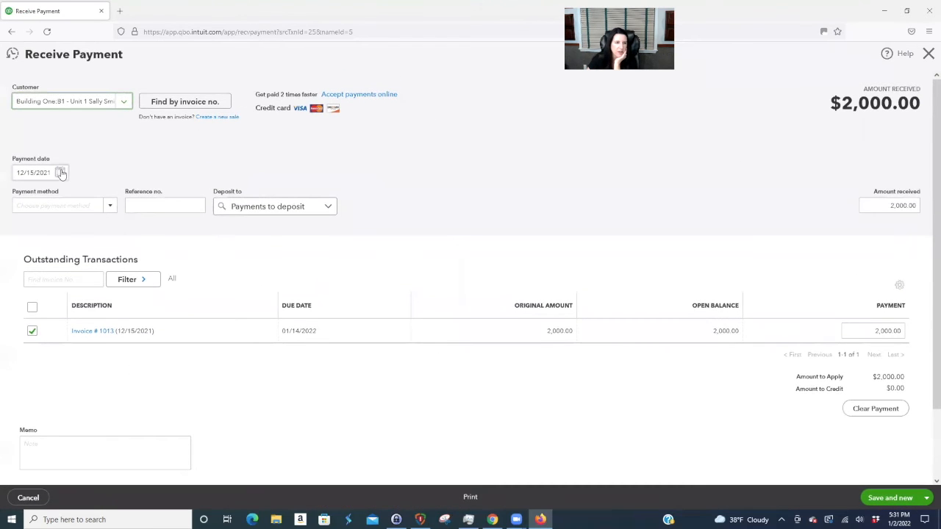
left_click(59, 173)
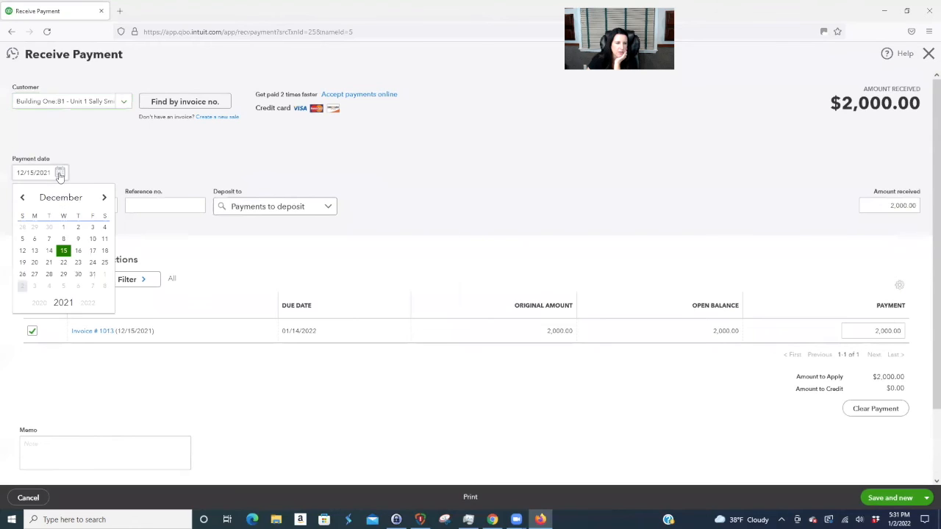
left_click(50, 274)
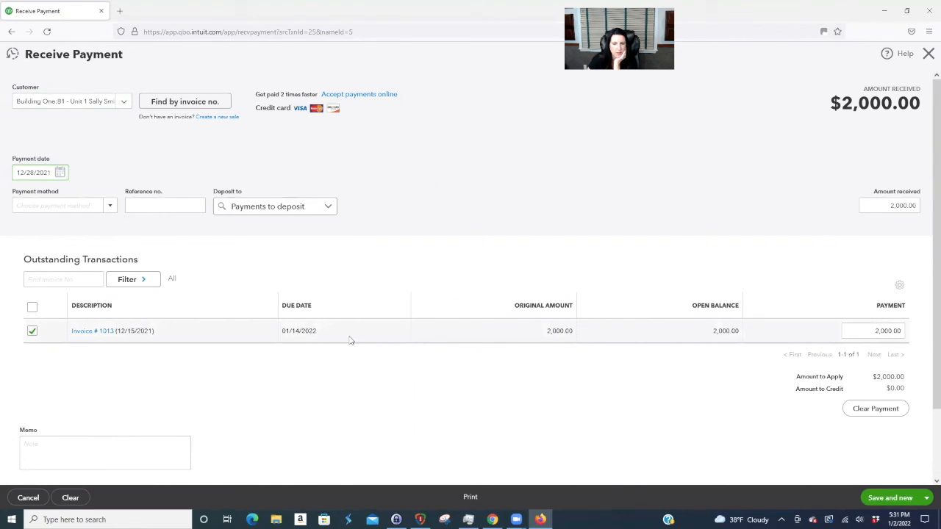
left_click(926, 498)
left_click(879, 466)
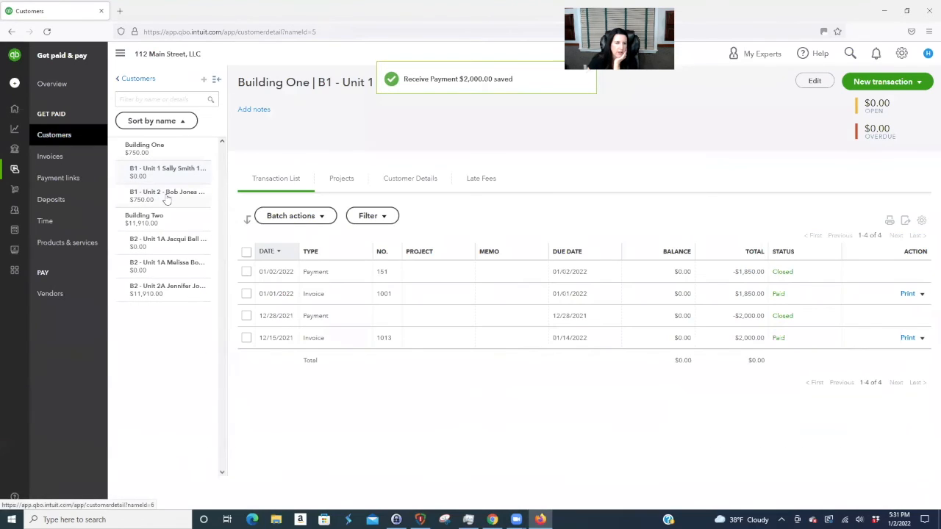
left_click(168, 195)
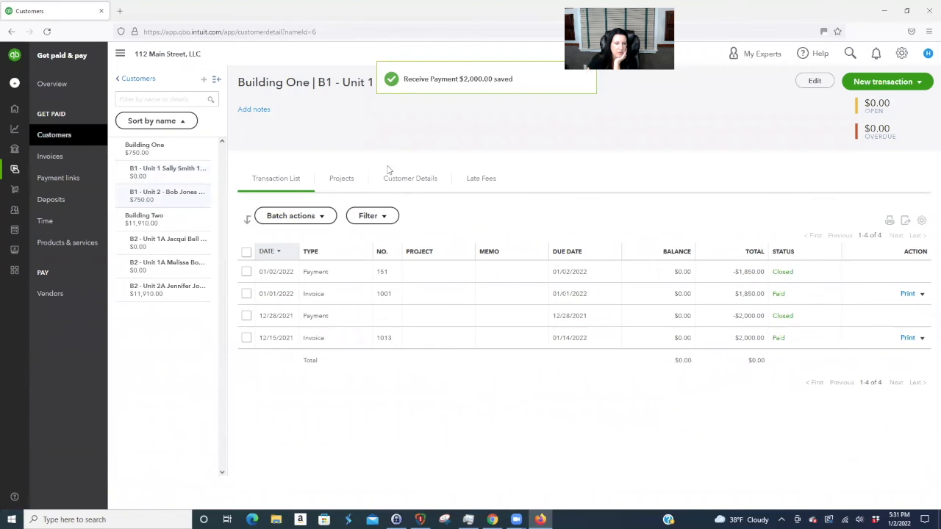
- Create invoice 1014 for B1 - Unit 2: Sec. B1 - Unit 2 at 1,800, class Building 1 - Unit 2, saved
left_click(886, 79)
left_click(862, 98)
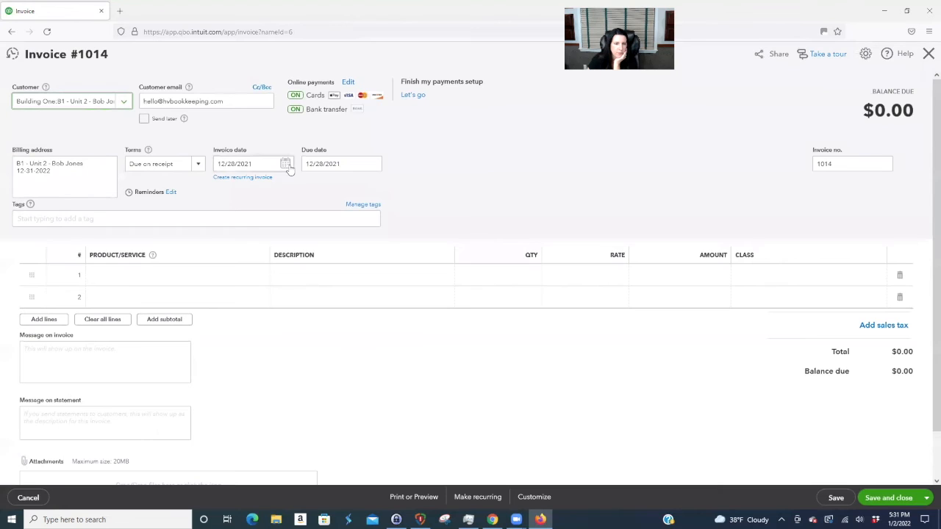
left_click(216, 278)
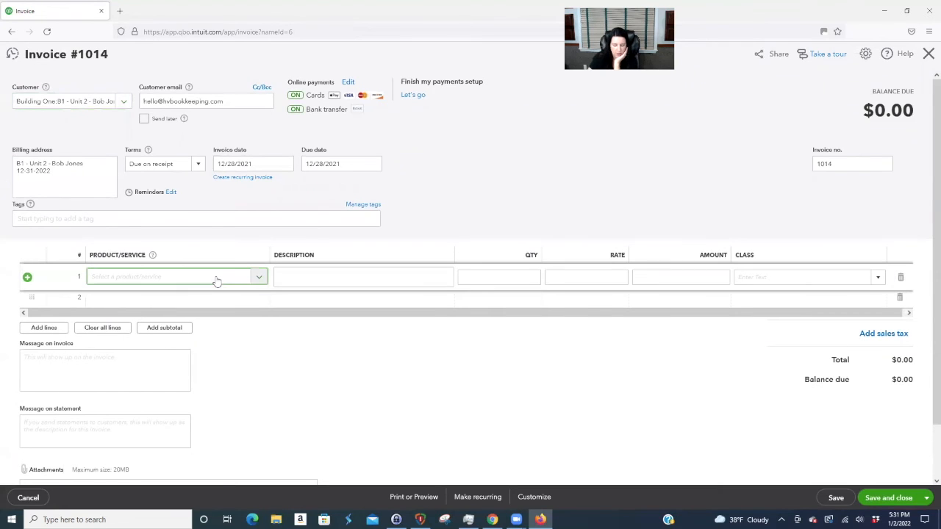
type("sec")
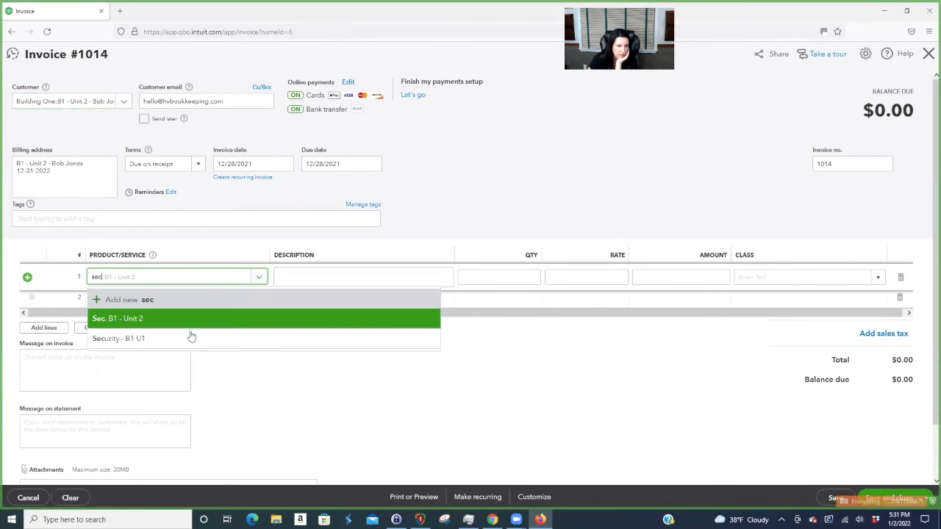
left_click(186, 321)
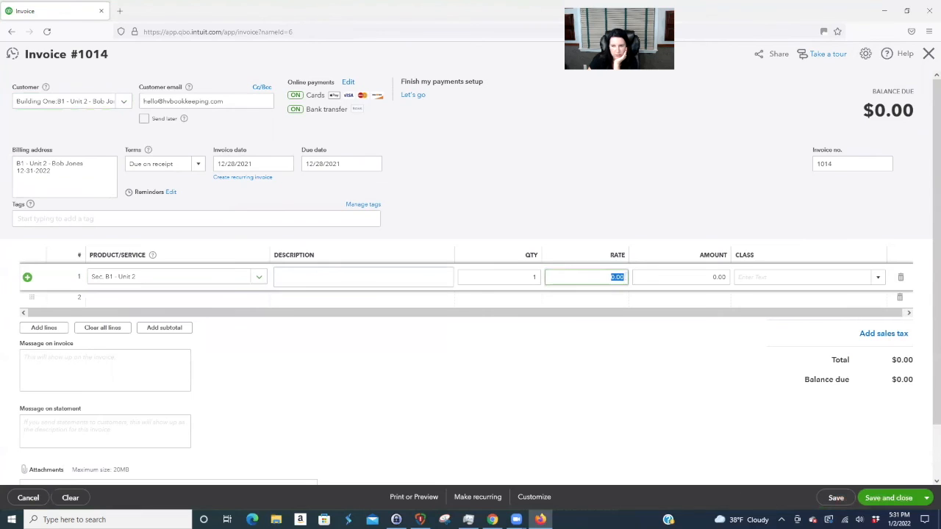
type("1000")
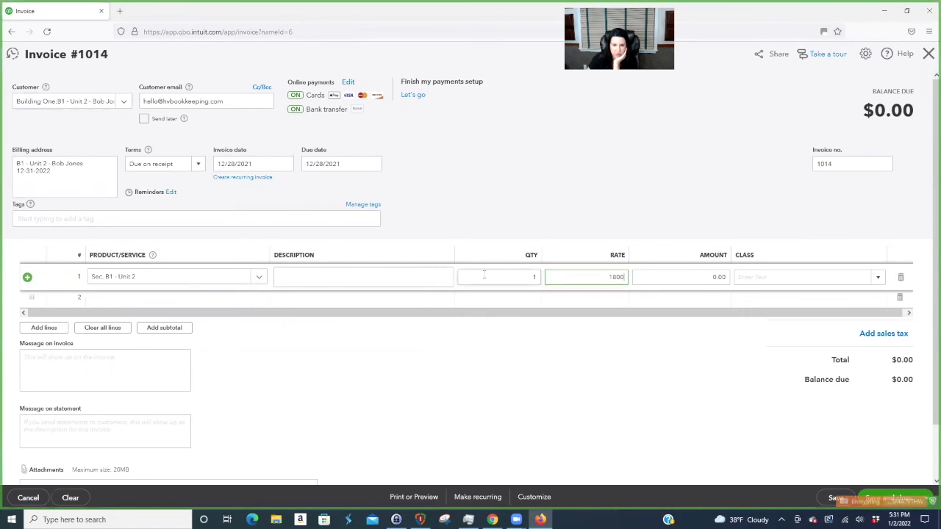
left_click(440, 280)
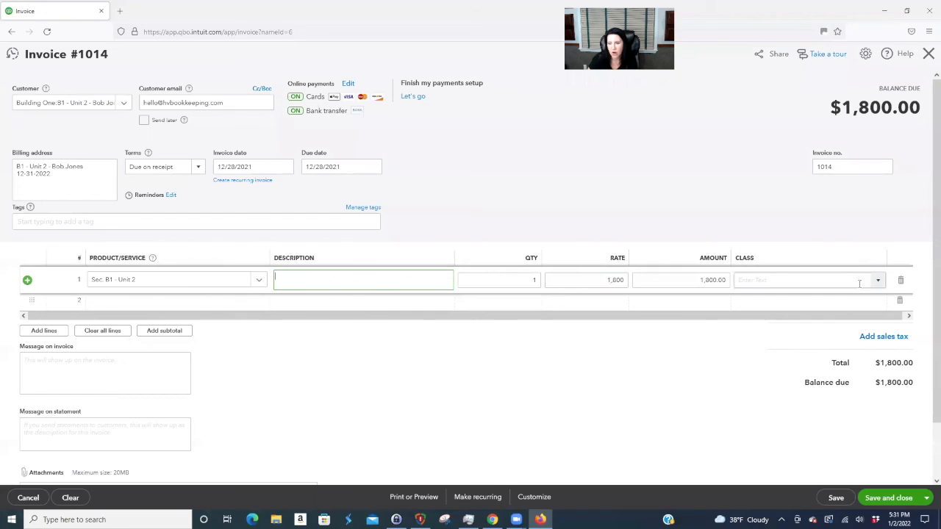
left_click(811, 279)
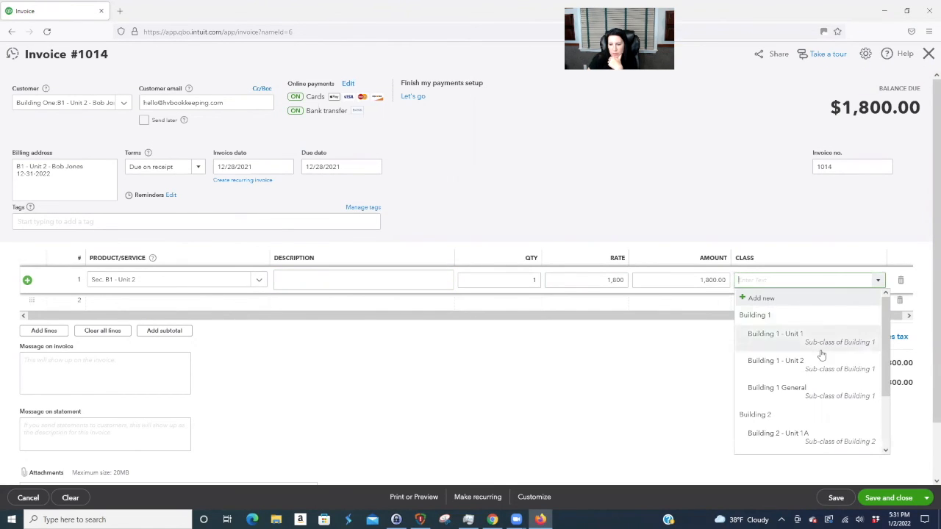
left_click(788, 361)
left_click(404, 288)
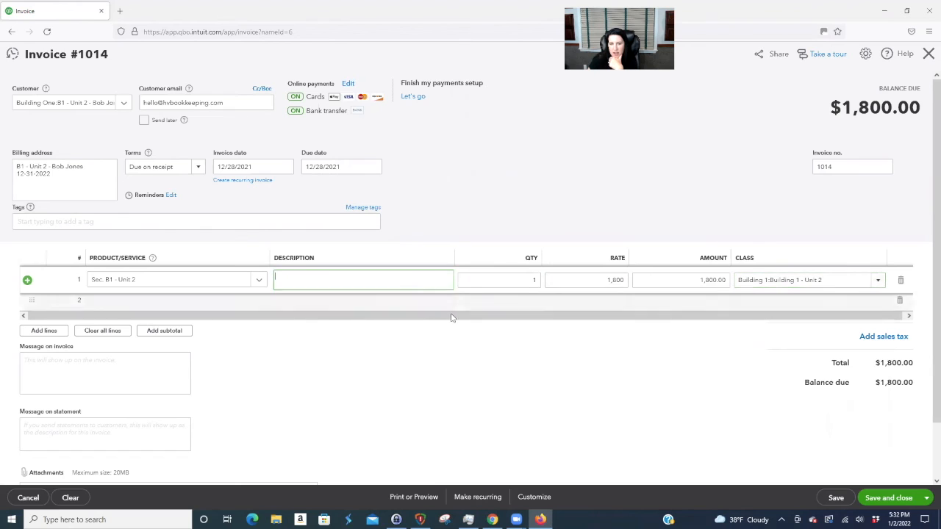
left_click(895, 500)
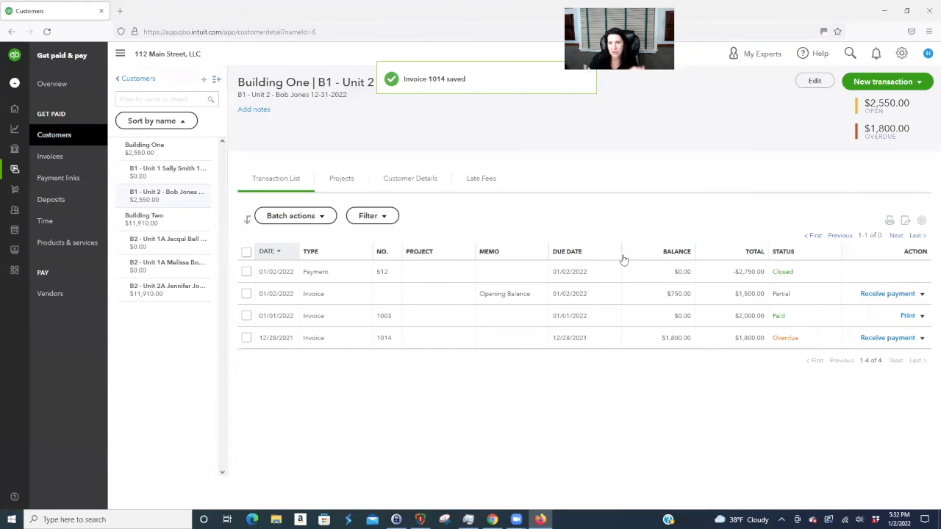
- Receive the $1,800 payment on invoice 1014 into Chase Checking, then view the Unit 1 and Unit 2A customers
left_click(891, 338)
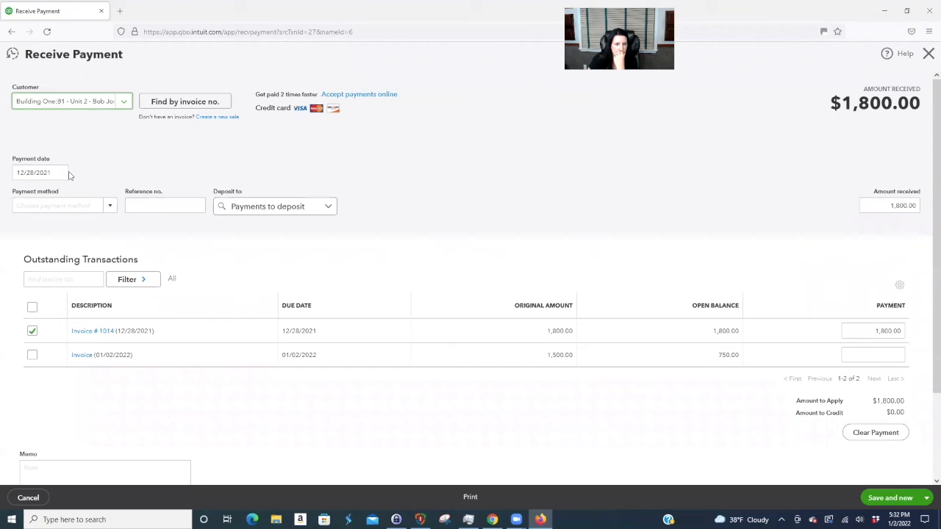
left_click(331, 211)
left_click(254, 266)
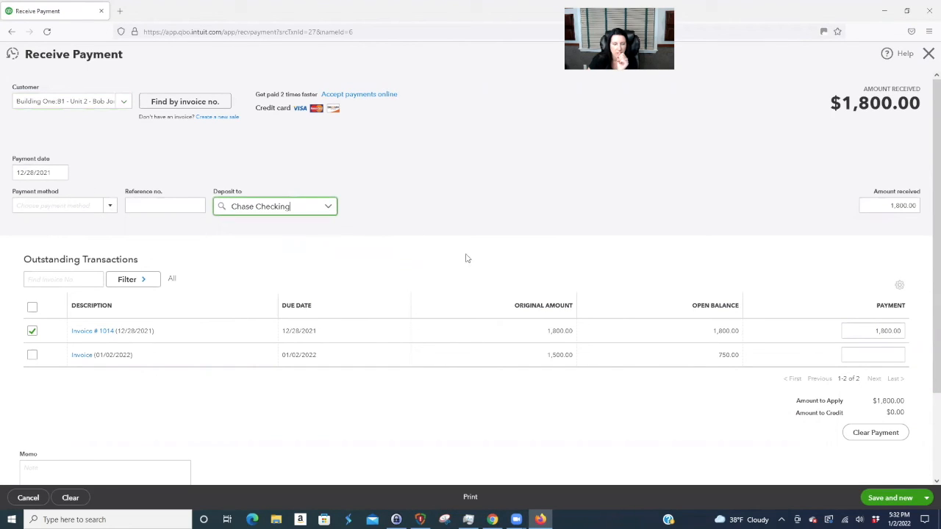
left_click(927, 498)
left_click(876, 466)
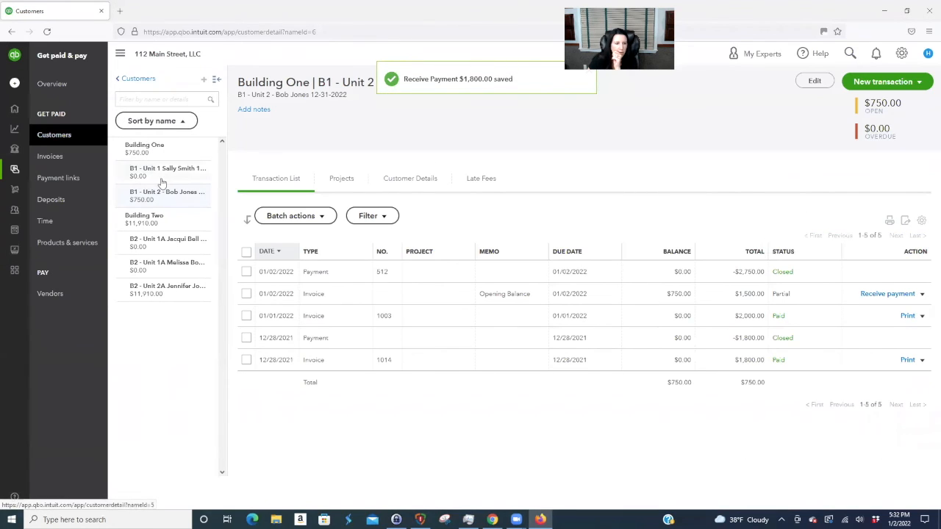
left_click(161, 173)
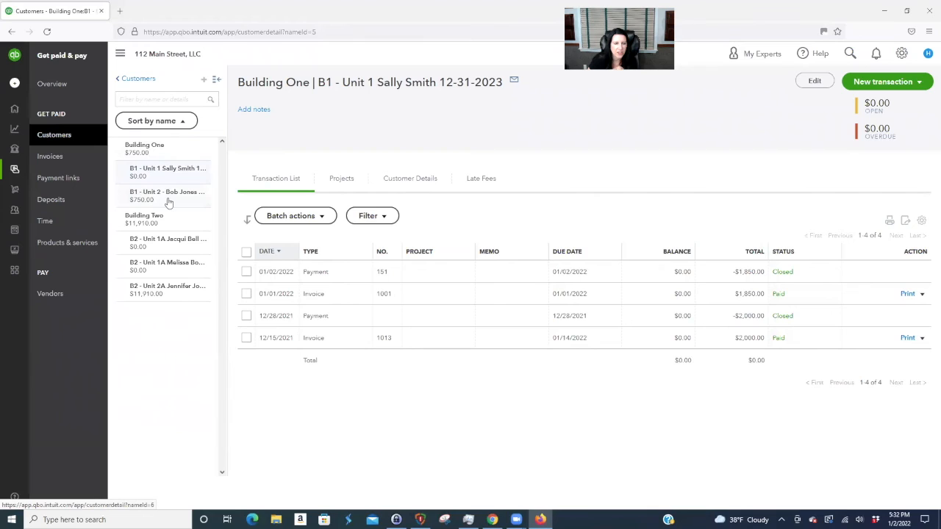
left_click(161, 289)
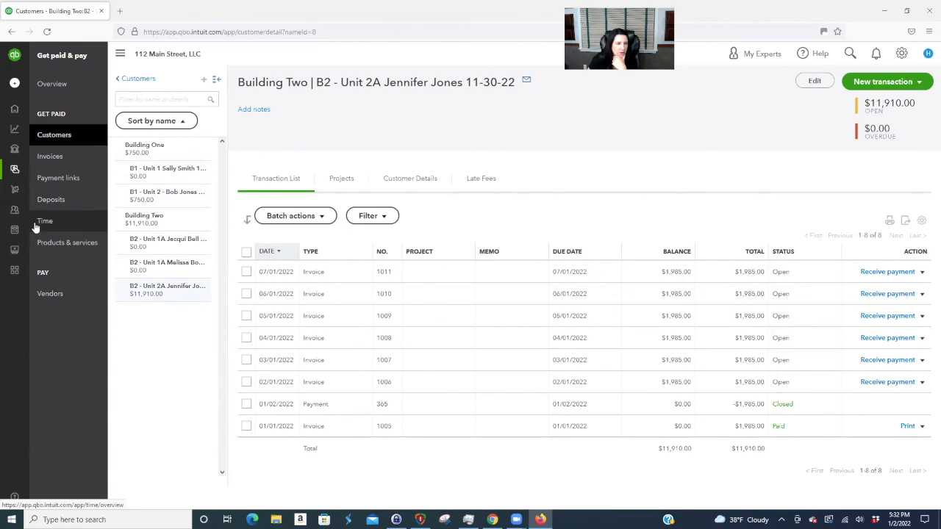
- Open the Balance Sheet and drill into the 3,800.00 Unit 2 security deposit balance
mouse_move(13, 130)
left_click(64, 133)
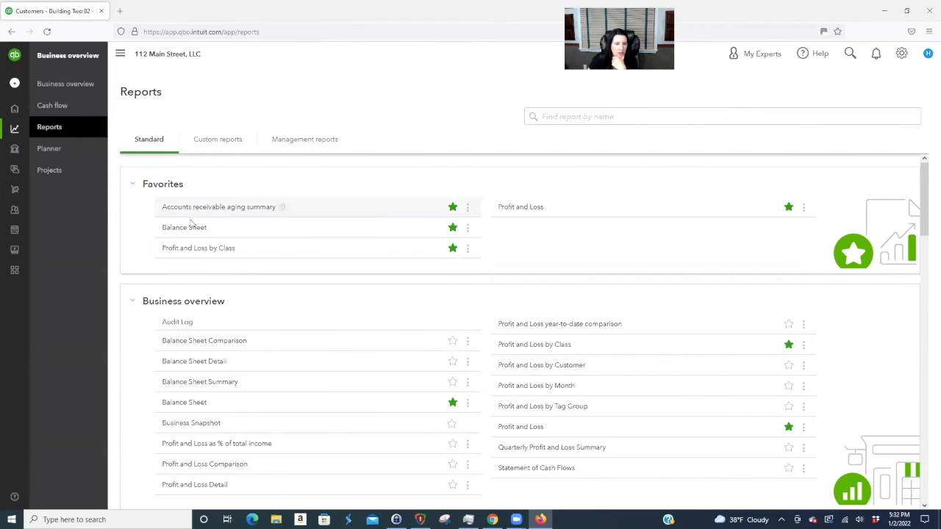
left_click(187, 228)
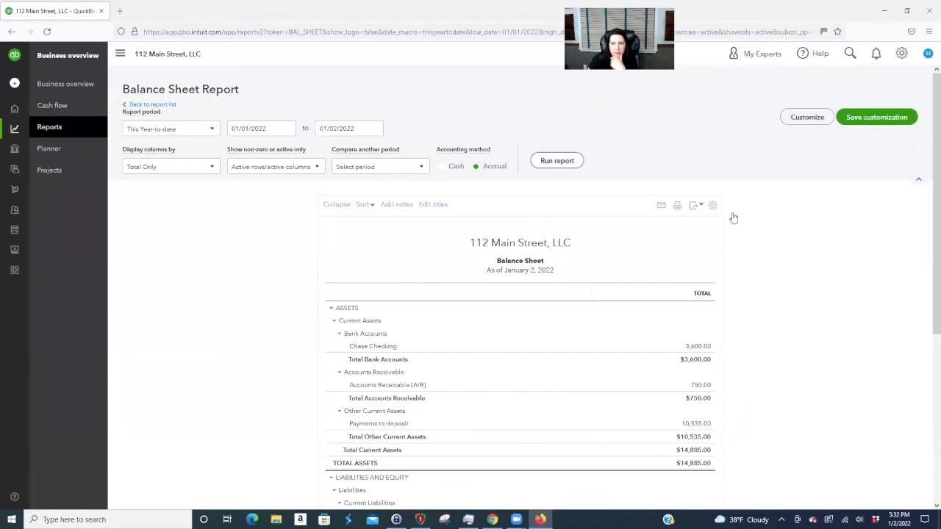
scroll(872, 311, "down", 5)
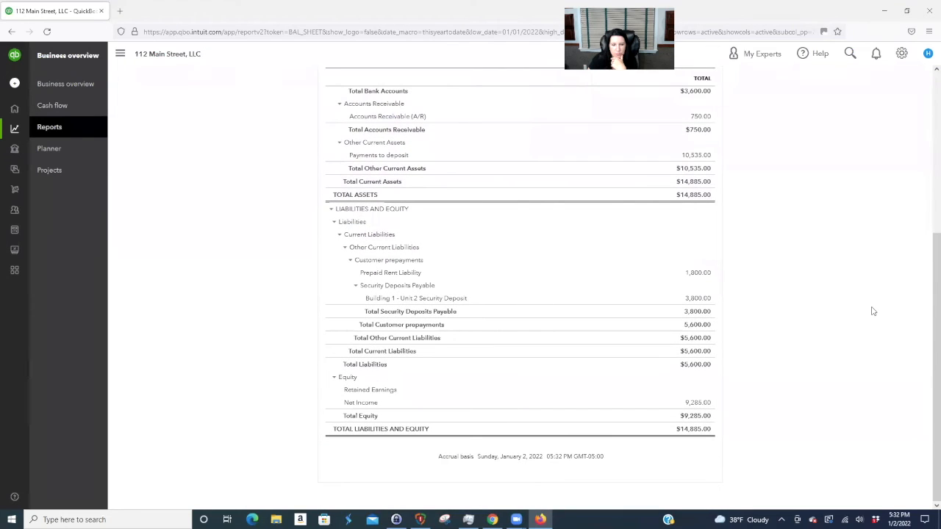
scroll(388, 134, "up", 4)
left_click(376, 128)
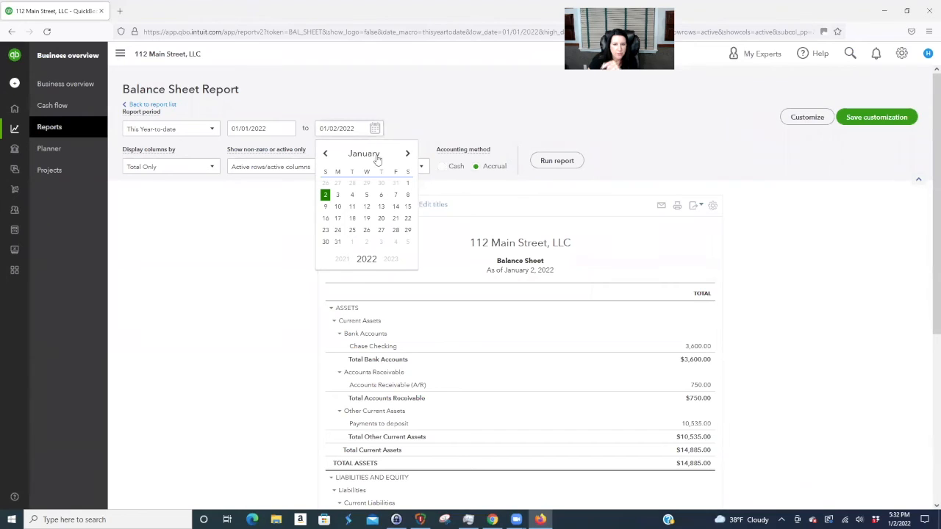
left_click(835, 340)
scroll(835, 338, "down", 3)
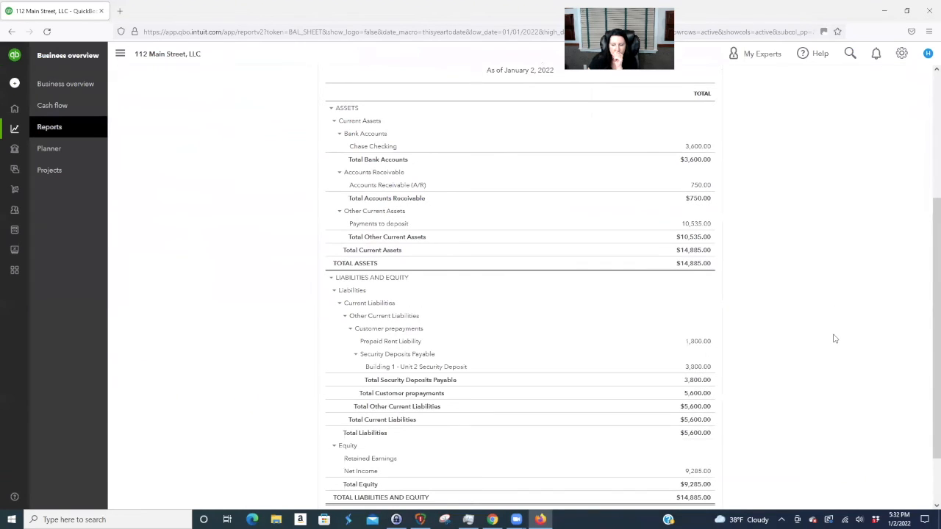
scroll(835, 338, "down", 2)
left_click(698, 300)
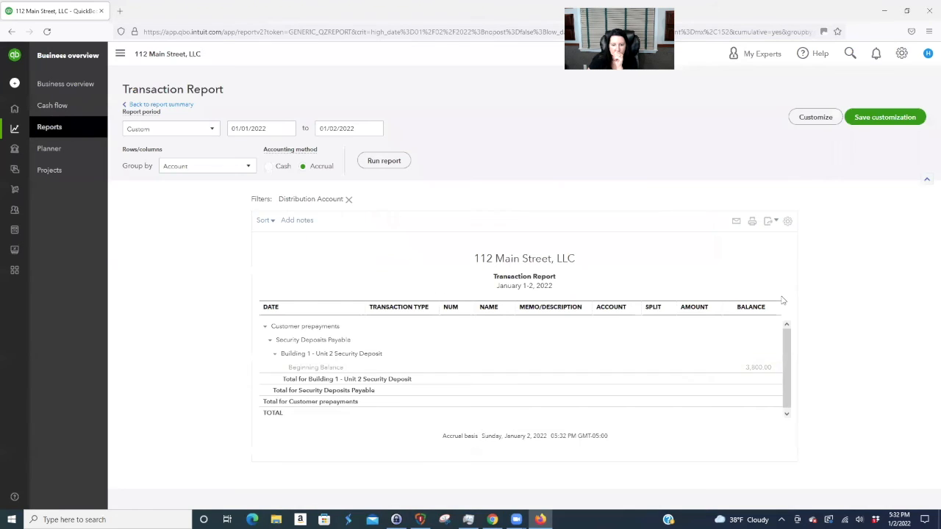
- Rerun the transaction report from 12/01/2021 and open invoice 1013 from it
left_click(287, 129)
left_click(237, 155)
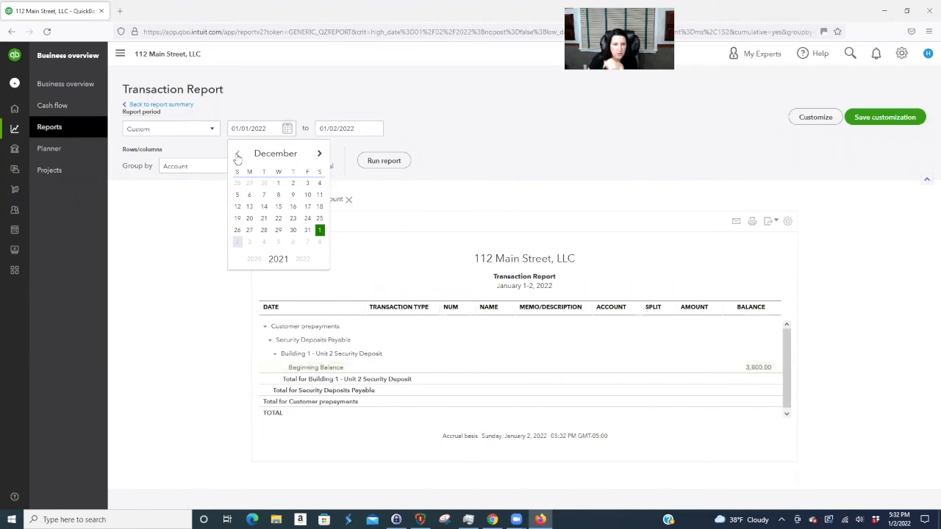
left_click(278, 183)
left_click(382, 161)
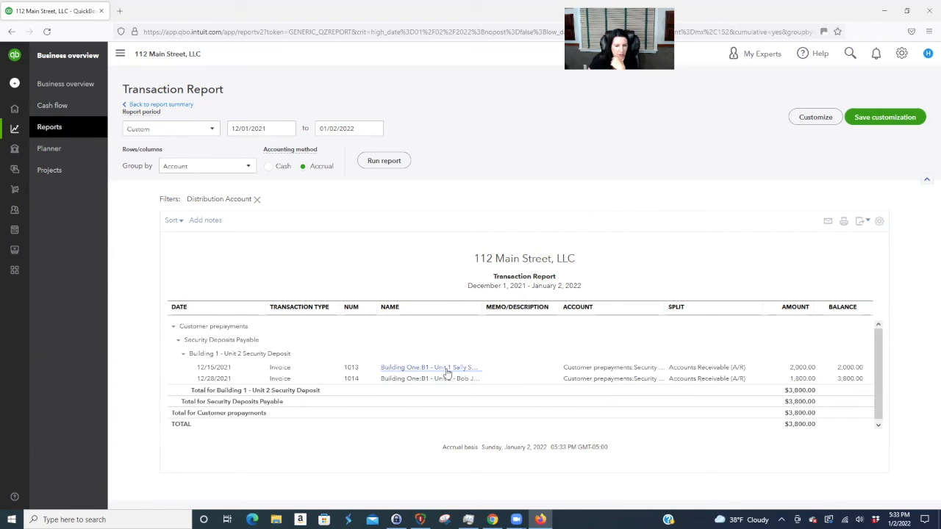
left_click(809, 368)
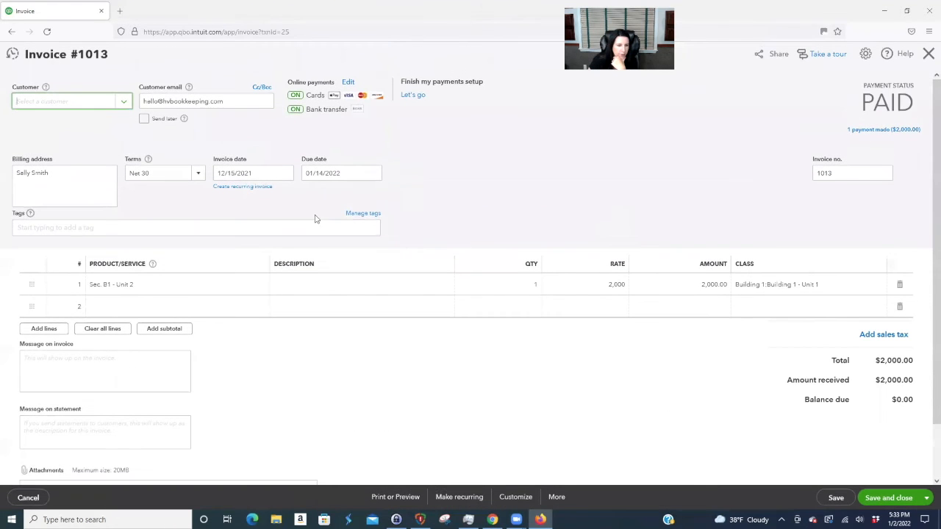
- Change invoice 1013's line to Security - B1 U1 at 1,800 and save, accepting the linked-payment warning
left_click(237, 289)
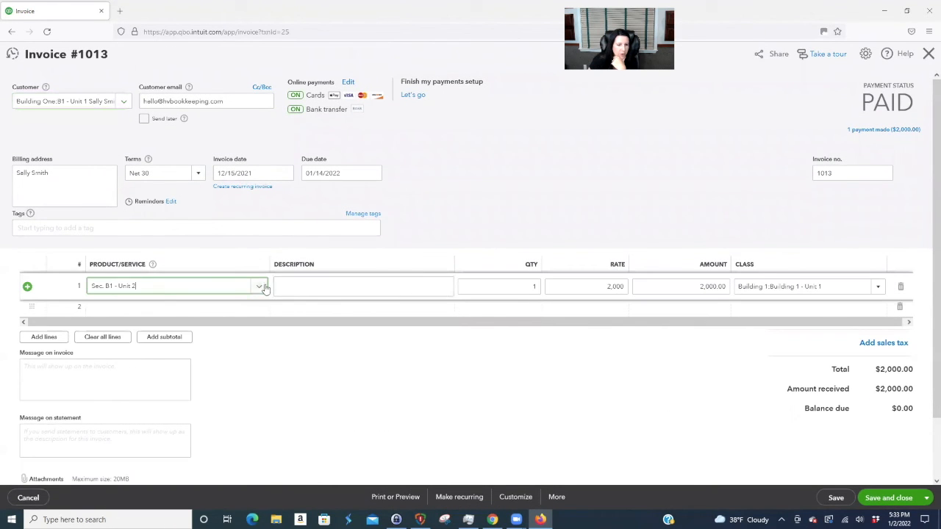
left_click(261, 287)
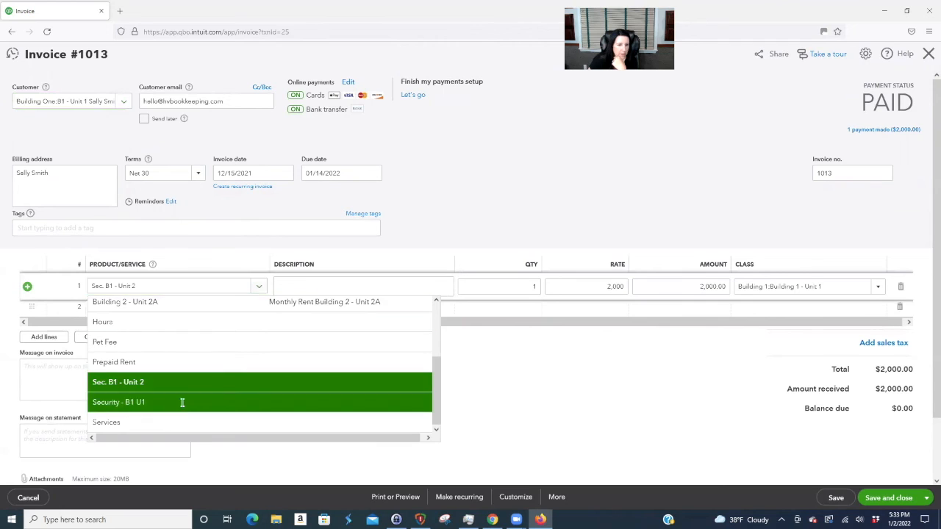
left_click(177, 405)
left_click(548, 289)
type("1800")
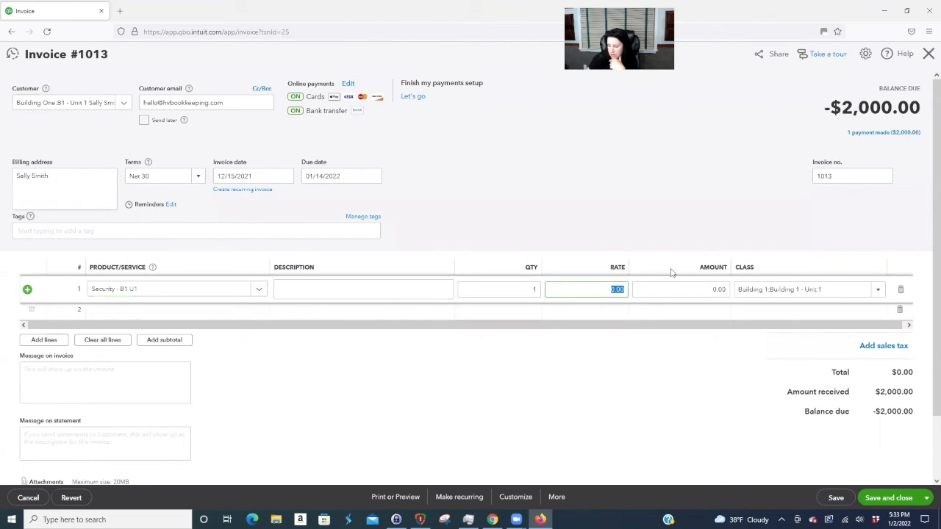
left_click(425, 286)
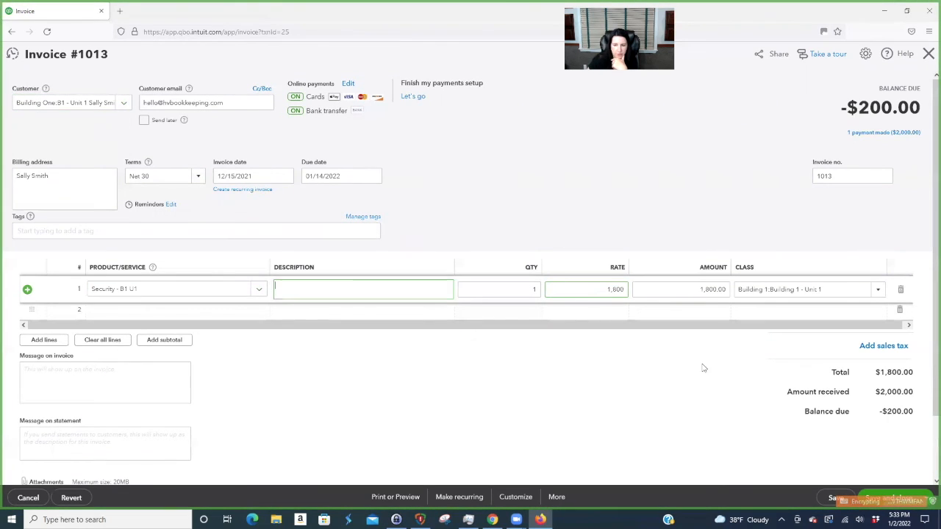
left_click(889, 498)
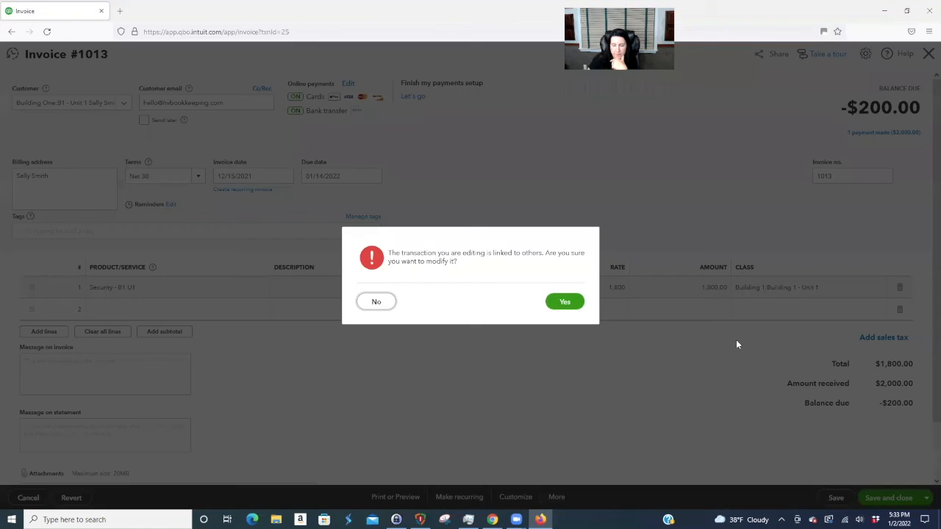
left_click(566, 302)
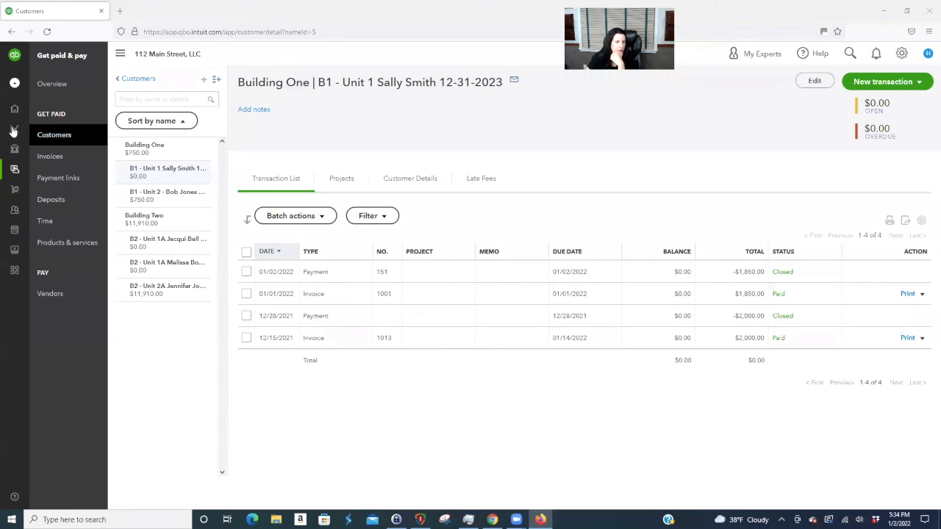
- Open the Balance Sheet report to check the Unit 1 and Unit 2 security deposit balances
mouse_move(59, 208)
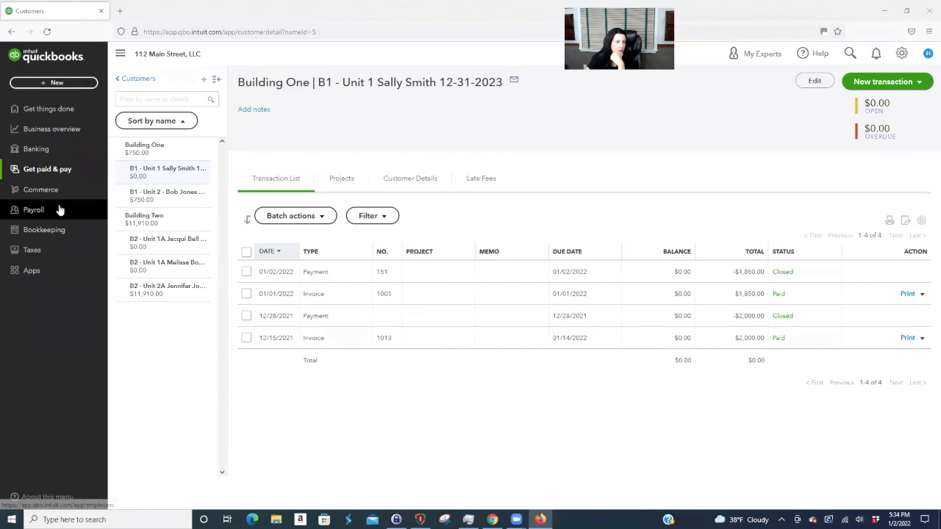
left_click(51, 129)
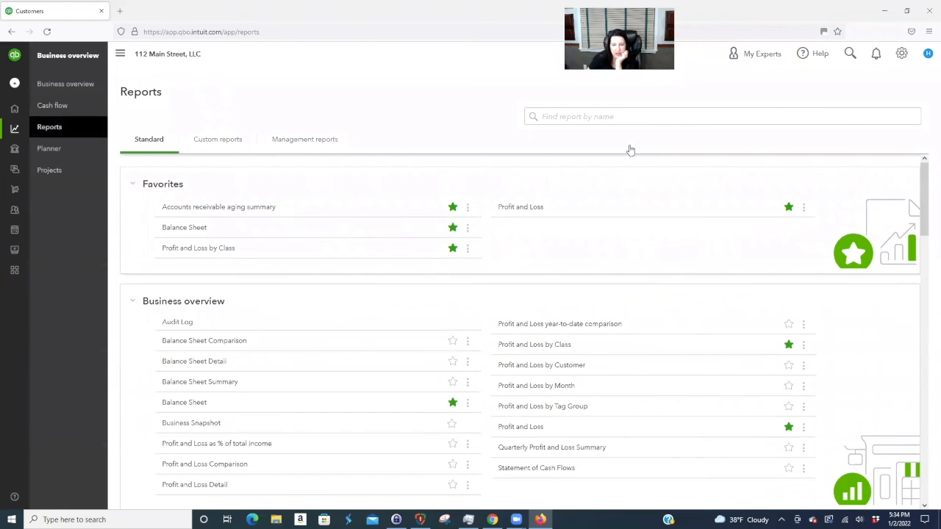
left_click(185, 403)
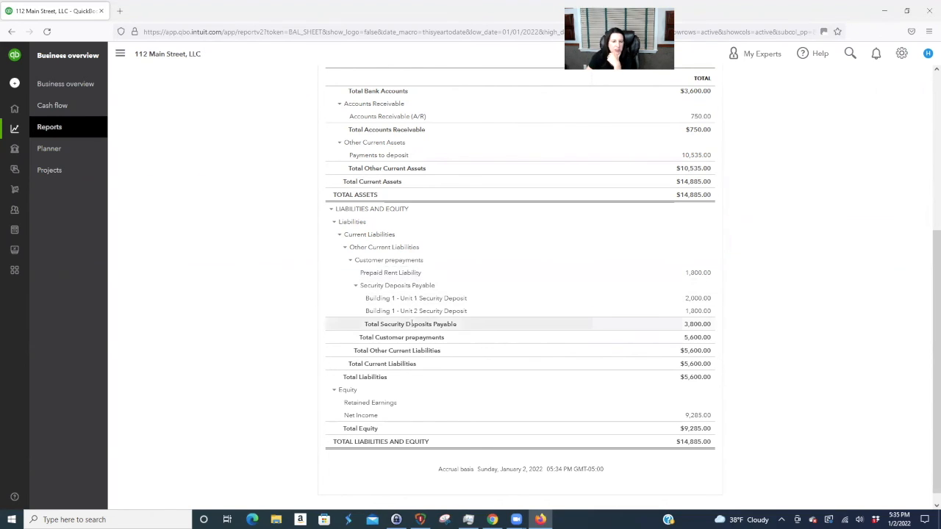
scroll(551, 319, "up", 5)
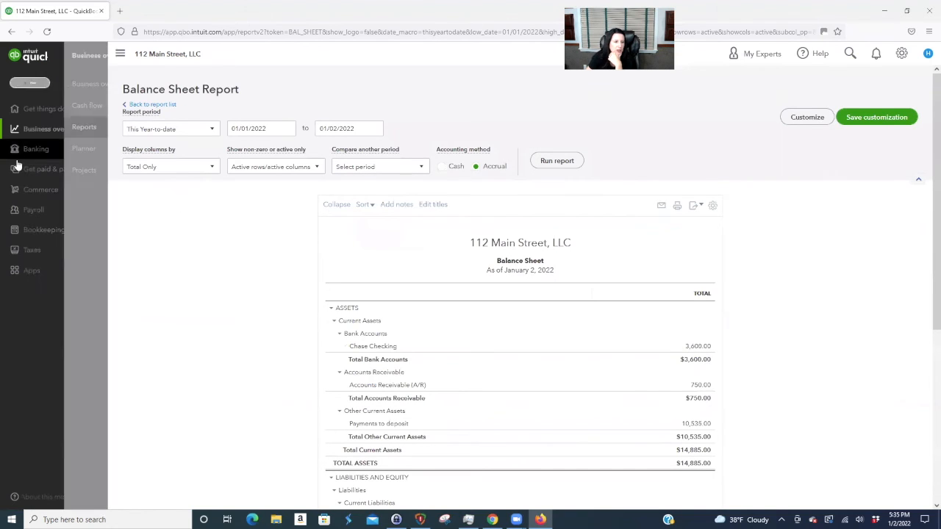
mouse_move(42, 213)
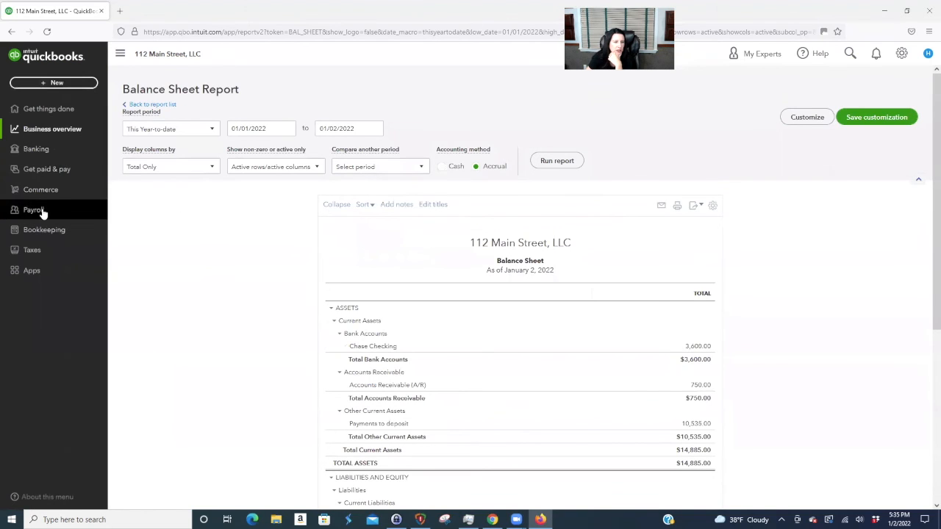
left_click(48, 170)
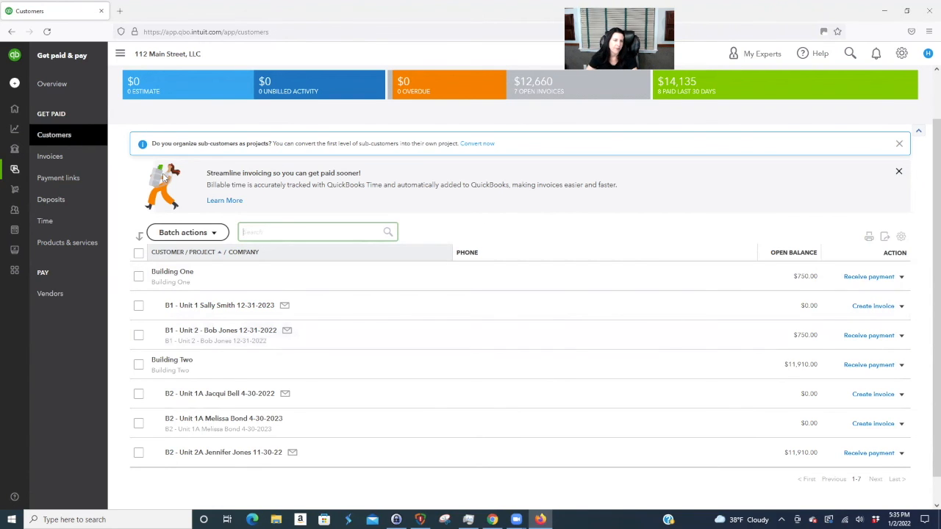
mouse_move(8, 105)
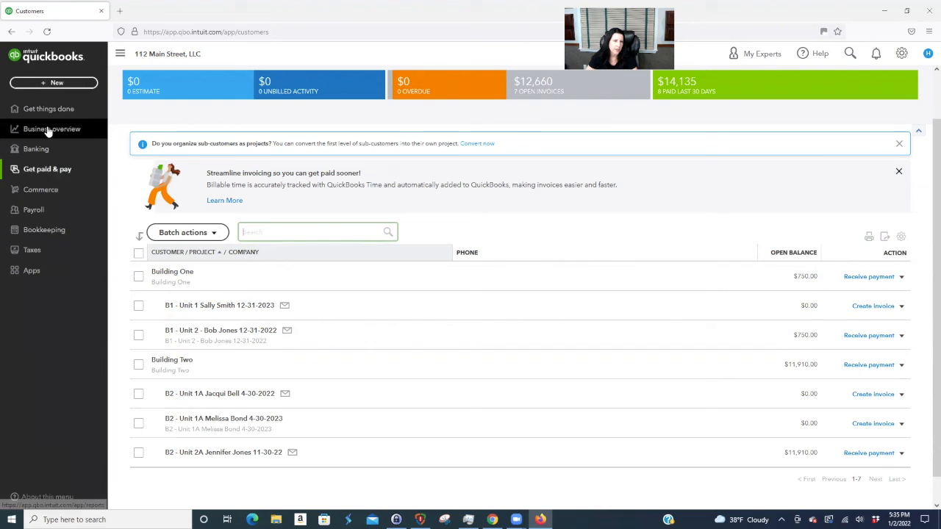
left_click(53, 231)
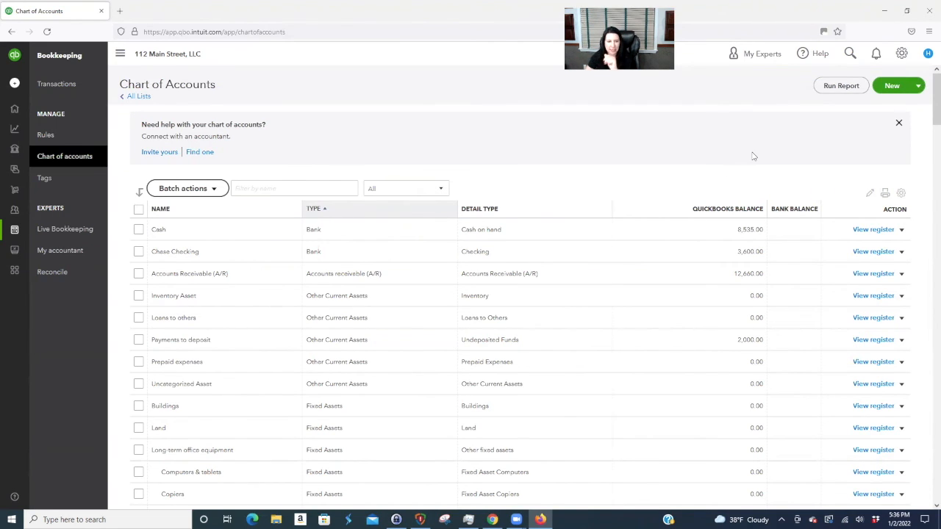
- Start a new Income category named 'Bad Debt Expense', initially placed under Services
left_click(892, 86)
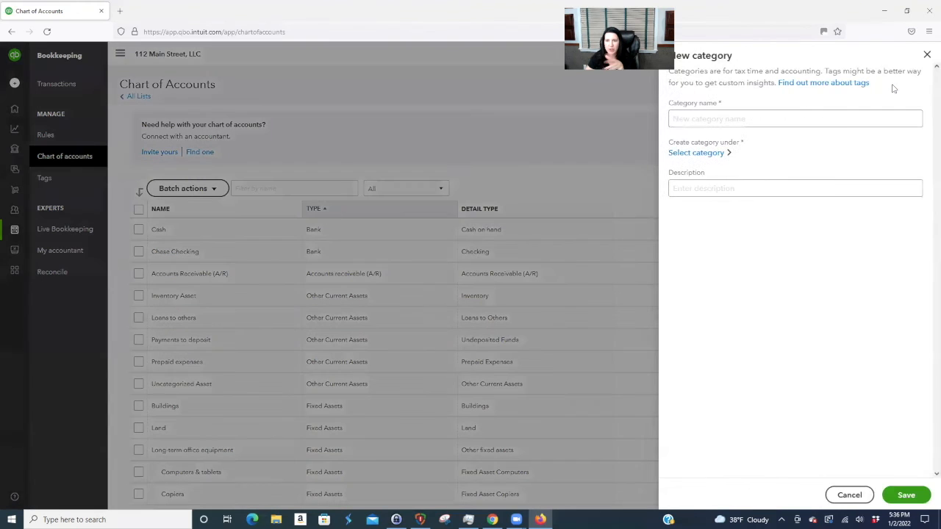
left_click(724, 116)
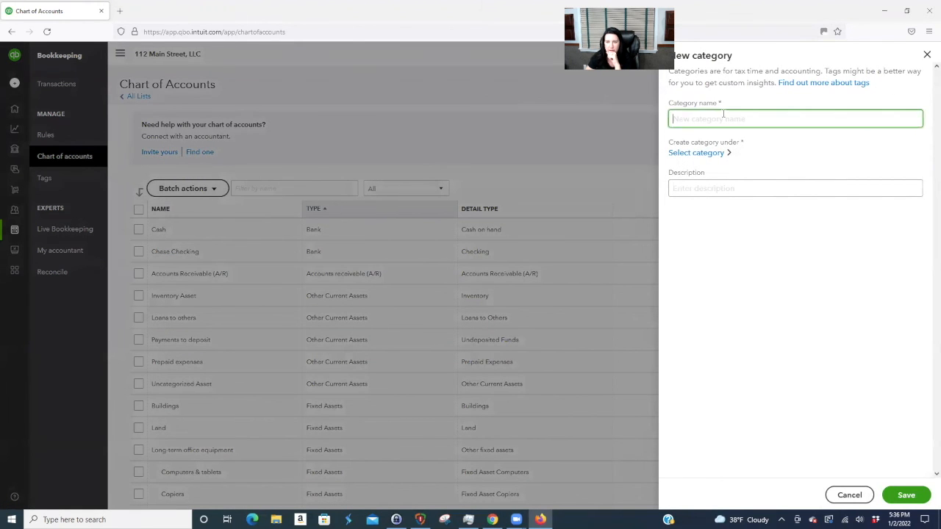
type("Bad D")
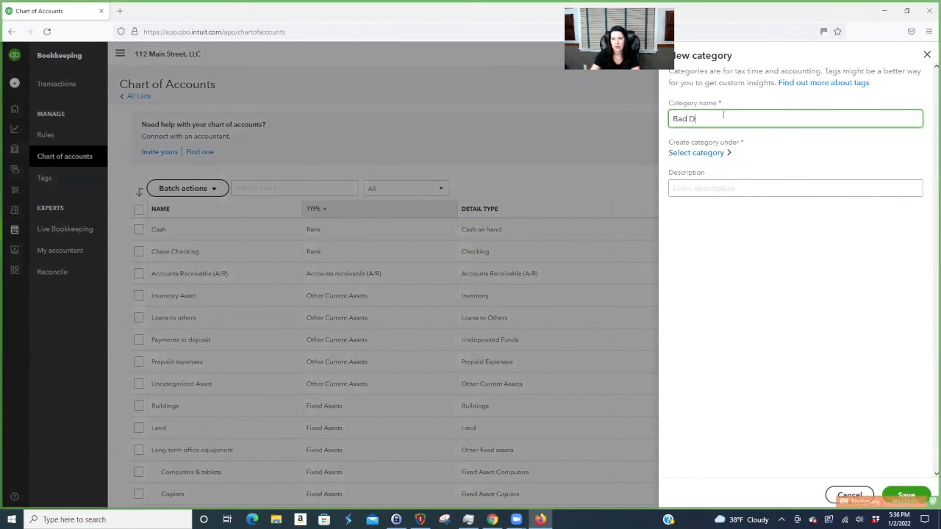
type("ebt Expense")
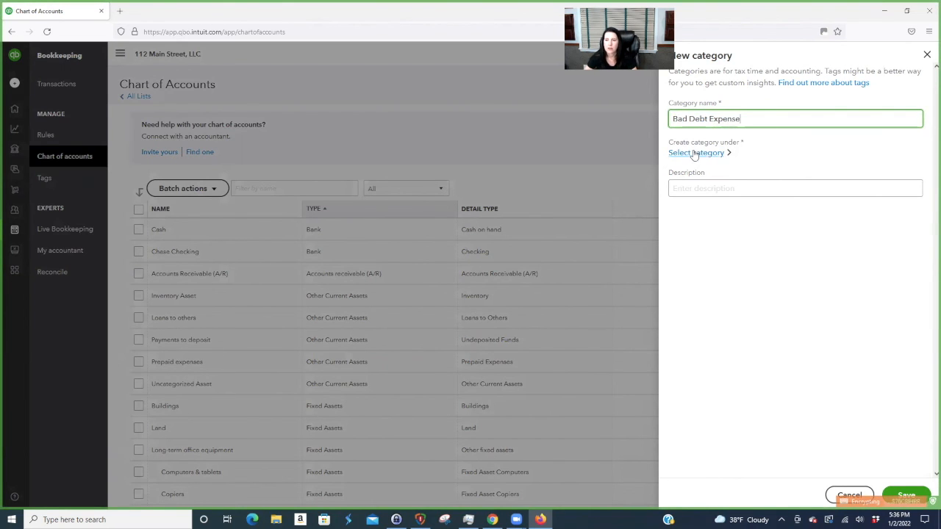
left_click(695, 153)
left_click(674, 116)
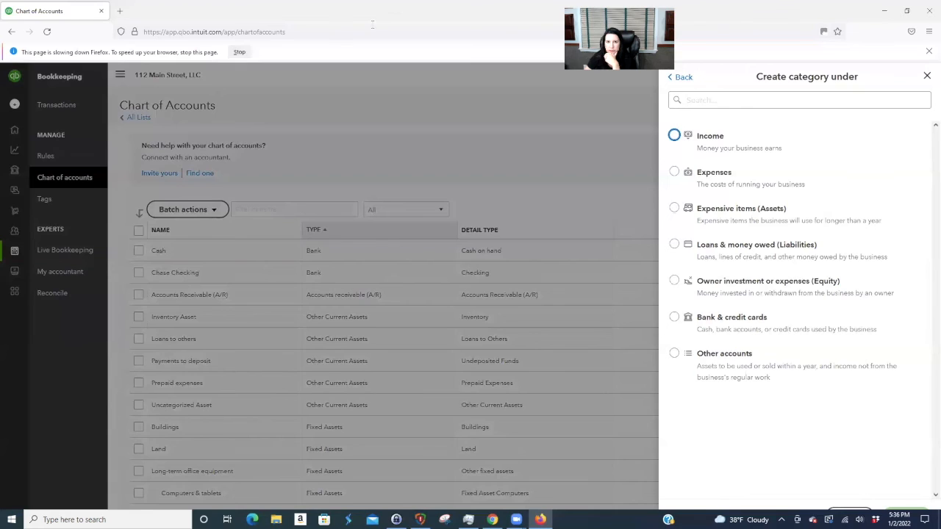
left_click(675, 135)
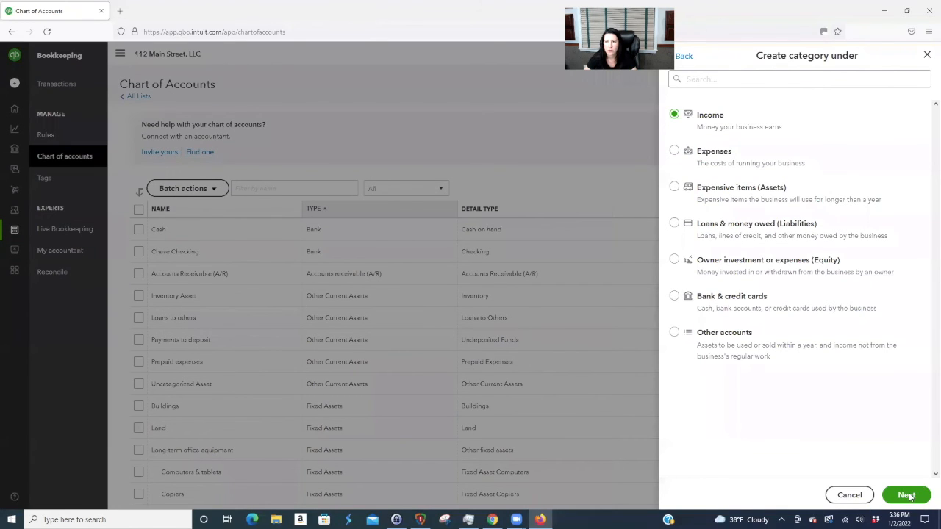
left_click(906, 496)
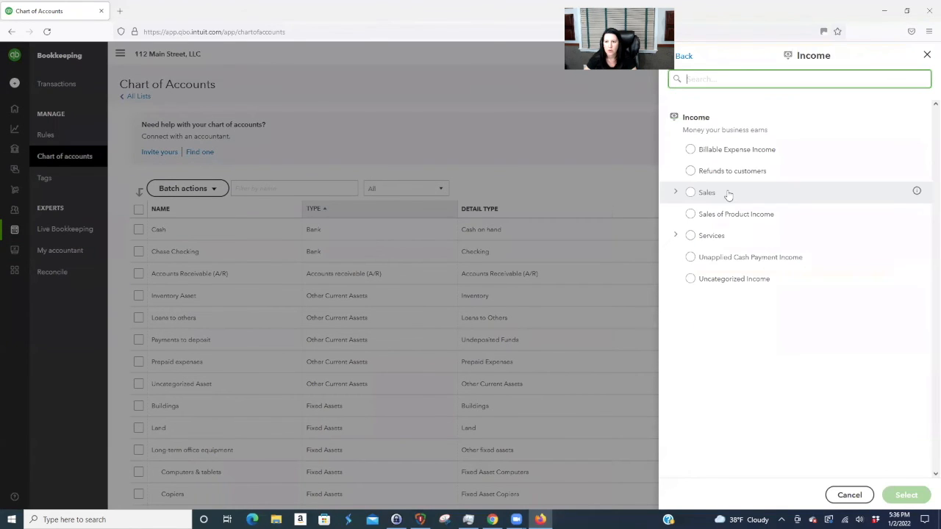
left_click(695, 236)
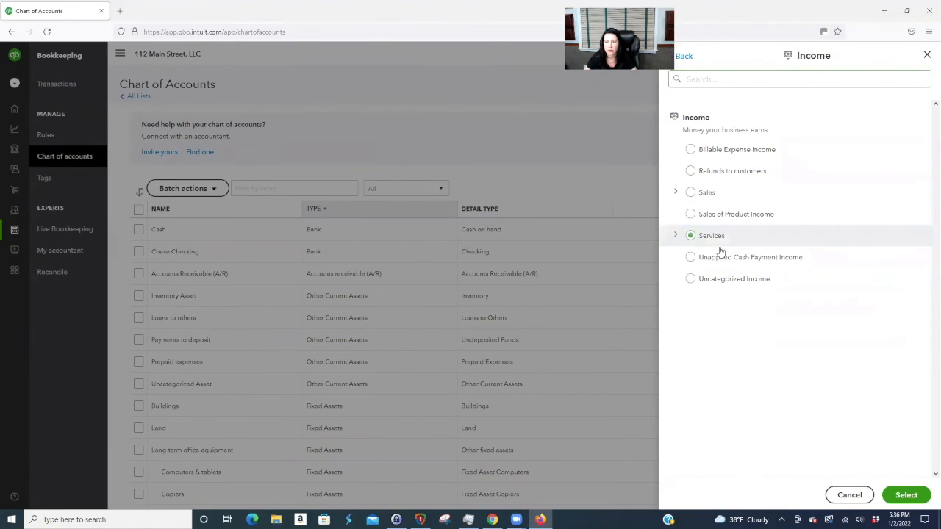
left_click(905, 496)
- Change the Bad Debt Expense parent category to Rental Income
left_click(684, 153)
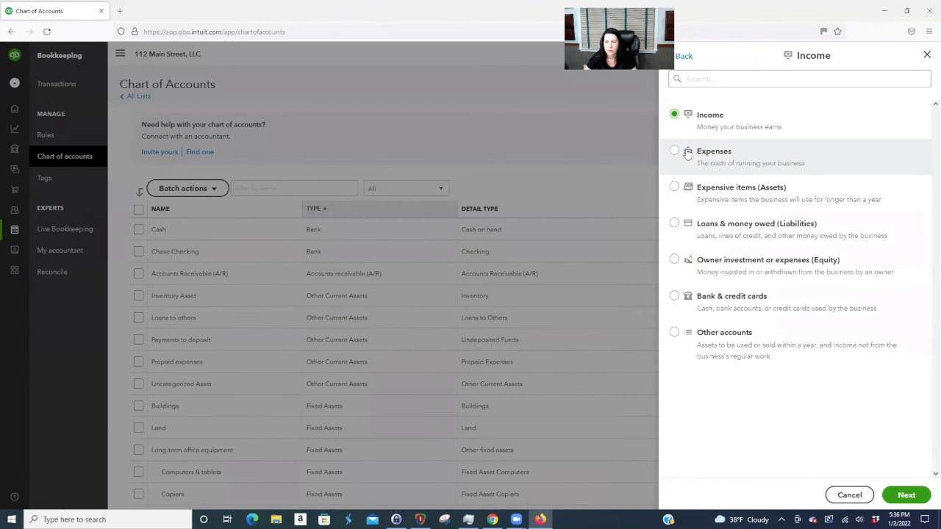
left_click(701, 78)
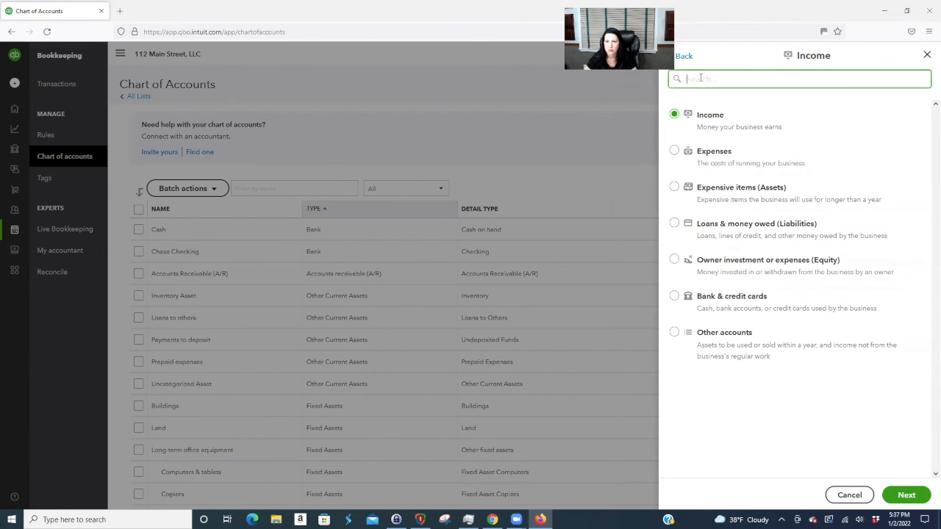
type("rental")
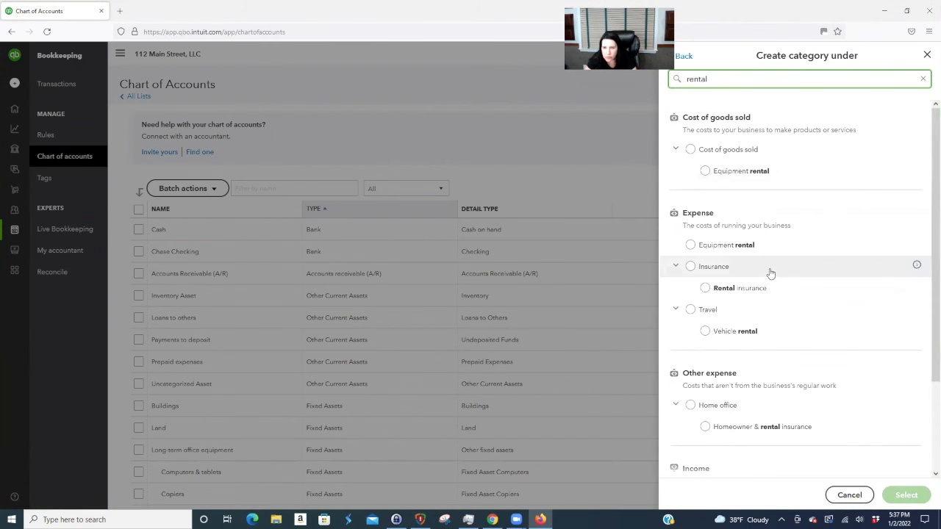
scroll(769, 272, "down", 2)
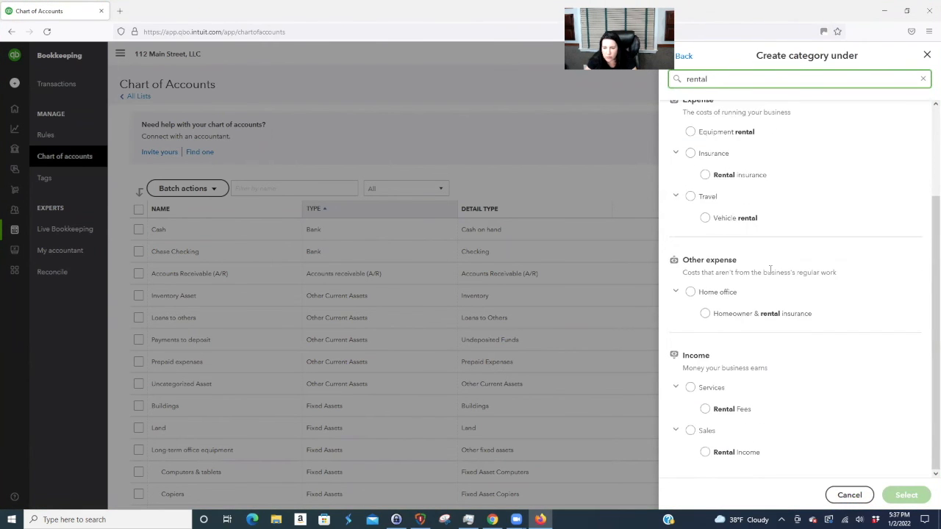
left_click(707, 453)
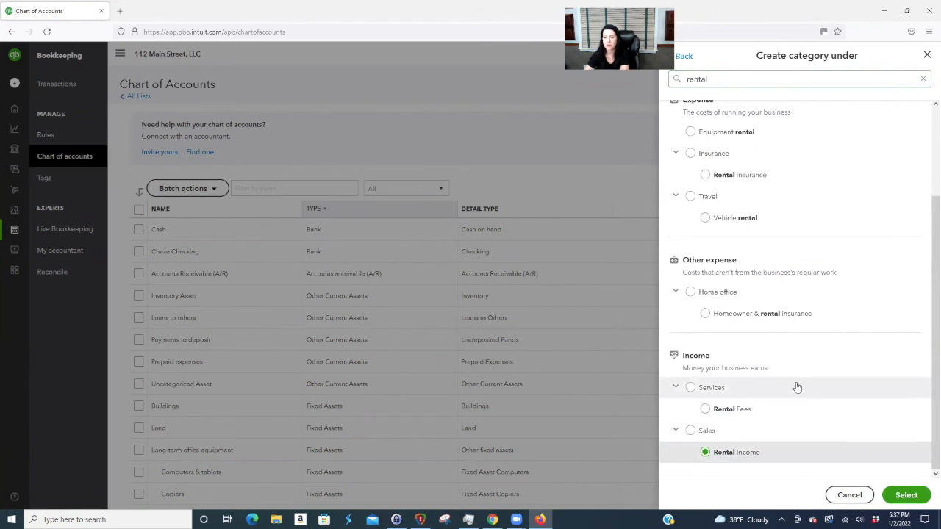
left_click(907, 495)
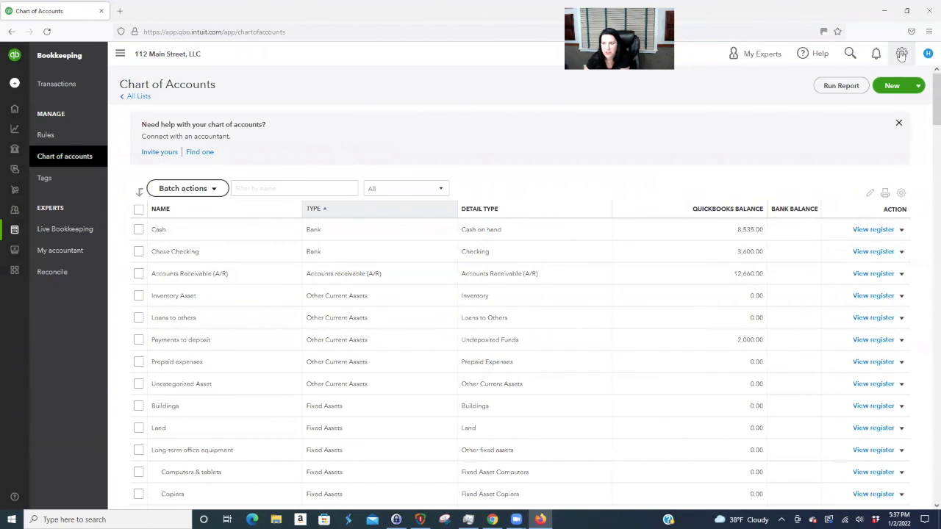
- Add a 'Bad Debt' service item whose income account is Bad Debt Expense
left_click(901, 53)
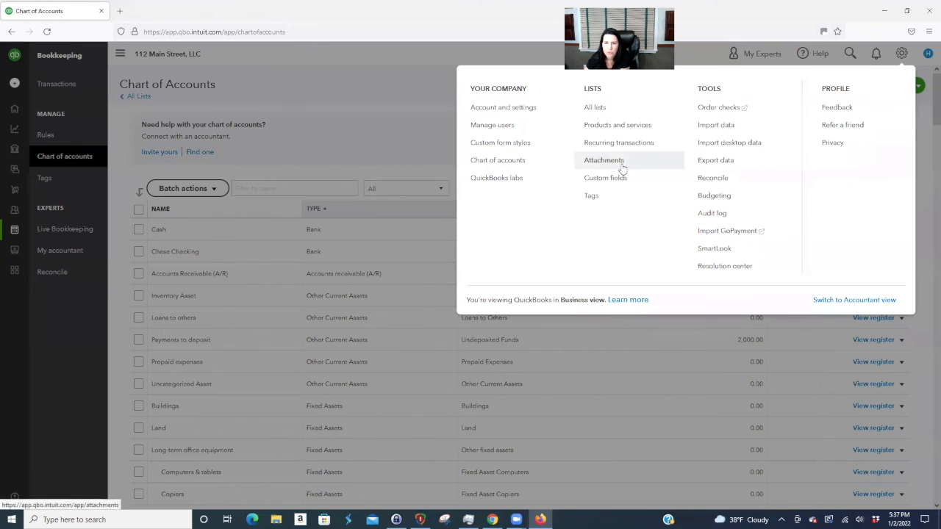
left_click(622, 126)
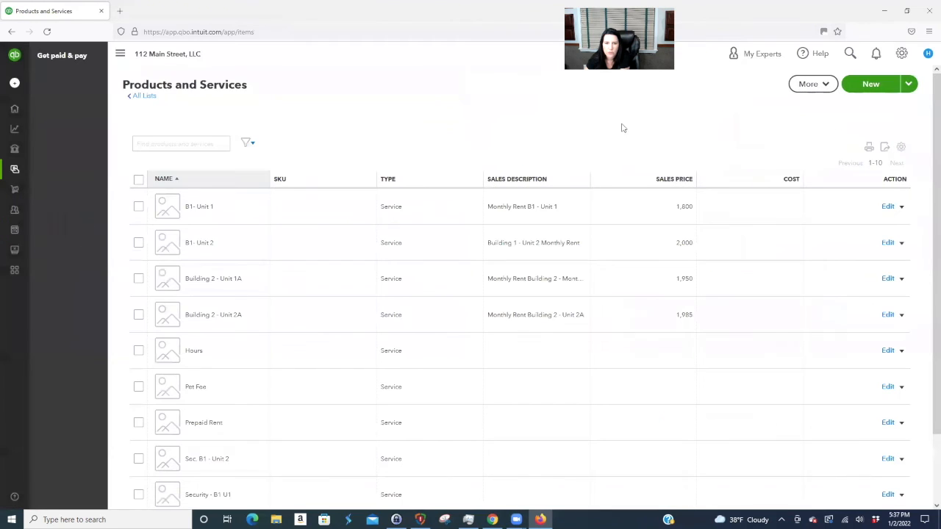
left_click(868, 84)
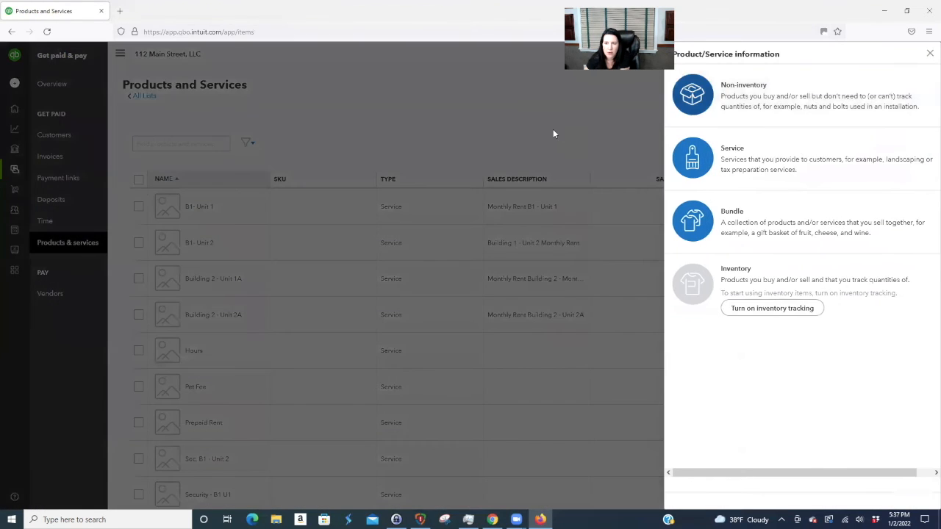
left_click(744, 162)
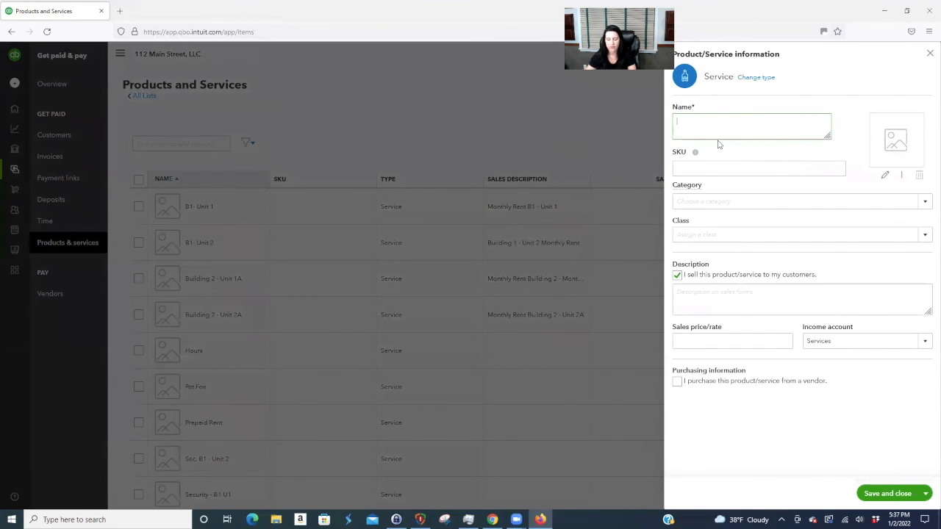
type("Bad de")
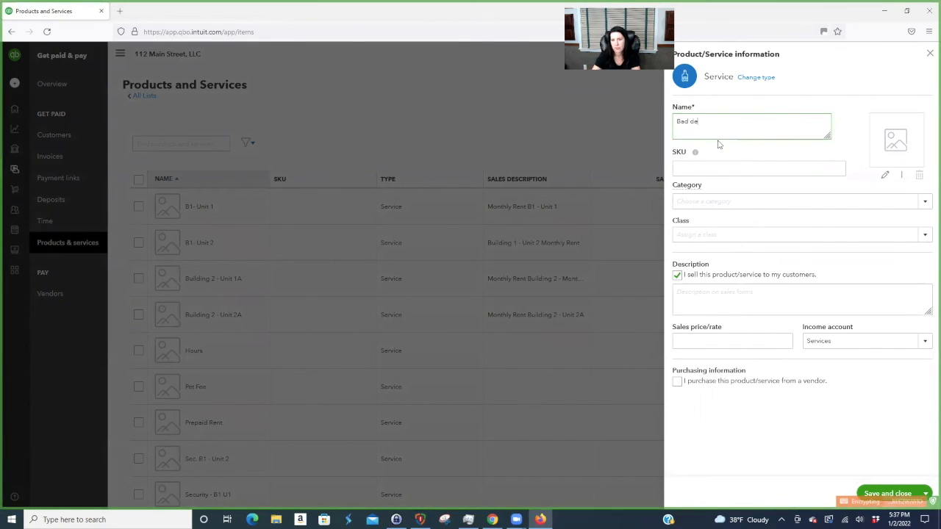
type("Debt")
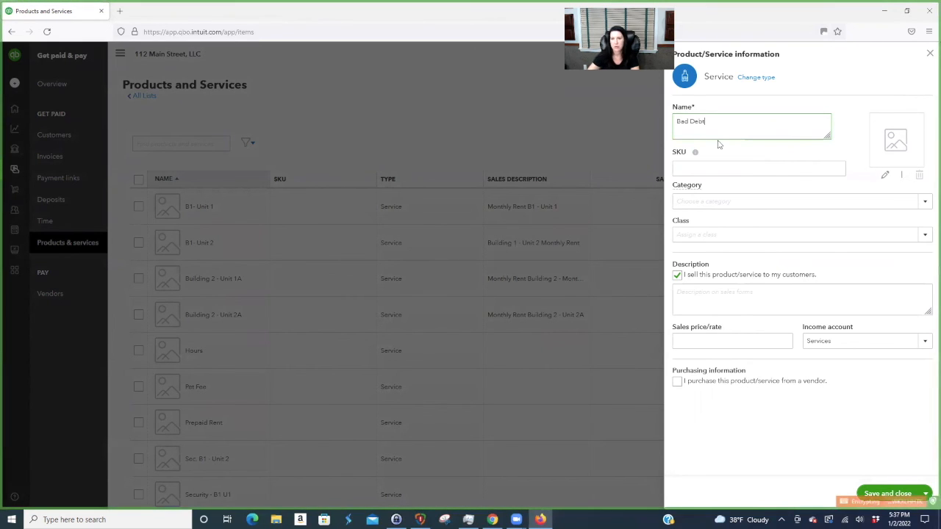
left_click(865, 343)
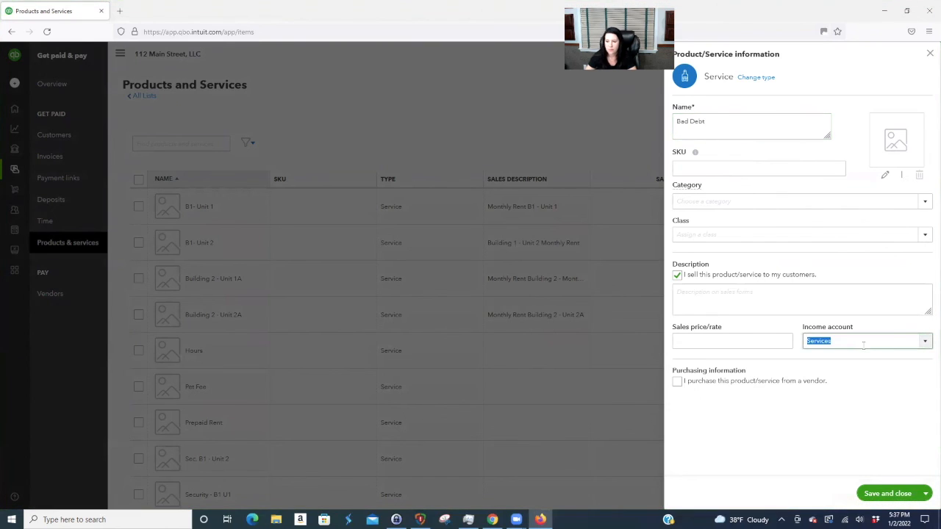
type("bad")
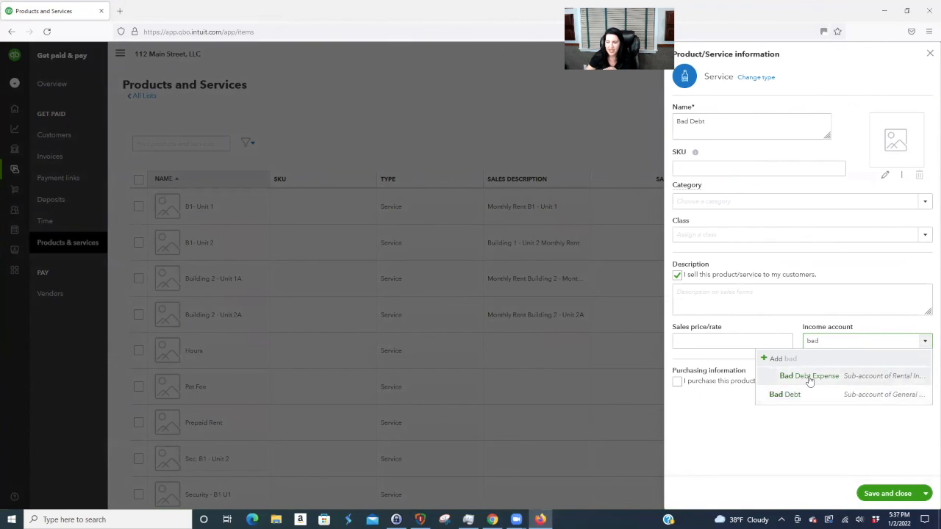
left_click(811, 380)
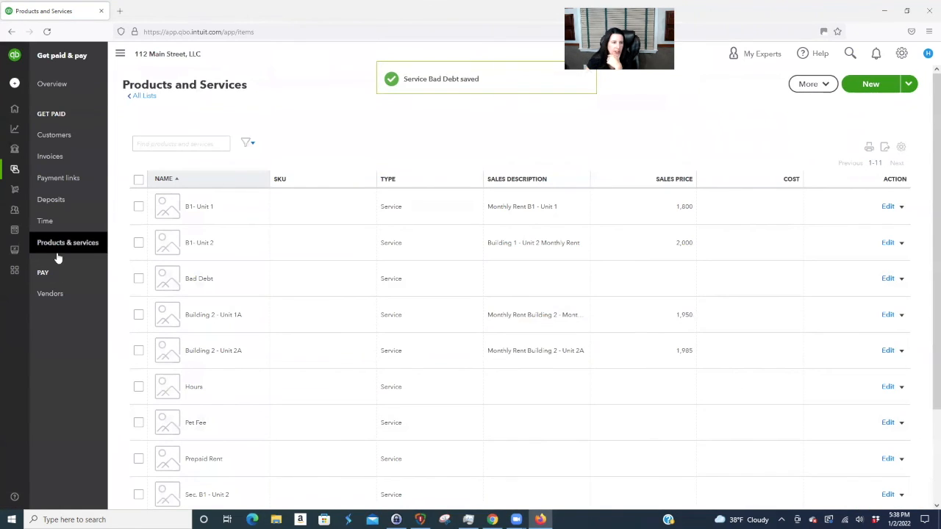
mouse_move(22, 128)
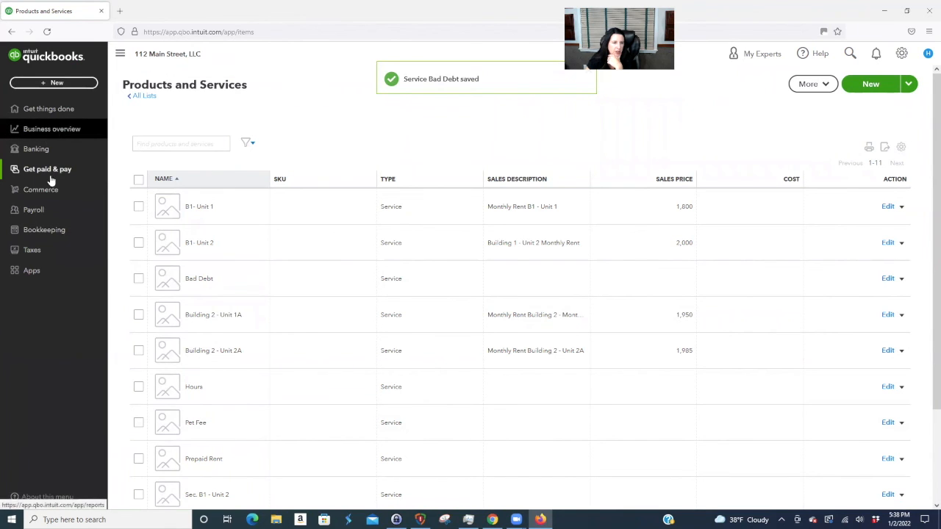
- Make the old Bad Debt expense account inactive, then return to Products and Services
left_click(63, 229)
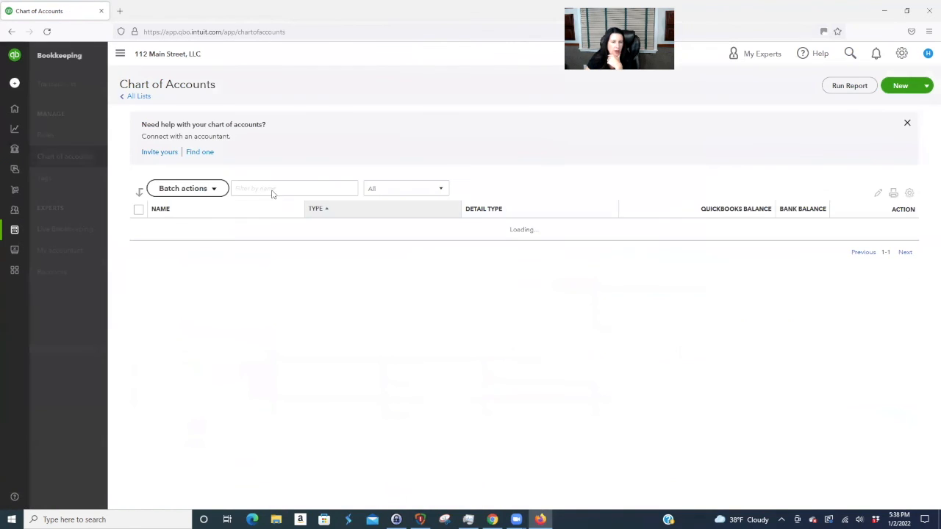
left_click(265, 186)
type("bad")
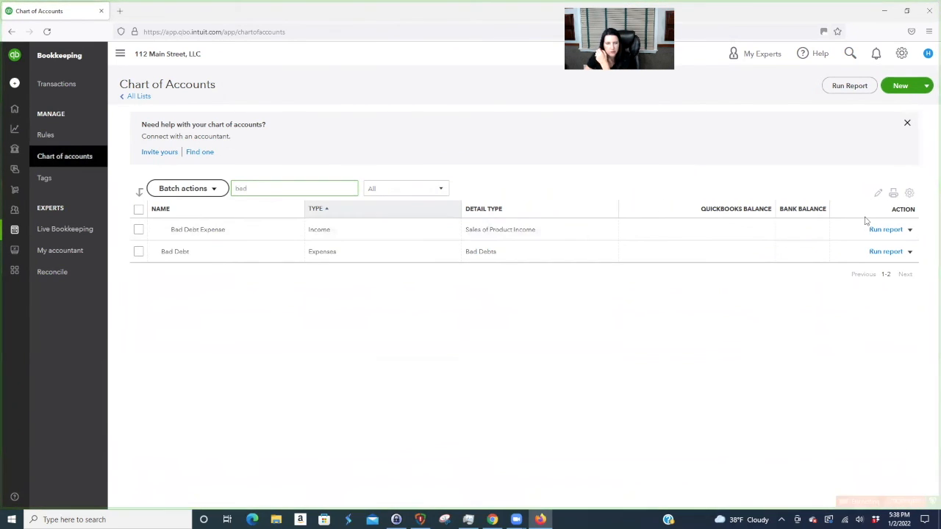
left_click(909, 252)
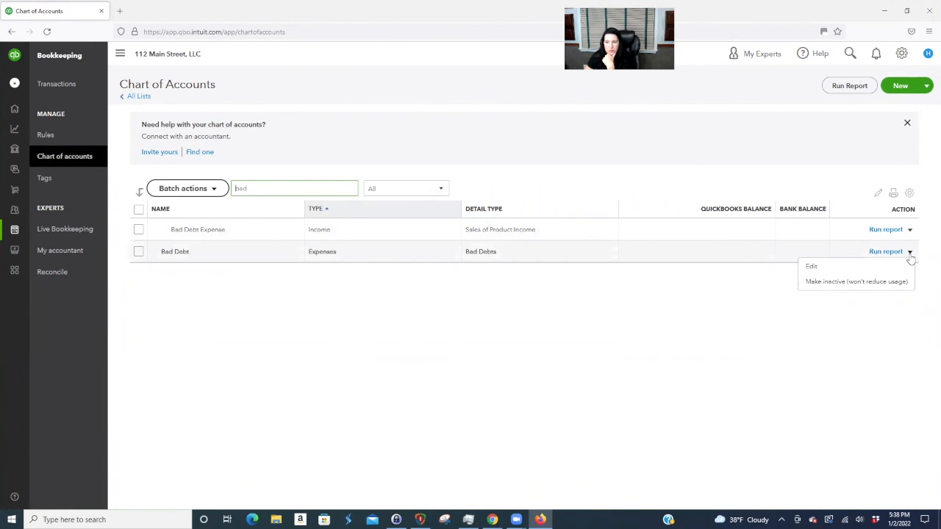
left_click(852, 284)
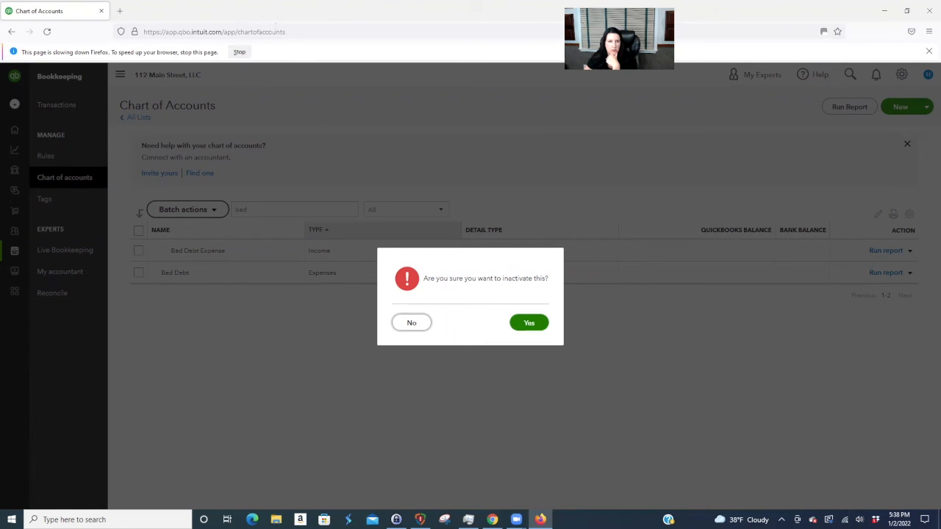
left_click(529, 323)
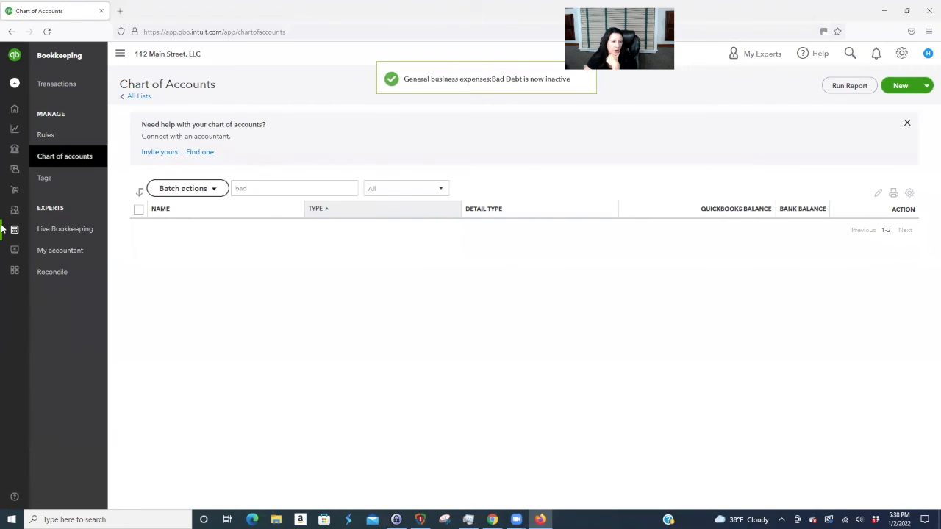
mouse_move(38, 146)
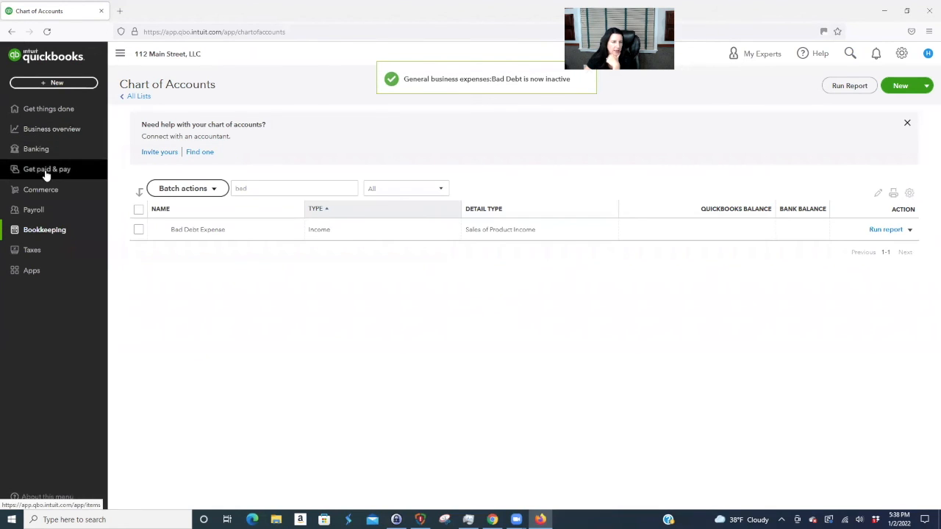
left_click(46, 172)
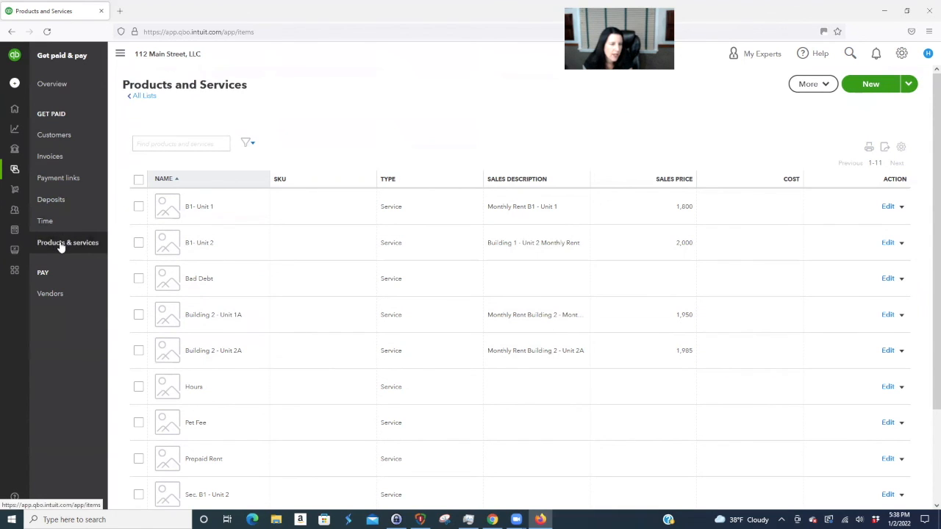
- From the Customers list, open B1 - Unit 2 to see its $750.00 open opening-balance invoice
left_click(52, 138)
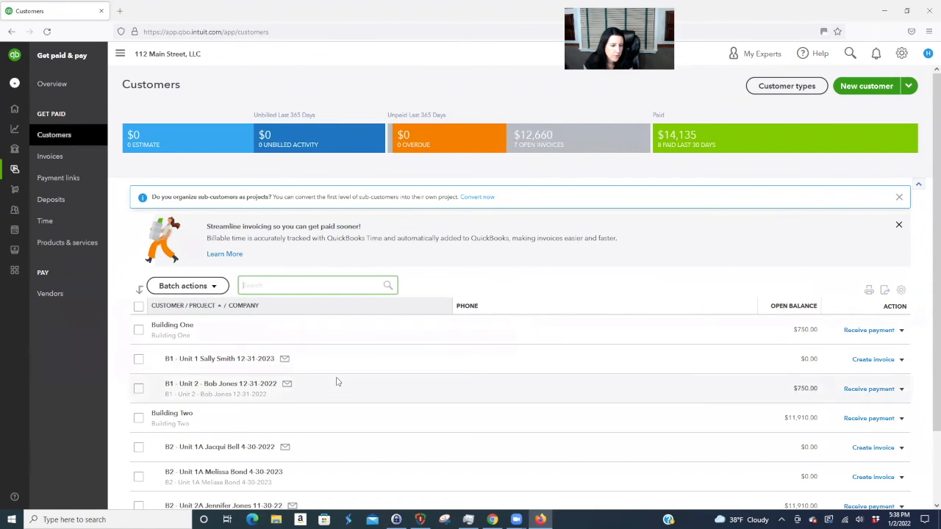
scroll(336, 378, "down", 2)
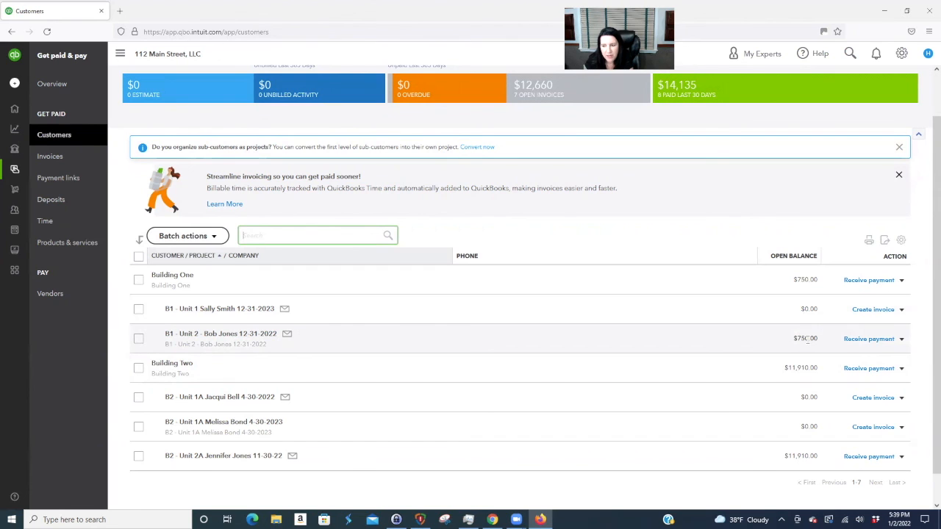
left_click(261, 335)
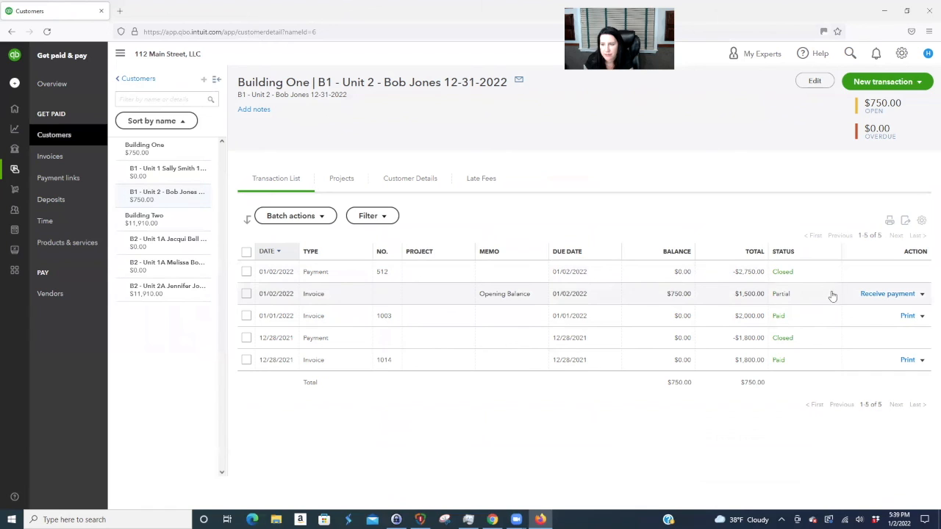
left_click(918, 83)
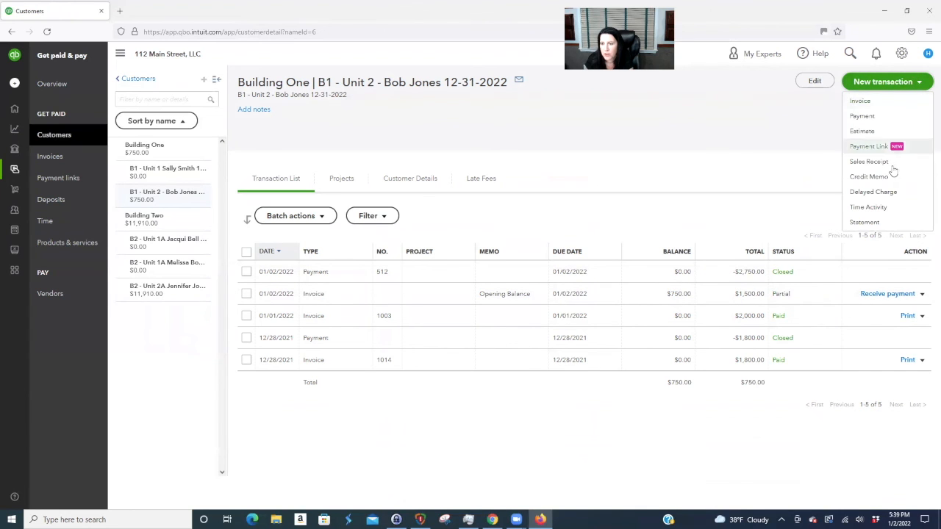
- Start a credit memo dated 01/03/2022 with Bad Debt as the first line's product
left_click(869, 177)
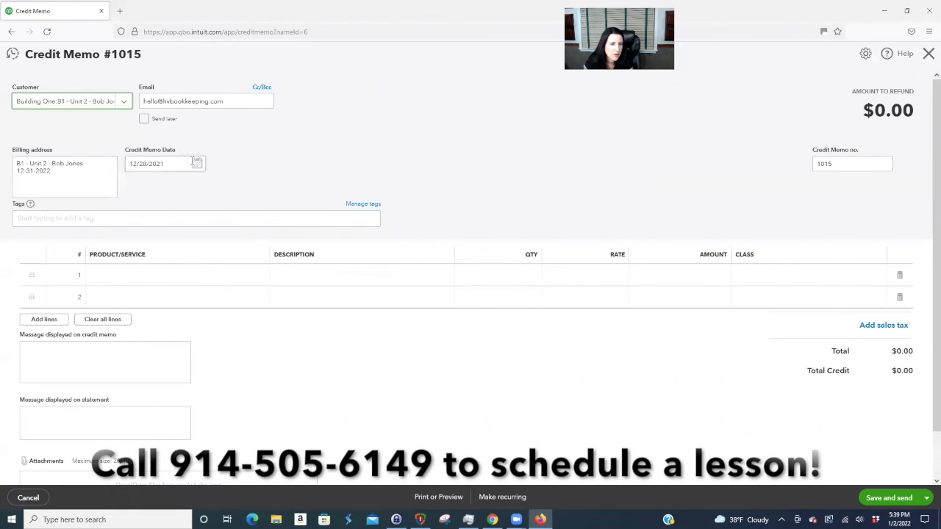
left_click(197, 164)
left_click(216, 189)
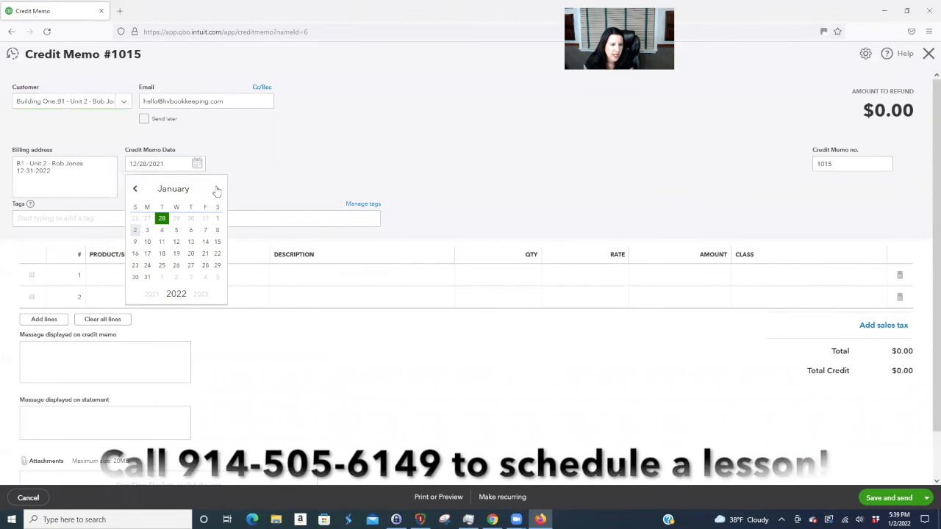
left_click(147, 230)
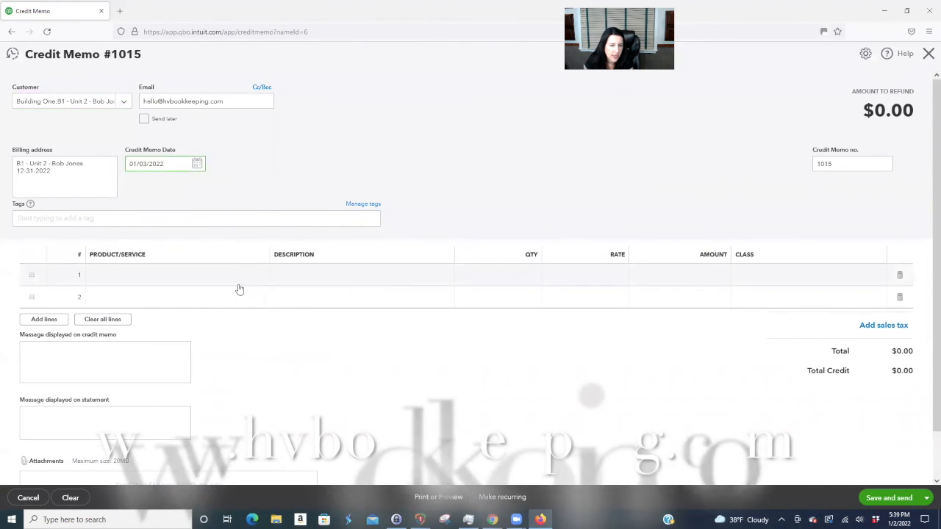
left_click(229, 278)
type("bad")
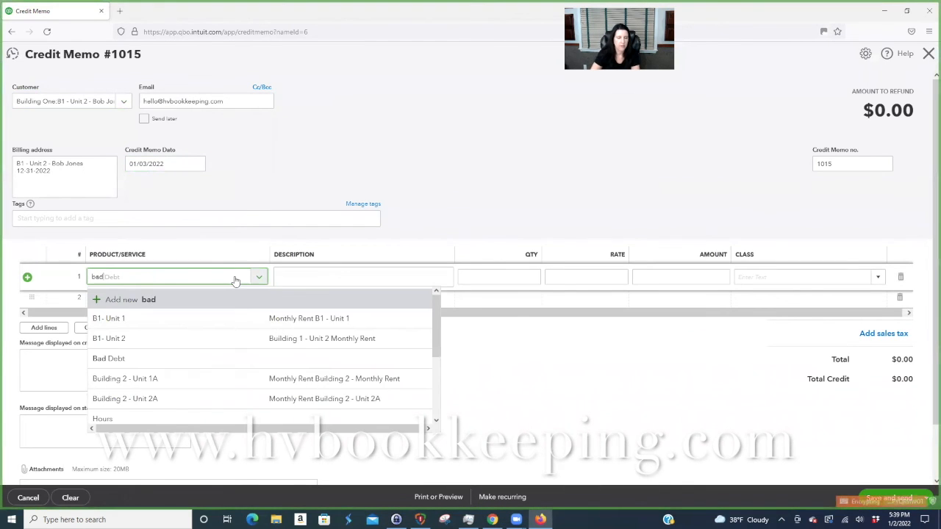
left_click(167, 318)
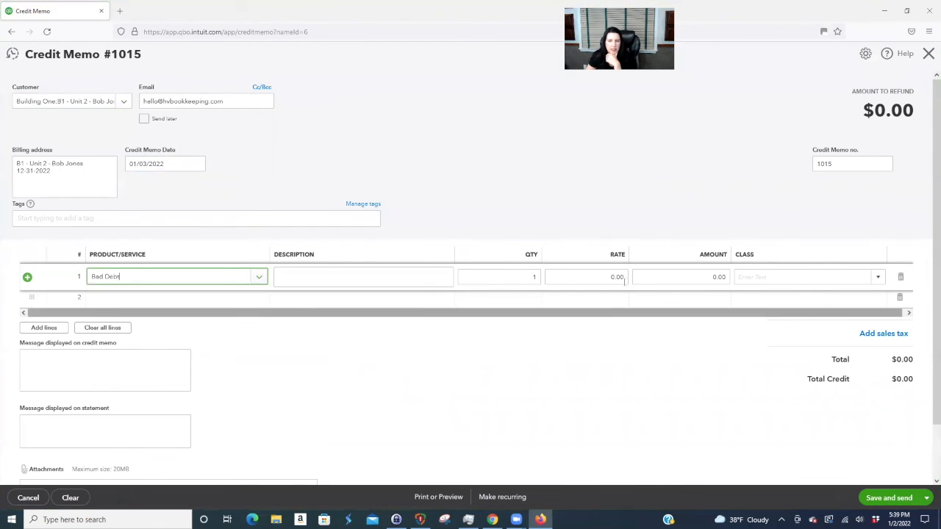
- Describe the tenant moving out, set amount 750 and class Building 1 - Unit 2, then save and close
left_click(377, 279)
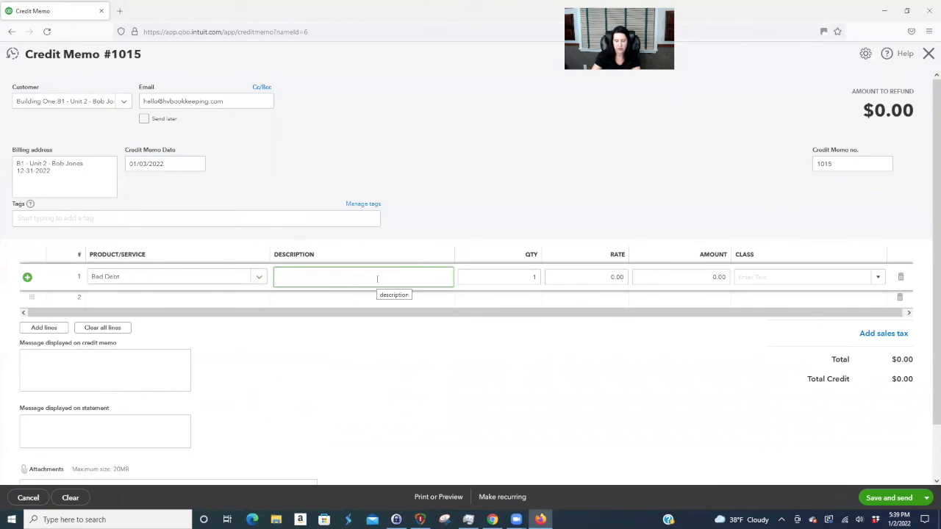
type("Bob moved")
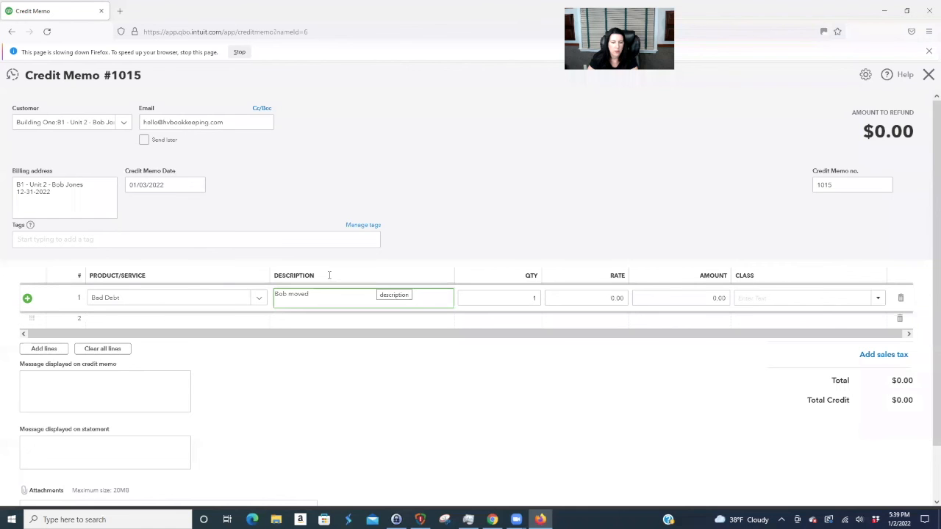
type("out")
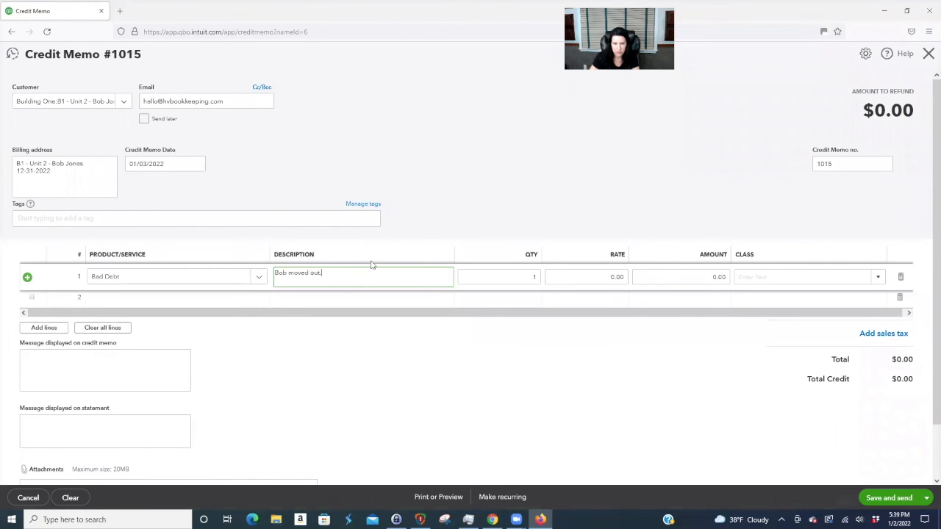
type(".")
key("Tab")
key("Tab")
key("Tab")
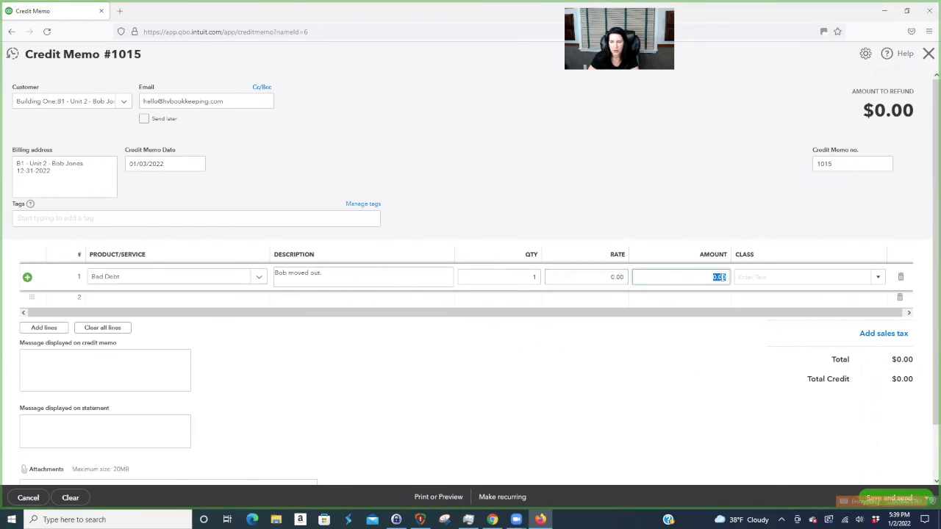
type("75")
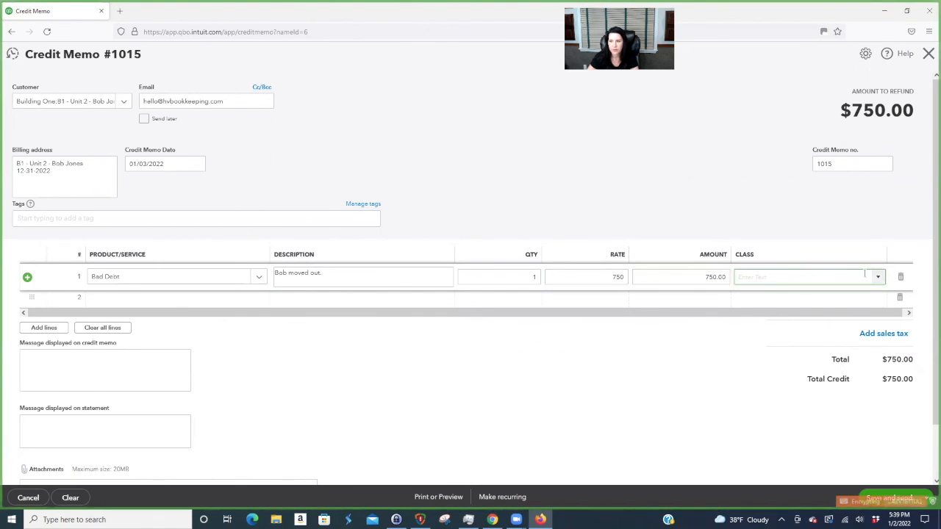
left_click(877, 277)
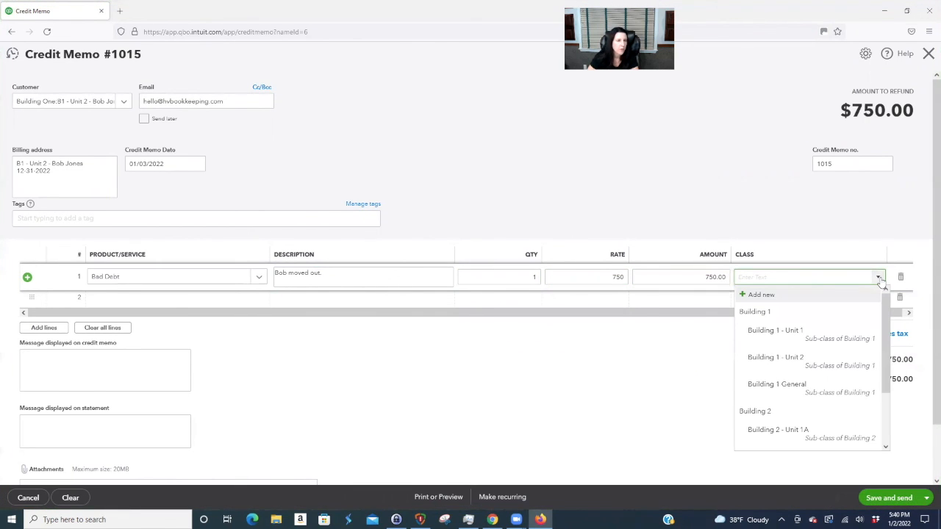
left_click(803, 360)
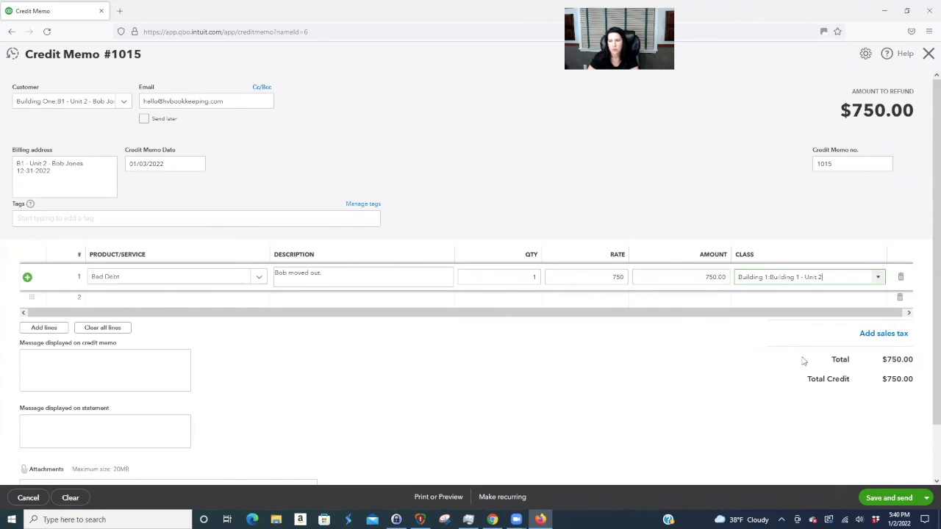
left_click(928, 500)
left_click(889, 483)
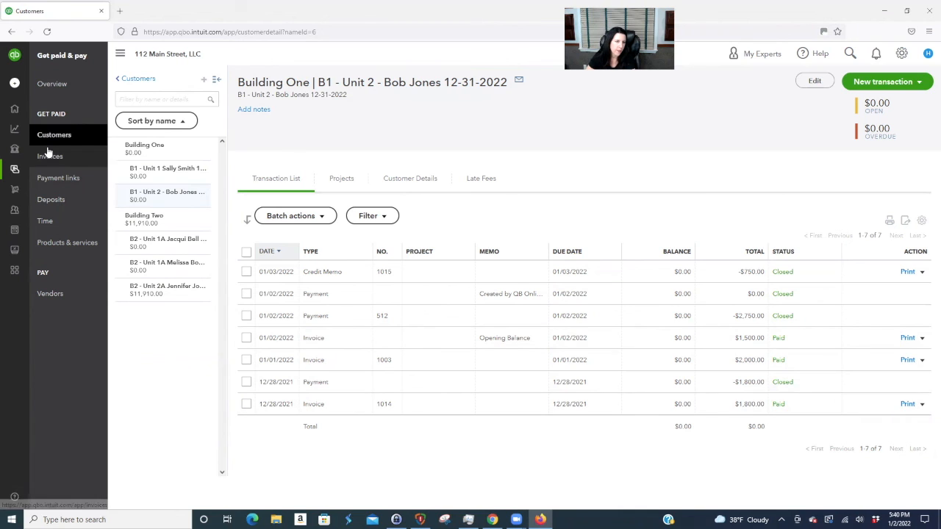
- Filter the chart of accounts by 'secu' and open the Building 1 - Unit 2 Security Deposit register
mouse_move(15, 142)
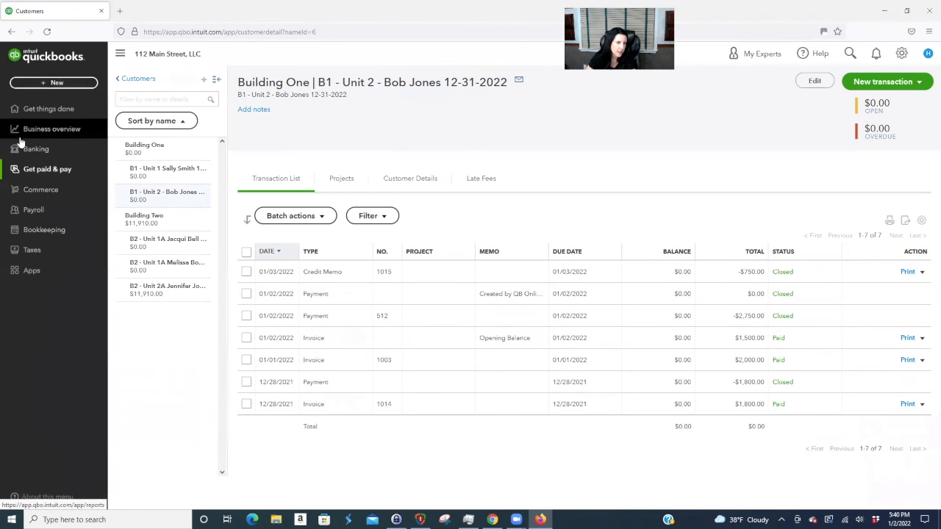
left_click(61, 231)
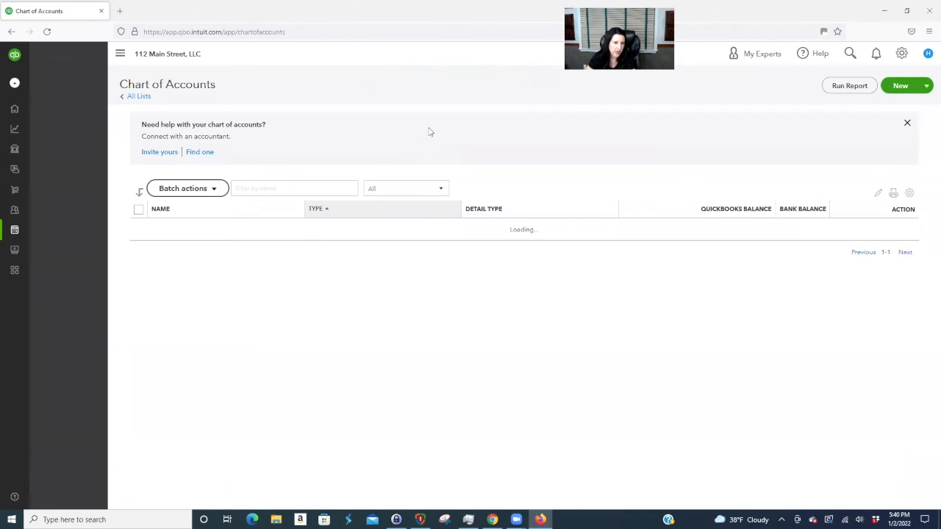
left_click(281, 188)
type("secu")
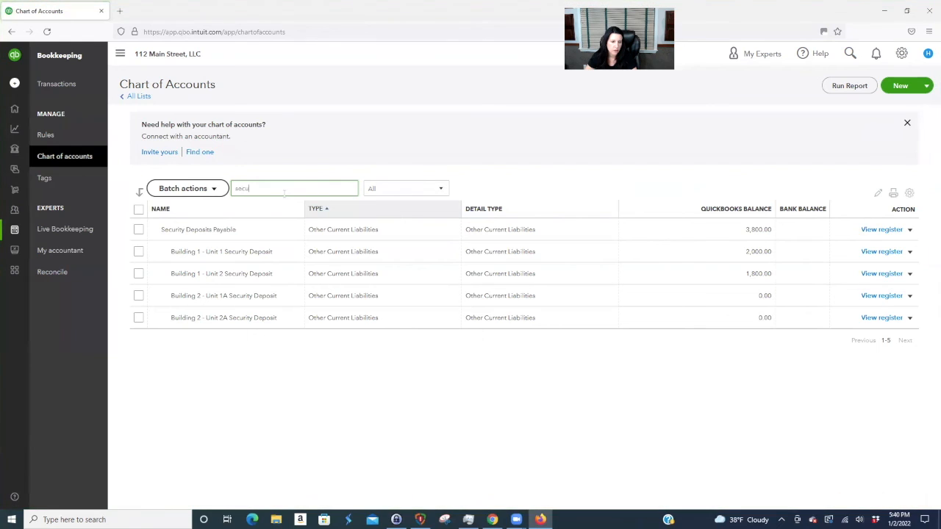
left_click(880, 273)
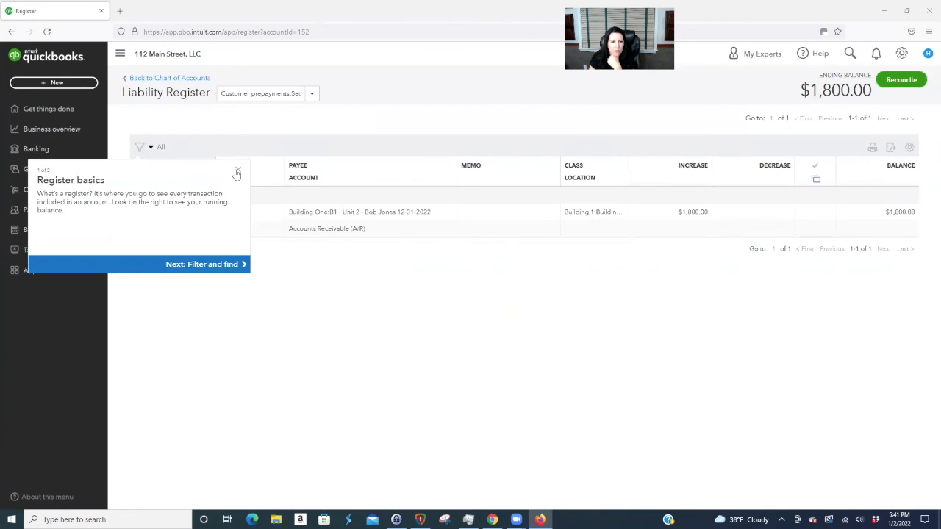
- Add a February register entry with memo 'Convert security to income. Deadbeat destroyed apartment.' decreasing 1,800
left_click(238, 170)
left_click(161, 197)
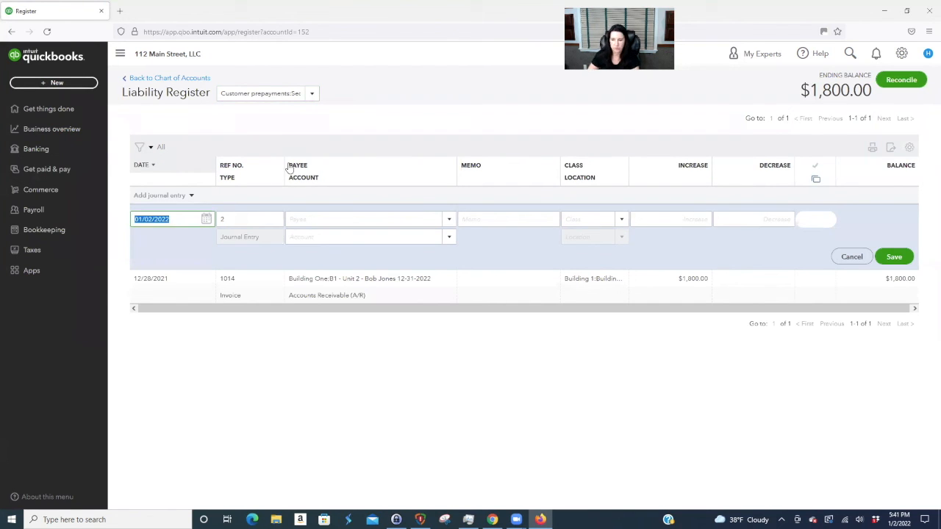
type("2/3/")
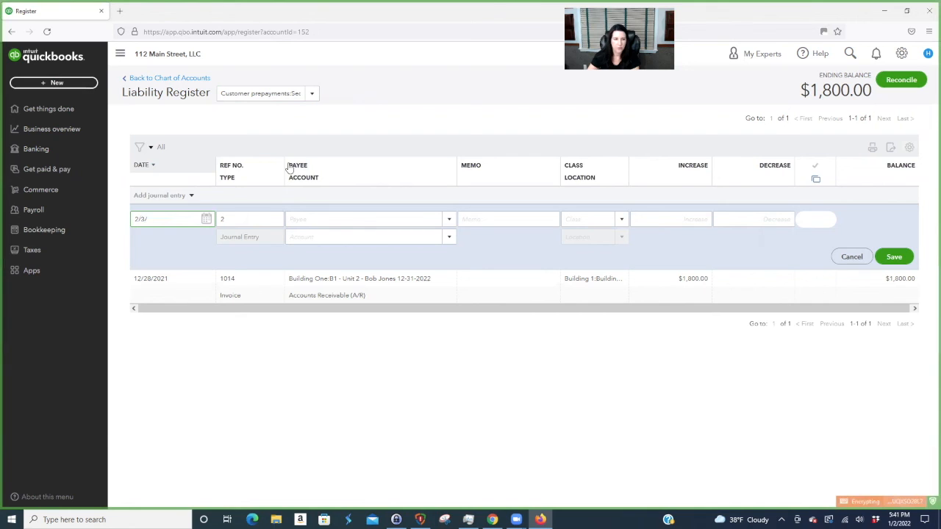
key("Tab")
key("Tab")
key("Tab")
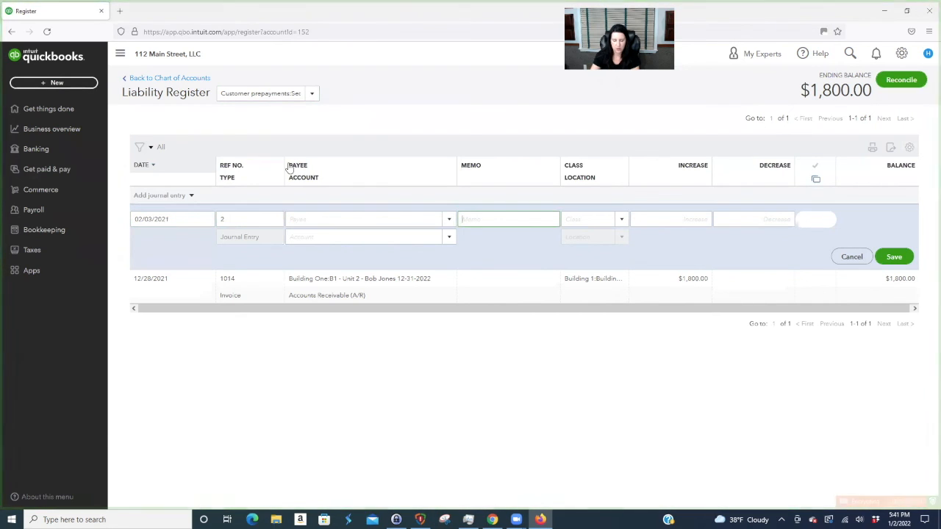
type("Convert security")
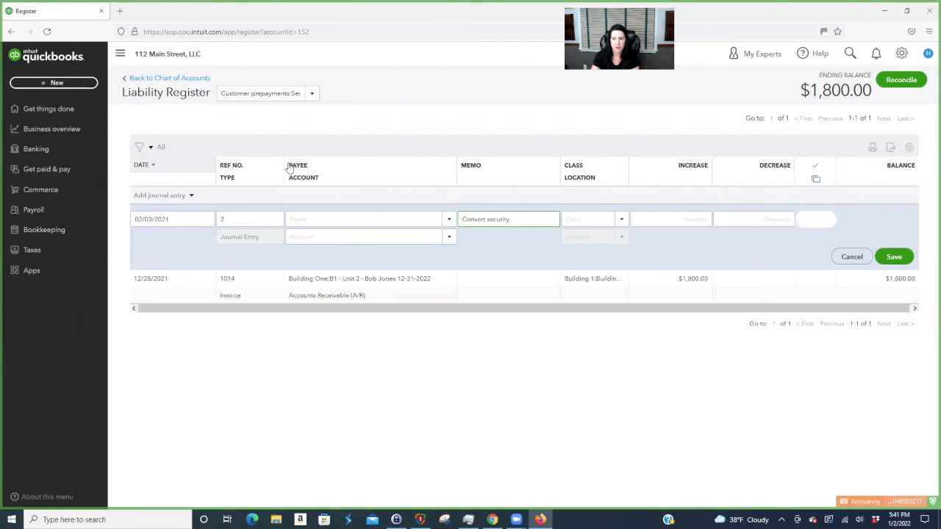
type(" to income.  Deadbeat ")
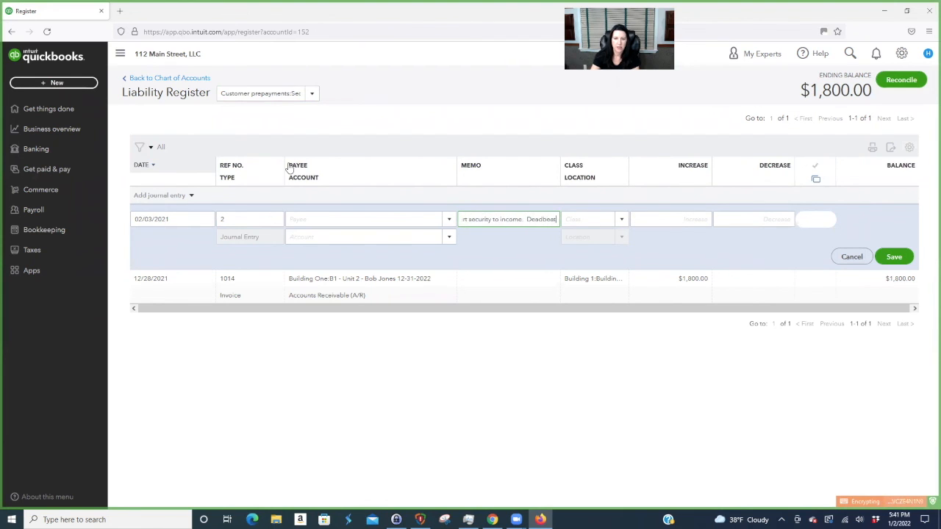
type("des")
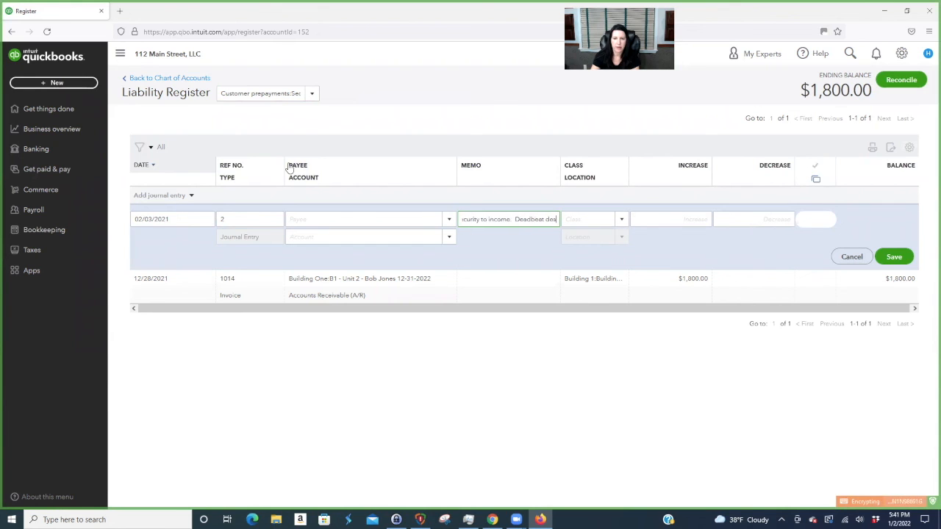
type("troyed apartment.")
key("Tab")
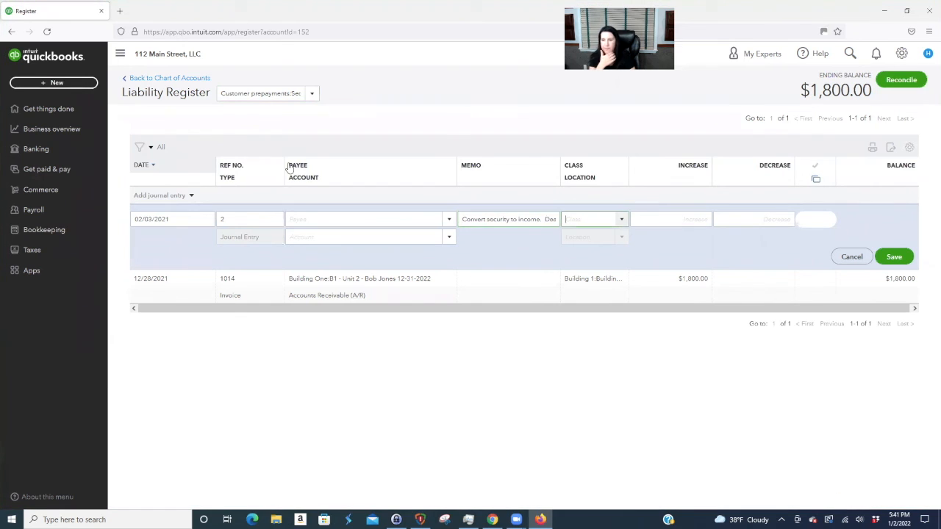
key("Tab")
type("18")
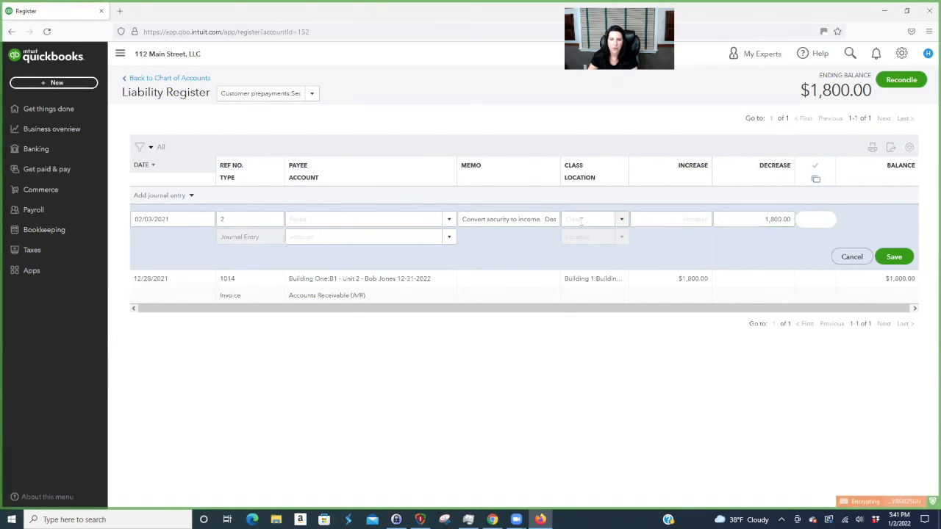
- Give the entry class Building 1 - Unit 2 and account Unit 2 - Building 1 rental income, and save it
left_click(599, 220)
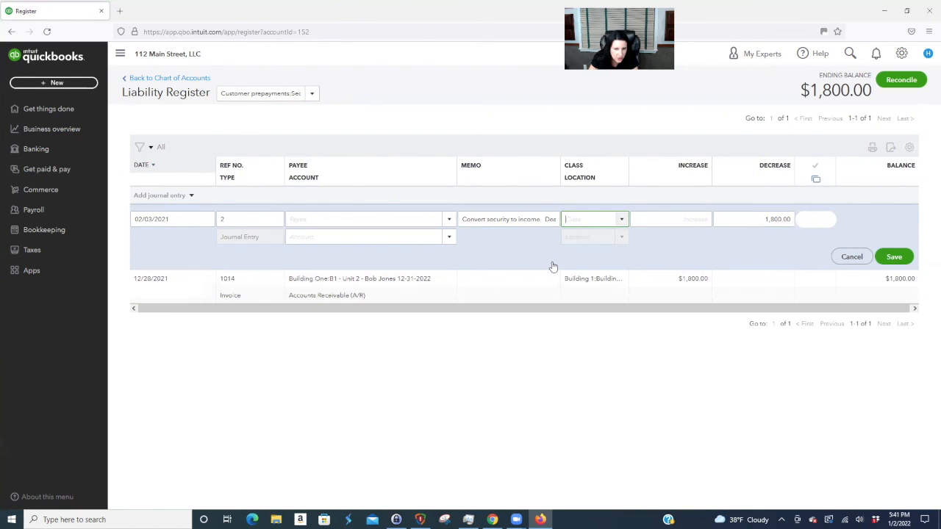
left_click(621, 220)
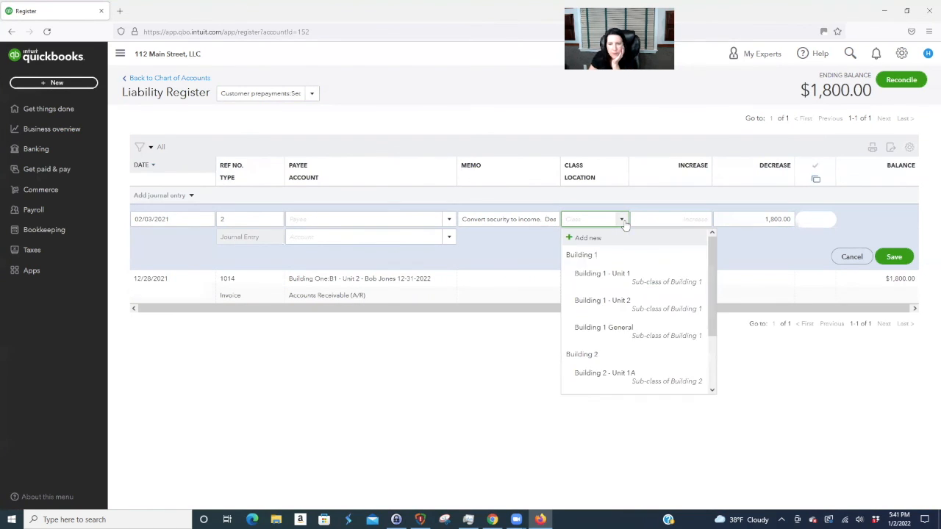
left_click(624, 299)
left_click(365, 237)
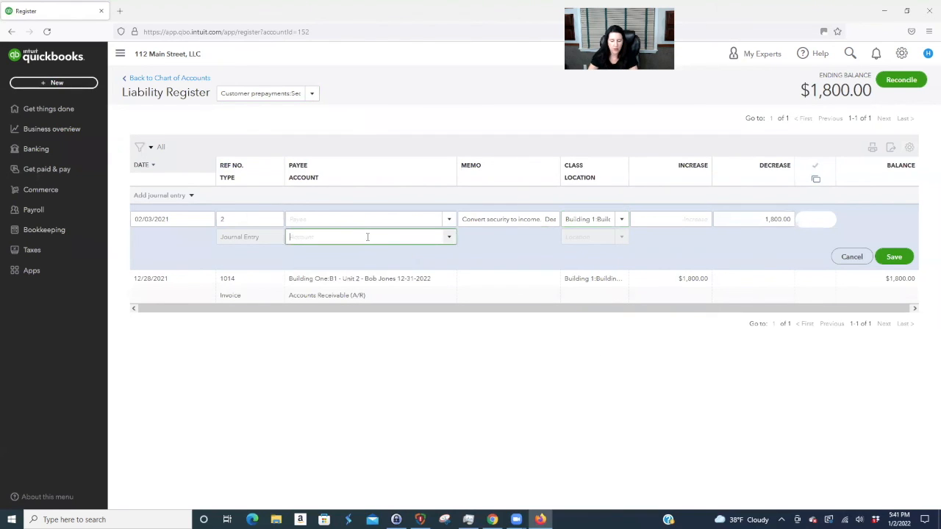
type("rental")
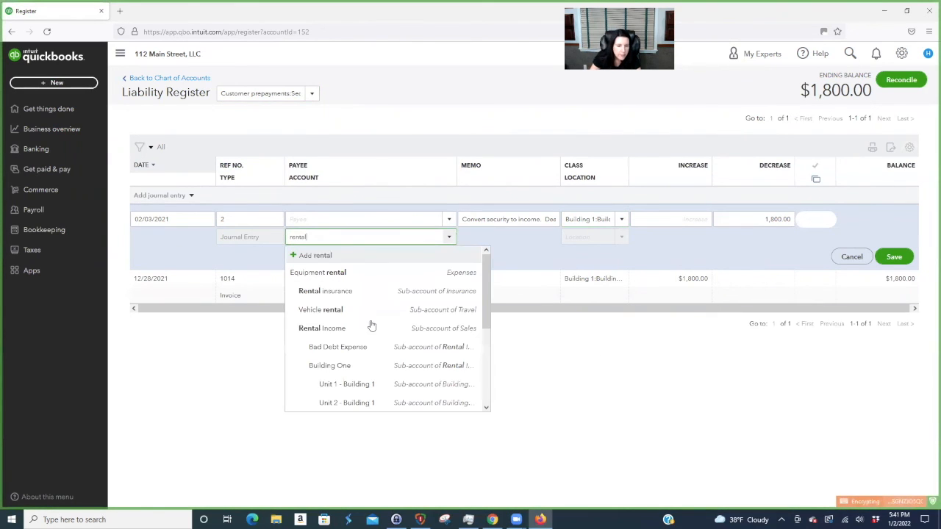
scroll(382, 368, "down", 2)
left_click(387, 354)
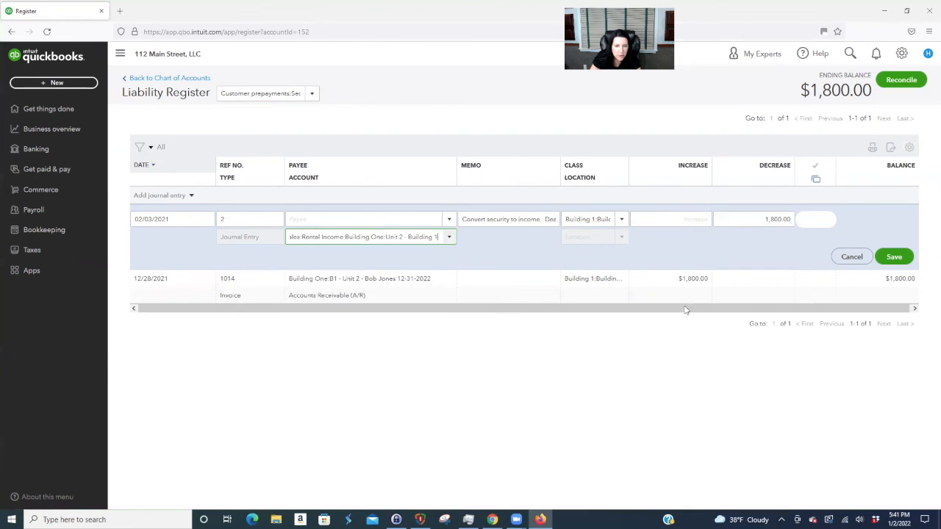
left_click(904, 258)
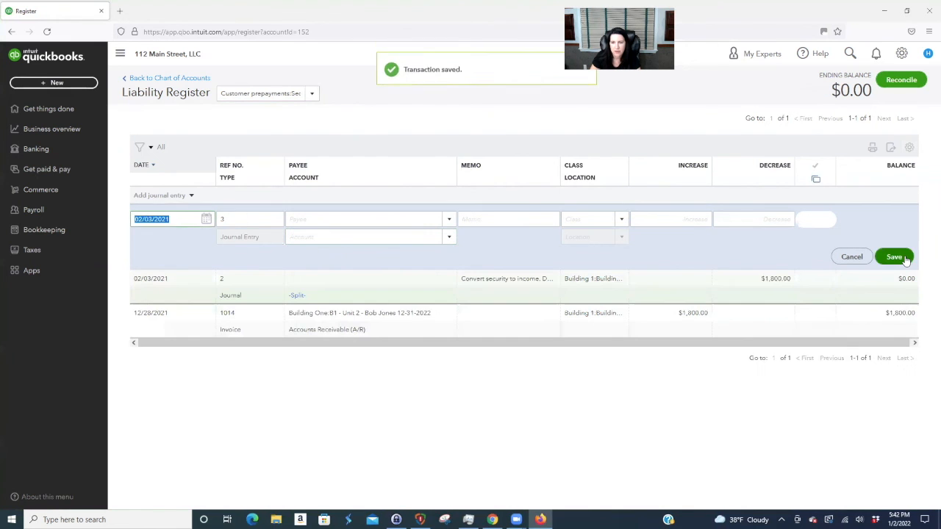
left_click(59, 83)
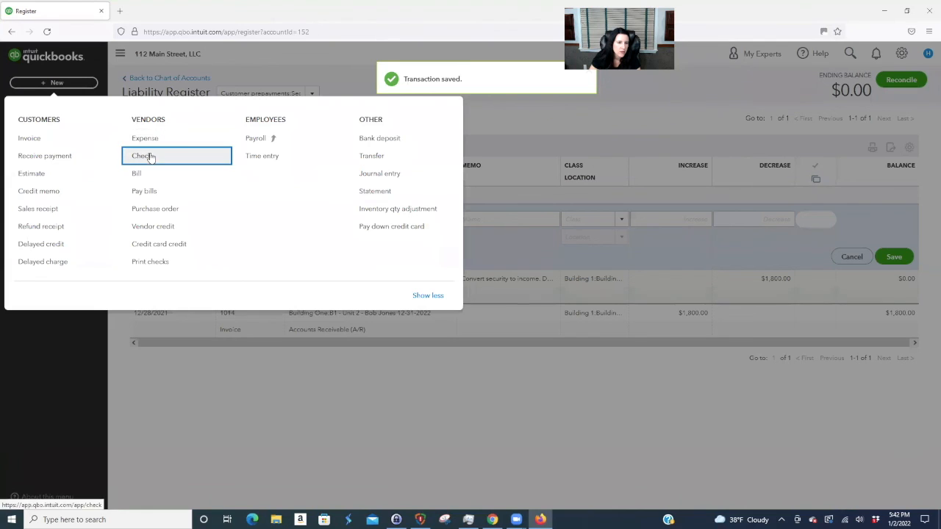
- Start a new check and add Construction Company as a new vendor payee
left_click(143, 155)
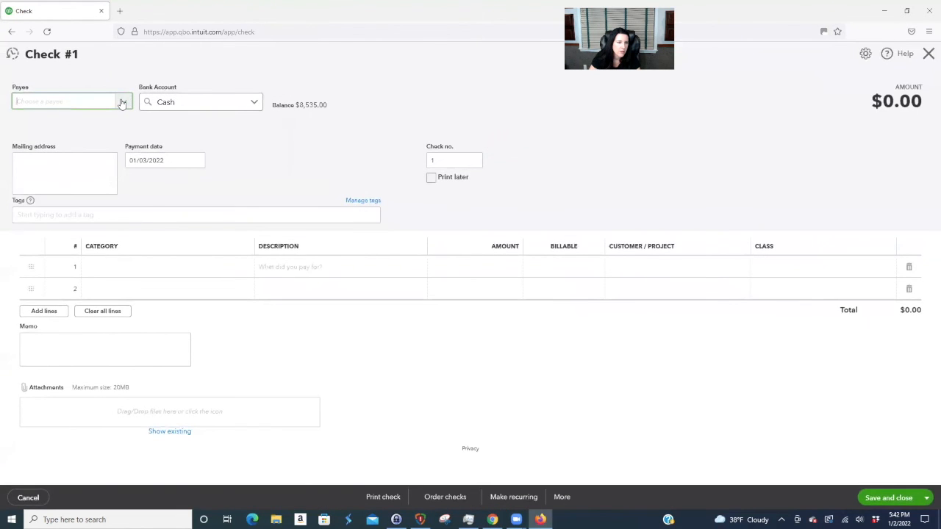
left_click(122, 102)
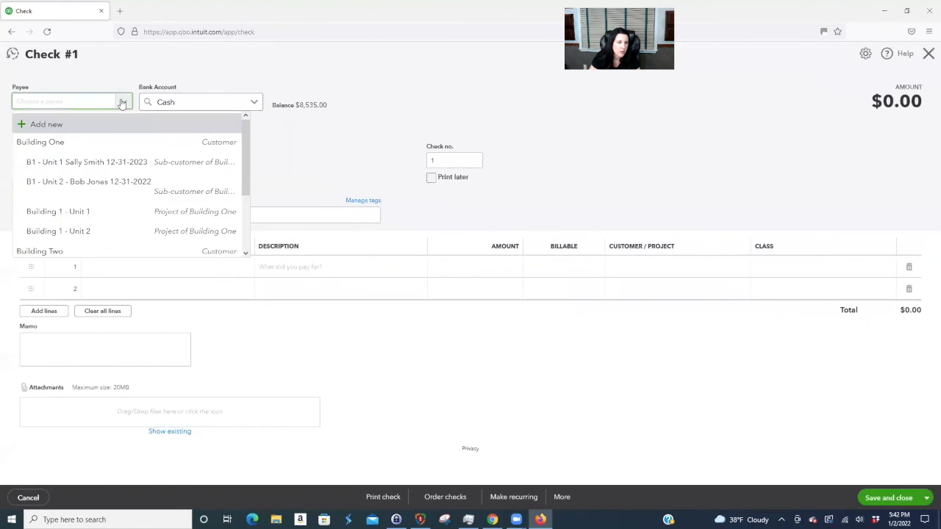
left_click(61, 125)
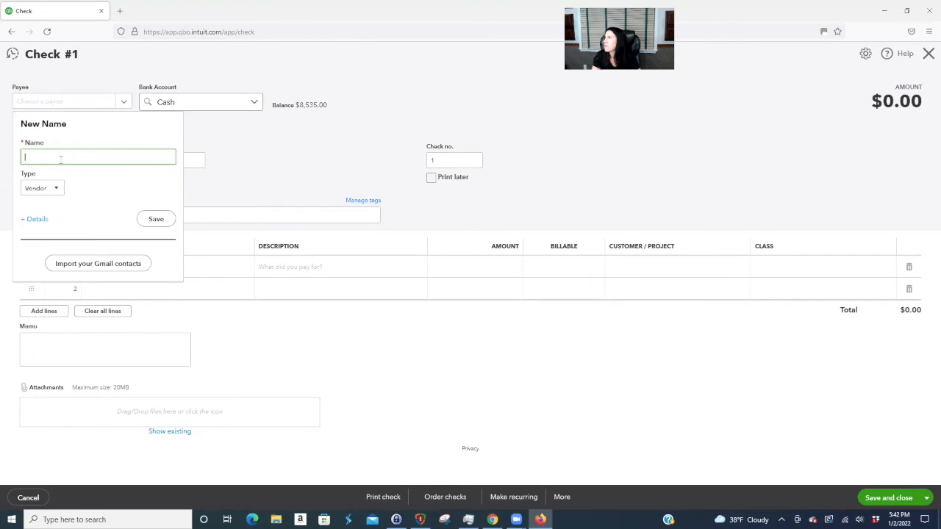
type("C")
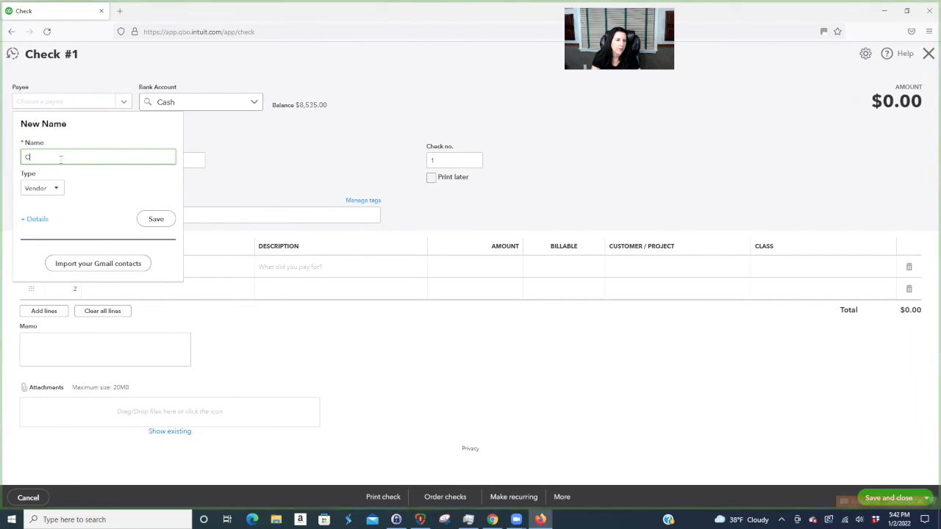
type("onstruction Coma")
type("pany")
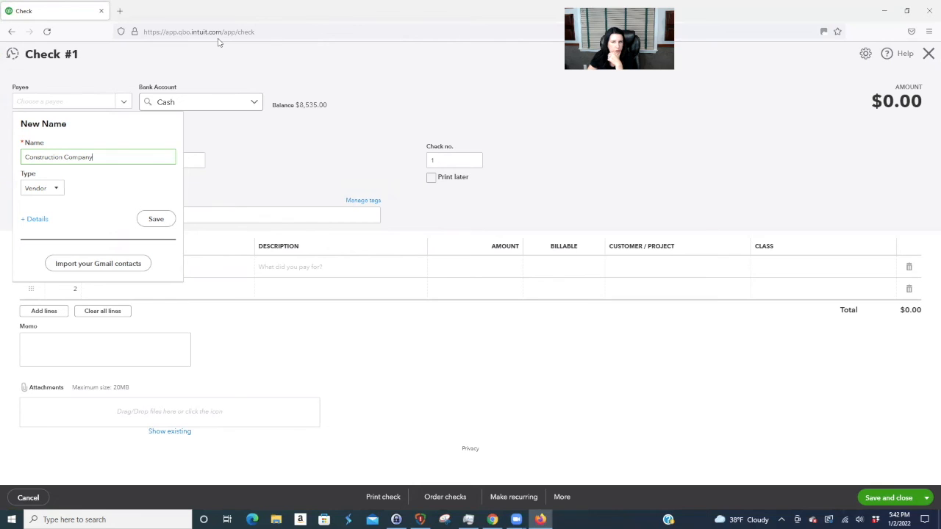
key("Return")
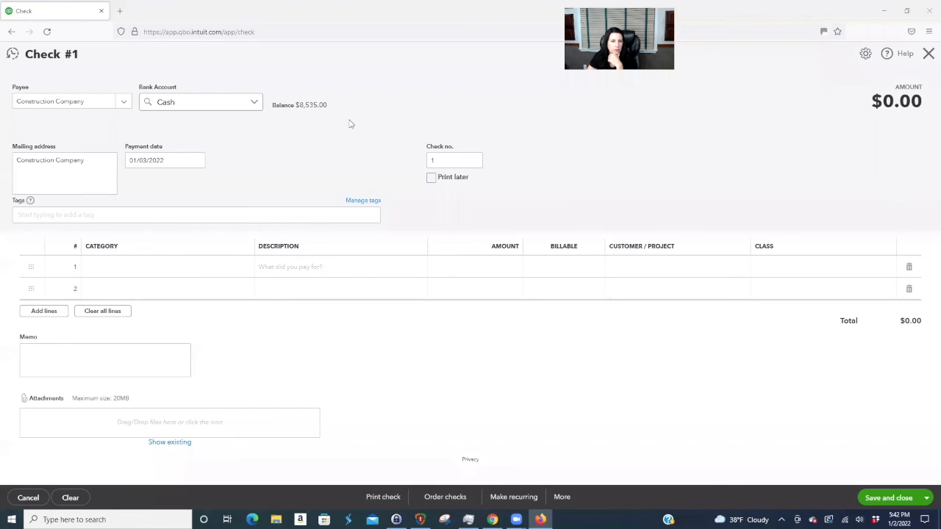
- Set the first check line to Repairs & maintenance for 3,600
left_click(220, 269)
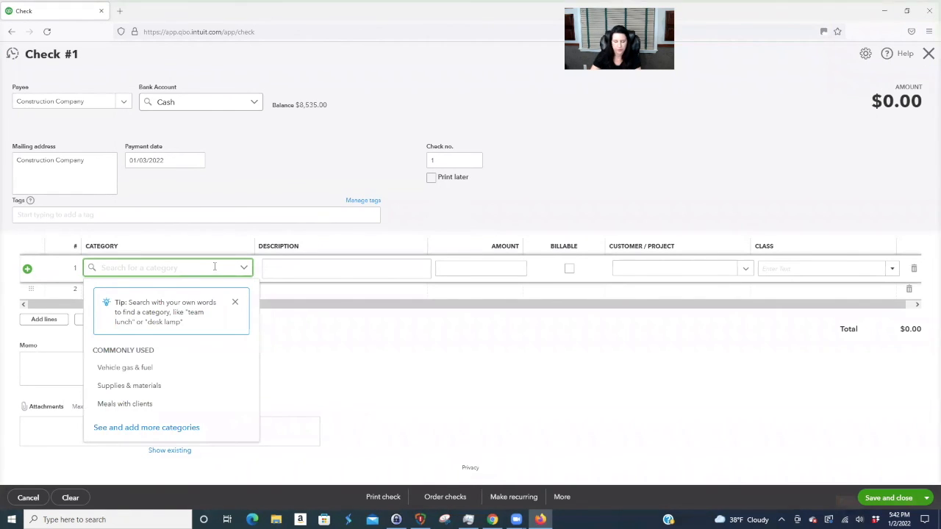
type("Repairs &")
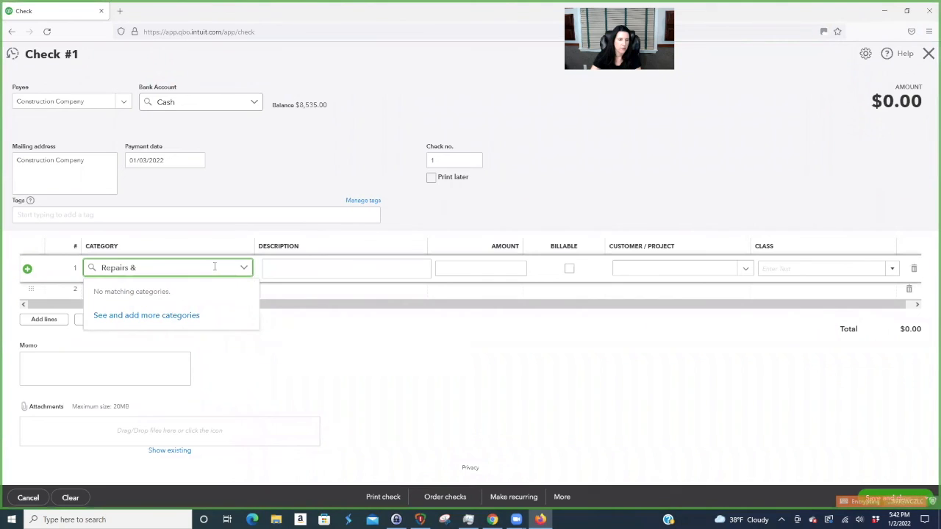
type(" Maintenanc")
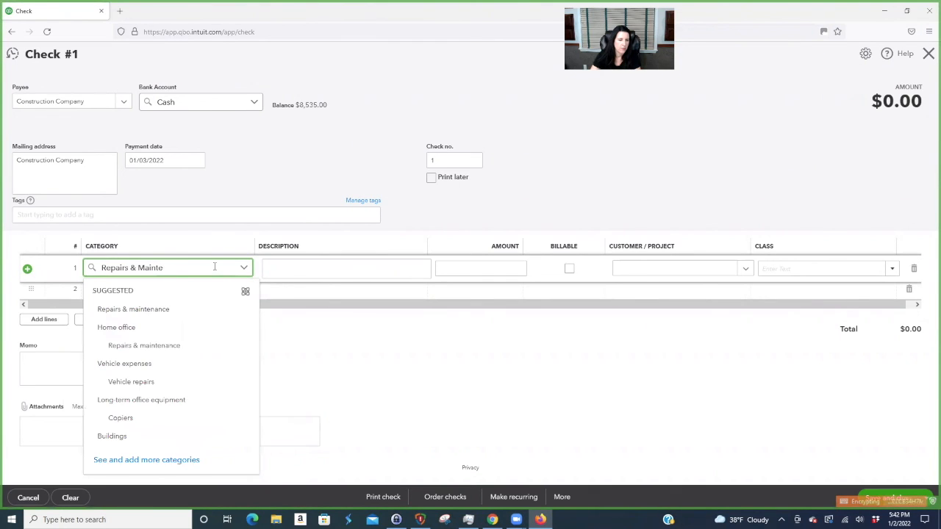
left_click(147, 314)
left_click(377, 268)
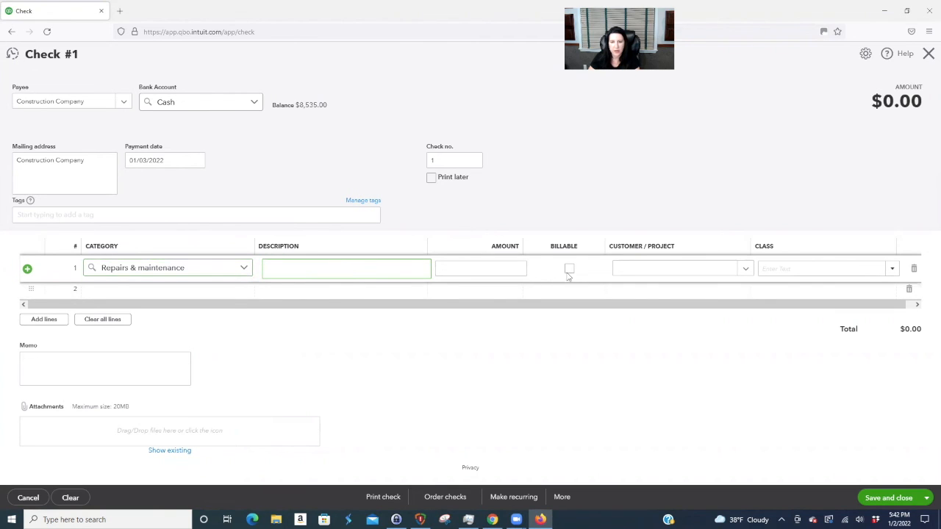
left_click(510, 267)
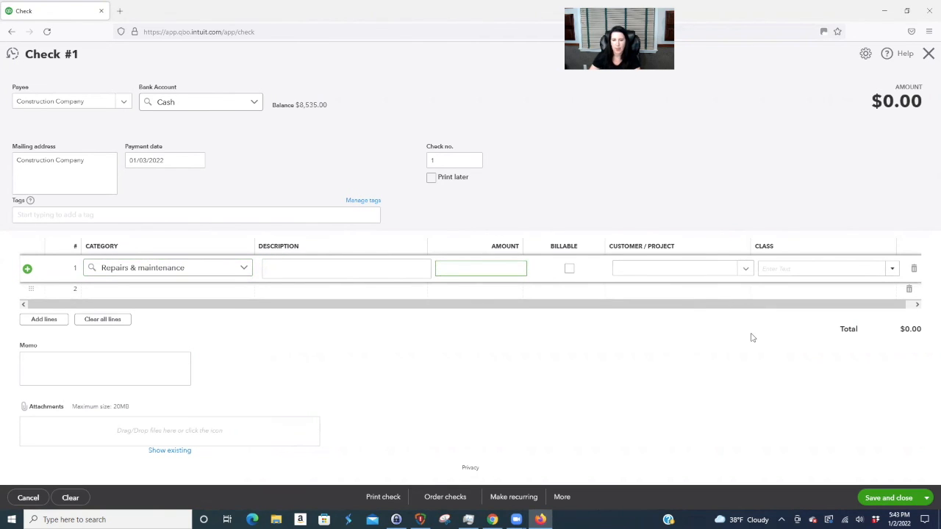
type("3600")
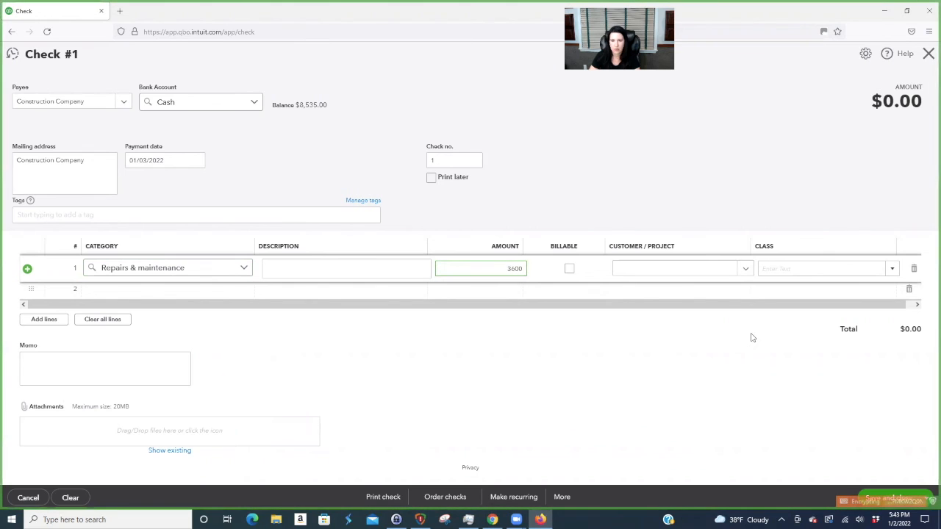
key("Tab")
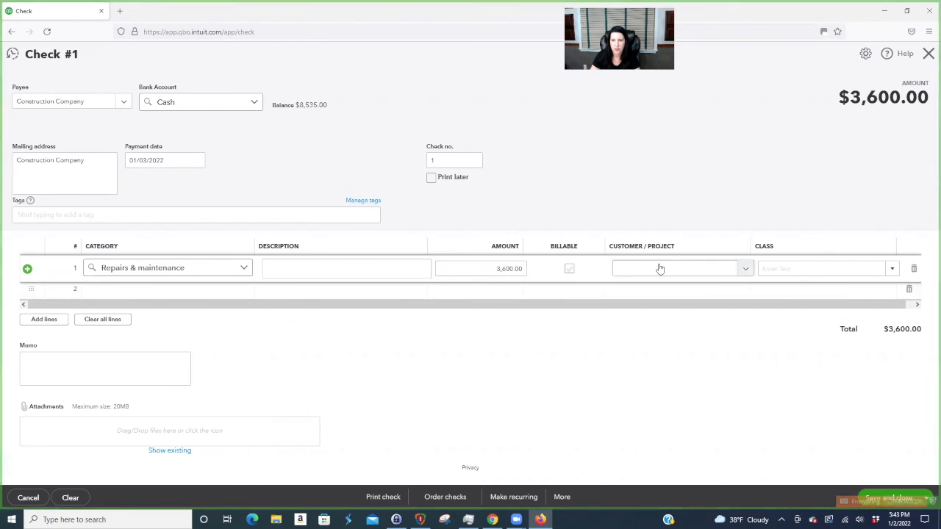
- Assign customer and class Building 1 - Unit 2, describe it 'Repair of destroyed unit.', then save and close
left_click(745, 269)
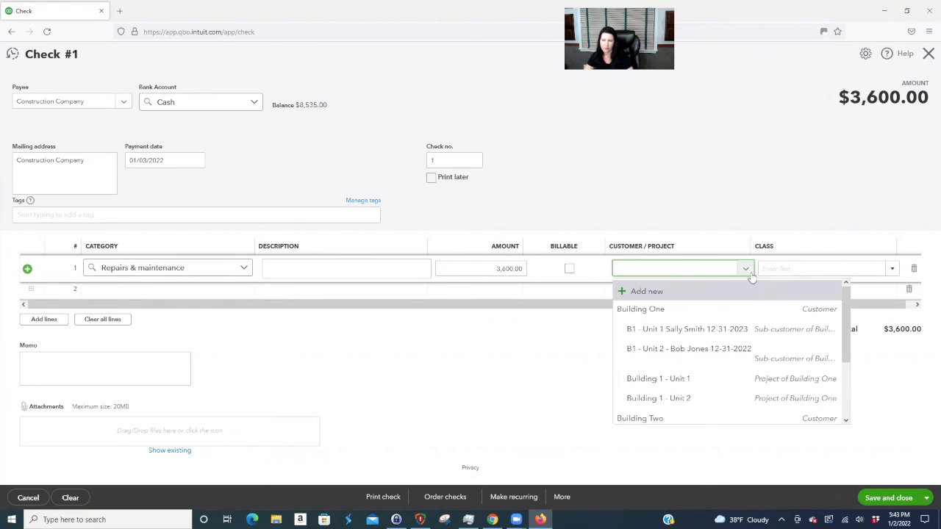
left_click(683, 401)
left_click(800, 269)
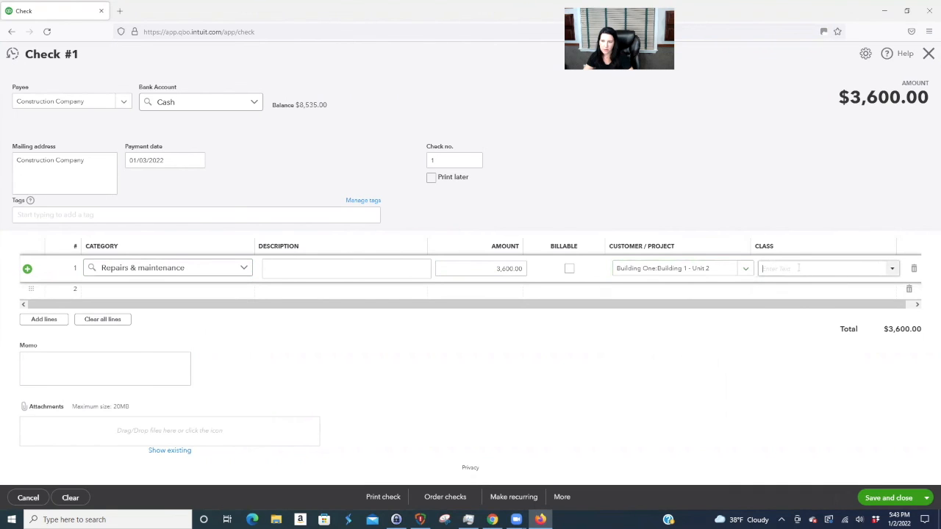
left_click(893, 268)
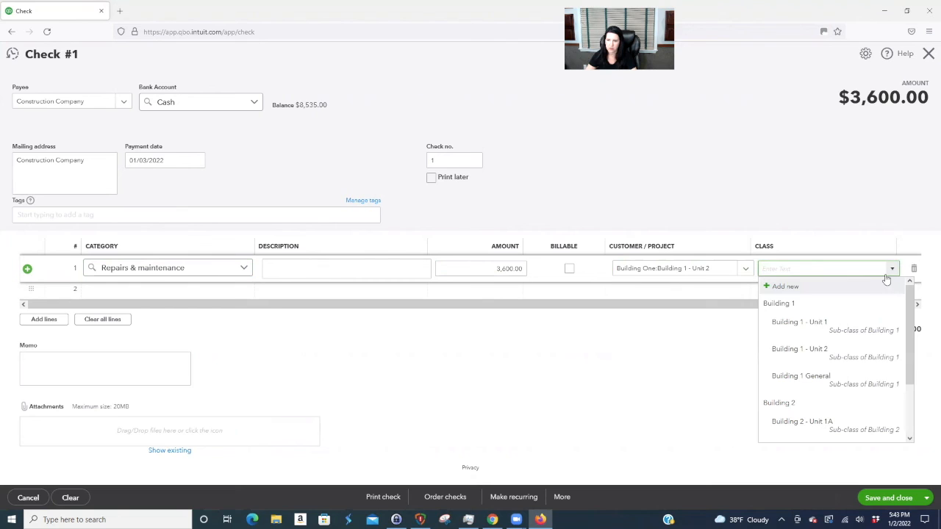
left_click(827, 353)
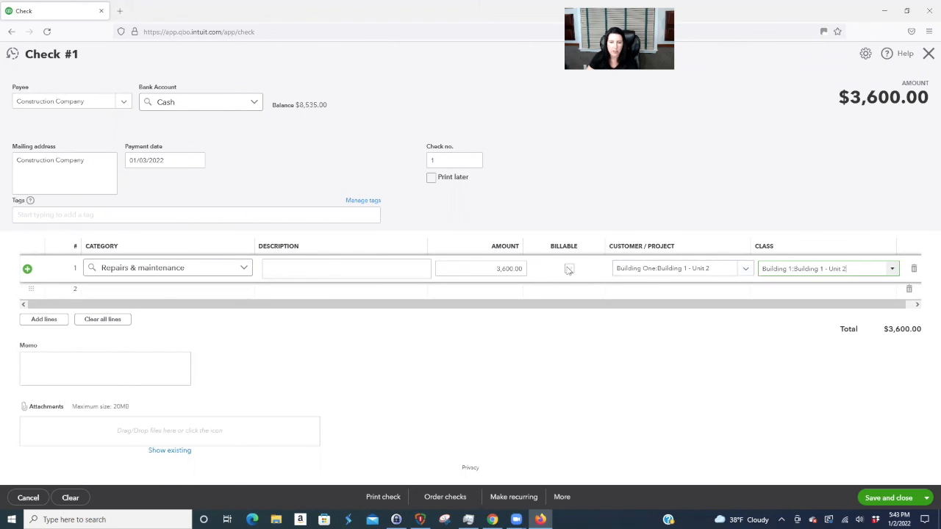
left_click(303, 267)
type("Repair of destroyed unit.")
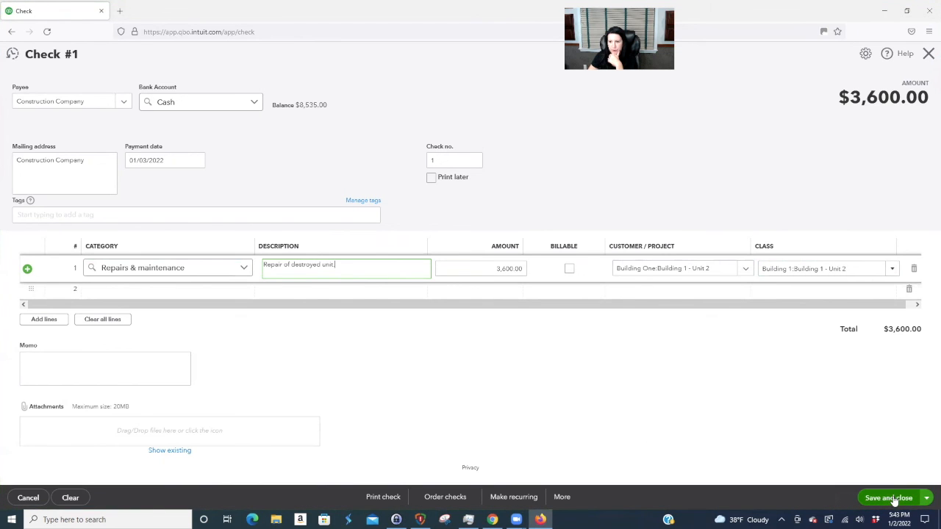
left_click(894, 500)
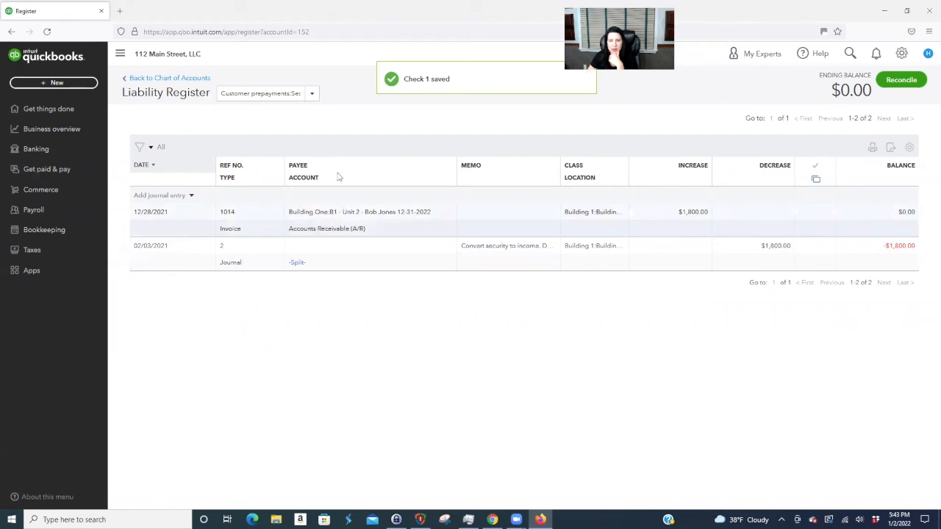
left_click(54, 129)
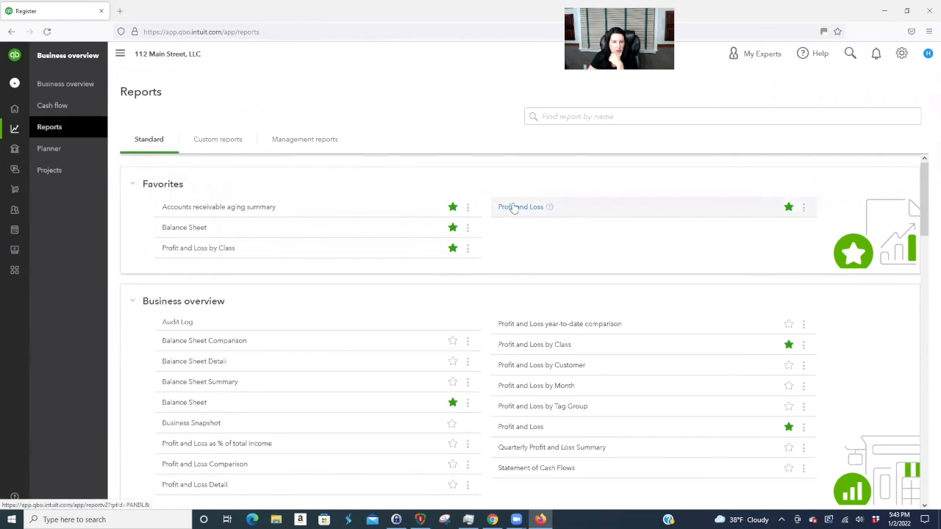
left_click(515, 207)
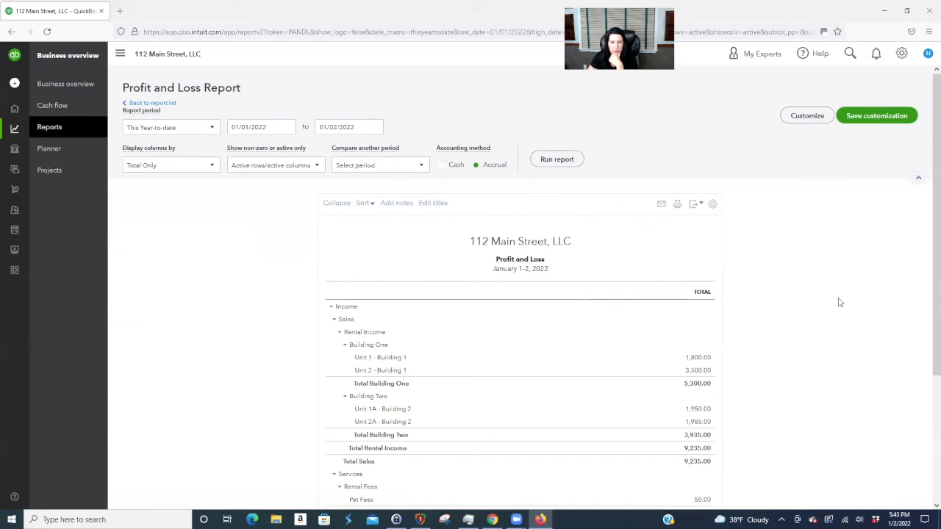
scroll(840, 302, "down", 2)
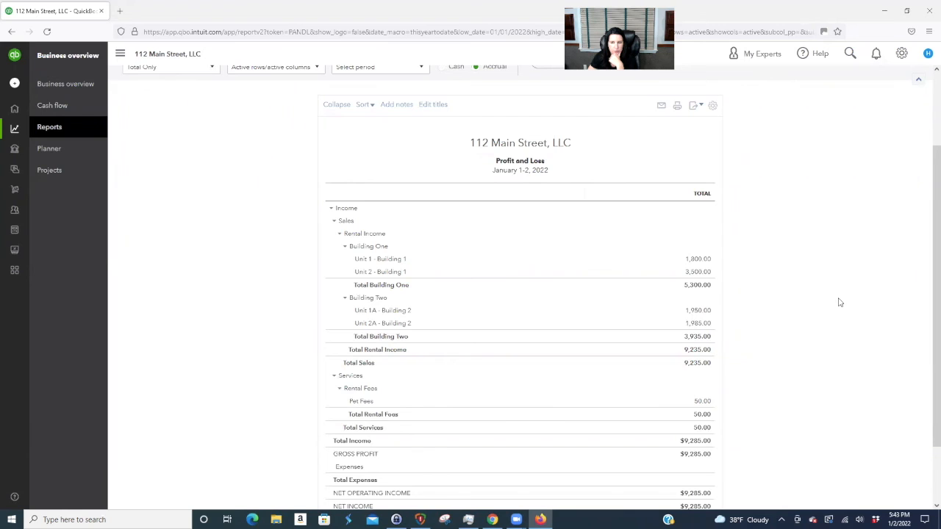
scroll(840, 302, "down", 2)
scroll(839, 302, "up", 4)
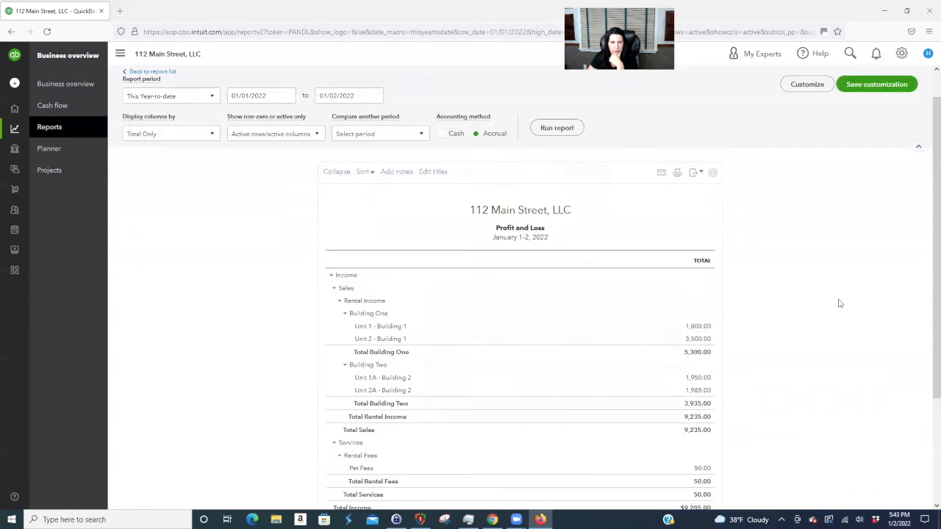
left_click(375, 128)
left_click(338, 241)
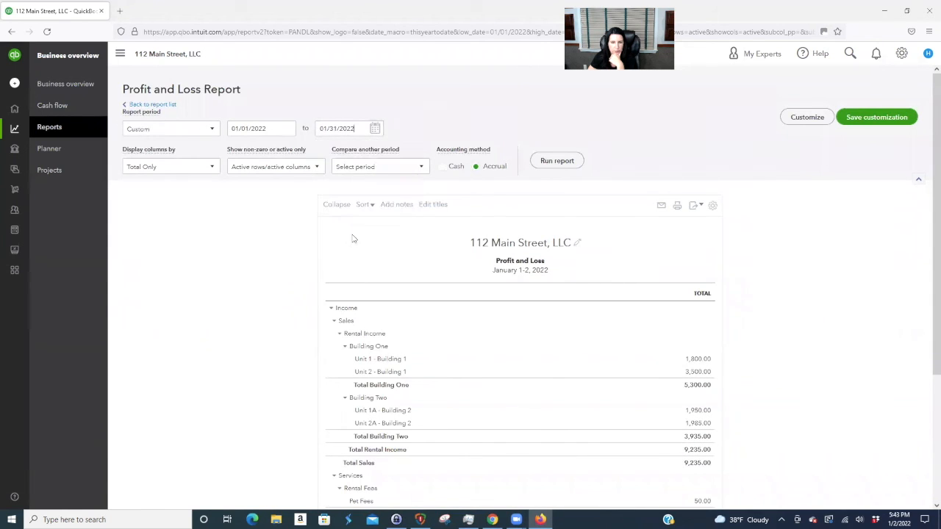
left_click(442, 166)
left_click(544, 163)
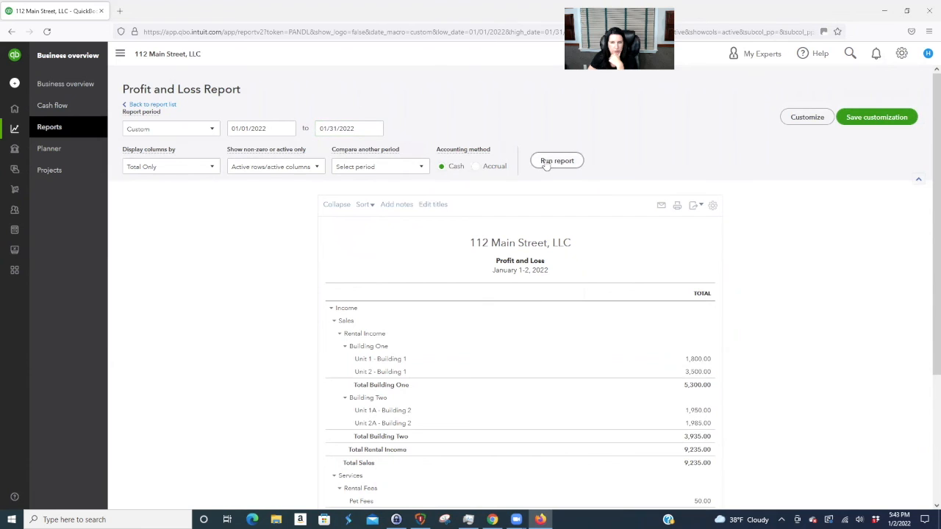
scroll(826, 257, "down", 2)
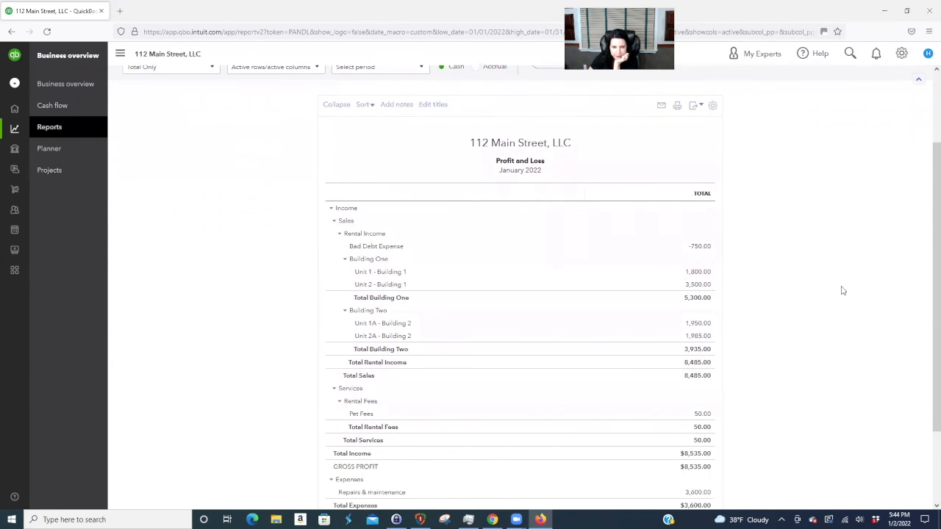
scroll(843, 291, "down", 1)
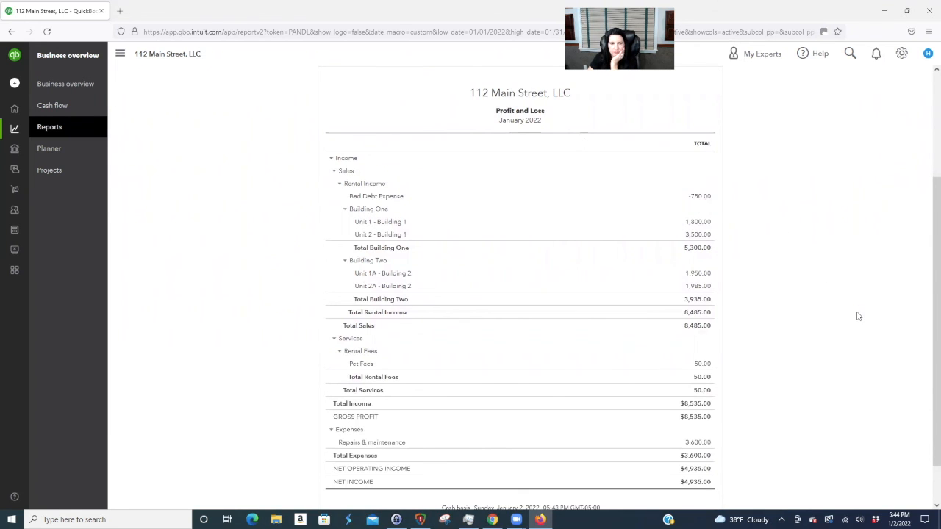
scroll(857, 315, "down", 1)
scroll(807, 260, "up", 1)
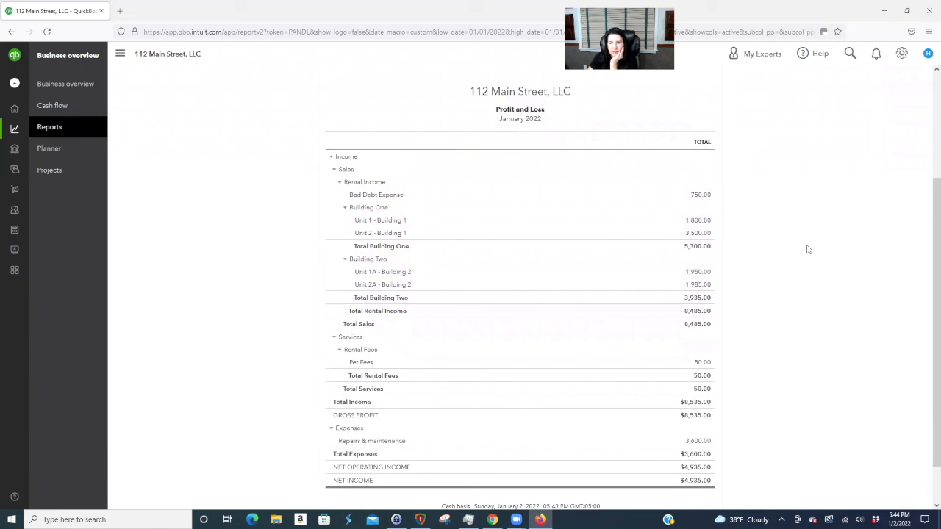
scroll(808, 250, "up", 3)
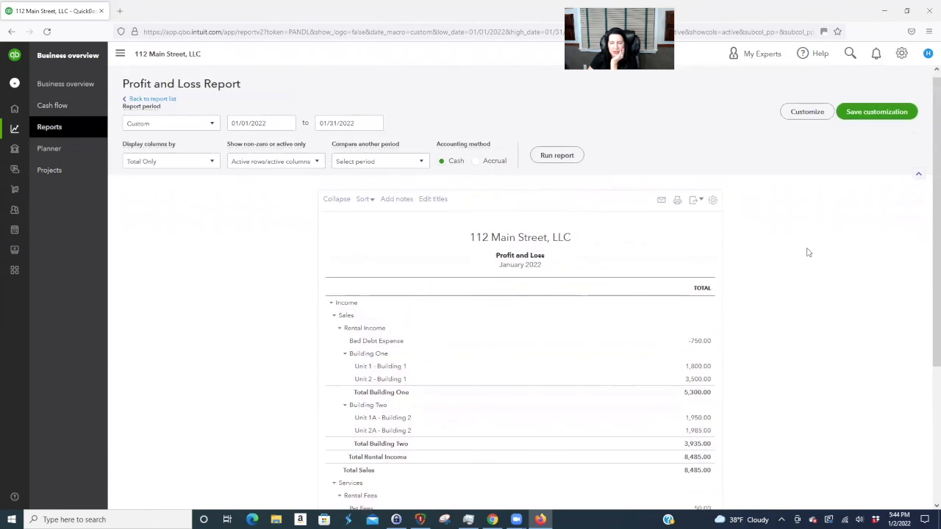
scroll(807, 252, "down", 3)
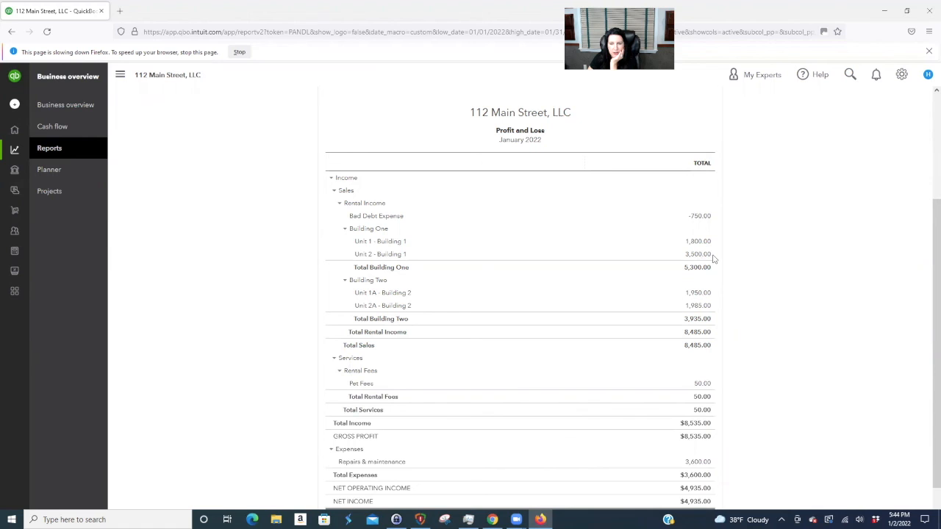
scroll(780, 266, "down", 1)
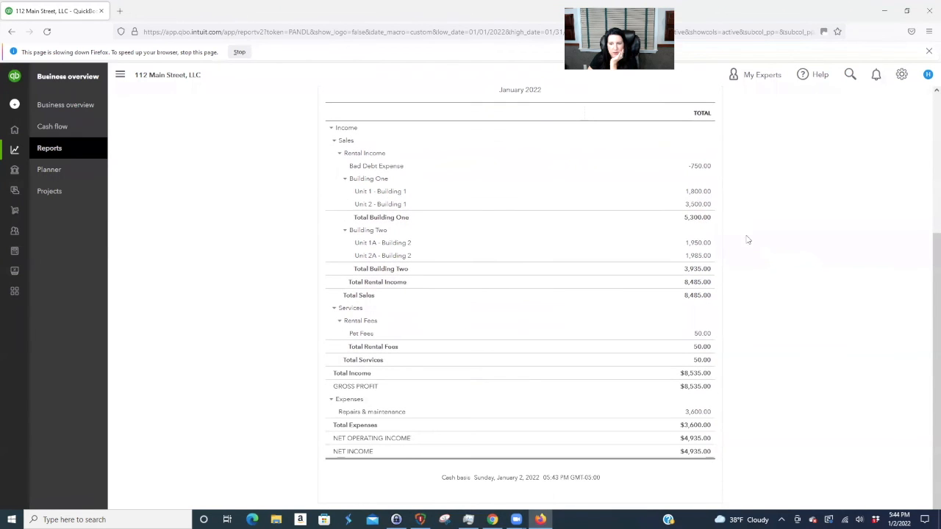
- Drill into Unit 2's January 3,500.00, then into Unit 2A - Building 2's 1,985.00 transactions
left_click(698, 213)
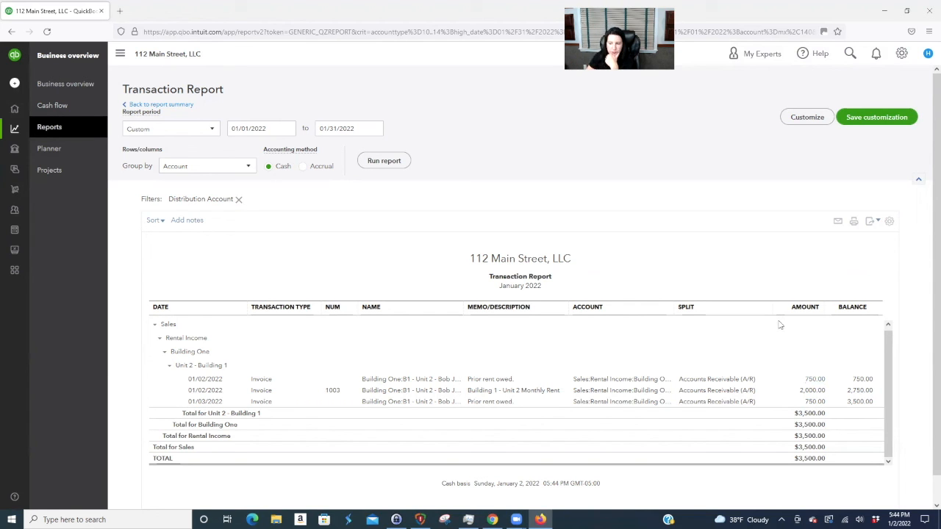
left_click(166, 105)
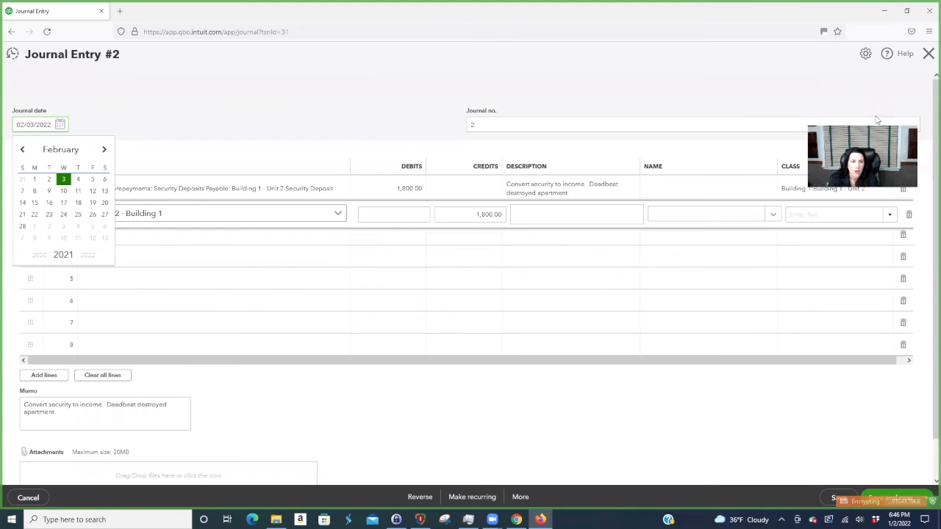
- Keep the 02/03/2022 date on Journal Entry #2 and save and close it
left_click(220, 143)
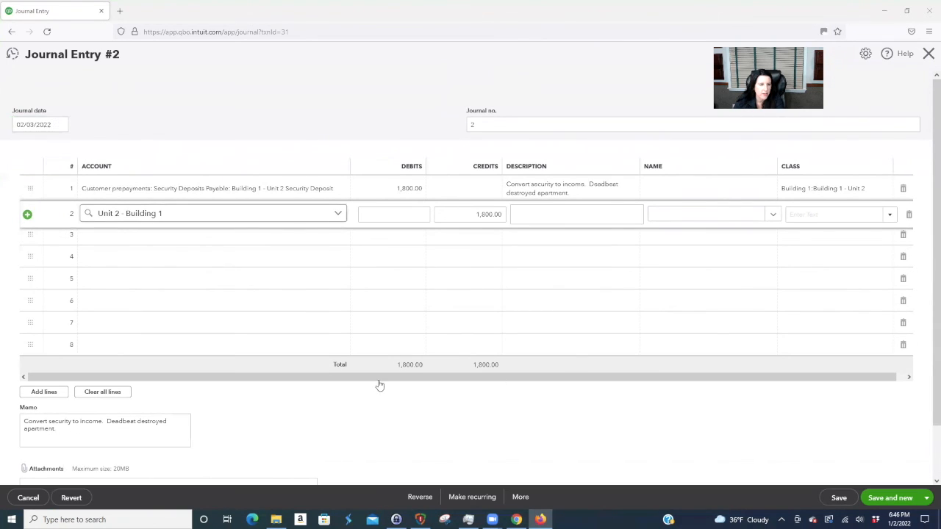
left_click(927, 498)
left_click(875, 483)
left_click(835, 497)
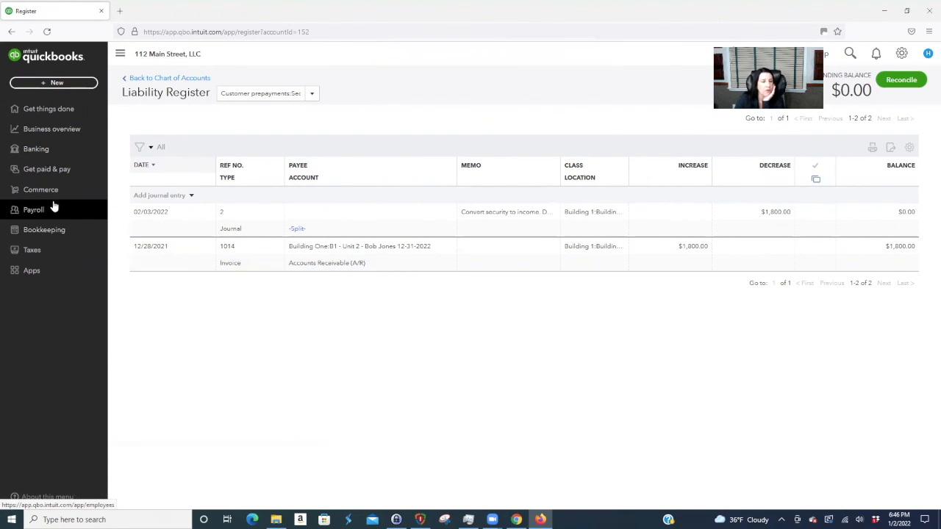
- Run Profit and Loss through 02/28/2022, cash basis, with columns by month
left_click(69, 129)
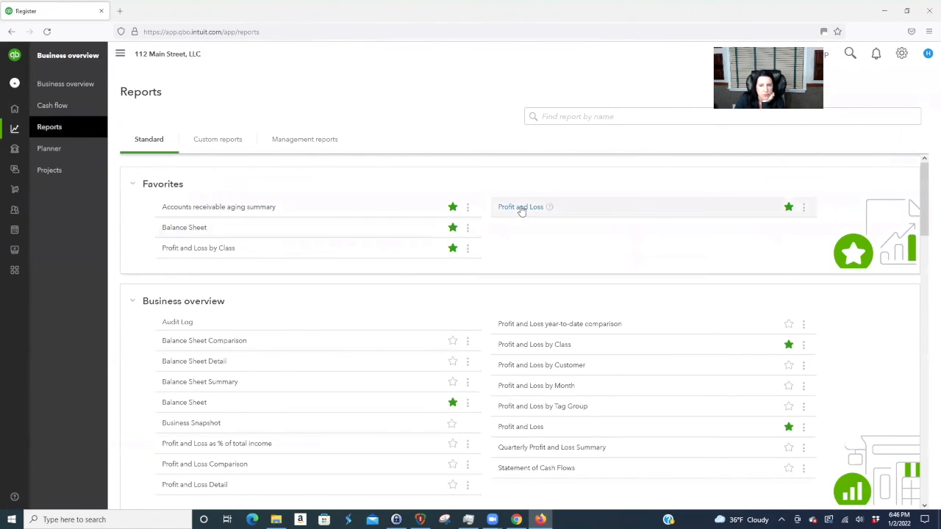
left_click(520, 211)
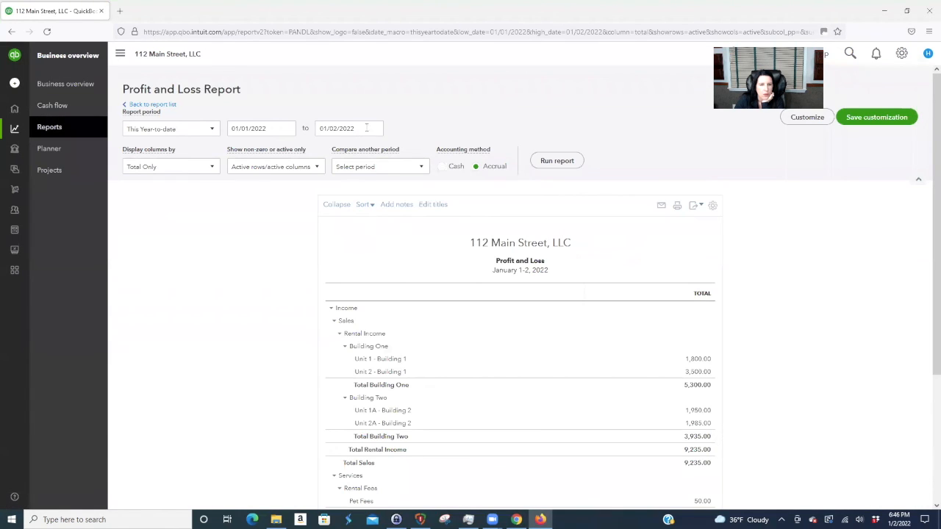
left_click(380, 129)
left_click(412, 152)
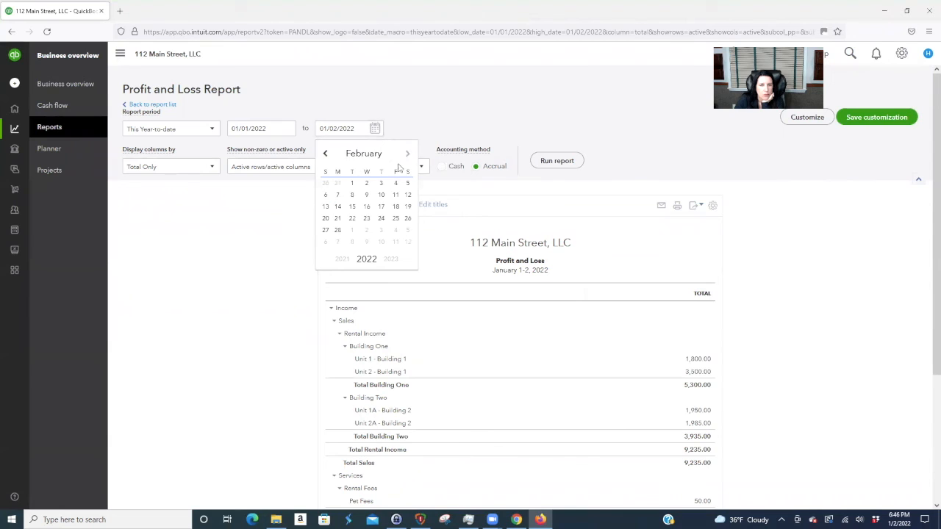
left_click(343, 234)
left_click(181, 167)
left_click(162, 226)
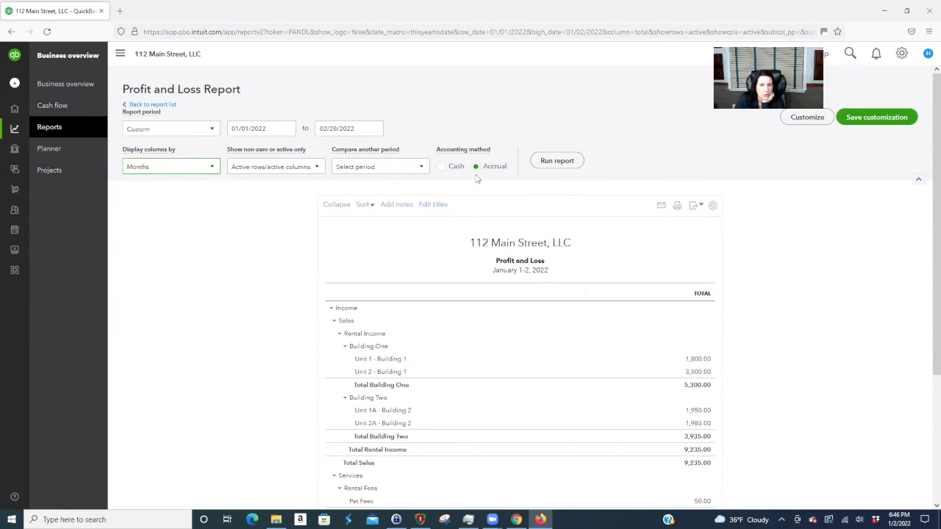
left_click(442, 166)
left_click(557, 160)
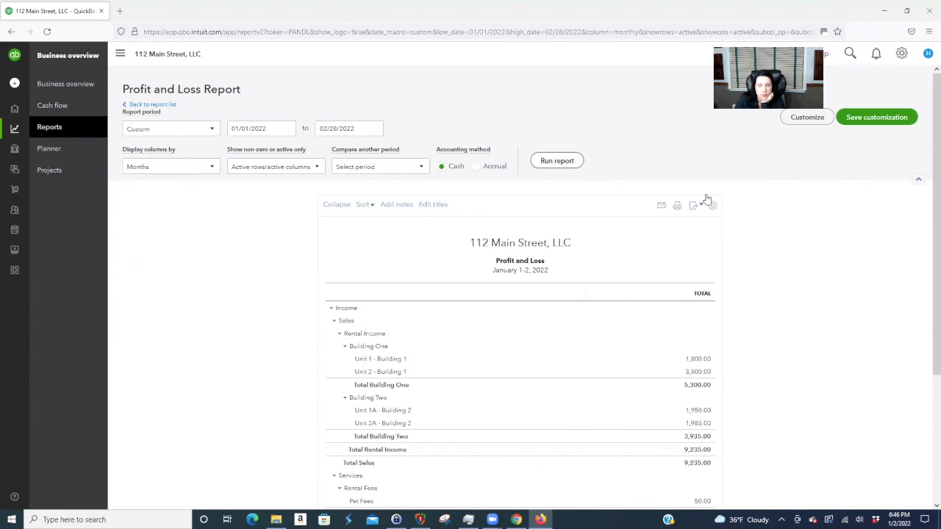
- Review the report and drill into Unit 2's February 1,800.00 amount
scroll(790, 223, "down", 1)
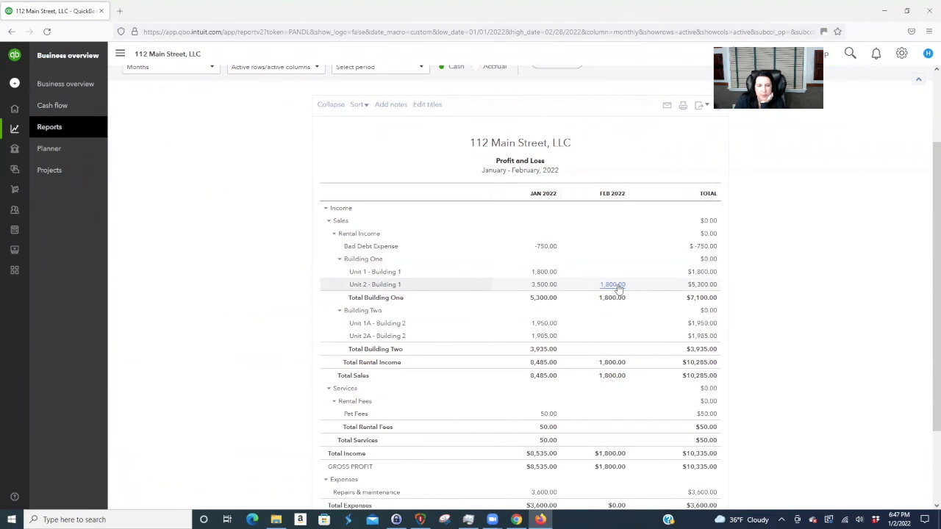
scroll(766, 309, "up", 2)
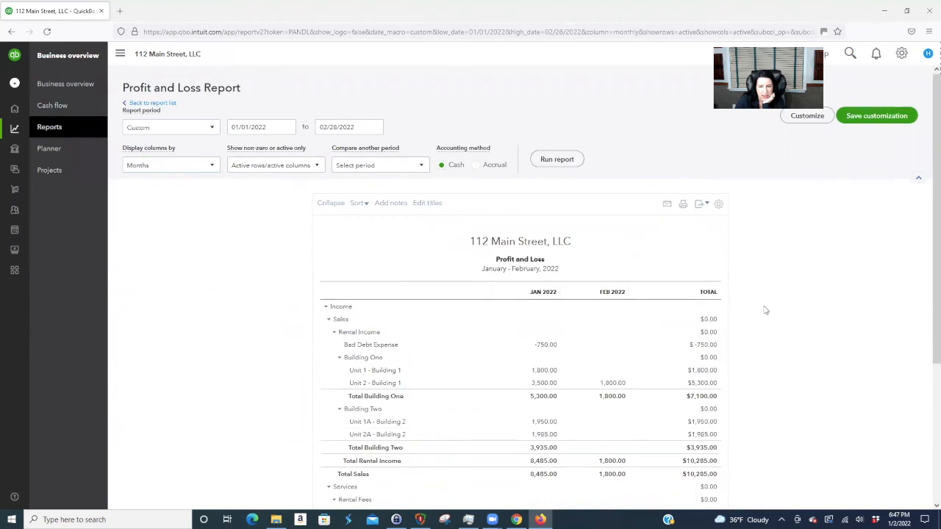
scroll(765, 310, "down", 3)
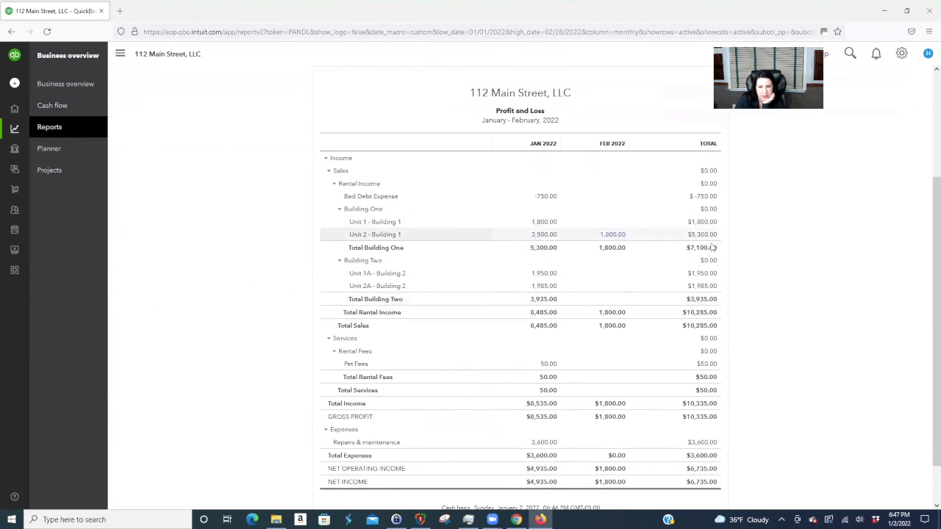
left_click(613, 235)
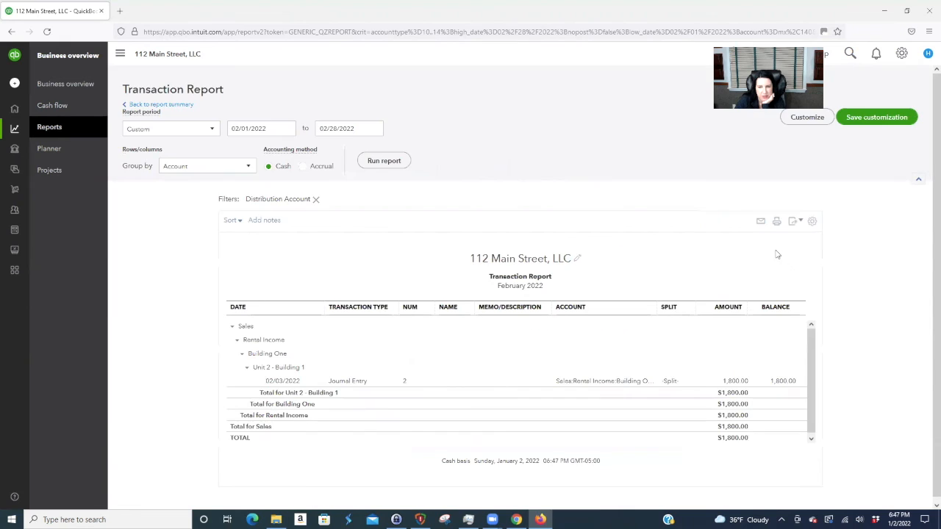
left_click(191, 106)
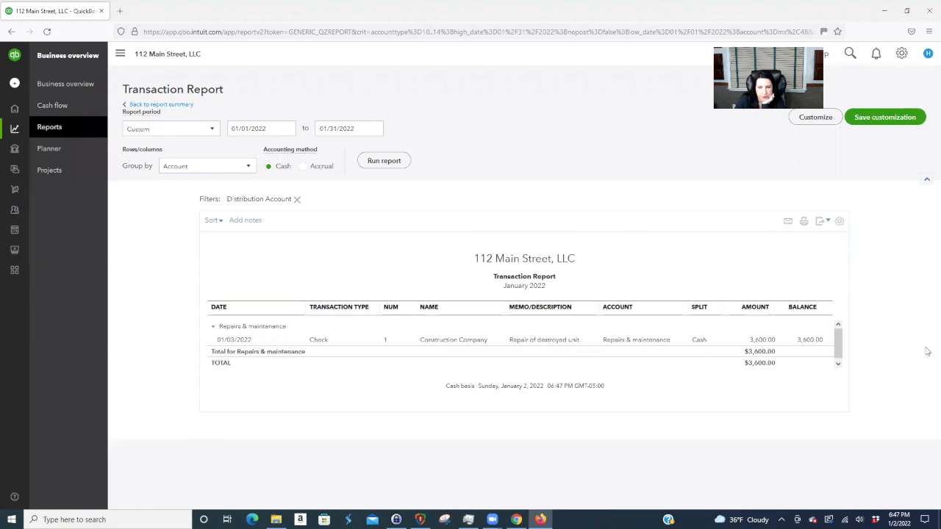
left_click(761, 341)
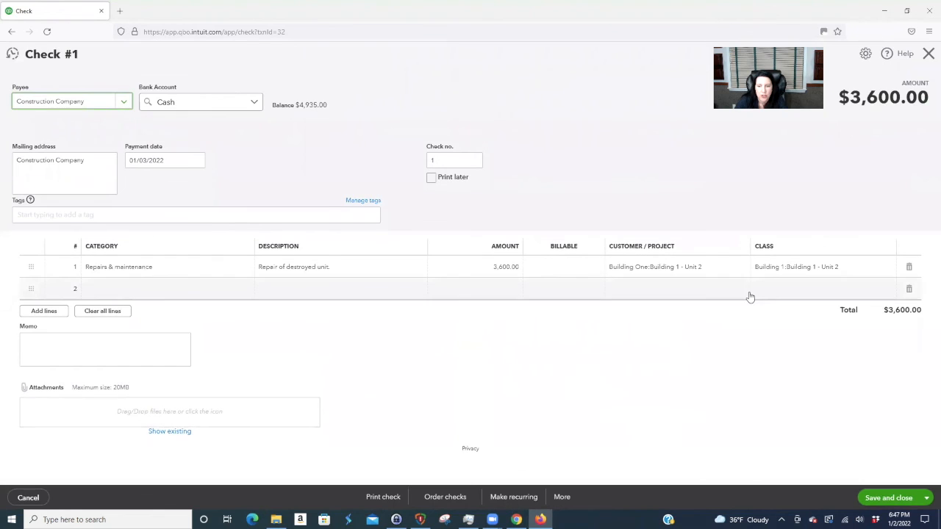
left_click(28, 498)
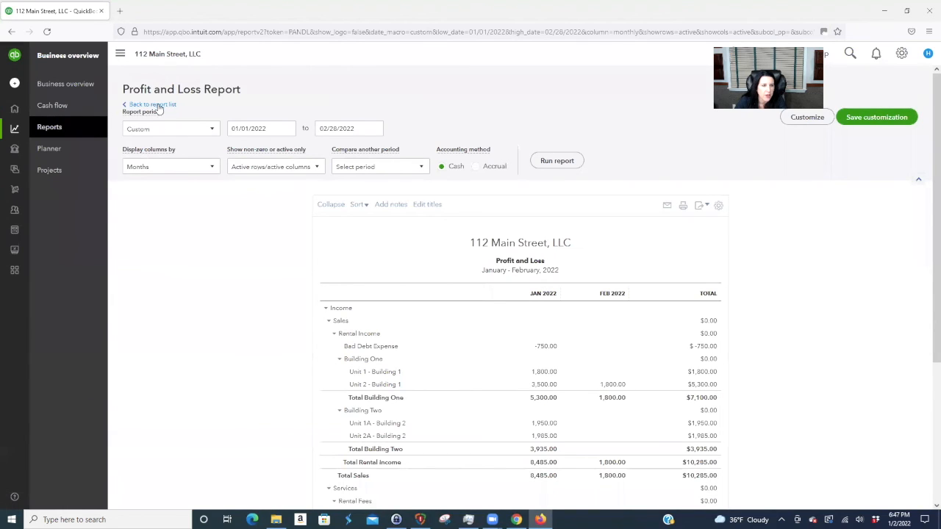
- Open the Profit and Loss by Class report with end date 02/28/2022
left_click(151, 105)
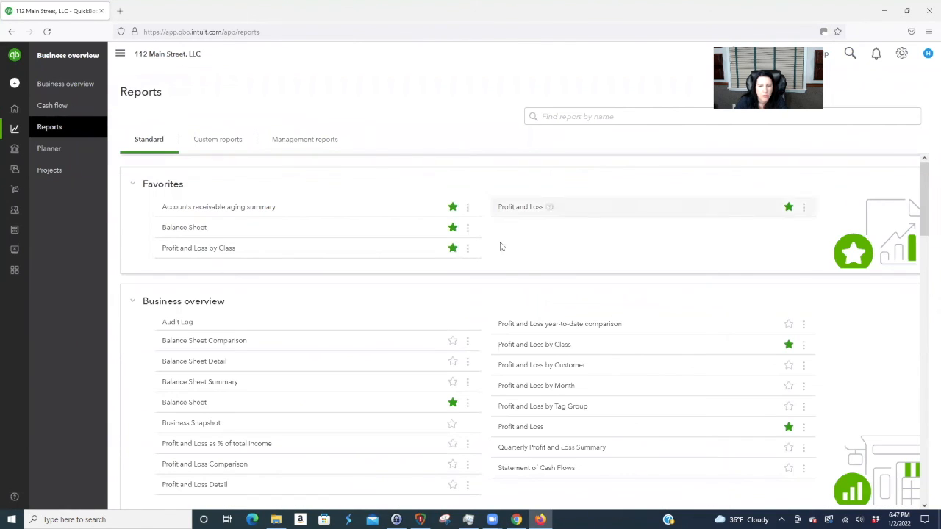
left_click(522, 344)
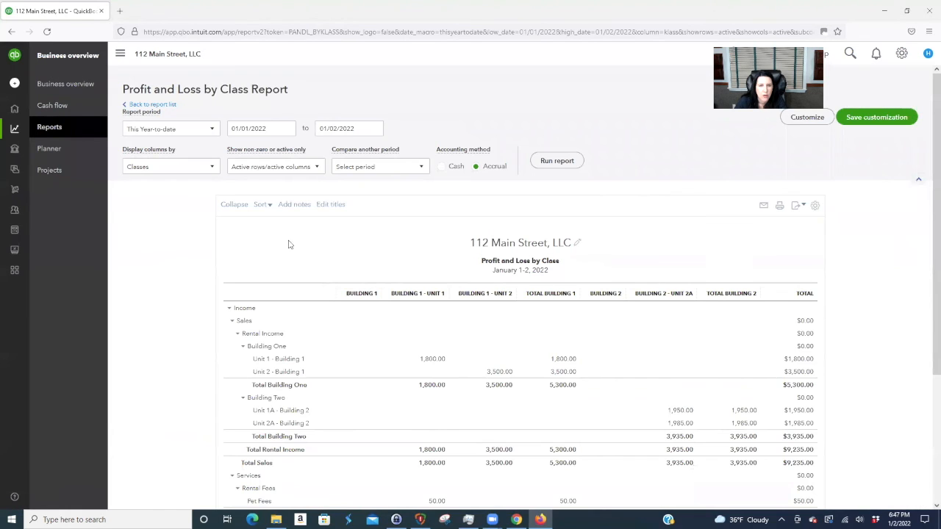
left_click(375, 128)
left_click(407, 153)
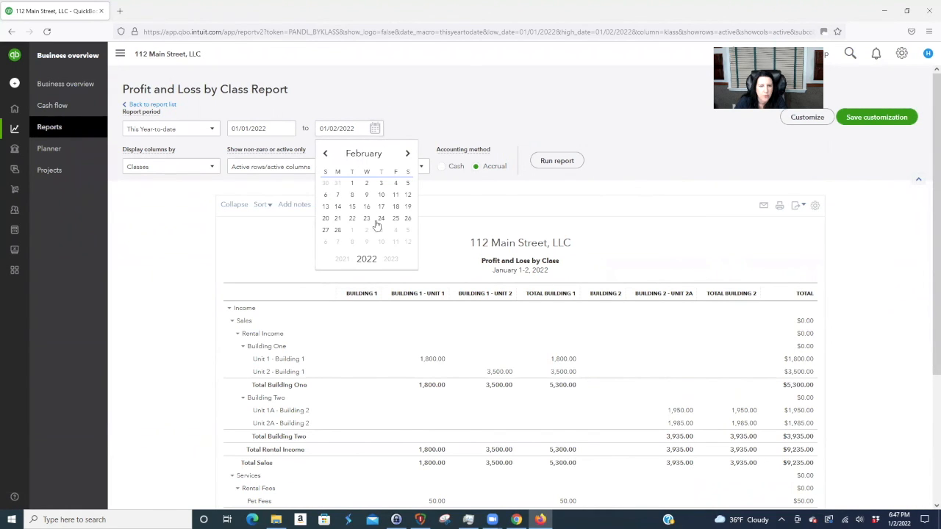
left_click(337, 241)
- Filter the report to class Building 1 - Unit 2 and rerun it
left_click(805, 122)
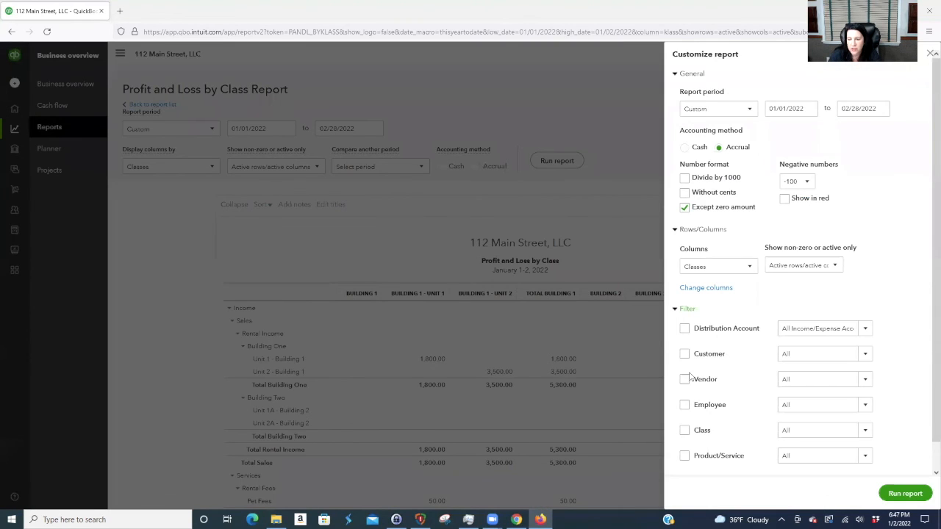
left_click(683, 433)
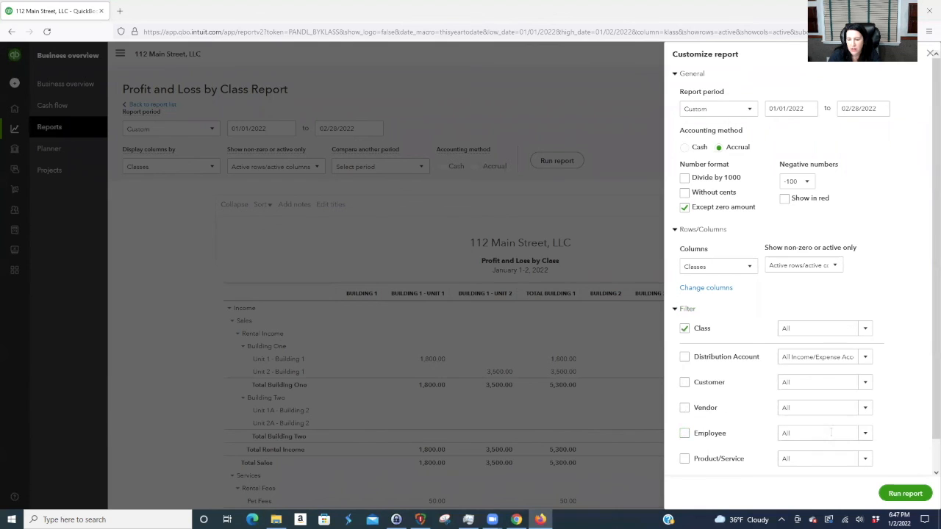
left_click(865, 328)
left_click(846, 462)
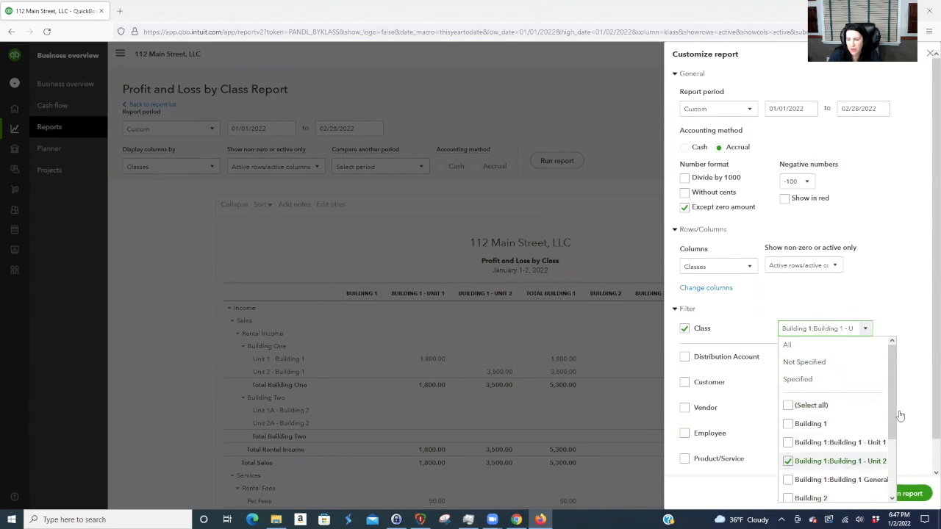
left_click(905, 493)
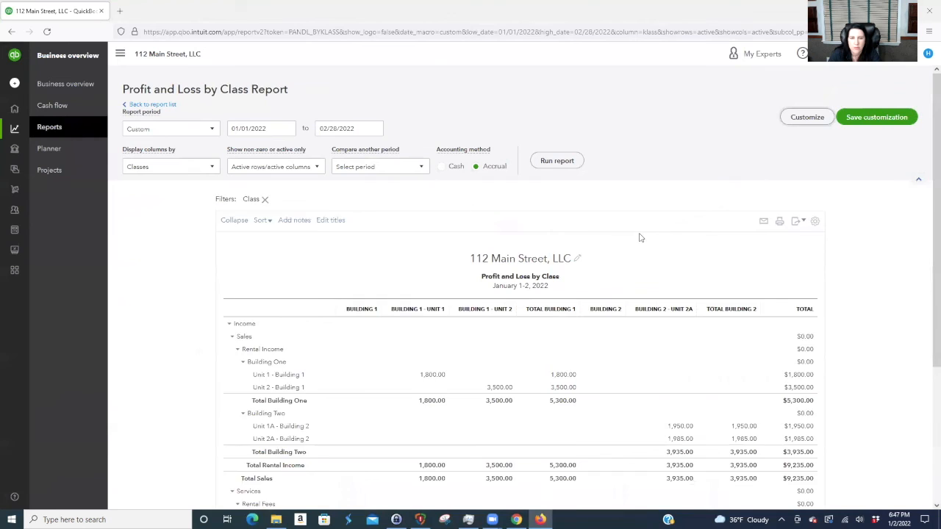
scroll(850, 295, "down", 1)
scroll(851, 295, "down", 1)
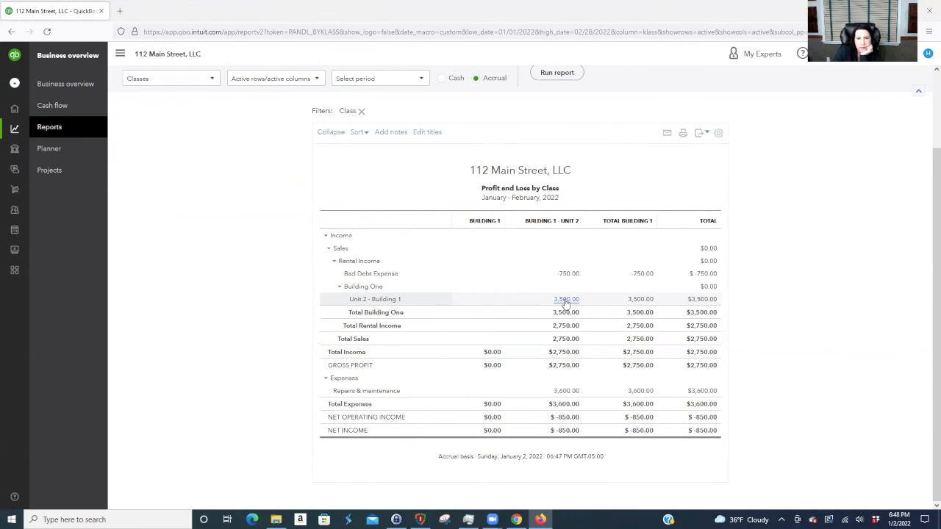
scroll(316, 220, "up", 2)
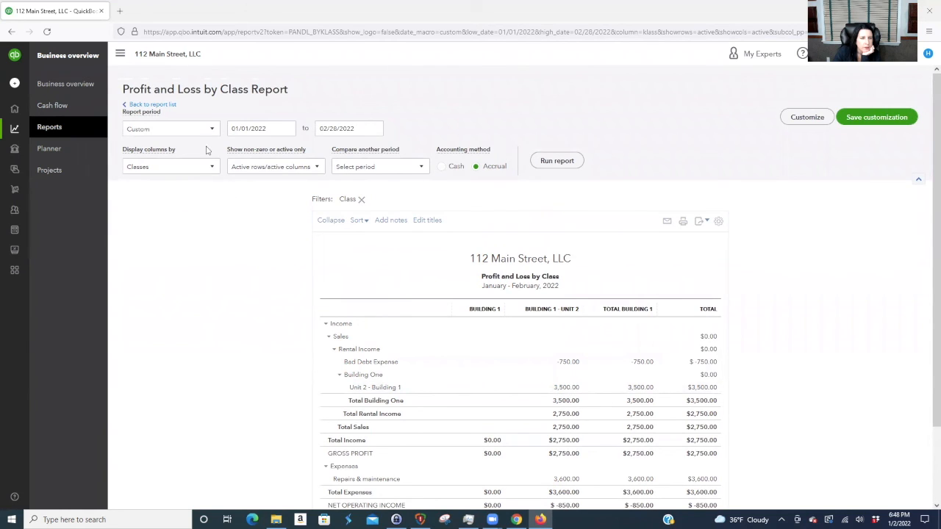
- Show the columns by class, review the -$850.00 net income, and return to the reports list
left_click(207, 169)
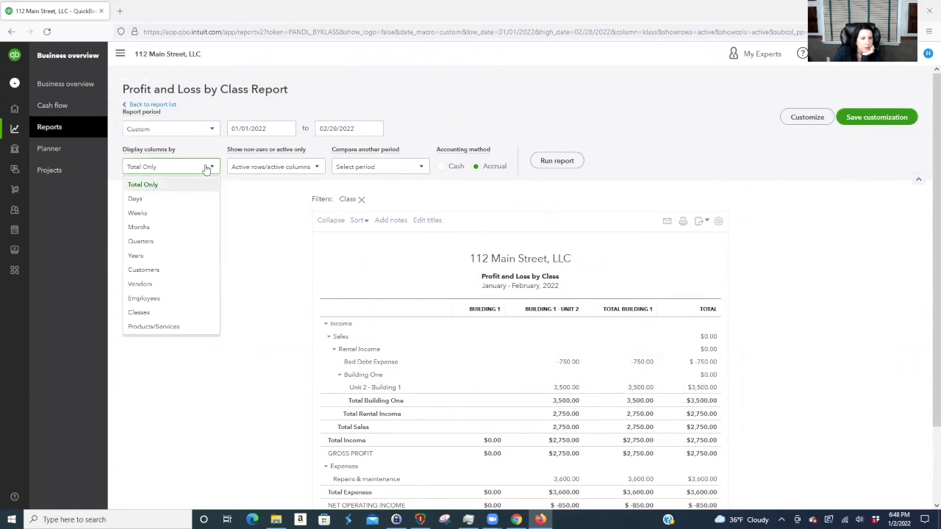
left_click(138, 312)
scroll(560, 230, "down", 1)
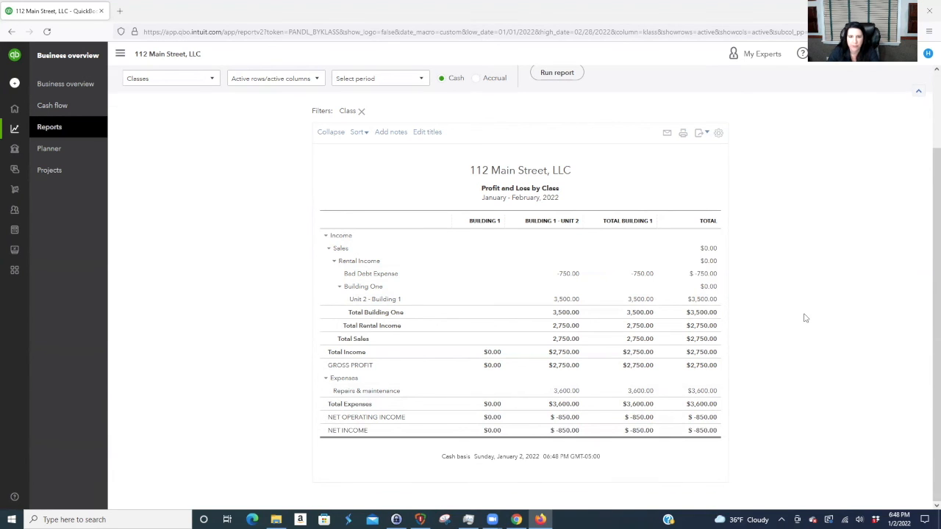
scroll(805, 318, "up", 2)
left_click(152, 104)
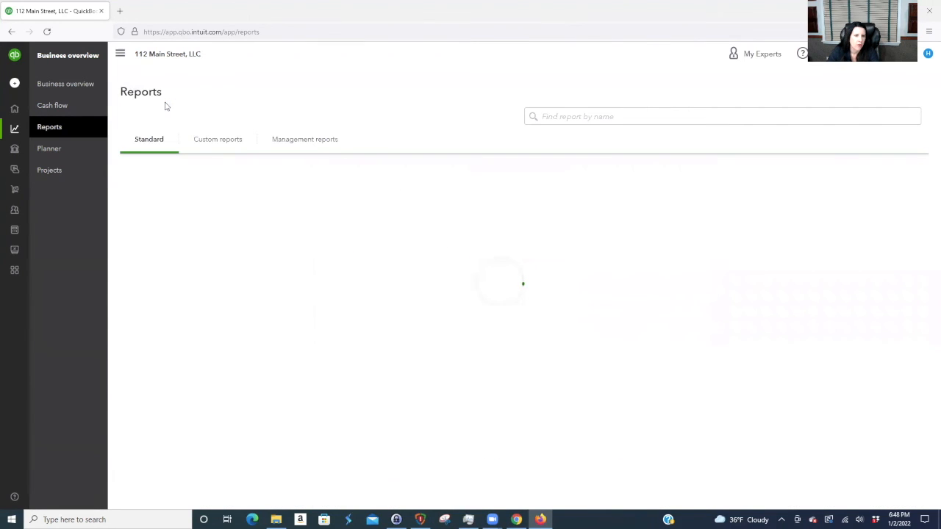